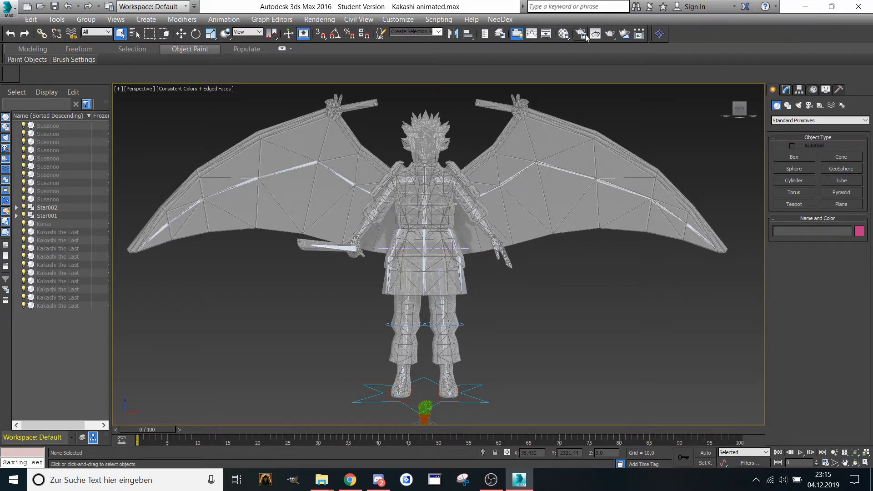
# - Open the Layer Explorer maximized and check the contents of the 0 (default) and Geosets layers
pyautogui.click(499, 34)
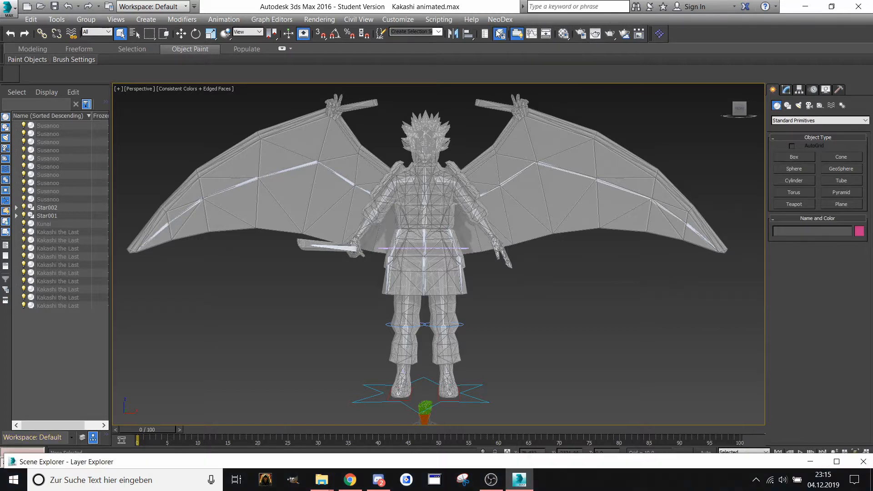
pyautogui.doubleClick(143, 462)
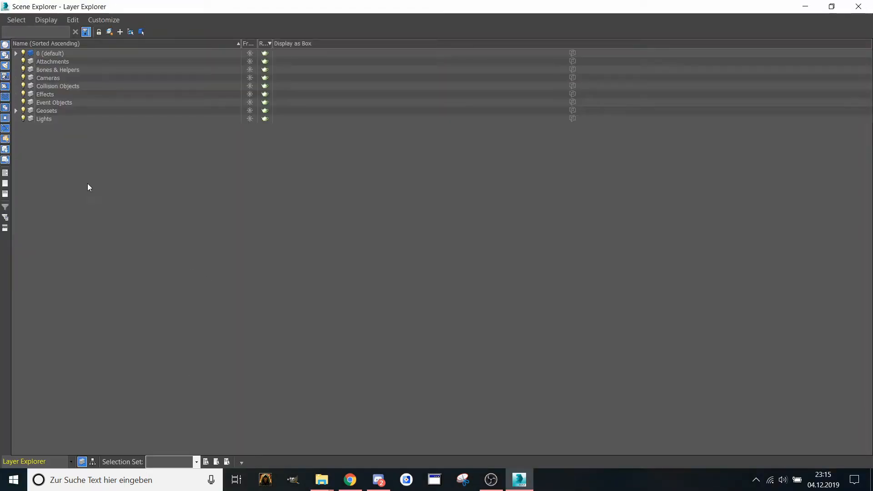
pyautogui.click(16, 53)
pyautogui.click(16, 53)
pyautogui.click(16, 111)
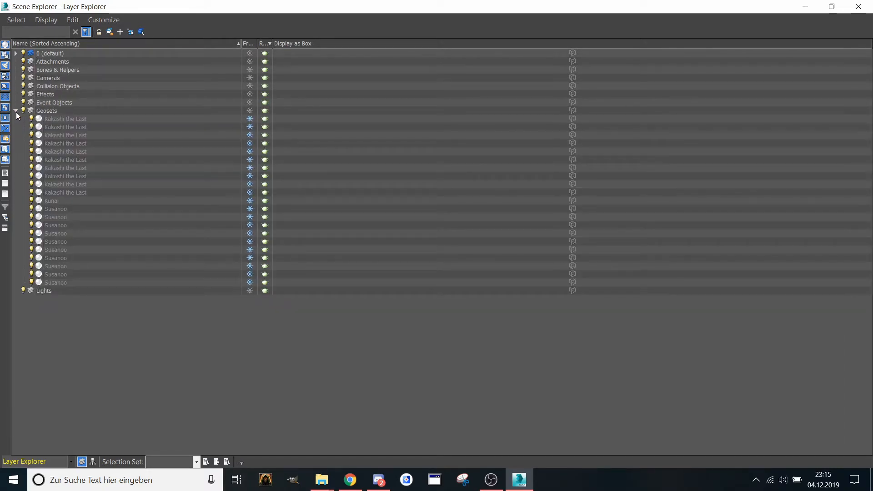
pyautogui.click(16, 110)
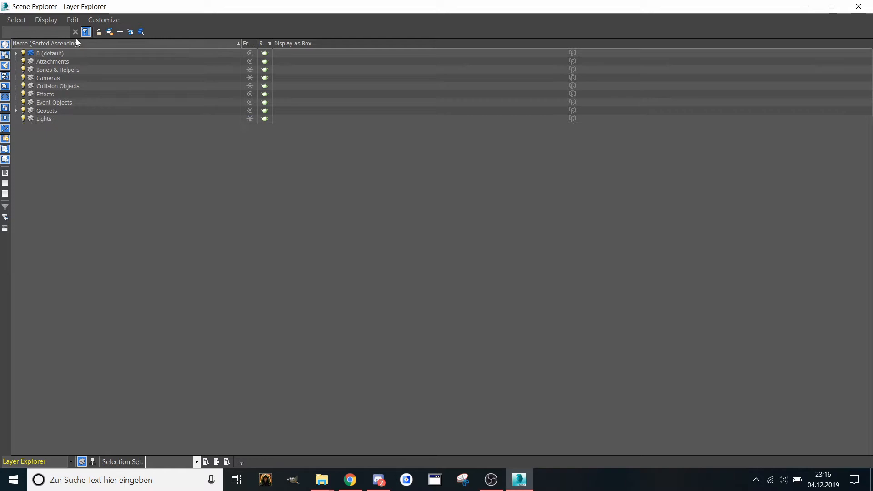
# - Create a new layer named "Kakashi Mesh"
pyautogui.click(110, 32)
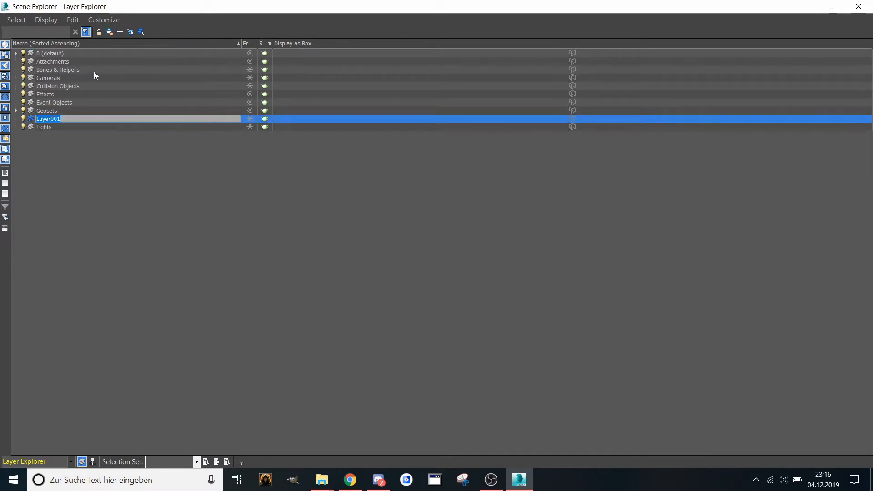
pyautogui.write('Kakashi Mes')
pyautogui.press('Return')
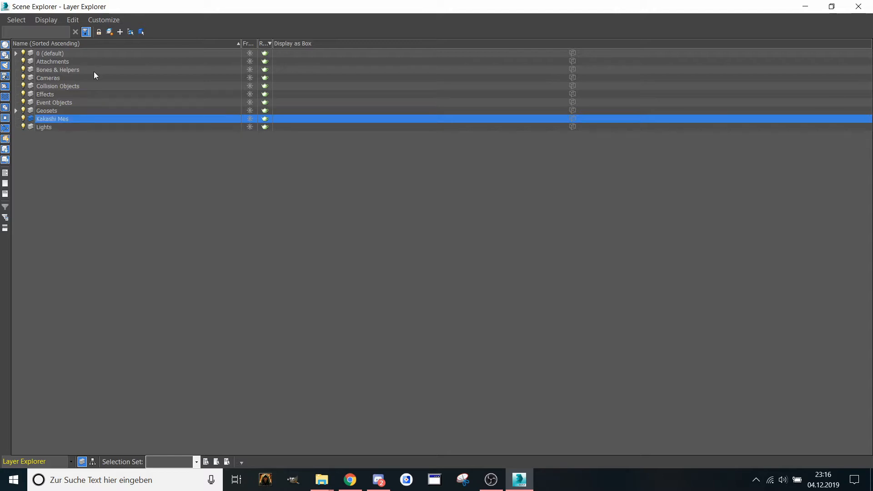
pyautogui.rightClick(75, 119)
pyautogui.click(132, 164)
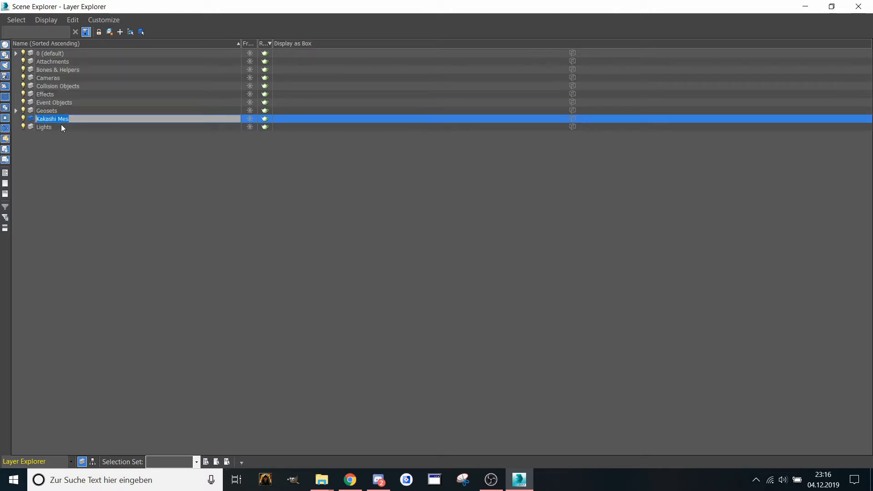
pyautogui.click(74, 118)
pyautogui.write('h')
pyautogui.press('Return')
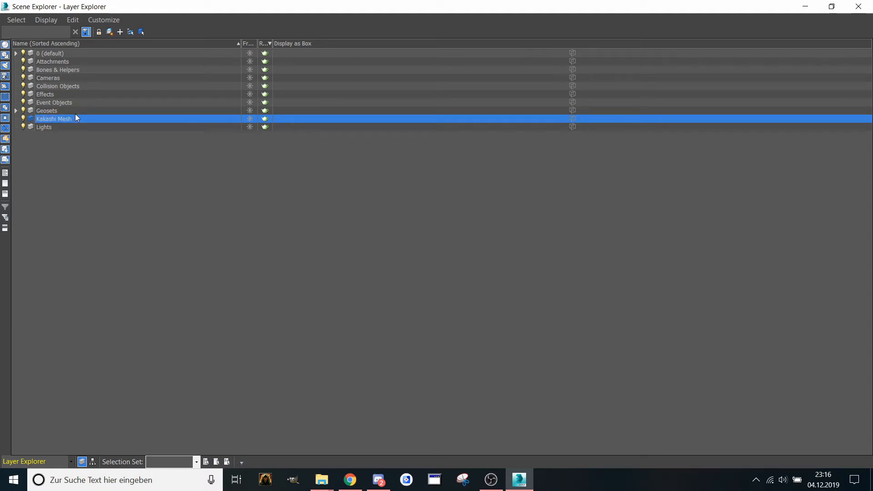
# - Create a new layer named "Susanoo mesh" inside Kakashi Mesh
pyautogui.click(111, 32)
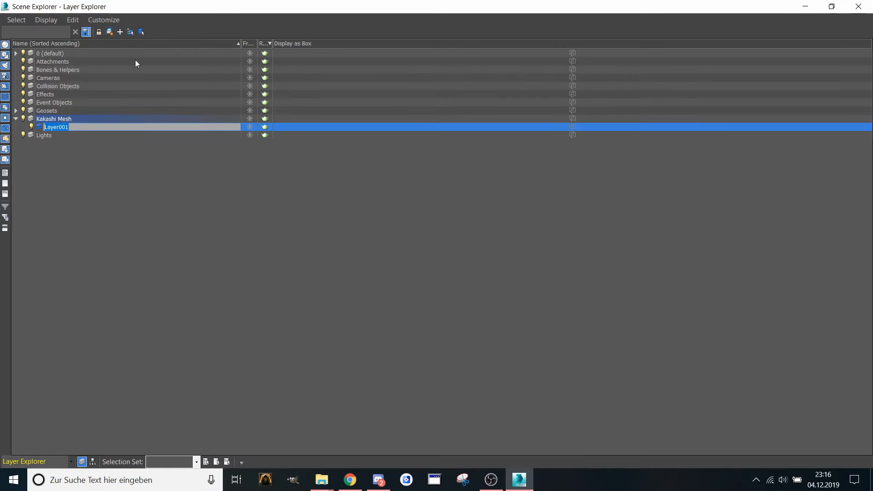
pyautogui.write('Susanoo mesh')
pyautogui.press('Return')
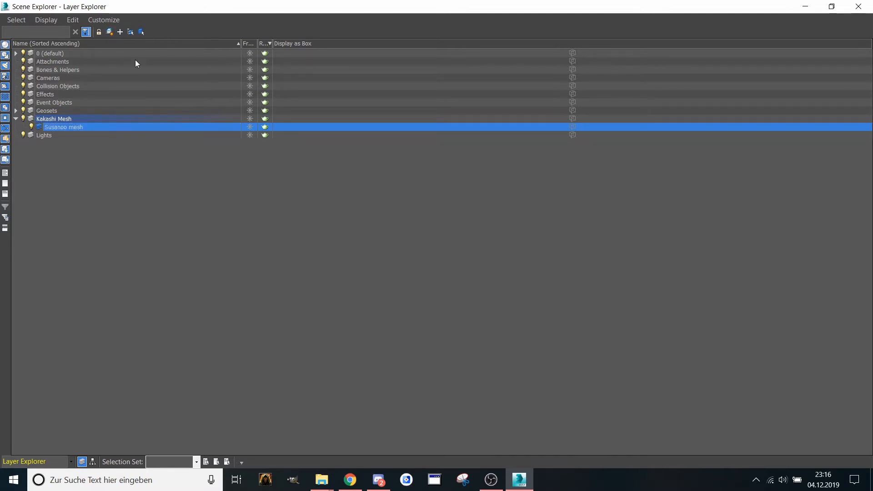
# - Move all Kakashi the Last objects and Kunai from Geosets into the Kakashi Mesh layer, with Susanoo mesh unnested to the top level
pyautogui.click(15, 110)
pyautogui.click(70, 120)
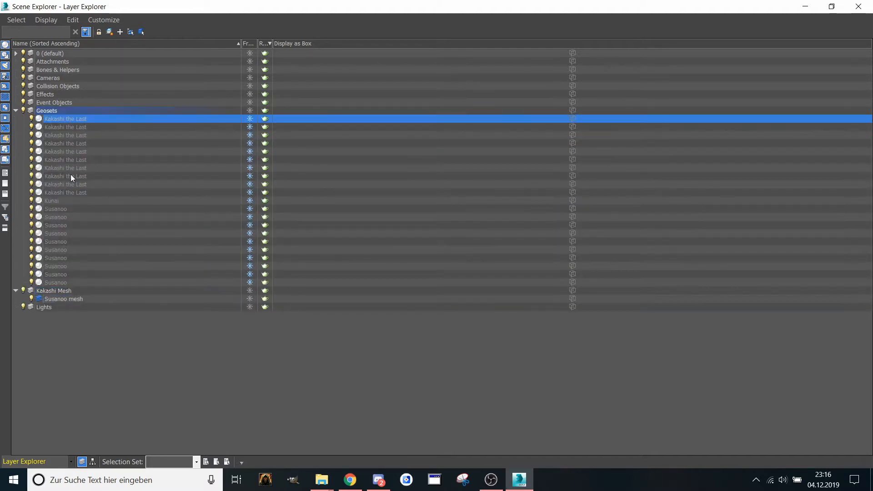
pyautogui.keyDown('shift'); pyautogui.click(71, 199); pyautogui.keyUp('shift')
pyautogui.moveTo(59, 177); pyautogui.dragTo(62, 322)
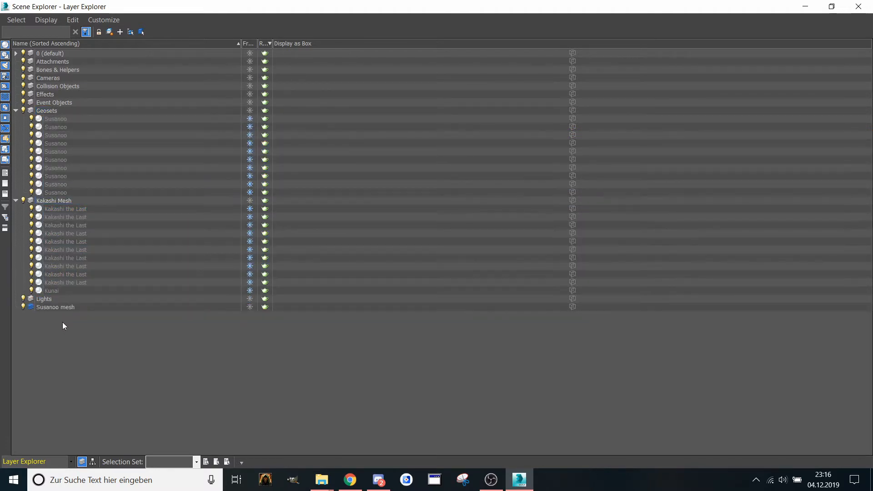
# - Move all Susanoo objects from Geosets into the Susanoo mesh layer and collapse both mesh layers
pyautogui.click(50, 120)
pyautogui.keyDown('shift'); pyautogui.click(56, 190); pyautogui.keyUp('shift')
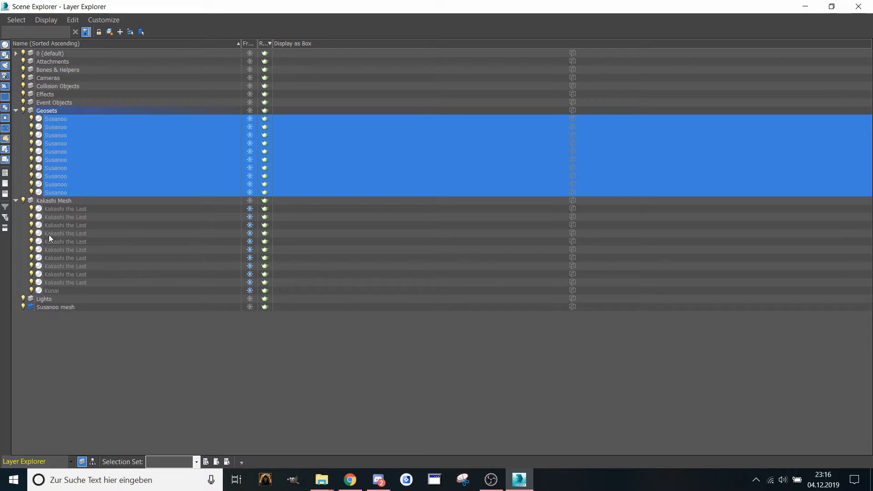
pyautogui.moveTo(52, 182); pyautogui.dragTo(67, 307)
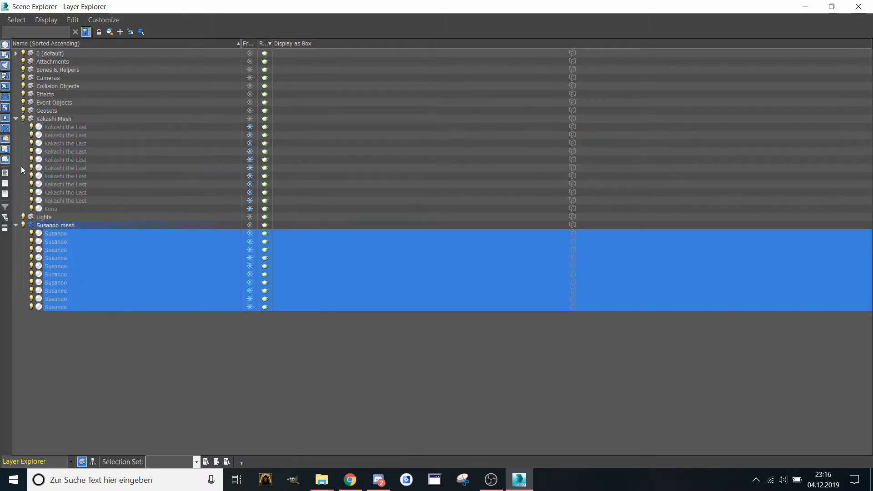
pyautogui.click(15, 119)
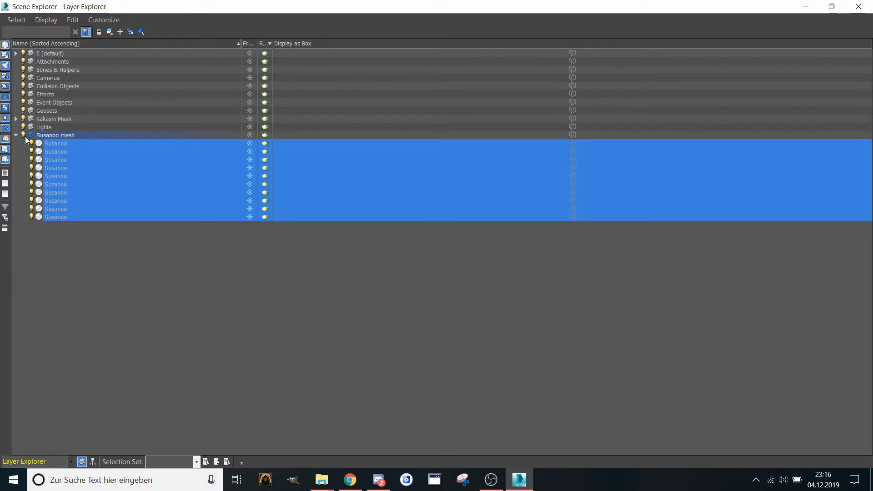
pyautogui.click(16, 135)
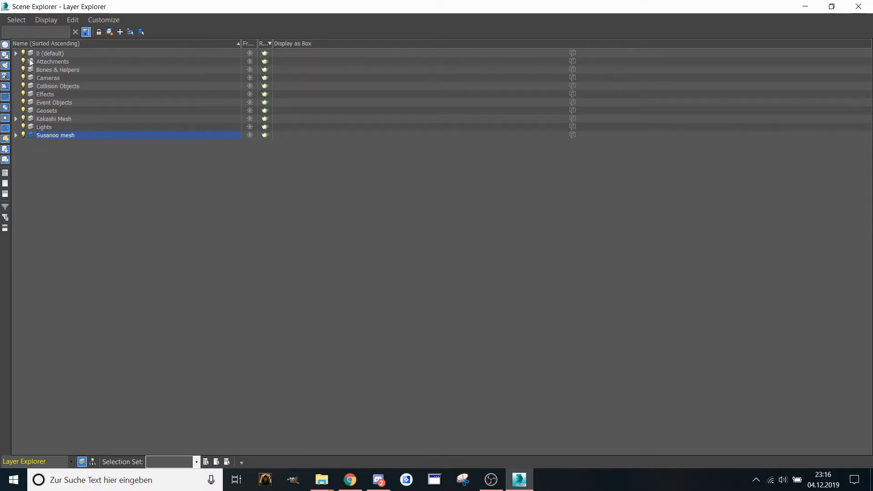
# - Examine which bones, shapes, grids and IK chains the 0 (default) layer contains and compare with the model in the viewport
pyautogui.click(15, 54)
pyautogui.scroll(-15, 107, 138)
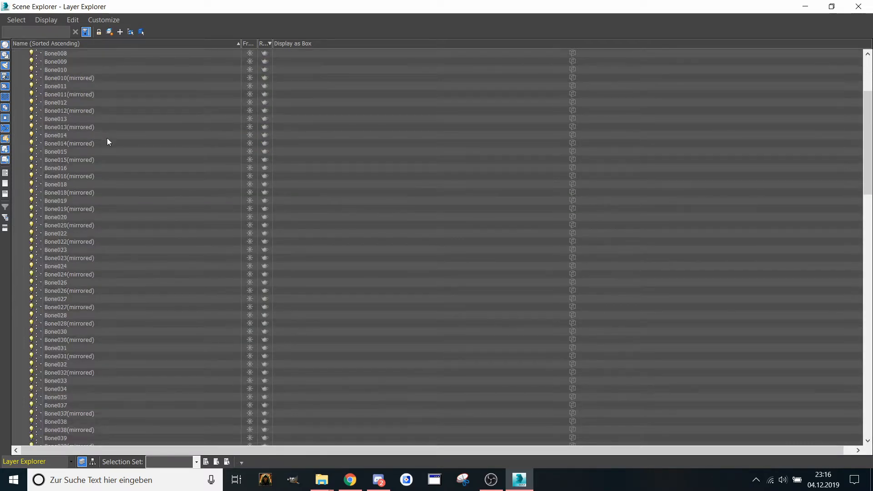
pyautogui.scroll(-14, 160, 140)
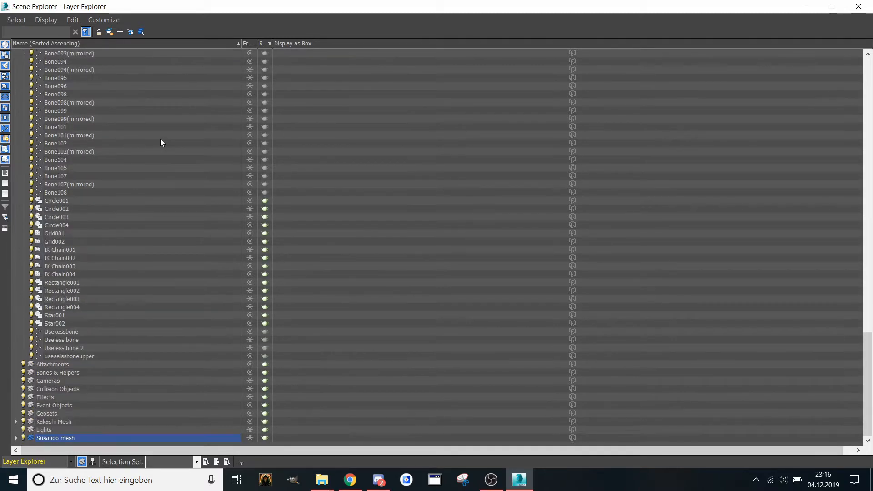
pyautogui.click(805, 7)
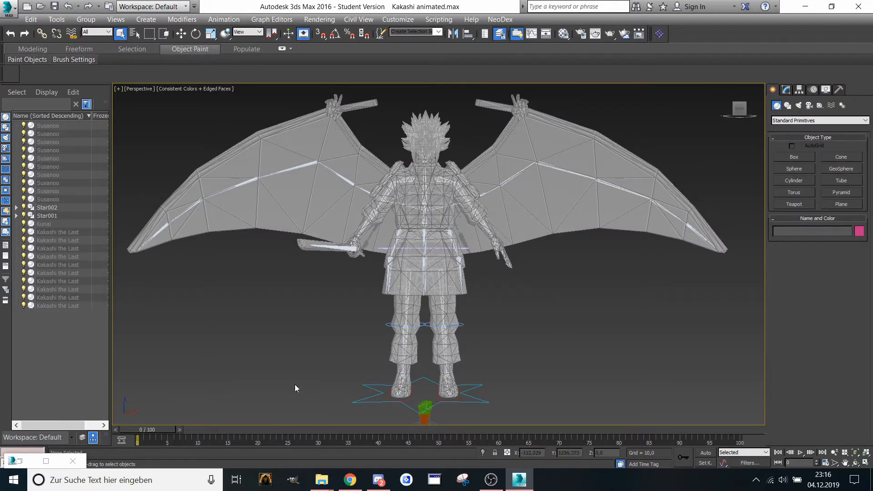
pyautogui.click(15, 459)
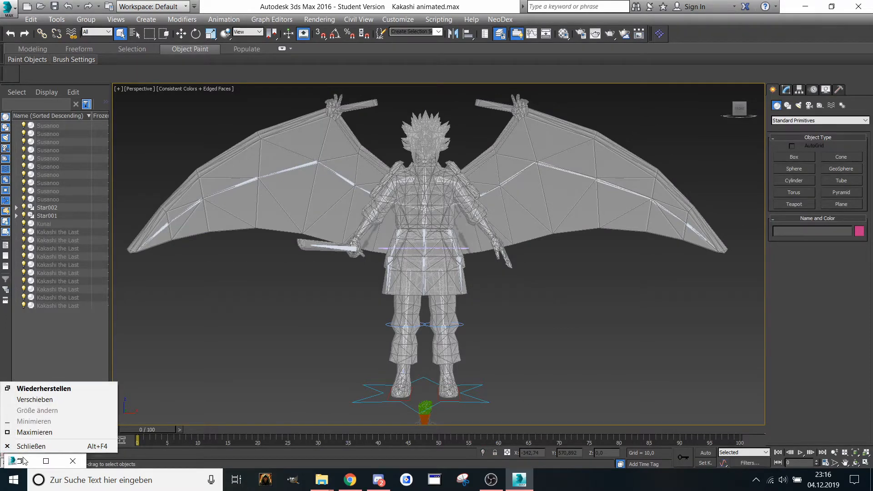
pyautogui.click(23, 458)
pyautogui.click(23, 457)
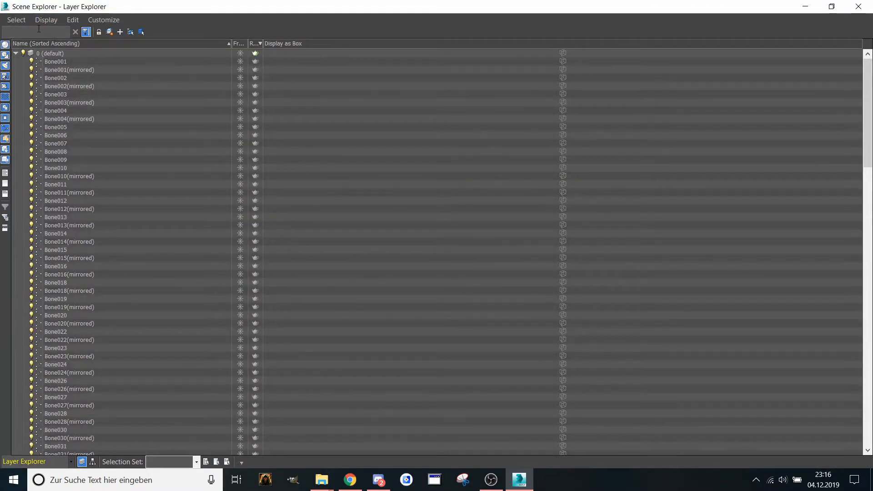
pyautogui.click(15, 54)
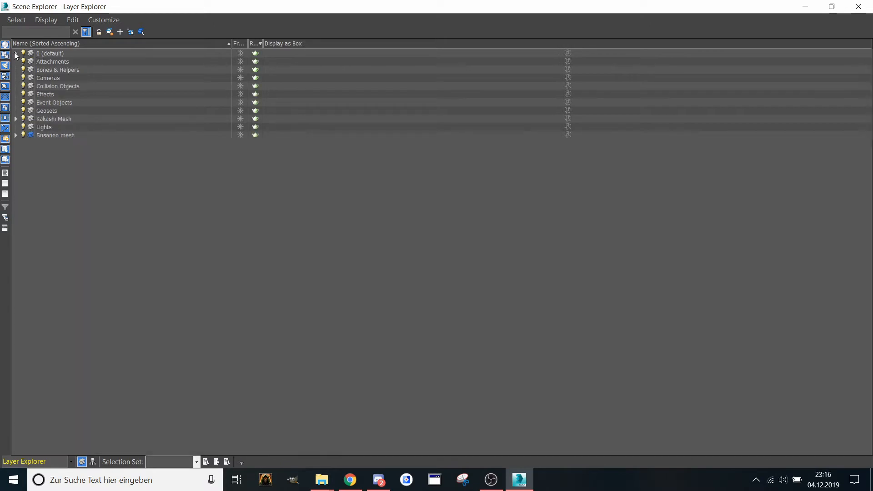
# - Create a new top-level layer named "Susanno Bones"
pyautogui.click(109, 31)
pyautogui.write('S')
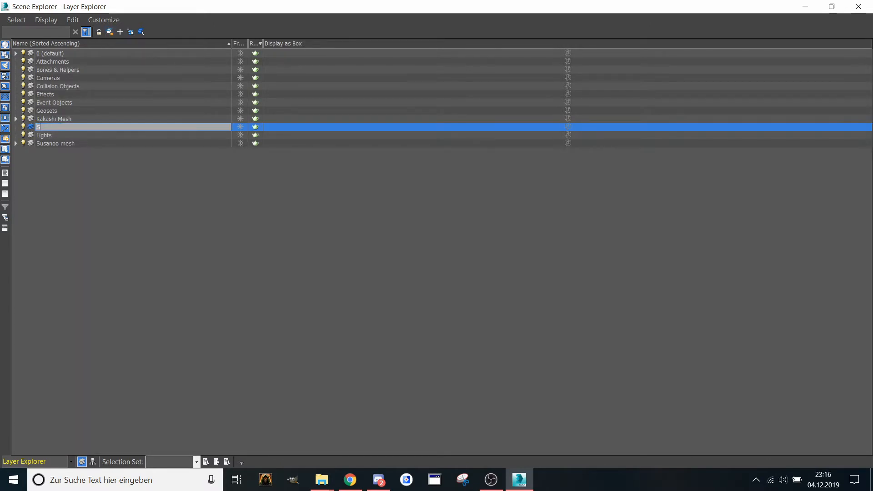
pyautogui.write('usanno Bones')
pyautogui.press('Return')
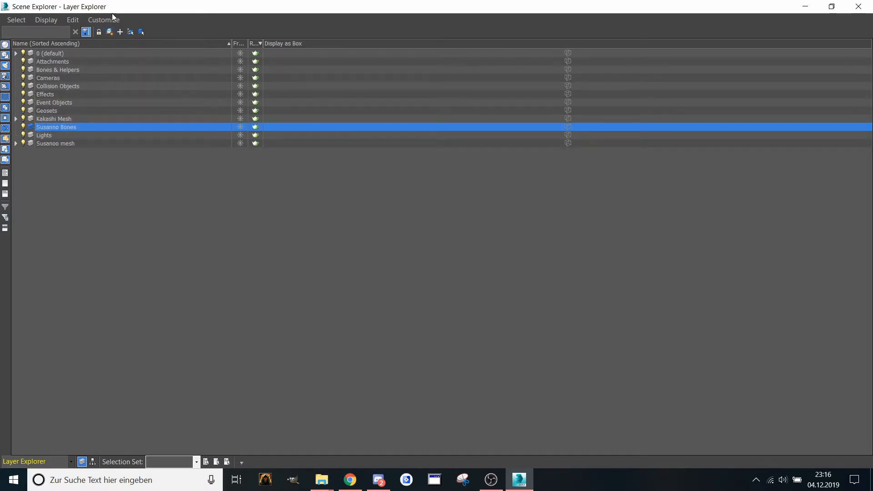
# - Create a layer nested in Susanno Bones and name it "Susanno Helpers"
pyautogui.click(109, 32)
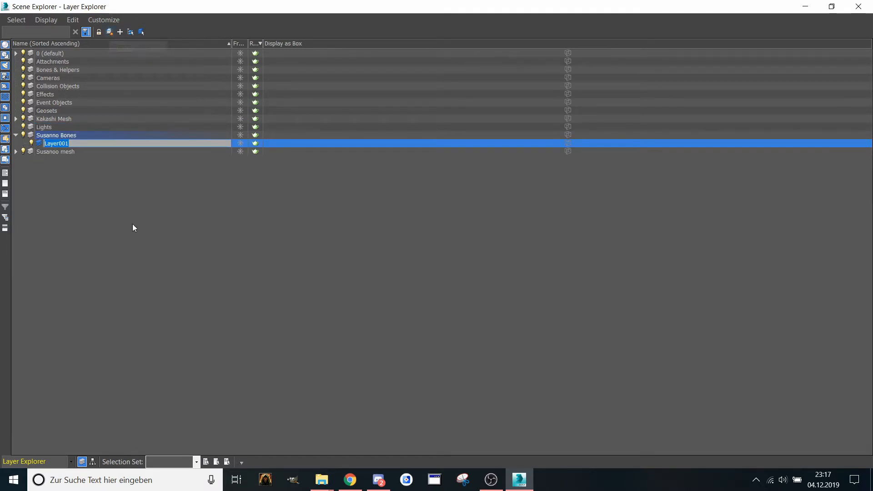
pyautogui.click(114, 192)
pyautogui.click(51, 146)
pyautogui.rightClick(116, 145)
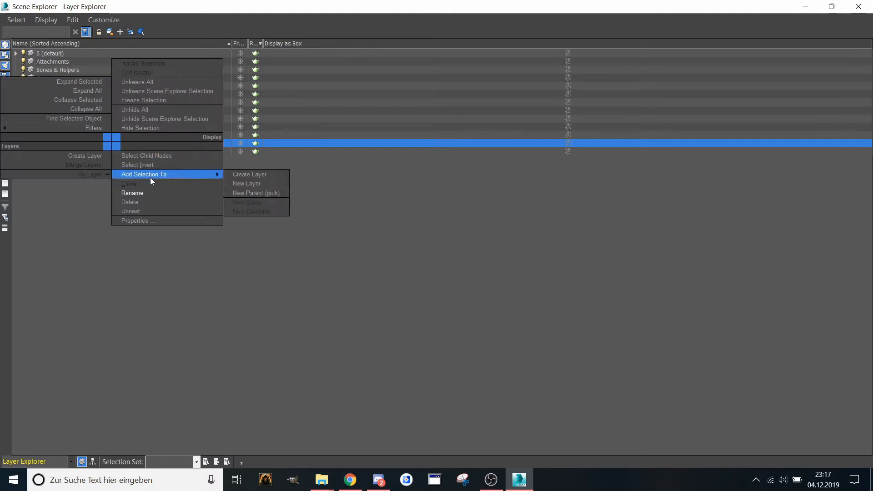
pyautogui.click(144, 194)
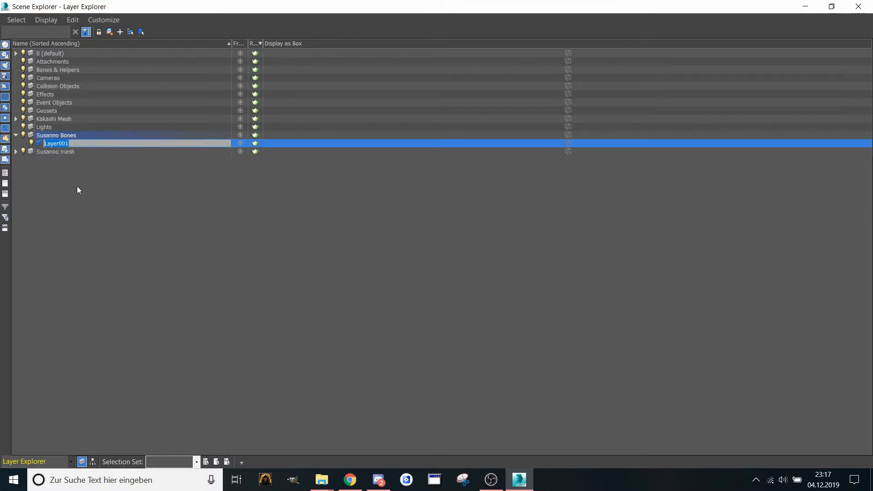
pyautogui.write('Susanno Helpers')
pyautogui.press('Return')
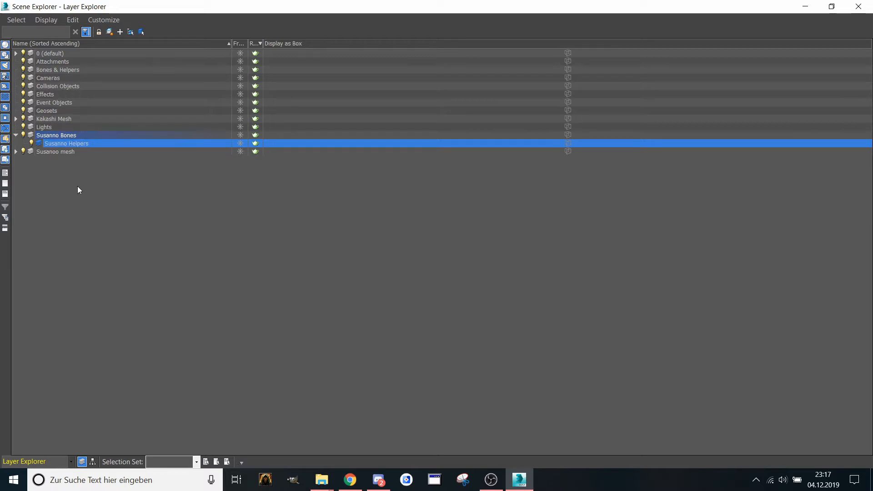
# - Create a layer named "Susanoo IK" nested inside Susanno Helpers
pyautogui.click(109, 32)
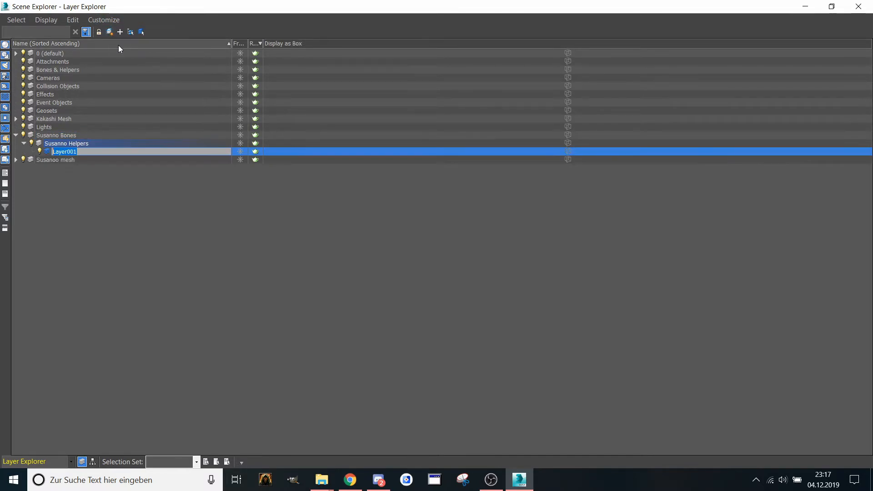
pyautogui.write('Susanno')
pyautogui.press('BackSpace')
pyautogui.press('BackSpace')
pyautogui.write('oo IK')
pyautogui.press('Return')
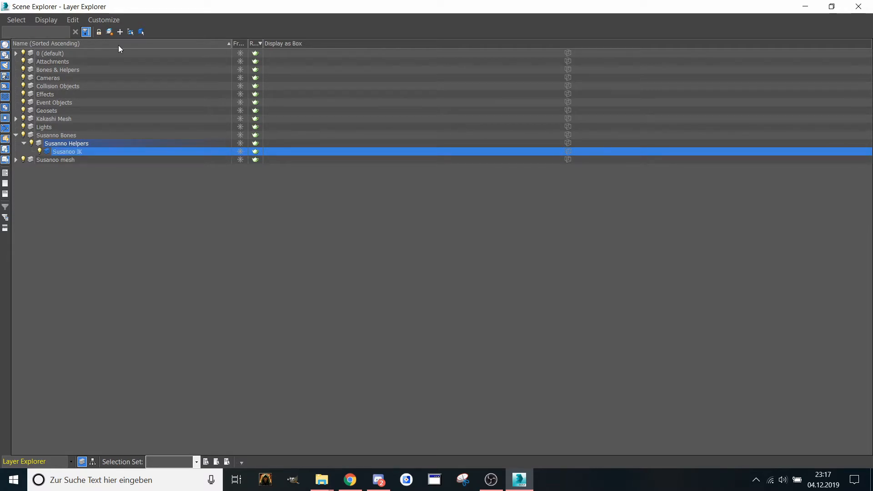
# - Correct the spelling of the Susanno Helpers layer name to "Susanoo Helpers"
pyautogui.rightClick(116, 142)
pyautogui.click(72, 145)
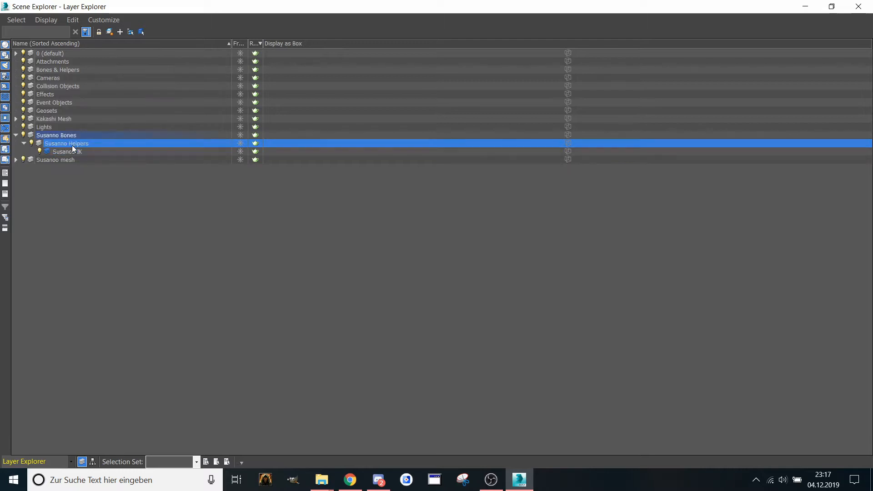
pyautogui.rightClick(115, 145)
pyautogui.click(137, 190)
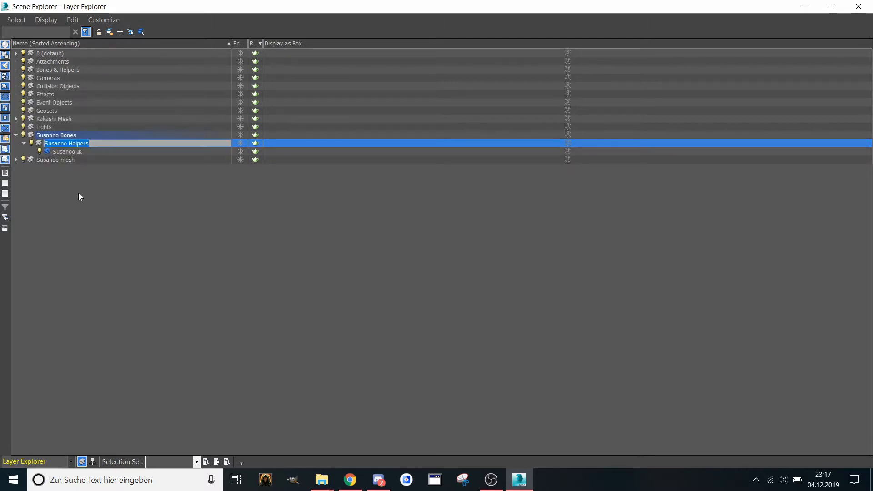
pyautogui.click(61, 144)
pyautogui.press('Delete')
pyautogui.write('o')
pyautogui.click(59, 134)
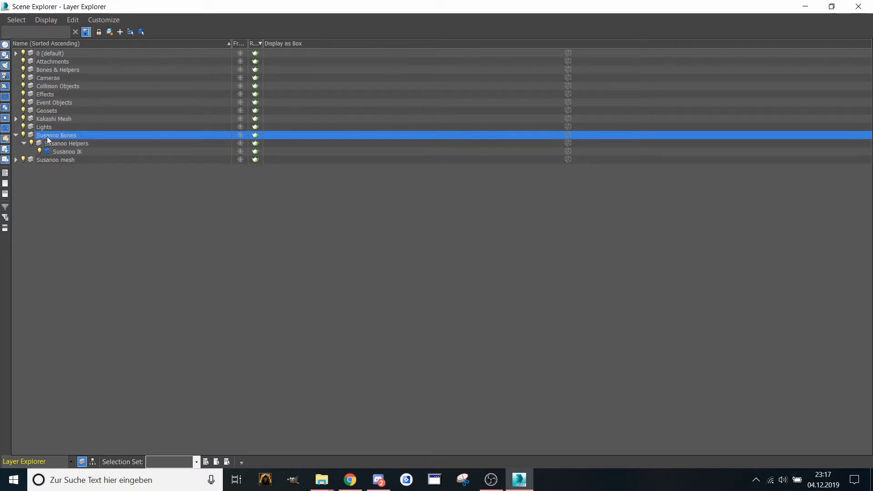
# - Rename the Susanno Bones layer to "Susanoo Bones"
pyautogui.rightClick(117, 135)
pyautogui.click(150, 182)
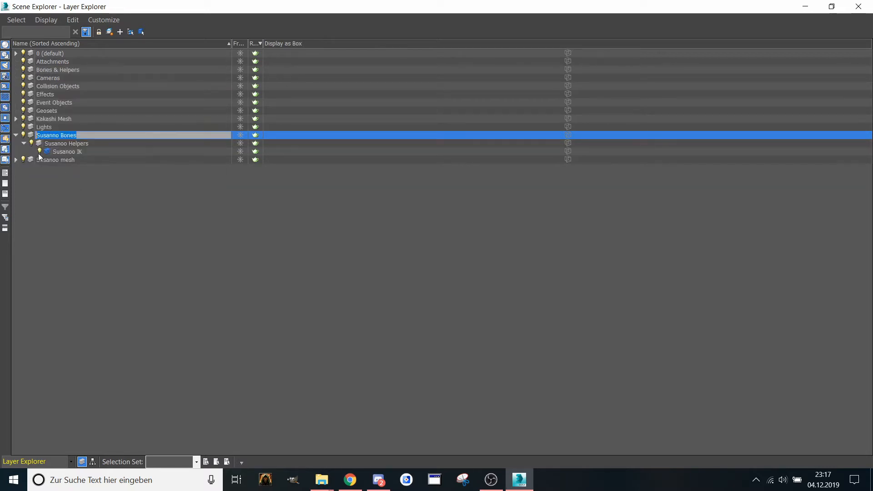
pyautogui.click(52, 135)
pyautogui.press('Delete')
pyautogui.write('o')
pyautogui.press('Return')
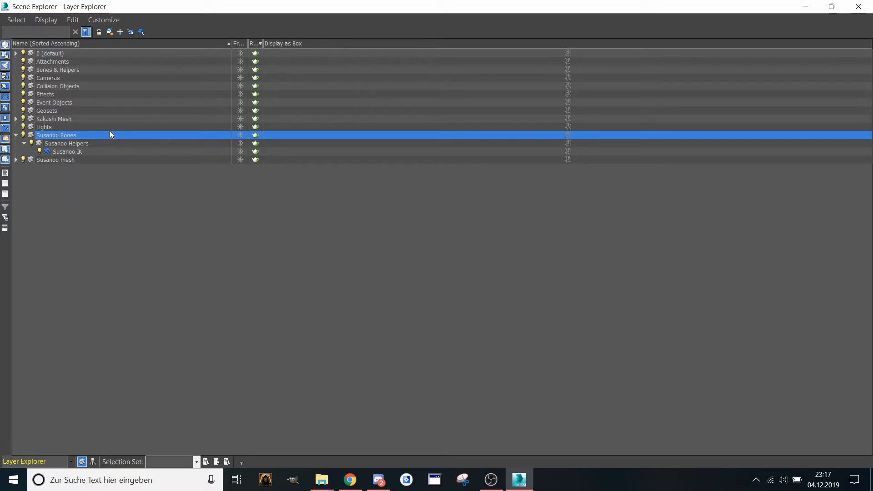
# - Move the Susanoo Helpers and Susanoo IK layers out of their parent layers to the top level
pyautogui.moveTo(64, 144); pyautogui.dragTo(56, 218)
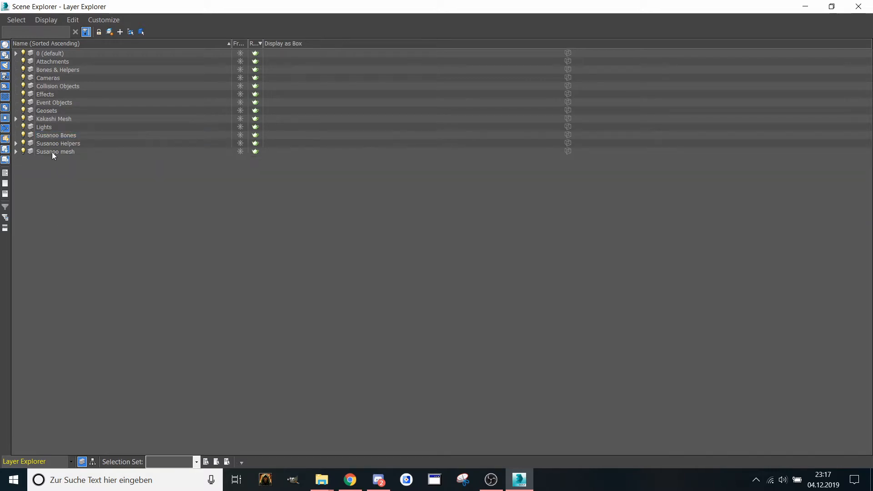
pyautogui.click(16, 144)
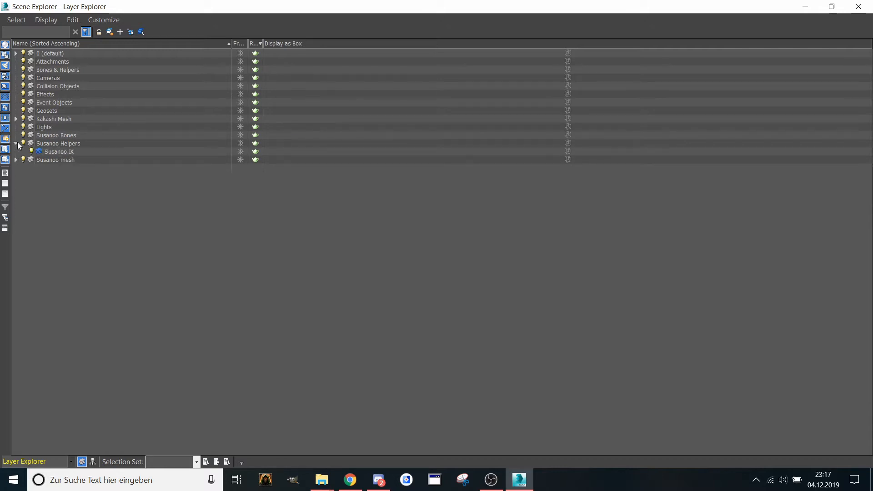
pyautogui.moveTo(50, 153); pyautogui.dragTo(62, 190)
# - Select Star002 with its whole hierarchy in the scene and move the selected objects from the default layer into Susanoo Bones
pyautogui.click(805, 6)
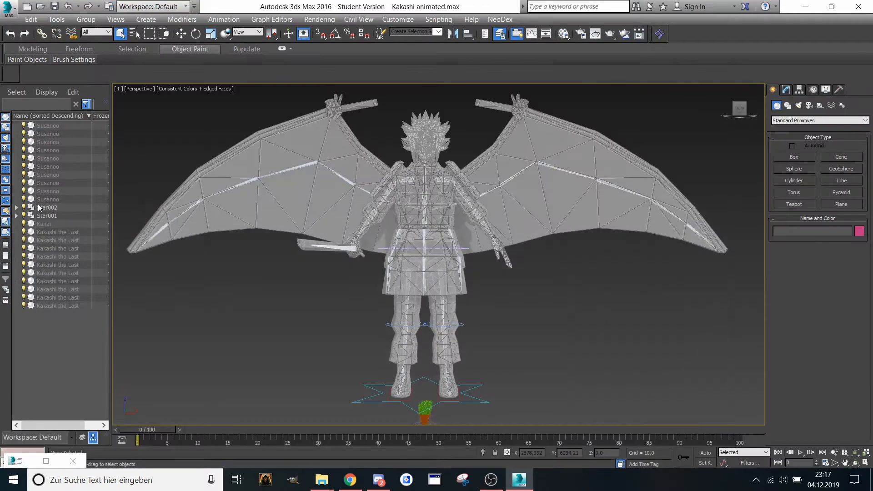
pyautogui.doubleClick(40, 209)
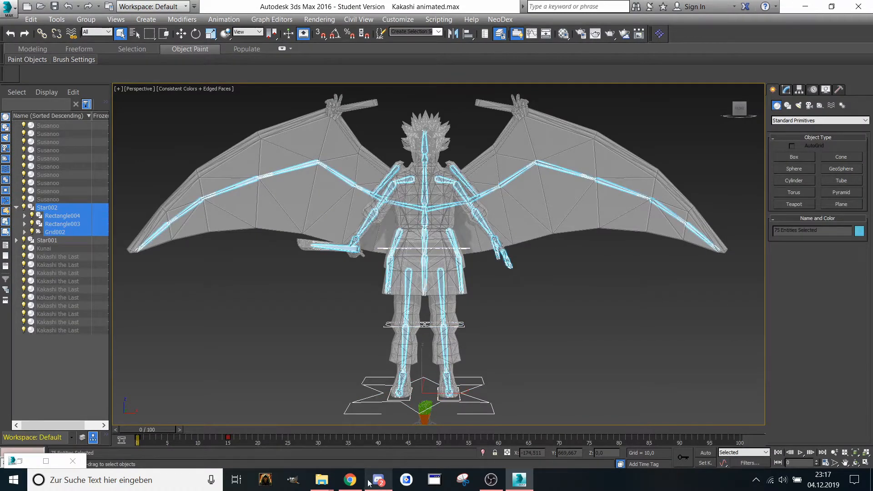
pyautogui.click(29, 464)
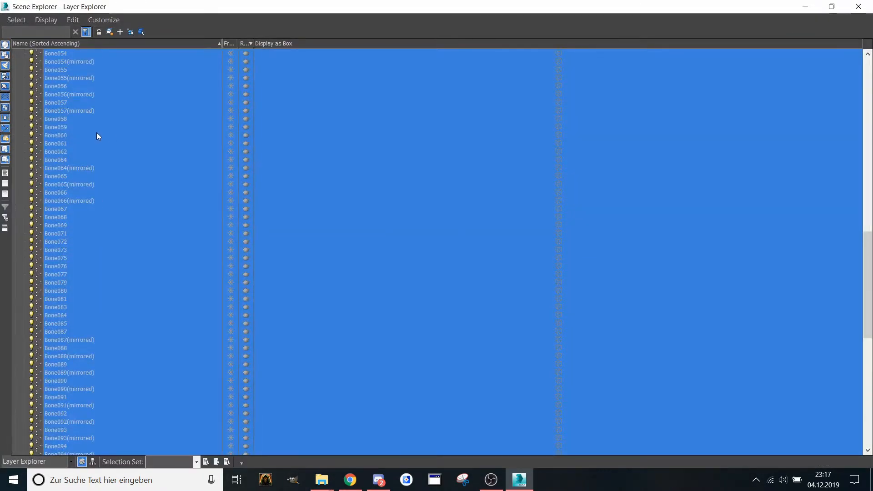
pyautogui.scroll(5, 97, 134)
pyautogui.scroll(-20, 97, 135)
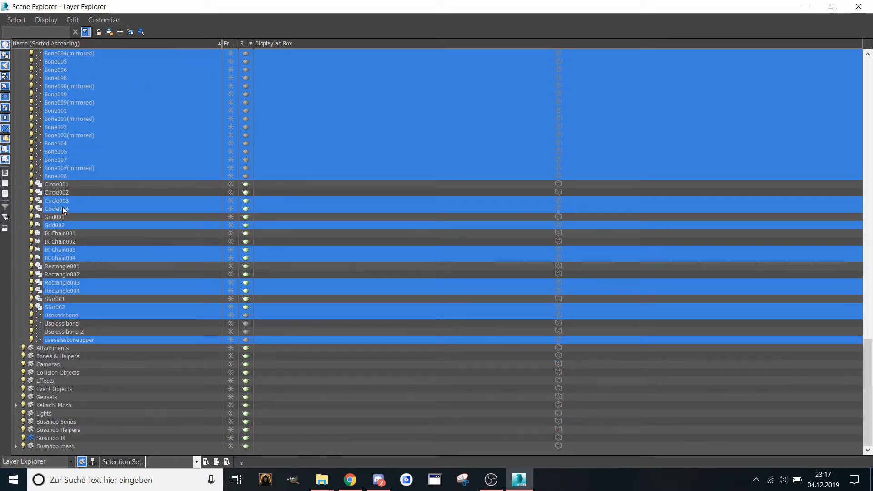
pyautogui.moveTo(63, 210); pyautogui.dragTo(50, 421)
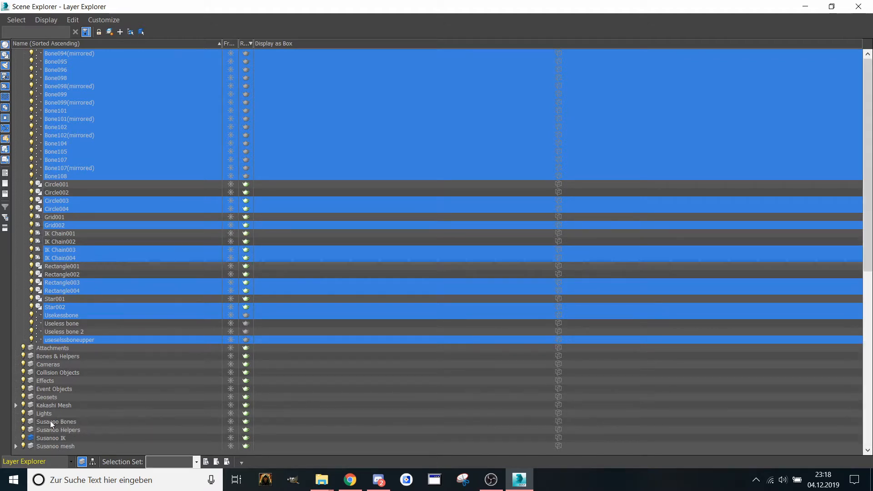
# - Move Circle003, Circle004, Grid002, Rectangle003, Rectangle004 and Star002 from Susanoo Bones into the Susanoo Helpers layer
pyautogui.scroll(-10, 51, 200)
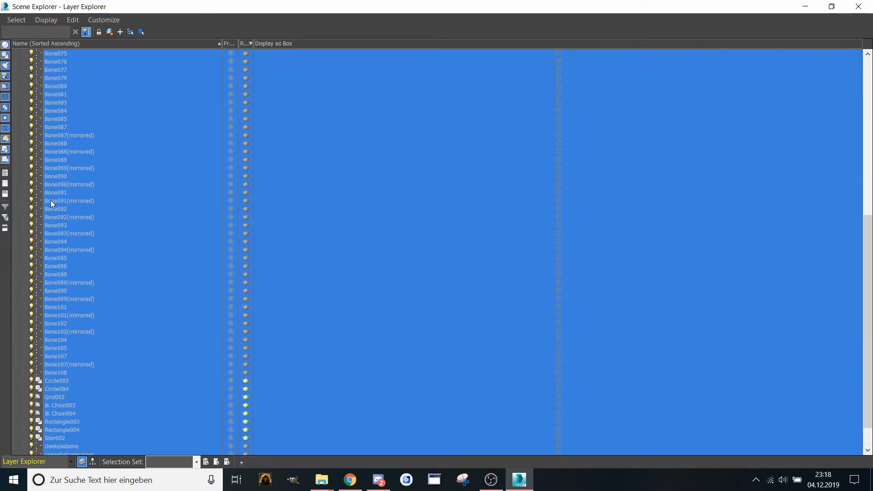
pyautogui.scroll(-2, 51, 200)
pyautogui.click(16, 350)
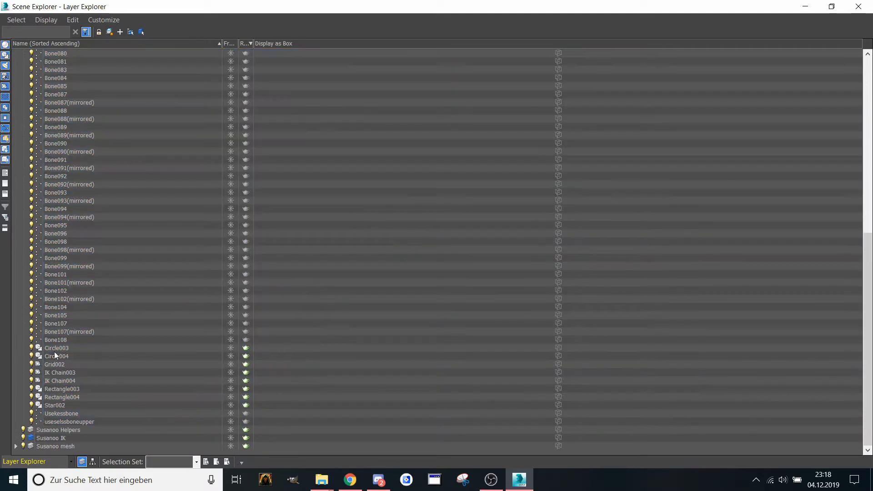
pyautogui.click(55, 348)
pyautogui.keyDown('ctrl'); pyautogui.click(50, 355); pyautogui.keyUp('ctrl')
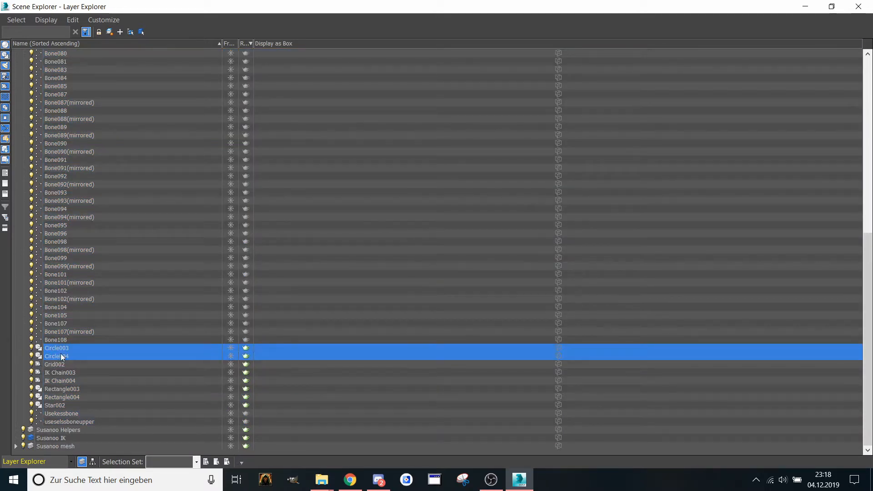
pyautogui.keyDown('ctrl'); pyautogui.click(50, 364); pyautogui.keyUp('ctrl')
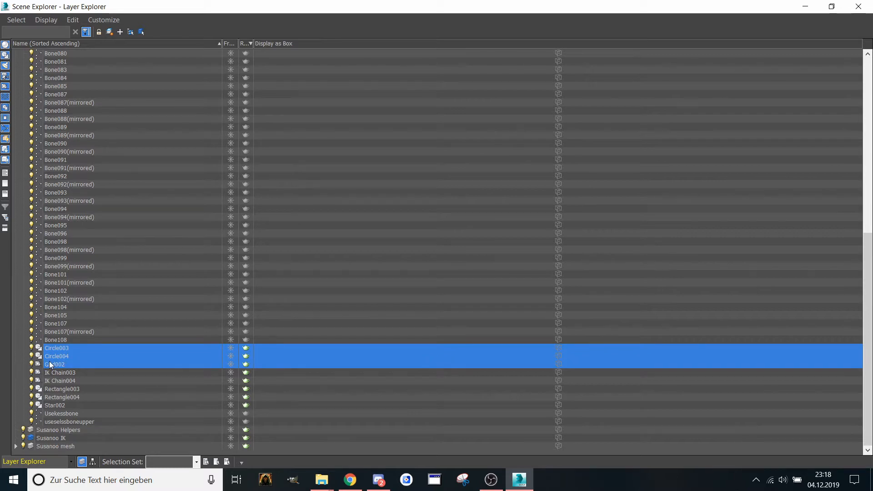
pyautogui.keyDown('ctrl'); pyautogui.click(59, 389); pyautogui.keyUp('ctrl')
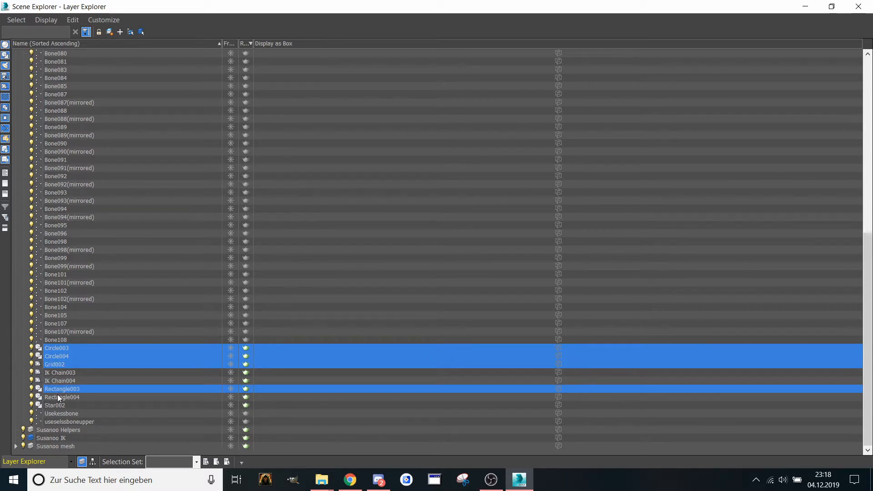
pyautogui.keyDown('ctrl'); pyautogui.click(57, 396); pyautogui.keyUp('ctrl')
pyautogui.keyDown('ctrl'); pyautogui.click(55, 405); pyautogui.keyUp('ctrl')
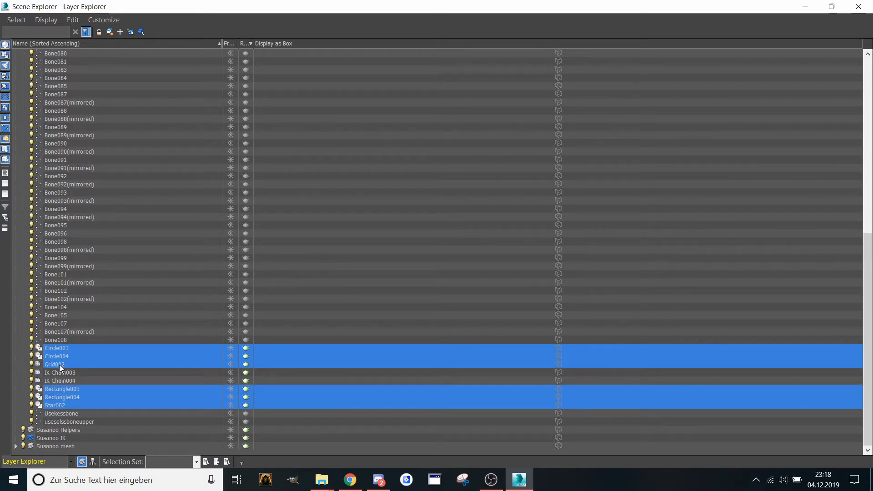
pyautogui.moveTo(59, 365); pyautogui.dragTo(59, 429)
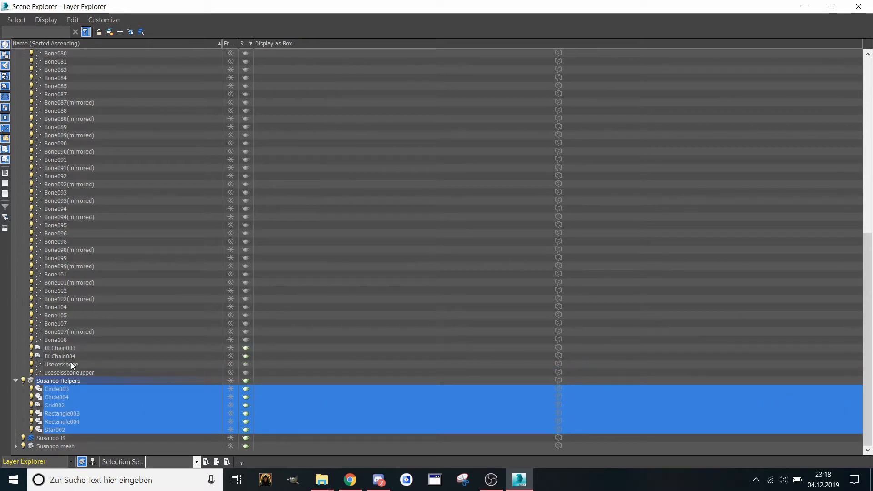
# - Move IK Chain003 and IK Chain004 into the Susanoo IK layer and collapse the Susanoo Helpers, IK and Bones layers
pyautogui.click(64, 348)
pyautogui.keyDown('ctrl'); pyautogui.click(61, 356); pyautogui.keyUp('ctrl')
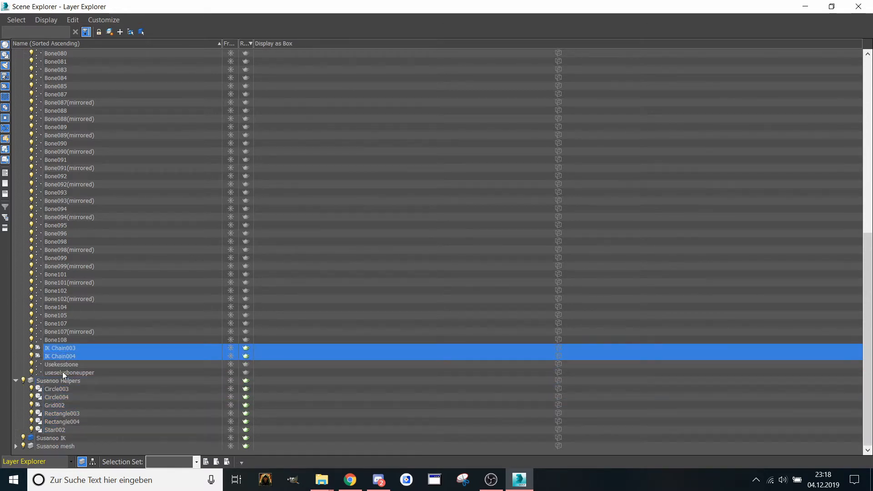
pyautogui.moveTo(64, 353); pyautogui.dragTo(60, 437)
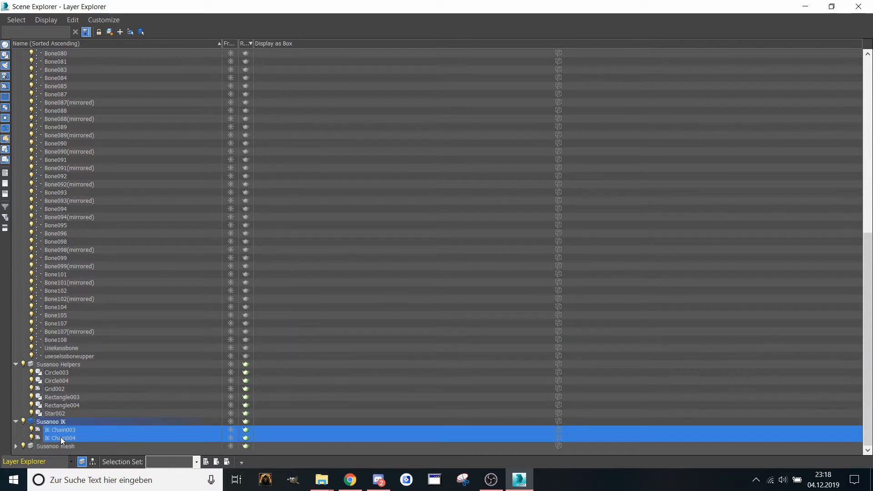
pyautogui.click(16, 365)
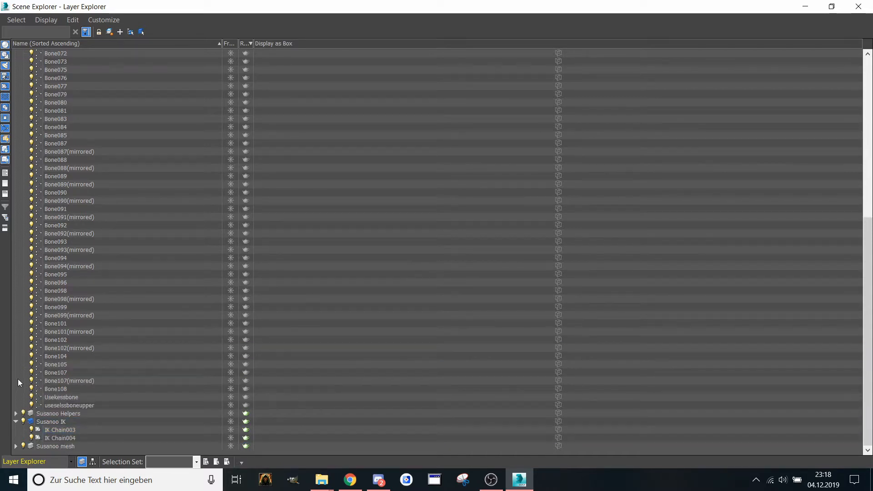
pyautogui.click(15, 421)
pyautogui.scroll(10, 20, 366)
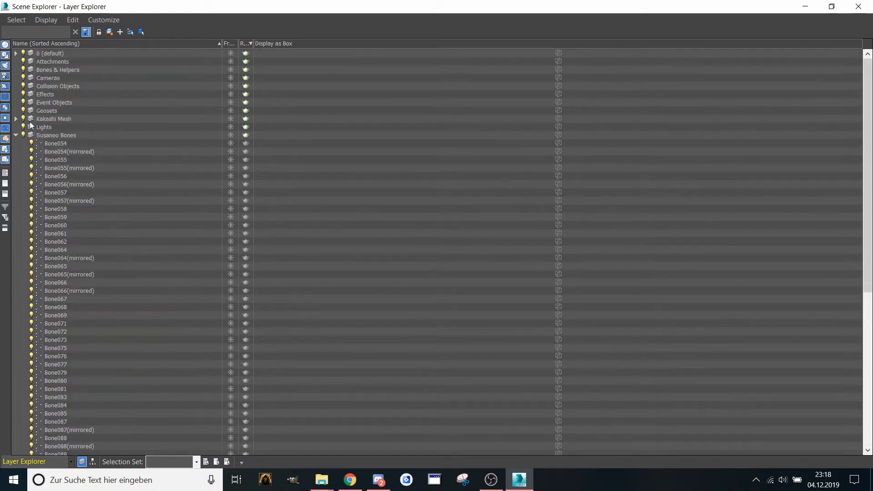
pyautogui.click(15, 135)
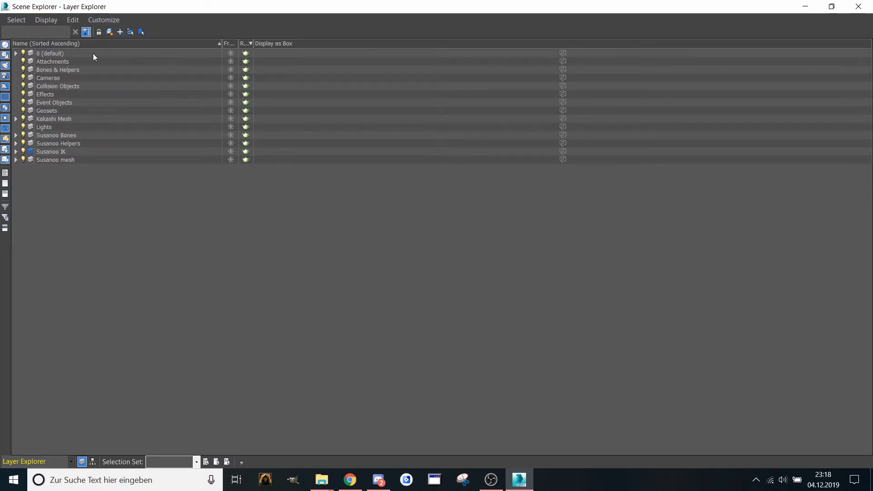
pyautogui.rightClick(50, 189)
pyautogui.click(182, 181)
pyautogui.click(51, 54)
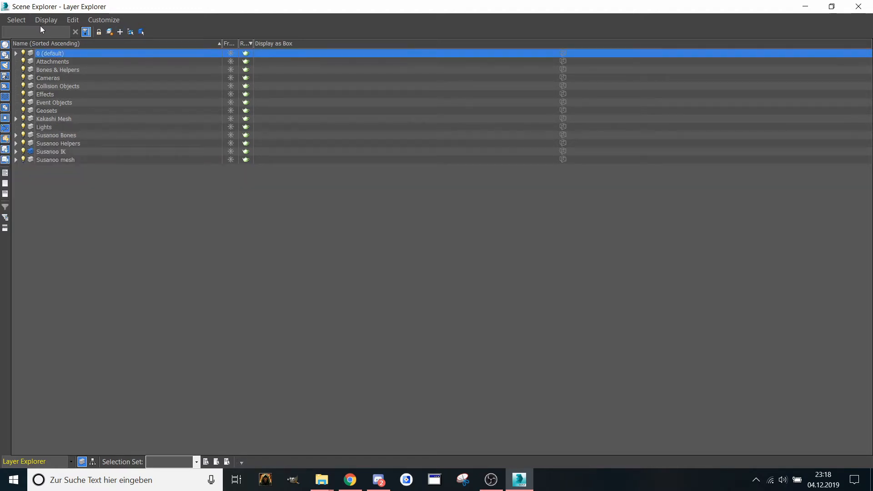
pyautogui.click(20, 26)
pyautogui.click(240, 214)
pyautogui.click(240, 214)
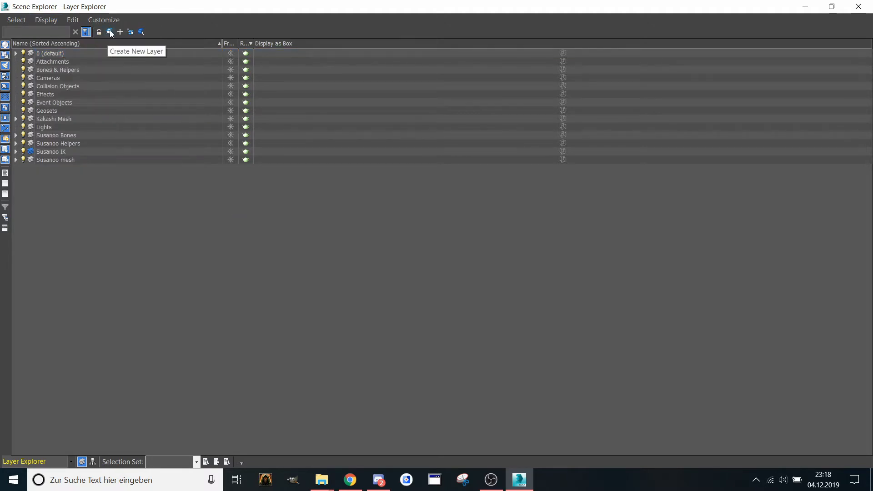
# - Create a top-level layer and name it "Kakashi Bones"
pyautogui.click(110, 32)
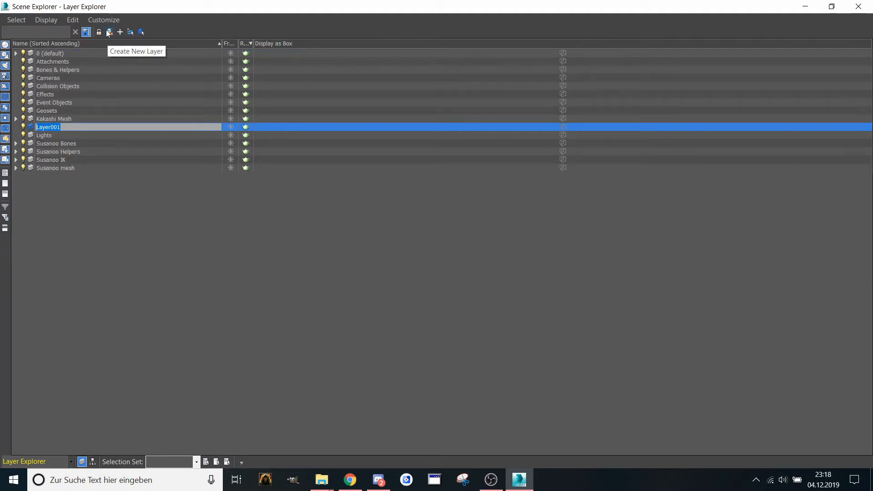
pyautogui.write('Kakashi Bones')
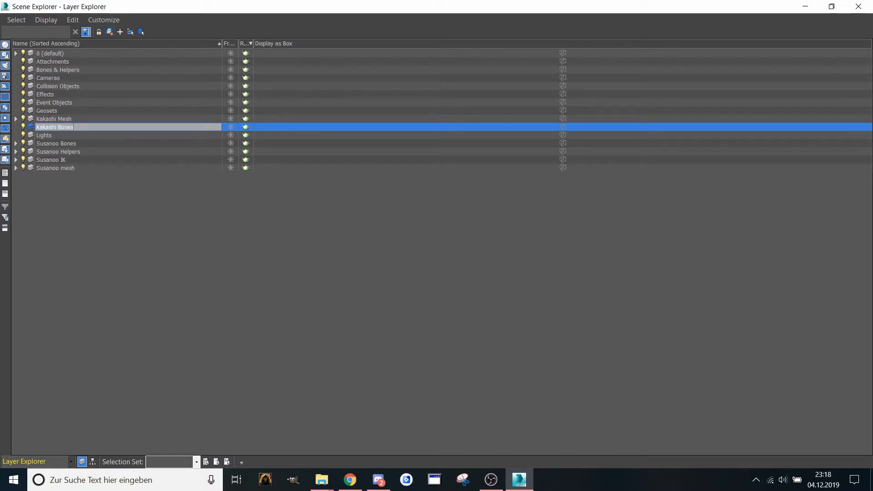
pyautogui.press('Return')
# - Create a layer nested in Kakashi Bones and name it "Kaakshi Helpers"
pyautogui.click(110, 32)
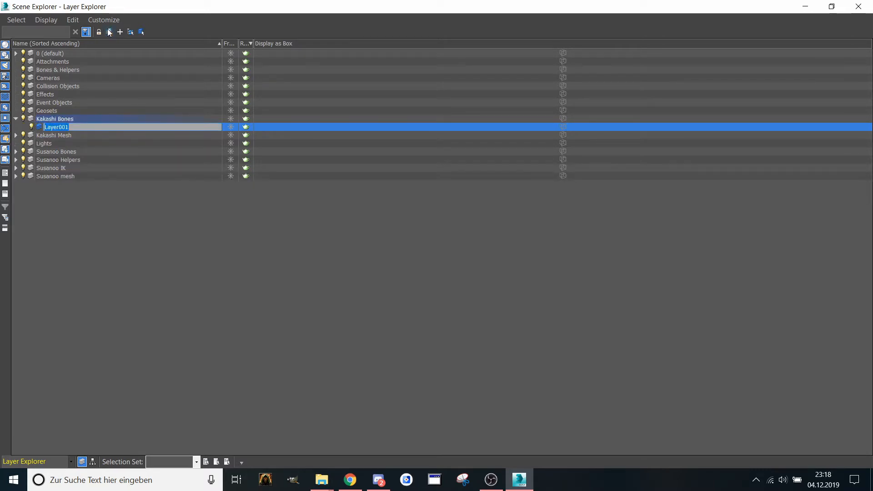
pyautogui.write('Kaakshi Helpers')
pyautogui.press('Return')
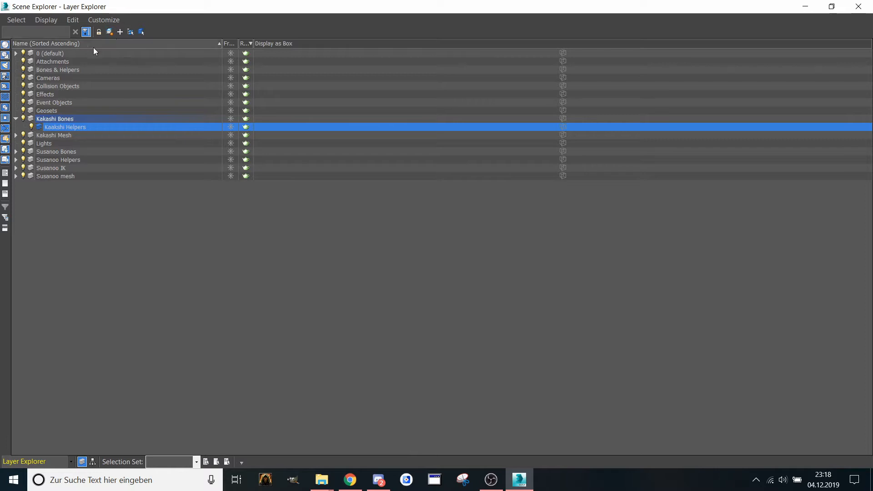
# - Create a layer nested in Kaakshi Helpers and name it "Kakashi IK"
pyautogui.click(103, 20)
pyautogui.click(275, 31)
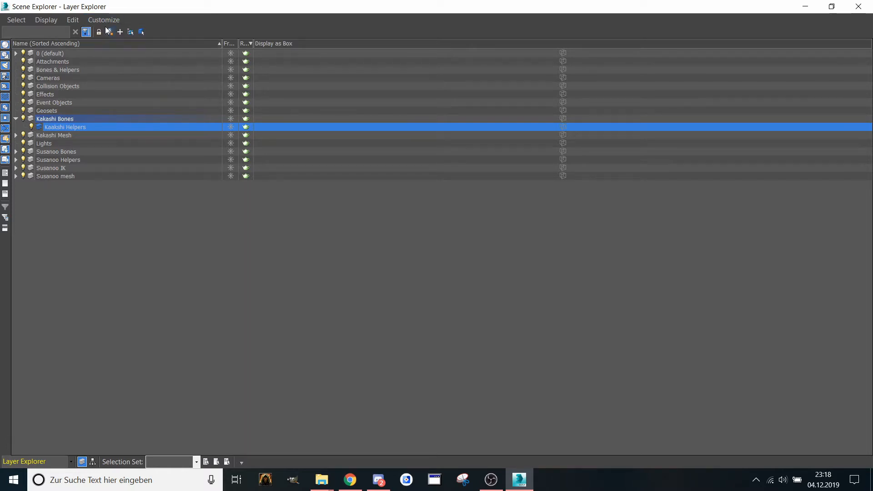
pyautogui.click(110, 32)
pyautogui.write('Kaka')
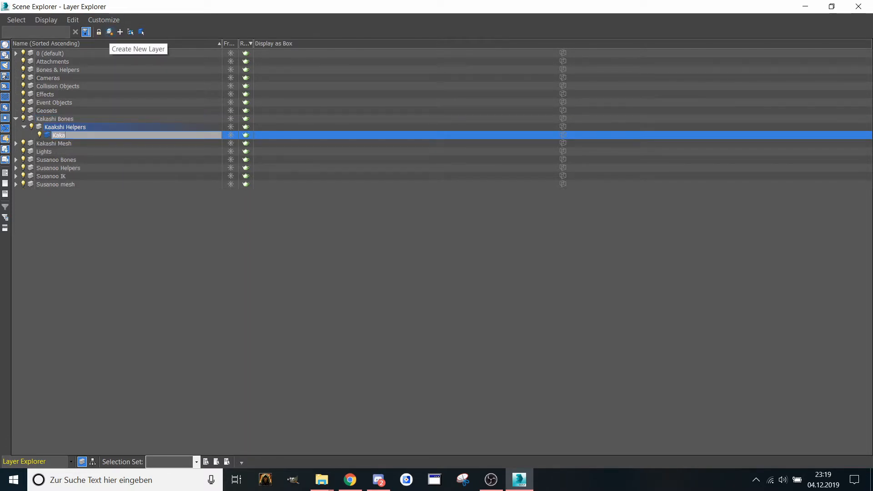
pyautogui.write('ashi IK')
pyautogui.press('Return')
# - Move the Kakashi IK and Kaakshi Helpers layers out of their parent layers to the top level
pyautogui.click(51, 173)
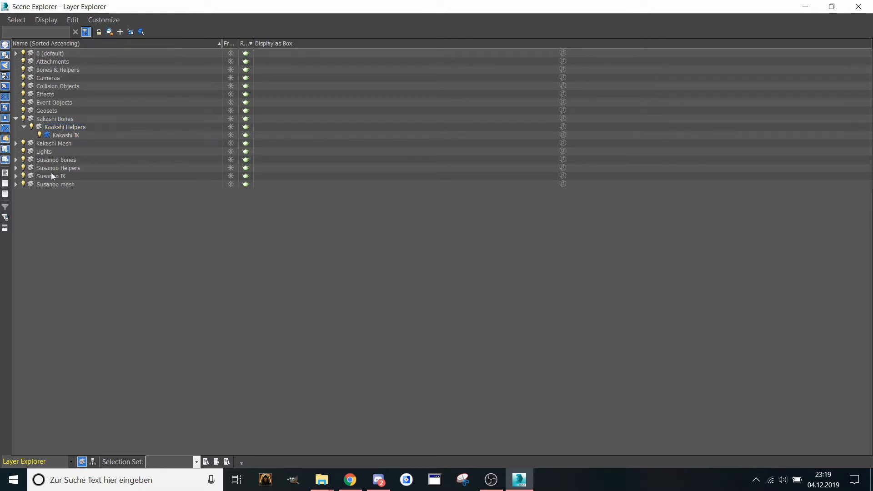
pyautogui.moveTo(65, 136); pyautogui.dragTo(64, 205)
pyautogui.moveTo(65, 130); pyautogui.dragTo(78, 233)
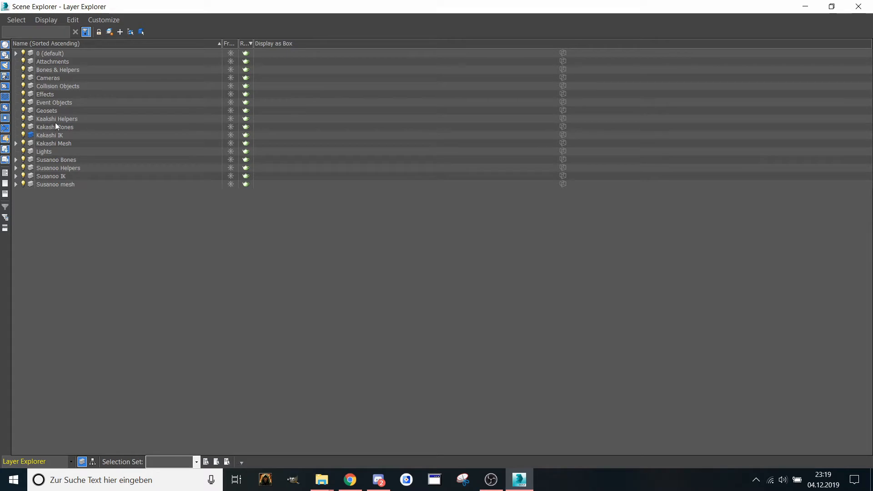
# - Move Circle001, Circle002, Grid001, Rectangle001, Rectangle002 and Star001 from the default layer into Kaakshi Helpers
pyautogui.click(16, 53)
pyautogui.scroll(-10, 105, 154)
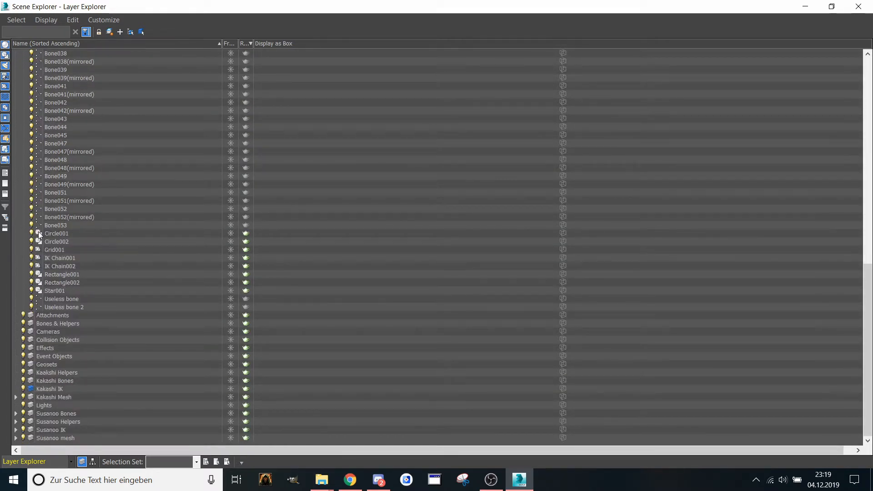
pyautogui.moveTo(39, 235); pyautogui.dragTo(51, 258)
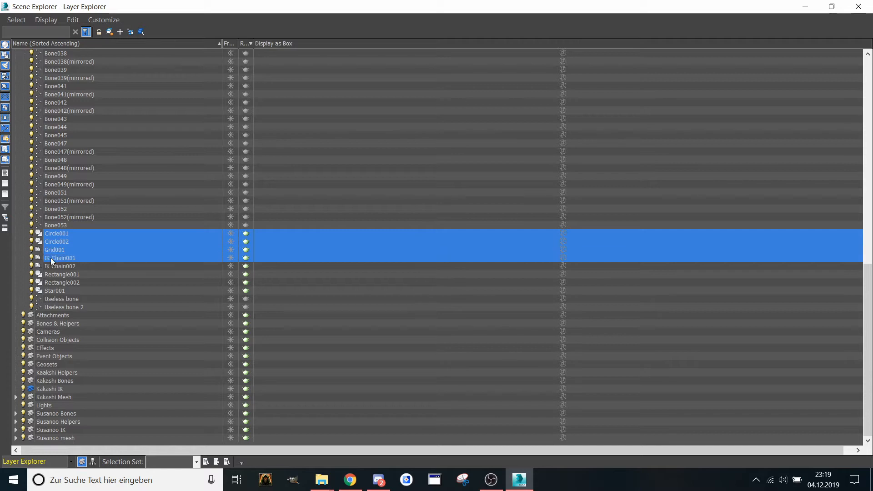
pyautogui.keyDown('ctrl'); pyautogui.click(53, 258); pyautogui.keyUp('ctrl')
pyautogui.keyDown('ctrl'); pyautogui.click(54, 273); pyautogui.keyUp('ctrl')
pyautogui.keyDown('ctrl'); pyautogui.click(54, 283); pyautogui.keyUp('ctrl')
pyautogui.keyDown('ctrl'); pyautogui.click(54, 292); pyautogui.keyUp('ctrl')
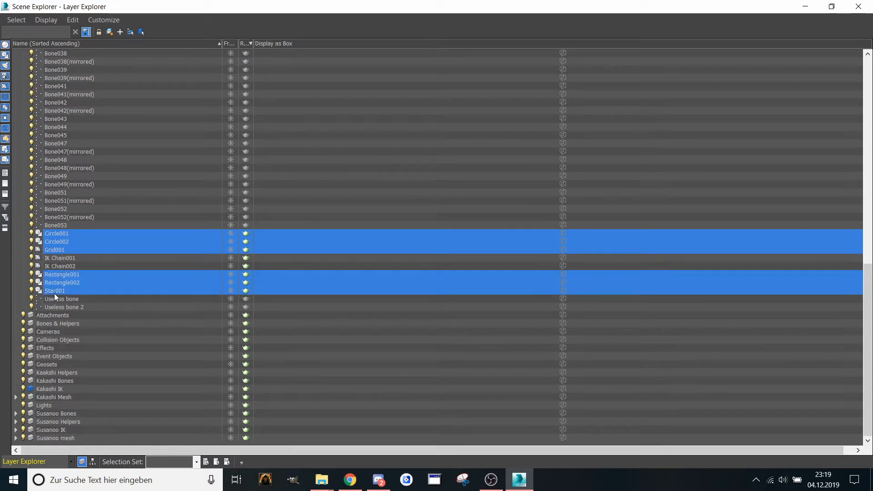
pyautogui.moveTo(54, 283); pyautogui.dragTo(64, 372)
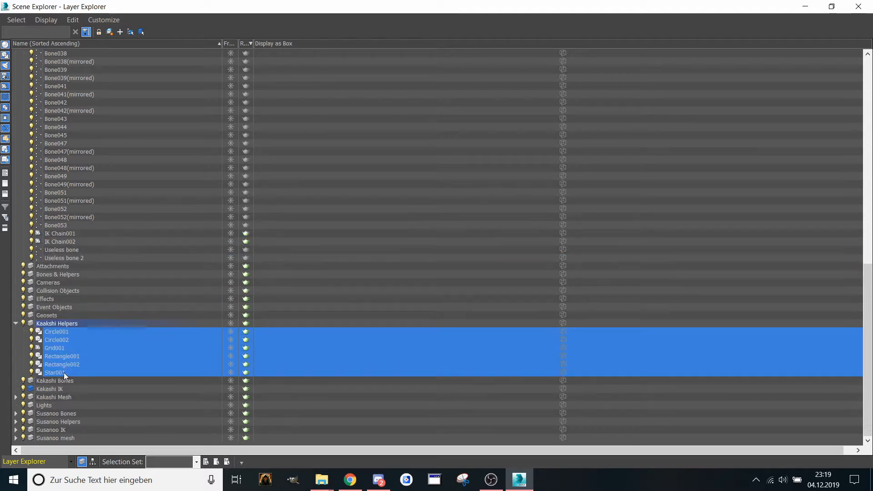
# - Move IK Chain001 and IK Chain002 from the default layer into the Kakashi IK layer
pyautogui.click(56, 240)
pyautogui.keyDown('ctrl'); pyautogui.click(62, 234); pyautogui.keyUp('ctrl')
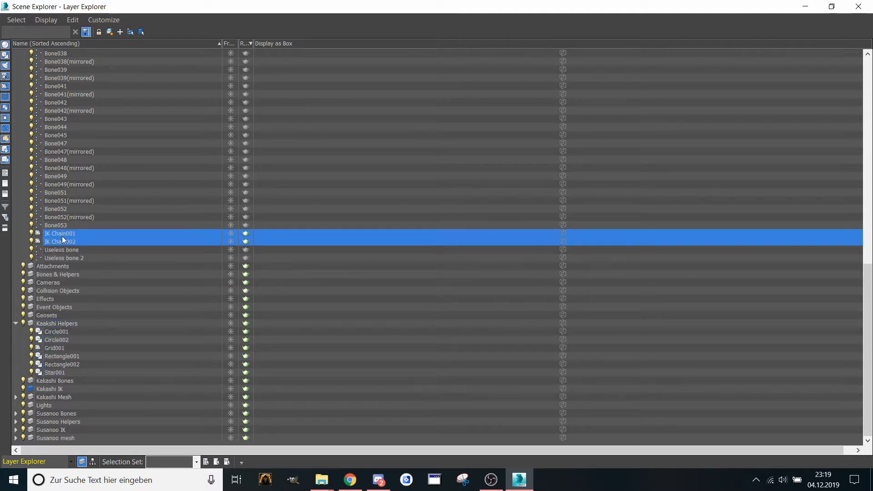
pyautogui.moveTo(64, 236); pyautogui.dragTo(55, 390)
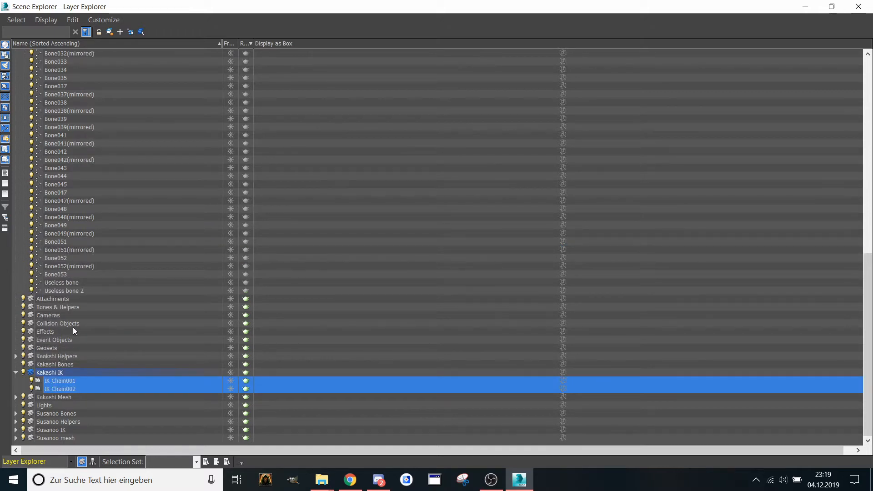
# - Move all bones from Bone001 through Useless bone 2 from the default layer into the Kakashi Bones layer
pyautogui.scroll(15, 72, 314)
pyautogui.click(50, 60)
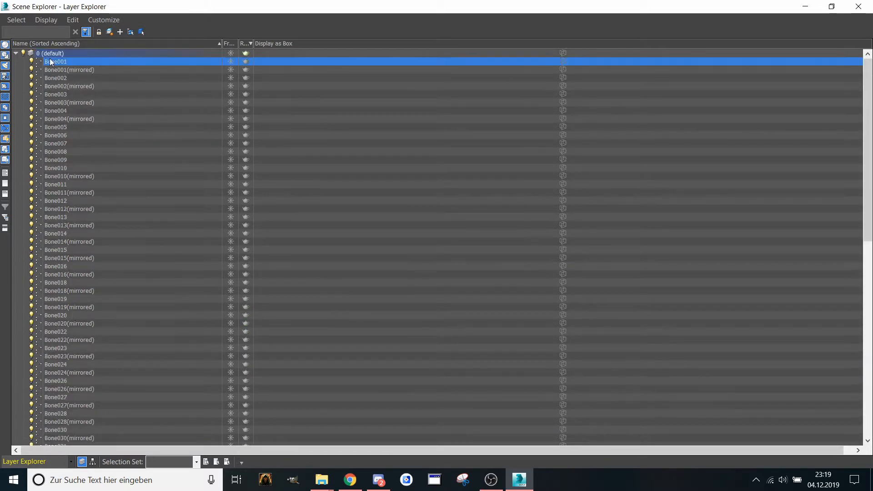
pyautogui.scroll(-17, 64, 189)
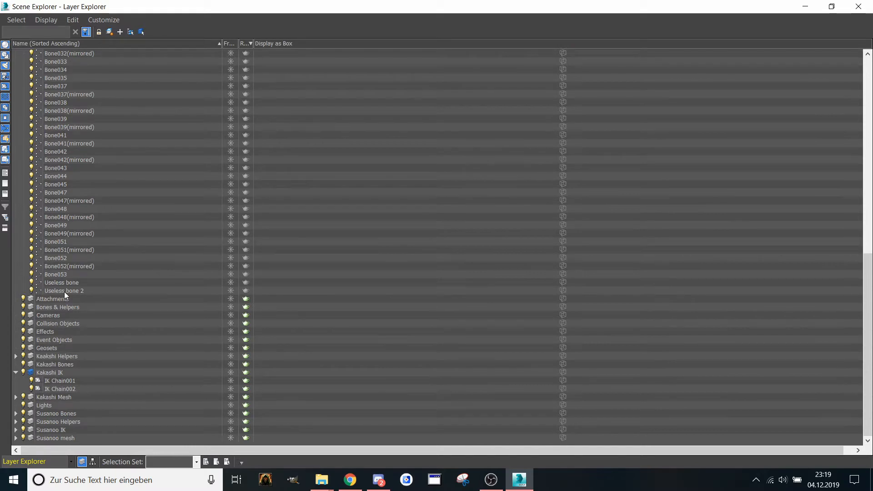
pyautogui.keyDown('shift'); pyautogui.click(64, 291); pyautogui.keyUp('shift')
pyautogui.moveTo(58, 286); pyautogui.dragTo(48, 364)
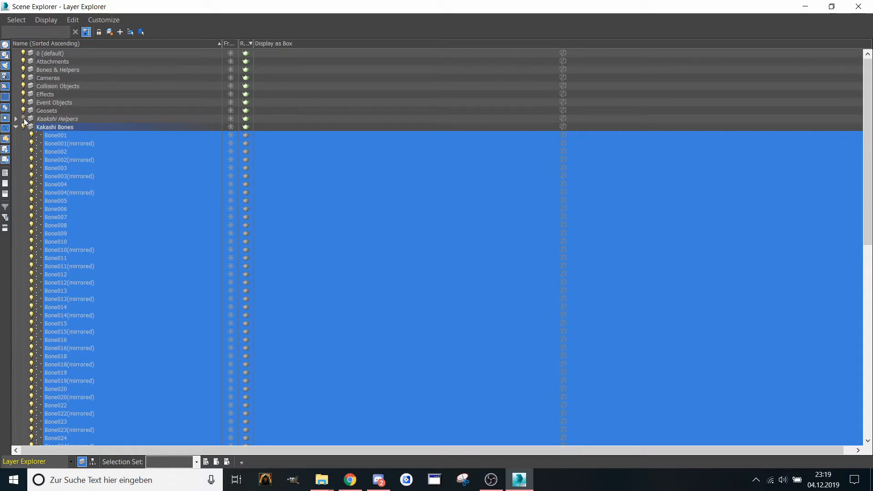
# - Hide the Kaakshi Helpers, Kakashi IK and Susanoo Helpers layers and close the layer explorer
pyautogui.scroll(-15, 61, 299)
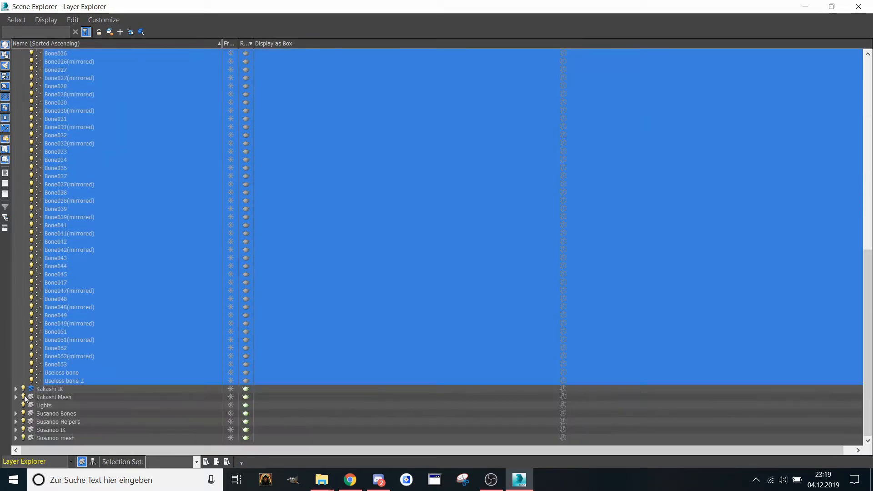
pyautogui.click(22, 389)
pyautogui.click(23, 422)
pyautogui.scroll(15, 91, 363)
pyautogui.click(857, 6)
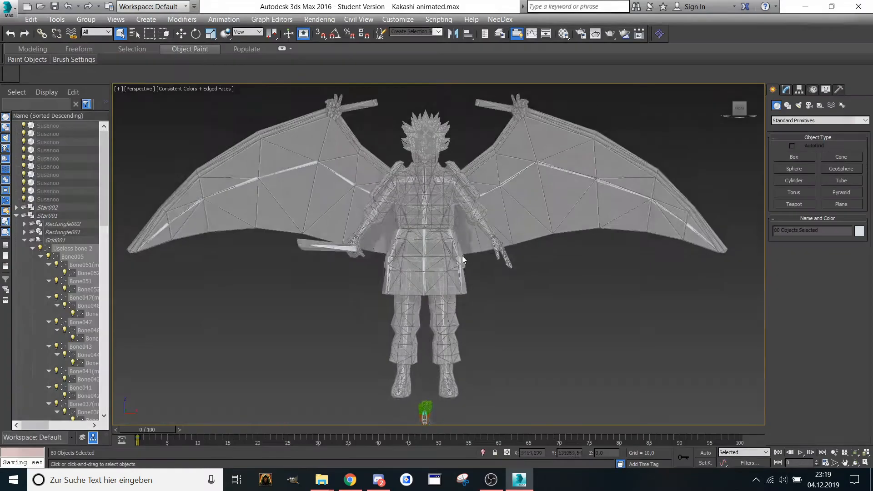
# - Clear the selection and examine the Susanoo and Kakashi models along with the objects nested under Star002
pyautogui.scroll(-5, 444, 224)
pyautogui.scroll(10, 443, 225)
pyautogui.scroll(-8, 443, 224)
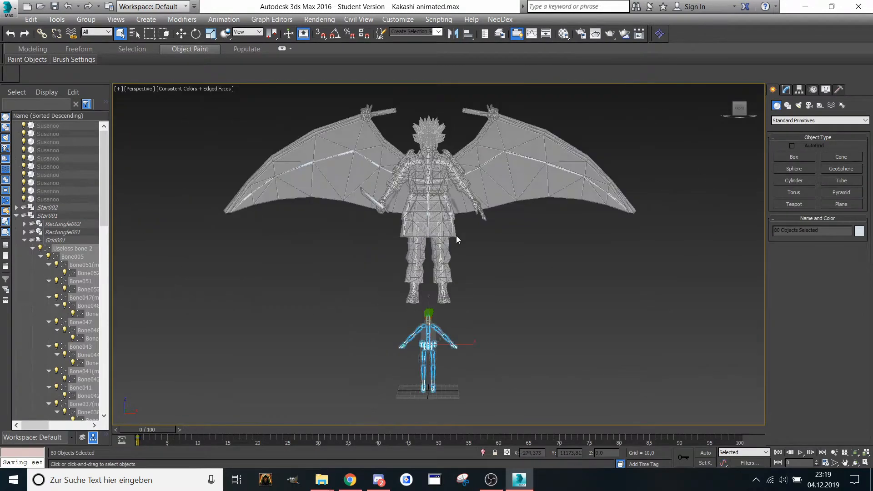
pyautogui.click(279, 260)
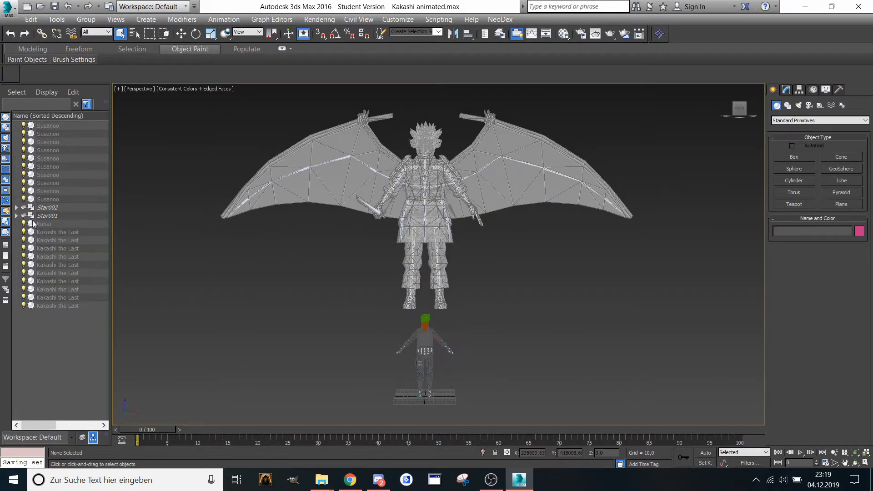
pyautogui.click(16, 208)
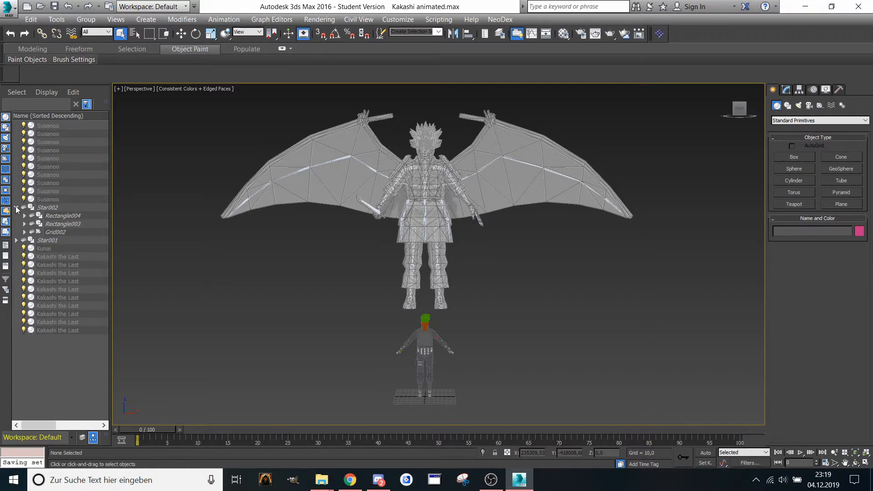
pyautogui.click(16, 209)
pyautogui.scroll(8, 454, 198)
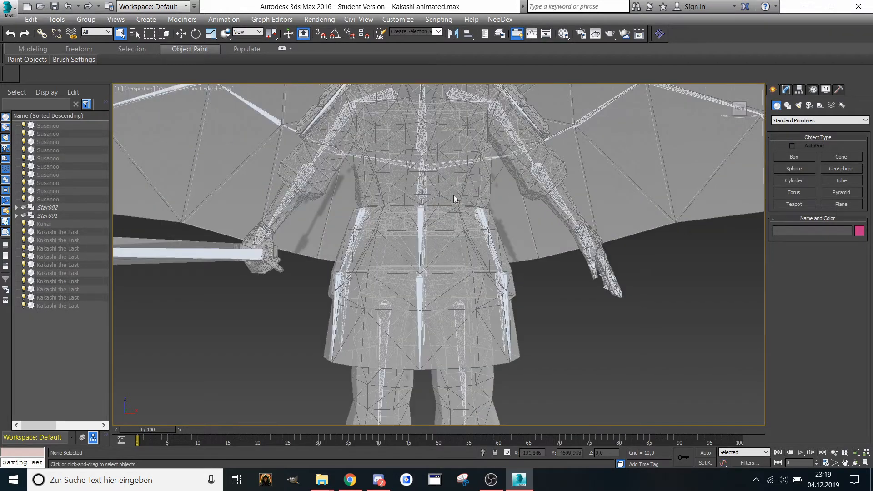
pyautogui.scroll(-8, 454, 198)
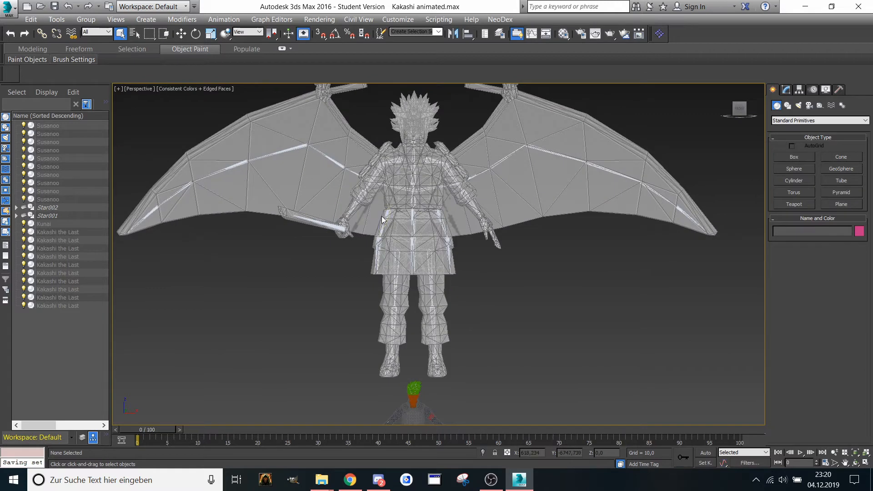
pyautogui.moveTo(499, 301); pyautogui.dragTo(487, 199, button='middle')
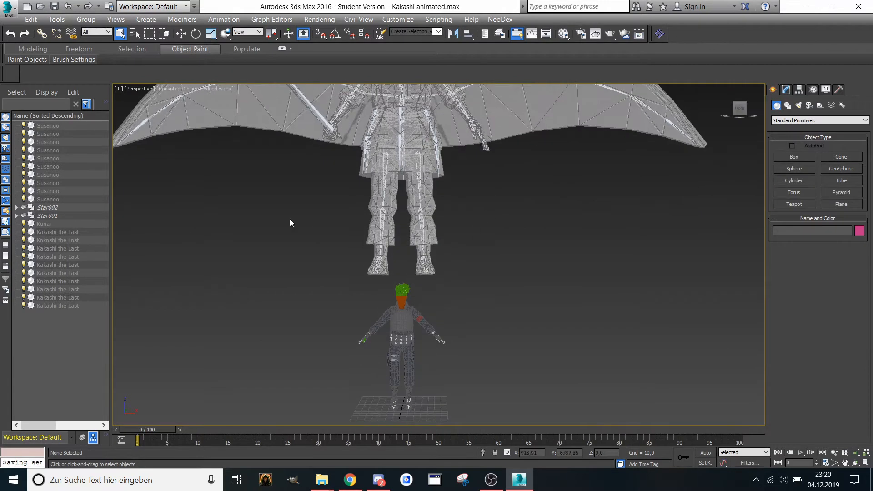
pyautogui.moveTo(464, 229); pyautogui.dragTo(480, 314, button='middle')
# - Turn off See-Through in the object properties of all the Susanoo meshes and deselect them
pyautogui.click(45, 126)
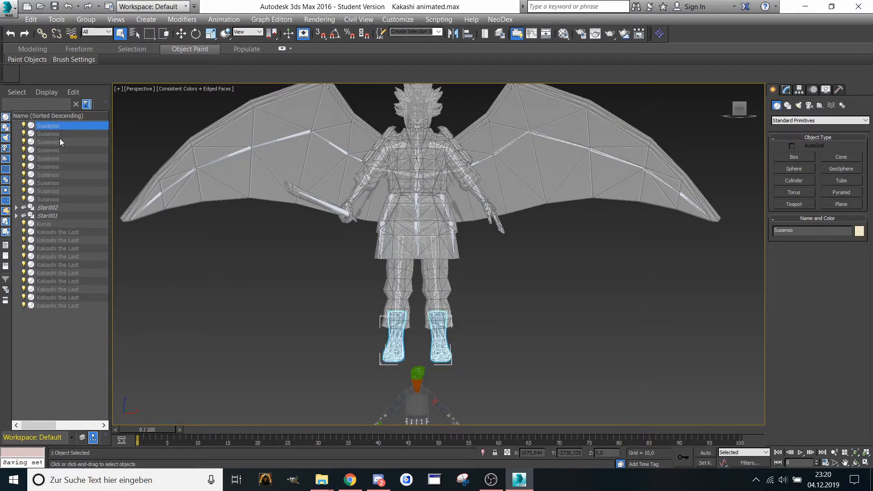
pyautogui.keyDown('shift'); pyautogui.click(56, 199); pyautogui.keyUp('shift')
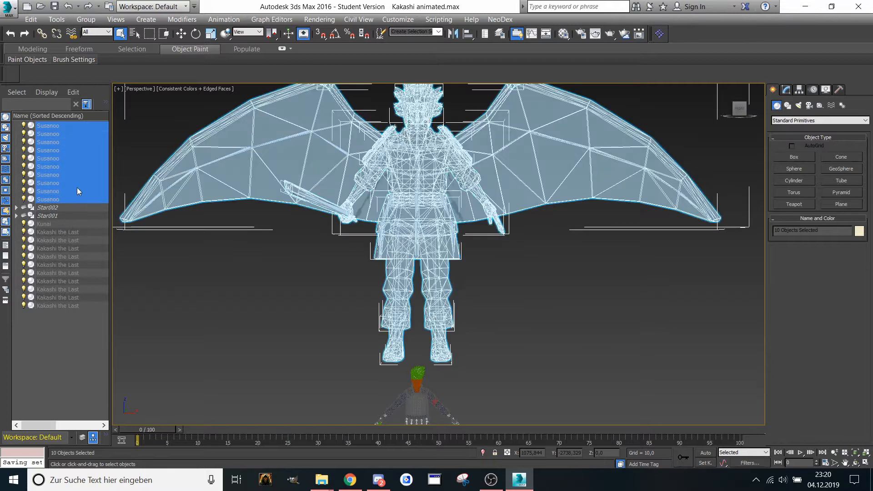
pyautogui.rightClick(416, 268)
pyautogui.click(345, 350)
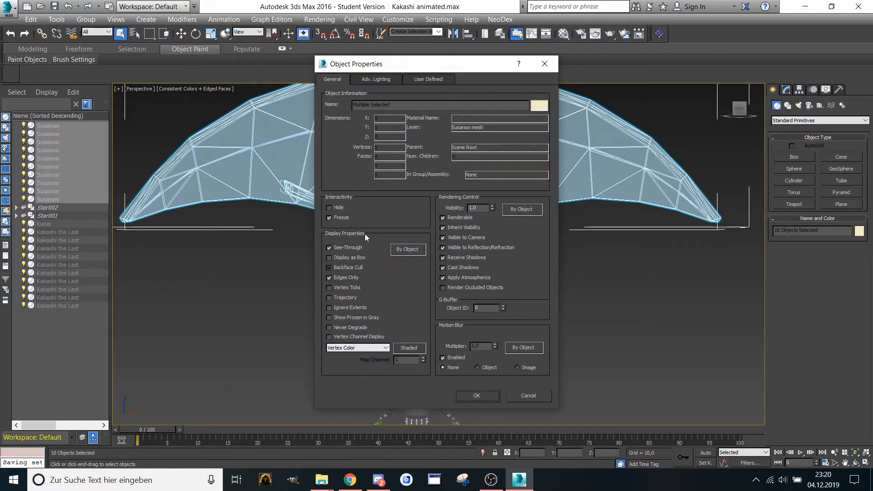
pyautogui.click(464, 395)
pyautogui.click(565, 317)
# - Select Kunai and all the Kakashi the Last meshes and apply a Skin modifier to them
pyautogui.moveTo(546, 341); pyautogui.dragTo(532, 200, button='middle')
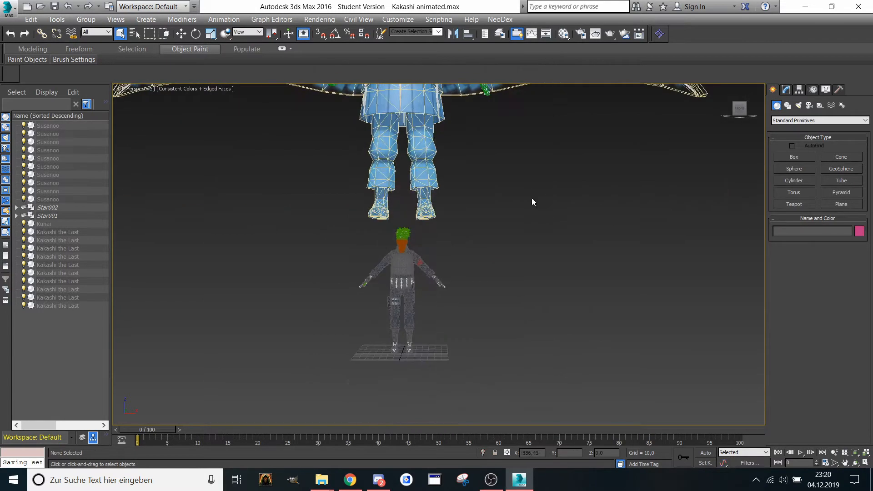
pyautogui.scroll(5, 415, 269)
pyautogui.scroll(-4, 415, 269)
pyautogui.moveTo(416, 267); pyautogui.dragTo(408, 341, button='middle')
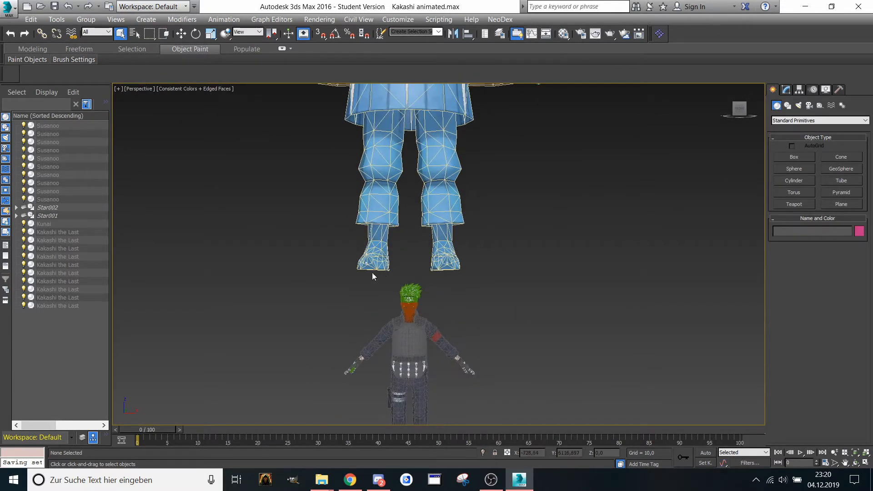
pyautogui.moveTo(121, 262); pyautogui.dragTo(127, 195, button='middle')
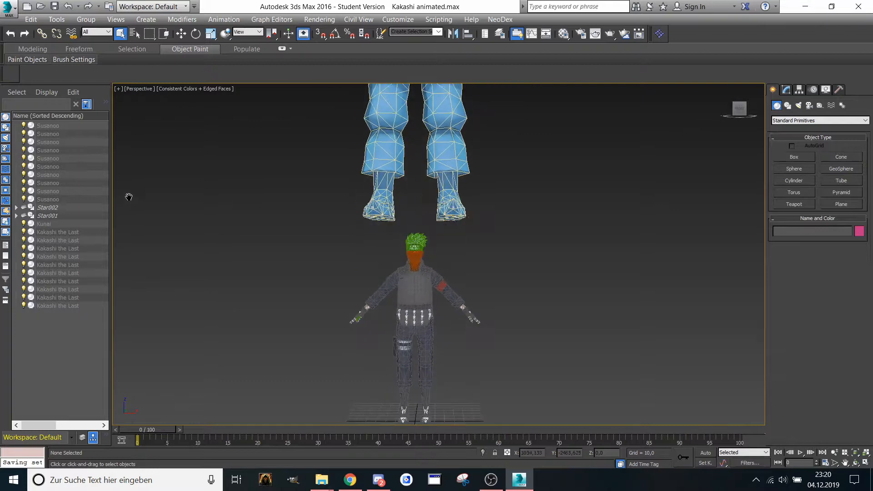
pyautogui.click(41, 232)
pyautogui.click(44, 225)
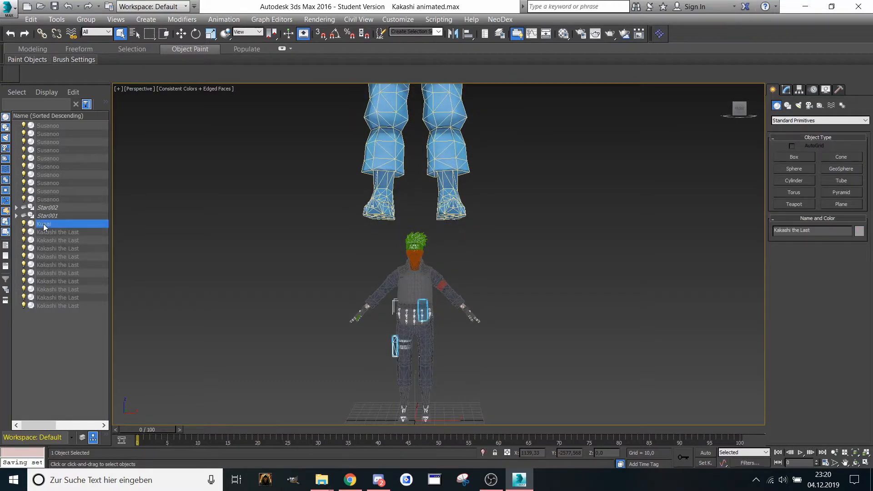
pyautogui.keyDown('shift'); pyautogui.click(49, 307); pyautogui.keyUp('shift')
pyautogui.press('z')
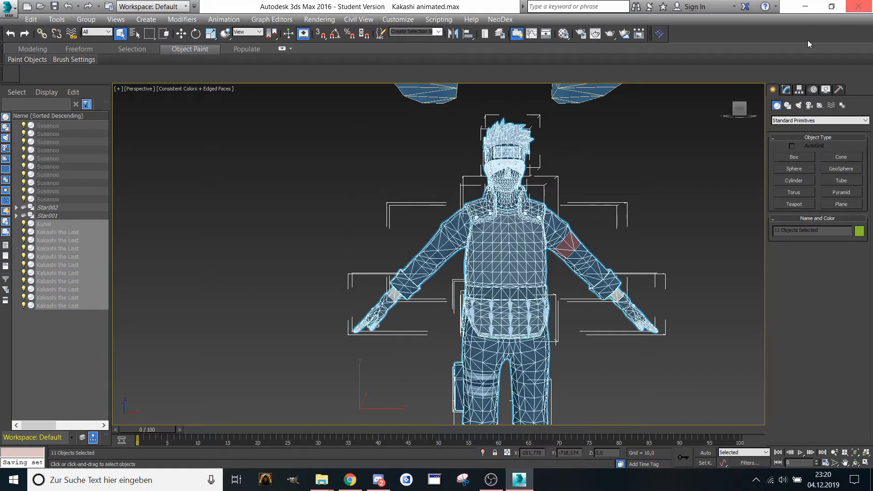
pyautogui.click(786, 89)
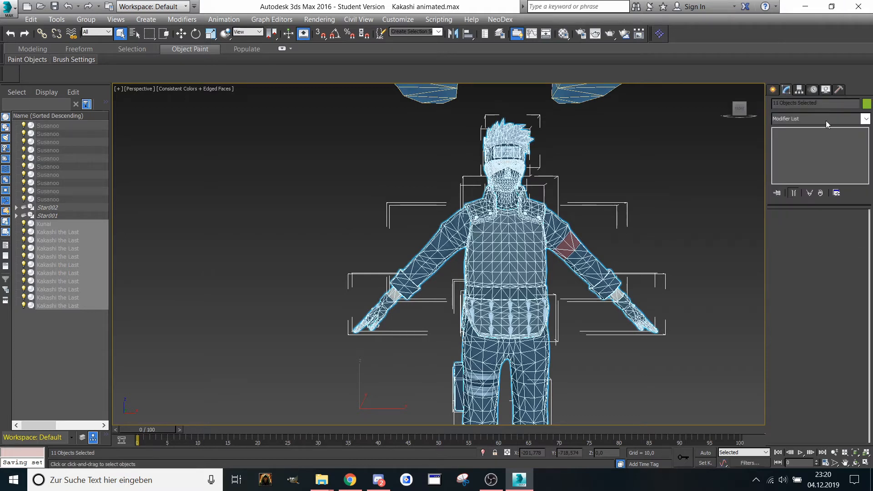
pyautogui.click(864, 119)
pyautogui.write('skin')
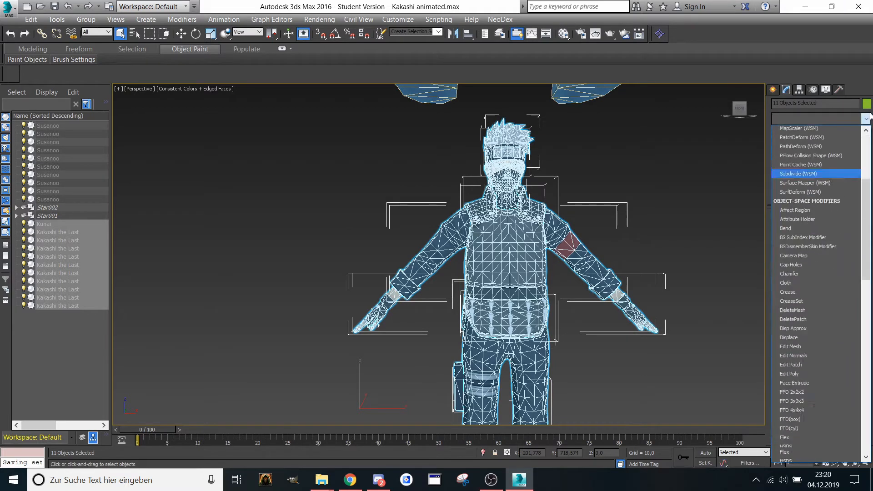
pyautogui.press('Return')
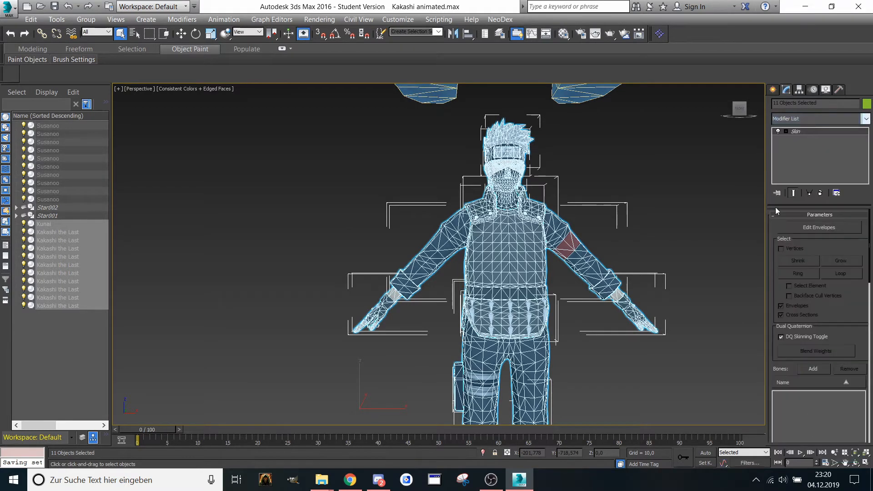
# - Start adding bones to the Skin modifier and expand Useless bone down to Bone004 and Bone004(mirrored)
pyautogui.moveTo(823, 242)
pyautogui.mouseDown()
pyautogui.moveTo(828, 231)
pyautogui.moveTo(831, 239)
pyautogui.mouseUp()
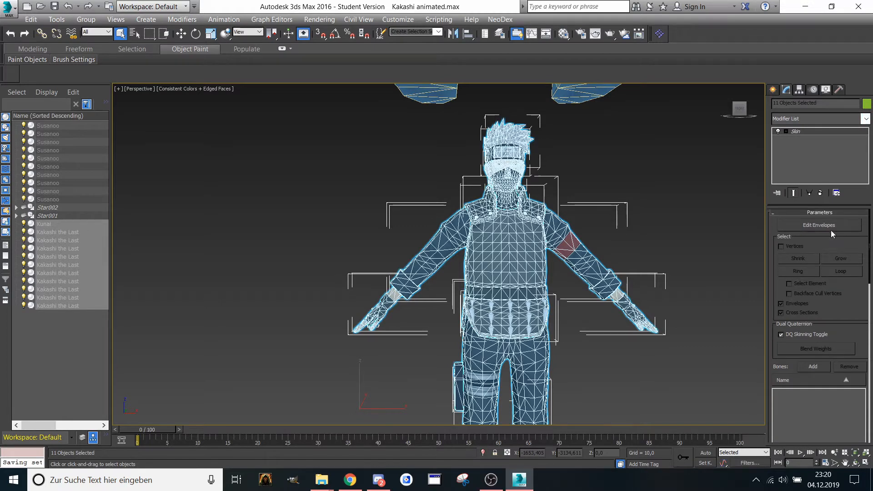
pyautogui.scroll(-3, 824, 243)
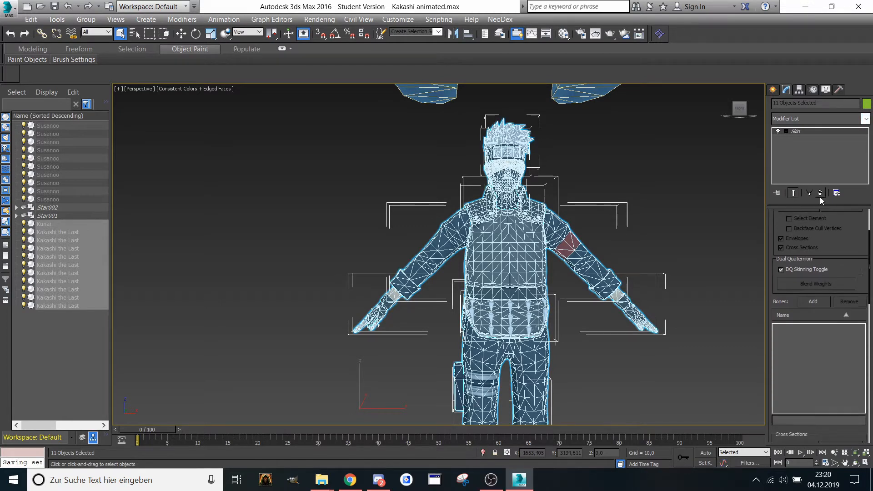
pyautogui.click(813, 302)
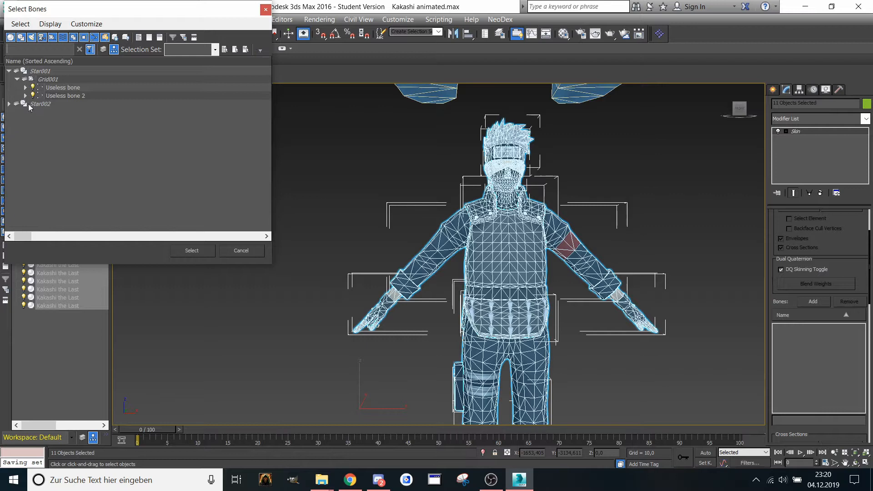
pyautogui.moveTo(107, 14); pyautogui.dragTo(247, 33)
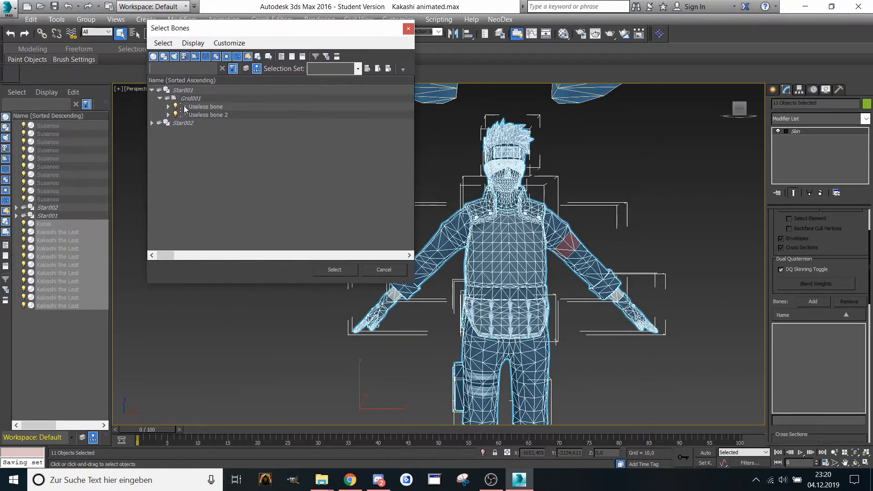
pyautogui.click(169, 107)
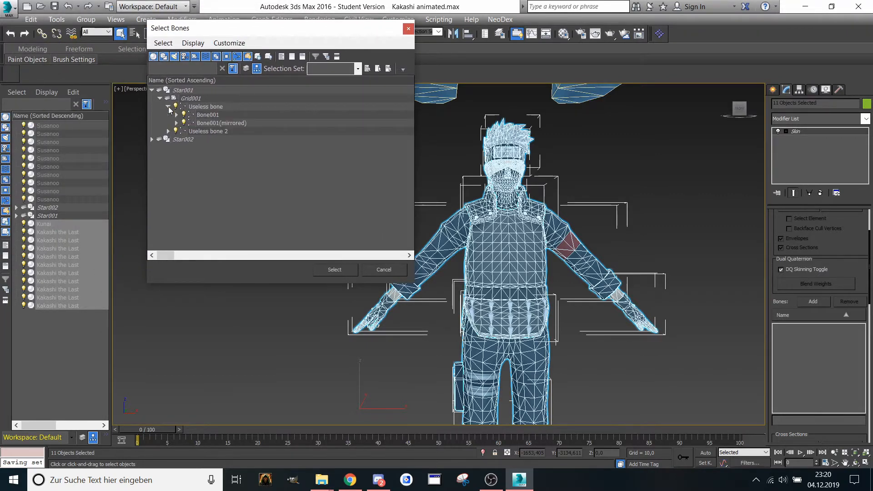
pyautogui.click(176, 115)
pyautogui.click(185, 123)
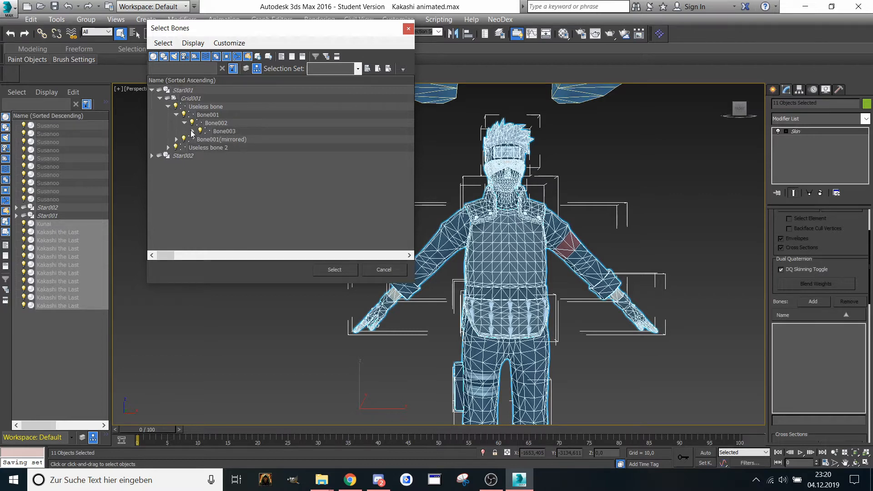
pyautogui.click(193, 131)
pyautogui.click(177, 147)
pyautogui.click(184, 156)
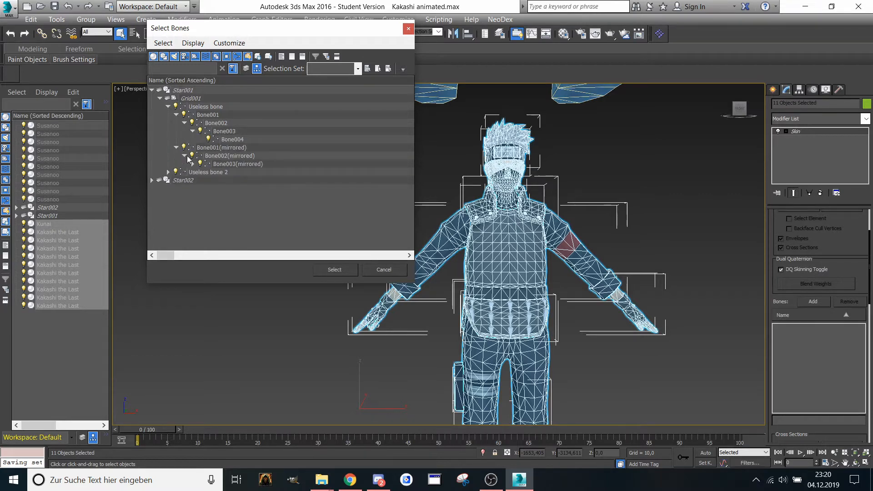
pyautogui.click(193, 164)
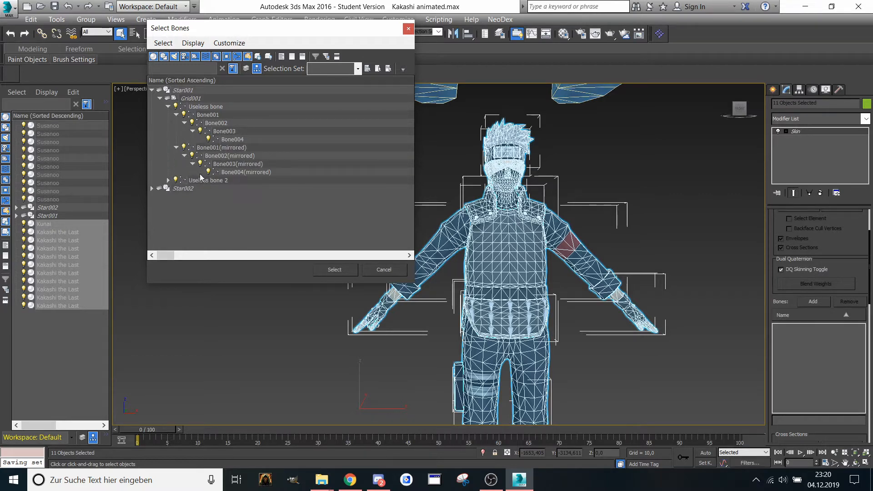
# - Expand the Useless bone 2 hierarchy through Bone005, Bone006, Bone007 and Bone008 down to Bone009
pyautogui.click(168, 180)
pyautogui.click(177, 189)
pyautogui.click(185, 196)
pyautogui.scroll(-2, 185, 191)
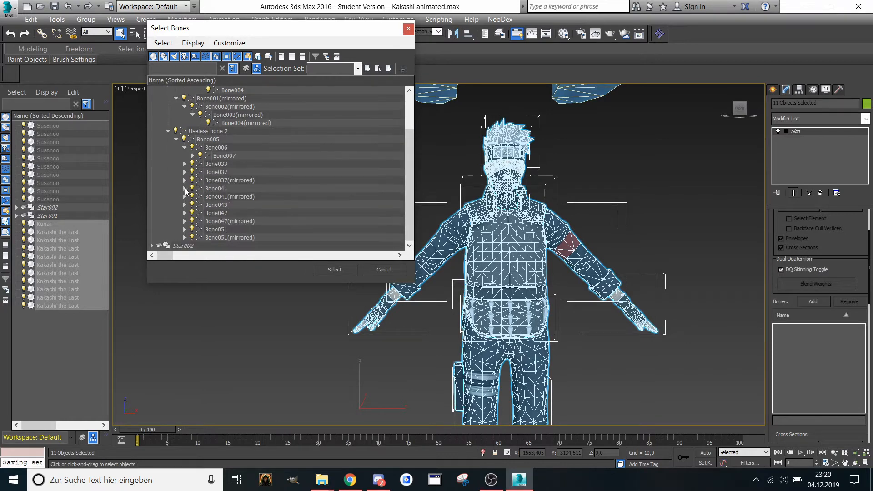
pyautogui.click(193, 156)
pyautogui.click(201, 164)
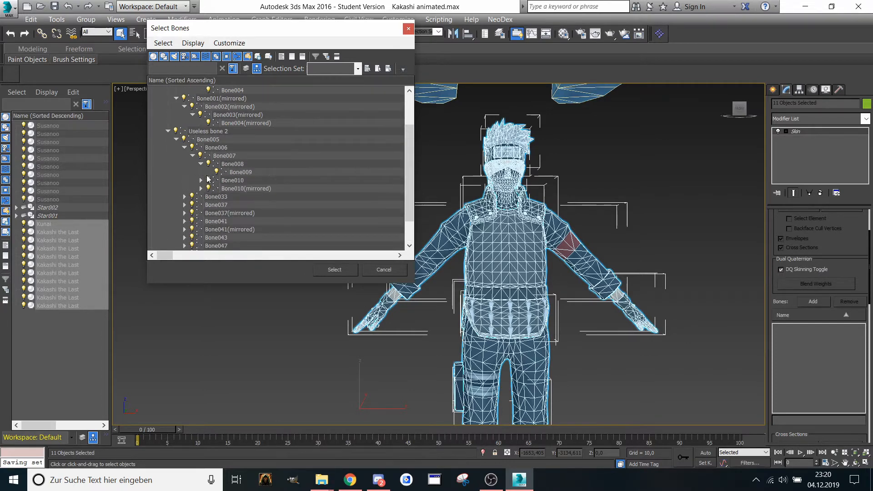
# - Expand Bone010 through Bone011, Bone012, Bone013, Bone014 and Bone015 down to Bone016
pyautogui.click(201, 180)
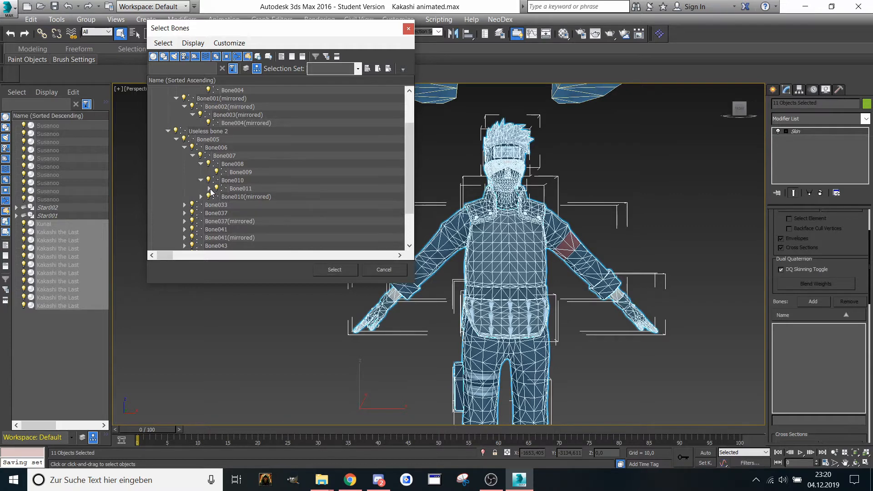
pyautogui.click(210, 188)
pyautogui.click(217, 197)
pyautogui.click(225, 204)
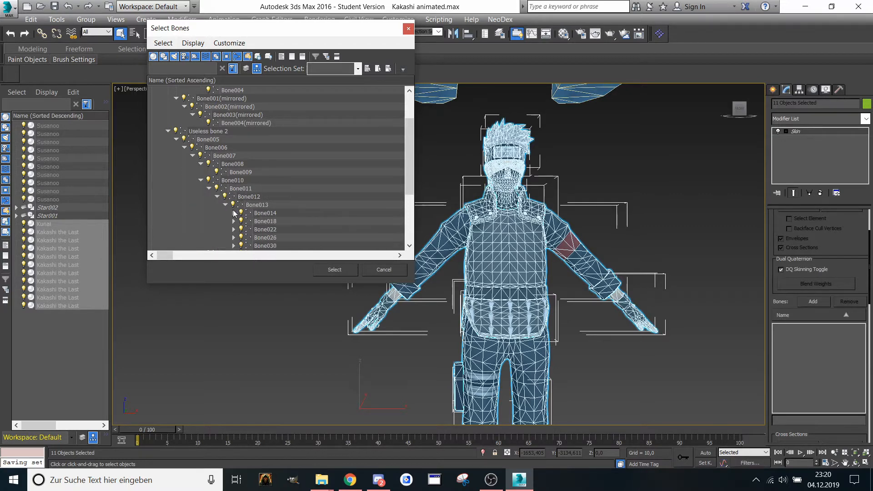
pyautogui.click(233, 212)
pyautogui.scroll(-2, 244, 199)
pyautogui.click(242, 173)
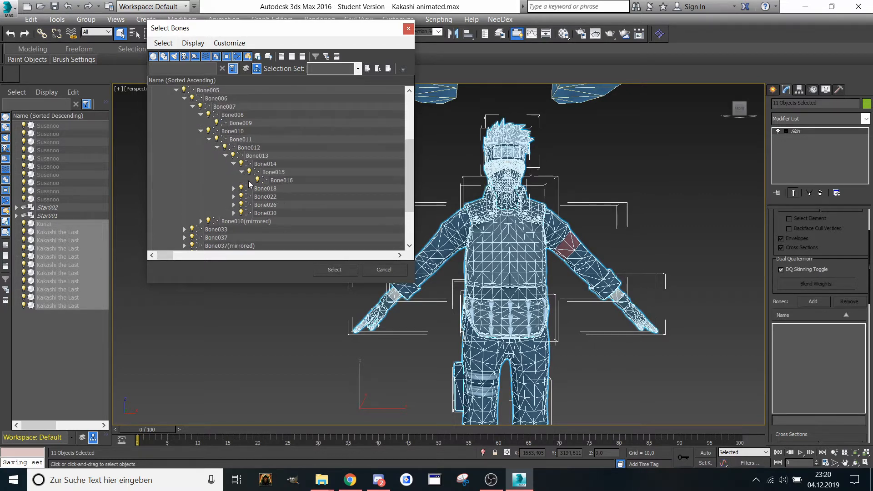
# - Expand the Bone018, Bone022, Bone026 and Bone030 chains down to Bone020, Bone024, Bone028 and Bone032
pyautogui.click(235, 189)
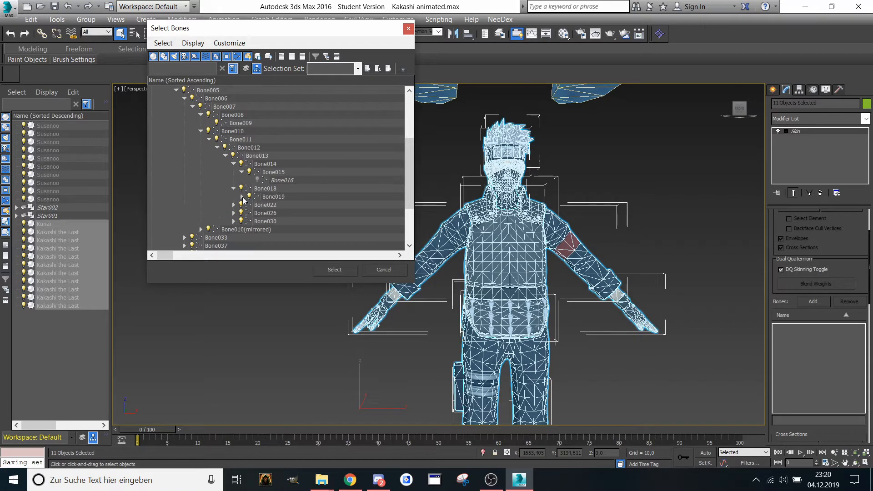
pyautogui.click(242, 197)
pyautogui.click(235, 213)
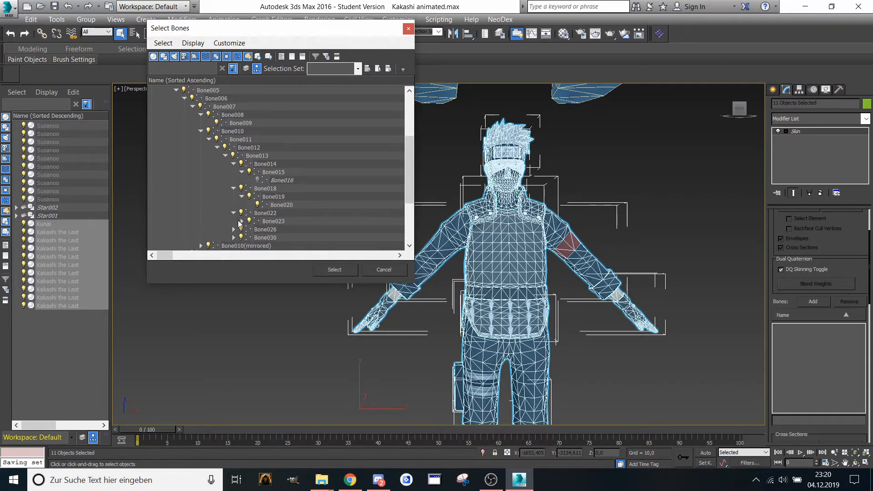
pyautogui.click(241, 221)
pyautogui.scroll(-3, 247, 205)
pyautogui.click(233, 164)
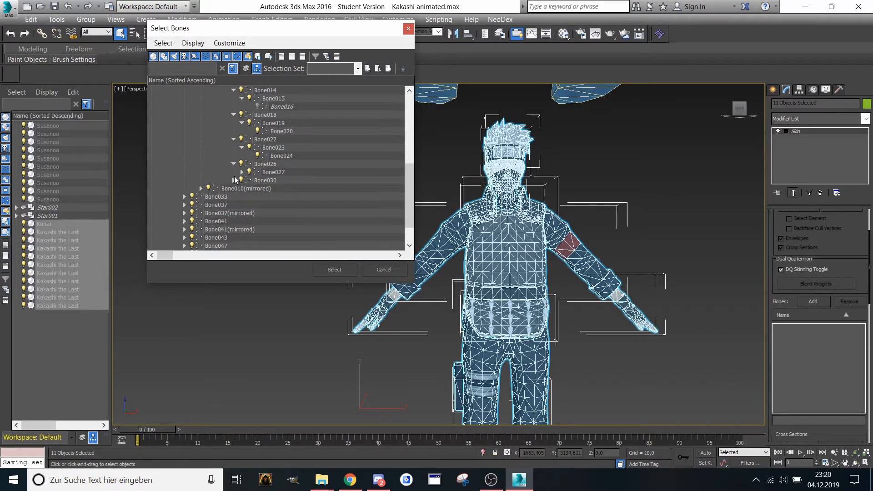
pyautogui.click(242, 172)
pyautogui.click(234, 189)
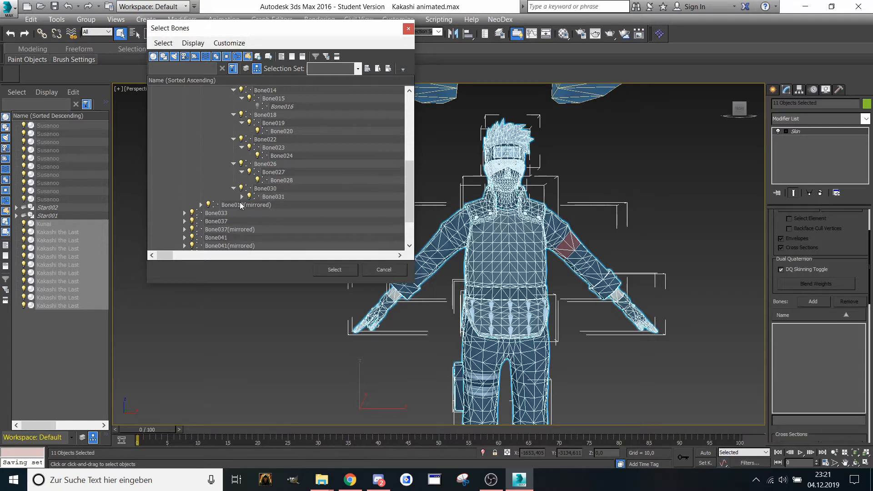
pyautogui.click(242, 197)
# - Expand Bone010(mirrored) through the mirrored Bone011, Bone012, Bone013, Bone014 and Bone015 down to Bone016(mirrored)
pyautogui.scroll(-2, 236, 204)
pyautogui.click(201, 165)
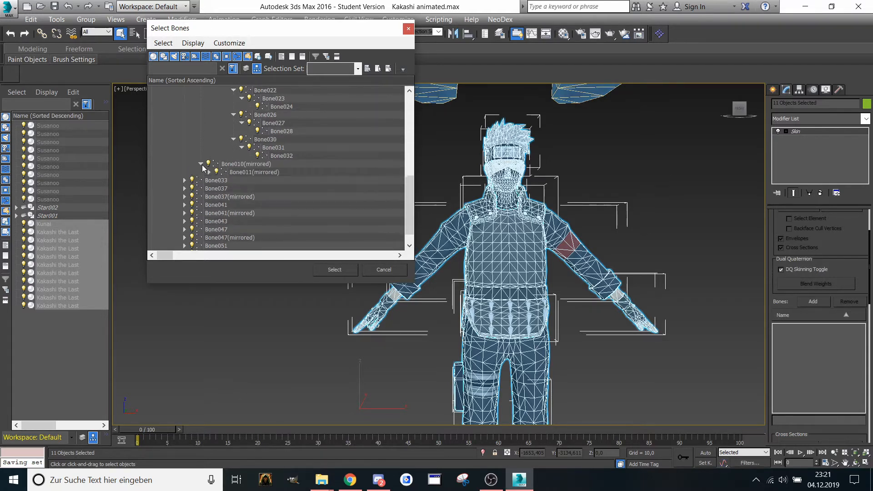
pyautogui.click(209, 172)
pyautogui.click(217, 181)
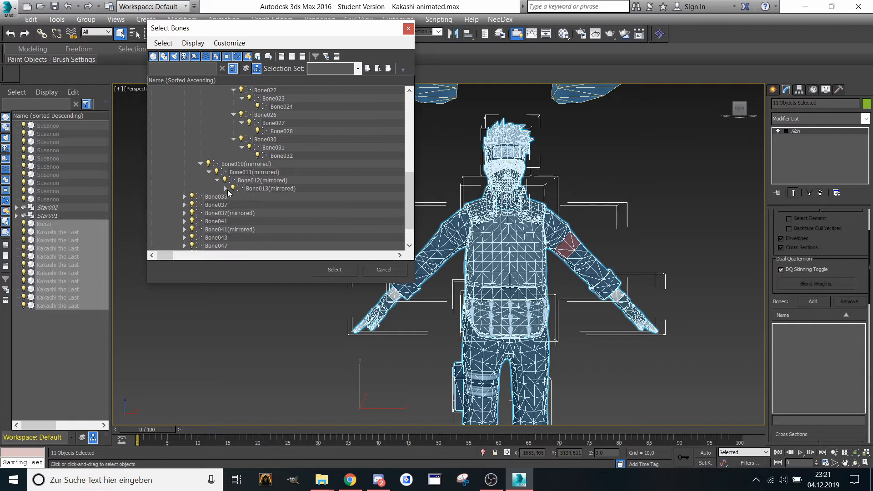
pyautogui.click(226, 188)
pyautogui.click(235, 197)
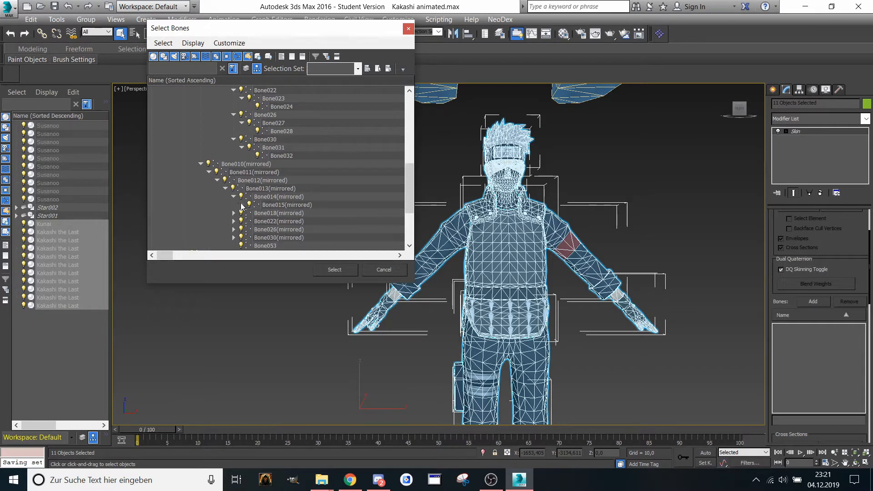
pyautogui.click(242, 205)
# - Expand the mirrored Bone018, Bone022, Bone026 and Bone030 chains down to the mirrored Bone020, Bone024, Bone028 and Bone032
pyautogui.click(233, 221)
pyautogui.scroll(-2, 236, 226)
pyautogui.click(242, 180)
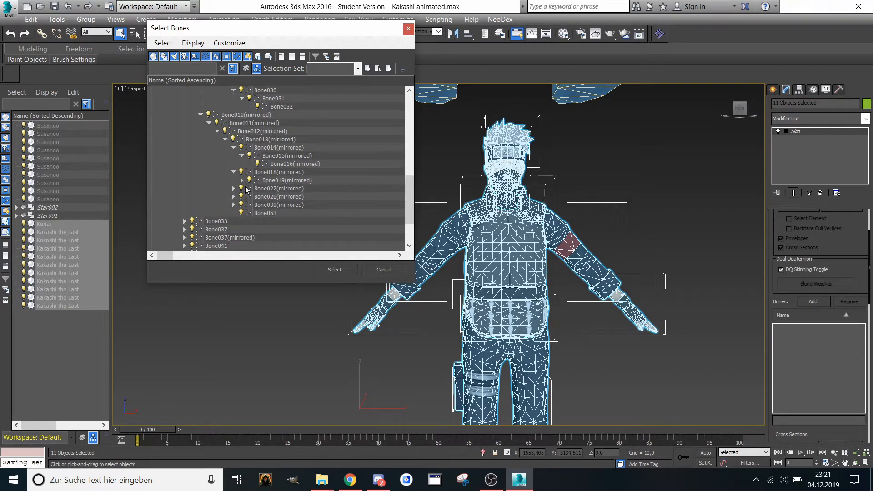
pyautogui.click(233, 197)
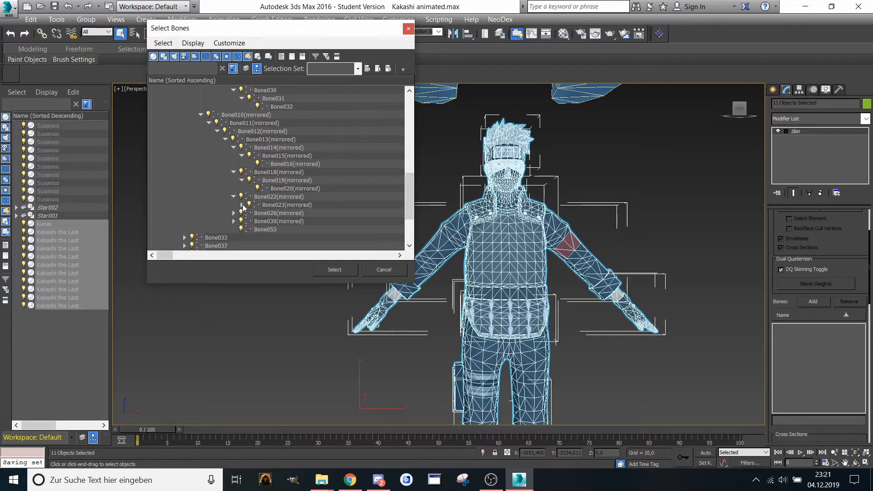
pyautogui.click(242, 205)
pyautogui.click(234, 222)
pyautogui.click(242, 229)
pyautogui.scroll(-2, 242, 229)
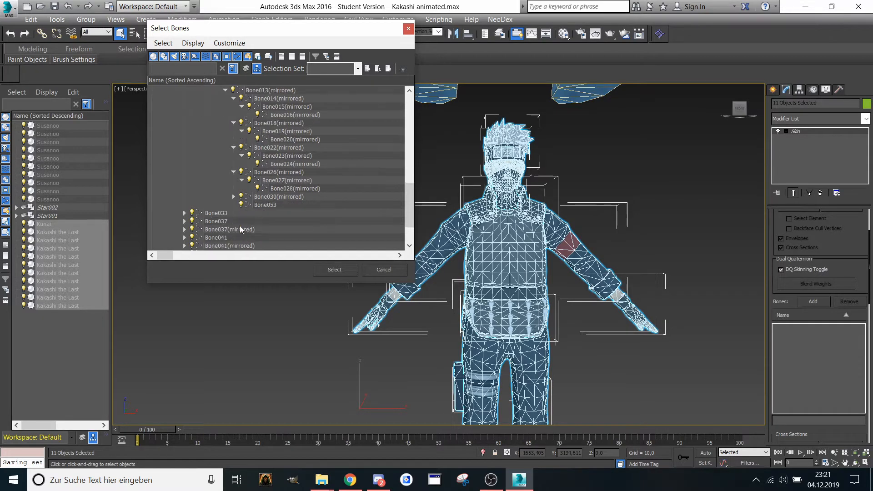
pyautogui.click(233, 197)
pyautogui.click(242, 205)
# - Expand the Bone033, Bone037 and Bone037(mirrored) chains down to Bone035, Bone039 and Bone039(mirrored)
pyautogui.scroll(-3, 242, 209)
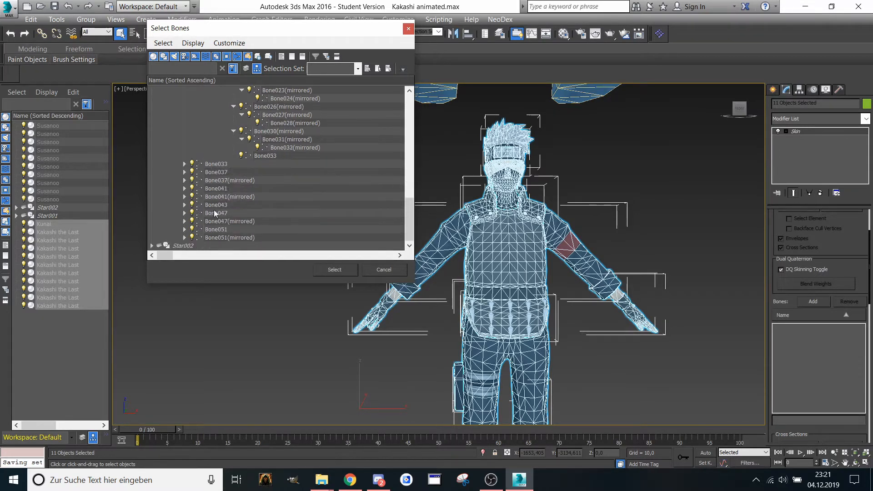
pyautogui.click(184, 164)
pyautogui.click(193, 172)
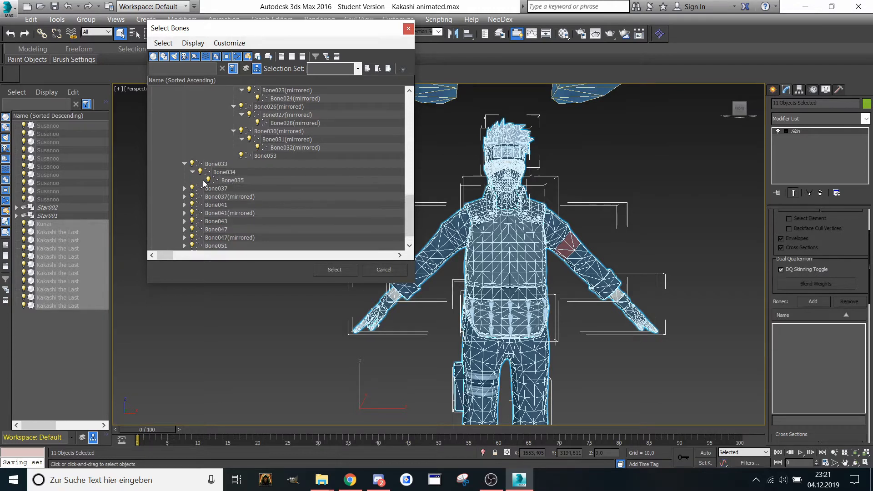
pyautogui.click(184, 188)
pyautogui.click(193, 197)
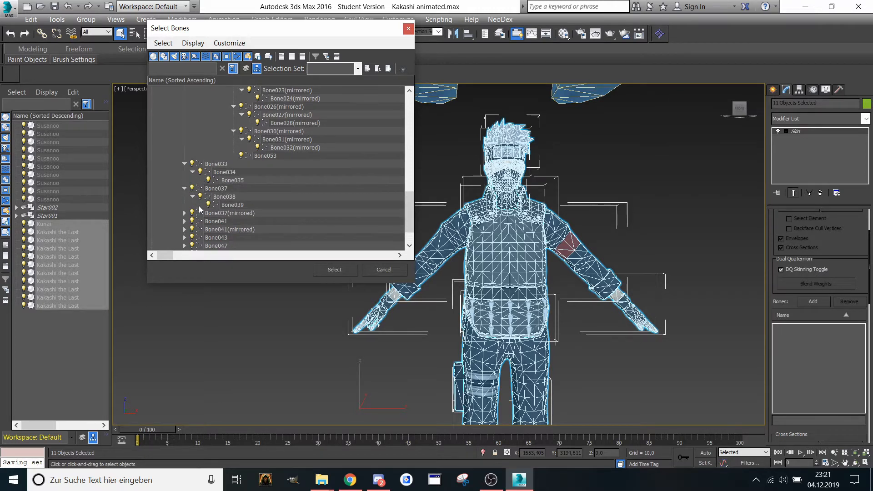
pyautogui.scroll(-1, 190, 198)
pyautogui.click(185, 188)
pyautogui.click(192, 197)
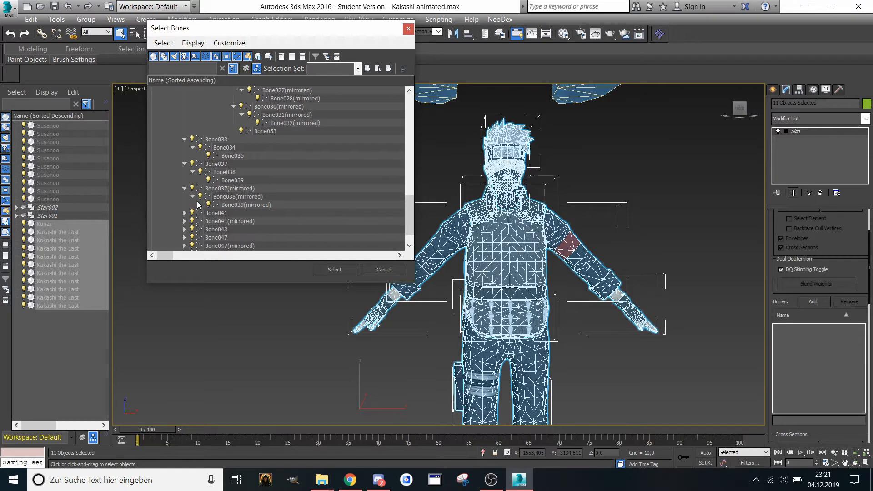
# - Expand Bone041, Bone041(mirrored) and Bone043 down to Bone042, Bone042(mirrored) and Bone045
pyautogui.scroll(-1, 187, 207)
pyautogui.click(184, 189)
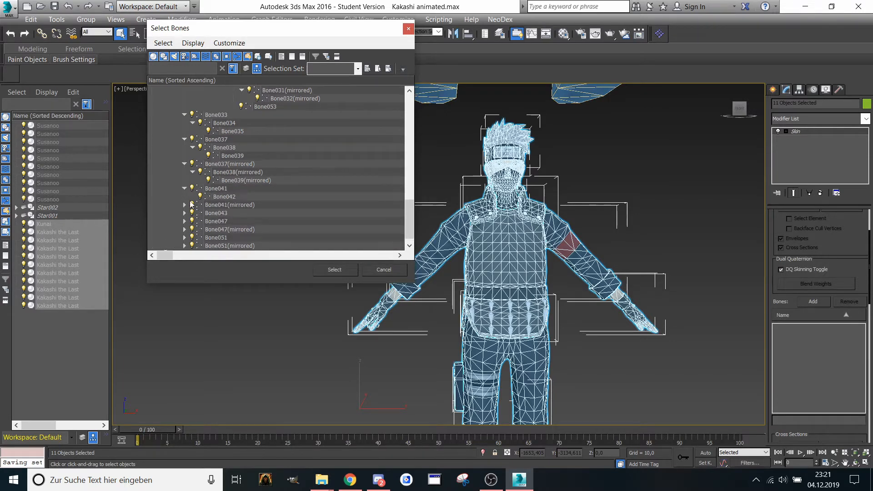
pyautogui.click(184, 205)
pyautogui.click(184, 221)
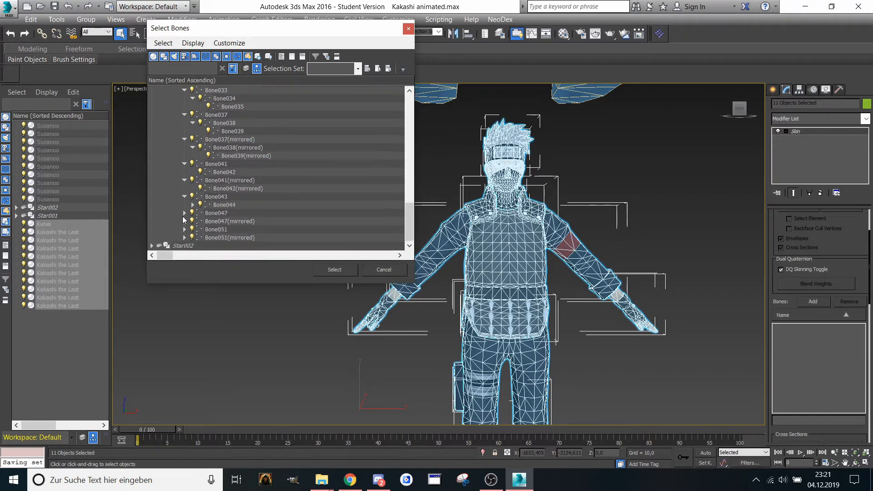
pyautogui.scroll(-1, 184, 223)
pyautogui.click(193, 205)
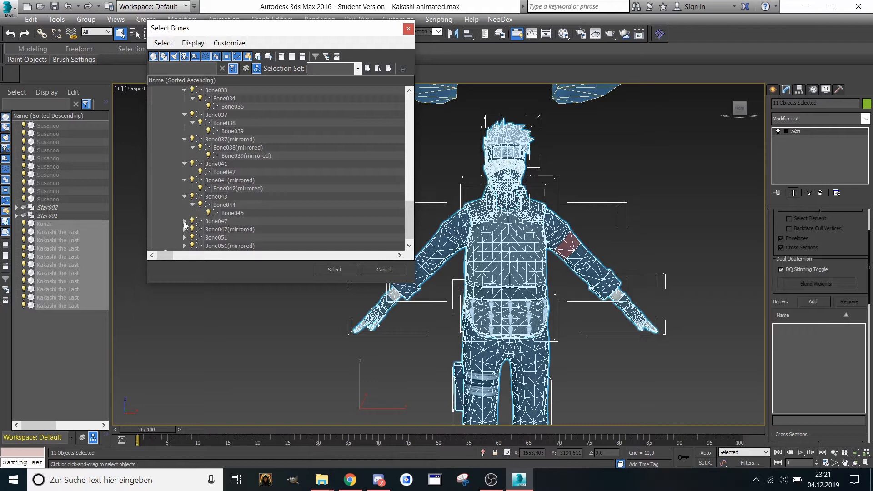
# - Expand the Bone047 and Bone047(mirrored) chains down to Bone049 and Bone049(mirrored)
pyautogui.click(185, 221)
pyautogui.scroll(-1, 184, 223)
pyautogui.click(193, 213)
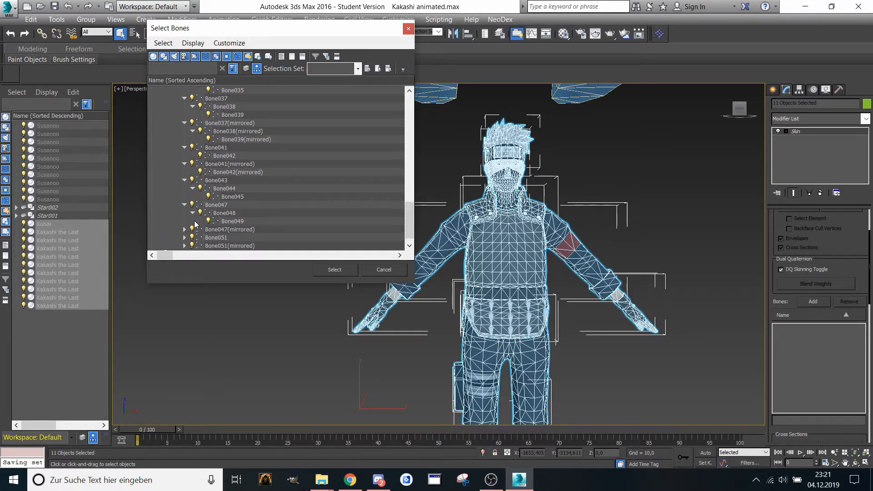
pyautogui.click(185, 230)
pyautogui.scroll(-1, 191, 223)
pyautogui.click(193, 221)
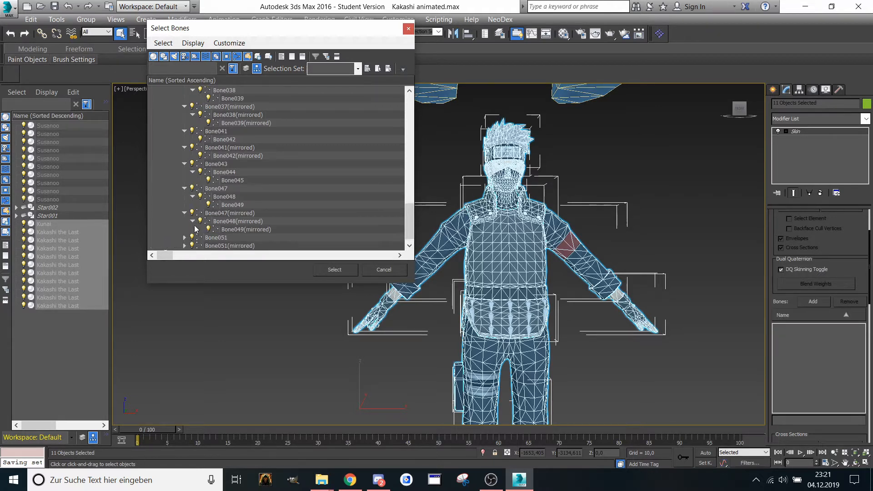
# - Expand Bone051 and Bone051(mirrored) down to Bone052 and Bone052(mirrored)
pyautogui.click(184, 238)
pyautogui.scroll(-1, 184, 238)
pyautogui.click(185, 237)
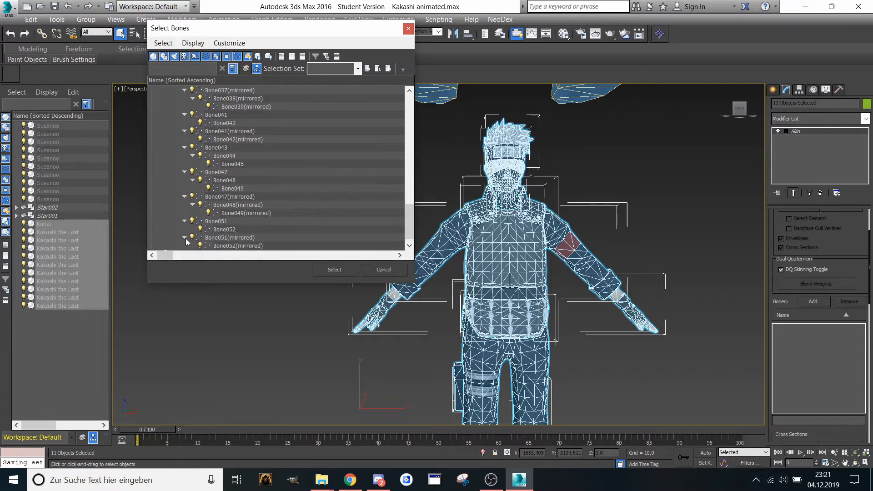
pyautogui.scroll(-1, 194, 234)
# - Try to select the whole range of bones from Useless bone through Bone052(mirrored)
pyautogui.scroll(20, 229, 234)
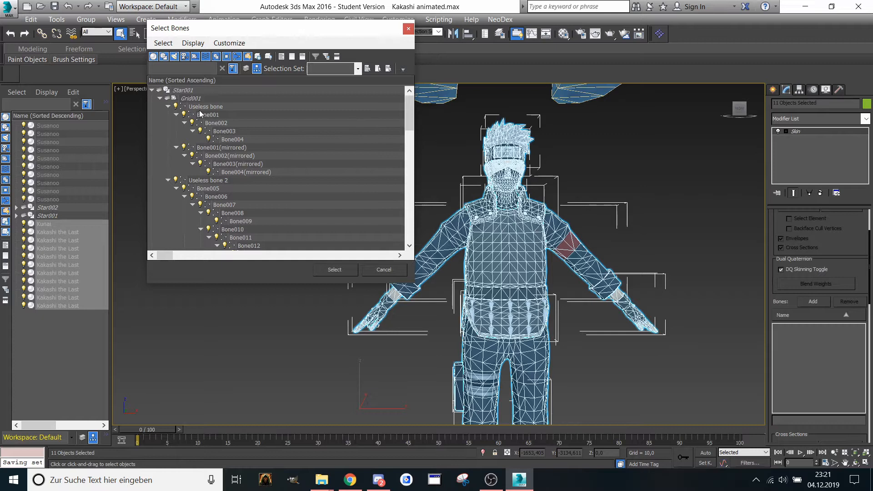
pyautogui.click(202, 108)
pyautogui.scroll(-20, 220, 173)
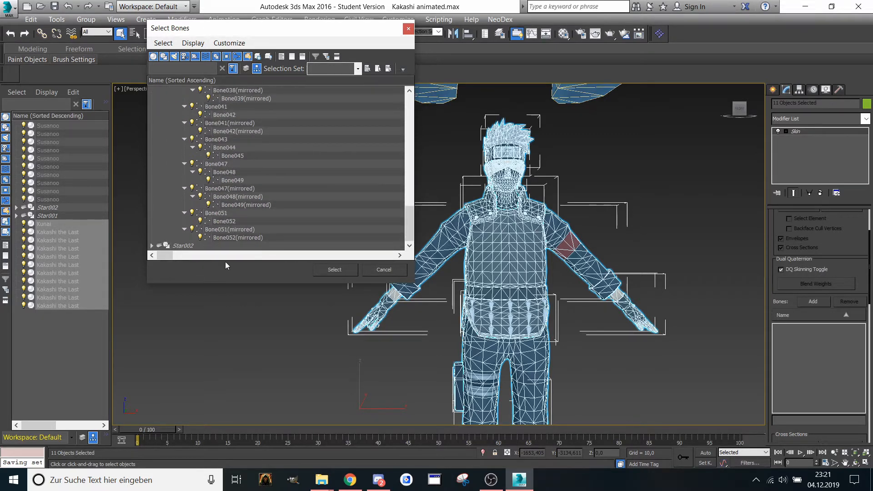
pyautogui.keyDown('shift'); pyautogui.click(248, 240); pyautogui.keyUp('shift')
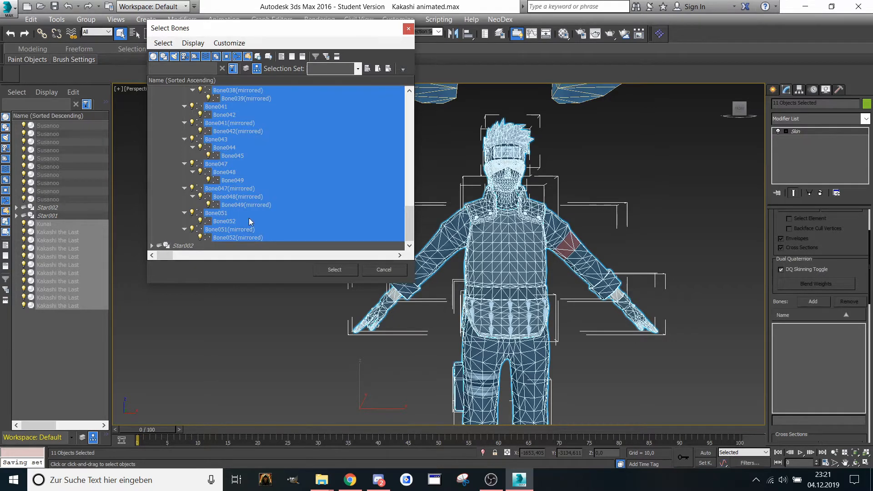
# - Unhide Bone016, and add all the bones from Useless bone through Bone052(mirrored) to the Skin modifier
pyautogui.scroll(10, 259, 195)
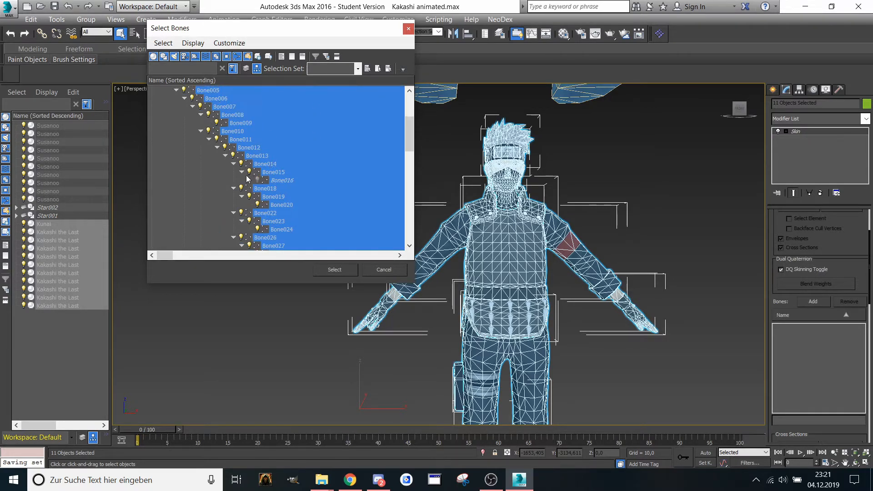
pyautogui.click(257, 182)
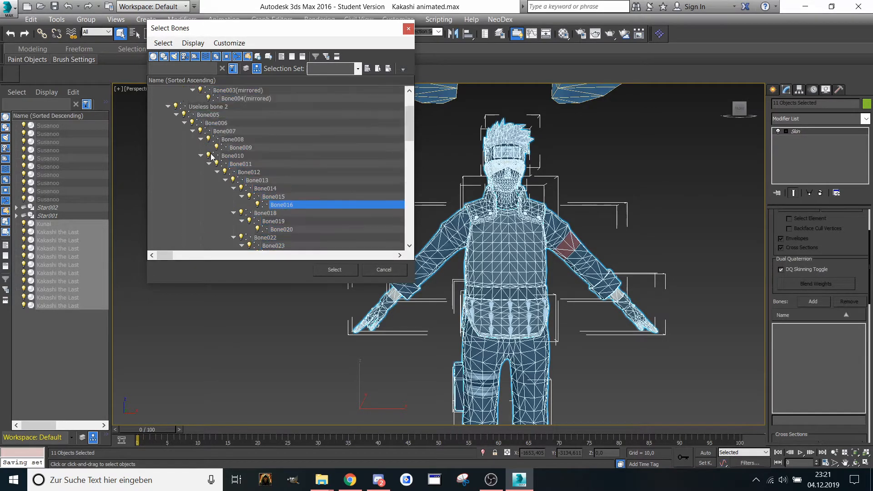
pyautogui.scroll(4, 205, 159)
pyautogui.click(190, 108)
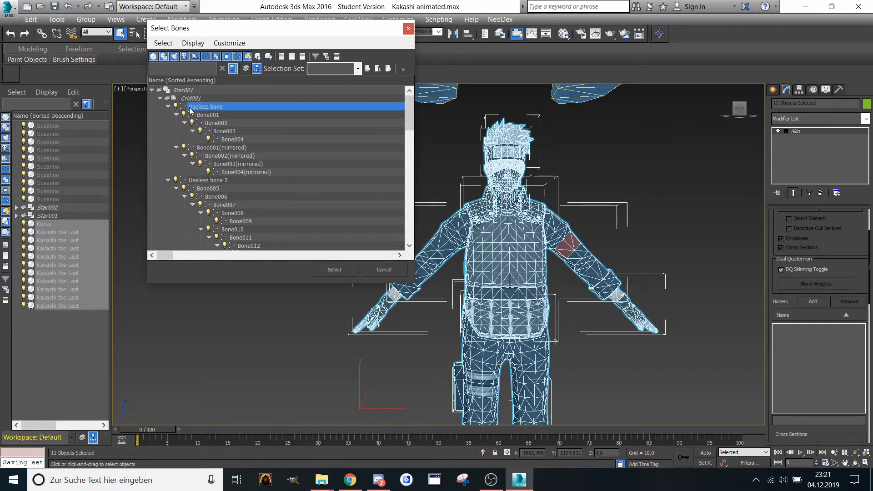
pyautogui.scroll(-6, 207, 173)
pyautogui.scroll(-4, 207, 173)
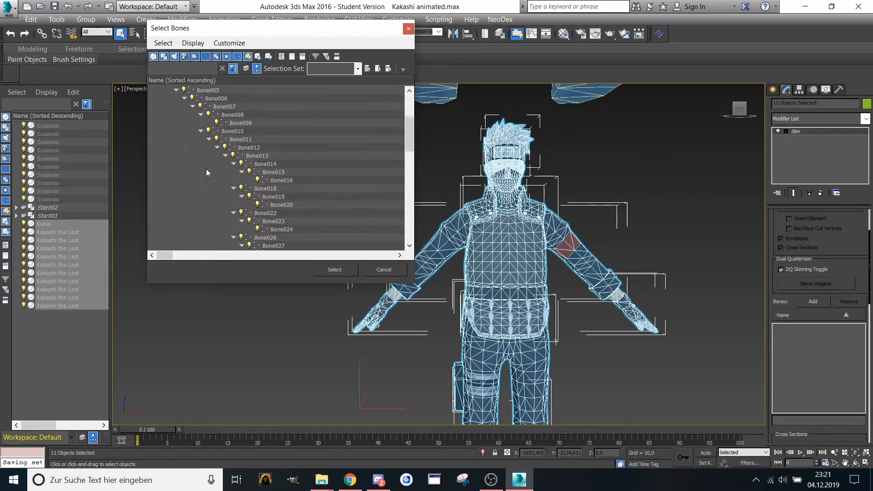
pyautogui.scroll(-10, 221, 142)
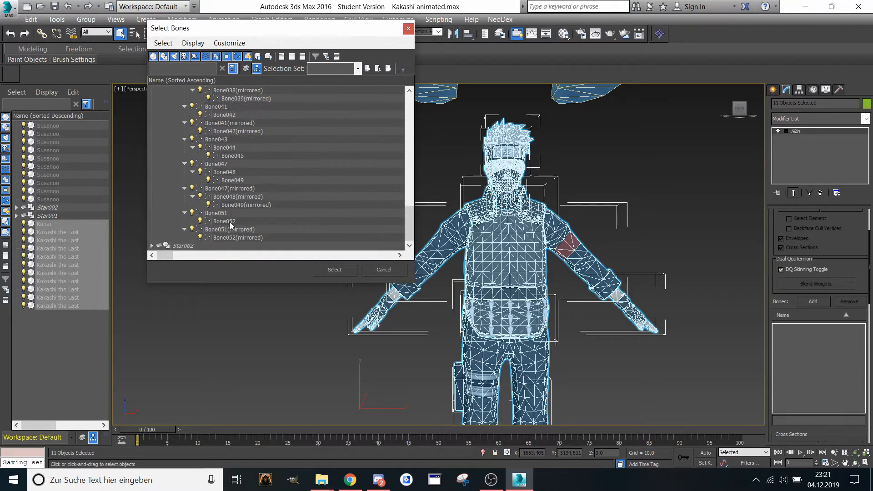
pyautogui.keyDown('shift'); pyautogui.click(231, 237); pyautogui.keyUp('shift')
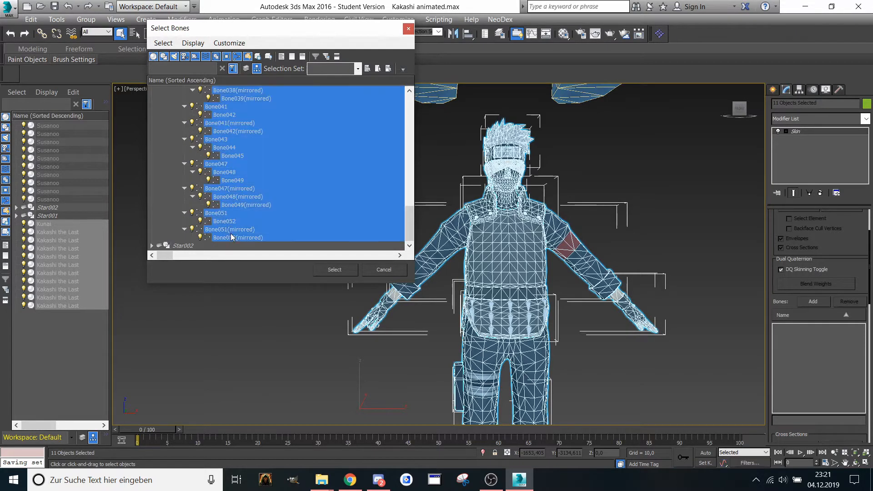
pyautogui.click(334, 270)
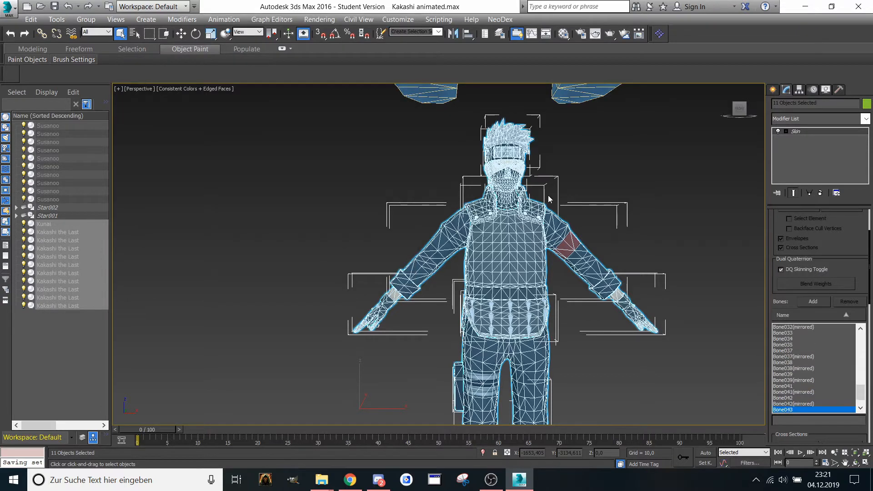
pyautogui.moveTo(639, 217); pyautogui.dragTo(570, 179, button='middle')
pyautogui.scroll(-4, 521, 202)
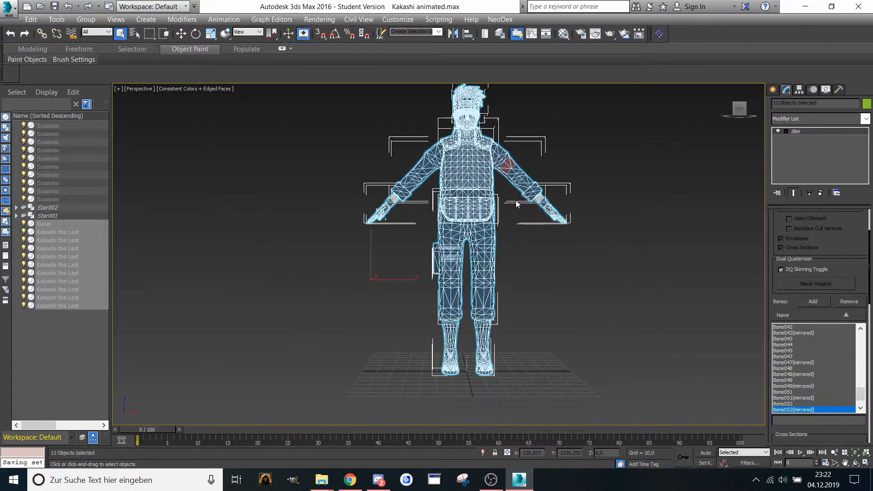
pyautogui.moveTo(515, 203); pyautogui.dragTo(462, 224, button='middle')
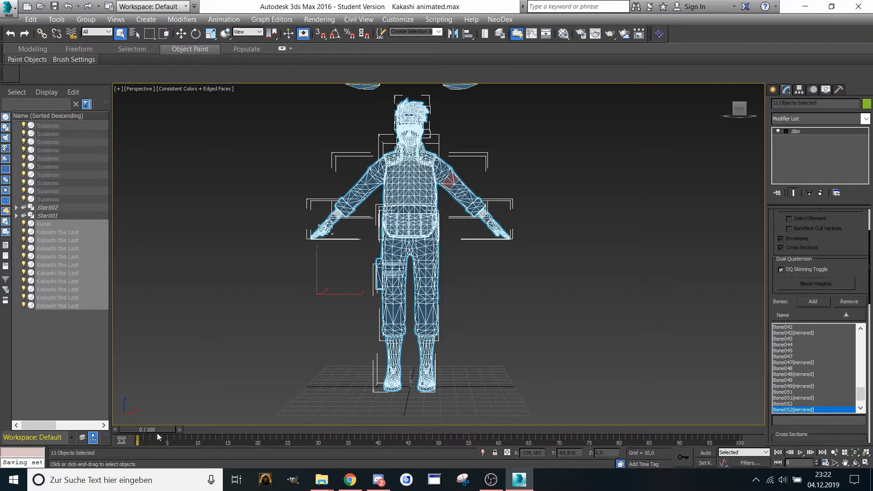
# - Go to frame 19 and examine how the skinned meshes follow the raised leg pose
pyautogui.moveTo(166, 431); pyautogui.dragTo(276, 428)
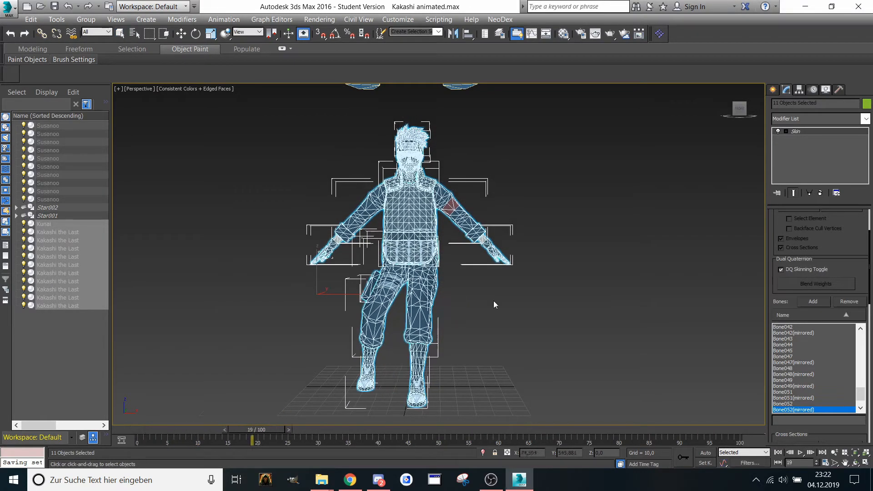
pyautogui.scroll(5, 506, 280)
pyautogui.moveTo(506, 279); pyautogui.dragTo(518, 289, button='middle')
pyautogui.scroll(-5, 517, 289)
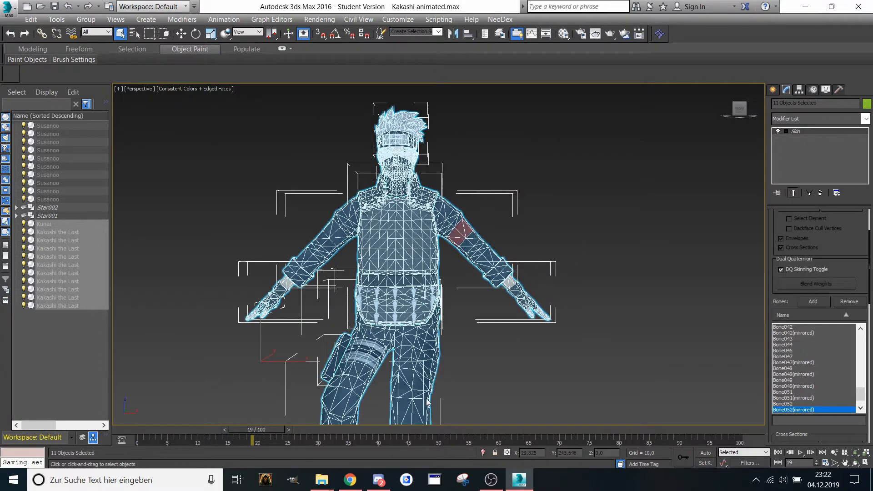
pyautogui.moveTo(428, 402); pyautogui.dragTo(515, 379, button='middle')
# - Turn on Auto Key, deselect the meshes and select the chest bone Bone006
pyautogui.click(705, 452)
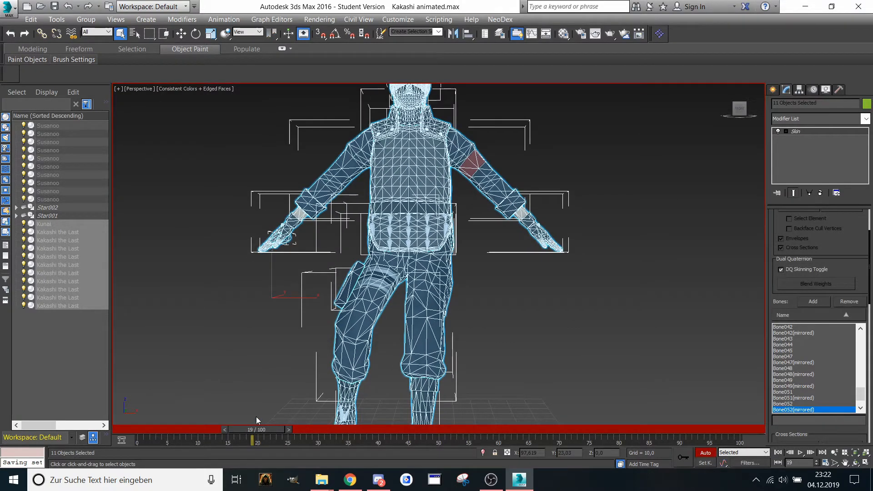
pyautogui.click(490, 308)
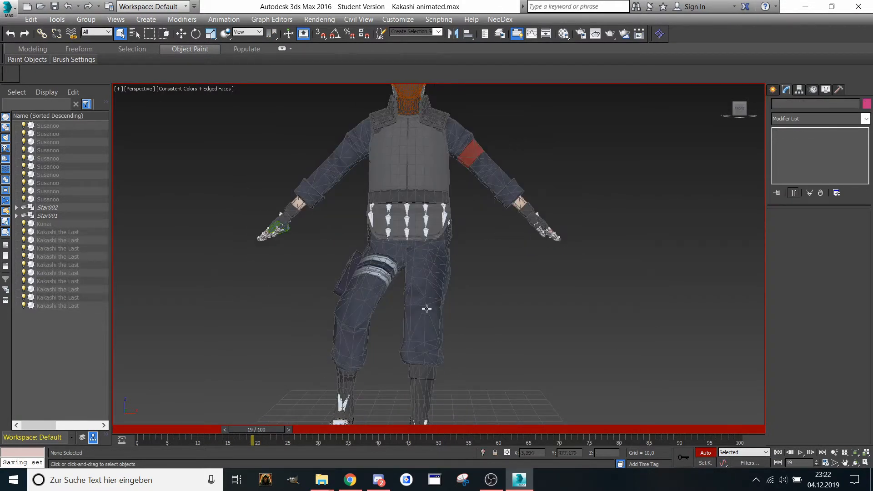
pyautogui.click(410, 170)
pyautogui.moveTo(411, 168); pyautogui.dragTo(401, 206, button='middle')
pyautogui.moveTo(418, 275); pyautogui.dragTo(407, 195, button='middle')
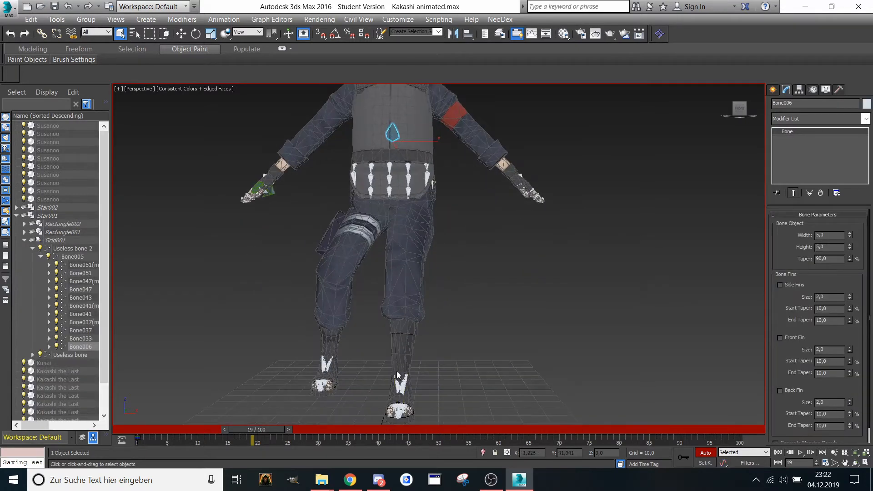
# - Examine the posed legs and hips from several angles, including from below, and return to frame 0
pyautogui.moveTo(390, 236); pyautogui.dragTo(390, 273, button='middle')
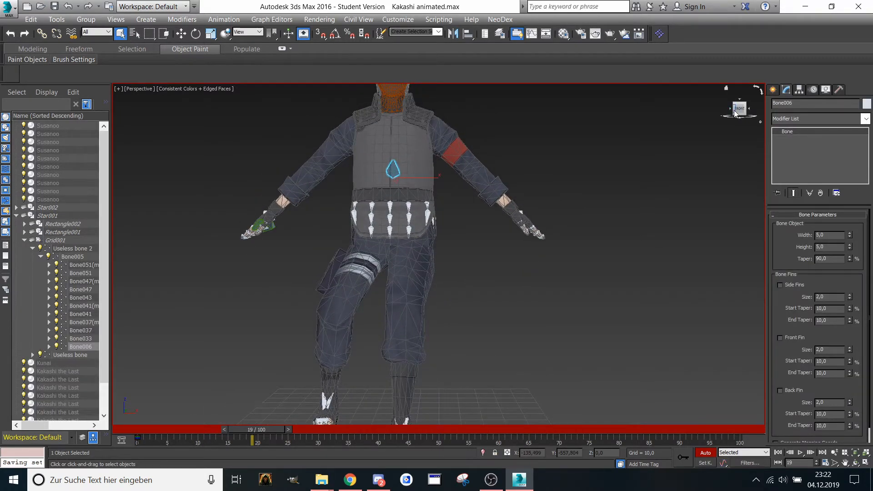
pyautogui.moveTo(734, 109); pyautogui.dragTo(773, 136)
pyautogui.scroll(3, 389, 295)
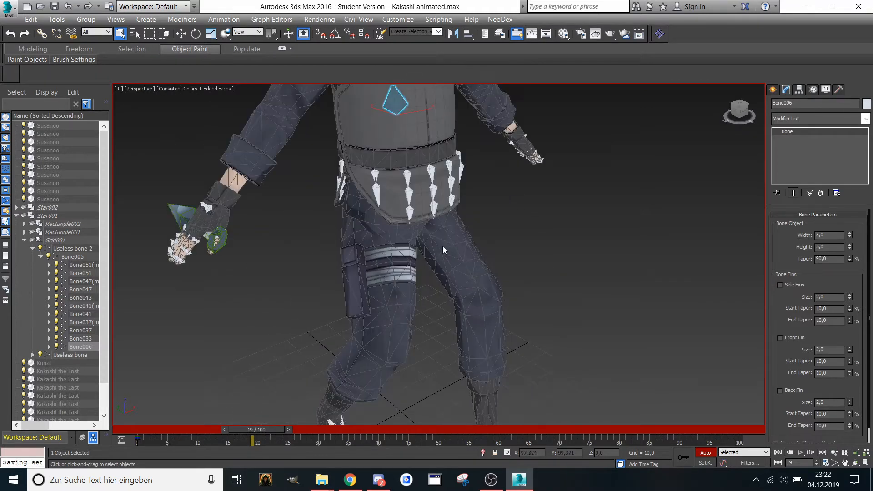
pyautogui.click(748, 116)
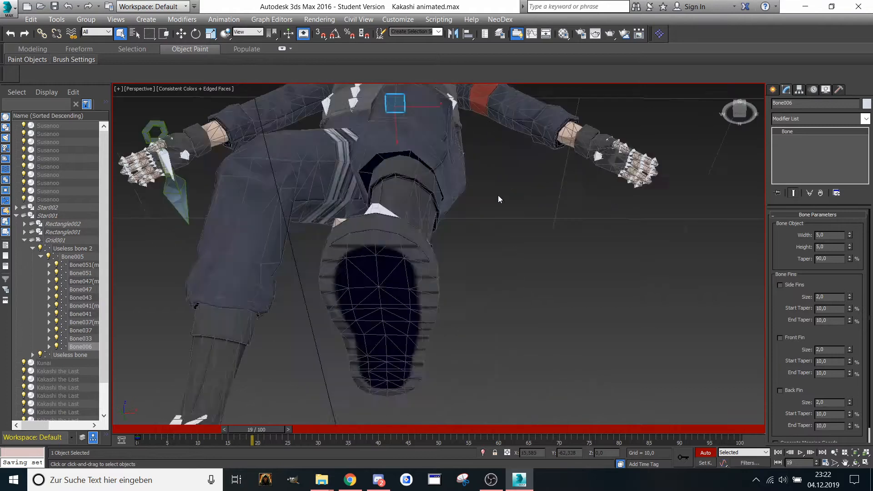
pyautogui.scroll(-4, 498, 195)
pyautogui.moveTo(497, 195); pyautogui.dragTo(457, 267, button='middle')
pyautogui.click(740, 106)
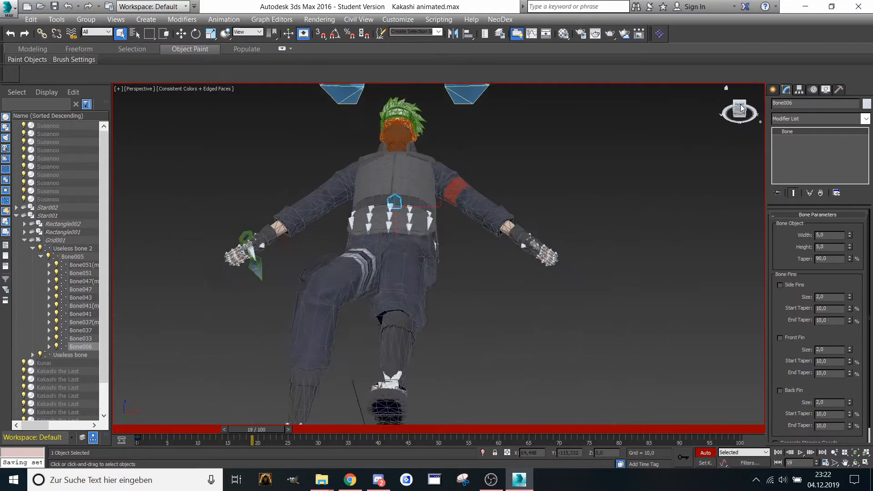
pyautogui.moveTo(270, 427); pyautogui.dragTo(146, 432)
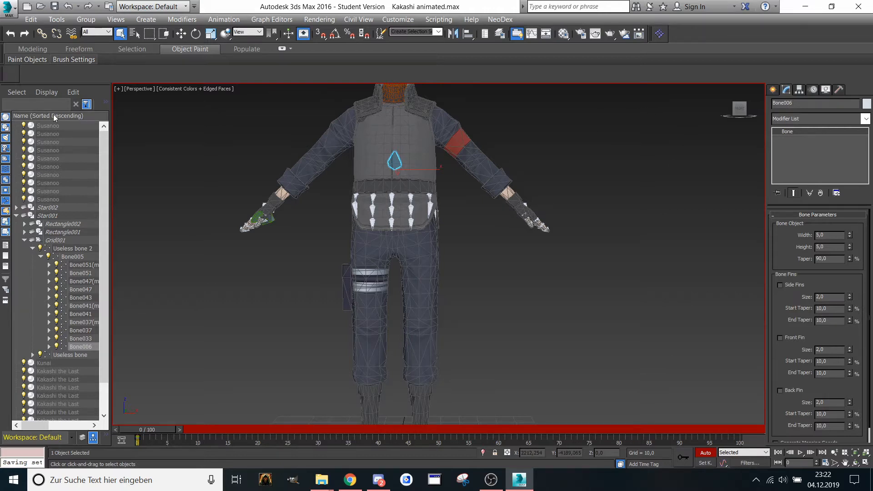
# - Select the Kunai and all Kakashi the Last meshes, look through their shared Skin parameters, and clear the selection
pyautogui.scroll(-2, 106, 335)
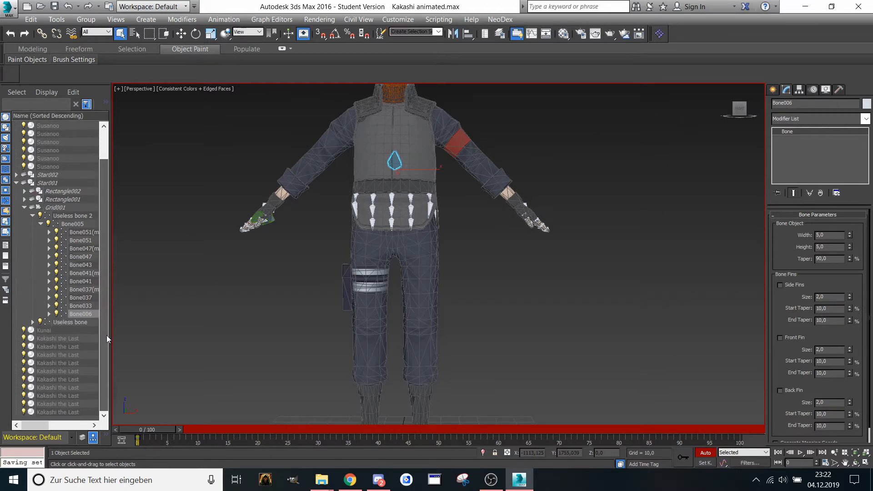
pyautogui.click(42, 331)
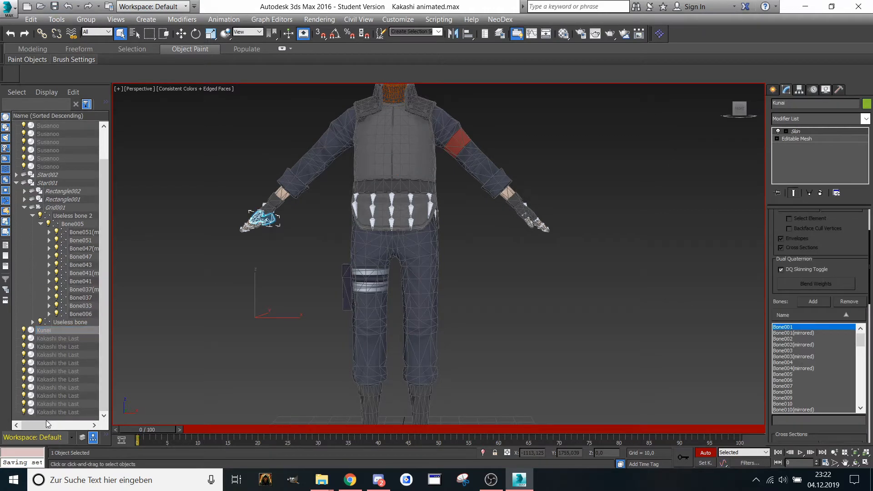
pyautogui.keyDown('shift'); pyautogui.click(61, 411); pyautogui.keyUp('shift')
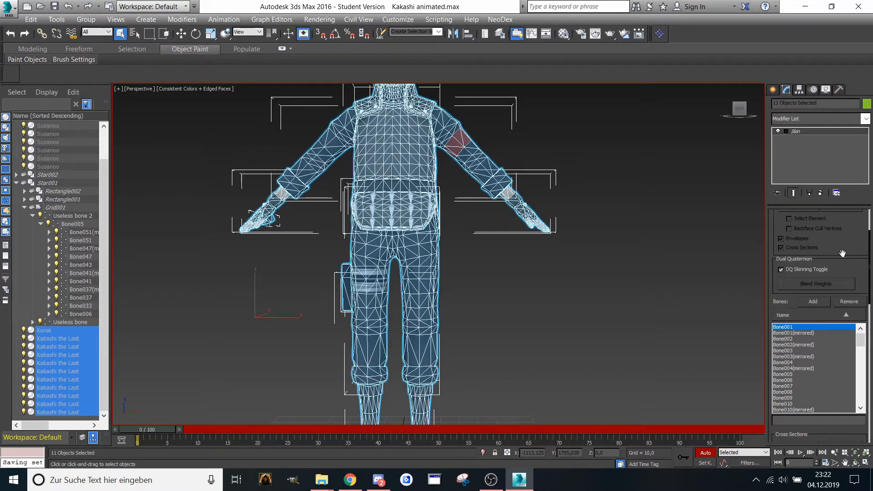
pyautogui.scroll(-5, 842, 253)
pyautogui.click(720, 255)
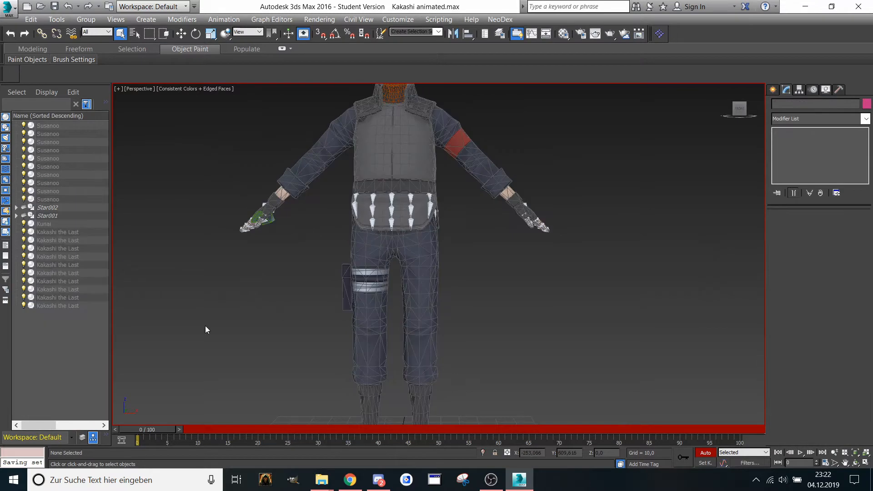
# - Select the Kunai in the character's hand and switch the viewport shading to Wireframe
pyautogui.click(48, 233)
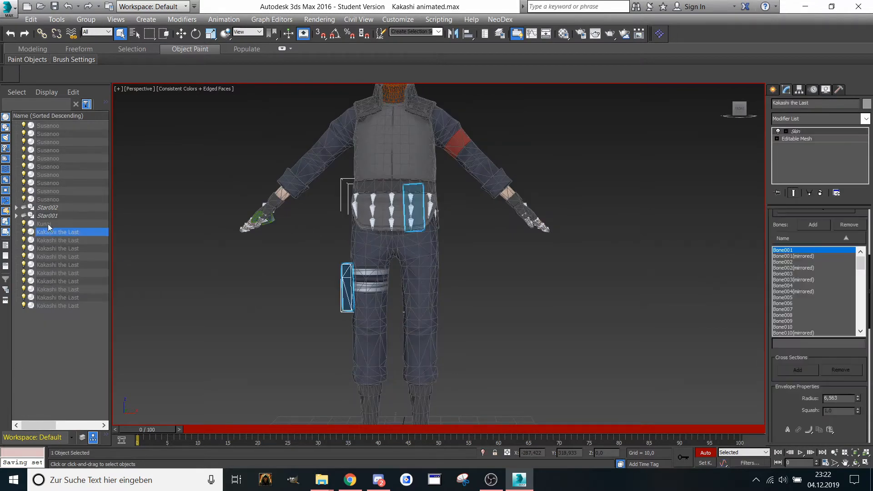
pyautogui.click(49, 225)
pyautogui.moveTo(278, 219); pyautogui.dragTo(298, 215, button='middle')
pyautogui.scroll(5, 299, 215)
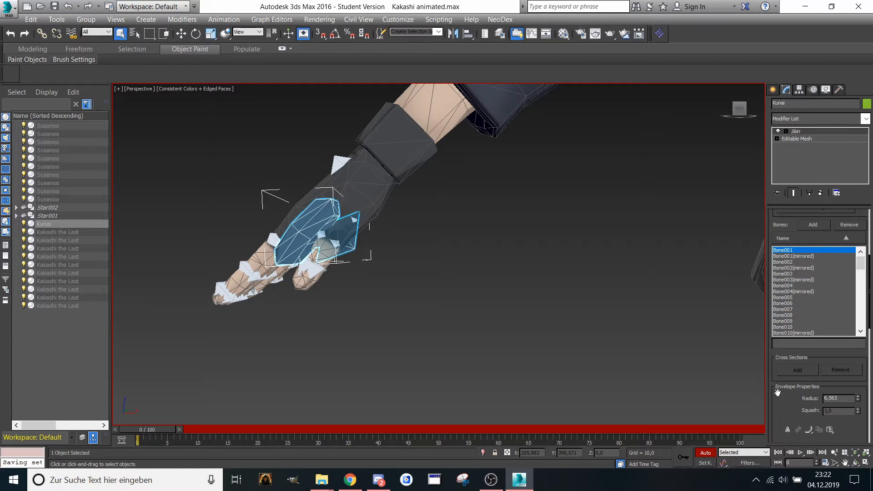
pyautogui.click(186, 90)
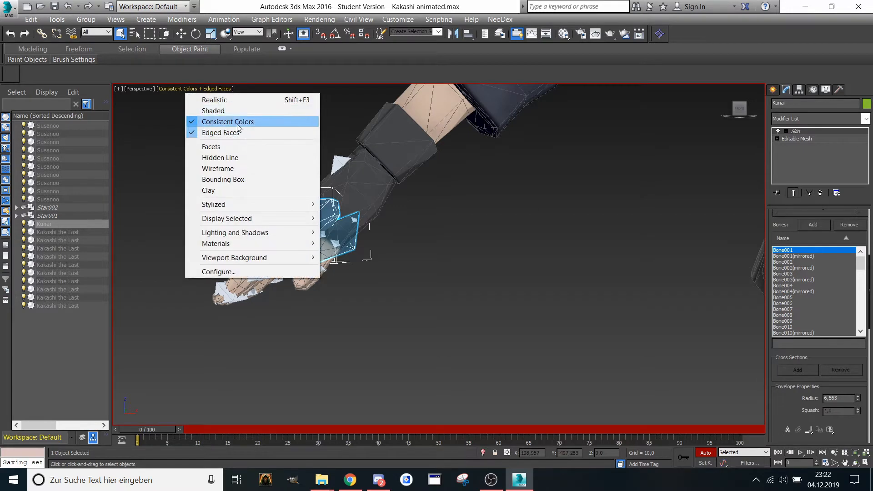
pyautogui.click(233, 169)
pyautogui.scroll(-6, 394, 201)
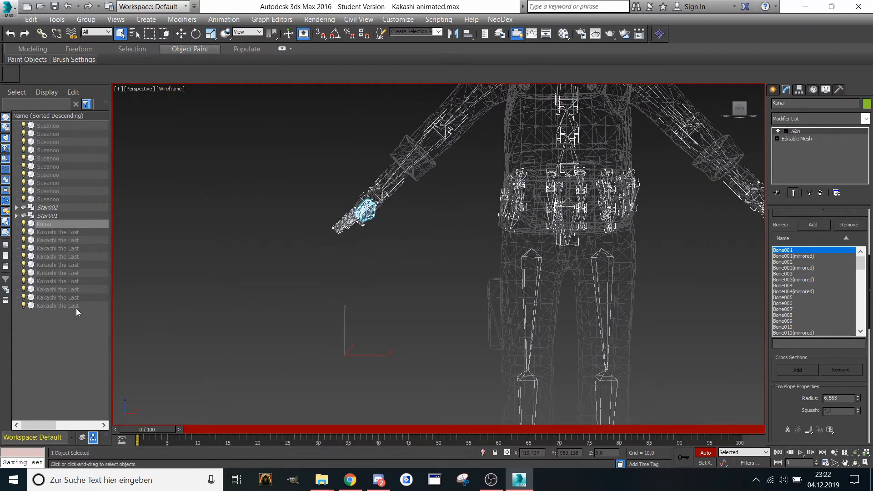
# - Enable Vertex Ticks in the object properties of the Kunai and all Kakashi the Last meshes, and deselect them
pyautogui.keyDown('shift'); pyautogui.click(75, 307); pyautogui.keyUp('shift')
pyautogui.press('w')
pyautogui.rightClick(309, 230)
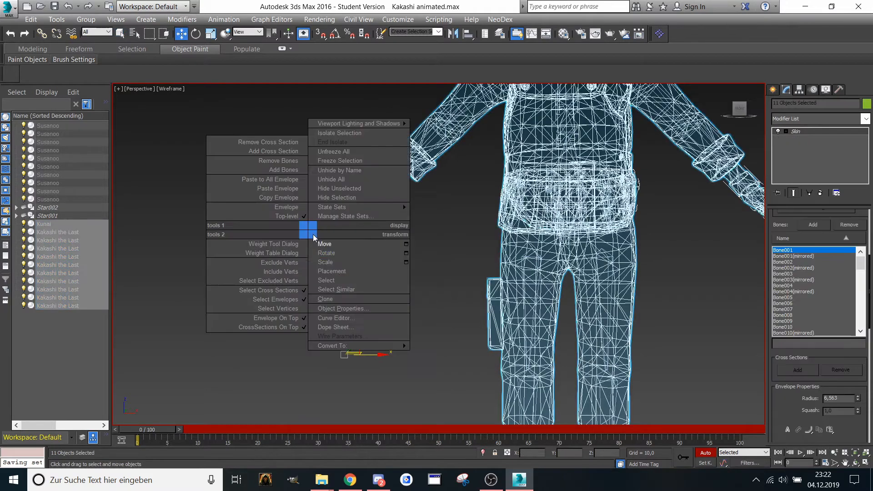
pyautogui.click(341, 309)
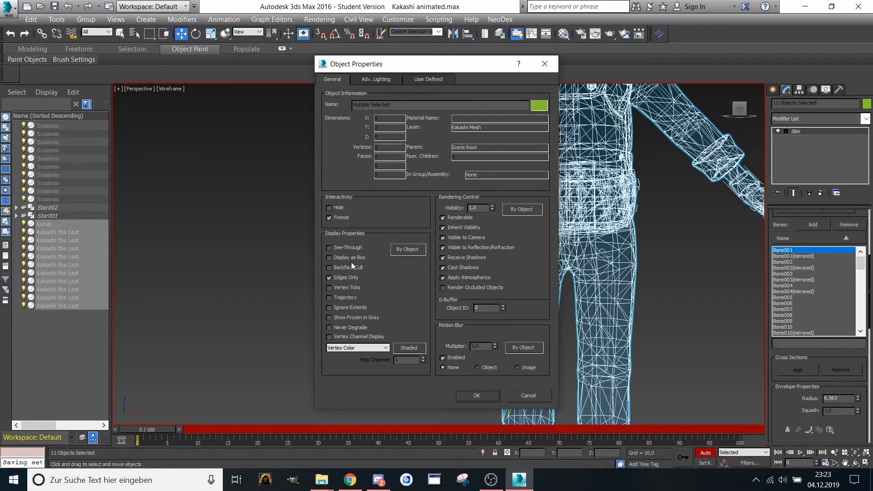
pyautogui.click(459, 393)
pyautogui.scroll(-5, 467, 389)
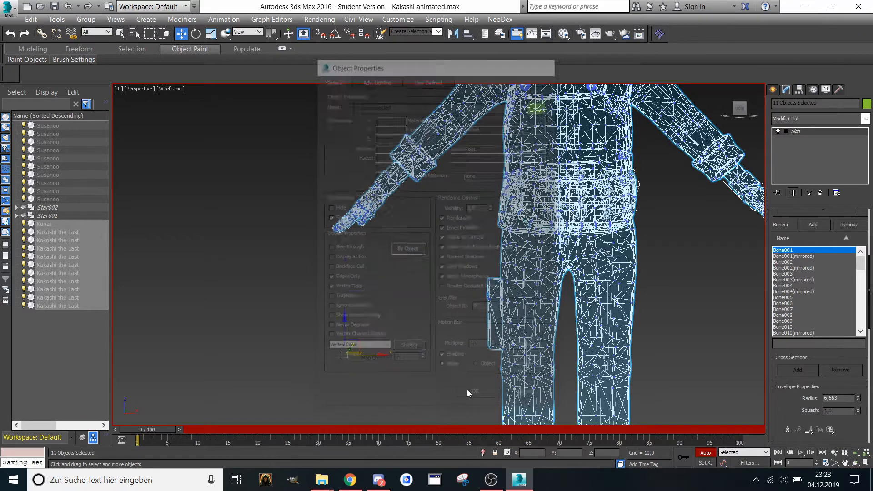
pyautogui.scroll(6, 328, 191)
pyautogui.click(328, 195)
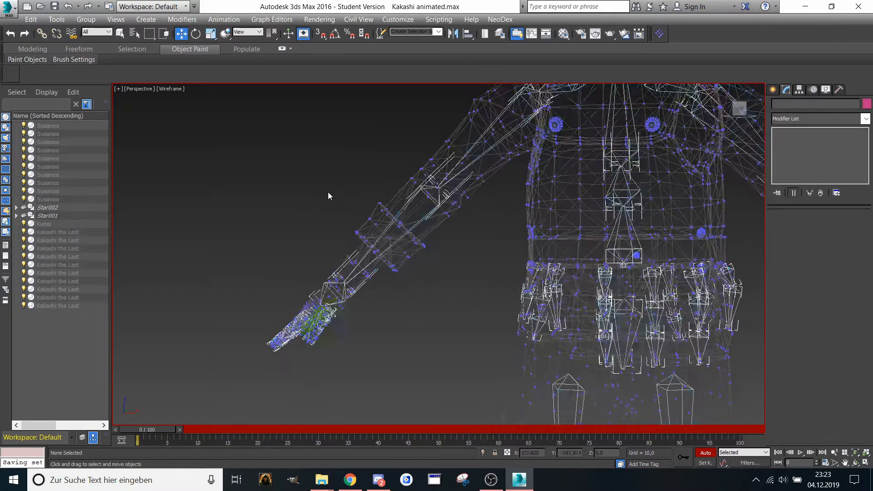
# - Hide all the Kakashi the Last meshes, keeping the Kunai and the bones displayed
pyautogui.click(23, 231)
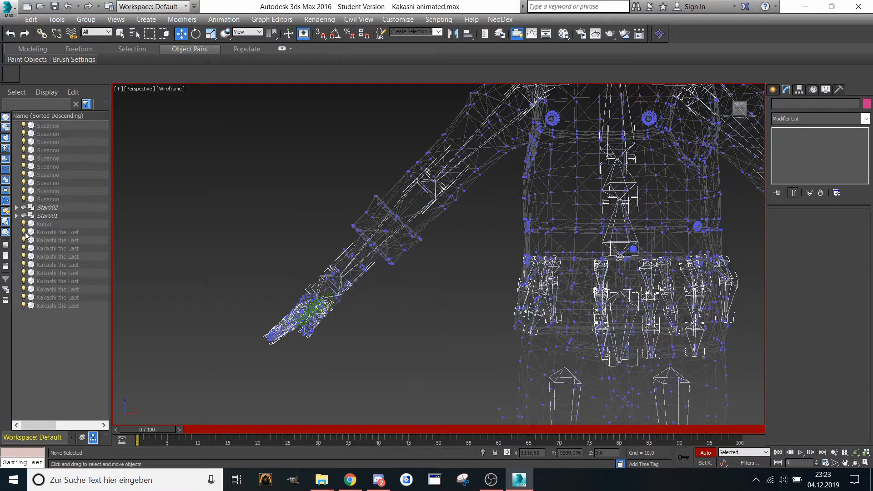
pyautogui.click(24, 240)
pyautogui.click(24, 248)
pyautogui.click(23, 256)
pyautogui.click(24, 264)
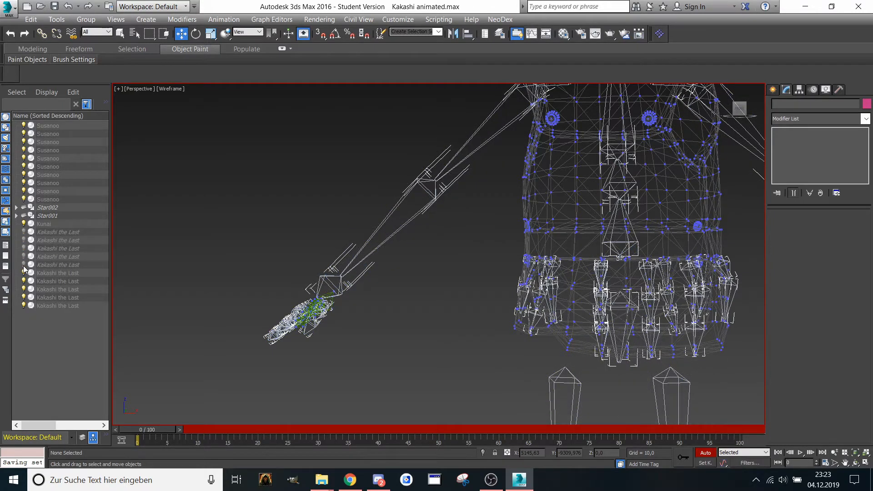
pyautogui.click(24, 281)
pyautogui.click(23, 298)
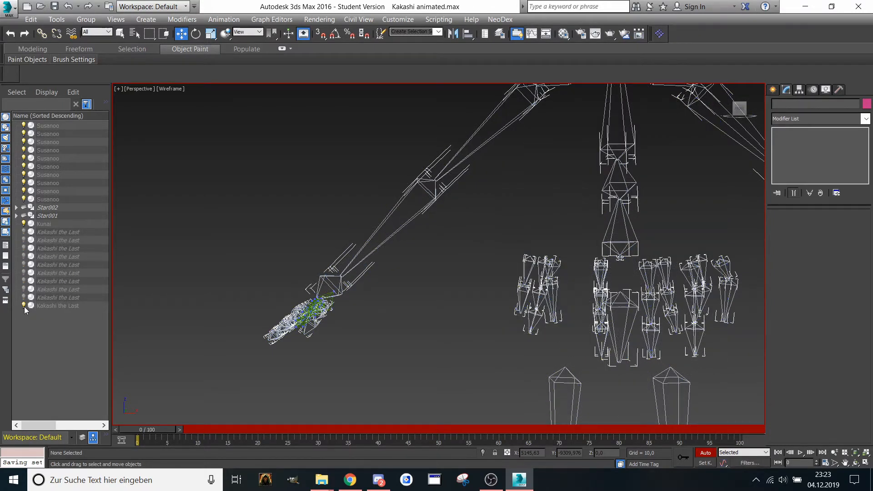
# - Select the Kunai, activate Edit Envelopes in its Skin modifier, enable Vertices selection and disable Cross Sections
pyautogui.click(45, 224)
pyautogui.press('z')
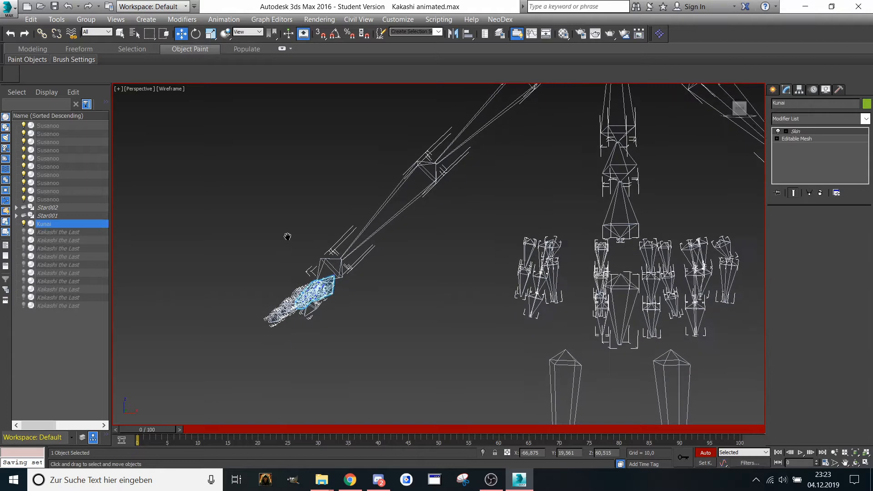
pyautogui.moveTo(738, 110); pyautogui.dragTo(725, 111)
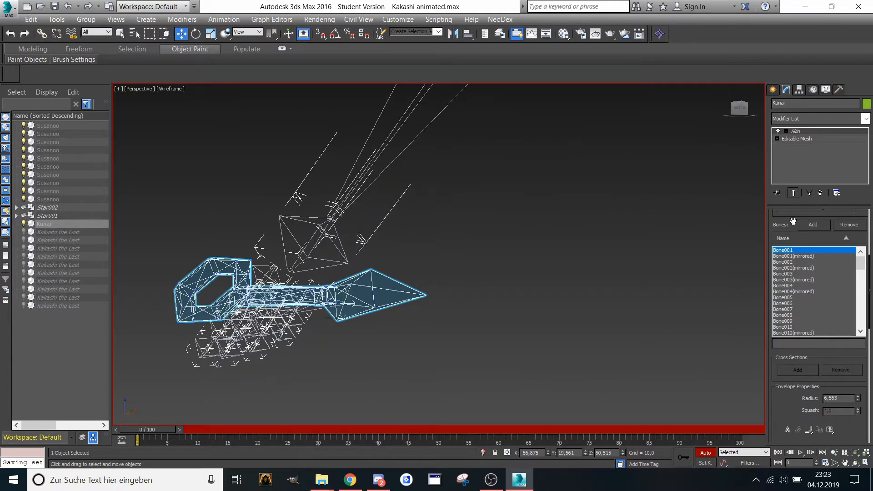
pyautogui.scroll(5, 793, 222)
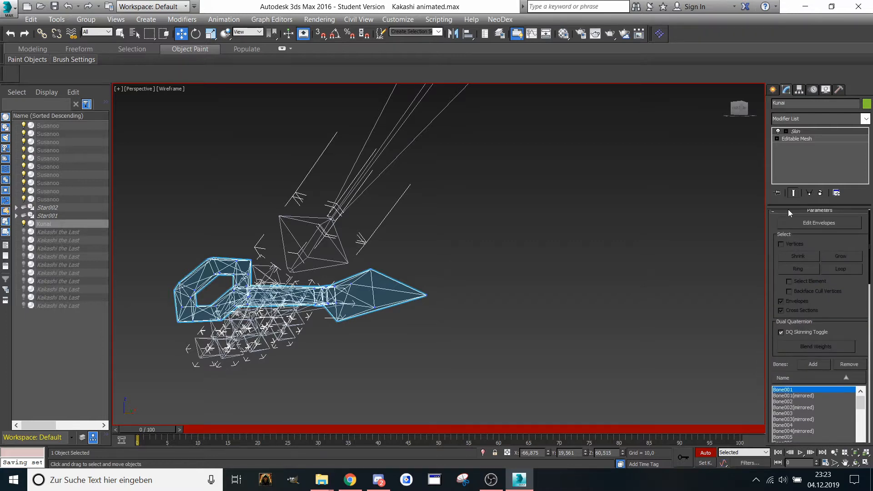
pyautogui.click(797, 225)
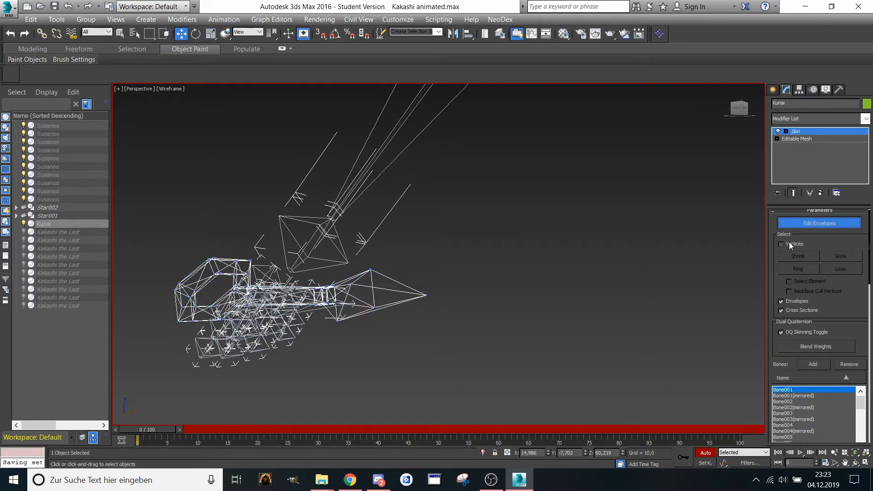
pyautogui.click(789, 242)
pyautogui.click(781, 310)
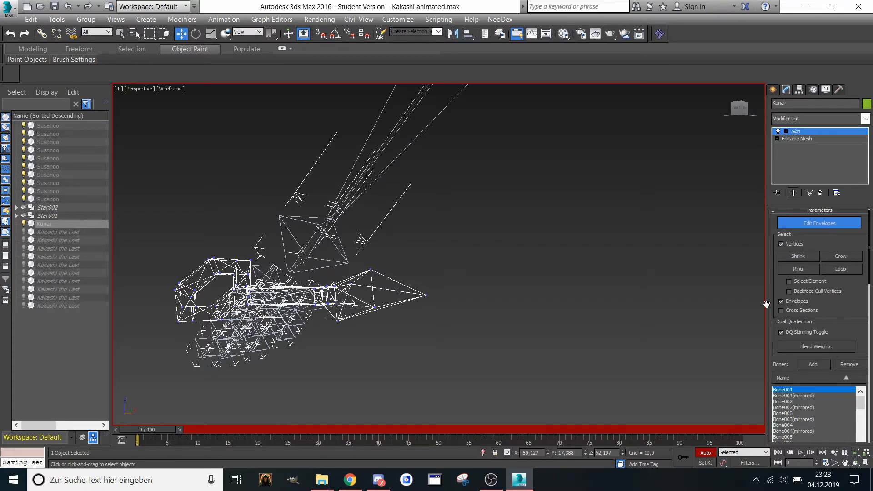
# - Open the Weight Tool for the Kunai's Skin modifier and get a close view of its vertices
pyautogui.scroll(4, 327, 234)
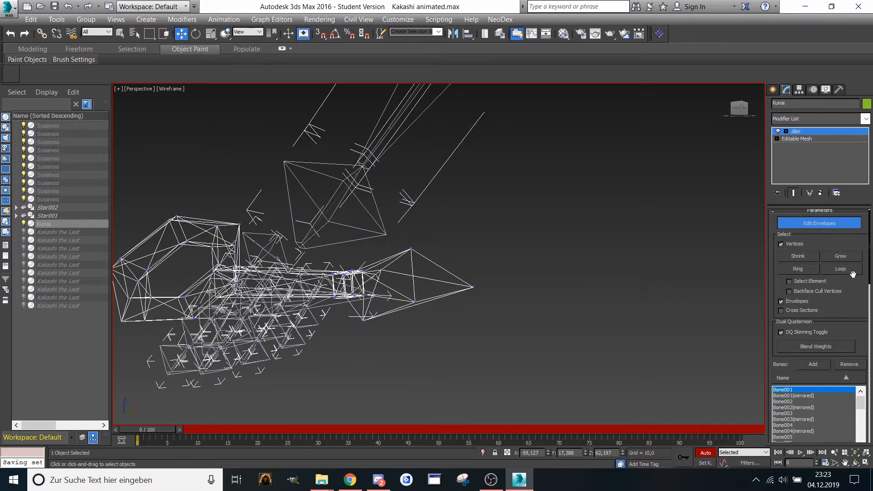
pyautogui.scroll(-3, 853, 273)
pyautogui.scroll(-4, 781, 340)
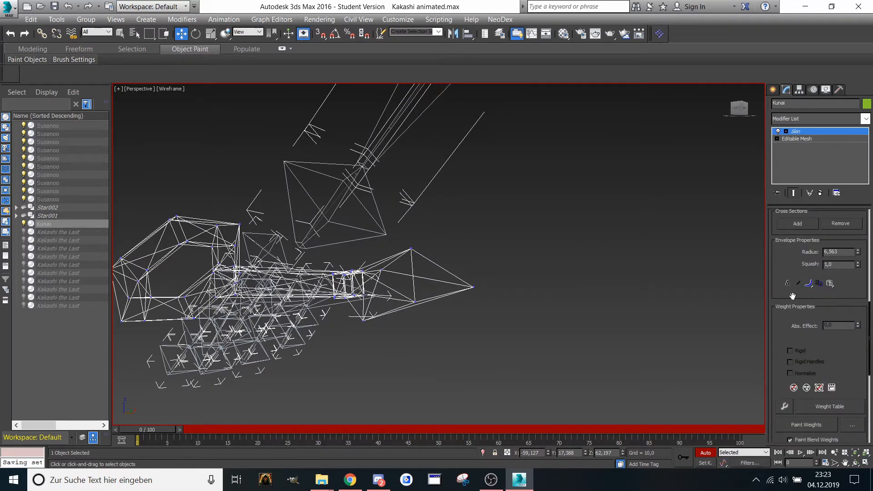
pyautogui.scroll(-3, 781, 295)
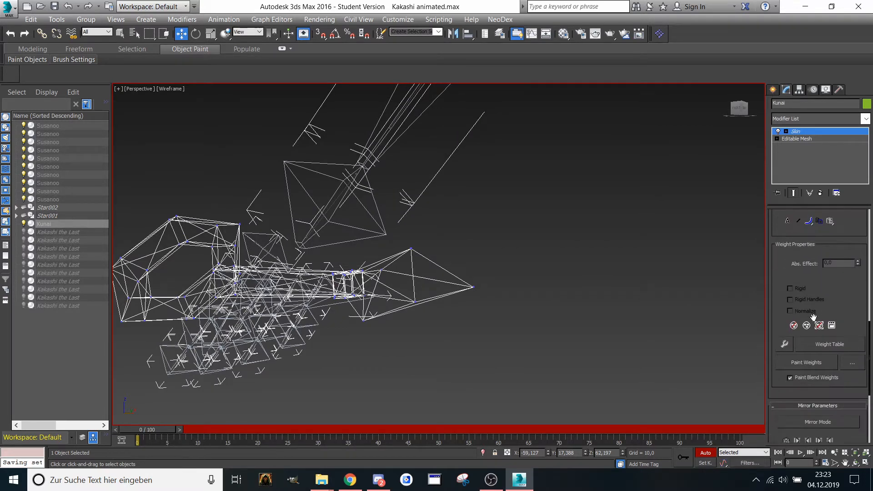
pyautogui.click(784, 344)
pyautogui.scroll(5, 330, 240)
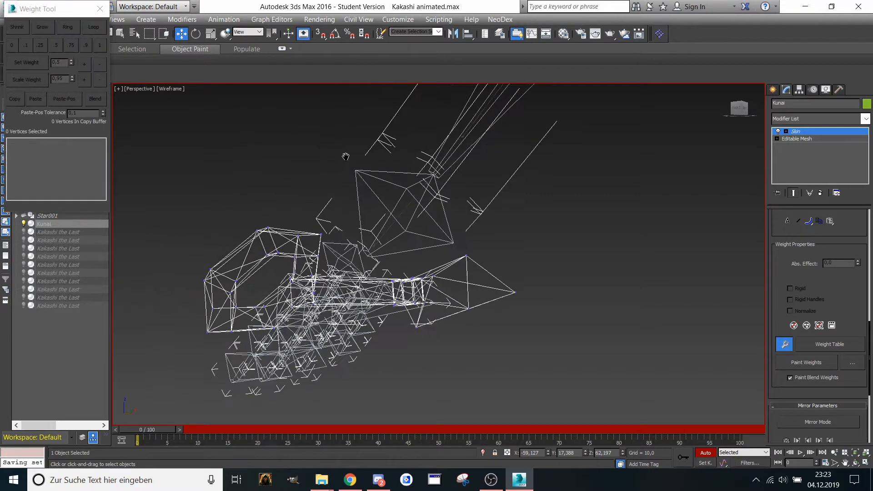
pyautogui.scroll(2, 323, 196)
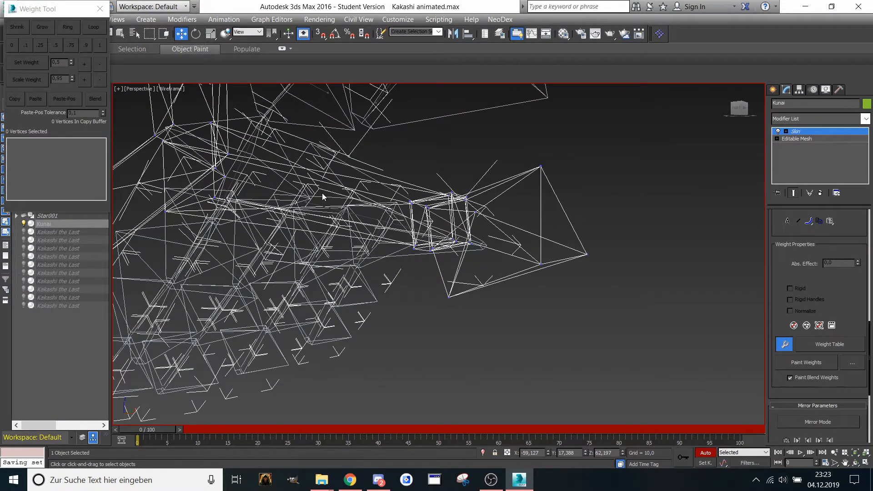
# - Select all the Kunai's vertices and assign them to Bone053 with a weight of 1
pyautogui.moveTo(321, 203); pyautogui.dragTo(324, 213, button='middle')
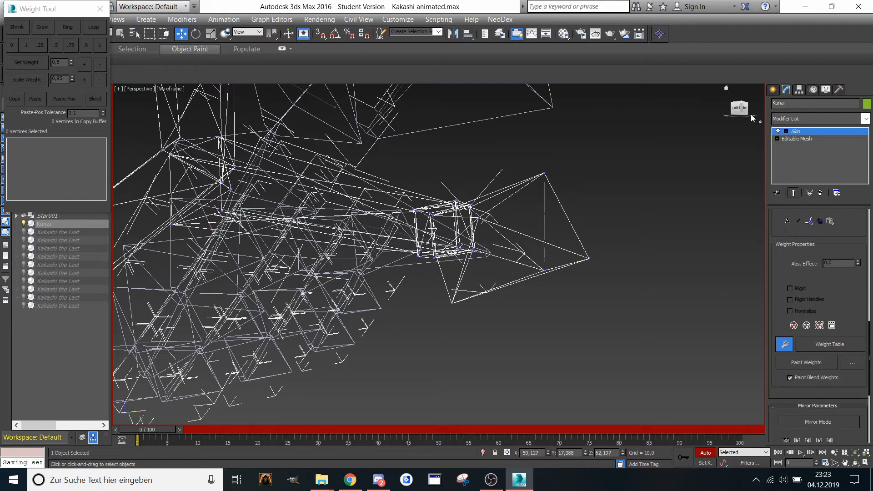
pyautogui.moveTo(739, 110); pyautogui.dragTo(733, 110)
pyautogui.keyDown('alt'); pyautogui.moveTo(468, 230); pyautogui.dragTo(417, 202, button='middle'); pyautogui.keyUp('alt')
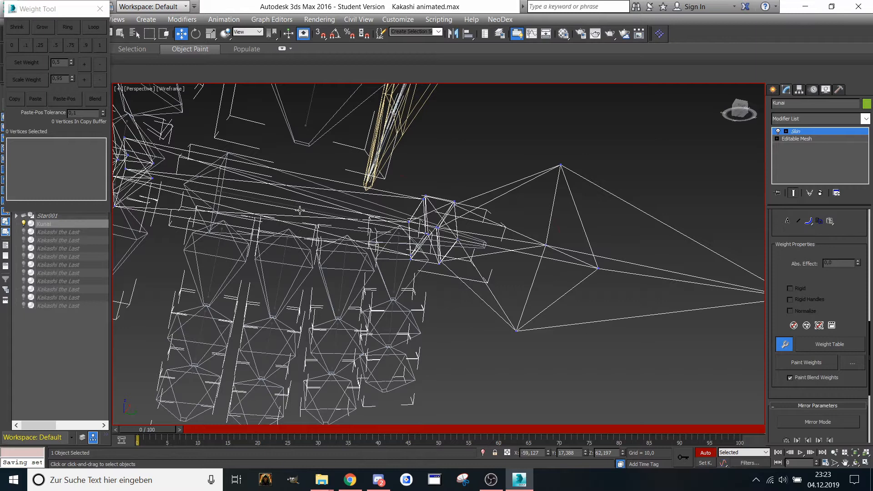
pyautogui.scroll(-8, 300, 210)
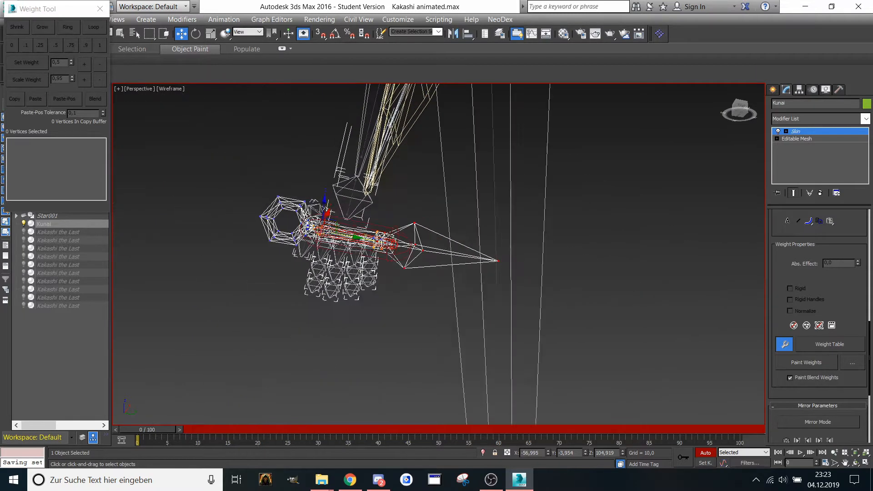
pyautogui.scroll(2, 282, 203)
pyautogui.moveTo(261, 203); pyautogui.dragTo(507, 316)
pyautogui.moveTo(619, 327); pyautogui.dragTo(618, 324)
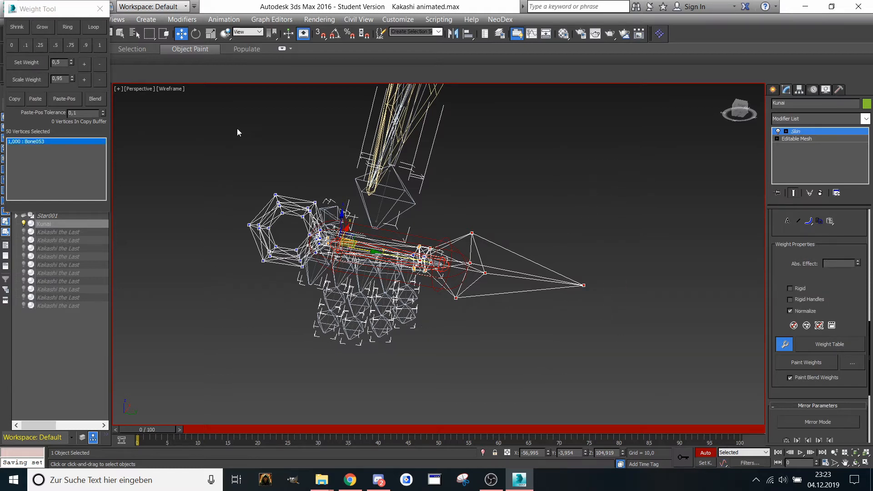
pyautogui.scroll(3, 250, 196)
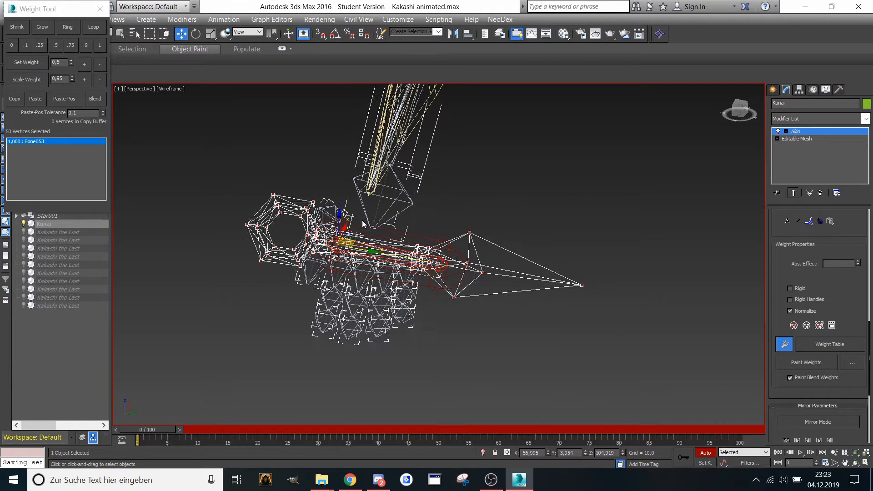
# - Examine the weight colouring of the Kunai's ring, handle and blade vertices around Bone053 from several angles
pyautogui.scroll(5, 250, 196)
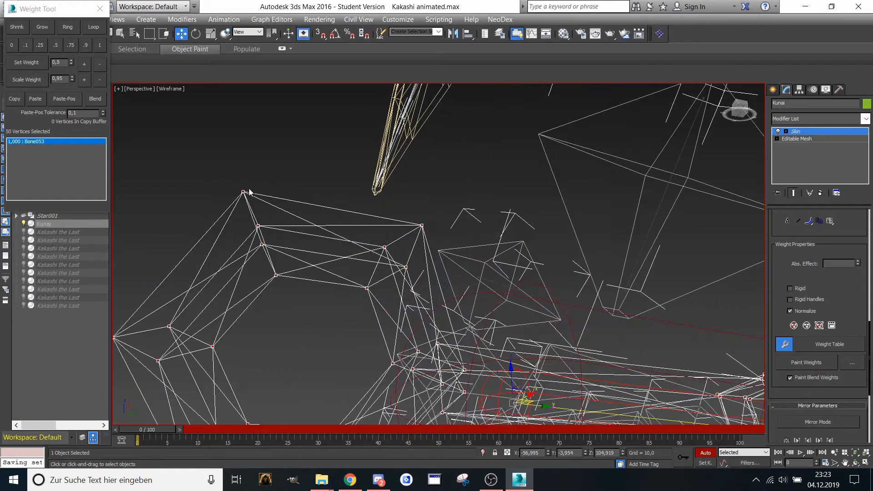
pyautogui.moveTo(249, 194); pyautogui.dragTo(248, 123, button='middle')
pyautogui.scroll(-3, 247, 124)
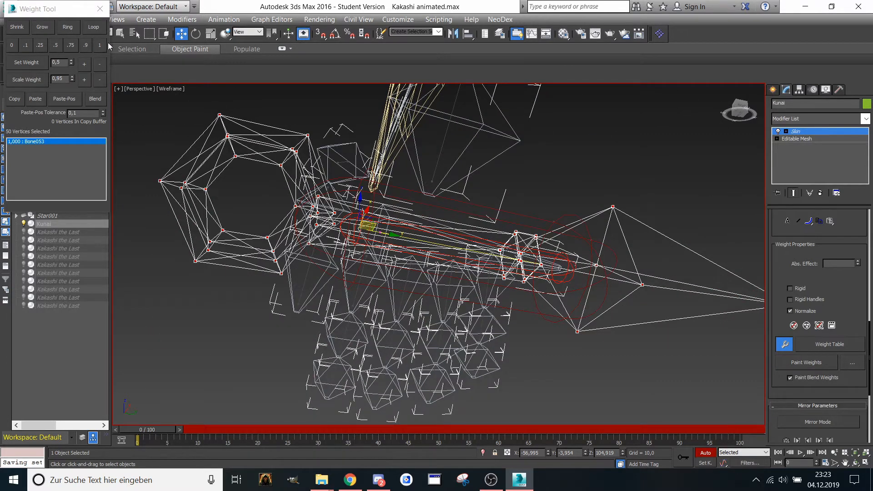
pyautogui.moveTo(739, 109); pyautogui.dragTo(596, 151)
pyautogui.moveTo(529, 168); pyautogui.dragTo(519, 162, button='middle')
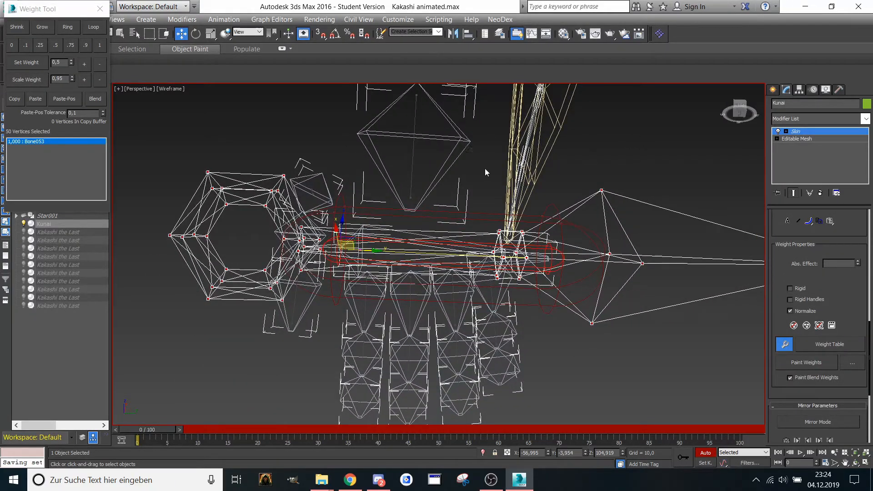
pyautogui.scroll(-3, 541, 172)
pyautogui.moveTo(735, 118); pyautogui.dragTo(752, 114)
pyautogui.scroll(5, 836, 426)
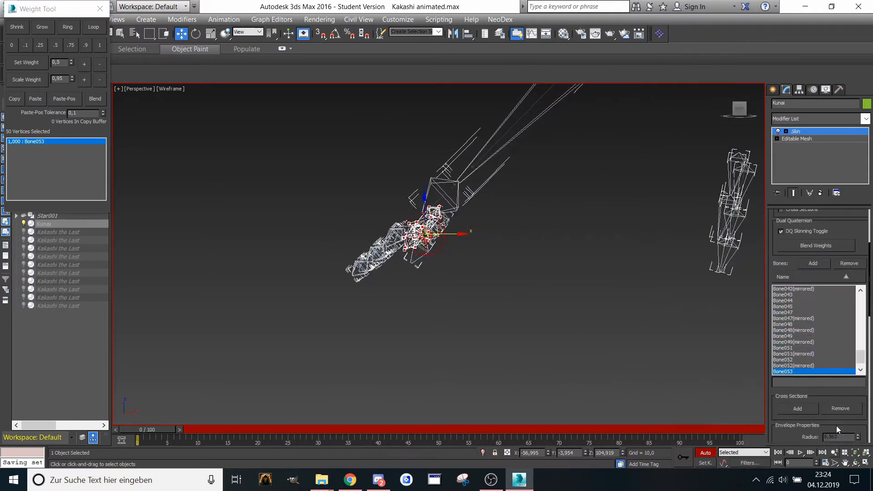
# - Leave envelope editing on the Kunai and move the Weight Tool window clear of the object list
pyautogui.moveTo(849, 223); pyautogui.dragTo(837, 337)
pyautogui.click(834, 227)
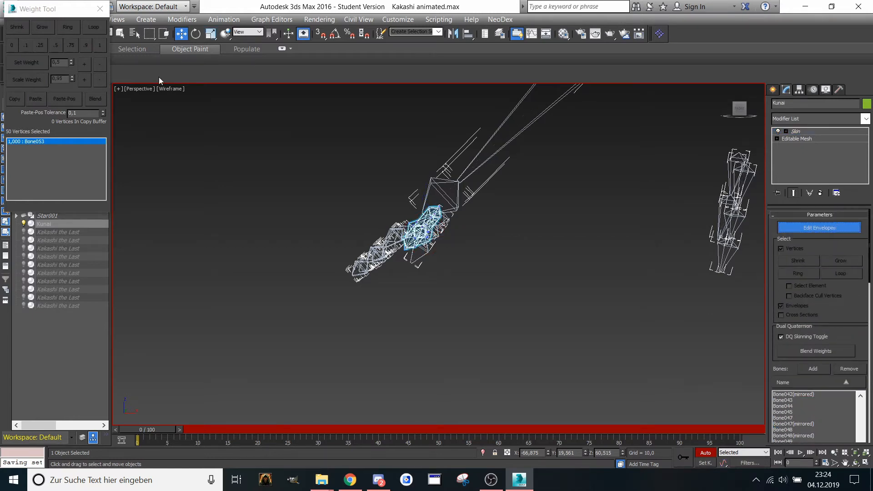
pyautogui.moveTo(50, 10); pyautogui.dragTo(199, 100)
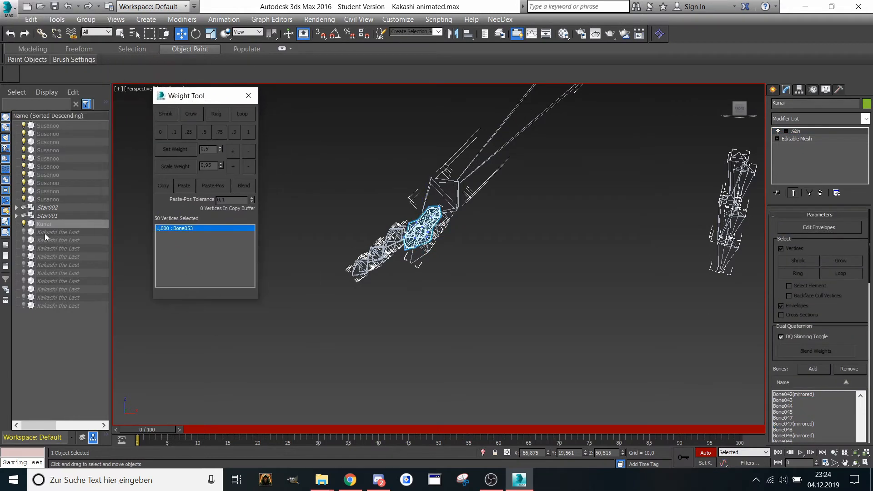
# - Hide the Kunai, show the first Kakashi the Last mesh and select it for weighting
pyautogui.click(23, 224)
pyautogui.click(23, 232)
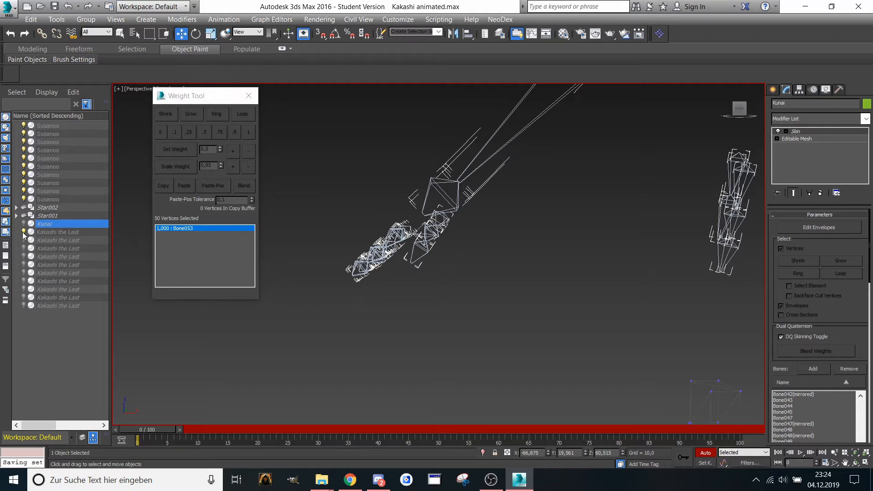
pyautogui.click(58, 231)
pyautogui.scroll(-4, 428, 258)
pyautogui.scroll(-5, 426, 227)
pyautogui.moveTo(478, 246); pyautogui.dragTo(374, 167, button='middle')
pyautogui.scroll(6, 426, 226)
pyautogui.scroll(7, 393, 280)
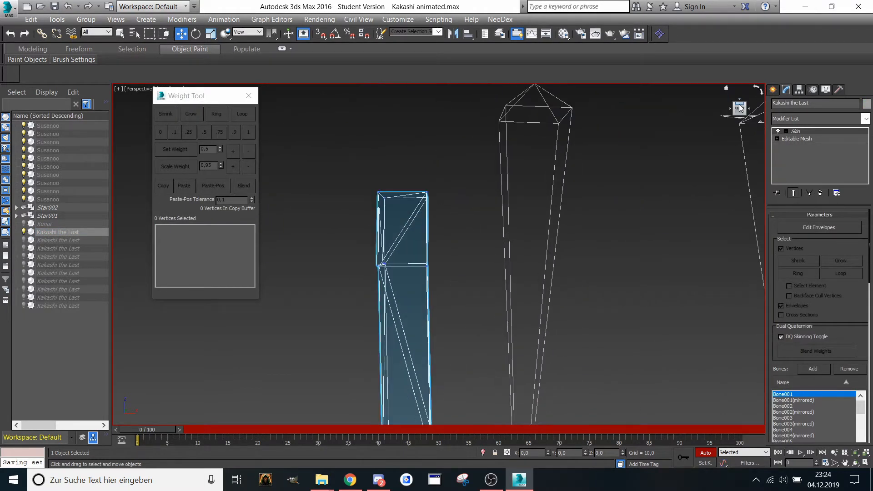
pyautogui.keyDown('alt'); pyautogui.moveTo(577, 214); pyautogui.dragTo(477, 194, button='middle'); pyautogui.keyUp('alt')
pyautogui.scroll(-4, 554, 193)
pyautogui.moveTo(344, 182); pyautogui.dragTo(332, 183, button='middle')
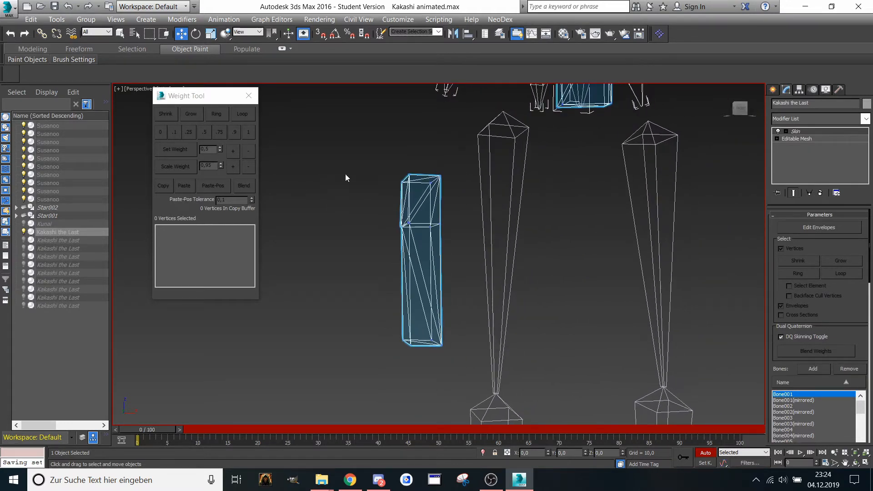
# - Activate Edit Envelopes for the mesh, choose the Bone001(mirrored) envelope and select all vertices of the thigh holster
pyautogui.click(811, 229)
pyautogui.scroll(-4, 452, 198)
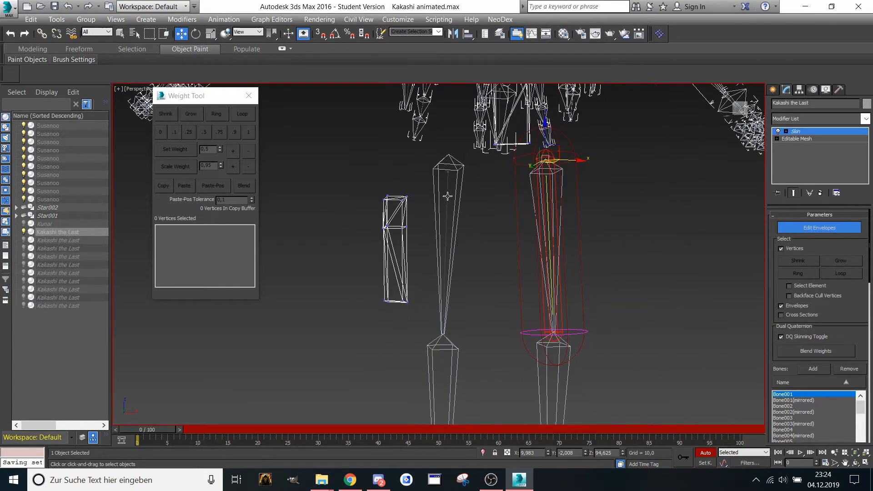
pyautogui.click(445, 196)
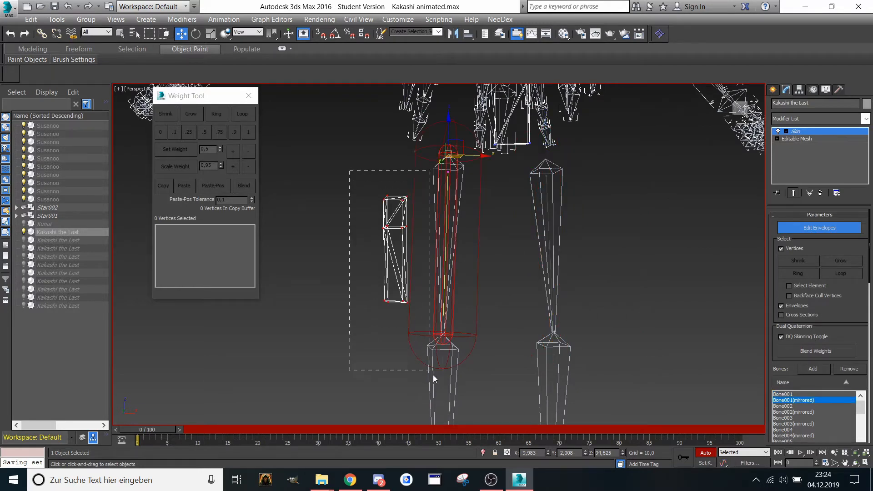
pyautogui.moveTo(433, 375); pyautogui.dragTo(433, 374)
pyautogui.click(741, 110)
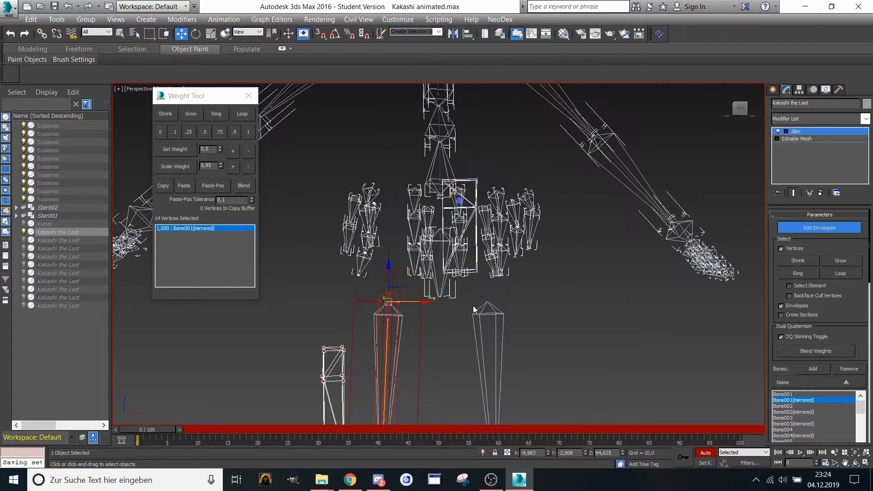
# - Select all vertices of the hip pouch and set their weight to 1 for the Useless bone
pyautogui.moveTo(742, 113); pyautogui.dragTo(691, 122)
pyautogui.moveTo(548, 386); pyautogui.dragTo(547, 385)
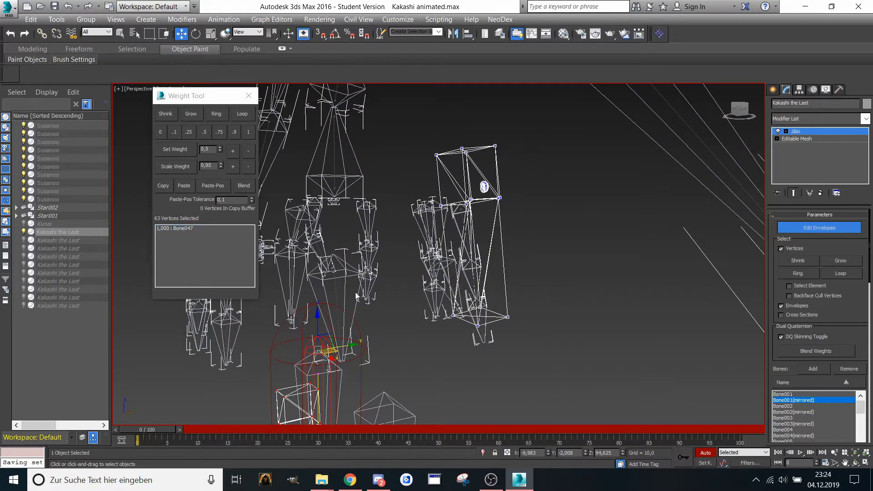
pyautogui.click(337, 293)
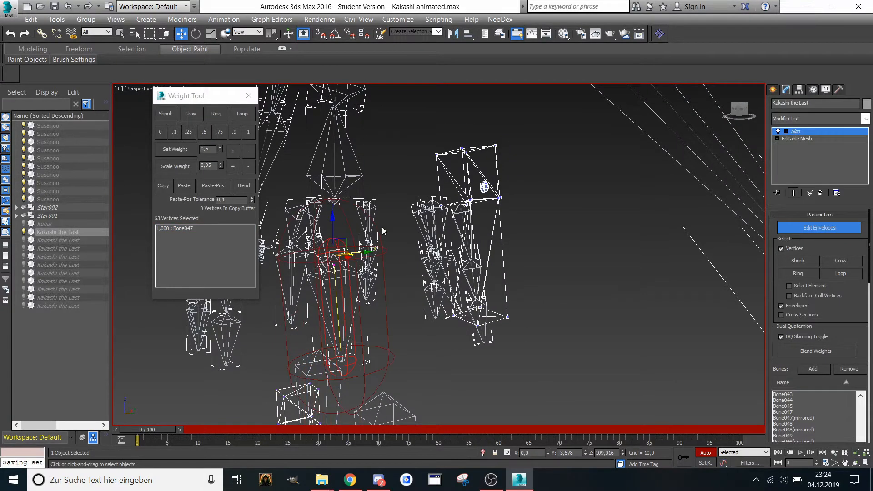
pyautogui.keyDown('alt'); pyautogui.moveTo(382, 227); pyautogui.dragTo(438, 170, button='middle'); pyautogui.keyUp('alt')
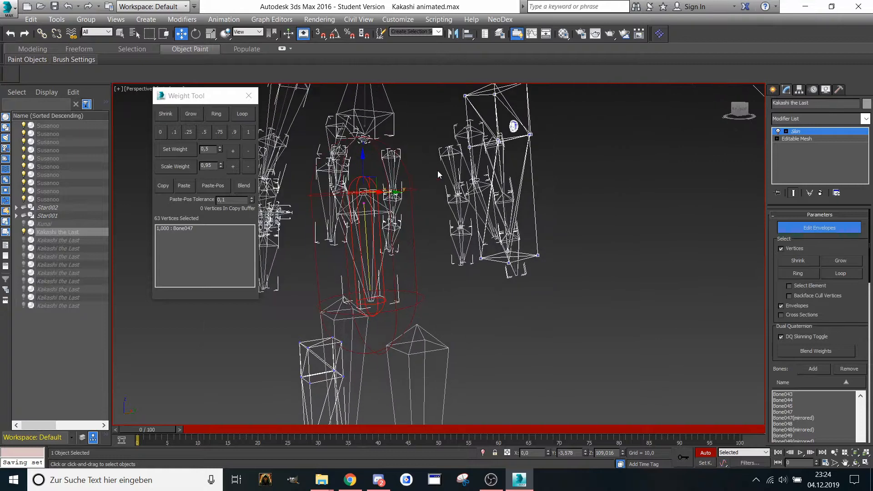
pyautogui.click(248, 132)
pyautogui.keyDown('alt'); pyautogui.moveTo(390, 205); pyautogui.dragTo(407, 236, button='middle'); pyautogui.keyUp('alt')
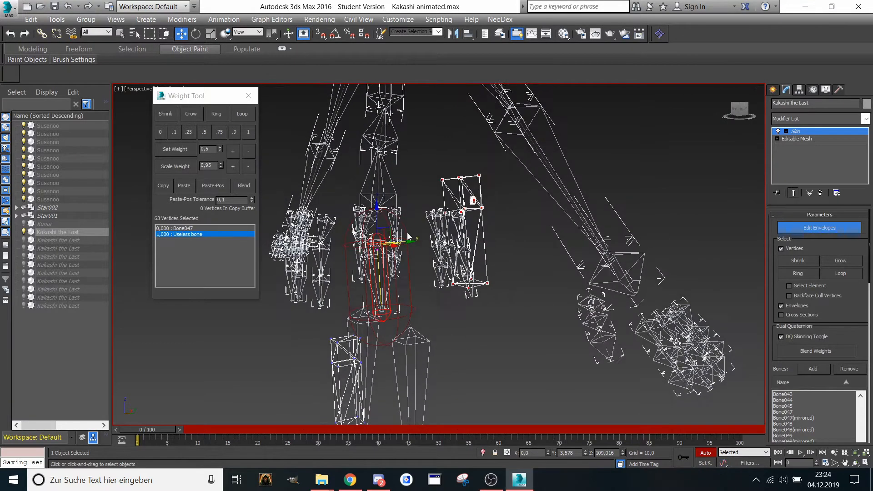
# - Select Bone047 in the pouch vertices' weight list and examine where its envelope lies relative to the pouch
pyautogui.click(179, 229)
pyautogui.scroll(5, 411, 230)
pyautogui.moveTo(410, 231); pyautogui.dragTo(378, 236, button='middle')
pyautogui.moveTo(510, 236); pyautogui.dragTo(480, 237, button='middle')
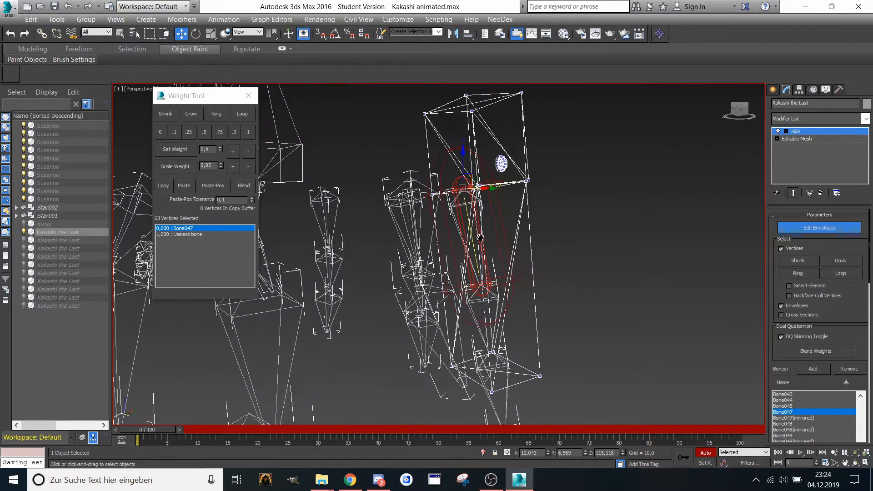
pyautogui.scroll(-4, 469, 226)
pyautogui.moveTo(743, 109); pyautogui.dragTo(697, 156)
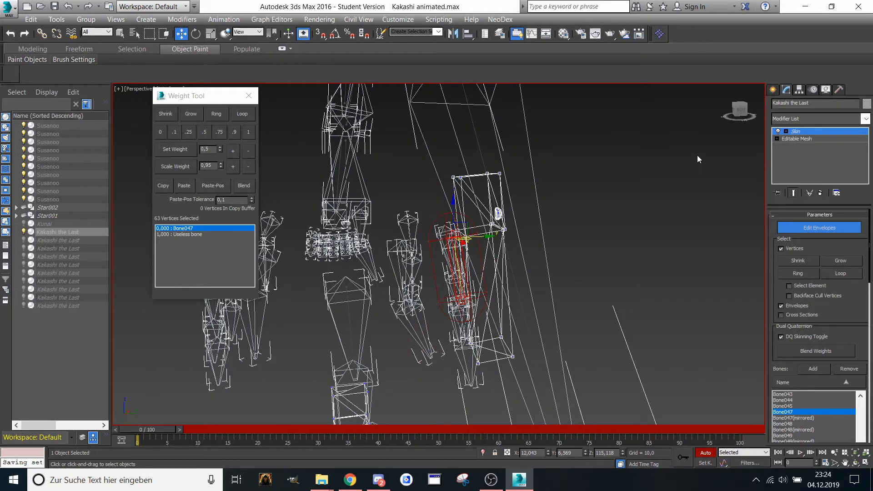
pyautogui.click(740, 111)
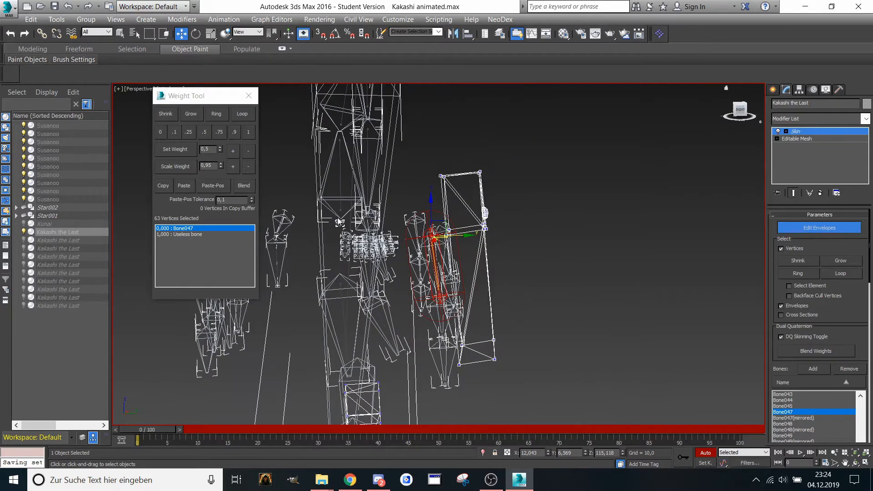
# - Show all the remaining hidden Kakashi the Last meshes around the pouch
pyautogui.click(23, 237)
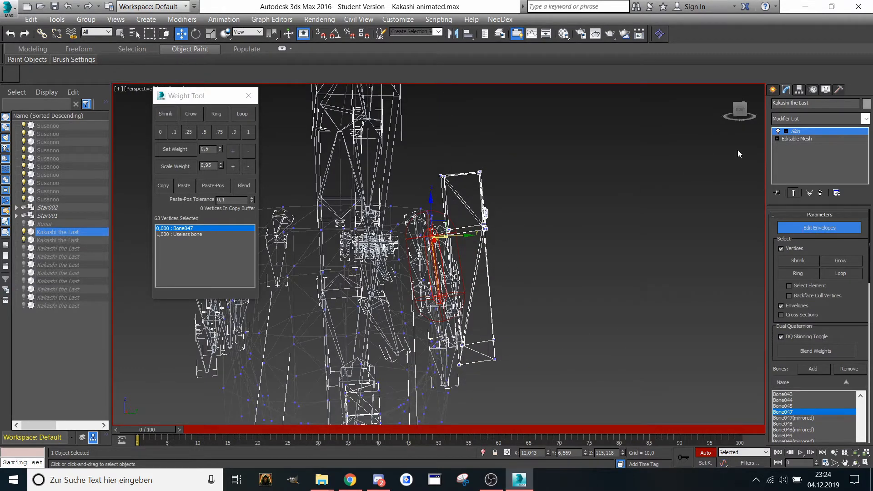
pyautogui.moveTo(740, 110); pyautogui.dragTo(725, 118)
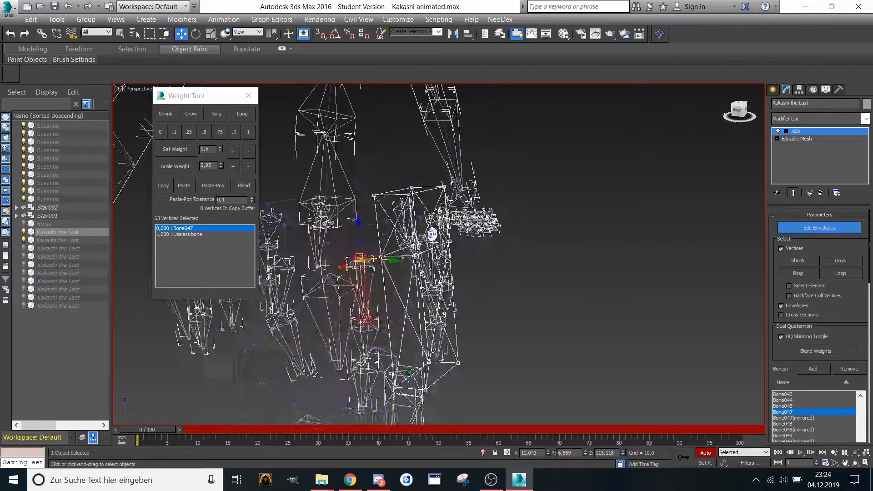
pyautogui.click(23, 249)
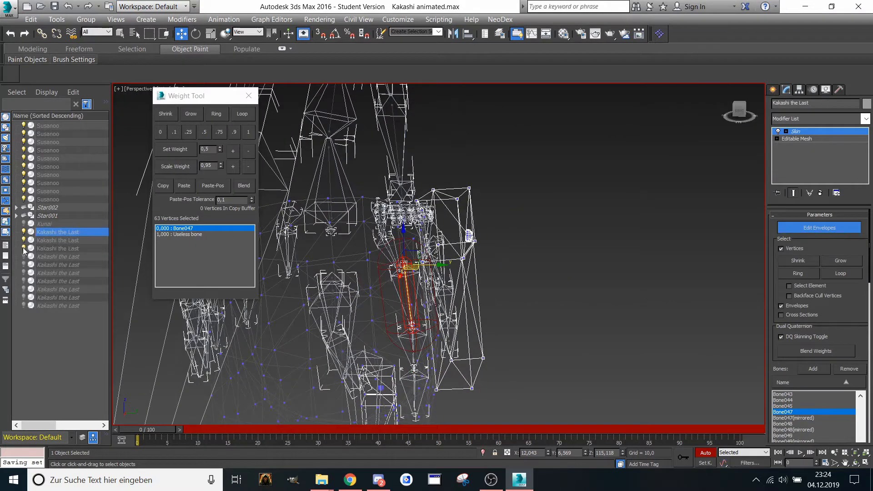
pyautogui.click(23, 257)
pyautogui.click(22, 272)
pyautogui.click(24, 265)
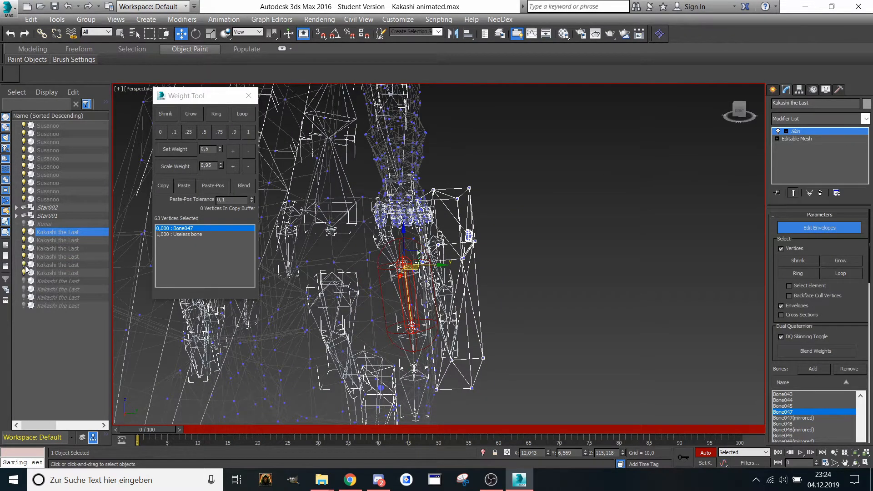
pyautogui.click(23, 289)
pyautogui.click(23, 298)
pyautogui.click(23, 306)
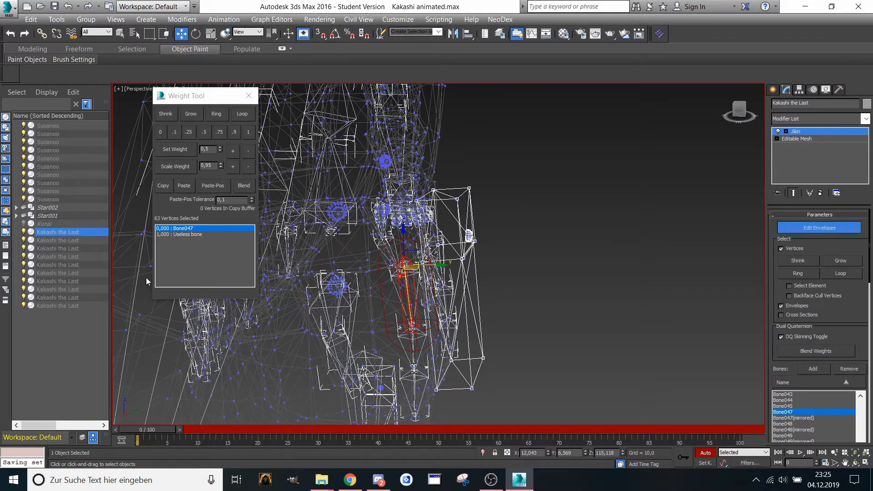
# - Choose the Bone005 envelope and set the selected hip pouch vertices' weight to 1 for it
pyautogui.keyDown('alt'); pyautogui.moveTo(469, 235); pyautogui.dragTo(555, 149, button='middle'); pyautogui.keyUp('alt')
pyautogui.scroll(3, 331, 188)
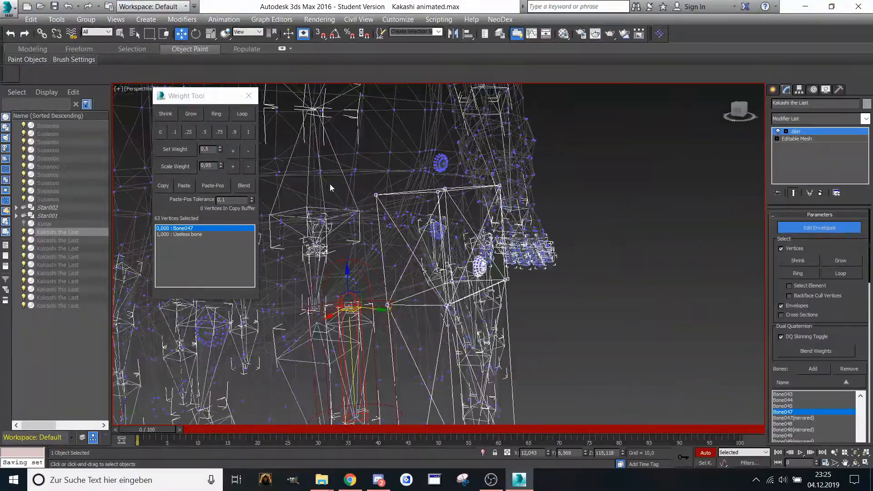
pyautogui.click(314, 184)
pyautogui.scroll(-3, 314, 184)
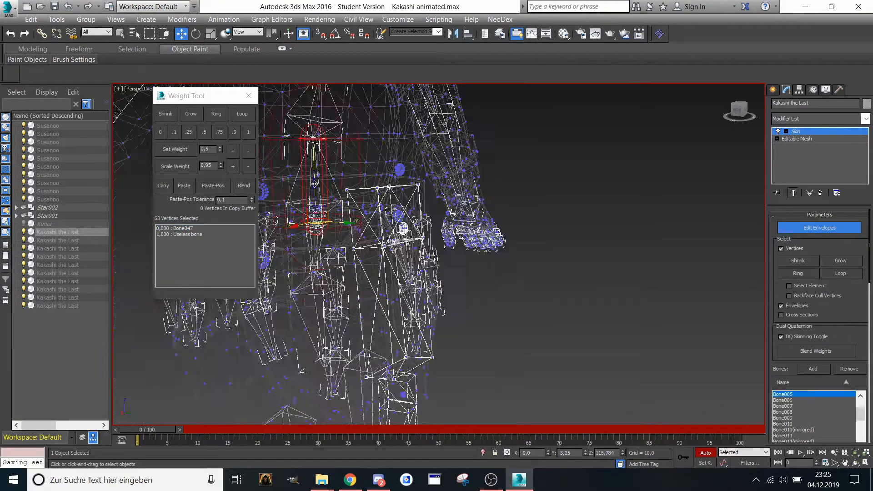
pyautogui.click(250, 132)
pyautogui.scroll(2, 437, 214)
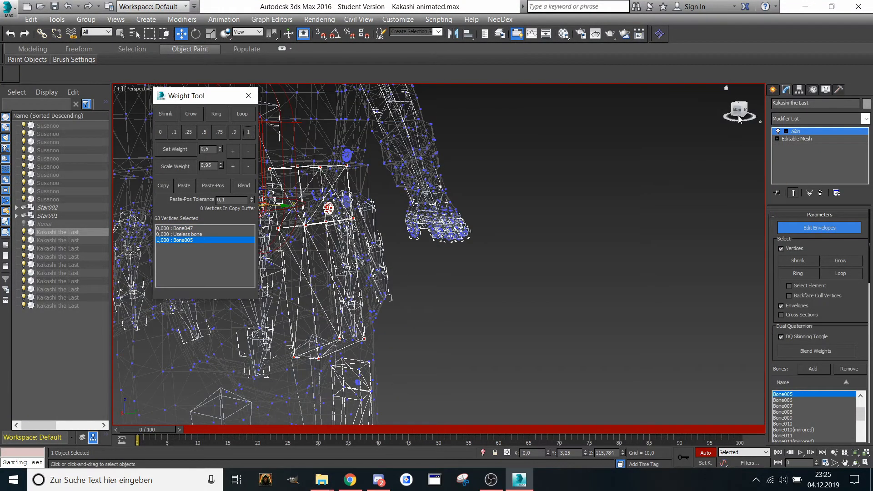
pyautogui.moveTo(739, 120); pyautogui.dragTo(733, 138)
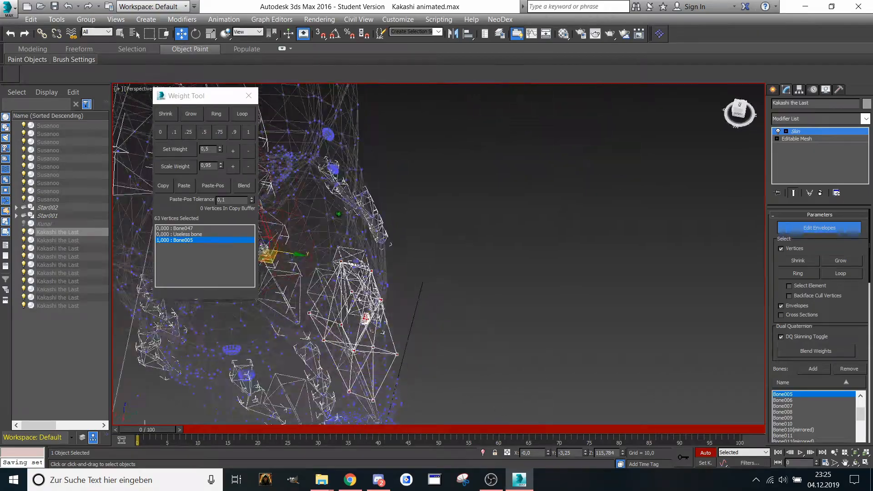
pyautogui.keyDown('alt'); pyautogui.moveTo(338, 213); pyautogui.dragTo(341, 163, button='middle'); pyautogui.keyUp('alt')
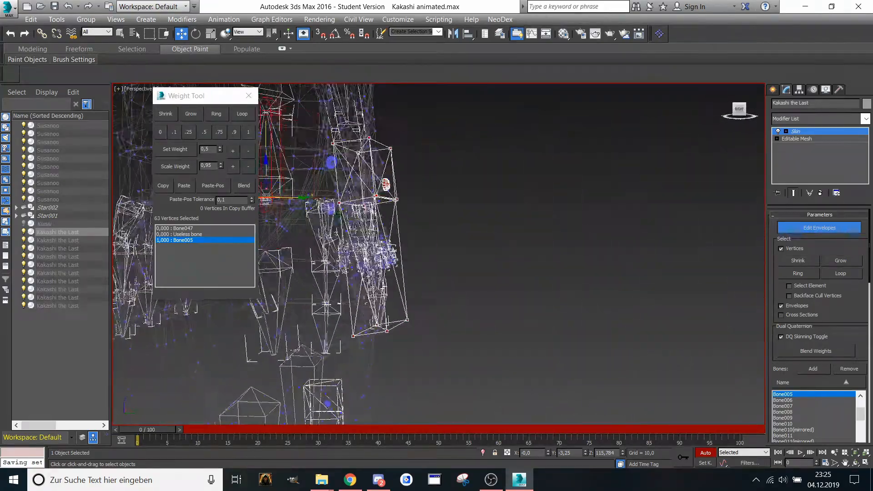
pyautogui.moveTo(757, 107); pyautogui.dragTo(739, 110)
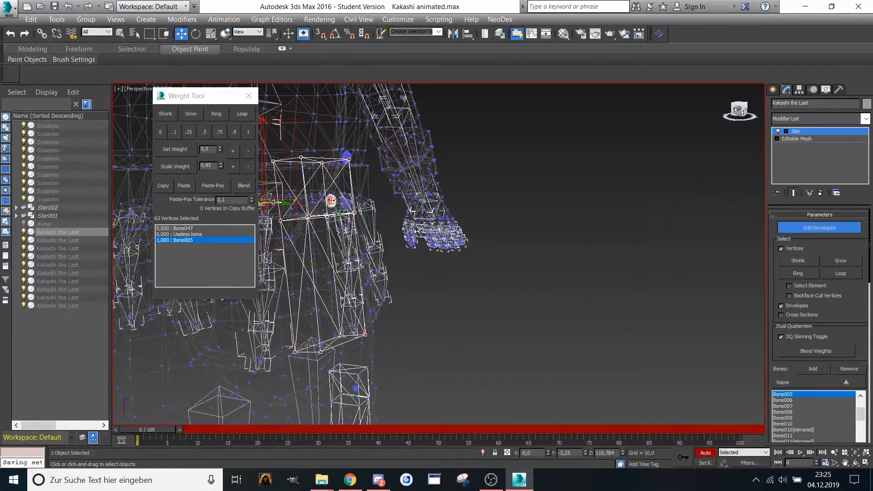
# - Check the hip pouch's position relative to the surrounding bones and finish editing its envelopes
pyautogui.moveTo(375, 299); pyautogui.dragTo(377, 257, button='middle')
pyautogui.scroll(-4, 377, 258)
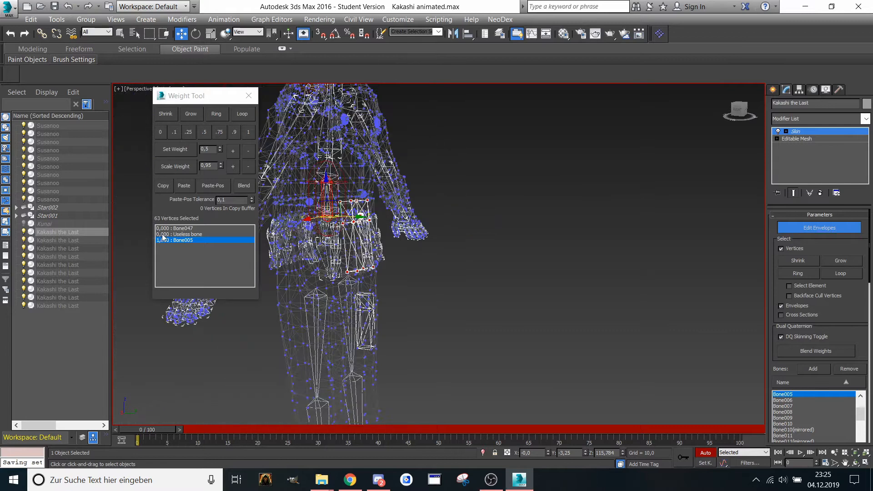
pyautogui.scroll(3, 407, 267)
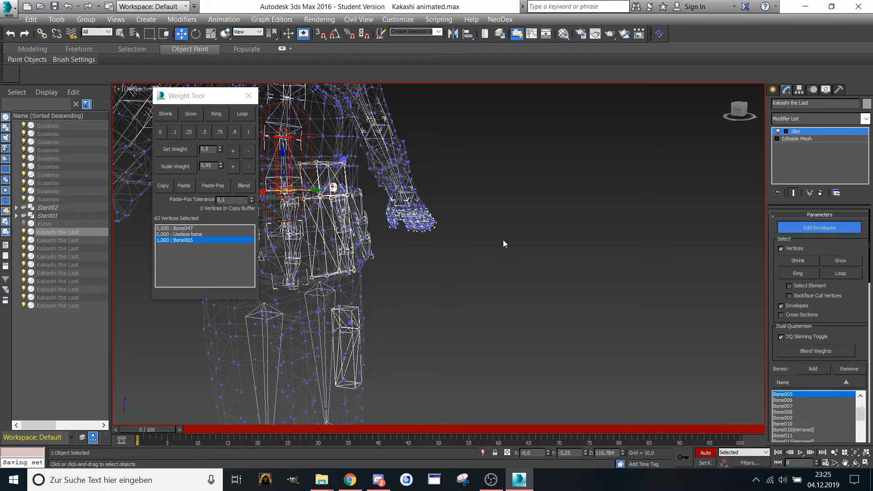
pyautogui.scroll(-3, 555, 257)
pyautogui.scroll(3, 475, 252)
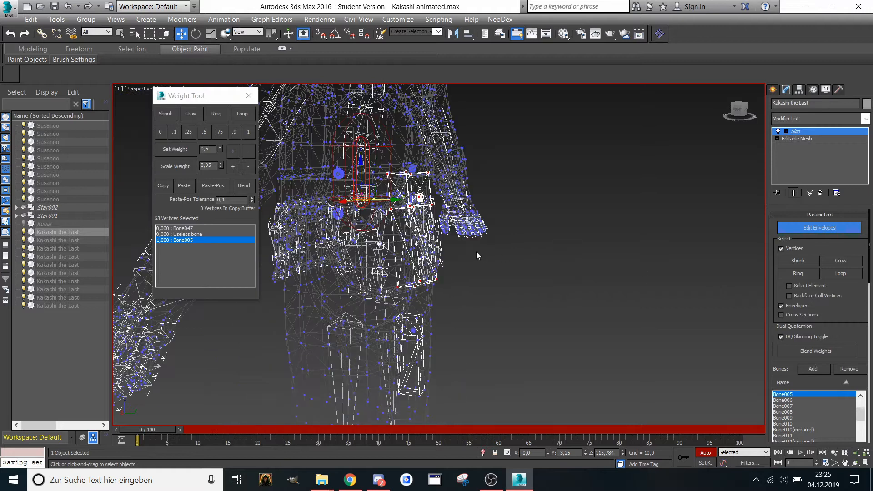
pyautogui.click(817, 229)
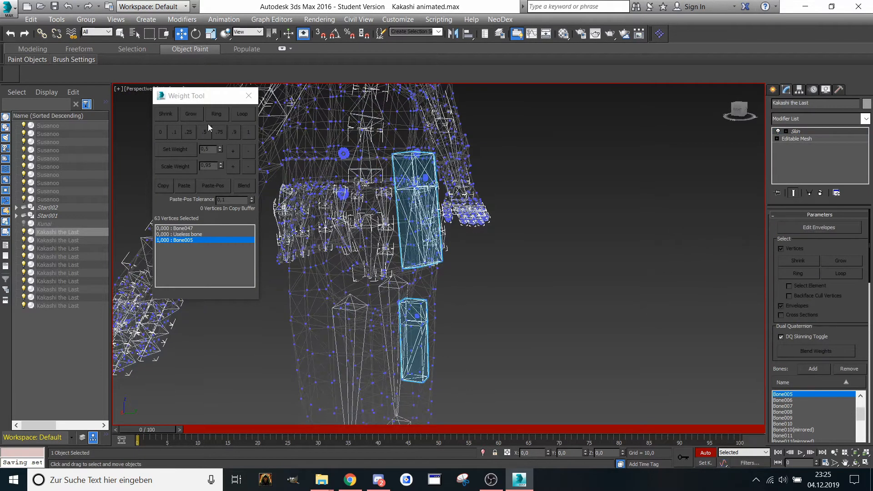
# - Hide the other Kakashi the Last meshes listed below the pouch mesh
pyautogui.keyDown('alt'); pyautogui.moveTo(517, 223); pyautogui.dragTo(517, 229, button='middle'); pyautogui.keyUp('alt')
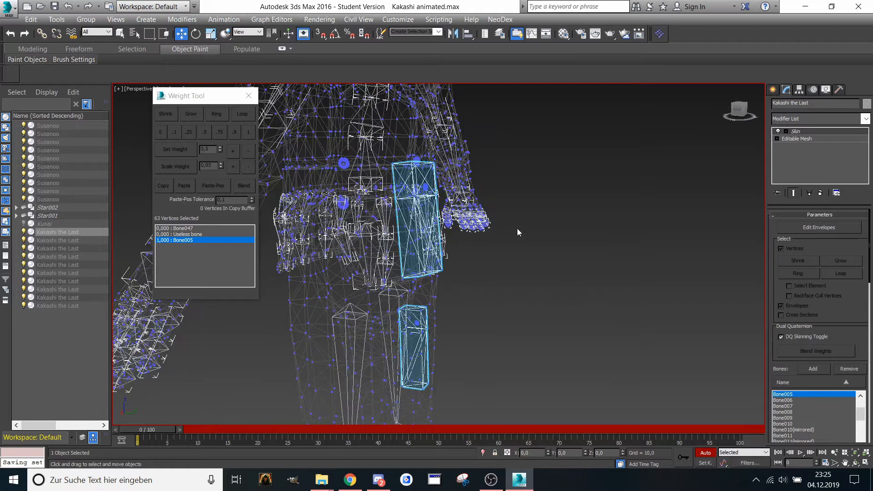
pyautogui.click(23, 240)
pyautogui.click(24, 256)
pyautogui.click(23, 264)
pyautogui.click(24, 273)
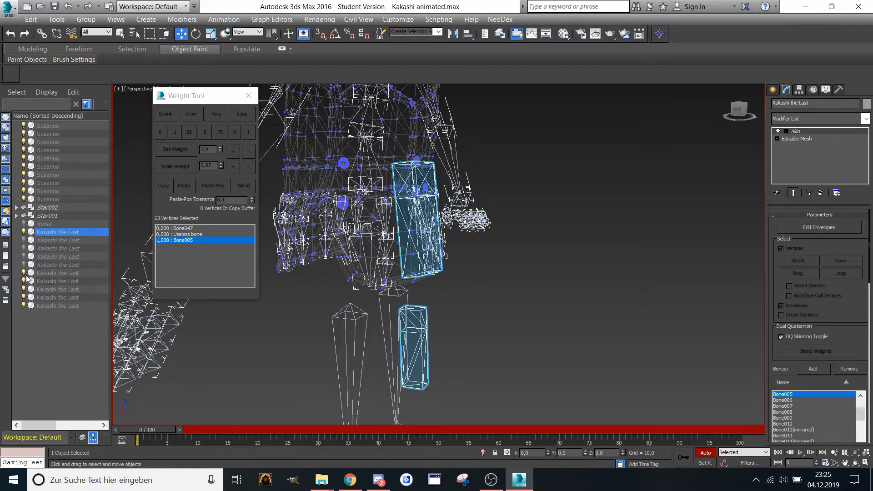
pyautogui.click(23, 281)
pyautogui.click(24, 289)
pyautogui.click(23, 298)
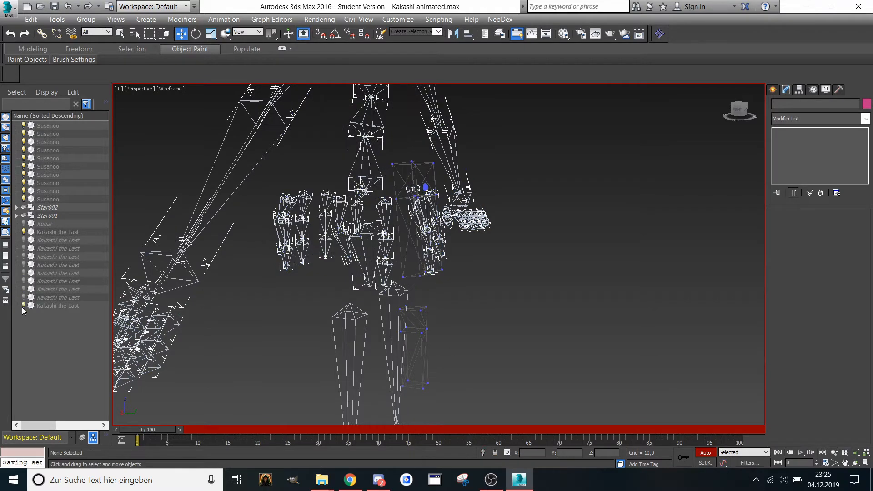
# - Select the trousers mesh, hide the pouch and holster mesh, and make the trousers visible
pyautogui.click(45, 243)
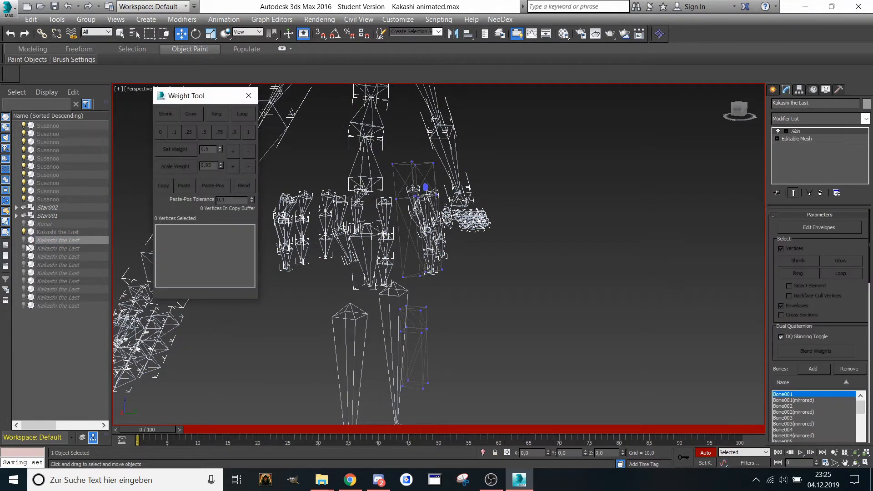
pyautogui.click(22, 232)
pyautogui.click(24, 239)
# - Edit the trousers' envelopes and set the vertices below the knee around Bone002 to weight 1 for that bone
pyautogui.scroll(-4, 397, 282)
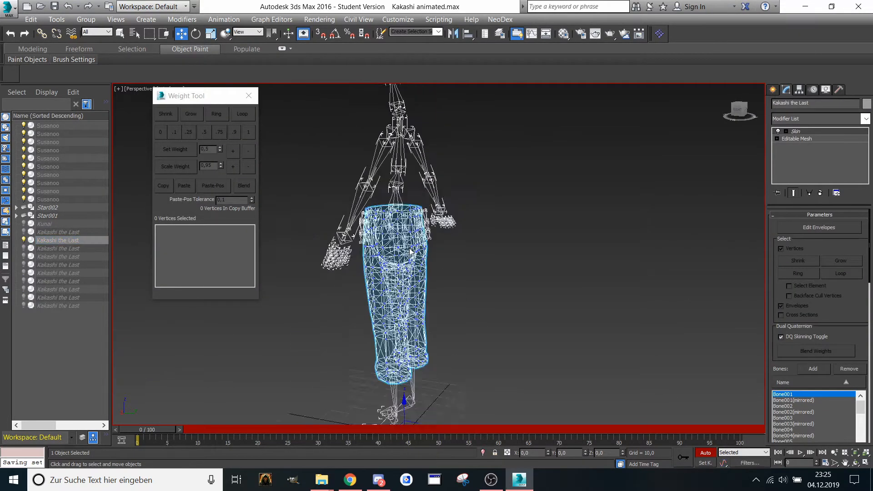
pyautogui.scroll(4, 397, 282)
pyautogui.scroll(-4, 398, 283)
pyautogui.moveTo(739, 110); pyautogui.dragTo(763, 112)
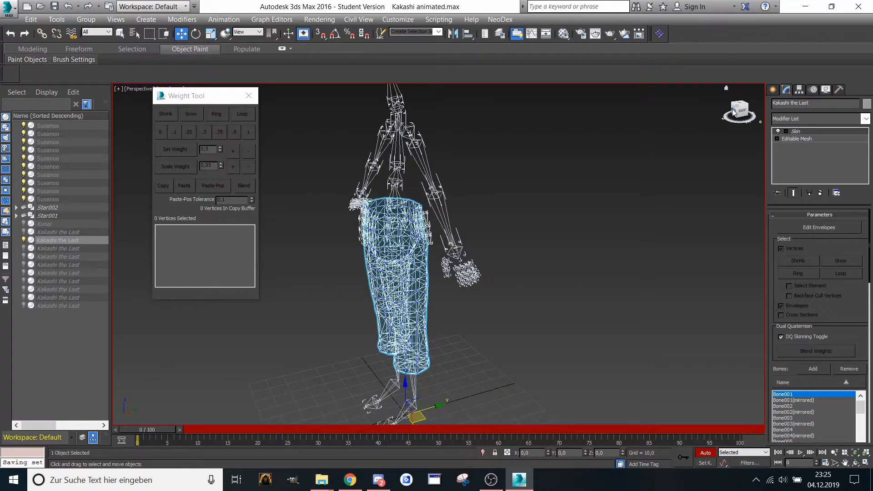
pyautogui.click(735, 111)
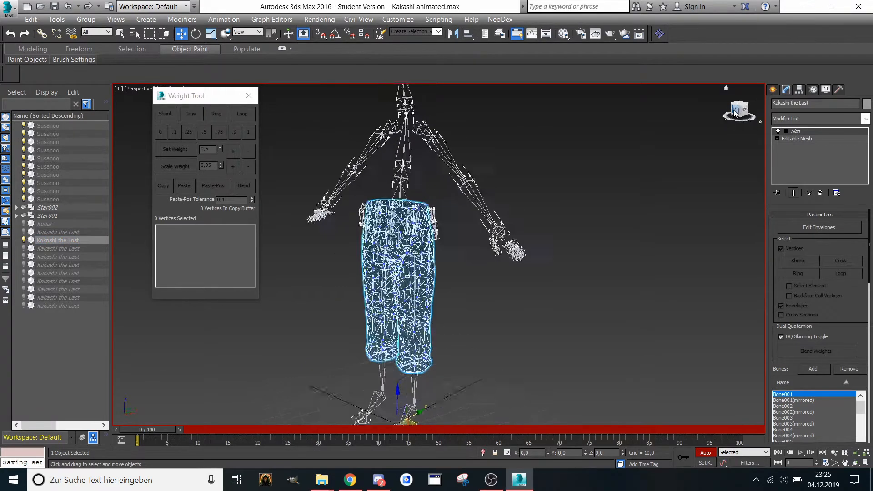
pyautogui.click(798, 228)
pyautogui.scroll(6, 471, 209)
pyautogui.moveTo(523, 162); pyautogui.dragTo(522, 99, button='middle')
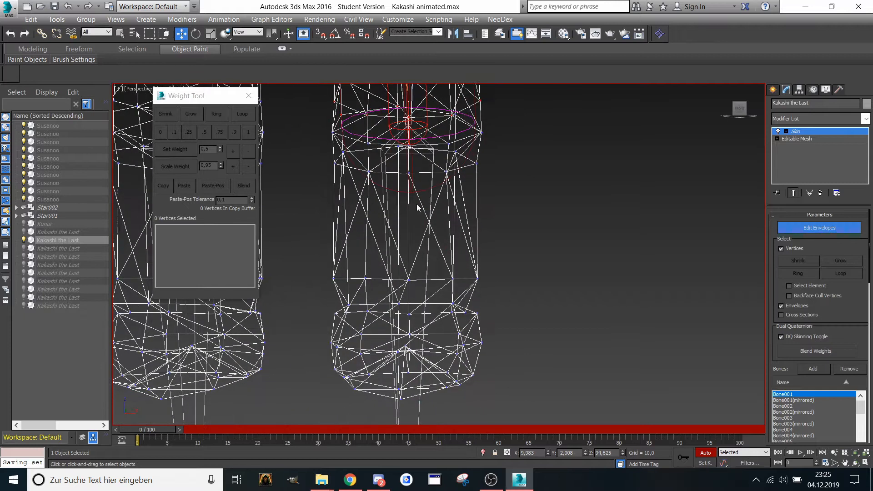
pyautogui.click(407, 206)
pyautogui.scroll(-3, 408, 206)
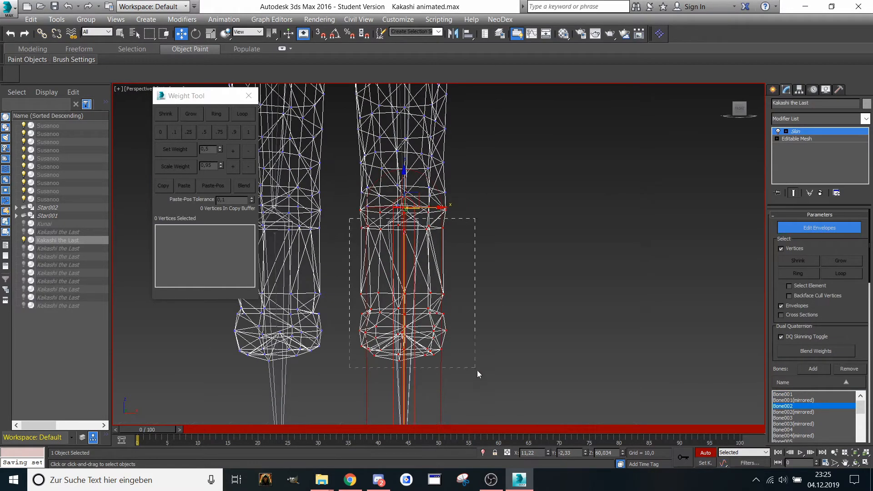
pyautogui.moveTo(477, 370); pyautogui.dragTo(479, 373)
pyautogui.click(247, 132)
# - Select the knee ring's vertices on that leg, weight them 1 to Bone002 and set 0.5 for Bone001
pyautogui.scroll(3, 465, 223)
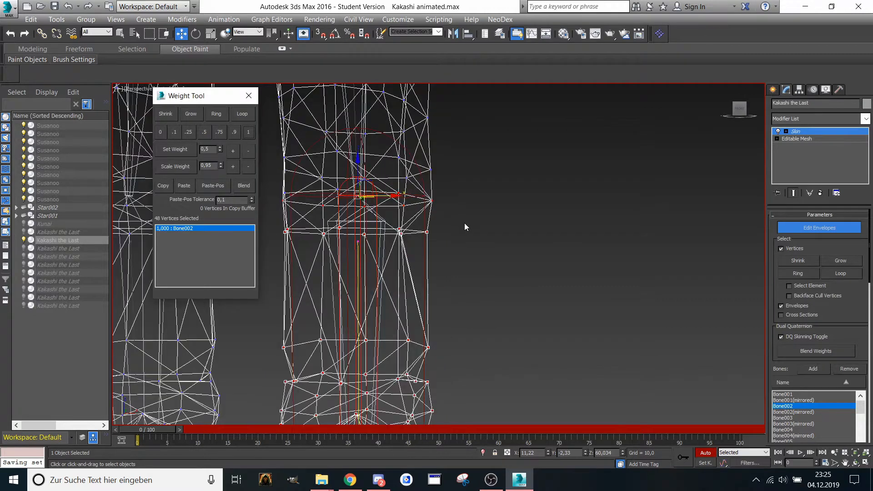
pyautogui.moveTo(465, 226); pyautogui.dragTo(478, 261, button='middle')
pyautogui.moveTo(318, 239); pyautogui.dragTo(506, 261)
pyautogui.click(251, 131)
pyautogui.moveTo(398, 140); pyautogui.dragTo(395, 170, button='middle')
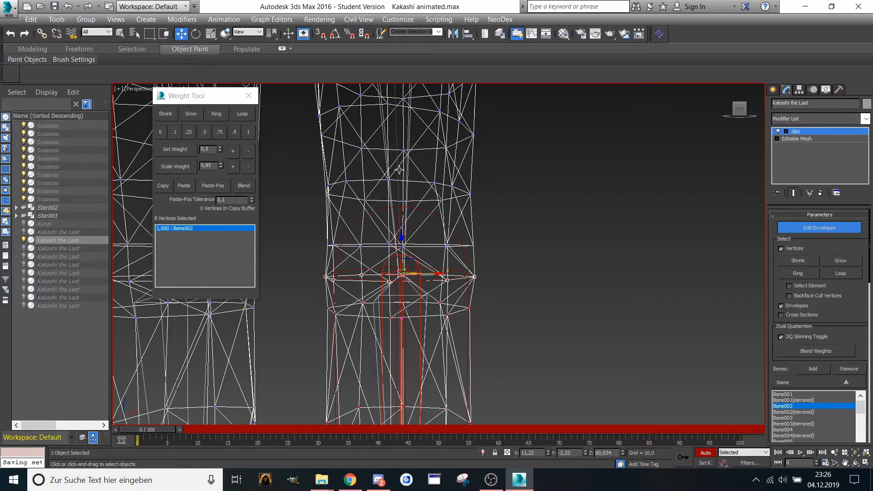
pyautogui.click(399, 170)
pyautogui.click(204, 132)
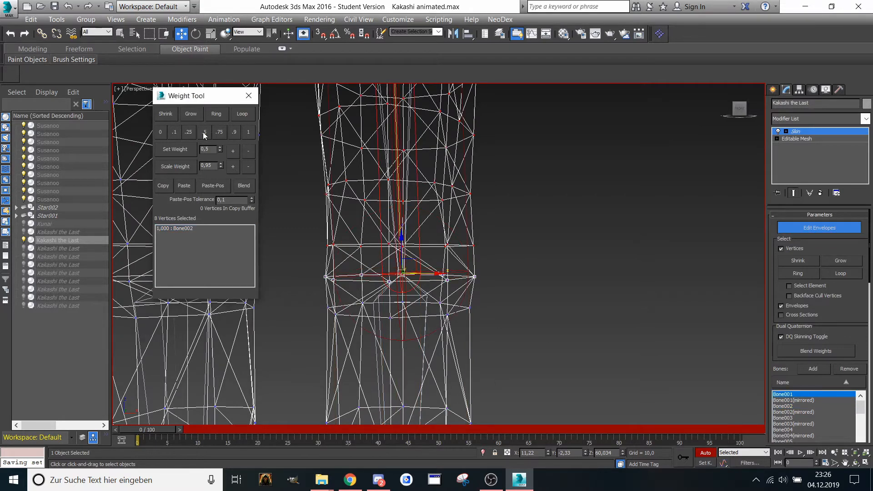
pyautogui.click(204, 132)
# - Compare the Bone002 and Bone001 envelopes around the knee and along the thigh
pyautogui.moveTo(456, 233); pyautogui.dragTo(451, 225, button='middle')
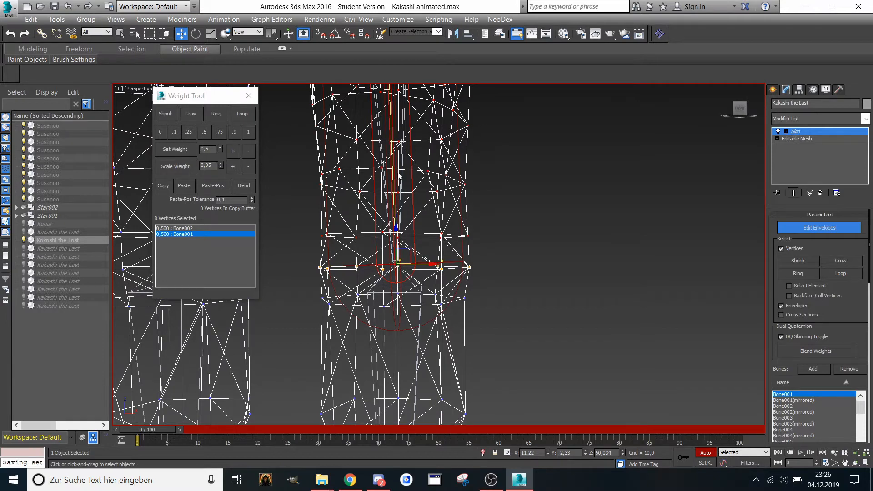
pyautogui.moveTo(380, 254); pyautogui.dragTo(335, 214, button='middle')
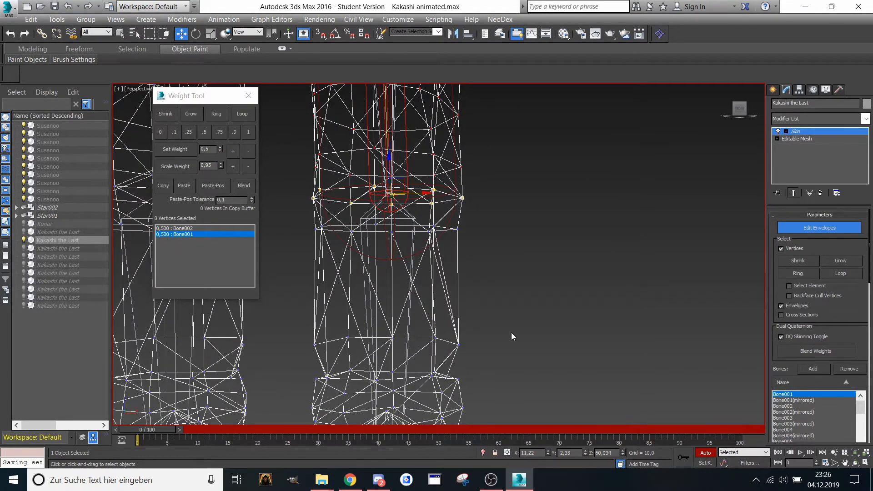
pyautogui.moveTo(511, 332); pyautogui.dragTo(399, 325, button='middle')
pyautogui.click(403, 287)
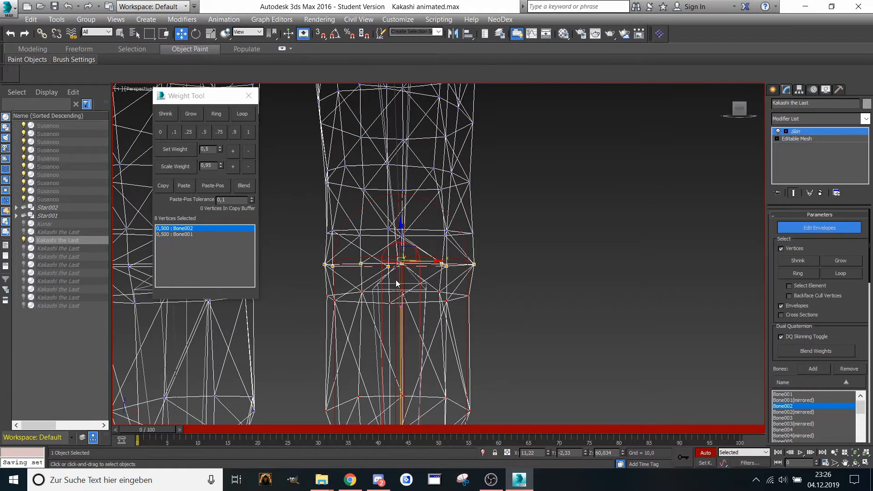
pyautogui.click(398, 177)
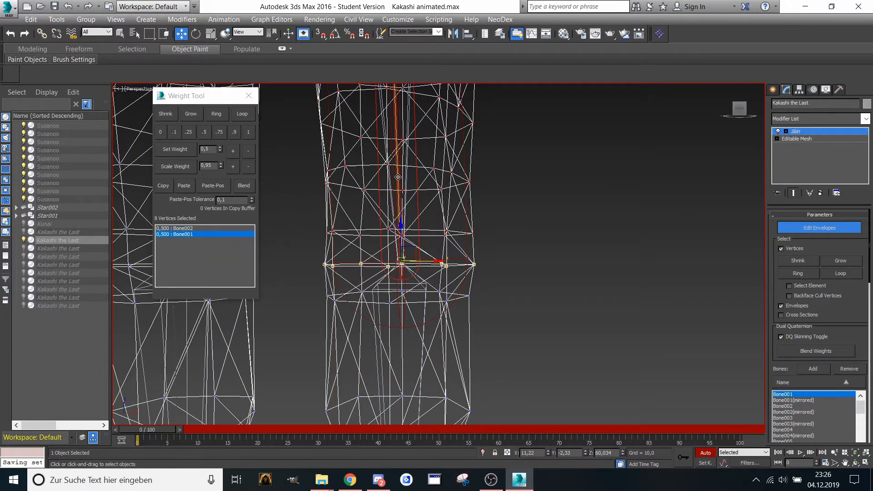
pyautogui.scroll(-5, 398, 177)
pyautogui.scroll(2, 390, 223)
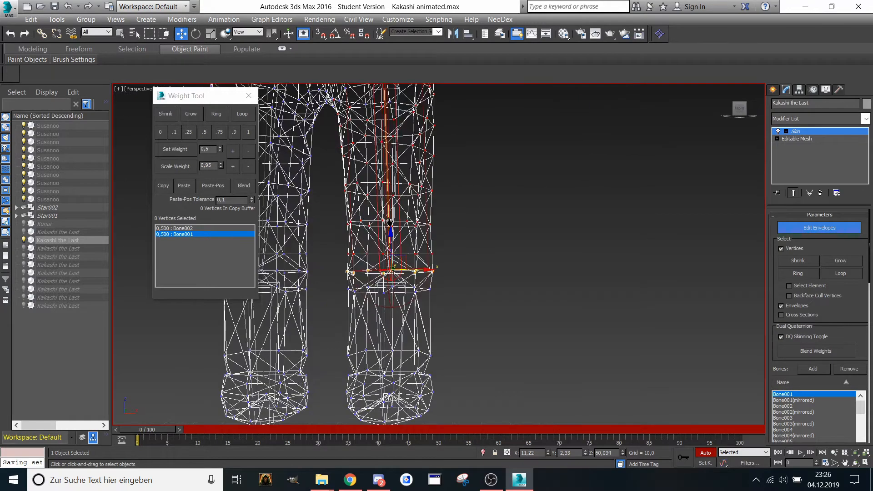
pyautogui.scroll(4, 390, 222)
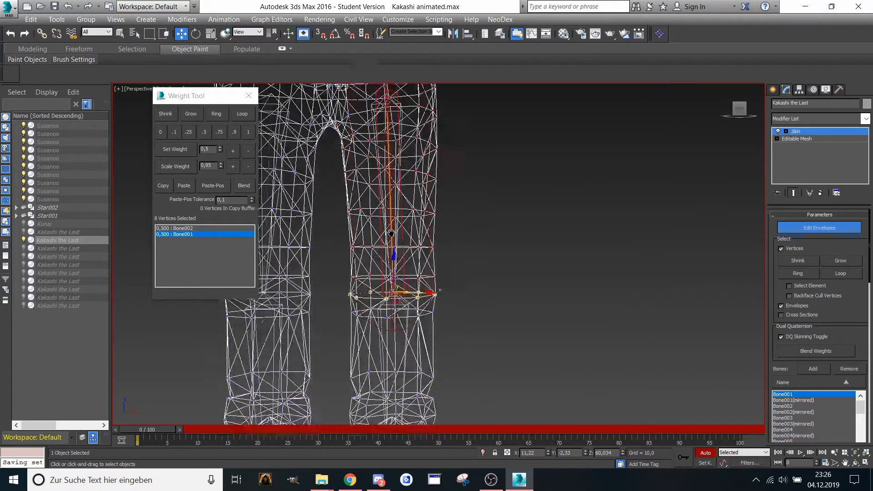
pyautogui.moveTo(391, 233); pyautogui.dragTo(396, 203, button='middle')
pyautogui.scroll(3, 402, 278)
pyautogui.moveTo(403, 278); pyautogui.dragTo(404, 300, button='middle')
pyautogui.scroll(-3, 404, 299)
pyautogui.moveTo(412, 246); pyautogui.dragTo(413, 252, button='middle')
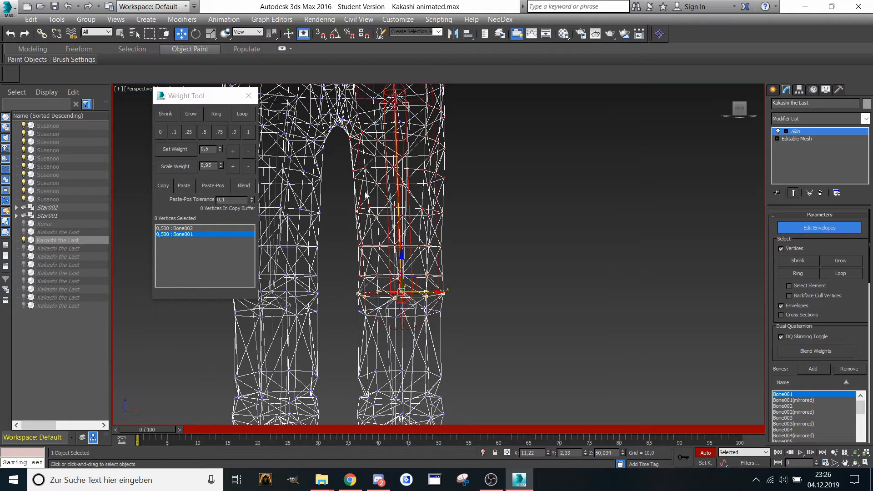
# - Select the lower thigh vertices above the knee ring and examine their Bone001 weighting near the joint
pyautogui.moveTo(341, 182); pyautogui.dragTo(484, 285)
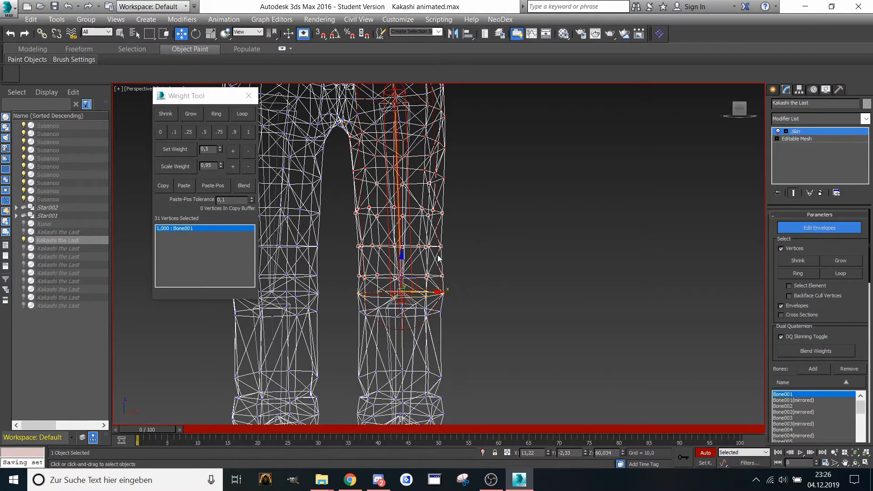
pyautogui.moveTo(359, 188); pyautogui.dragTo(348, 264, button='middle')
pyautogui.scroll(3, 358, 210)
pyautogui.moveTo(365, 322); pyautogui.dragTo(370, 196, button='middle')
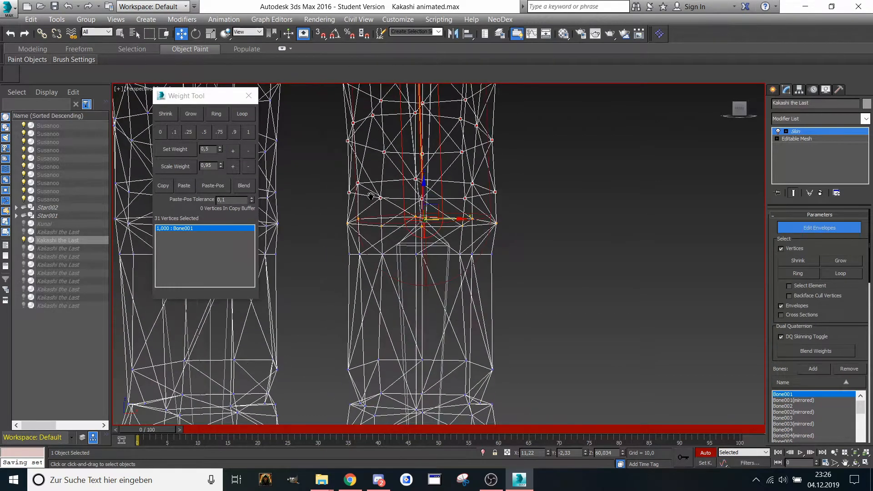
pyautogui.scroll(5, 364, 279)
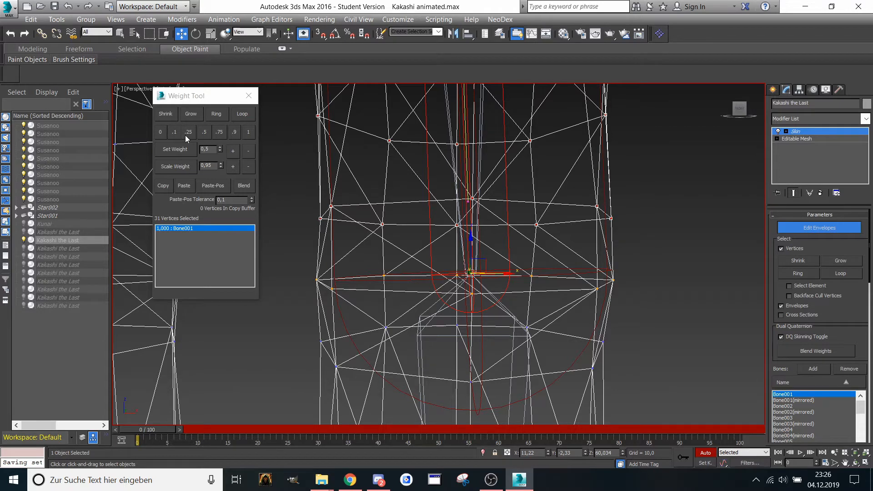
pyautogui.scroll(5, 524, 170)
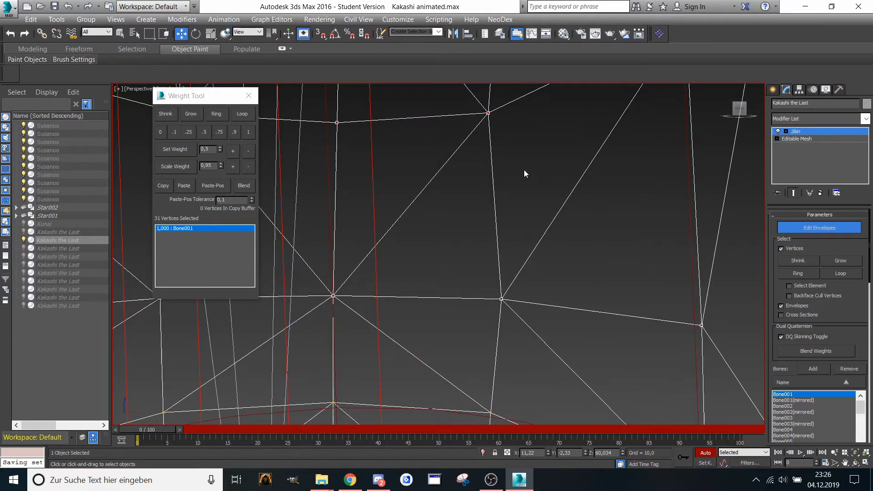
pyautogui.scroll(-5, 524, 170)
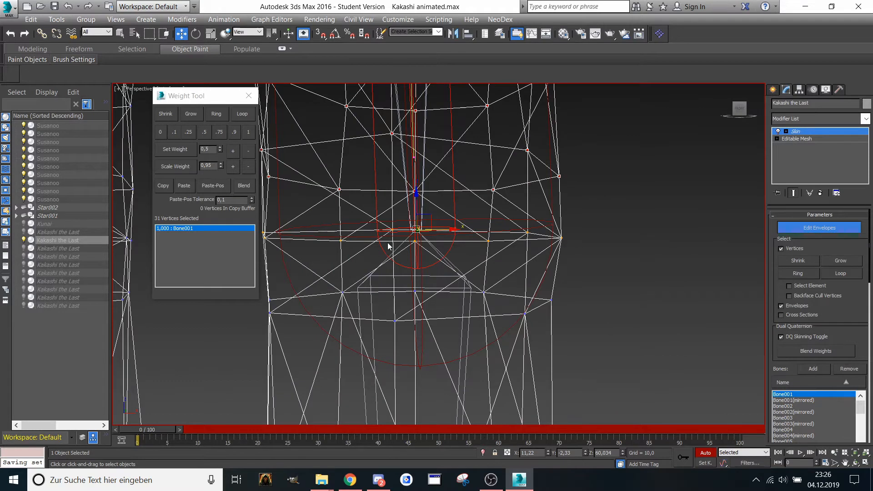
pyautogui.scroll(-4, 388, 242)
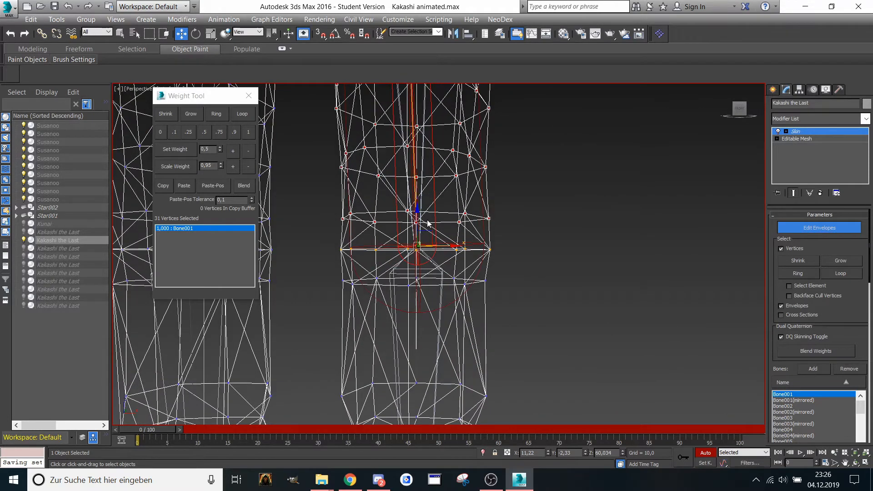
pyautogui.scroll(-3, 428, 223)
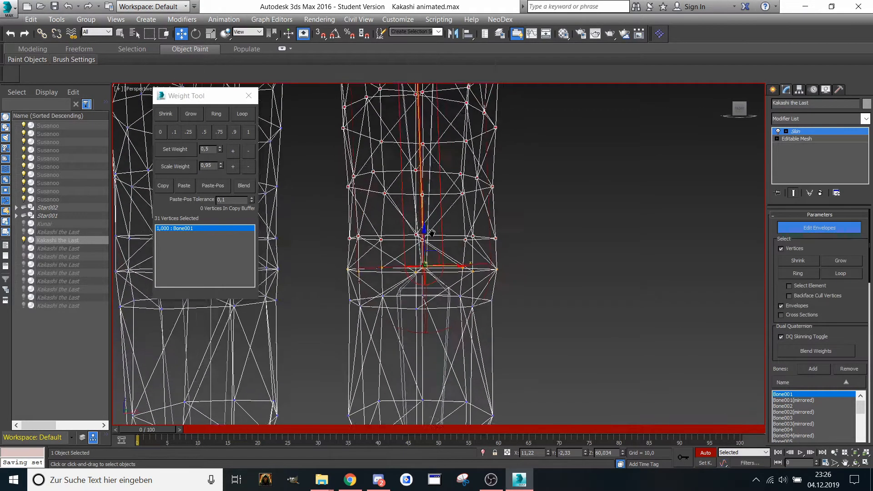
pyautogui.scroll(3, 434, 246)
pyautogui.scroll(2, 434, 245)
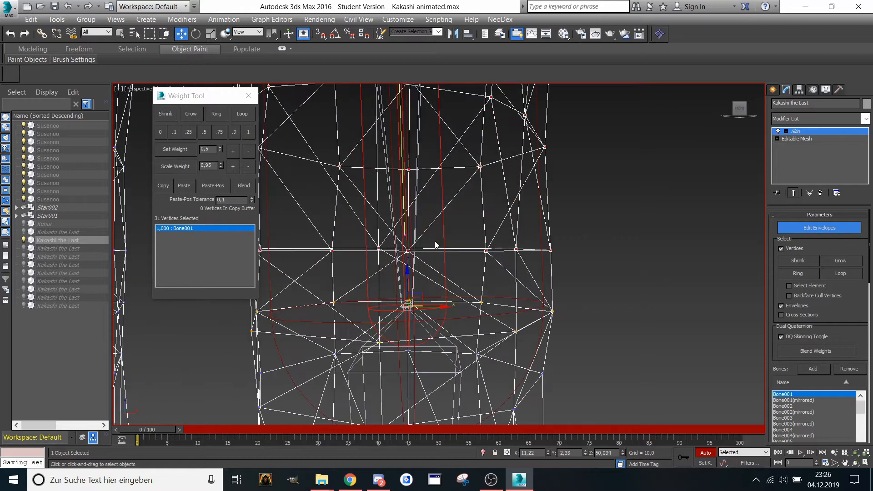
pyautogui.scroll(-2, 435, 245)
pyautogui.moveTo(436, 245); pyautogui.dragTo(443, 275, button='middle')
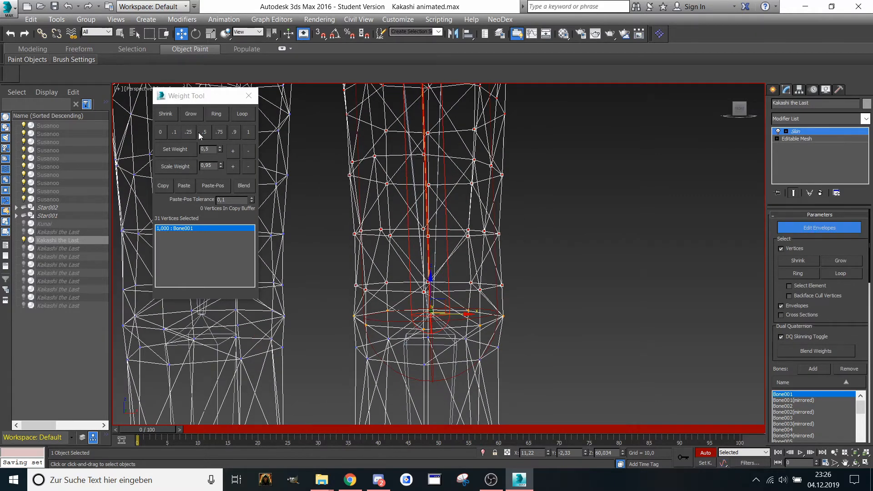
# - Examine the trouser vertices and bones from the thigh up to the waistband and back down to the knee
pyautogui.moveTo(394, 126); pyautogui.dragTo(403, 177, button='middle')
pyautogui.scroll(3, 404, 177)
pyautogui.scroll(-3, 401, 192)
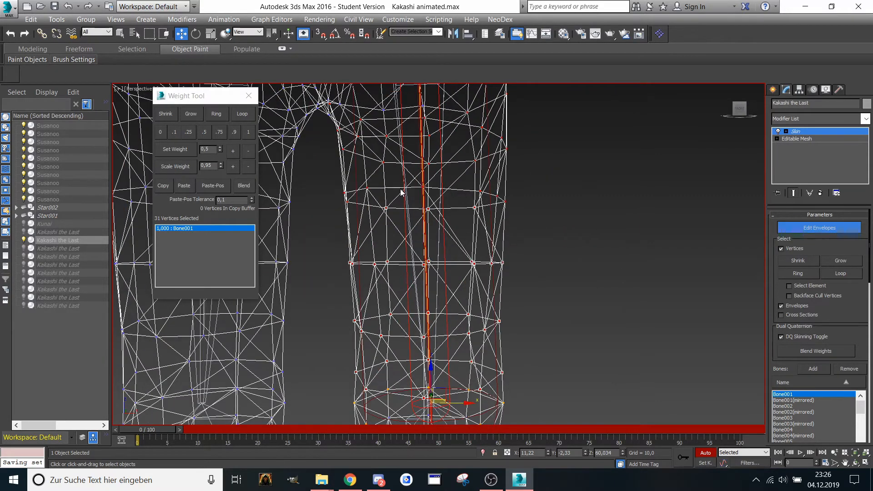
pyautogui.scroll(-3, 398, 189)
pyautogui.scroll(5, 394, 184)
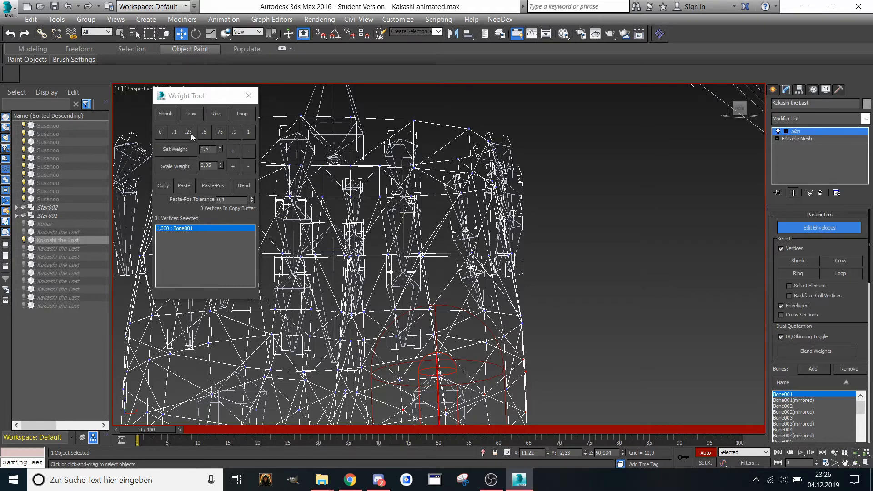
pyautogui.scroll(-4, 503, 271)
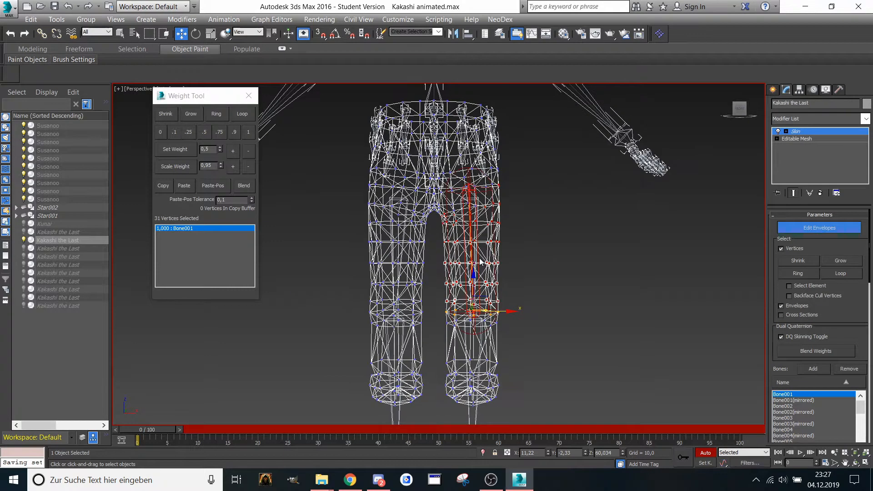
pyautogui.scroll(4, 481, 264)
pyautogui.moveTo(481, 263); pyautogui.dragTo(470, 194, button='middle')
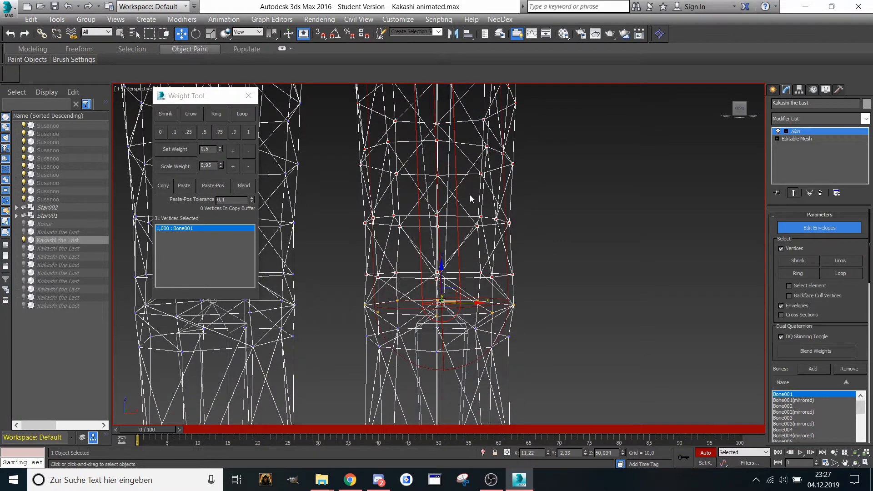
pyautogui.scroll(-4, 503, 203)
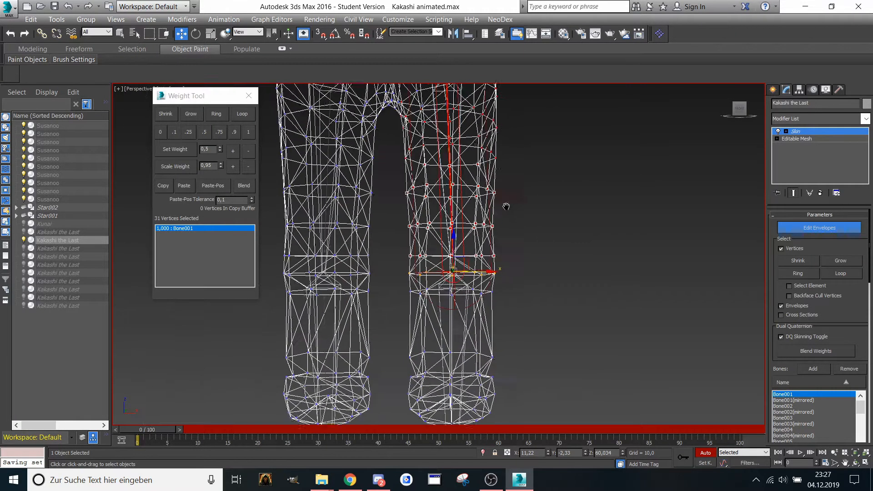
pyautogui.scroll(4, 505, 207)
pyautogui.moveTo(506, 207); pyautogui.dragTo(513, 228, button='middle')
pyautogui.scroll(-3, 514, 228)
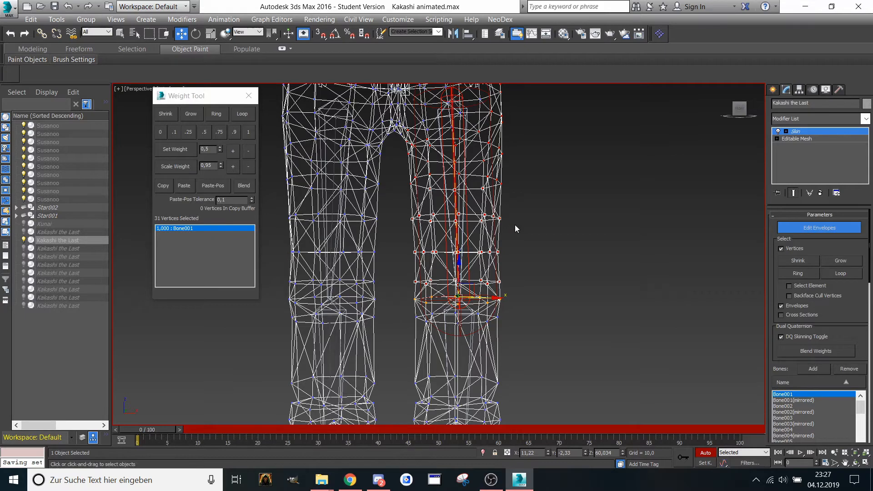
# - Examine the trouser vertices around the upper end of Bone001, from the upper thigh to the crotch and hips
pyautogui.scroll(3, 483, 216)
pyautogui.scroll(-4, 483, 215)
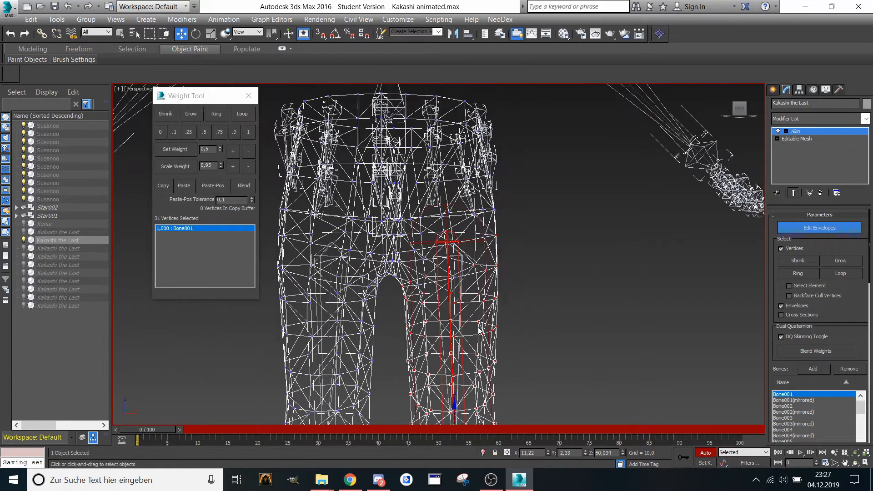
pyautogui.scroll(4, 431, 299)
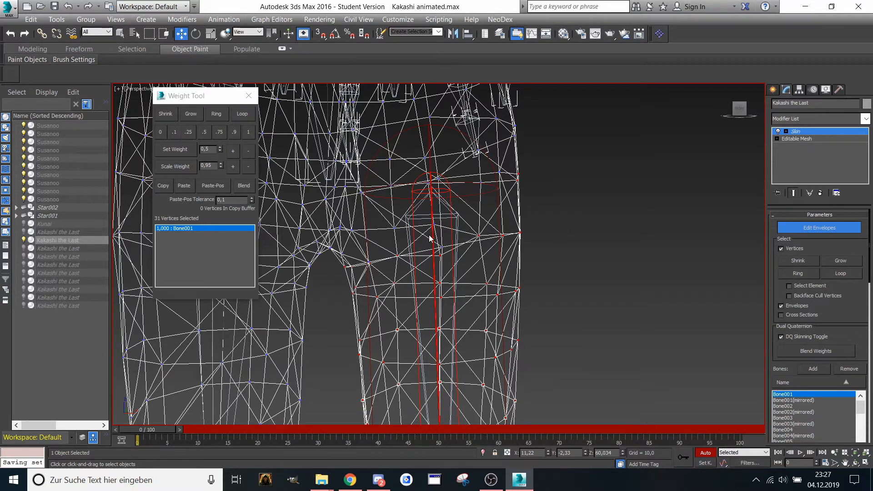
pyautogui.moveTo(426, 232); pyautogui.dragTo(434, 297, button='middle')
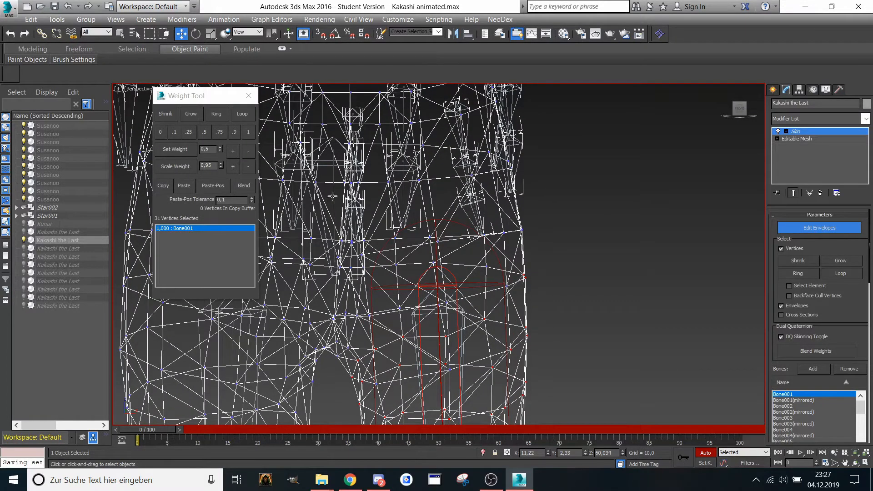
pyautogui.moveTo(332, 196); pyautogui.dragTo(325, 178, button='middle')
pyautogui.scroll(-2, 325, 178)
pyautogui.scroll(2, 326, 178)
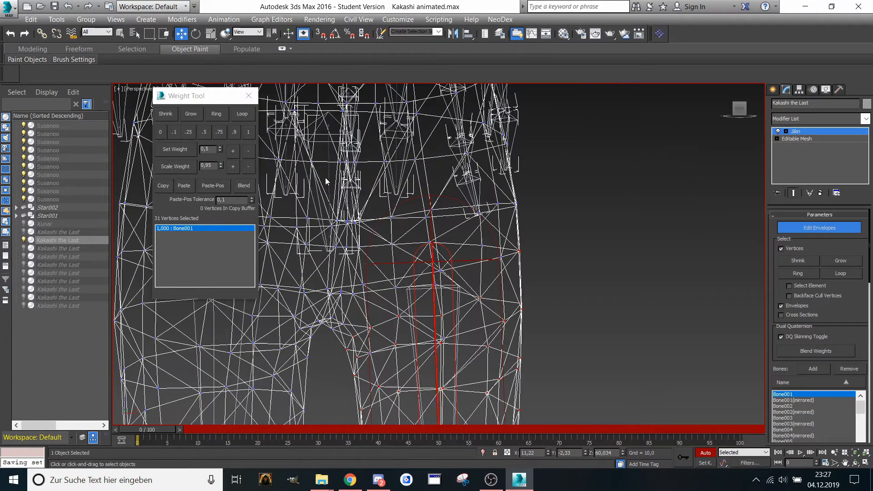
pyautogui.scroll(-3, 326, 177)
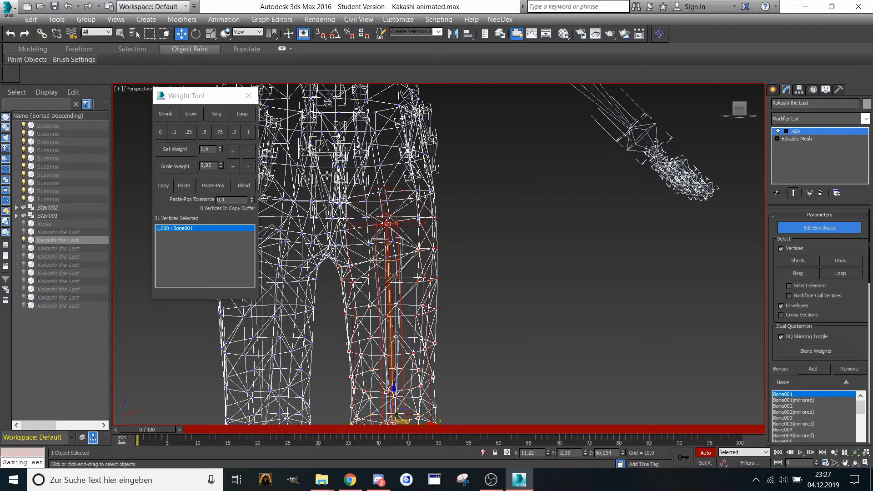
# - Examine the selected lower thigh vertices and the Bone001 envelope along the whole leg down to the knee and trouser hem
pyautogui.moveTo(505, 331); pyautogui.dragTo(545, 264, button='middle')
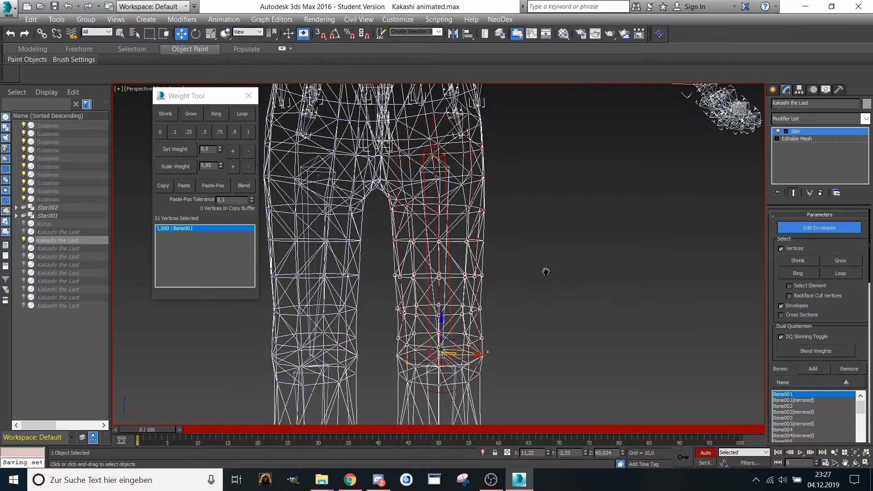
pyautogui.moveTo(740, 110)
pyautogui.mouseDown()
pyautogui.moveTo(704, 112)
pyautogui.moveTo(739, 108)
pyautogui.mouseUp()
pyautogui.click(739, 108)
pyautogui.moveTo(551, 270); pyautogui.dragTo(563, 208, button='middle')
pyautogui.scroll(3, 563, 206)
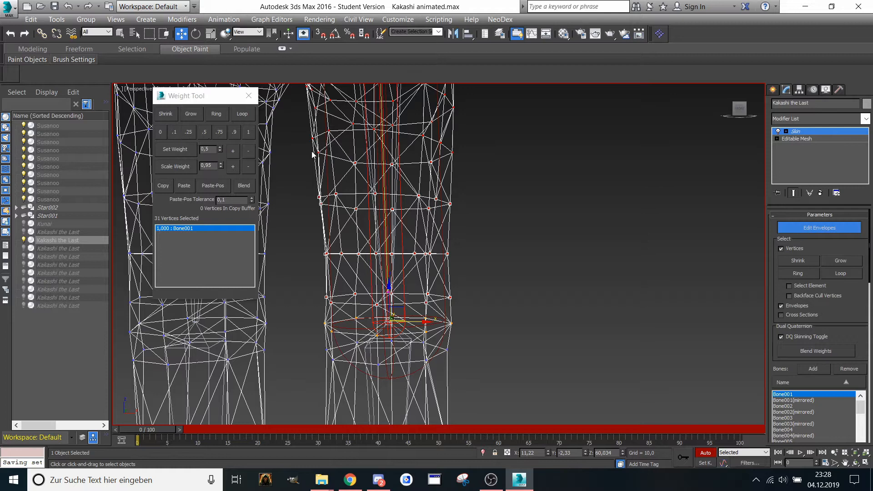
pyautogui.moveTo(320, 160); pyautogui.dragTo(332, 183, button='middle')
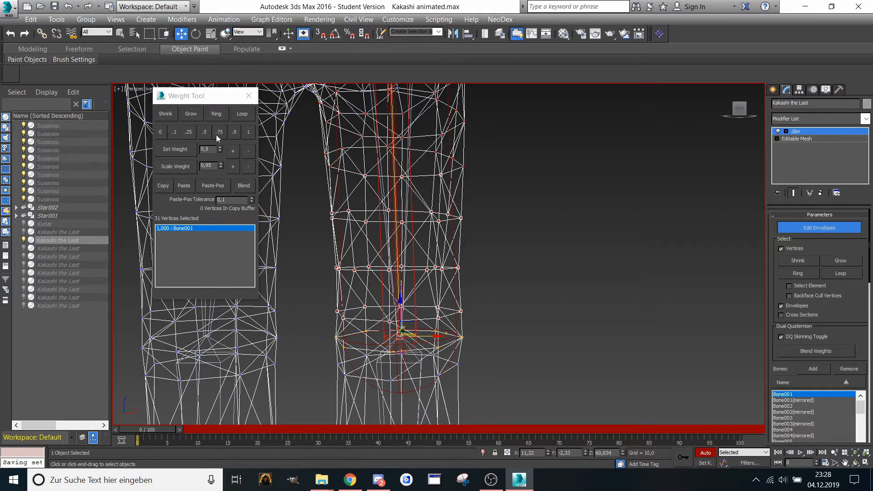
pyautogui.scroll(-4, 439, 187)
pyautogui.moveTo(439, 186); pyautogui.dragTo(444, 163, button='middle')
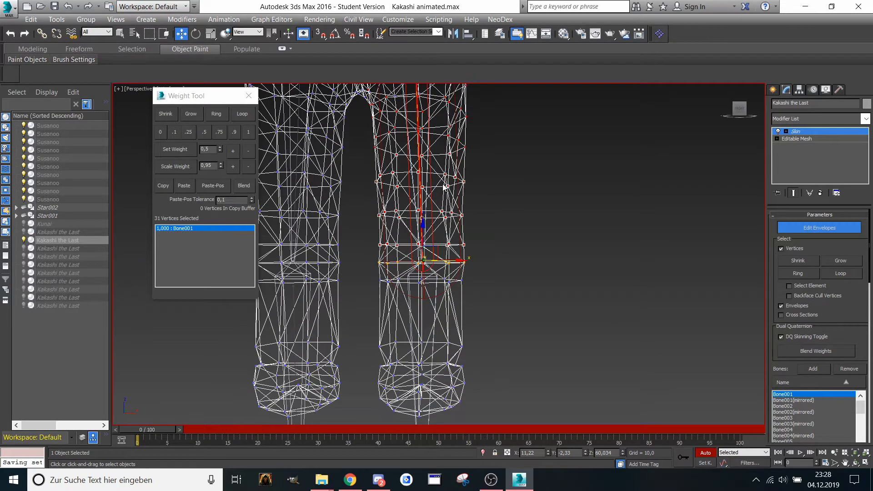
pyautogui.scroll(3, 444, 185)
pyautogui.scroll(-3, 446, 190)
pyautogui.moveTo(451, 197); pyautogui.dragTo(455, 252, button='middle')
pyautogui.scroll(-5, 446, 213)
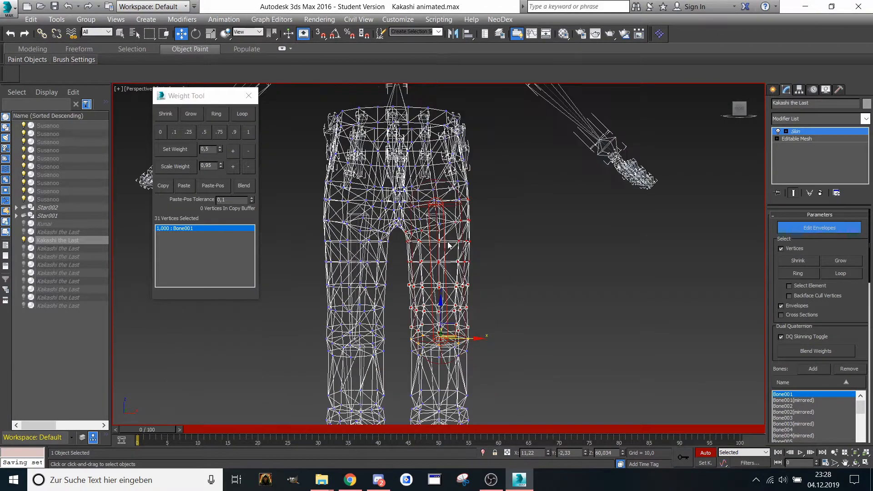
pyautogui.scroll(6, 449, 246)
pyautogui.scroll(-3, 444, 230)
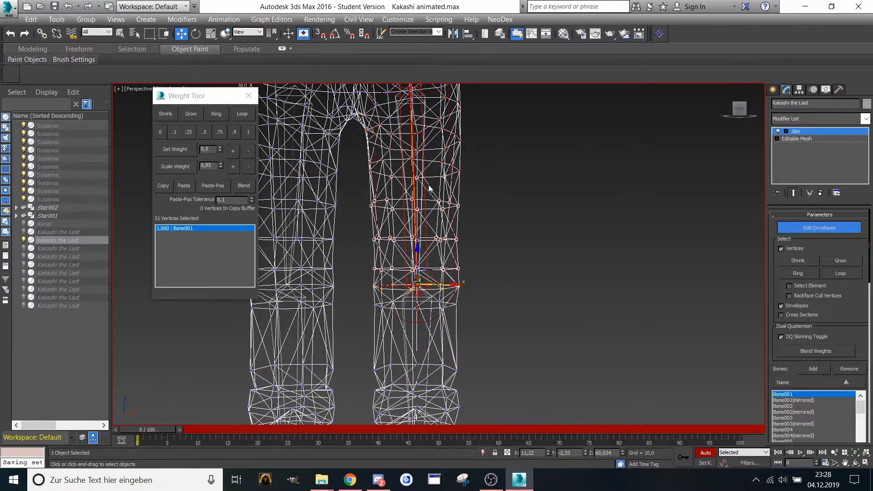
pyautogui.moveTo(429, 188); pyautogui.dragTo(438, 260, button='middle')
pyautogui.scroll(4, 437, 226)
pyautogui.moveTo(436, 226); pyautogui.dragTo(430, 195, button='middle')
pyautogui.scroll(-4, 435, 203)
pyautogui.moveTo(405, 319); pyautogui.dragTo(409, 292, button='middle')
pyautogui.scroll(3, 408, 249)
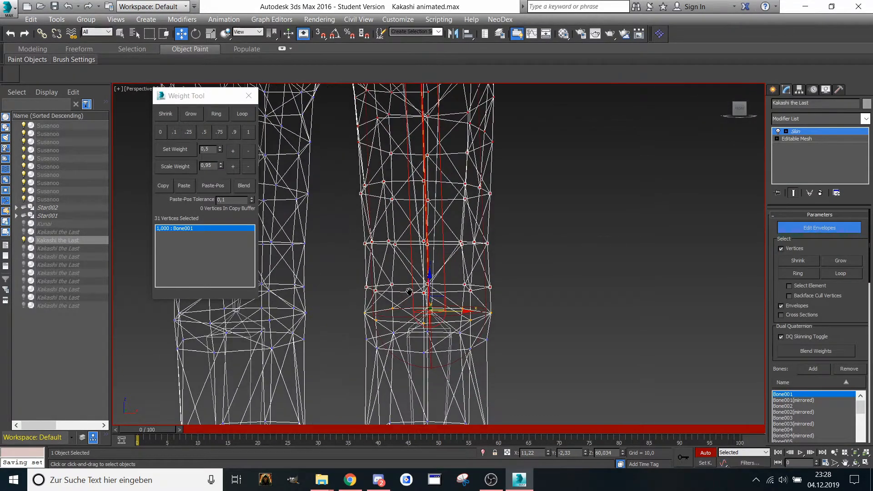
pyautogui.scroll(-2, 409, 292)
pyautogui.scroll(3, 512, 238)
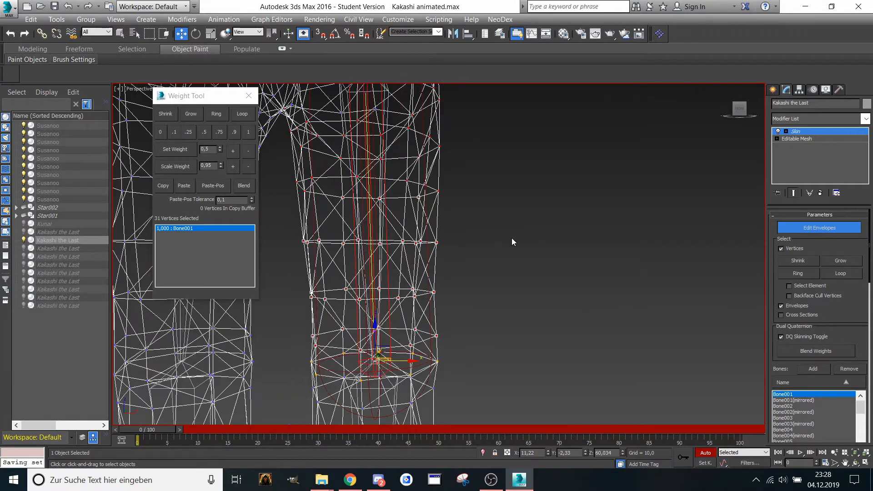
# - Weight the selected lower thigh vertices and the thigh rows above them, up to just below the crotch, 1 to Bone001
pyautogui.moveTo(511, 238); pyautogui.dragTo(528, 203, button='middle')
pyautogui.click(245, 132)
pyautogui.moveTo(480, 159); pyautogui.dragTo(537, 301, button='middle')
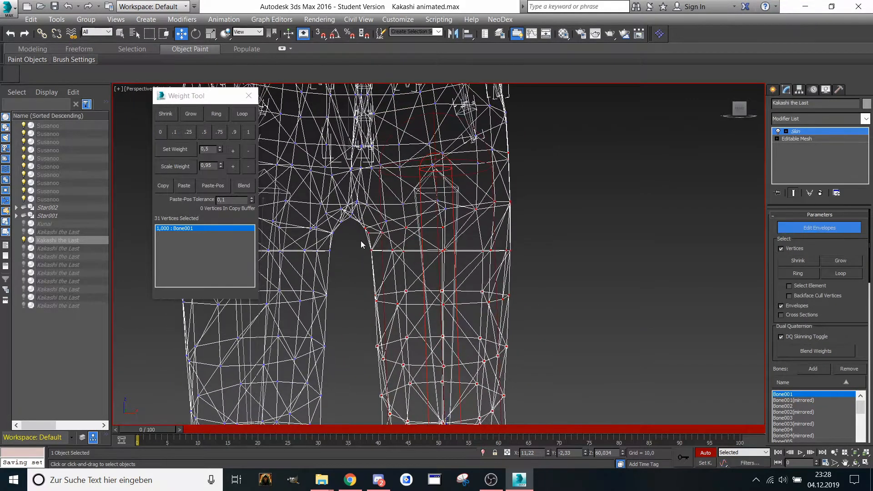
pyautogui.moveTo(361, 244); pyautogui.dragTo(538, 332)
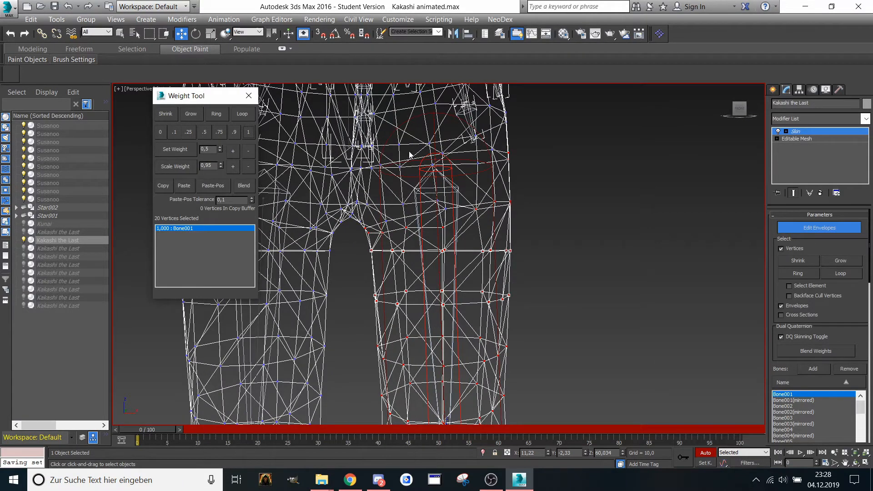
pyautogui.scroll(3, 410, 152)
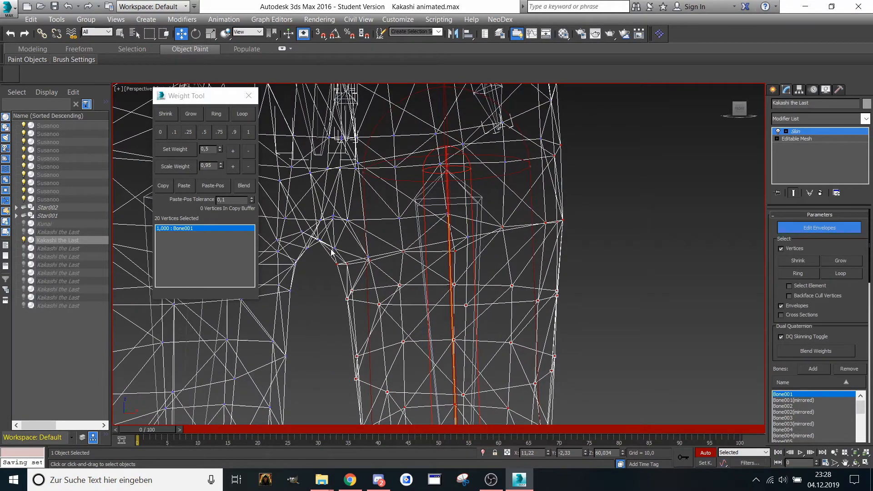
pyautogui.moveTo(332, 250); pyautogui.dragTo(597, 316)
pyautogui.click(246, 130)
# - Select the next row of upper thigh vertices near the top of Bone001 and weight it 1 to Bone001
pyautogui.moveTo(405, 187); pyautogui.dragTo(405, 192, button='middle')
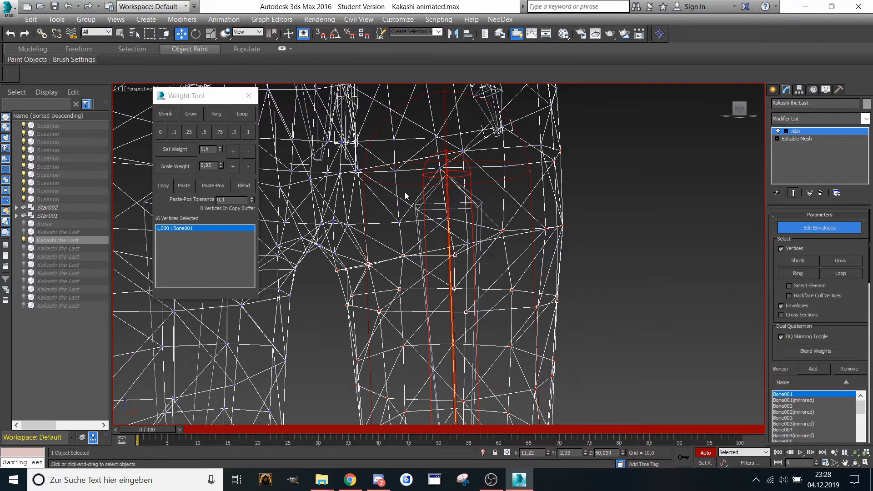
pyautogui.moveTo(392, 206); pyautogui.dragTo(468, 239)
pyautogui.moveTo(608, 262); pyautogui.dragTo(608, 263)
pyautogui.moveTo(376, 207); pyautogui.dragTo(459, 220, button='middle')
pyautogui.scroll(2, 430, 241)
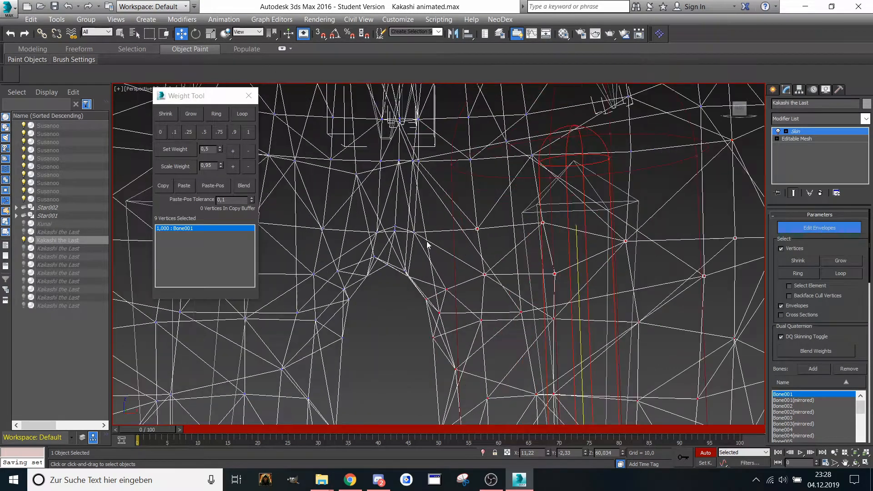
pyautogui.scroll(2, 408, 220)
pyautogui.moveTo(422, 265); pyautogui.dragTo(433, 275)
pyautogui.moveTo(432, 273); pyautogui.dragTo(383, 277, button='middle')
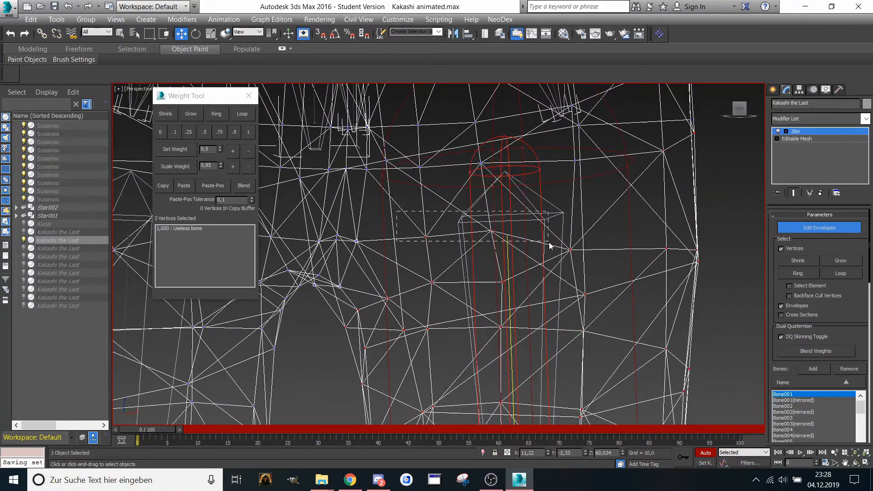
pyautogui.moveTo(550, 244); pyautogui.dragTo(548, 243)
pyautogui.scroll(-4, 546, 244)
pyautogui.moveTo(544, 245); pyautogui.dragTo(495, 236, button='middle')
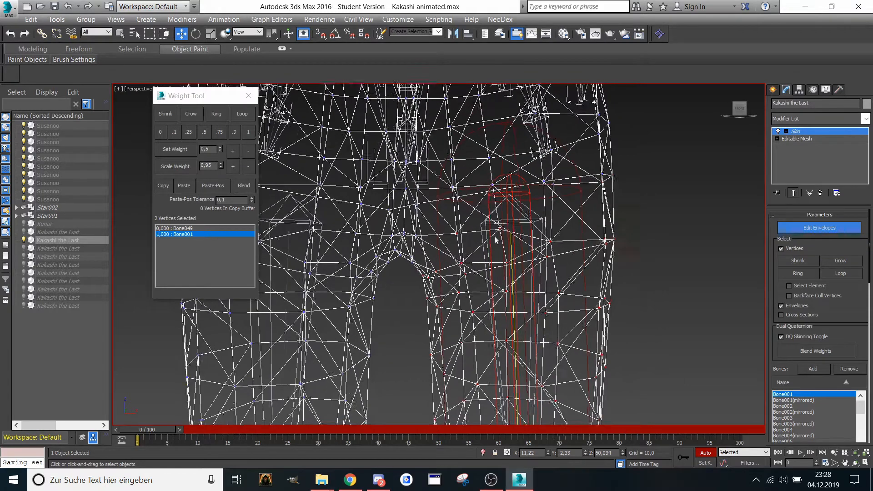
pyautogui.scroll(5, 425, 249)
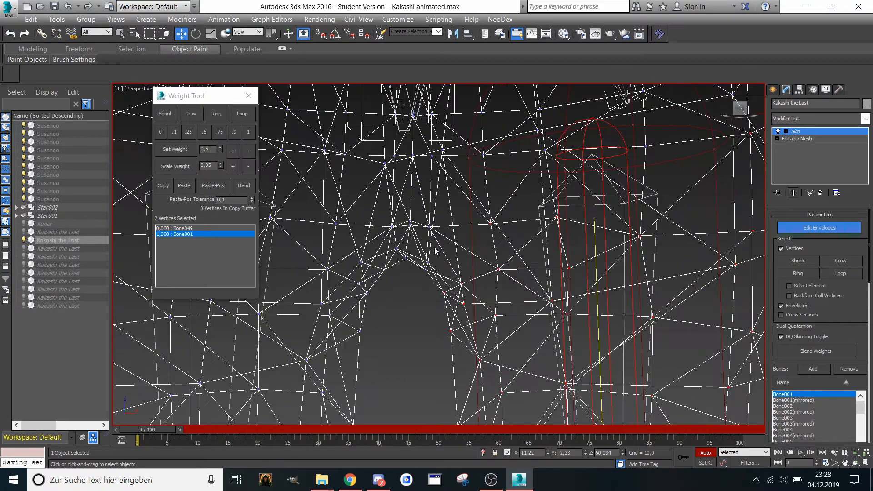
# - Select the crotch vertices together with that leg's rows around the hip joint and weight them 1 to Bone001
pyautogui.scroll(-4, 435, 247)
pyautogui.click(434, 246)
pyautogui.scroll(5, 473, 212)
pyautogui.moveTo(473, 212)
pyautogui.mouseDown(button='middle')
pyautogui.moveTo(458, 203)
pyautogui.moveTo(467, 221)
pyautogui.moveTo(463, 215)
pyautogui.mouseUp(button='middle')
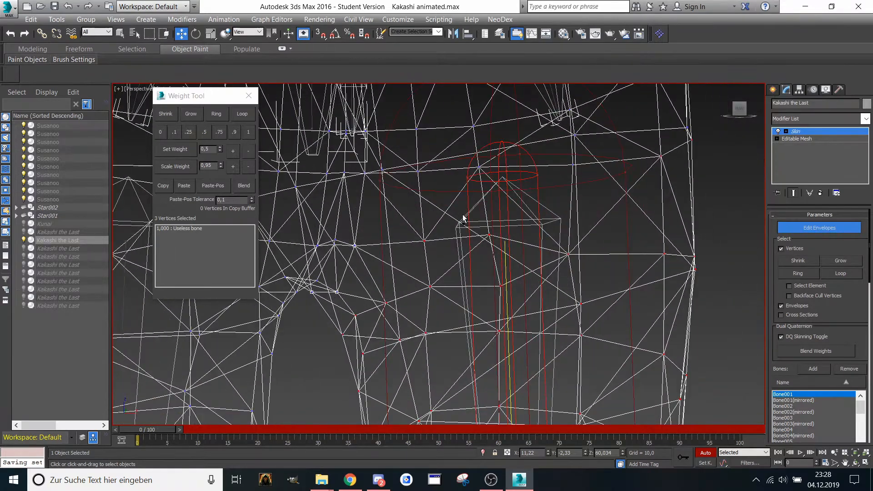
pyautogui.moveTo(399, 223); pyautogui.dragTo(508, 256)
pyautogui.scroll(-3, 509, 255)
pyautogui.moveTo(509, 255); pyautogui.dragTo(415, 212, button='middle')
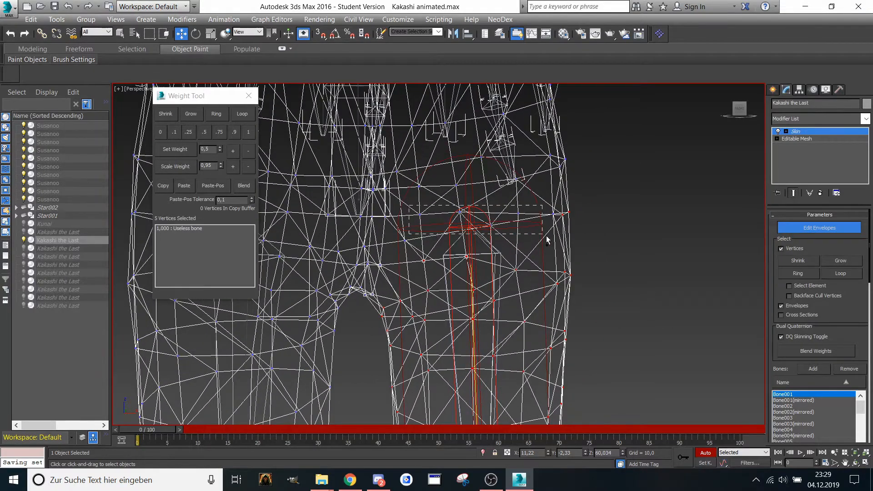
pyautogui.moveTo(547, 236); pyautogui.dragTo(584, 245)
pyautogui.keyDown('ctrl'); pyautogui.moveTo(394, 233); pyautogui.dragTo(424, 256); pyautogui.keyUp('ctrl')
pyautogui.moveTo(424, 256); pyautogui.dragTo(485, 247, button='middle')
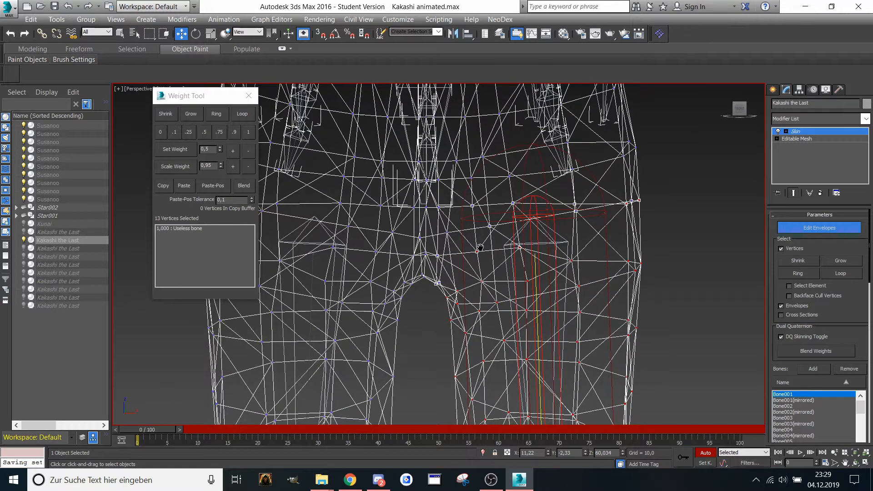
pyautogui.keyDown('ctrl'); pyautogui.click(447, 232); pyautogui.keyUp('ctrl')
pyautogui.click(249, 132)
# - Choose the Useless bone and set its weight to 0.5 for the selected crotch and hip joint vertices
pyautogui.scroll(5, 423, 172)
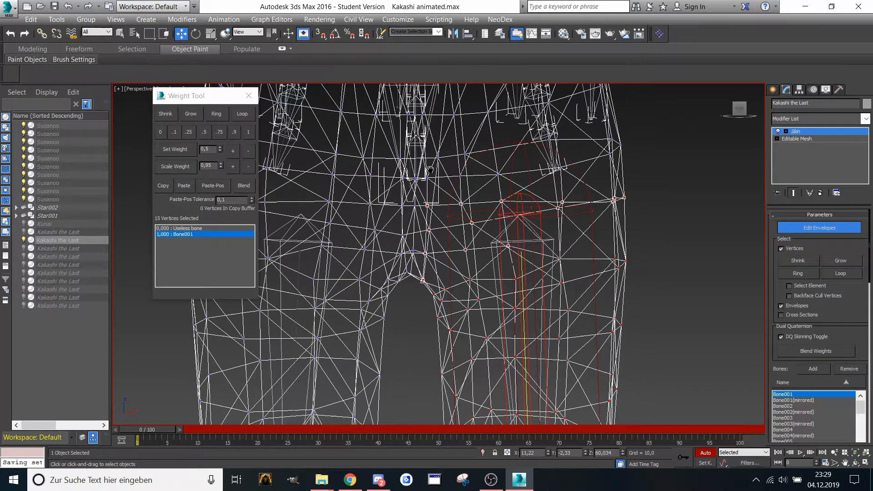
pyautogui.moveTo(411, 174); pyautogui.dragTo(313, 172, button='middle')
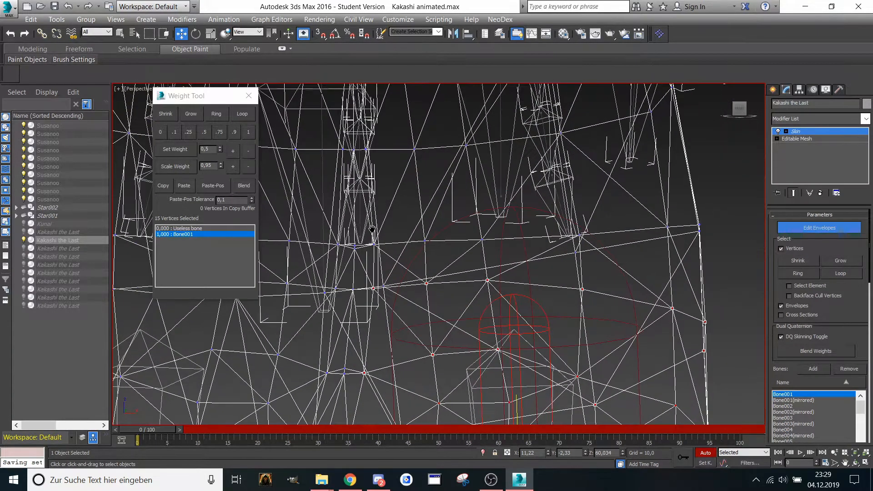
pyautogui.click(320, 170)
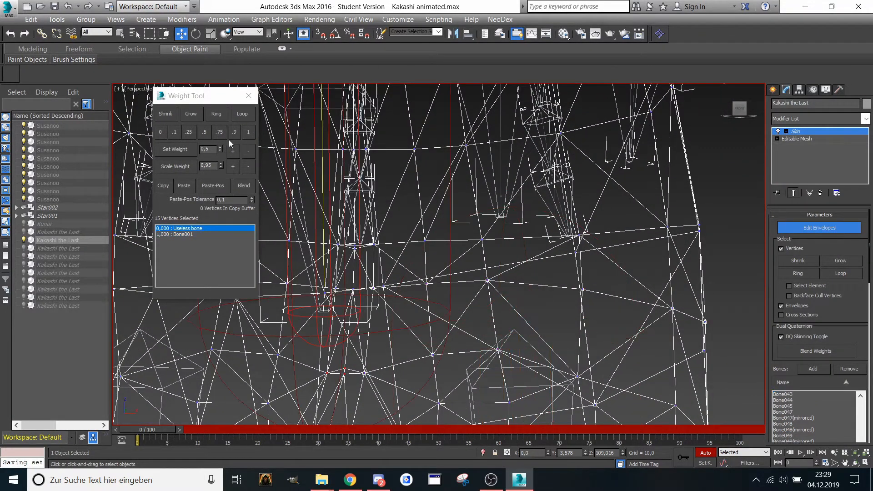
pyautogui.click(204, 132)
pyautogui.scroll(-5, 382, 218)
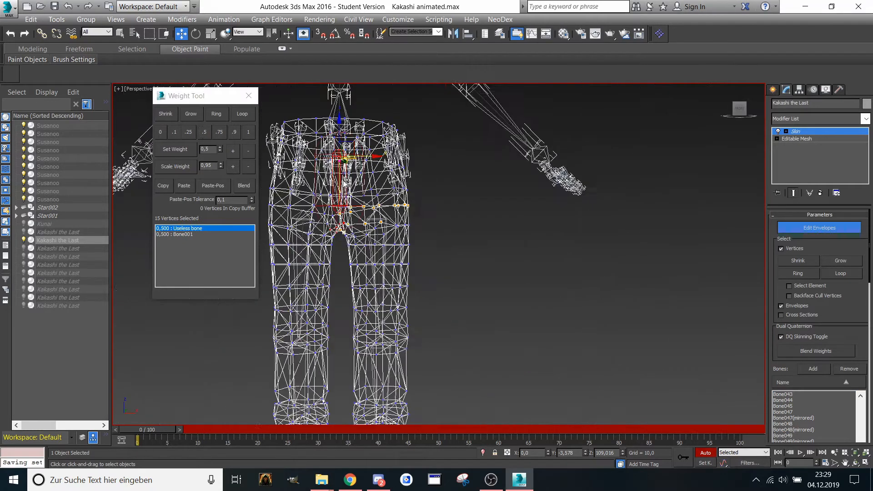
# - Select Bone002(mirrored) on the opposite leg and weight all trouser vertices below the knee ring 1 to it
pyautogui.scroll(2, 382, 218)
pyautogui.scroll(-3, 386, 225)
pyautogui.moveTo(394, 229); pyautogui.dragTo(411, 178, button='middle')
pyautogui.scroll(3, 362, 299)
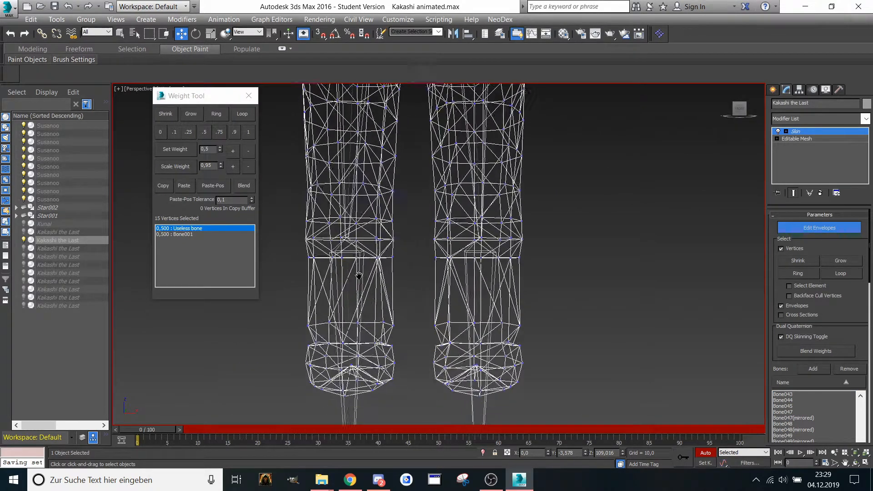
pyautogui.moveTo(358, 293); pyautogui.dragTo(373, 248, button='middle')
pyautogui.click(364, 253)
pyautogui.moveTo(319, 219); pyautogui.dragTo(334, 226, button='middle')
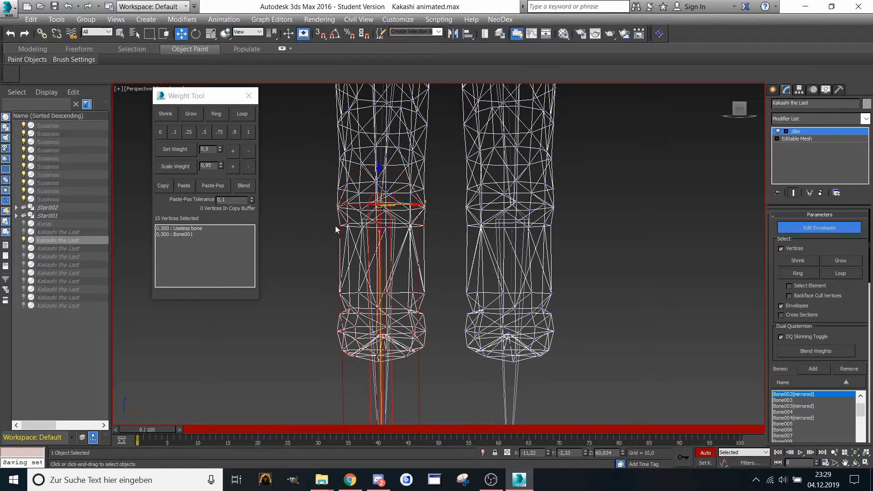
pyautogui.moveTo(320, 214); pyautogui.dragTo(438, 376)
pyautogui.click(249, 132)
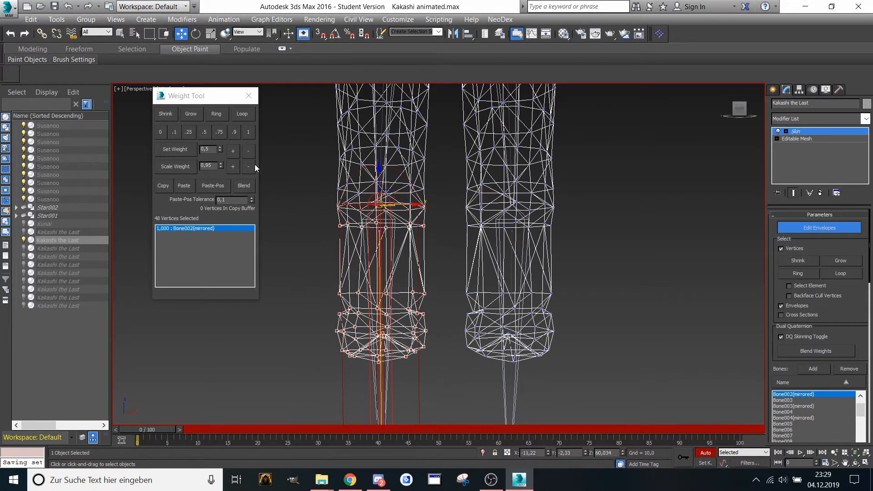
pyautogui.scroll(4, 369, 182)
pyautogui.moveTo(370, 182); pyautogui.dragTo(368, 194, button='middle')
pyautogui.scroll(-2, 367, 186)
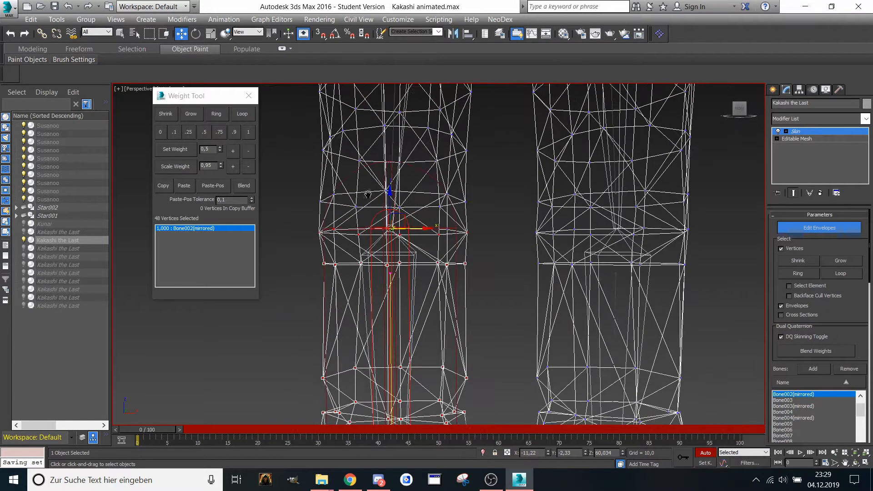
# - Select the opposite leg's knee ring vertices, weight them 1 to Bone002(mirrored) and set 0.5 for Bone001(mirrored)
pyautogui.moveTo(383, 247); pyautogui.dragTo(475, 251)
pyautogui.click(248, 132)
pyautogui.click(394, 135)
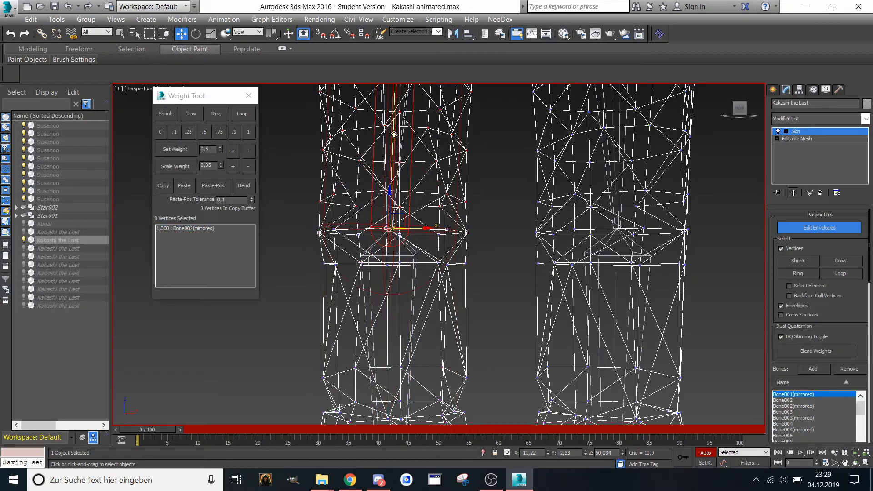
pyautogui.click(205, 131)
pyautogui.moveTo(368, 144); pyautogui.dragTo(374, 185, button='middle')
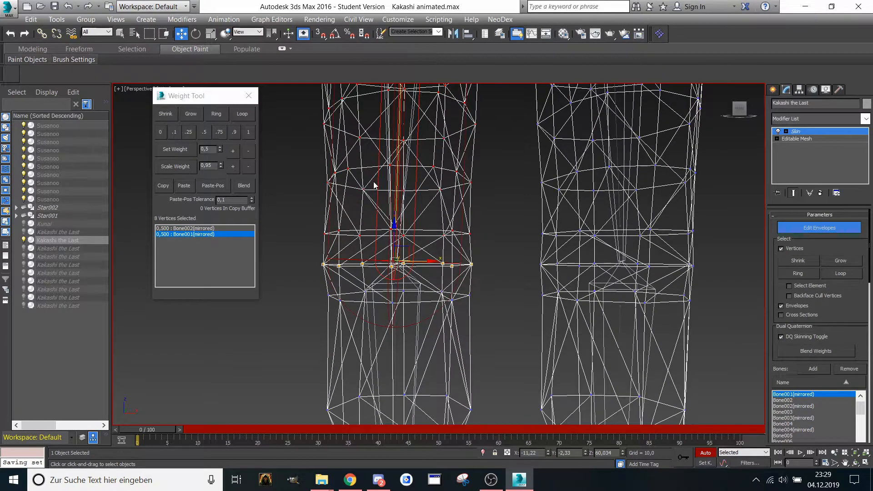
# - Select the mirrored leg's thigh vertex rows from above the knee up to the hip and weight them 1 to Bone001(mirrored)
pyautogui.moveTo(464, 236); pyautogui.dragTo(485, 245)
pyautogui.moveTo(413, 128); pyautogui.dragTo(416, 236, button='middle')
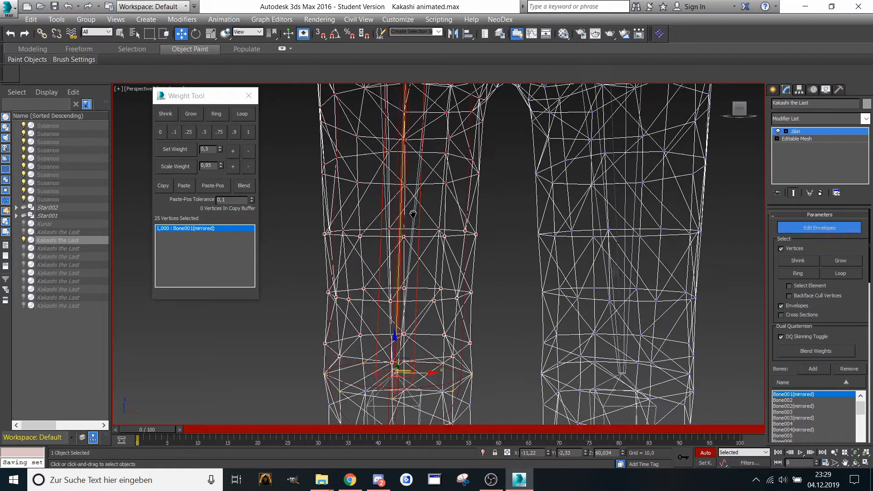
pyautogui.moveTo(296, 204); pyautogui.dragTo(473, 253)
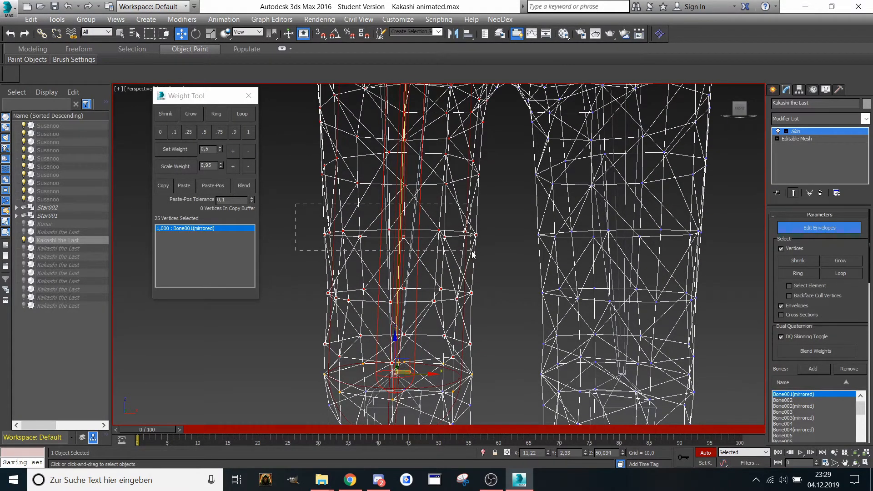
pyautogui.click(245, 132)
pyautogui.moveTo(408, 147); pyautogui.dragTo(389, 258, button='middle')
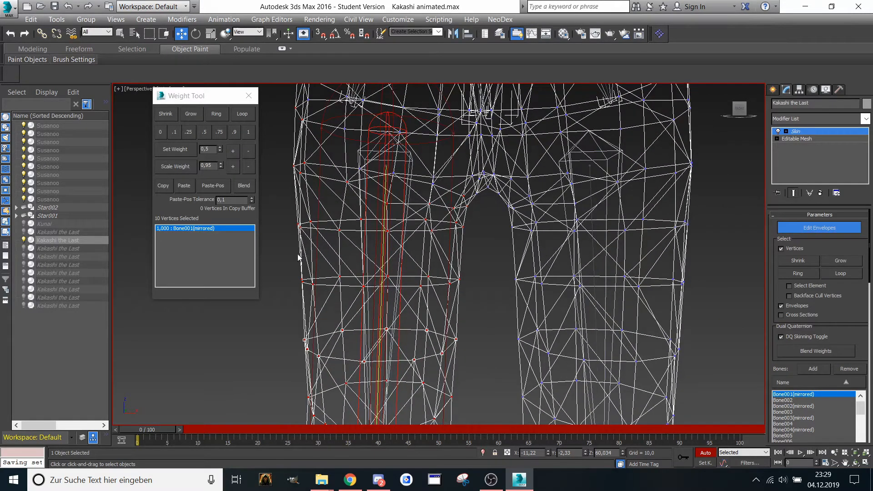
pyautogui.moveTo(378, 296); pyautogui.dragTo(459, 305)
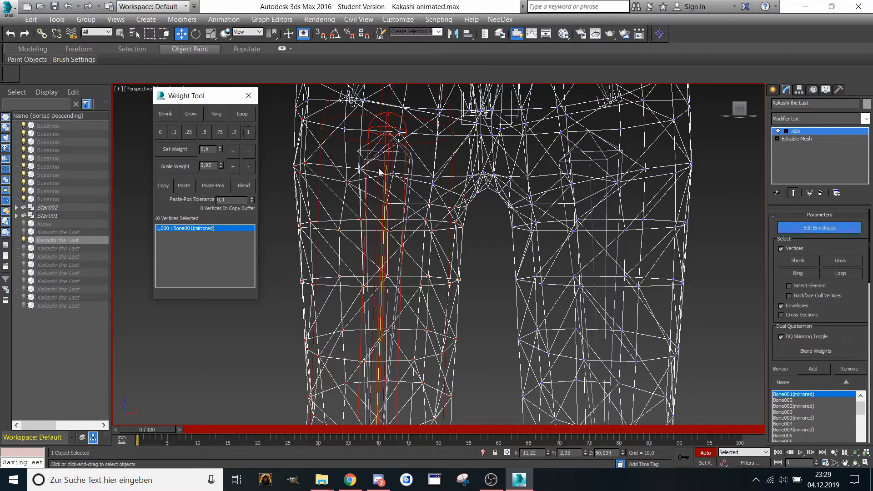
pyautogui.moveTo(380, 173); pyautogui.dragTo(394, 221, button='middle')
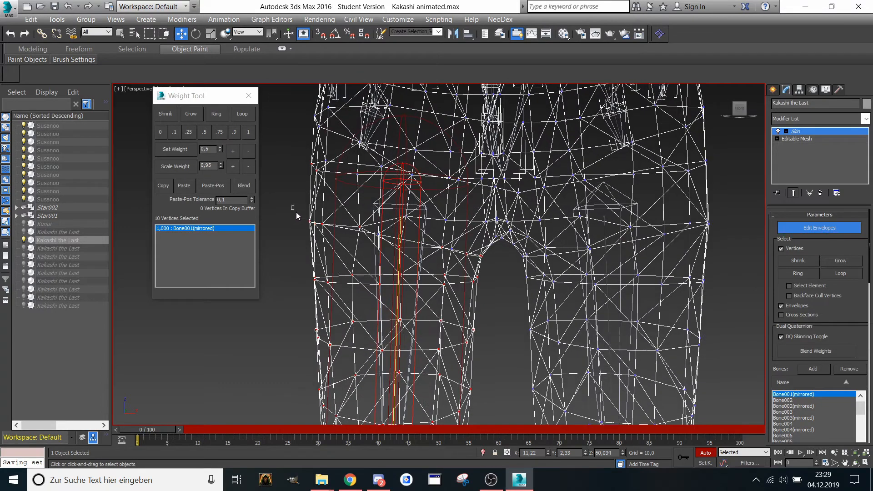
pyautogui.moveTo(482, 311); pyautogui.dragTo(483, 311)
pyautogui.moveTo(452, 189); pyautogui.dragTo(423, 206, button='middle')
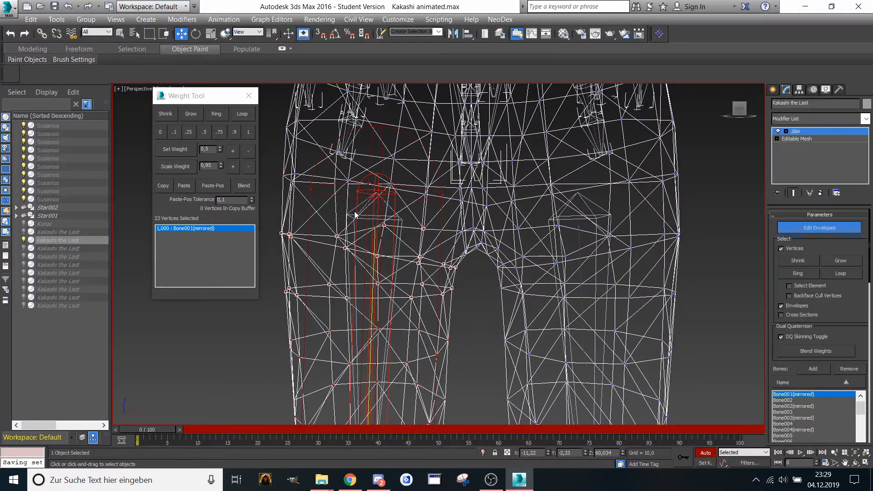
# - Select that leg's crotch and hip joint vertices, weight them 1 to Bone001(mirrored), and set 0.5 for the Useless bone
pyautogui.moveTo(436, 234); pyautogui.dragTo(435, 232)
pyautogui.moveTo(436, 232); pyautogui.dragTo(421, 222, button='middle')
pyautogui.keyDown('ctrl'); pyautogui.moveTo(433, 222); pyautogui.dragTo(449, 253); pyautogui.keyUp('ctrl')
pyautogui.moveTo(401, 207); pyautogui.dragTo(417, 213, button='middle')
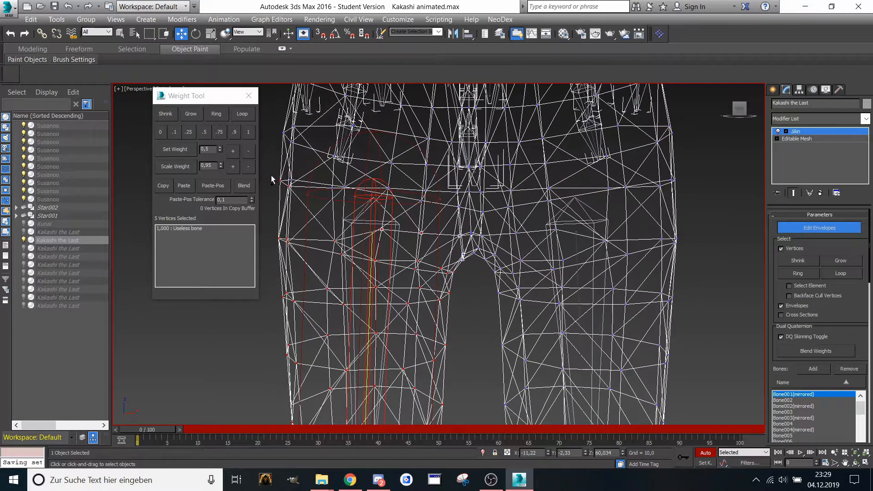
pyautogui.moveTo(271, 175); pyautogui.dragTo(432, 212)
pyautogui.moveTo(432, 213); pyautogui.dragTo(336, 203, button='middle')
pyautogui.scroll(3, 331, 200)
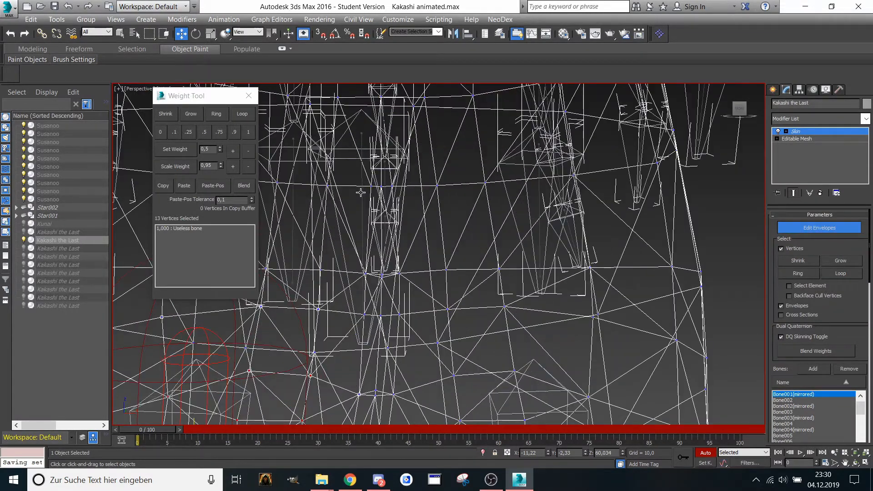
pyautogui.click(248, 132)
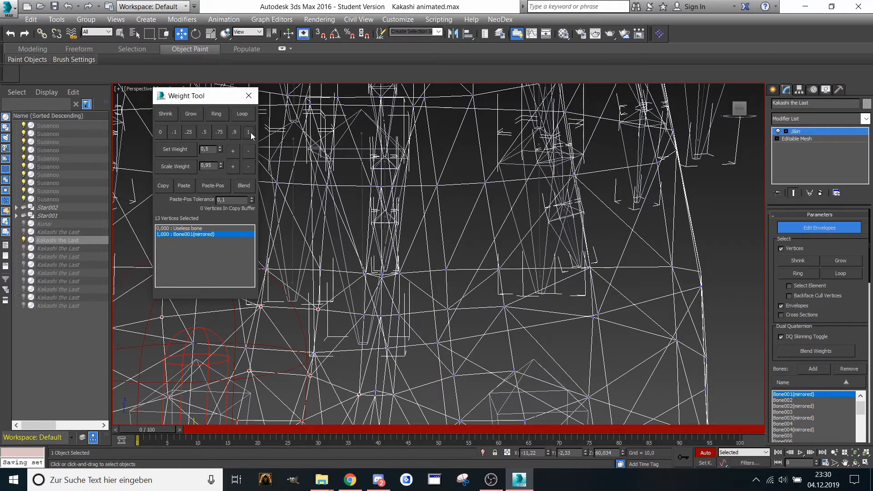
pyautogui.click(359, 202)
pyautogui.click(210, 131)
# - Select the crotch's centre vertices and all pelvis vertices above the hip joint rows and weight them 1 to the Useless bone
pyautogui.scroll(-5, 384, 252)
pyautogui.scroll(6, 384, 252)
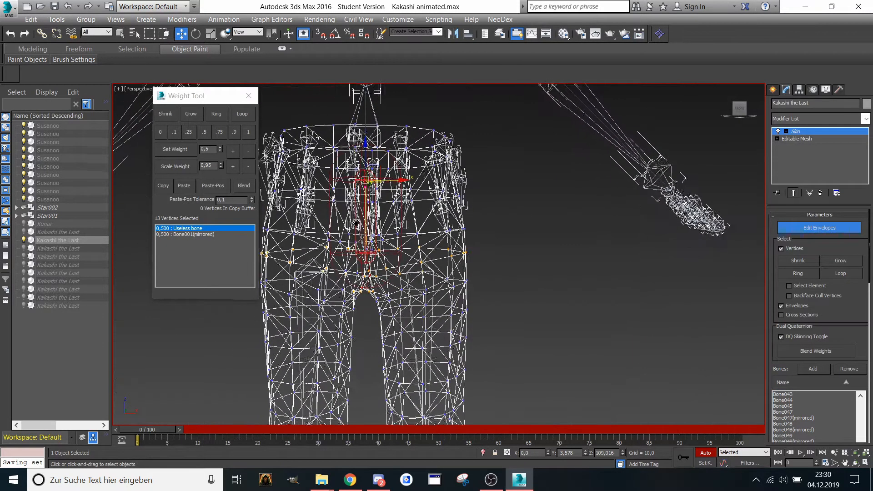
pyautogui.scroll(4, 384, 253)
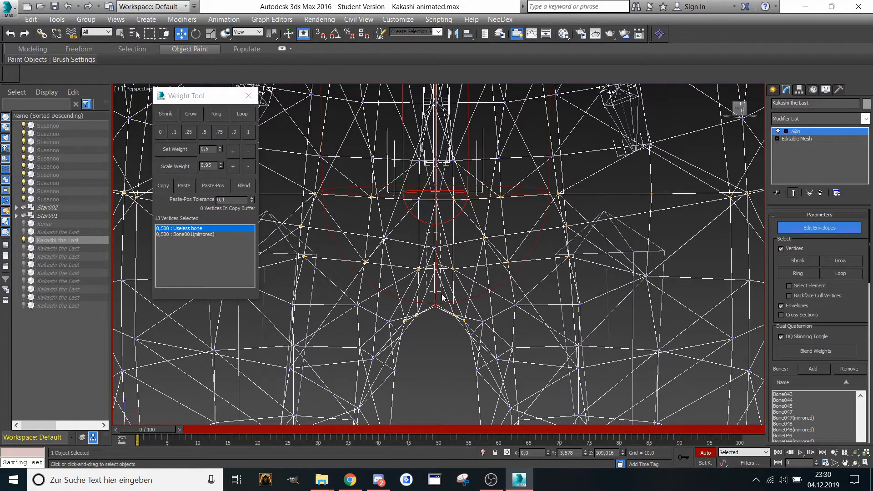
pyautogui.moveTo(445, 315); pyautogui.dragTo(445, 315)
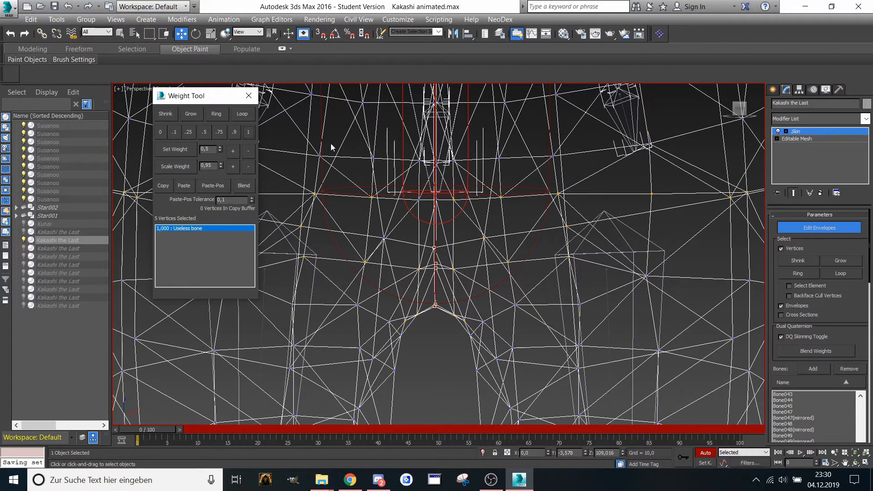
pyautogui.scroll(-4, 409, 183)
pyautogui.moveTo(409, 183); pyautogui.dragTo(398, 239, button='middle')
pyautogui.scroll(-3, 419, 196)
pyautogui.moveTo(430, 191); pyautogui.dragTo(528, 241)
pyautogui.click(248, 132)
# - Select the single vertex near the middle of the hip joint row that belongs to Bone045 and weight it 1 to Bone001(mirrored)
pyautogui.scroll(4, 475, 230)
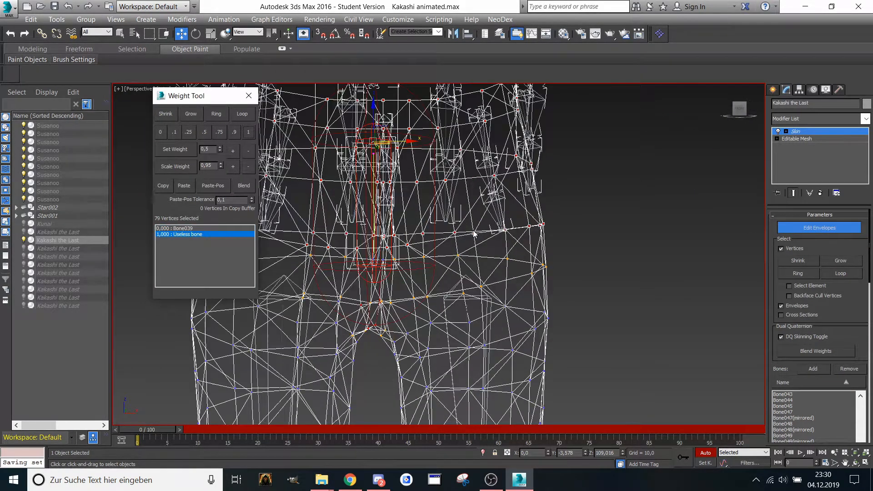
pyautogui.moveTo(471, 233); pyautogui.dragTo(487, 214, button='middle')
pyautogui.scroll(-5, 488, 214)
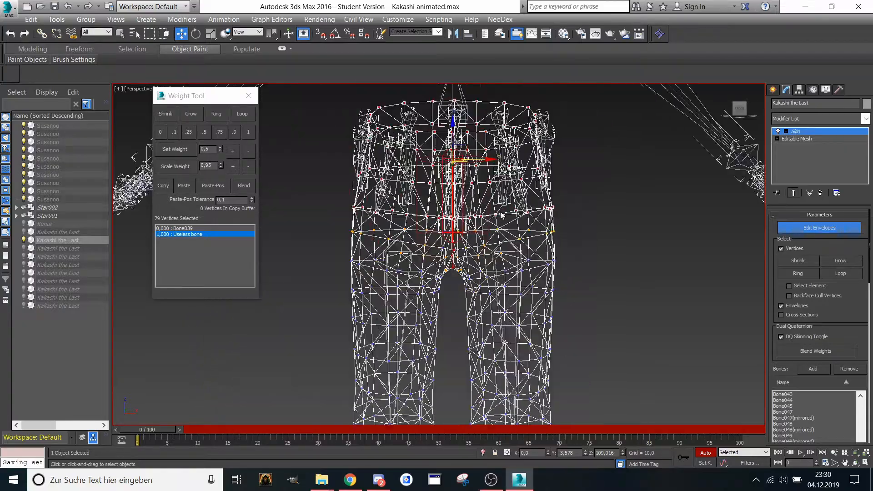
pyautogui.moveTo(358, 118); pyautogui.dragTo(345, 93, button='middle')
pyautogui.scroll(6, 432, 185)
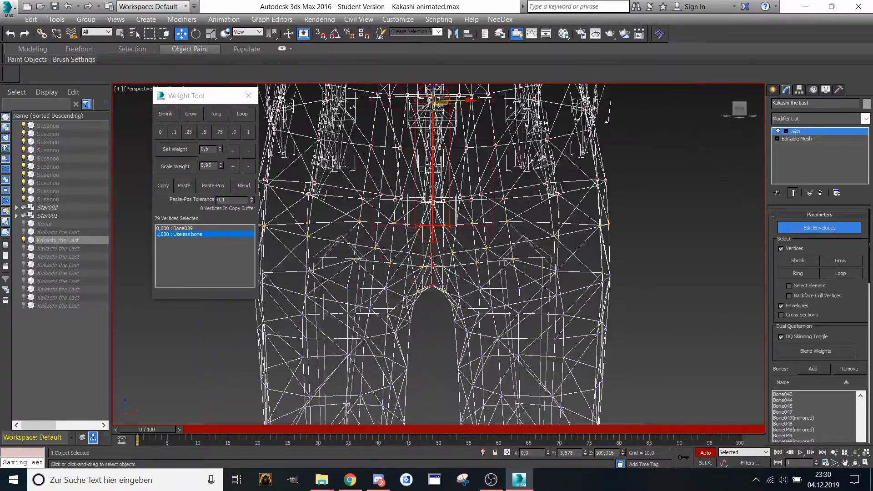
pyautogui.moveTo(432, 186)
pyautogui.mouseDown(button='middle')
pyautogui.moveTo(411, 155)
pyautogui.moveTo(425, 188)
pyautogui.moveTo(449, 186)
pyautogui.mouseUp(button='middle')
pyautogui.scroll(4, 424, 198)
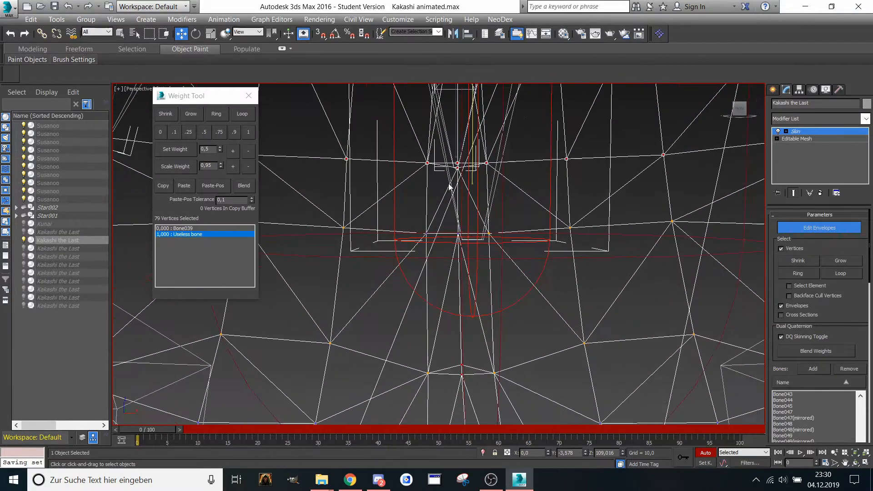
pyautogui.moveTo(394, 211); pyautogui.dragTo(430, 247)
pyautogui.click(200, 227)
pyautogui.scroll(-3, 400, 172)
pyautogui.moveTo(391, 221); pyautogui.dragTo(419, 171, button='middle')
pyautogui.moveTo(358, 277); pyautogui.dragTo(374, 227, button='middle')
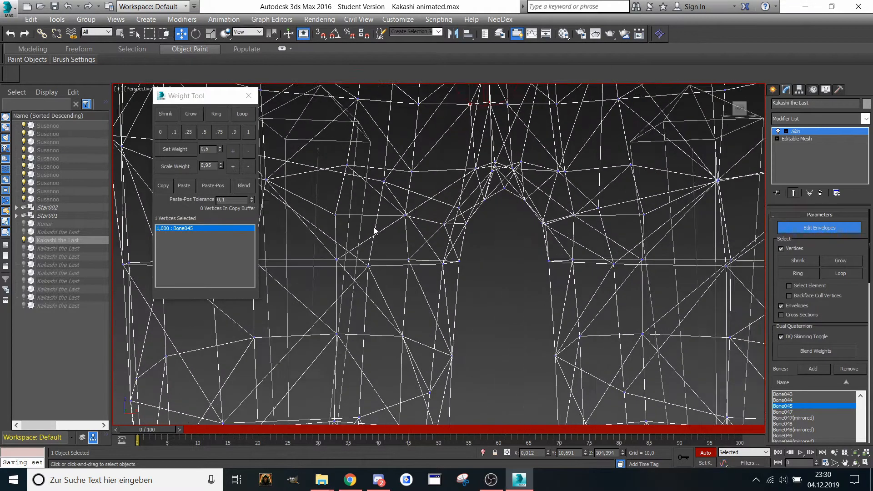
pyautogui.click(315, 209)
pyautogui.click(247, 132)
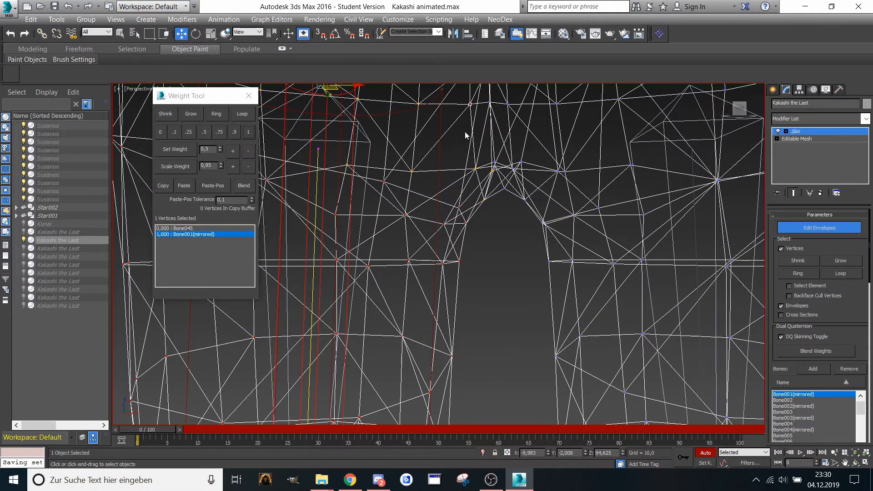
# - Choose the Useless bone and set its weight to 0.5 for that selected hip joint vertex
pyautogui.scroll(-5, 444, 228)
pyautogui.moveTo(400, 159); pyautogui.dragTo(363, 174, button='middle')
pyautogui.click(337, 225)
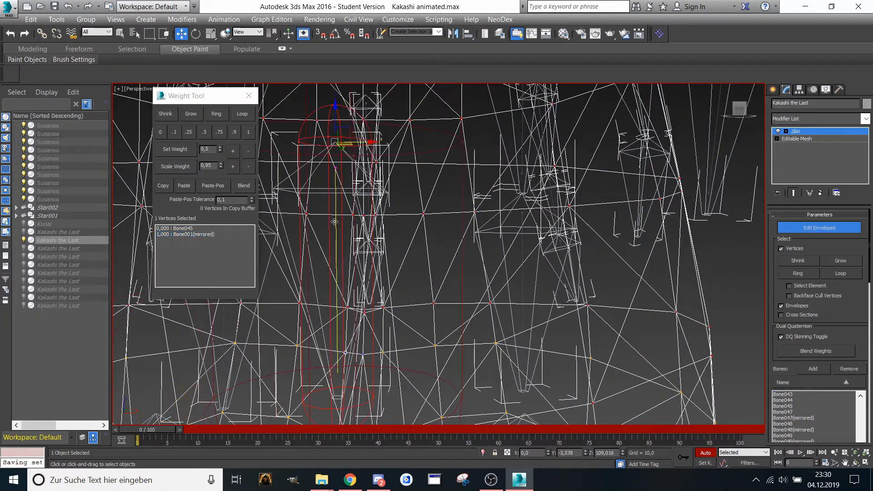
pyautogui.click(204, 132)
# - Select the neighbouring vertex at the exact centre of the hip joint row and weight it 1 to the Useless bone
pyautogui.scroll(3, 447, 262)
pyautogui.scroll(5, 447, 261)
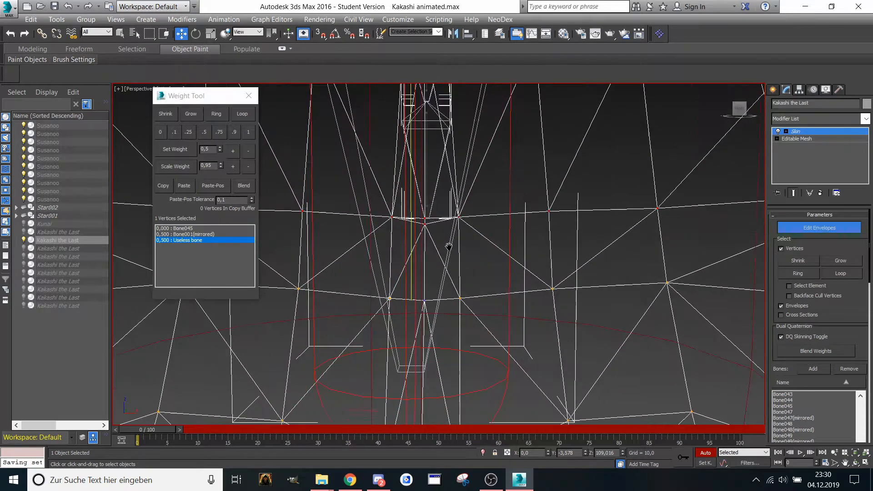
pyautogui.click(428, 295)
pyautogui.click(247, 132)
pyautogui.scroll(-5, 410, 203)
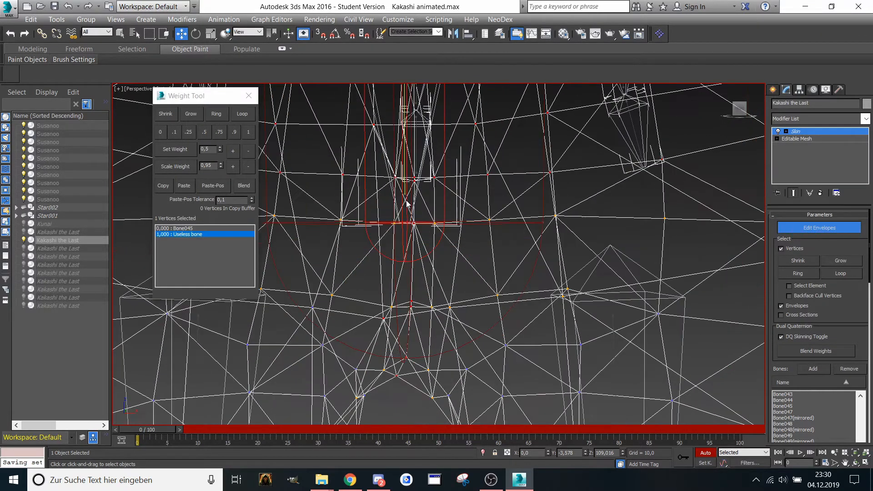
pyautogui.scroll(-8, 411, 204)
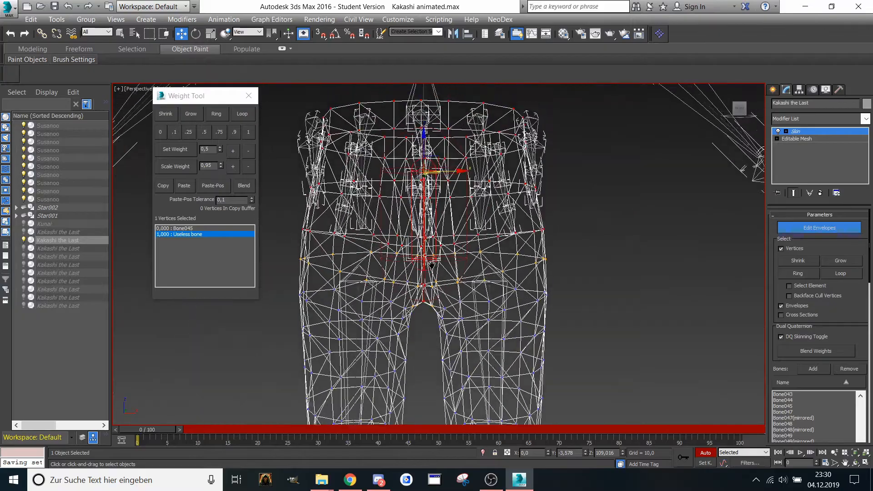
# - Select the trousers' uppermost waist ring from a straight view, weight it 1 to the Useless bone, and set 0.5 for Bone005
pyautogui.moveTo(440, 211); pyautogui.dragTo(443, 233, button='middle')
pyautogui.scroll(3, 442, 194)
pyautogui.moveTo(442, 193); pyautogui.dragTo(456, 234, button='middle')
pyautogui.moveTo(356, 210); pyautogui.dragTo(380, 226, button='middle')
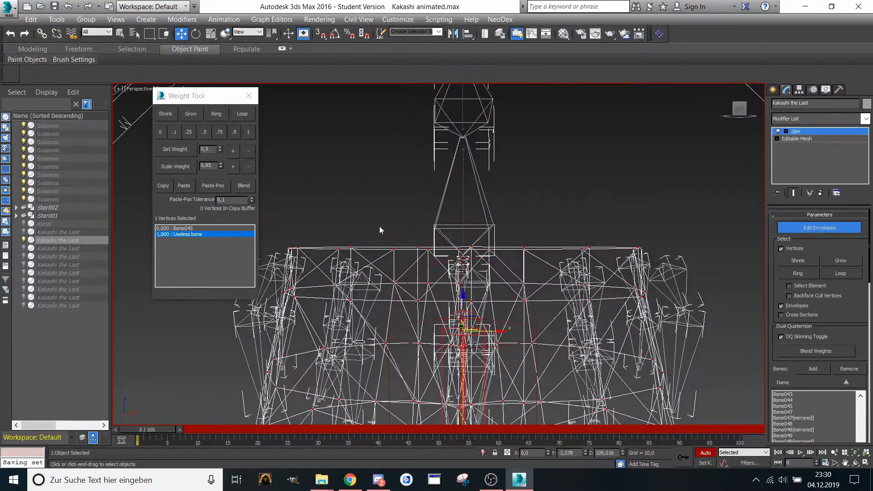
pyautogui.keyDown('alt'); pyautogui.moveTo(297, 214); pyautogui.dragTo(337, 224, button='middle'); pyautogui.keyUp('alt')
pyautogui.keyDown('alt'); pyautogui.moveTo(407, 195); pyautogui.dragTo(448, 205, button='middle'); pyautogui.keyUp('alt')
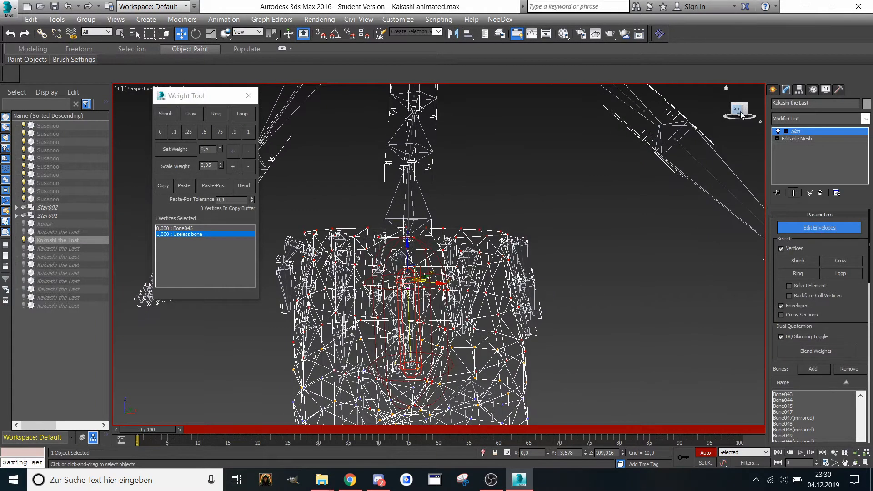
pyautogui.click(737, 111)
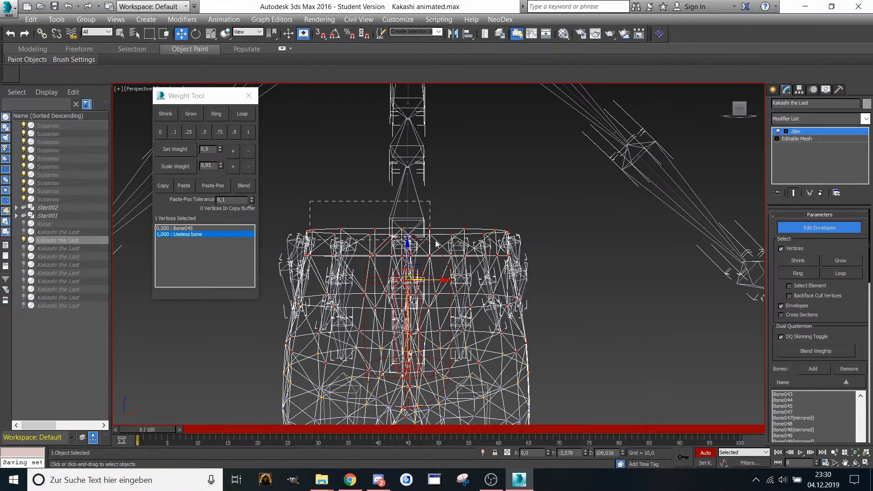
pyautogui.moveTo(436, 243); pyautogui.dragTo(499, 237)
pyautogui.moveTo(327, 237); pyautogui.dragTo(337, 241)
pyautogui.moveTo(511, 239); pyautogui.dragTo(524, 248)
pyautogui.click(250, 135)
pyautogui.click(409, 190)
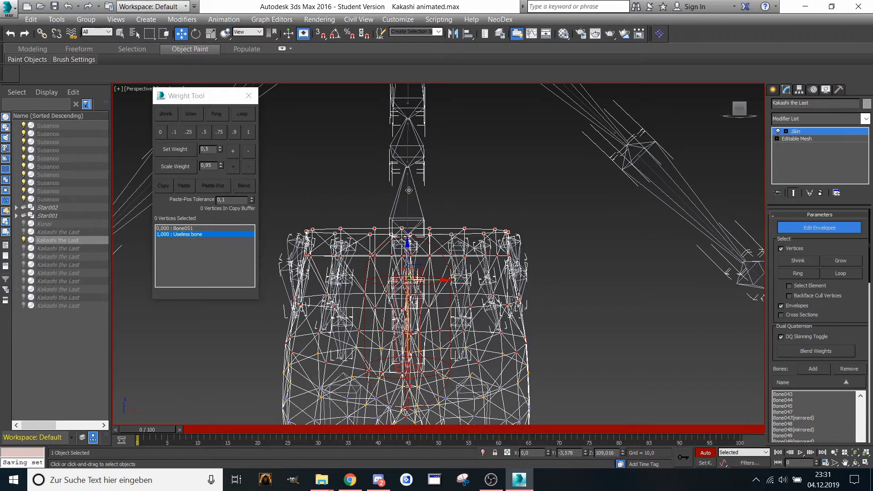
pyautogui.click(204, 132)
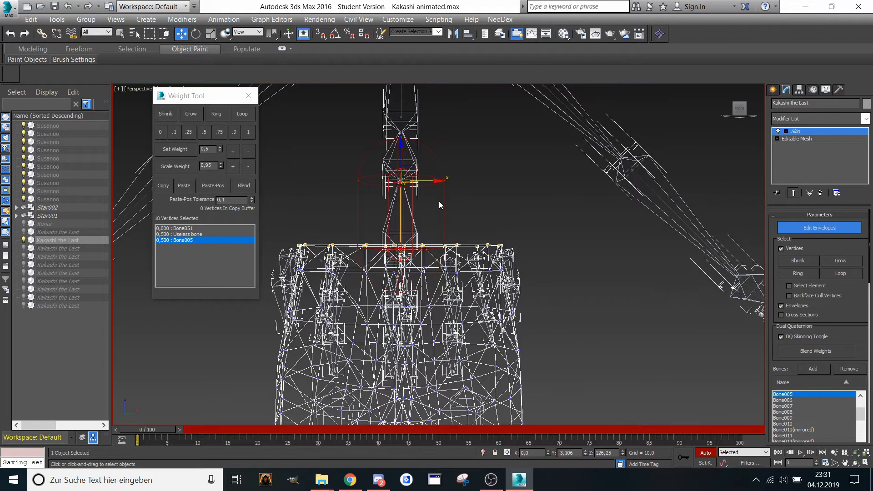
# - Leave envelope editing, hide the trousers mesh, and show the next Kakashi the Last object in the list
pyautogui.scroll(3, 438, 201)
pyautogui.moveTo(438, 201); pyautogui.dragTo(491, 188, button='middle')
pyautogui.scroll(-5, 489, 185)
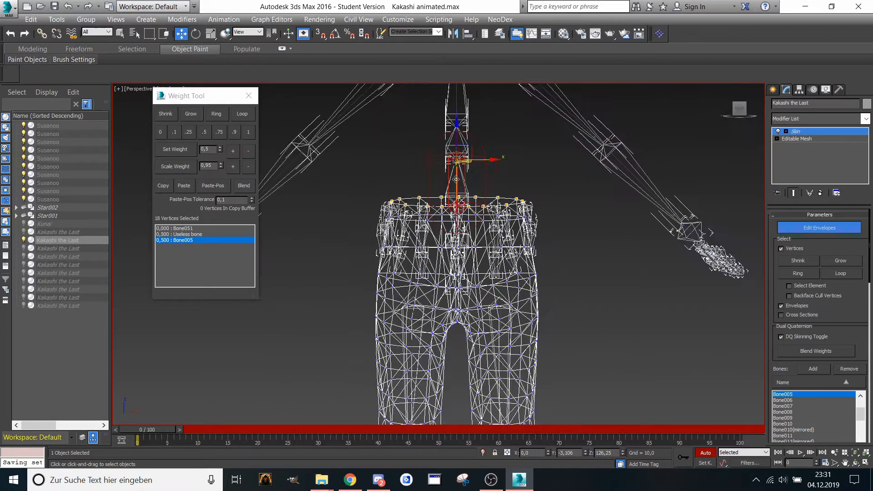
pyautogui.click(801, 230)
pyautogui.click(25, 242)
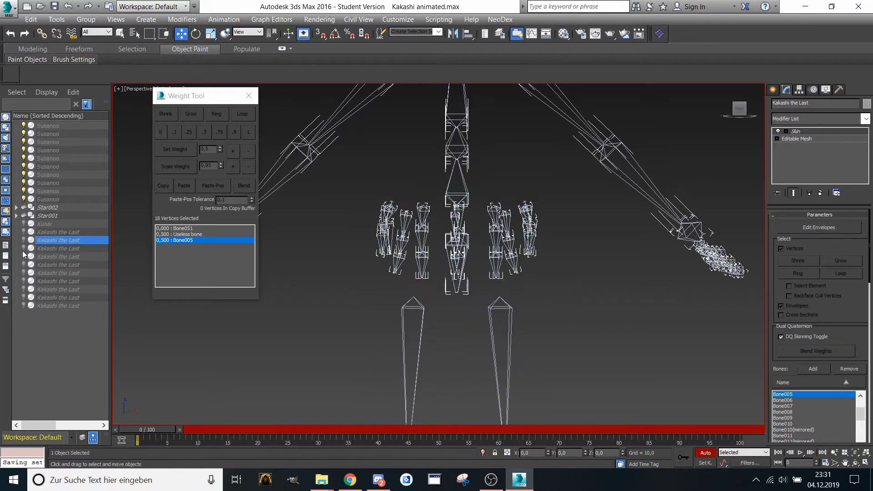
pyautogui.click(24, 250)
pyautogui.moveTo(450, 286); pyautogui.dragTo(511, 208, button='middle')
pyautogui.scroll(-5, 432, 291)
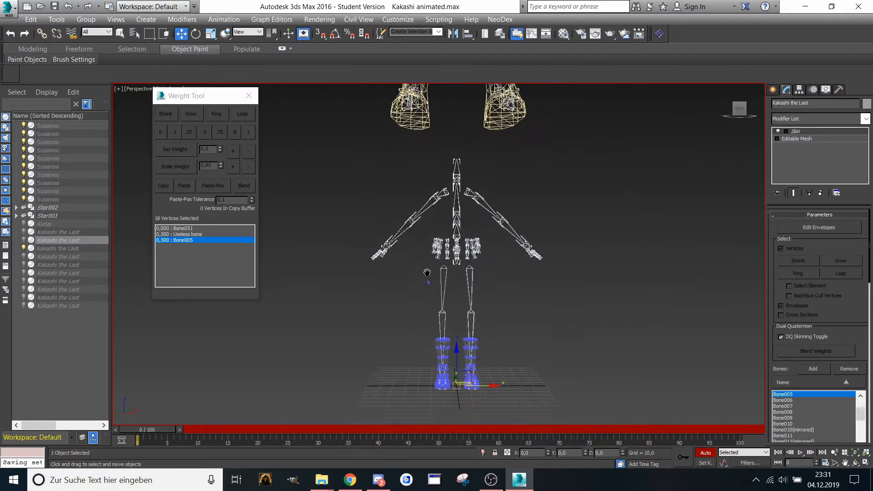
pyautogui.moveTo(427, 274); pyautogui.dragTo(428, 260, button='middle')
pyautogui.scroll(5, 420, 274)
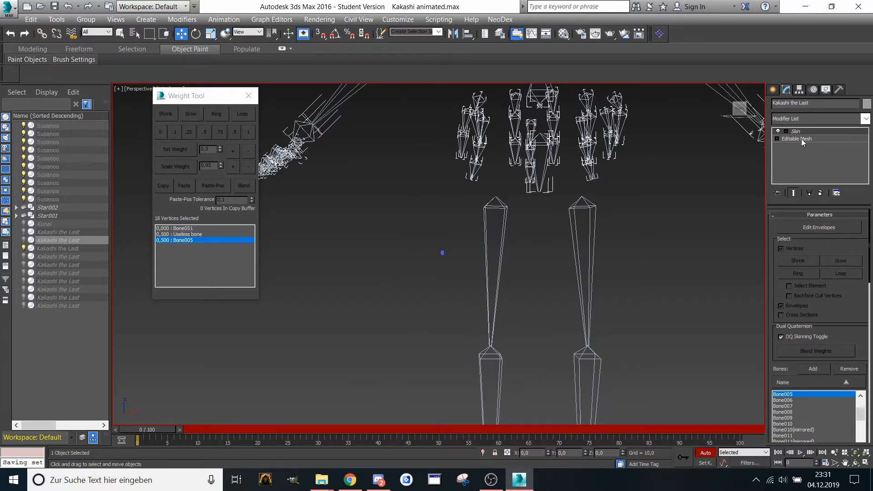
pyautogui.click(819, 227)
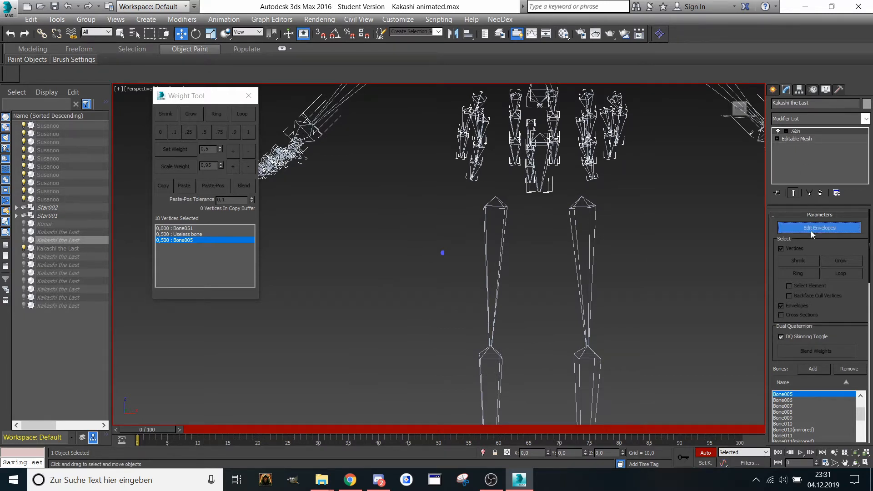
pyautogui.moveTo(436, 286); pyautogui.dragTo(426, 270, button='middle')
pyautogui.scroll(2, 481, 236)
pyautogui.click(484, 231)
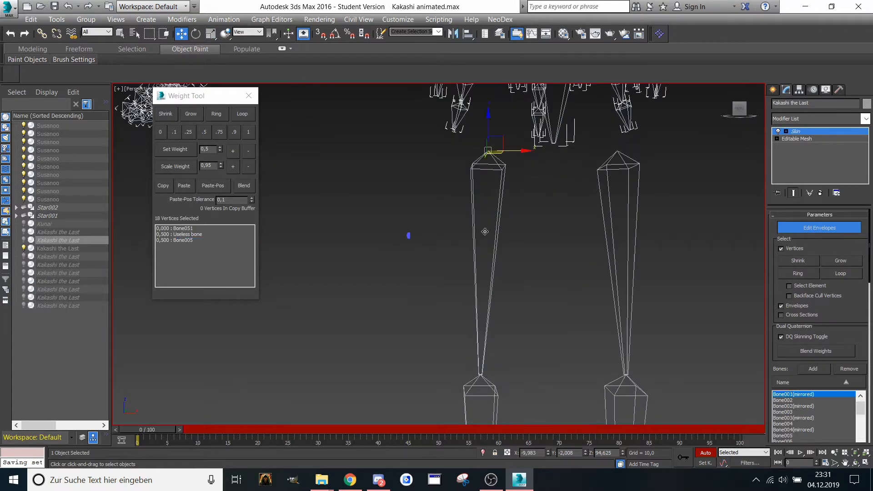
pyautogui.moveTo(432, 279); pyautogui.dragTo(433, 280)
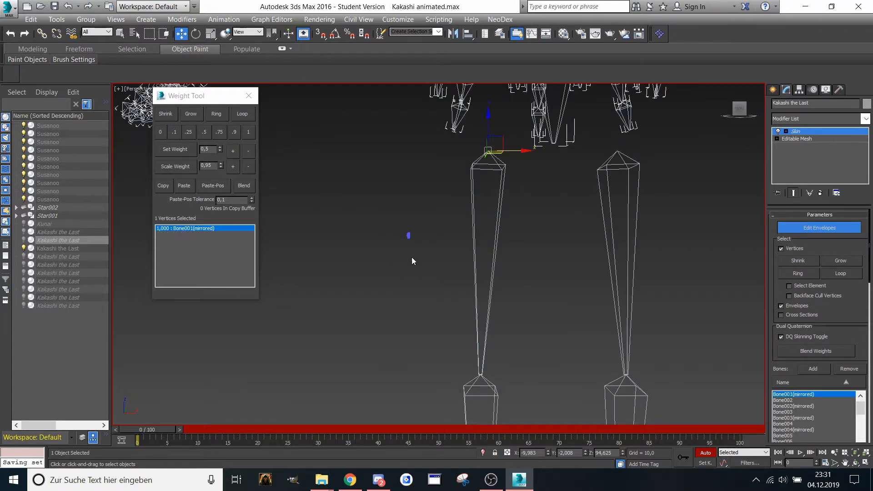
pyautogui.scroll(3, 412, 260)
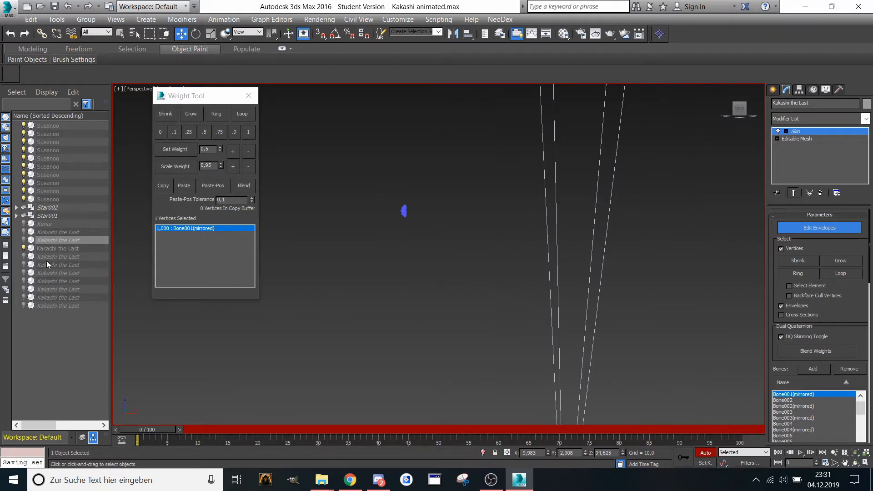
# - Edit the envelopes of the visible Kakashi the Last mesh and weight the small vertex cluster beside the thigh 1 to Bone001(mirrored)
pyautogui.click(49, 248)
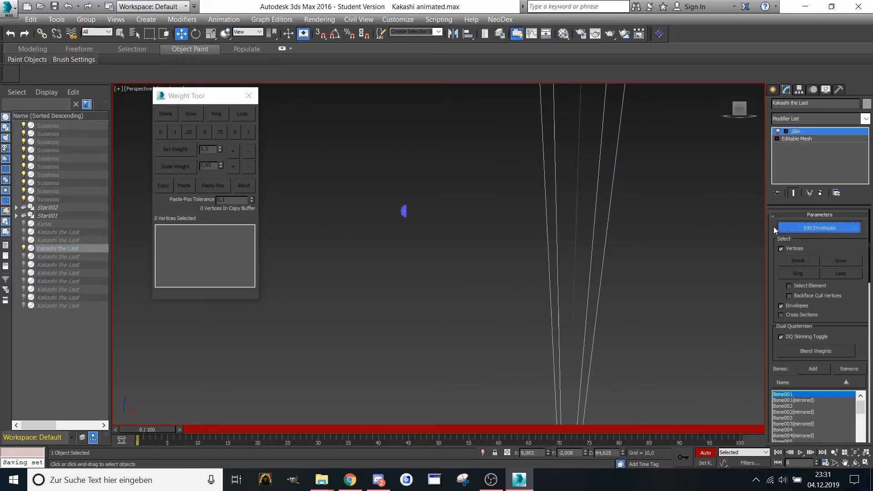
pyautogui.scroll(-2, 583, 217)
pyautogui.click(578, 195)
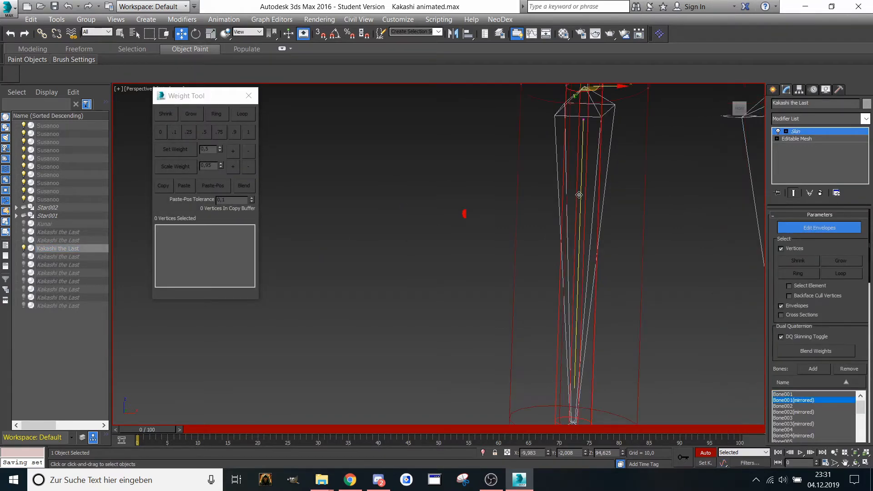
pyautogui.moveTo(452, 171); pyautogui.dragTo(491, 253)
pyautogui.click(247, 134)
# - Choose Bone002, select the shaft vertices of the character's left boot from the cuff down to above the ankle, and weight them 1
pyautogui.scroll(-4, 577, 203)
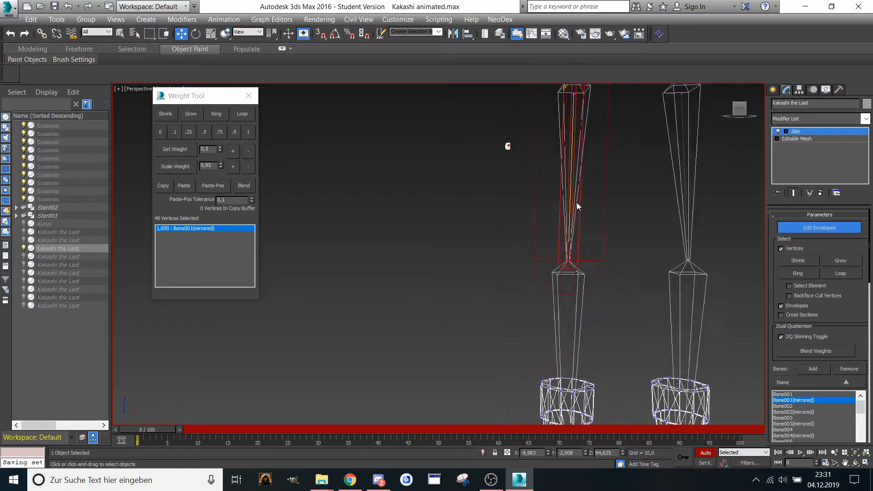
pyautogui.moveTo(576, 202); pyautogui.dragTo(493, 86, button='middle')
pyautogui.scroll(4, 492, 246)
pyautogui.moveTo(492, 246); pyautogui.dragTo(307, 183, button='middle')
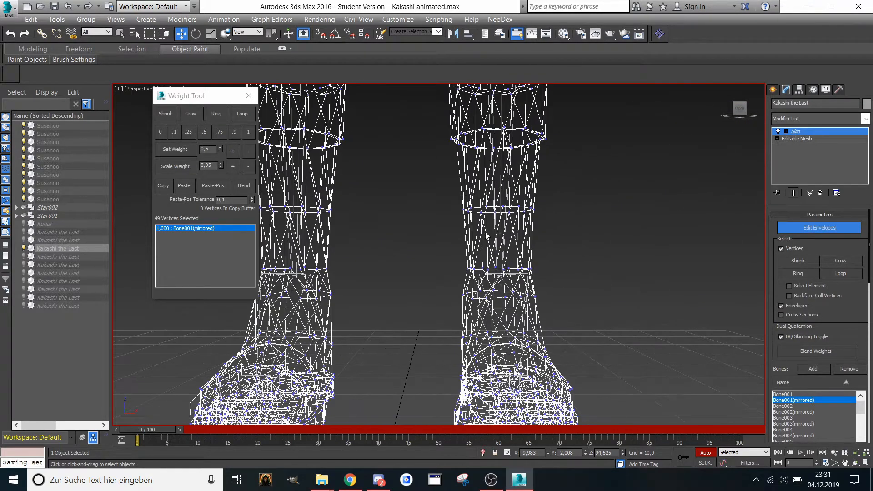
pyautogui.scroll(3, 500, 225)
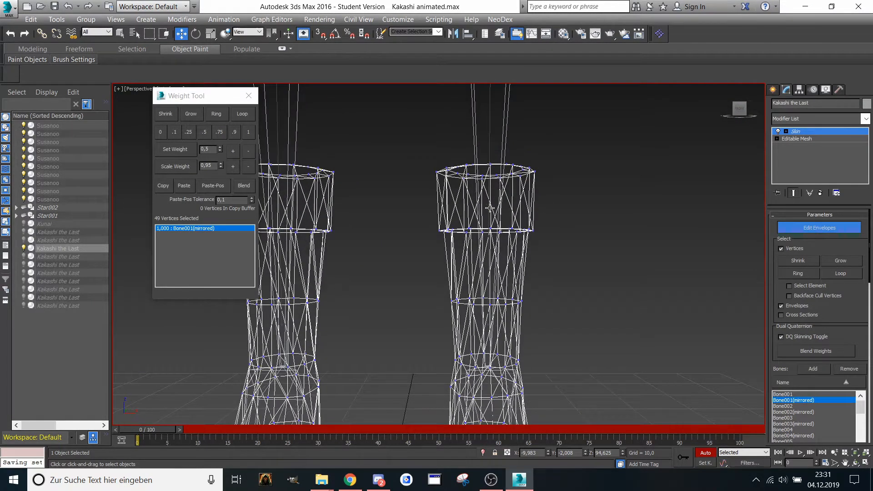
pyautogui.click(490, 198)
pyautogui.scroll(-3, 469, 181)
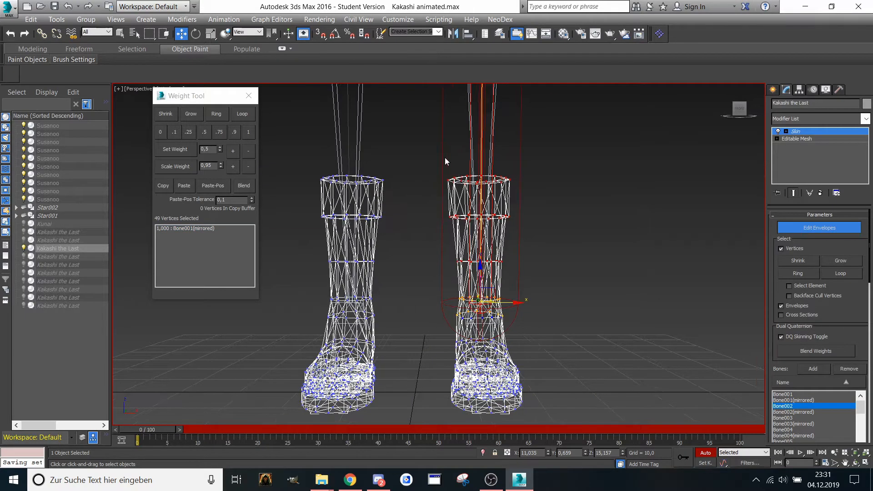
pyautogui.moveTo(563, 299); pyautogui.dragTo(563, 300)
pyautogui.scroll(5, 525, 258)
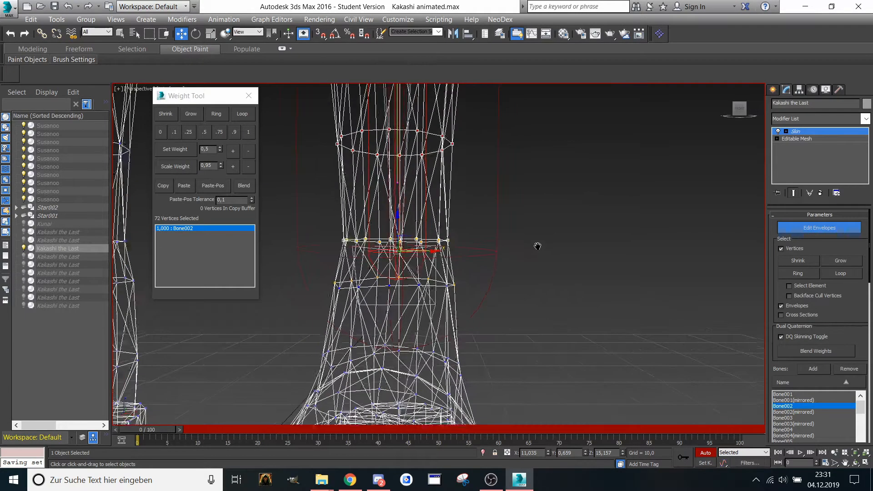
pyautogui.click(248, 133)
# - Select the two vertex rings around the left boot's ankle and weight them 1 to Bone002
pyautogui.moveTo(360, 174); pyautogui.dragTo(361, 175, button='middle')
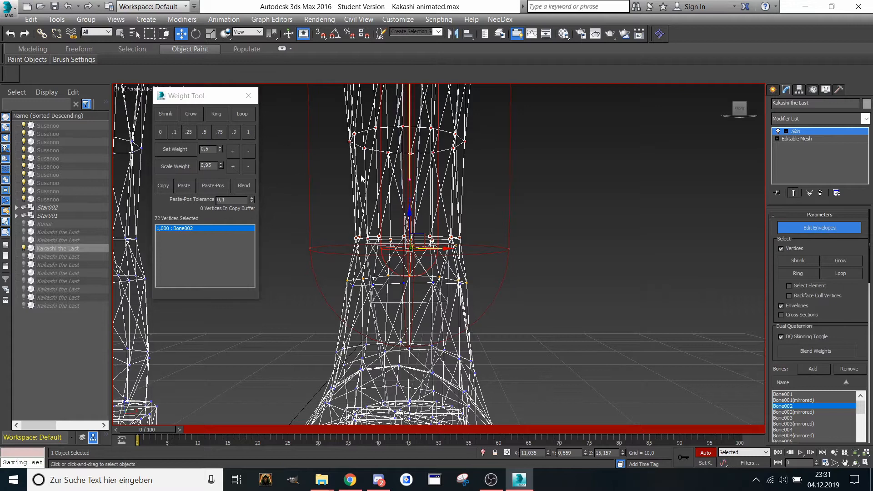
pyautogui.moveTo(439, 257); pyautogui.dragTo(462, 269)
pyautogui.moveTo(483, 298); pyautogui.dragTo(477, 290)
pyautogui.click(249, 132)
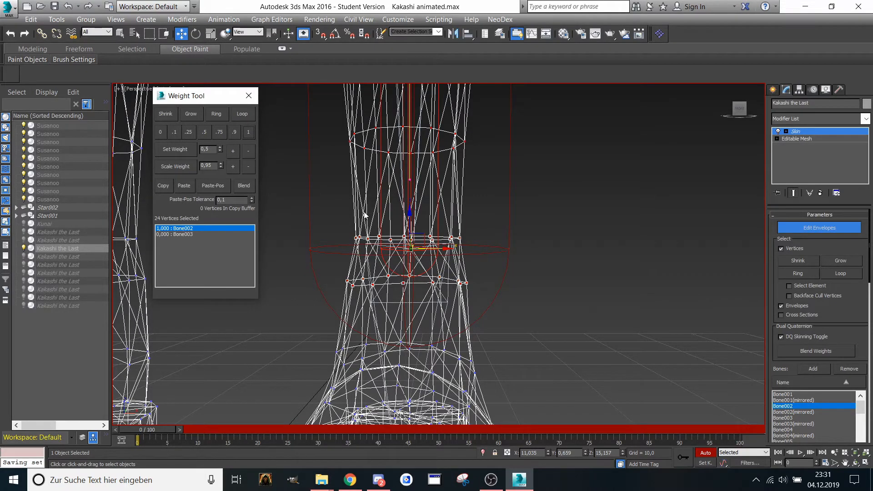
# - Select only the lower ankle ring of the left boot, choose Bone003, and weight the ring 1 to it
pyautogui.scroll(3, 387, 224)
pyautogui.moveTo(386, 225); pyautogui.dragTo(380, 220, button='middle')
pyautogui.scroll(-5, 382, 223)
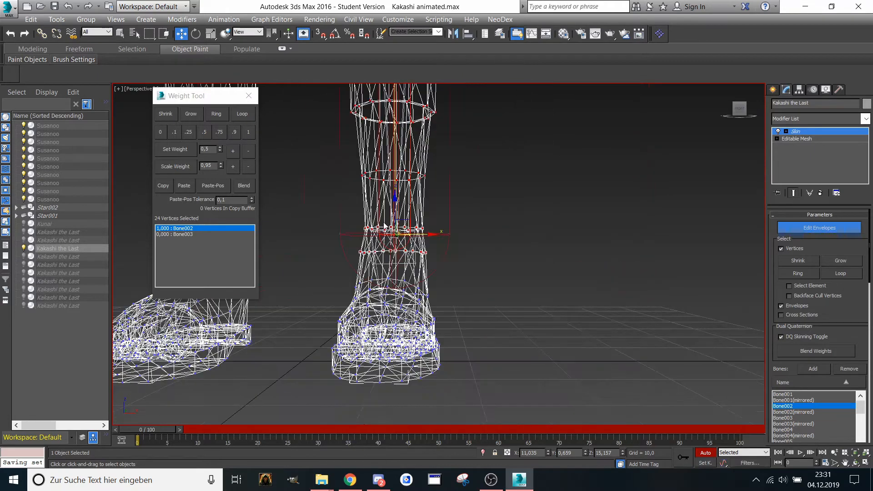
pyautogui.scroll(3, 384, 226)
pyautogui.moveTo(376, 243)
pyautogui.mouseDown(button='middle')
pyautogui.moveTo(386, 226)
pyautogui.moveTo(366, 243)
pyautogui.mouseUp(button='middle')
pyautogui.moveTo(341, 246); pyautogui.dragTo(488, 282)
pyautogui.click(248, 133)
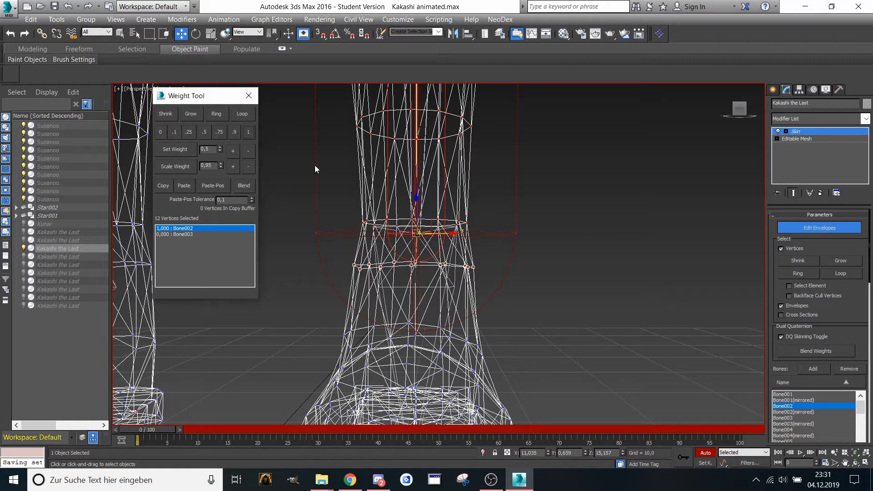
pyautogui.click(416, 273)
pyautogui.click(248, 133)
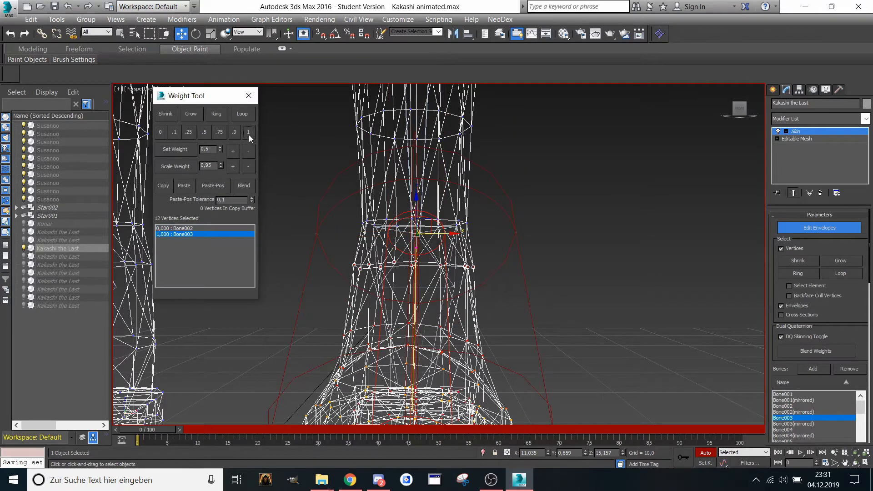
# - Select all the left boot's foot vertices below the ankle rings and weight them 1 to Bone003
pyautogui.scroll(-3, 397, 211)
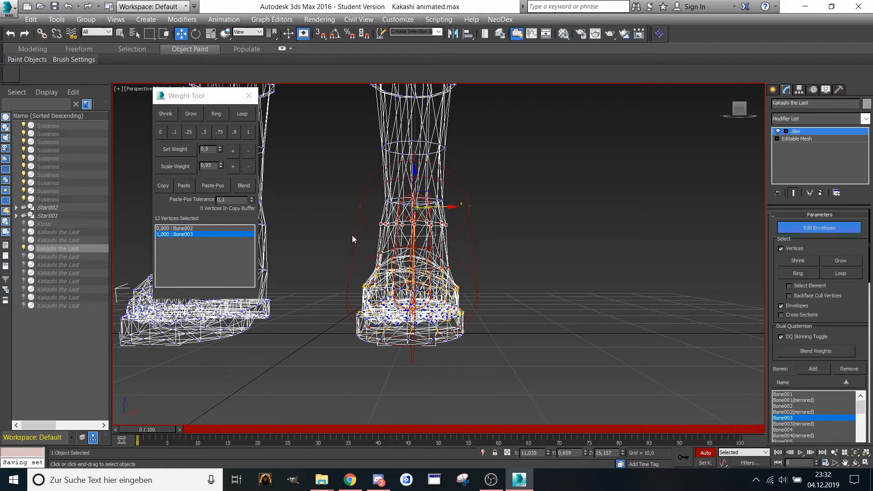
pyautogui.moveTo(363, 235); pyautogui.dragTo(500, 401)
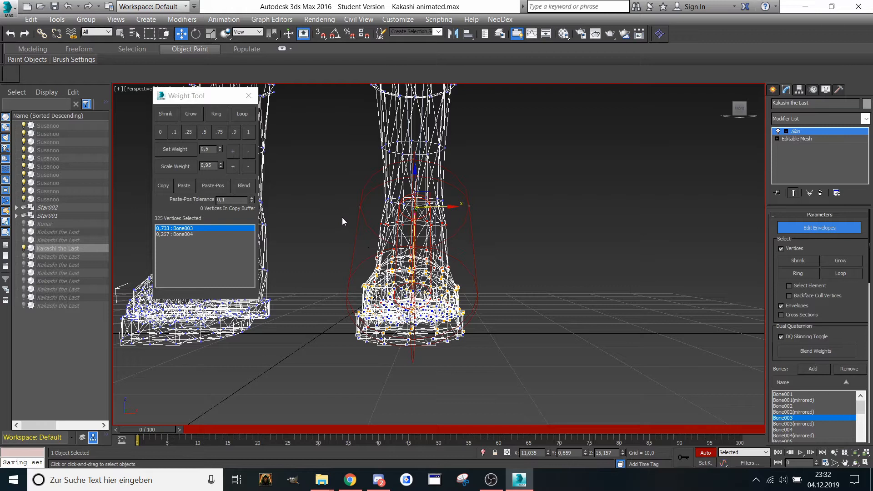
pyautogui.scroll(3, 362, 222)
pyautogui.moveTo(362, 222); pyautogui.dragTo(358, 218, button='middle')
pyautogui.scroll(-3, 320, 228)
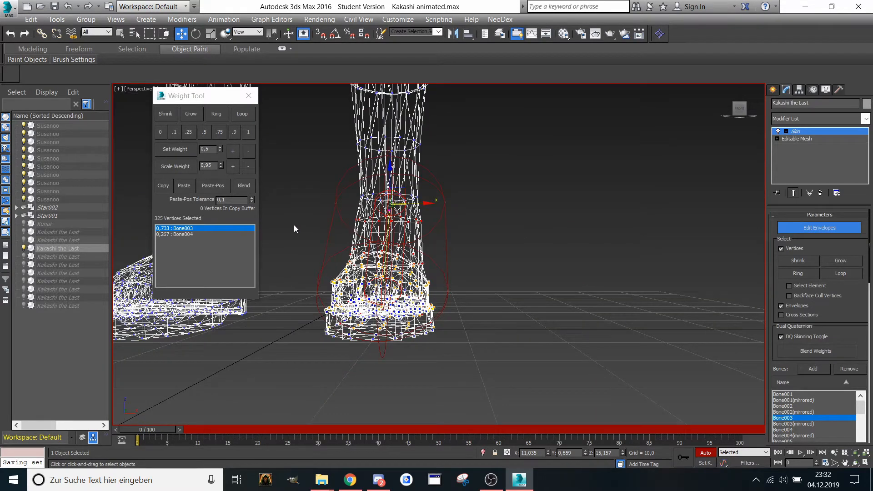
pyautogui.moveTo(294, 225); pyautogui.dragTo(515, 378)
pyautogui.click(248, 132)
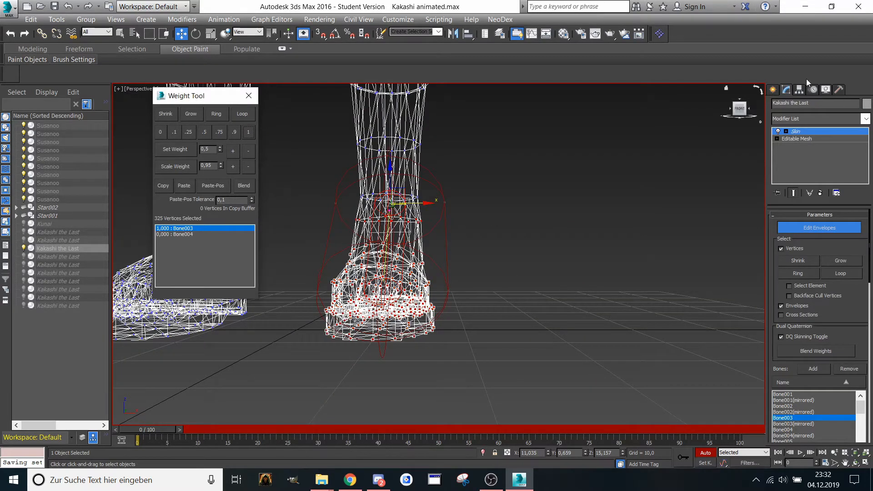
# - From above the left foot, choose Bone004, select the toe vertices in front of the toe joint, and weight them 1
pyautogui.moveTo(746, 113); pyautogui.dragTo(401, 199)
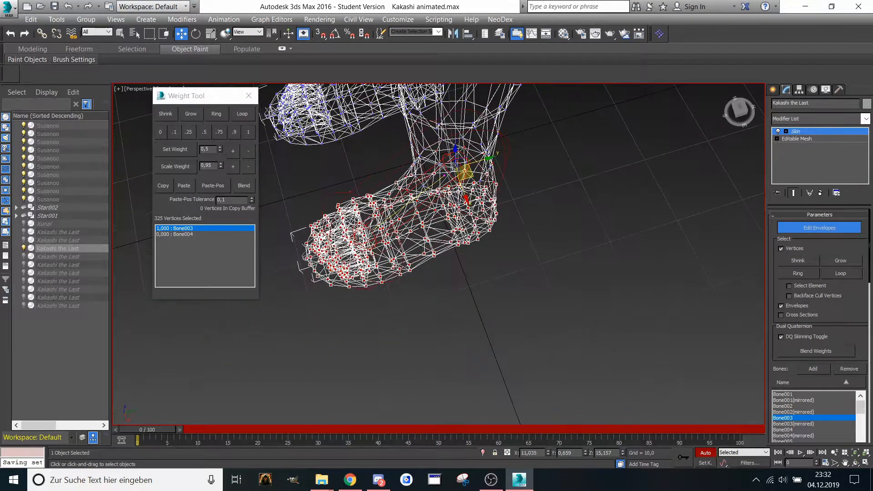
pyautogui.scroll(3, 350, 237)
pyautogui.moveTo(350, 237); pyautogui.dragTo(385, 236, button='middle')
pyautogui.scroll(3, 404, 237)
pyautogui.scroll(-3, 355, 265)
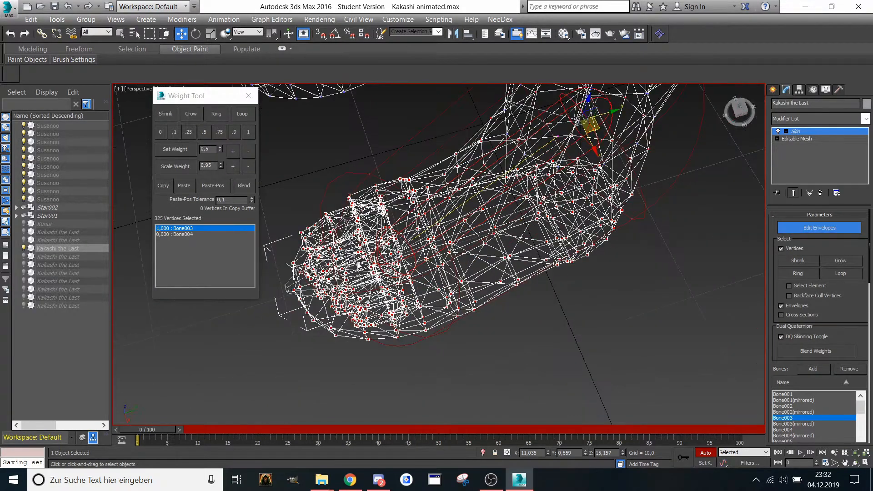
pyautogui.moveTo(740, 109); pyautogui.dragTo(724, 113)
pyautogui.moveTo(448, 202); pyautogui.dragTo(472, 197, button='middle')
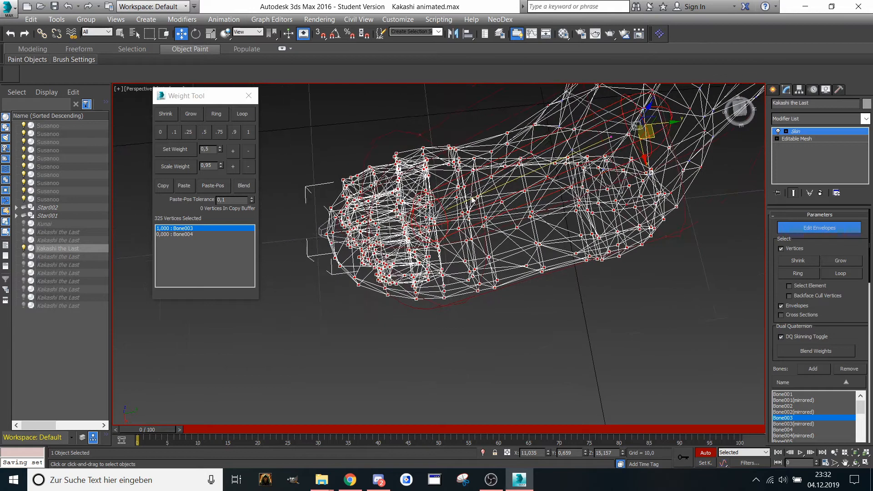
pyautogui.click(352, 227)
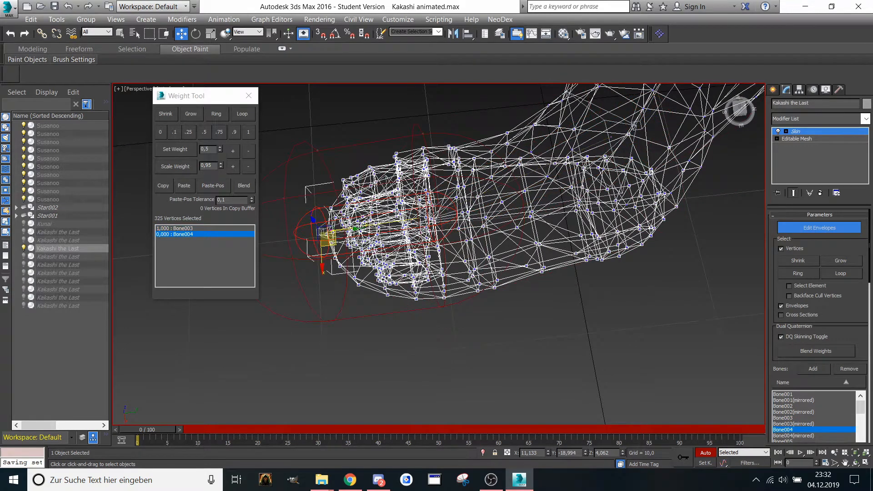
pyautogui.moveTo(352, 228); pyautogui.dragTo(388, 233, button='middle')
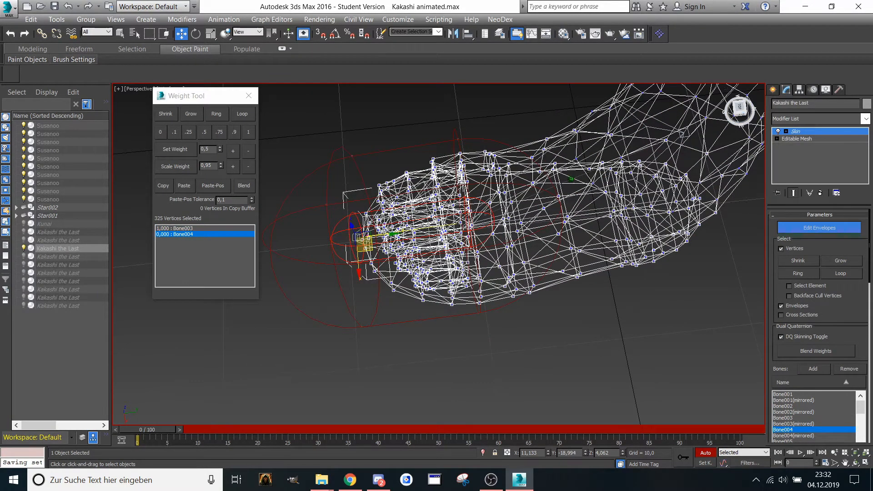
pyautogui.moveTo(736, 111); pyautogui.dragTo(670, 133)
pyautogui.moveTo(352, 144); pyautogui.dragTo(438, 315)
pyautogui.click(247, 131)
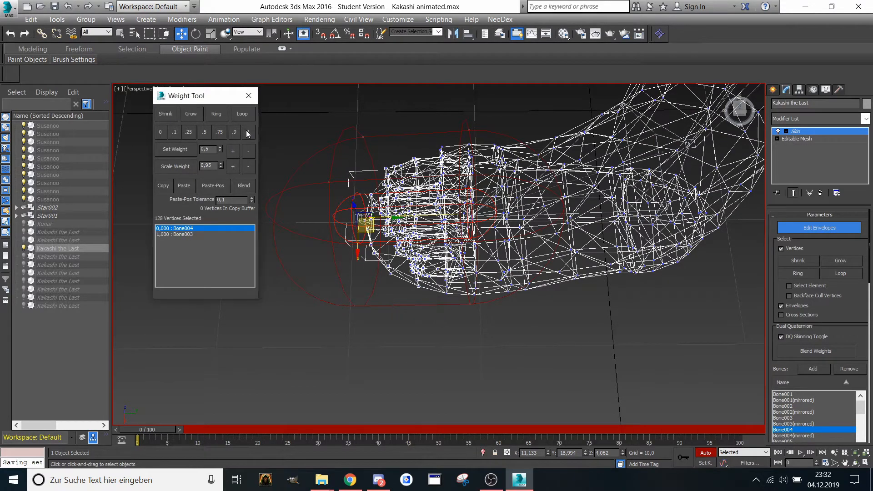
# - Select the left foot's vertex band at the toe joint, weight it 1 to Bone004, and set 0.5 for Bone003
pyautogui.moveTo(425, 144); pyautogui.dragTo(416, 146, button='middle')
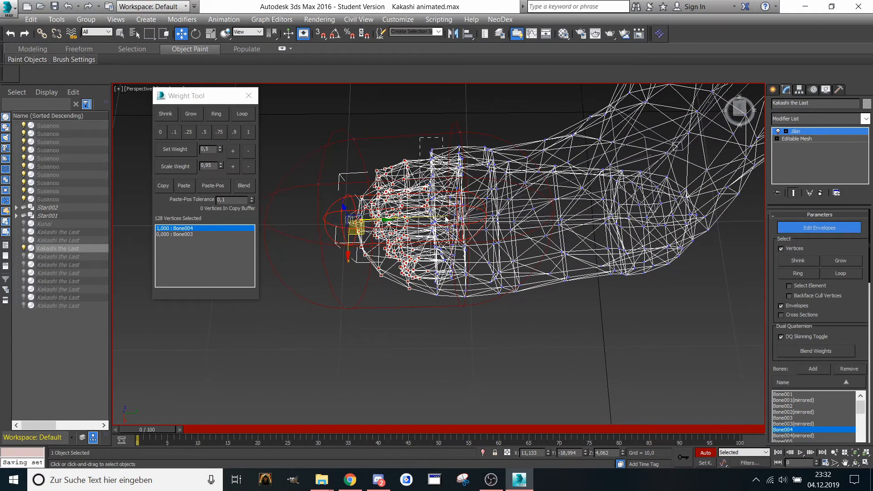
pyautogui.keyDown('alt'); pyautogui.moveTo(447, 220); pyautogui.dragTo(445, 310); pyautogui.keyUp('alt')
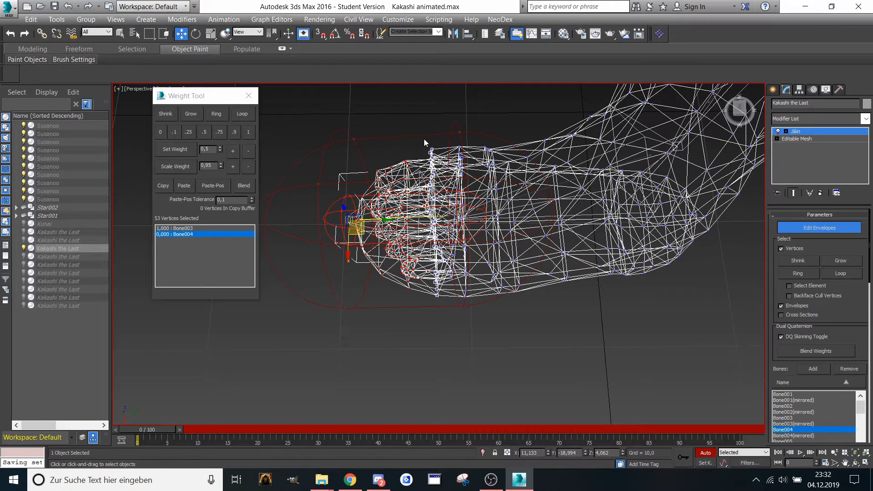
pyautogui.keyDown('ctrl'); pyautogui.moveTo(421, 137); pyautogui.dragTo(454, 306); pyautogui.keyUp('ctrl')
pyautogui.click(248, 132)
pyautogui.click(201, 228)
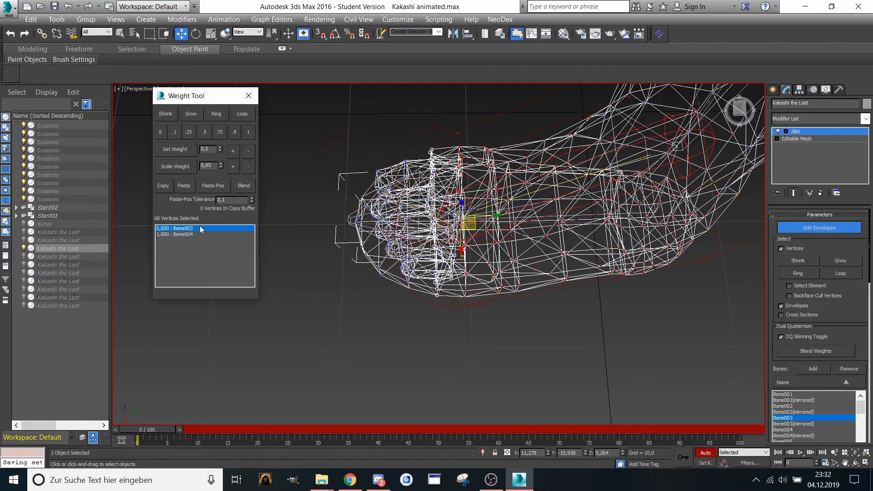
pyautogui.click(204, 132)
# - Choose Bone002(mirrored), select the other boot's shaft vertices above the ankle, and weight them 1
pyautogui.keyDown('alt'); pyautogui.moveTo(421, 137); pyautogui.dragTo(586, 122, button='middle'); pyautogui.keyUp('alt')
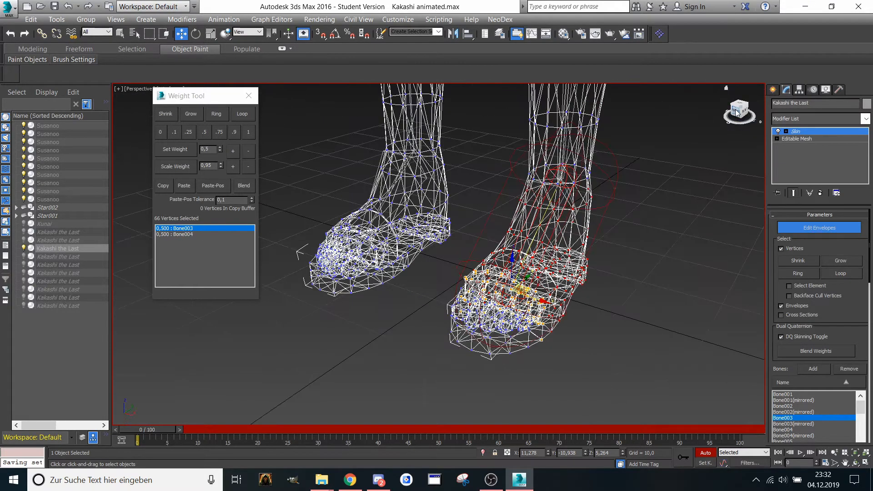
pyautogui.keyDown('alt'); pyautogui.moveTo(487, 119); pyautogui.dragTo(526, 307, button='middle'); pyautogui.keyUp('alt')
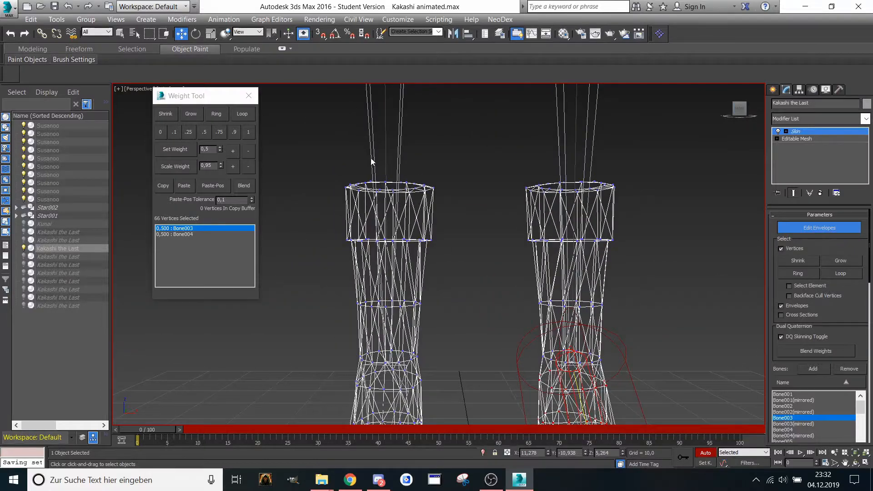
pyautogui.click(385, 153)
pyautogui.keyDown('alt'); pyautogui.moveTo(385, 152); pyautogui.dragTo(363, 146, button='middle'); pyautogui.keyUp('alt')
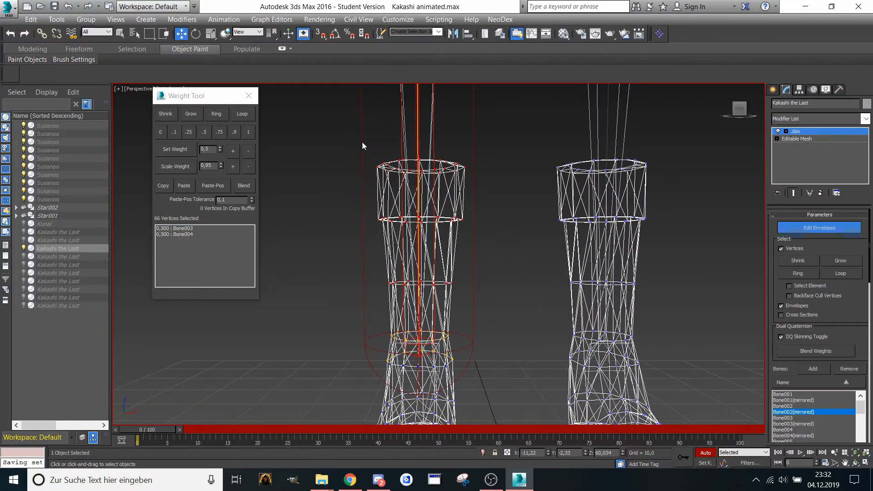
pyautogui.moveTo(487, 283); pyautogui.dragTo(494, 311)
pyautogui.keyDown('alt'); pyautogui.moveTo(493, 310); pyautogui.dragTo(500, 171, button='middle'); pyautogui.keyUp('alt')
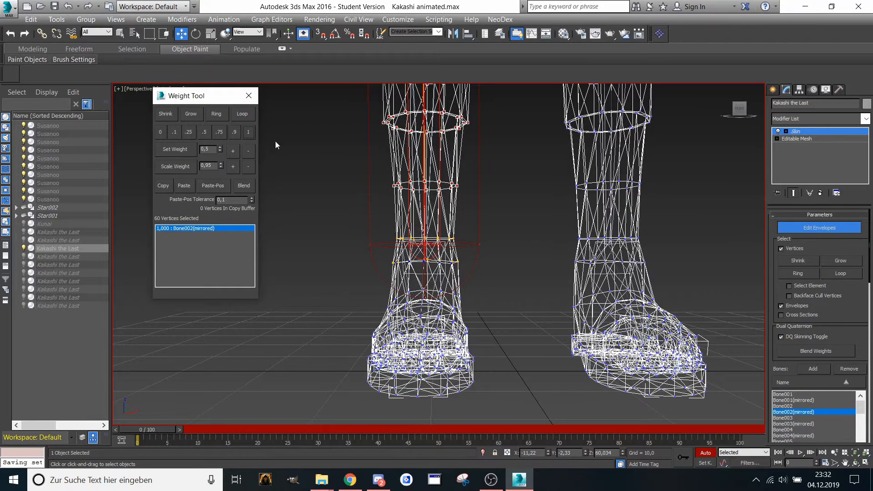
# - Select the upper ankle ring of vertices on the mirrored boot and weight it 1 to Bone002(mirrored)
pyautogui.scroll(3, 350, 172)
pyautogui.moveTo(362, 177); pyautogui.dragTo(359, 156, button='middle')
pyautogui.moveTo(492, 247); pyautogui.dragTo(492, 246)
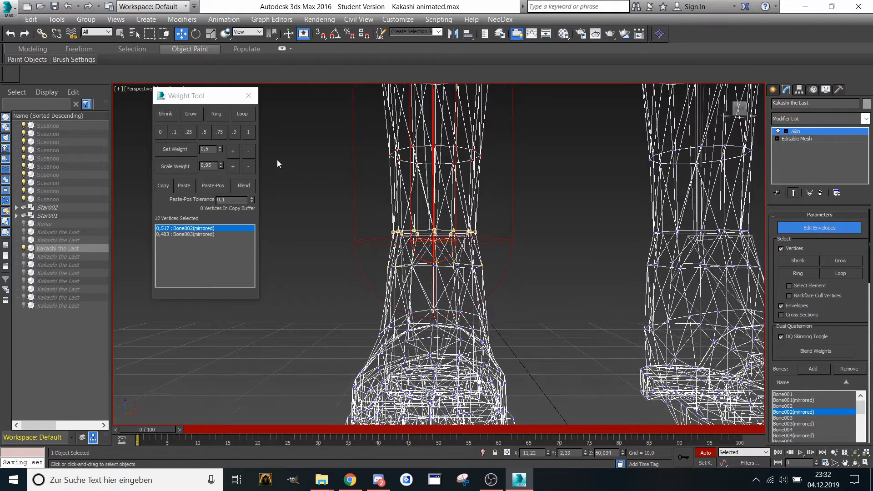
pyautogui.click(252, 135)
# - Select the mirrored boot's lower ankle ring, weight it 1 to Bone002(mirrored), and set 0.5 for Bone003(mirrored)
pyautogui.moveTo(413, 206); pyautogui.dragTo(401, 159, button='middle')
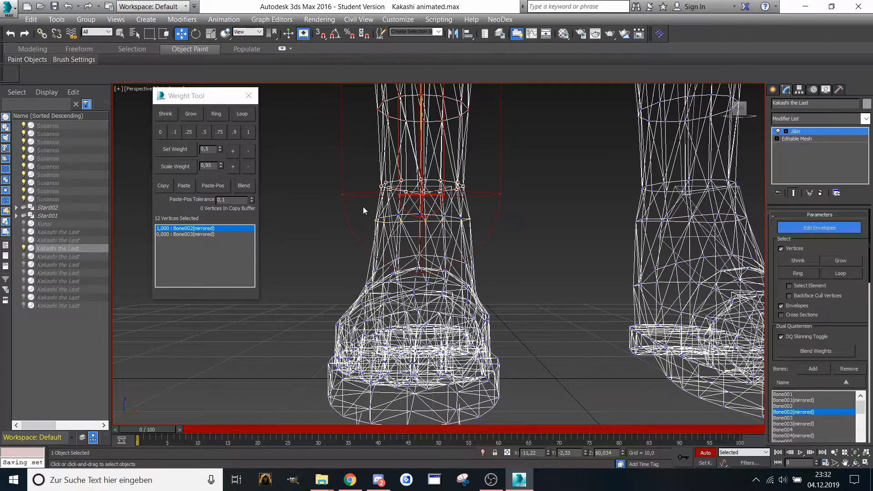
pyautogui.keyDown('alt'); pyautogui.moveTo(363, 207); pyautogui.dragTo(363, 226, button='middle'); pyautogui.keyUp('alt')
pyautogui.moveTo(461, 271); pyautogui.dragTo(484, 272)
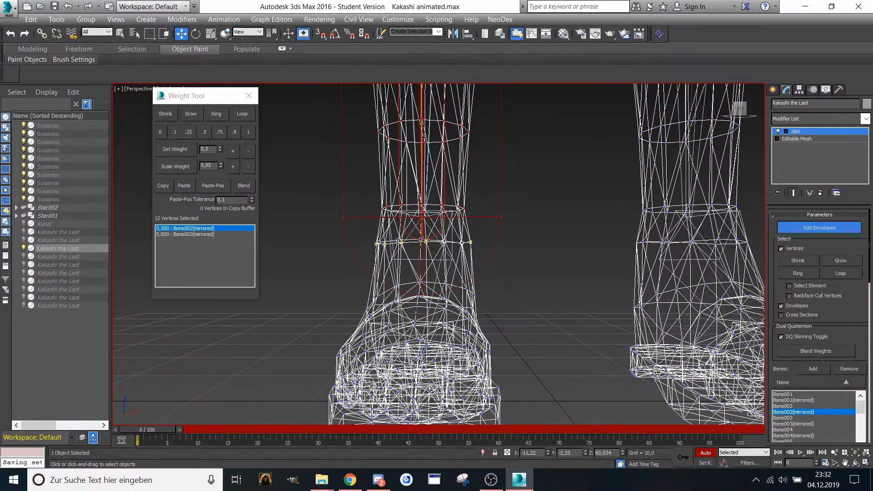
pyautogui.click(248, 132)
pyautogui.click(189, 234)
pyautogui.moveTo(376, 234); pyautogui.dragTo(354, 204, button='middle')
pyautogui.click(204, 132)
# - Select all the mirrored boot's foot vertices below the ankle rings and weight them 1 to Bone003(mirrored)
pyautogui.scroll(-3, 354, 203)
pyautogui.scroll(3, 343, 219)
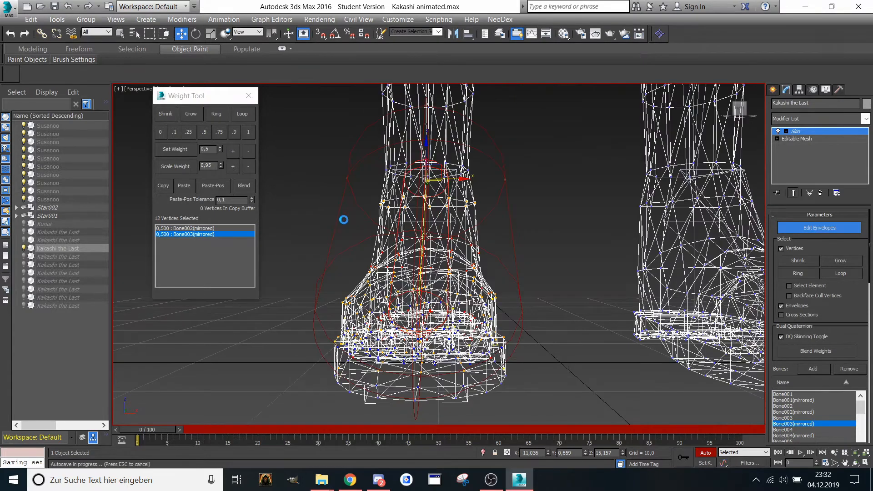
pyautogui.moveTo(566, 421); pyautogui.dragTo(565, 422)
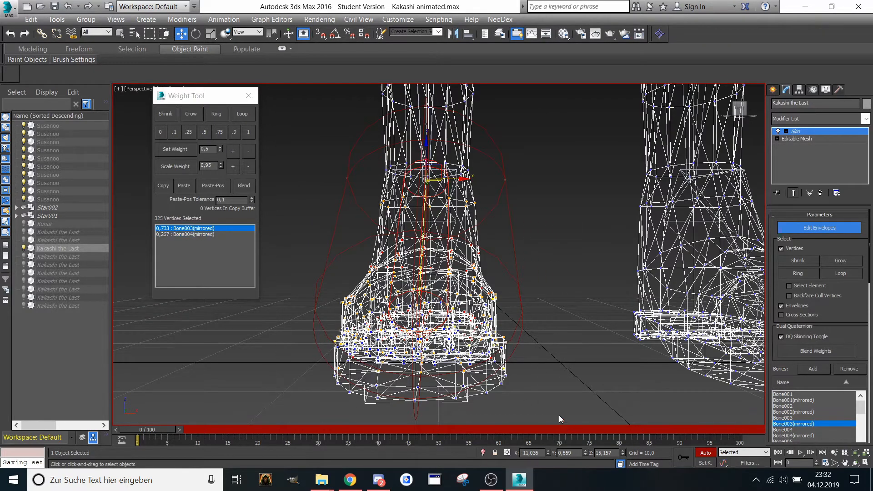
pyautogui.click(247, 132)
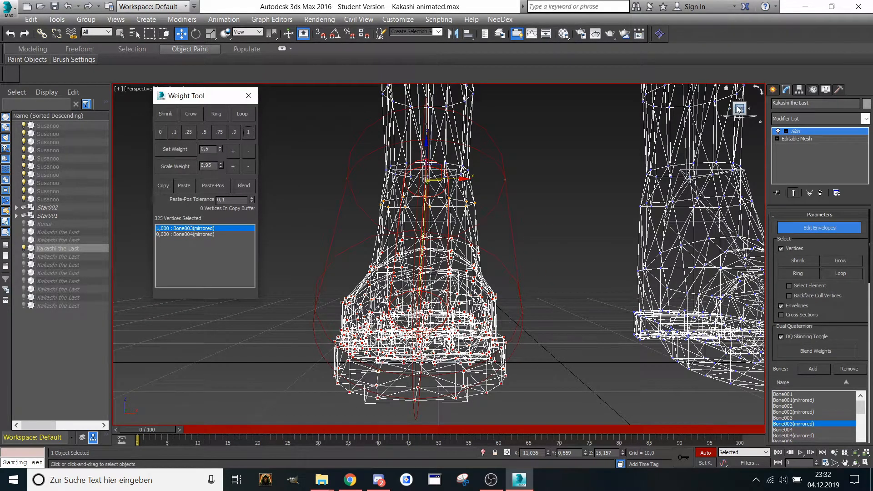
# - From above the mirrored foot, choose Bone004(mirrored), select the toe vertices in front of the toe joint, and weight them 1
pyautogui.moveTo(738, 110); pyautogui.dragTo(702, 133)
pyautogui.scroll(4, 338, 209)
pyautogui.moveTo(337, 209); pyautogui.dragTo(400, 284)
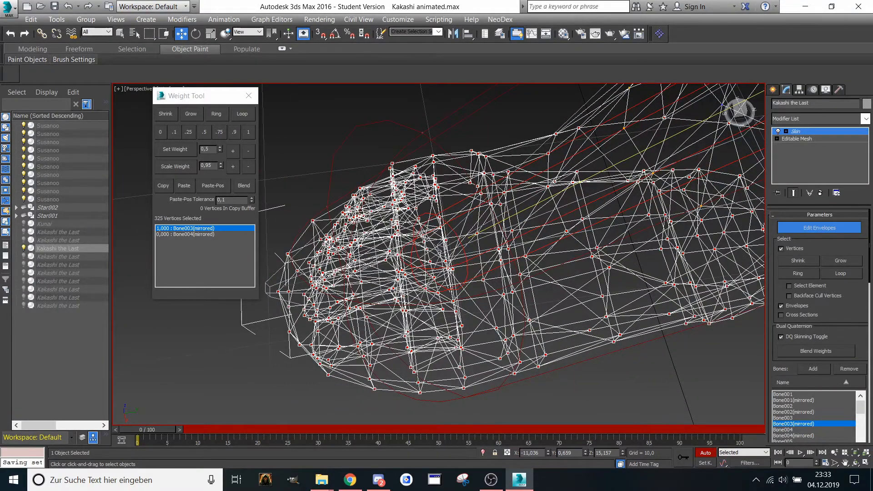
pyautogui.click(274, 291)
pyautogui.scroll(-3, 318, 281)
pyautogui.moveTo(740, 112)
pyautogui.mouseDown()
pyautogui.moveTo(741, 122)
pyautogui.moveTo(739, 113)
pyautogui.mouseUp()
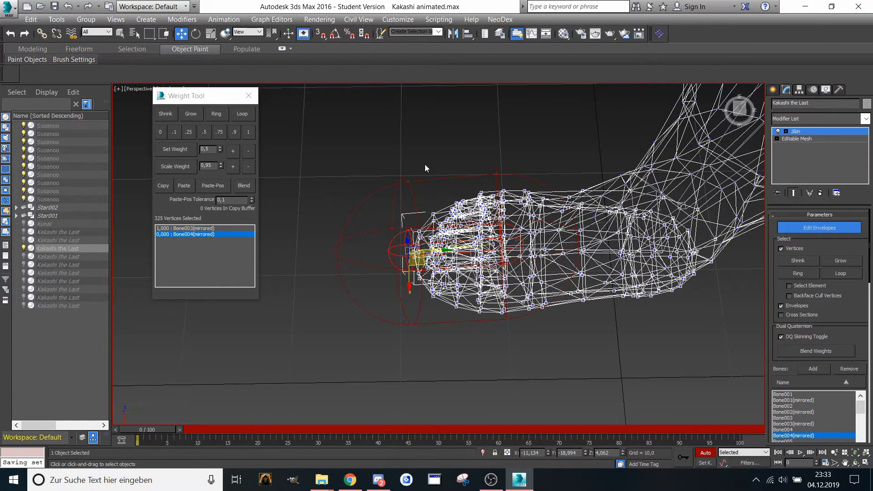
pyautogui.moveTo(465, 343); pyautogui.dragTo(469, 341)
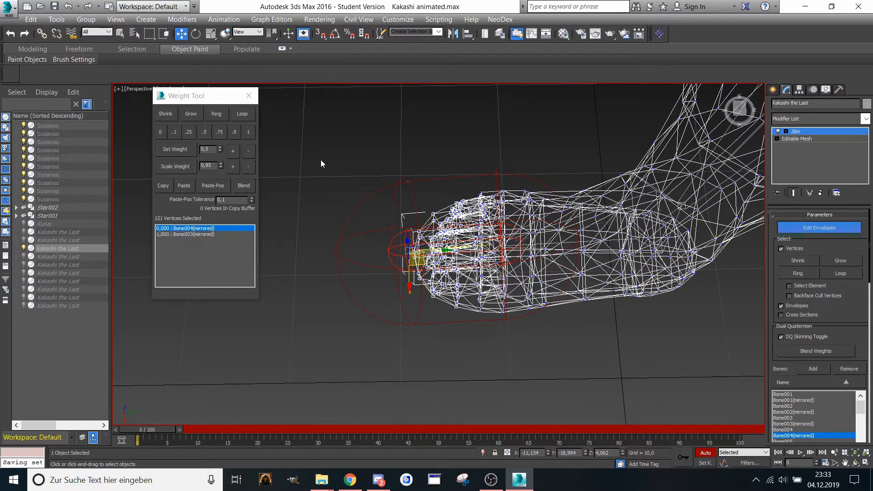
pyautogui.rightClick(370, 128)
pyautogui.rightClick(393, 177)
pyautogui.moveTo(411, 177); pyautogui.dragTo(472, 204, button='middle')
pyautogui.click(248, 131)
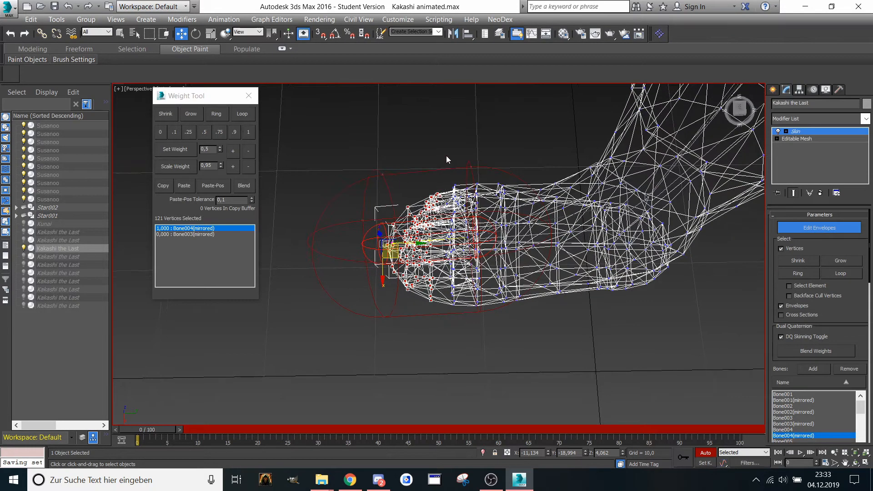
# - Select the mirrored foot's vertex band at the toe joint, weight it 1 to Bone004(mirrored), and set 0.5 for Bone003(mirrored)
pyautogui.moveTo(445, 155); pyautogui.dragTo(467, 326)
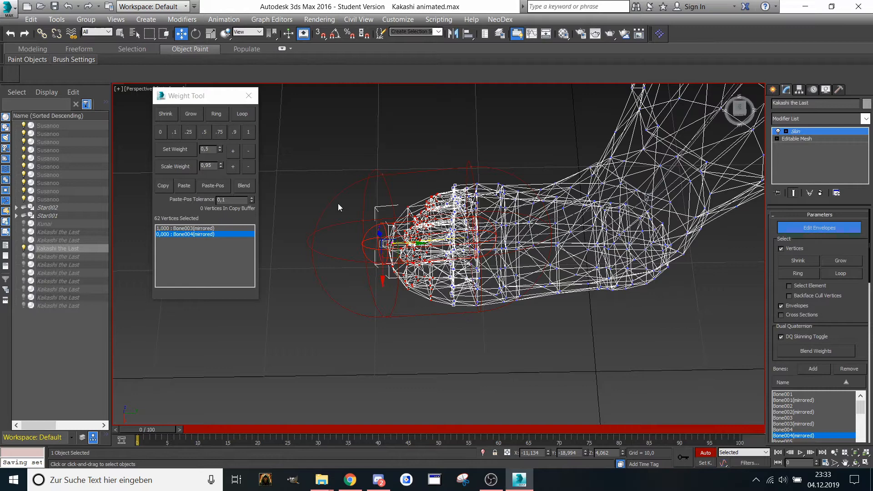
pyautogui.click(246, 134)
pyautogui.click(204, 133)
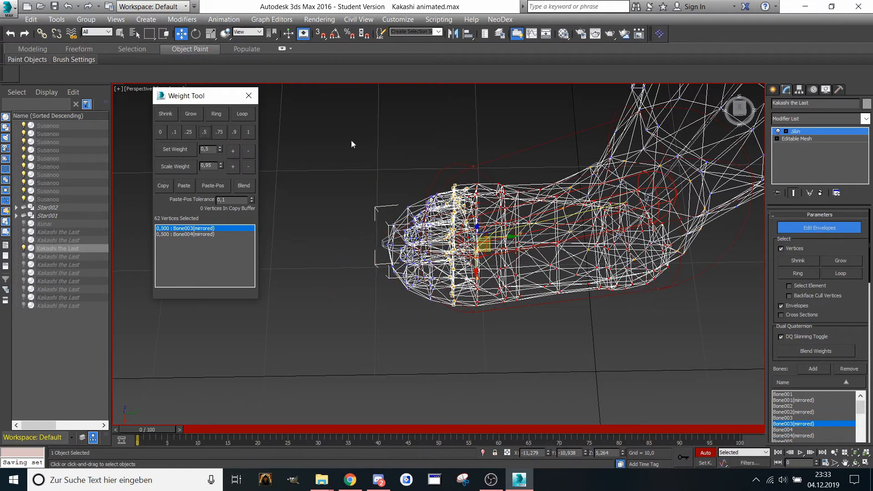
# - Leave envelope editing on the boots, then hide them and show the sleeve mesh in their place
pyautogui.scroll(-5, 354, 145)
pyautogui.click(733, 113)
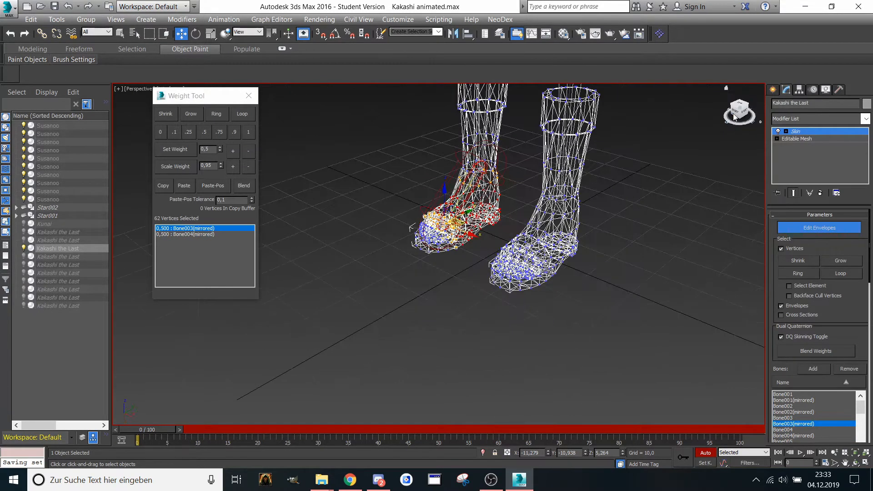
pyautogui.click(734, 112)
pyautogui.click(849, 228)
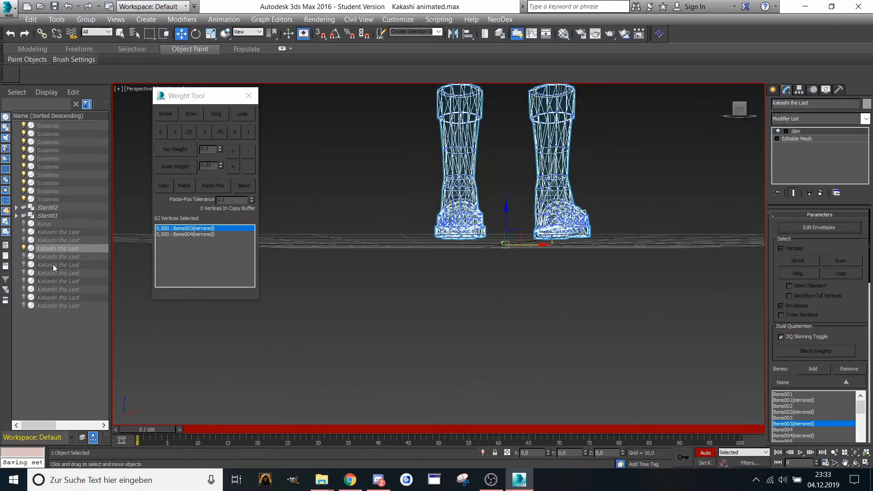
pyautogui.click(24, 248)
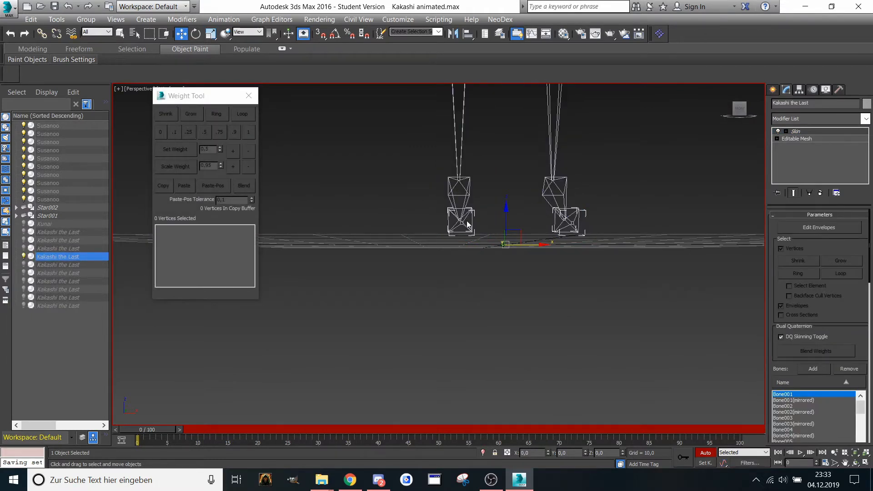
pyautogui.click(24, 256)
# - Start editing the sleeve mesh's envelopes, choose the left forearm bone Bone012, and weight all the cuff vertices 1
pyautogui.scroll(-5, 437, 219)
pyautogui.scroll(8, 434, 218)
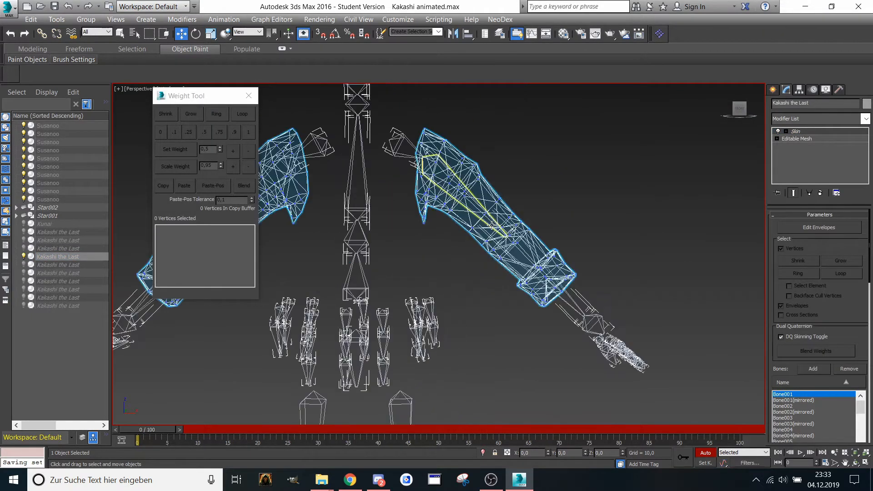
pyautogui.scroll(2, 532, 218)
pyautogui.moveTo(526, 208); pyautogui.dragTo(512, 194, button='middle')
pyautogui.click(801, 226)
pyautogui.moveTo(522, 244); pyautogui.dragTo(446, 202, button='middle')
pyautogui.click(478, 224)
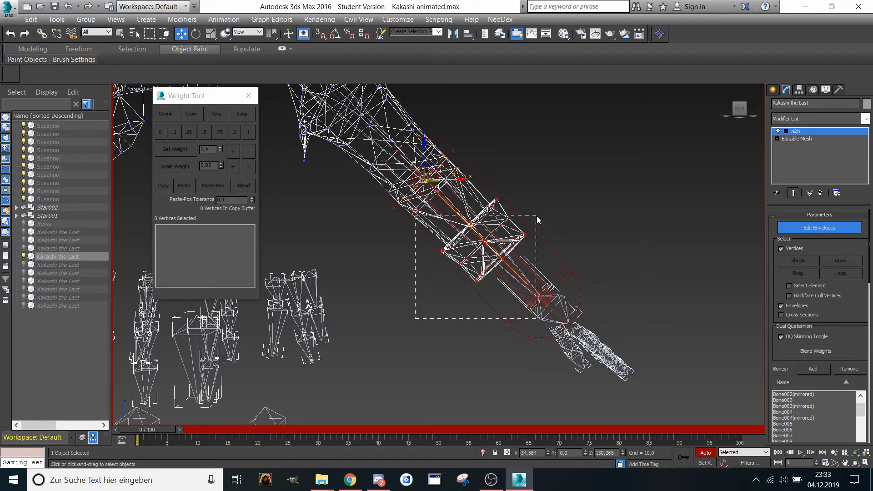
pyautogui.moveTo(545, 201); pyautogui.dragTo(504, 227)
pyautogui.moveTo(460, 316); pyautogui.dragTo(547, 175)
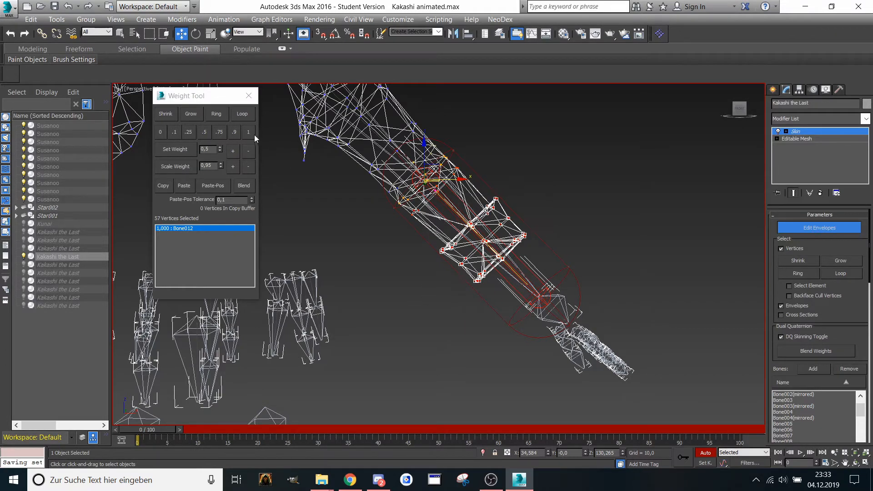
# - Select the left sleeve's vertex ring just below the elbow joint and weight it 1 to Bone012
pyautogui.scroll(5, 405, 190)
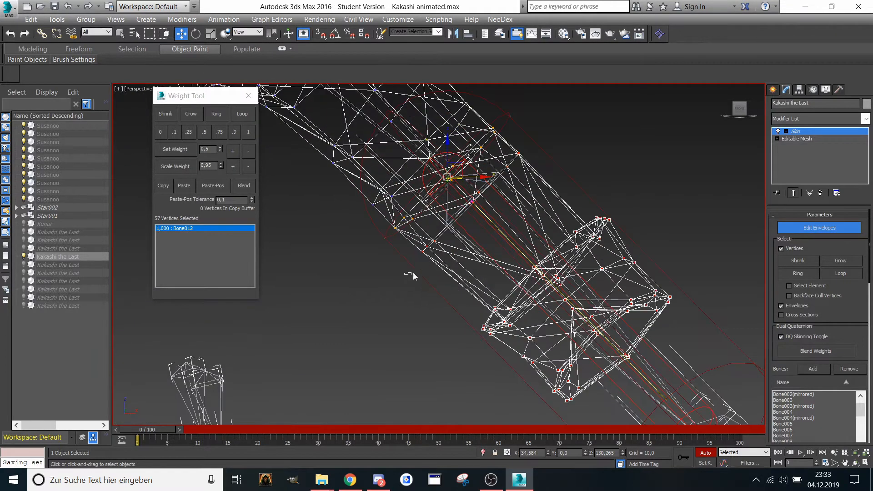
pyautogui.click(452, 232)
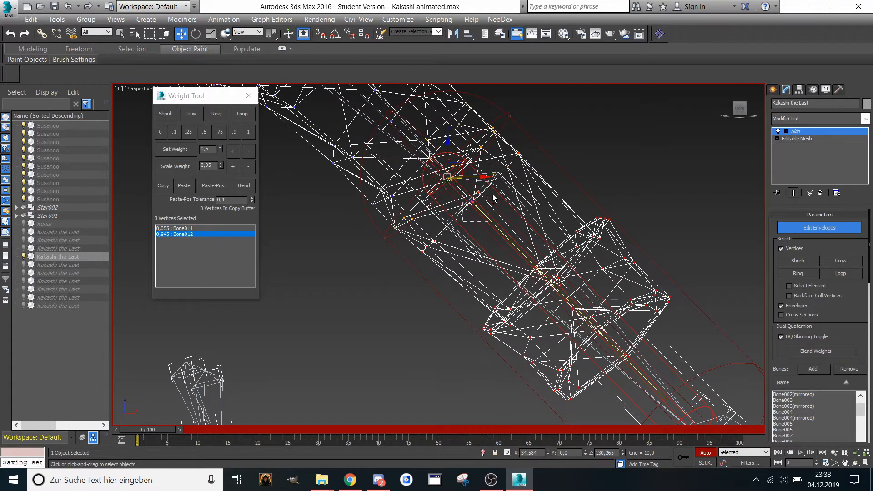
pyautogui.keyDown('ctrl'); pyautogui.moveTo(498, 192); pyautogui.dragTo(534, 144); pyautogui.keyUp('ctrl')
pyautogui.click(248, 131)
# - Examine the mouse navigation and wheel zoom settings in the Customize User Interface dialog, leaving them as they are
pyautogui.moveTo(416, 141); pyautogui.dragTo(431, 176, button='middle')
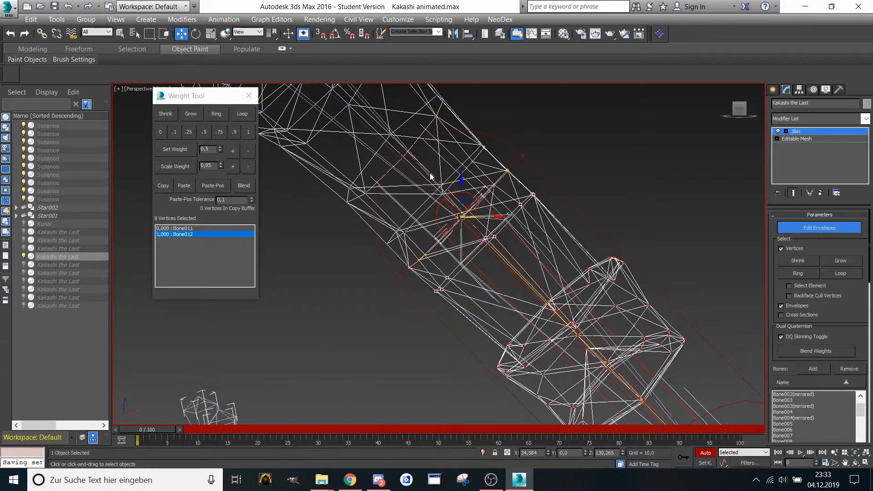
pyautogui.scroll(5, 500, 170)
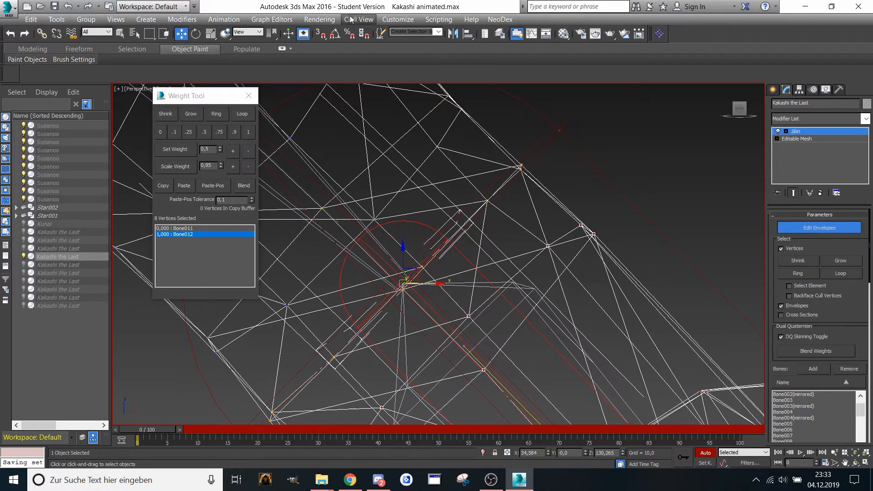
pyautogui.click(390, 19)
pyautogui.click(399, 32)
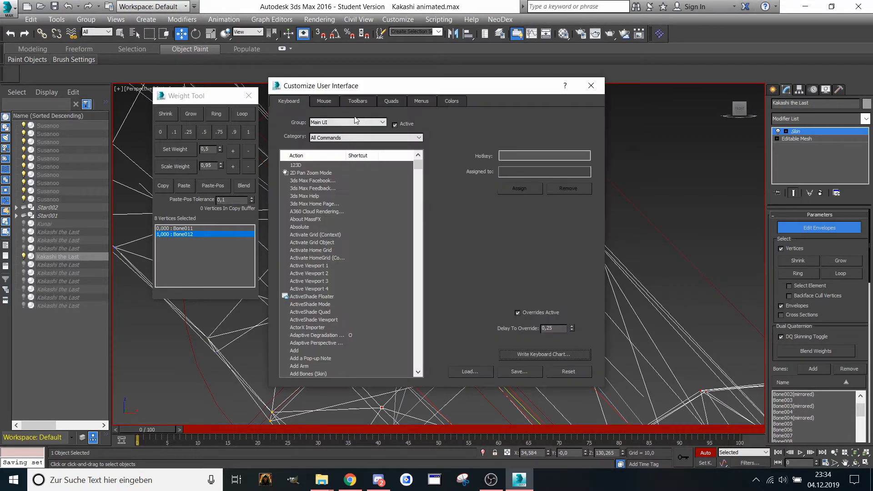
pyautogui.click(324, 100)
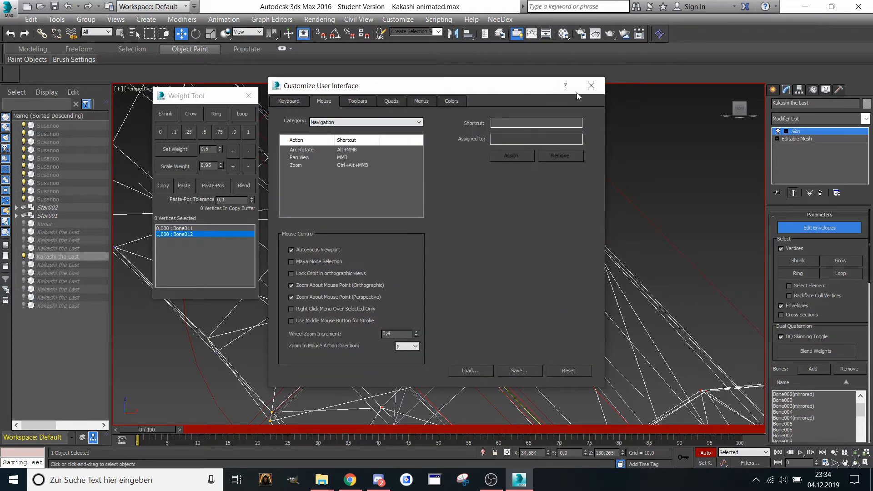
pyautogui.click(591, 85)
# - Select the left sleeve's vertex ring at the elbow joint, weight it 1 to Bone012, and set 0.5 for Bone011
pyautogui.scroll(-3, 512, 248)
pyautogui.moveTo(511, 229); pyautogui.dragTo(523, 214, button='middle')
pyautogui.moveTo(548, 139); pyautogui.dragTo(531, 183)
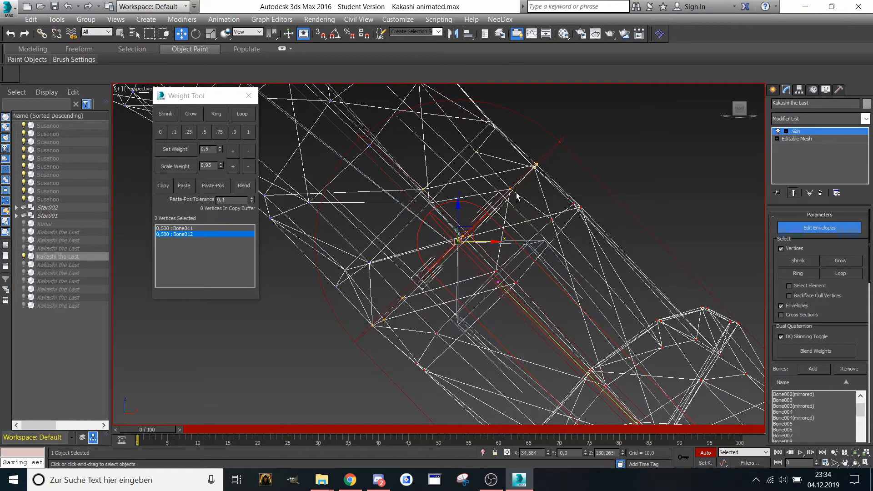
pyautogui.moveTo(482, 227); pyautogui.dragTo(526, 178)
pyautogui.moveTo(361, 341); pyautogui.dragTo(415, 289)
pyautogui.click(252, 133)
pyautogui.click(240, 228)
pyautogui.moveTo(365, 129); pyautogui.dragTo(403, 206, button='middle')
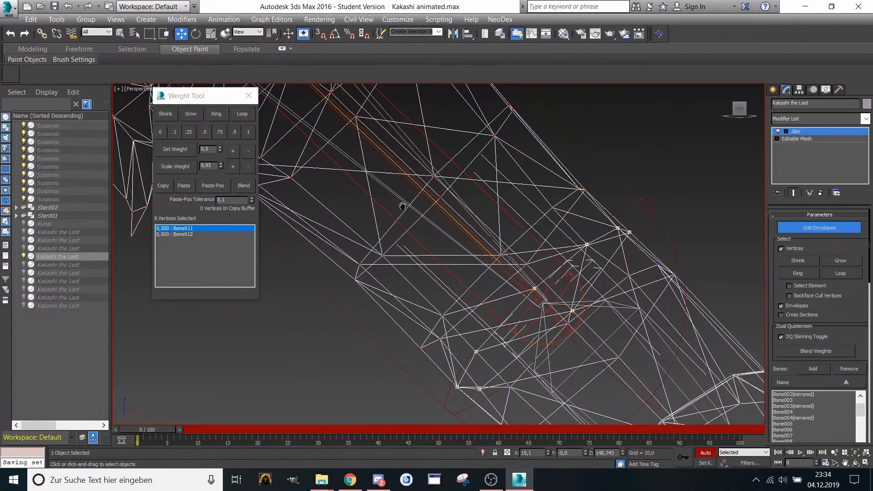
# - Select the left sleeve's vertex ring just above the elbow joint and weight it 1 to Bone011
pyautogui.click(604, 275)
pyautogui.moveTo(596, 274); pyautogui.dragTo(524, 216, button='middle')
pyautogui.moveTo(529, 178); pyautogui.dragTo(481, 259)
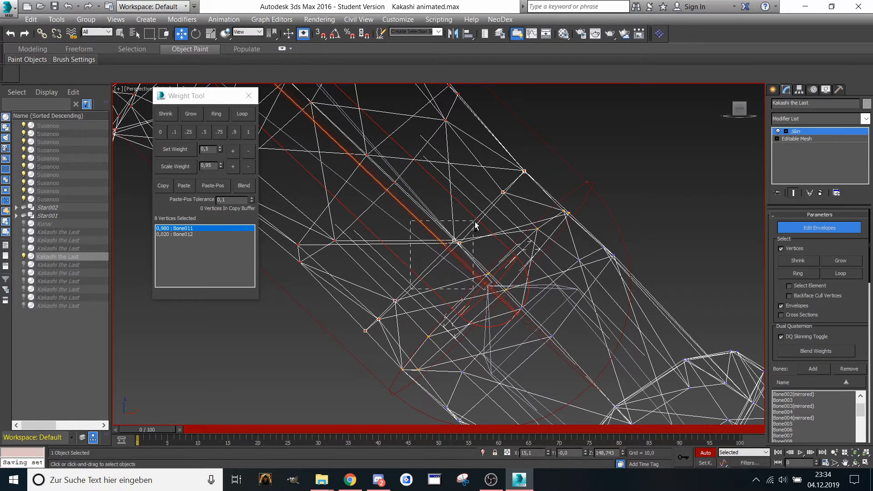
pyautogui.moveTo(556, 160); pyautogui.dragTo(474, 212)
pyautogui.click(248, 132)
# - Select the rest of the left sleeve's upper-arm vertices up to the shoulder and weight them 1 to Bone011
pyautogui.scroll(-5, 435, 220)
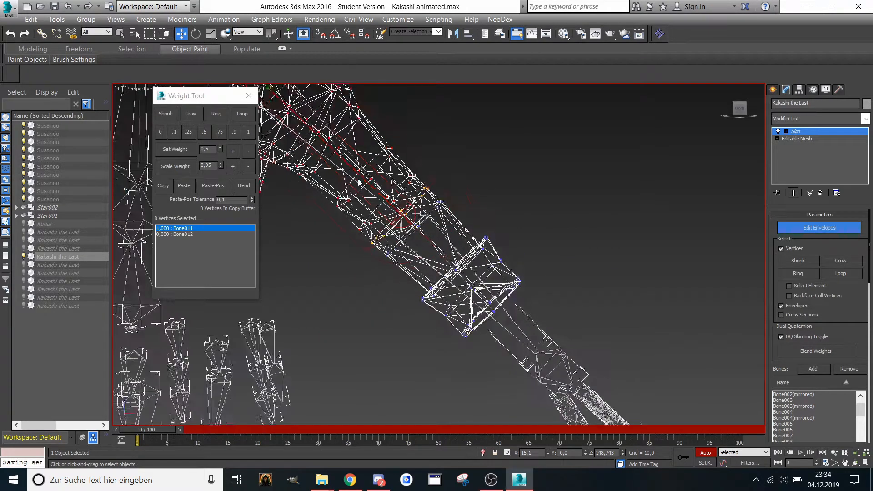
pyautogui.scroll(4, 435, 220)
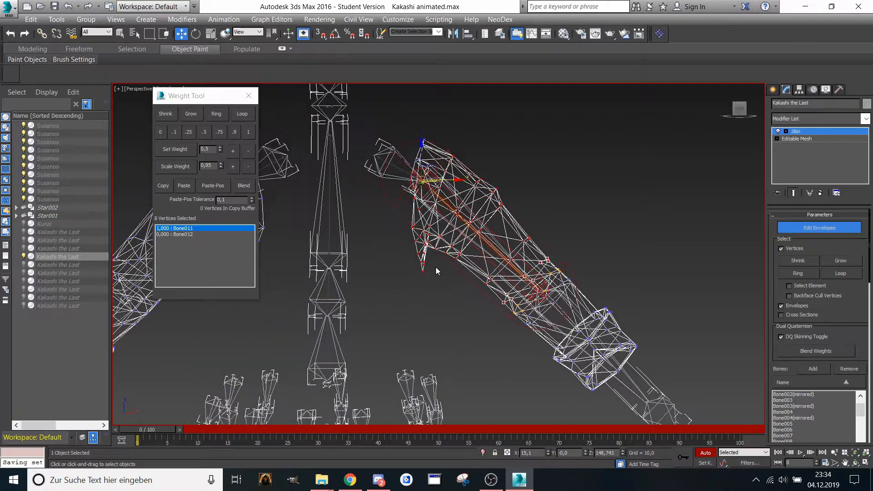
pyautogui.scroll(2, 441, 232)
pyautogui.scroll(-3, 436, 235)
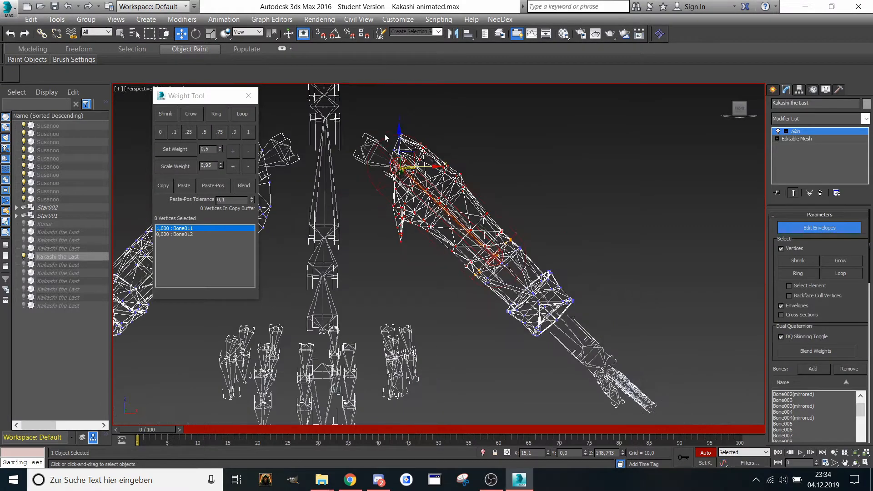
pyautogui.moveTo(447, 251); pyautogui.dragTo(466, 256)
pyautogui.scroll(2, 465, 256)
pyautogui.keyDown('ctrl'); pyautogui.moveTo(523, 183); pyautogui.dragTo(481, 257); pyautogui.keyUp('ctrl')
pyautogui.scroll(1, 471, 232)
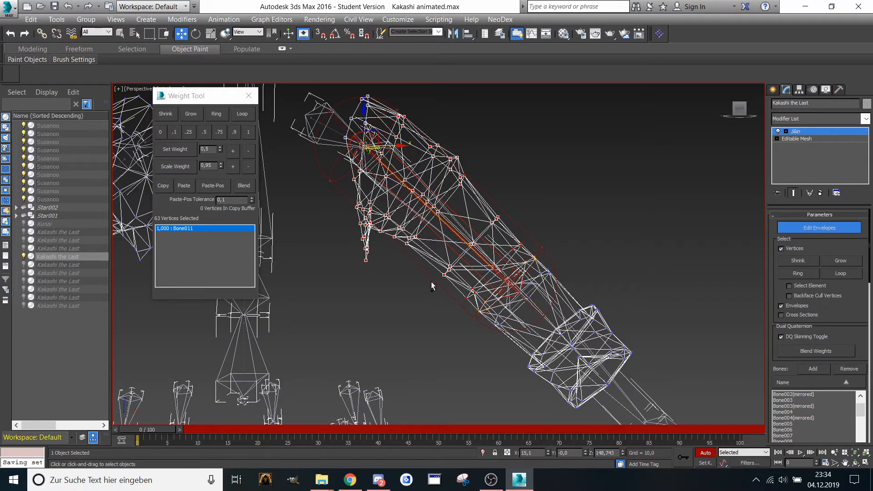
pyautogui.click(249, 136)
# - Activate the Bone010 envelope at the left shoulder for weighting the sleeve
pyautogui.moveTo(322, 143); pyautogui.dragTo(392, 193, button='middle')
pyautogui.scroll(4, 427, 218)
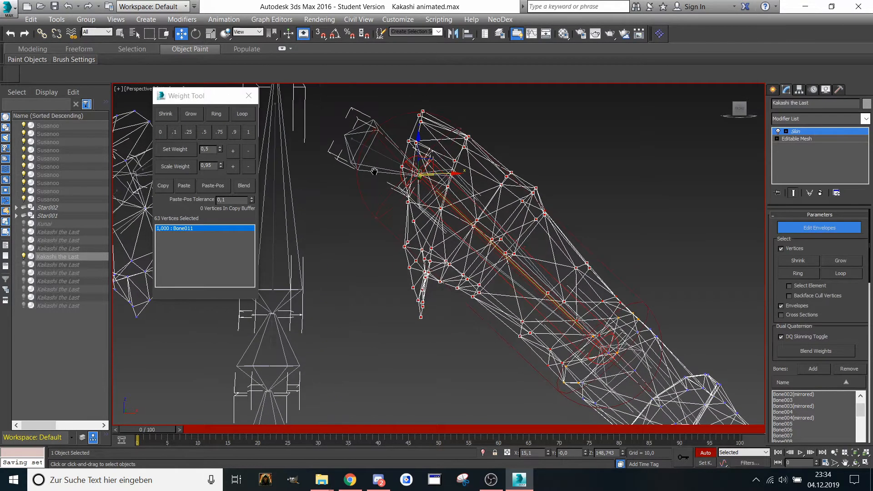
pyautogui.moveTo(455, 237); pyautogui.dragTo(464, 272, button='middle')
pyautogui.moveTo(374, 199)
pyautogui.mouseDown(button='middle')
pyautogui.moveTo(359, 184)
pyautogui.moveTo(372, 196)
pyautogui.mouseUp(button='middle')
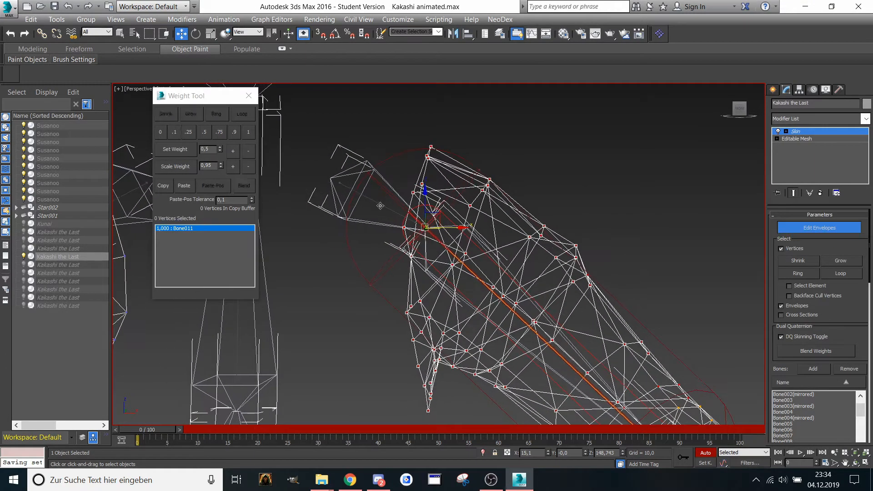
pyautogui.click(375, 205)
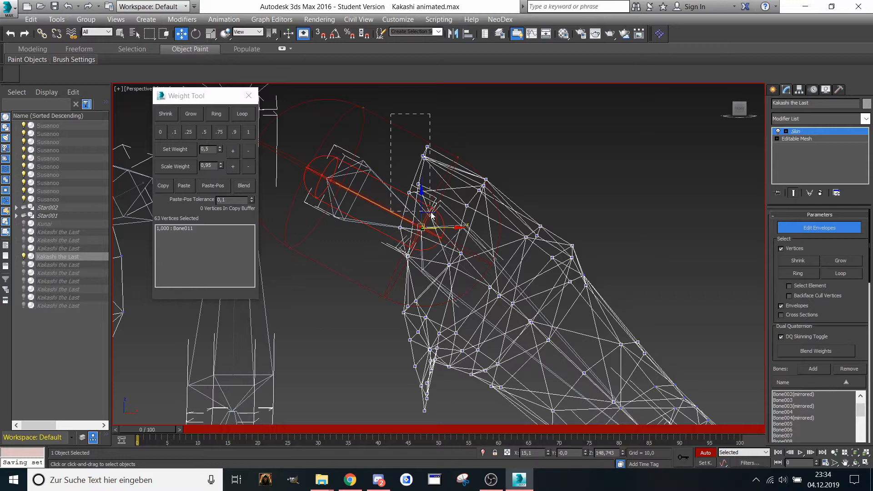
pyautogui.moveTo(431, 213); pyautogui.dragTo(429, 211)
pyautogui.moveTo(398, 219); pyautogui.dragTo(376, 175, button='middle')
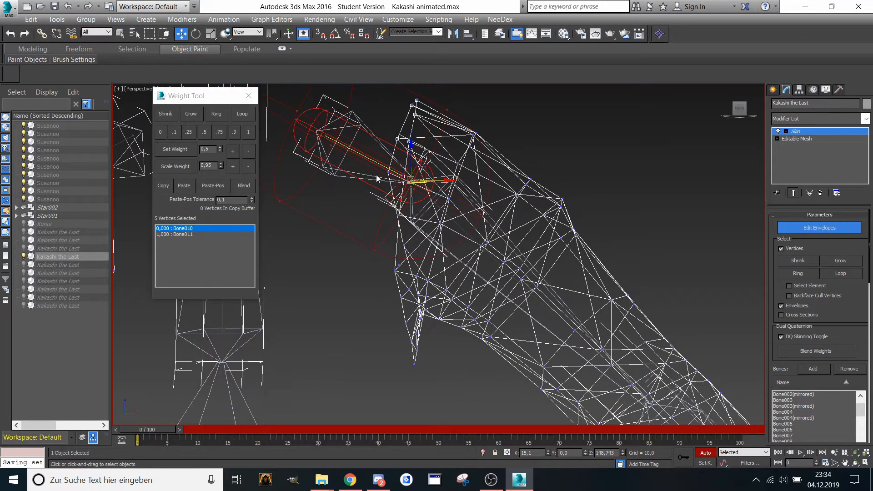
pyautogui.moveTo(410, 238); pyautogui.dragTo(410, 238)
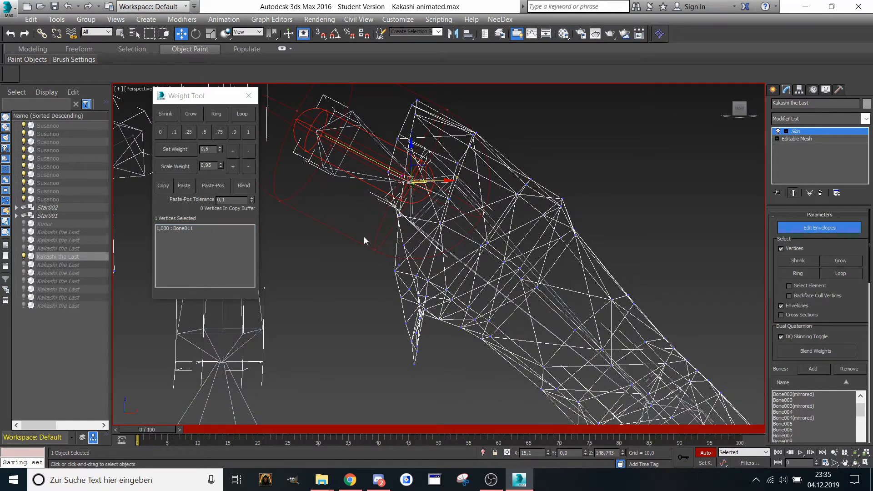
pyautogui.moveTo(412, 296); pyautogui.dragTo(411, 295)
pyautogui.scroll(6, 412, 295)
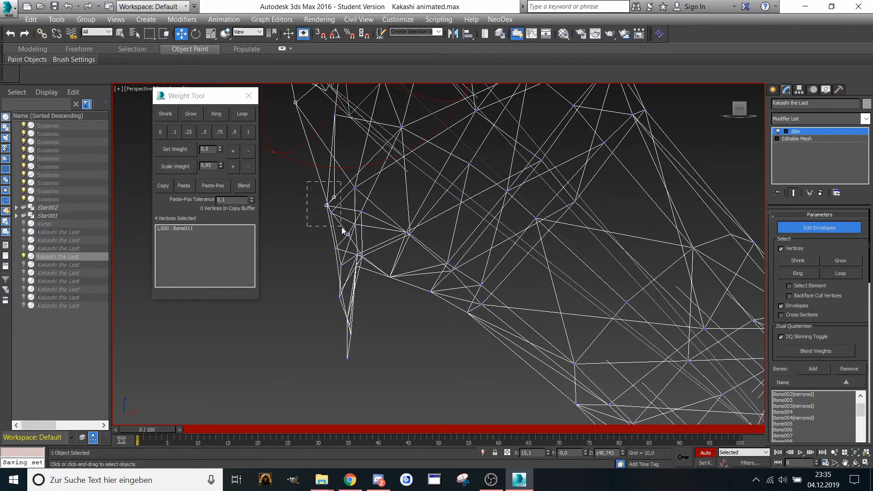
pyautogui.moveTo(342, 228); pyautogui.dragTo(342, 227)
pyautogui.scroll(-8, 341, 227)
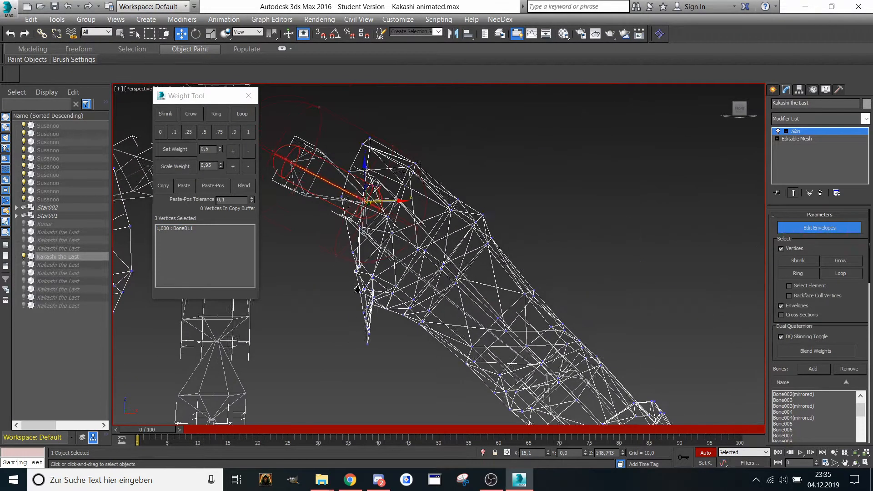
pyautogui.moveTo(357, 289); pyautogui.dragTo(381, 292, button='middle')
# - Select the left sleeve's outermost vertices around the shoulder opening and down the armpit flap, and weight them 1 to Bone010
pyautogui.moveTo(407, 199); pyautogui.dragTo(408, 199)
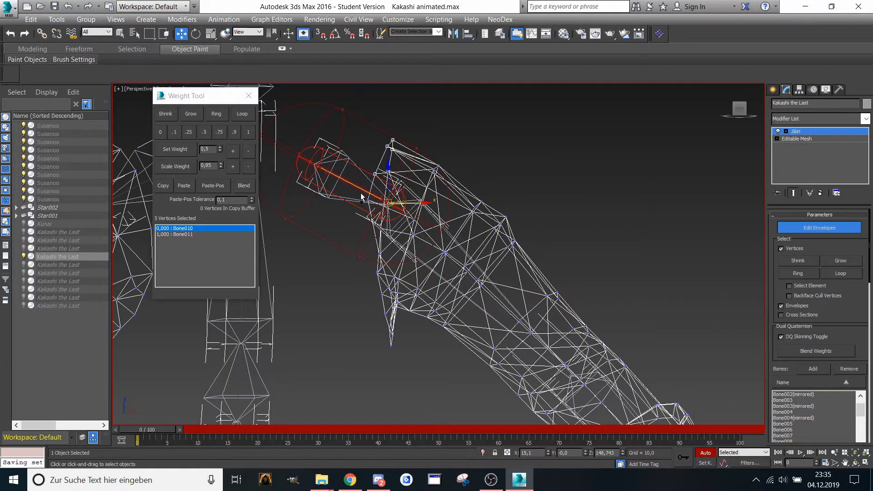
pyautogui.moveTo(365, 160); pyautogui.dragTo(394, 228)
pyautogui.scroll(2, 394, 227)
pyautogui.moveTo(380, 282); pyautogui.dragTo(347, 209, button='middle')
pyautogui.scroll(4, 367, 210)
pyautogui.moveTo(349, 263); pyautogui.dragTo(350, 260)
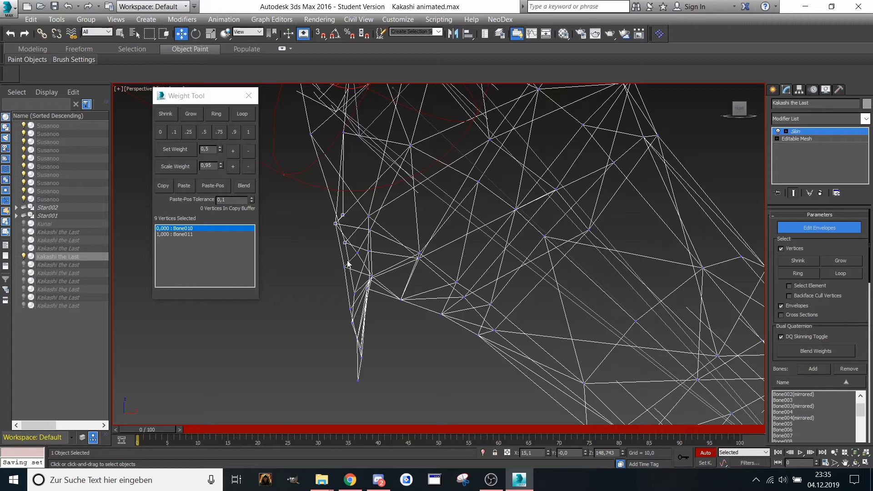
pyautogui.moveTo(350, 259); pyautogui.dragTo(295, 231, button='middle')
pyautogui.moveTo(320, 256); pyautogui.dragTo(338, 281)
pyautogui.moveTo(338, 281); pyautogui.dragTo(308, 258, button='middle')
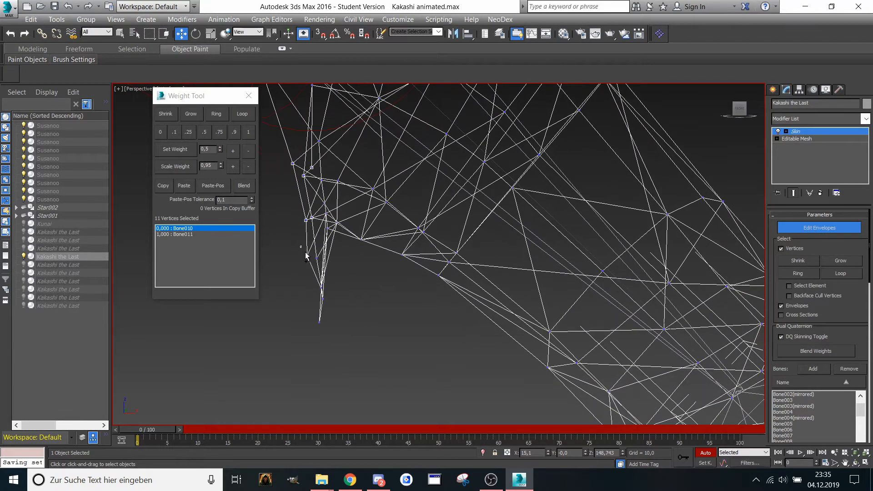
pyautogui.click(248, 135)
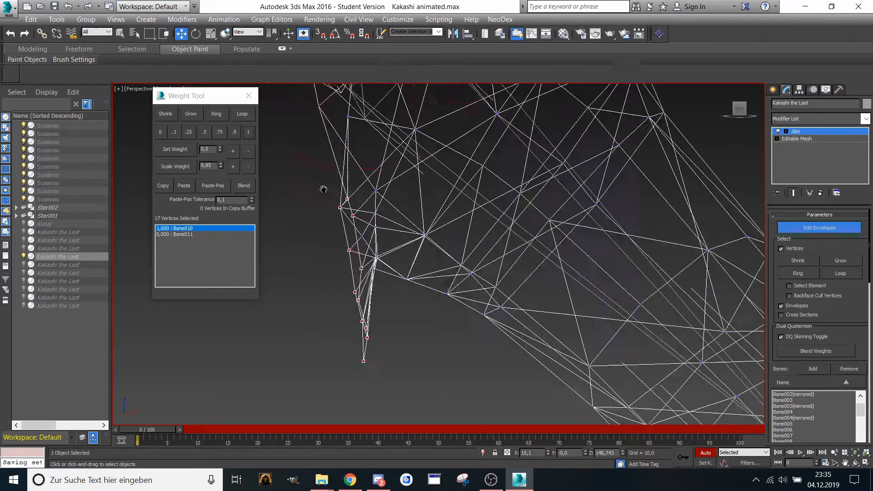
# - Select the vertices of the left sleeve's hanging armpit flap and set their weight to 0.5 for Bone007
pyautogui.scroll(-2, 355, 230)
pyautogui.moveTo(395, 273); pyautogui.dragTo(433, 254, button='middle')
pyautogui.scroll(1, 371, 226)
pyautogui.scroll(-1, 367, 231)
pyautogui.scroll(-2, 398, 220)
pyautogui.scroll(3, 434, 253)
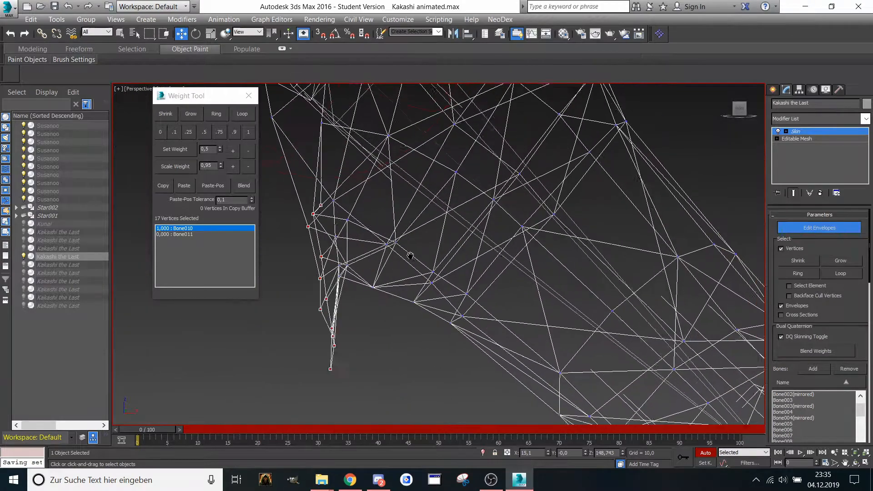
pyautogui.moveTo(344, 376); pyautogui.dragTo(348, 368)
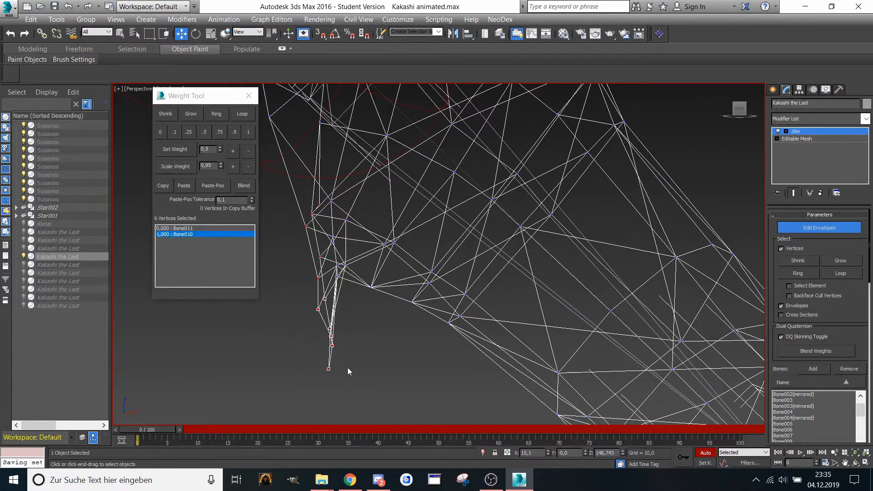
pyautogui.moveTo(347, 367)
pyautogui.mouseDown(button='middle')
pyautogui.moveTo(365, 363)
pyautogui.moveTo(348, 357)
pyautogui.moveTo(353, 364)
pyautogui.mouseUp(button='middle')
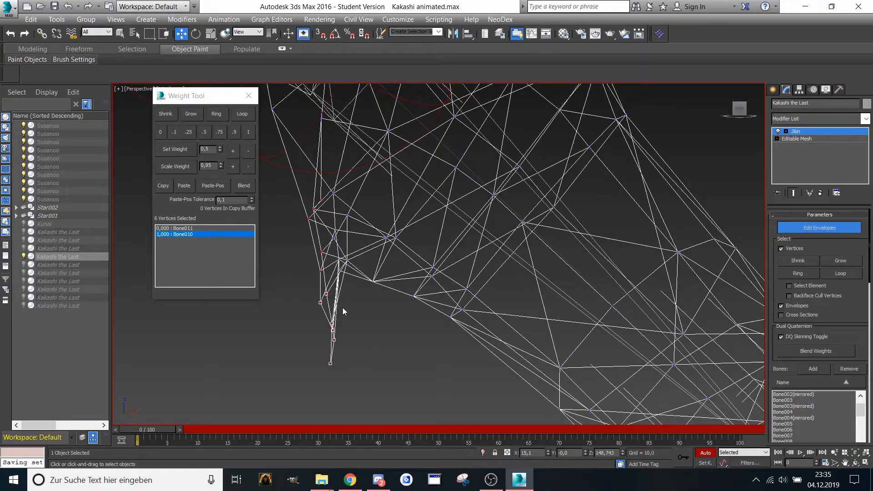
pyautogui.moveTo(342, 307); pyautogui.dragTo(333, 305, button='middle')
pyautogui.keyDown('ctrl'); pyautogui.moveTo(296, 250); pyautogui.dragTo(323, 284); pyautogui.keyUp('ctrl')
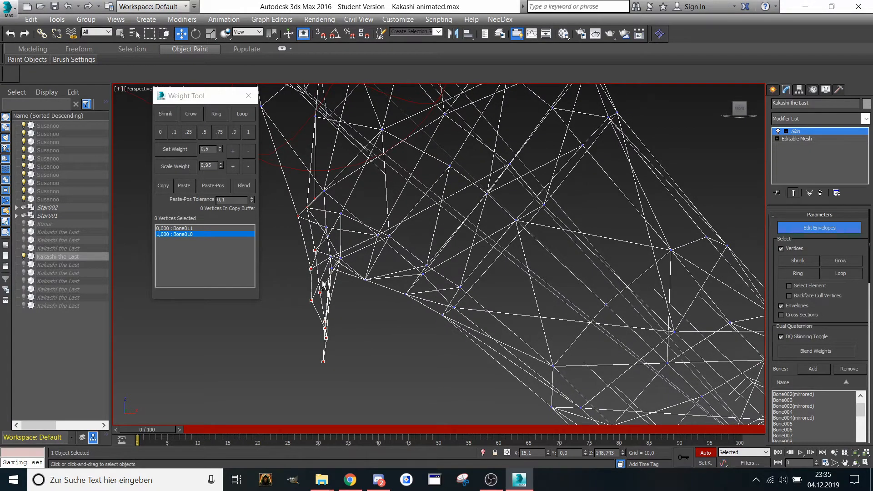
pyautogui.scroll(-2, 323, 285)
pyautogui.moveTo(321, 250); pyautogui.dragTo(328, 266, button='middle')
pyautogui.scroll(2, 318, 304)
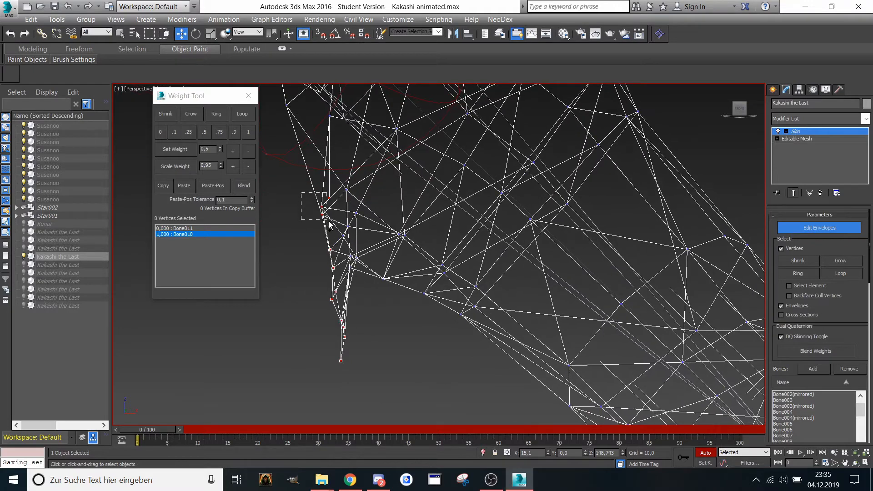
pyautogui.keyDown('ctrl'); pyautogui.moveTo(329, 221); pyautogui.dragTo(330, 223); pyautogui.keyUp('ctrl')
pyautogui.scroll(-2, 330, 225)
pyautogui.moveTo(331, 228); pyautogui.dragTo(357, 301, button='middle')
pyautogui.keyDown('ctrl'); pyautogui.moveTo(316, 222); pyautogui.dragTo(351, 264); pyautogui.keyUp('ctrl')
pyautogui.moveTo(351, 264); pyautogui.dragTo(357, 327, button='middle')
pyautogui.scroll(-2, 346, 286)
pyautogui.scroll(2, 366, 262)
pyautogui.scroll(-2, 356, 259)
pyautogui.scroll(-2, 373, 253)
pyautogui.scroll(2, 375, 257)
pyautogui.scroll(1, 383, 275)
pyautogui.scroll(-3, 425, 222)
pyautogui.moveTo(425, 222); pyautogui.dragTo(331, 242, button='middle')
pyautogui.click(321, 239)
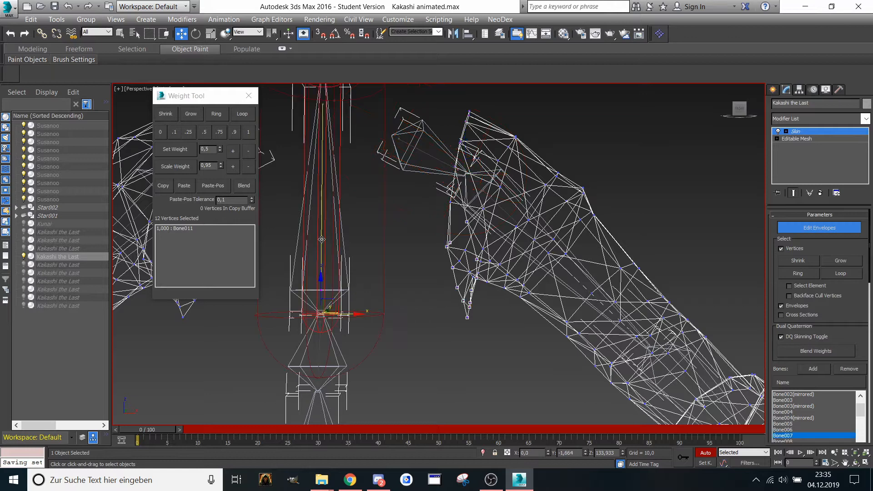
pyautogui.click(203, 133)
# - Select the few left sleeve vertices next to the armpit flap and weight them 0.5 to Bone010
pyautogui.moveTo(523, 195); pyautogui.dragTo(458, 208, button='middle')
pyautogui.scroll(2, 513, 188)
pyautogui.click(453, 209)
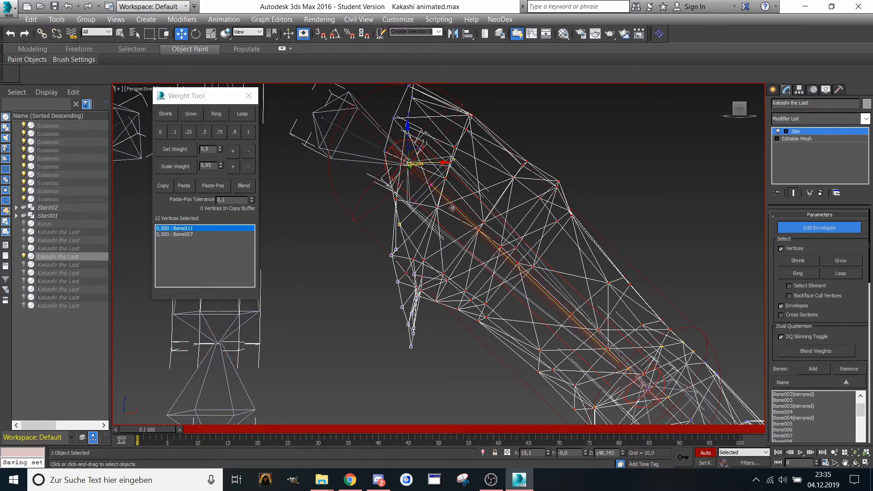
pyautogui.keyDown('alt'); pyautogui.moveTo(356, 136); pyautogui.dragTo(443, 125, button='middle'); pyautogui.keyUp('alt')
pyautogui.moveTo(459, 163); pyautogui.dragTo(448, 191)
pyautogui.moveTo(443, 196); pyautogui.dragTo(435, 176, button='middle')
pyautogui.moveTo(434, 178); pyautogui.dragTo(395, 256)
pyautogui.moveTo(395, 256); pyautogui.dragTo(371, 215, button='middle')
pyautogui.scroll(3, 389, 205)
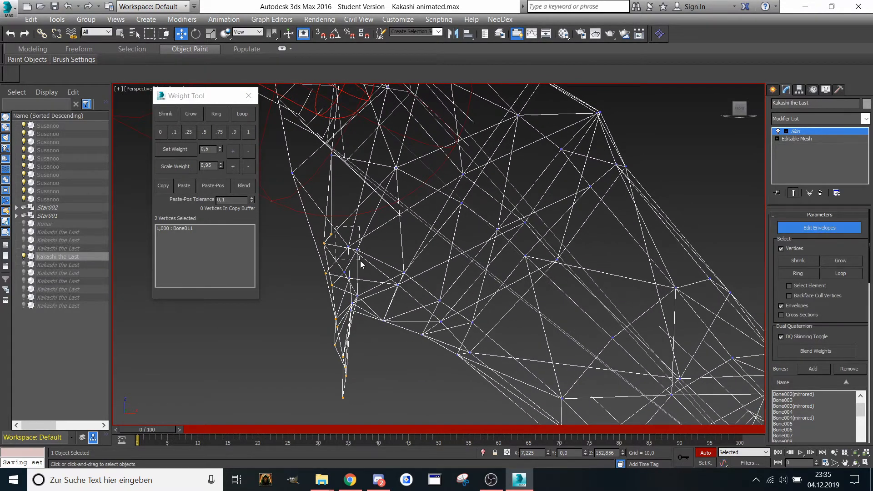
pyautogui.moveTo(360, 260); pyautogui.dragTo(361, 261)
pyautogui.keyDown('alt'); pyautogui.moveTo(359, 260); pyautogui.dragTo(357, 249, button='middle'); pyautogui.keyUp('alt')
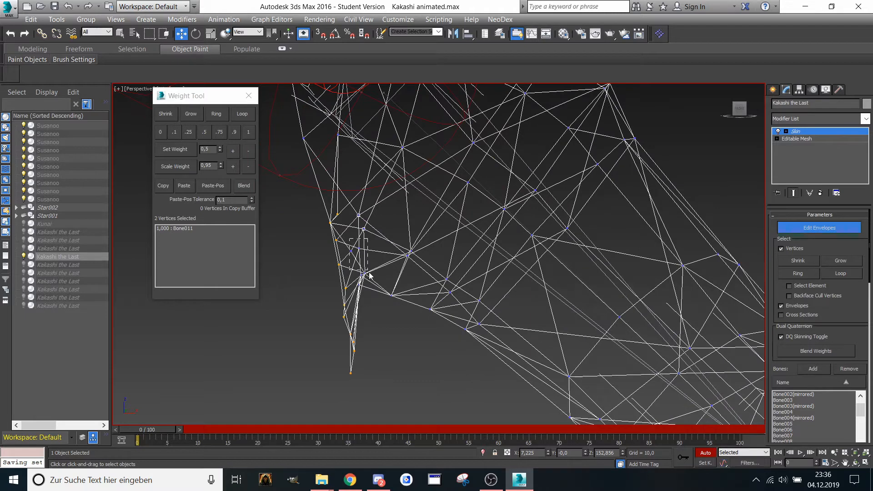
pyautogui.moveTo(371, 279); pyautogui.dragTo(373, 269)
pyautogui.keyDown('alt'); pyautogui.moveTo(353, 256); pyautogui.dragTo(360, 271, button='middle'); pyautogui.keyUp('alt')
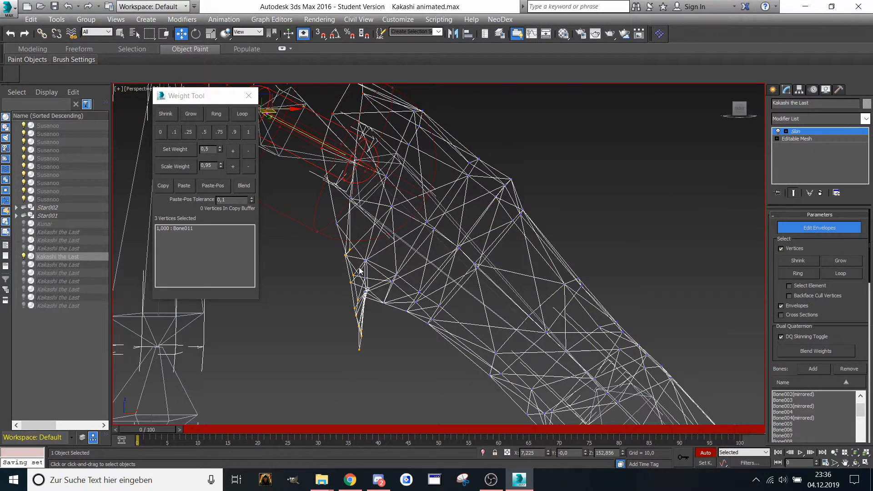
pyautogui.click(204, 132)
pyautogui.keyDown('alt'); pyautogui.moveTo(405, 225); pyautogui.dragTo(396, 283, button='middle'); pyautogui.keyUp('alt')
pyautogui.scroll(-5, 392, 250)
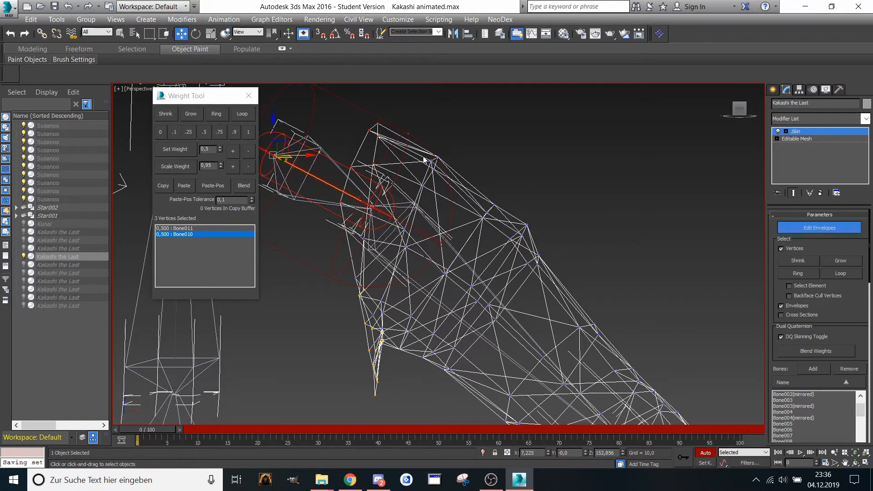
# - Select the left sleeve's next vertex ring in from the shoulder opening and weight it 0.5 to Bone010
pyautogui.moveTo(435, 190); pyautogui.dragTo(433, 197)
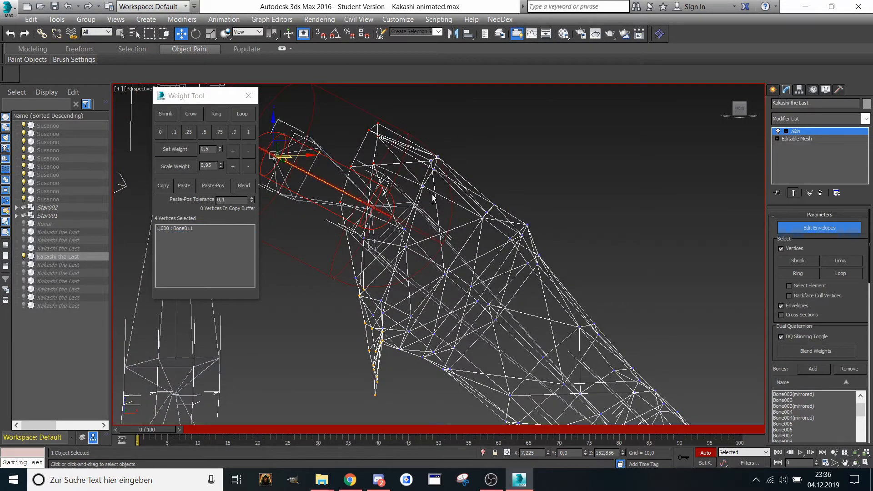
pyautogui.scroll(2, 389, 268)
pyautogui.moveTo(390, 268); pyautogui.dragTo(371, 247, button='middle')
pyautogui.scroll(2, 404, 215)
pyautogui.moveTo(390, 245); pyautogui.dragTo(359, 285)
pyautogui.moveTo(356, 284); pyautogui.dragTo(355, 274, button='middle')
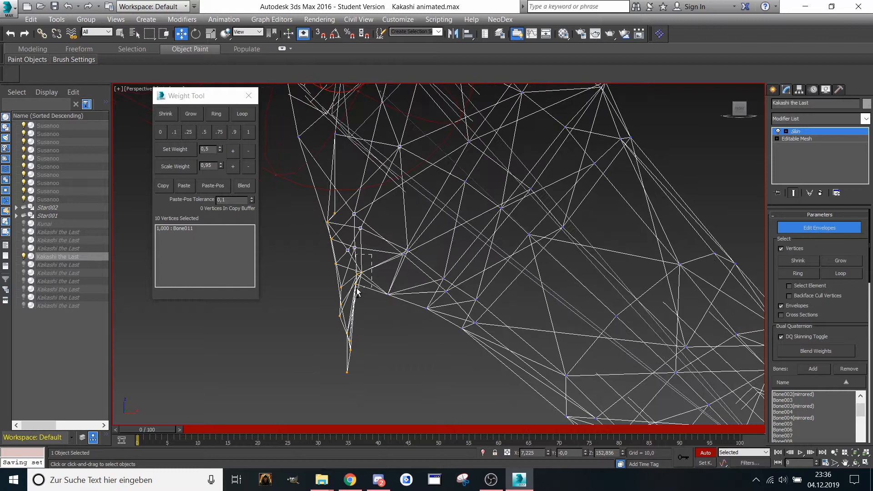
pyautogui.scroll(-3, 349, 292)
pyautogui.moveTo(358, 209); pyautogui.dragTo(379, 215, button='middle')
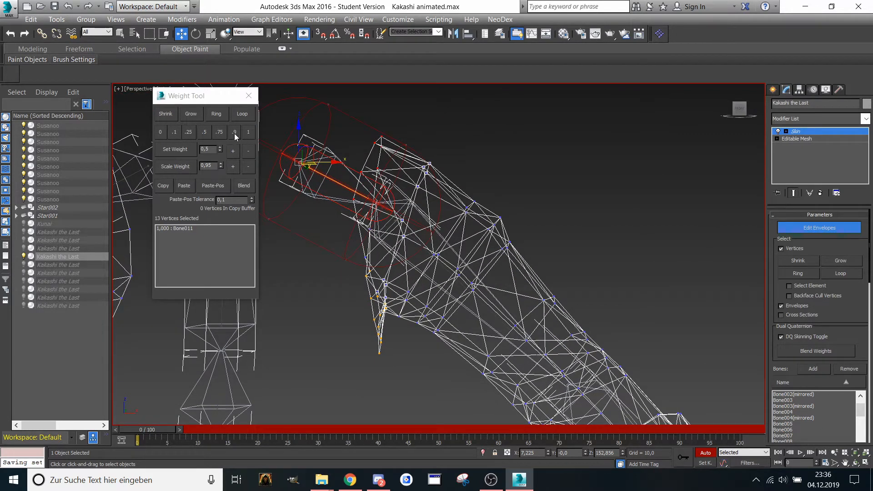
pyautogui.click(207, 136)
pyautogui.scroll(5, 399, 172)
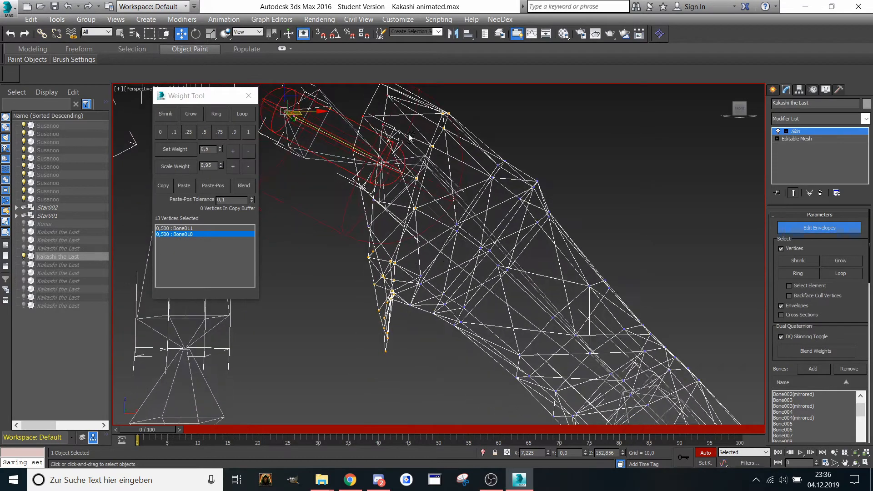
pyautogui.scroll(2, 425, 261)
pyautogui.moveTo(431, 266)
pyautogui.mouseDown(button='middle')
pyautogui.moveTo(418, 259)
pyautogui.moveTo(440, 275)
pyautogui.mouseUp(button='middle')
pyautogui.scroll(-6, 439, 273)
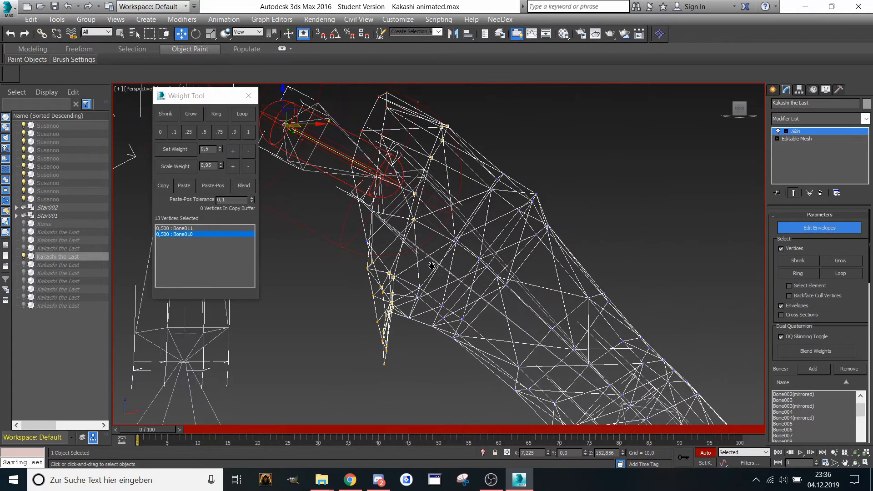
pyautogui.scroll(-6, 431, 270)
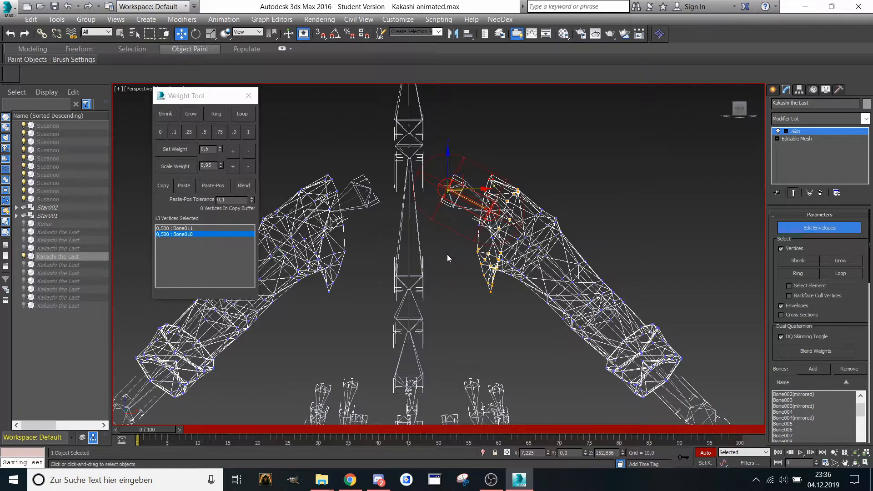
# - Activate the Bone012(mirrored) envelope and select the right sleeve's cuff vertices
pyautogui.moveTo(447, 255); pyautogui.dragTo(465, 275, button='middle')
pyautogui.scroll(5, 419, 253)
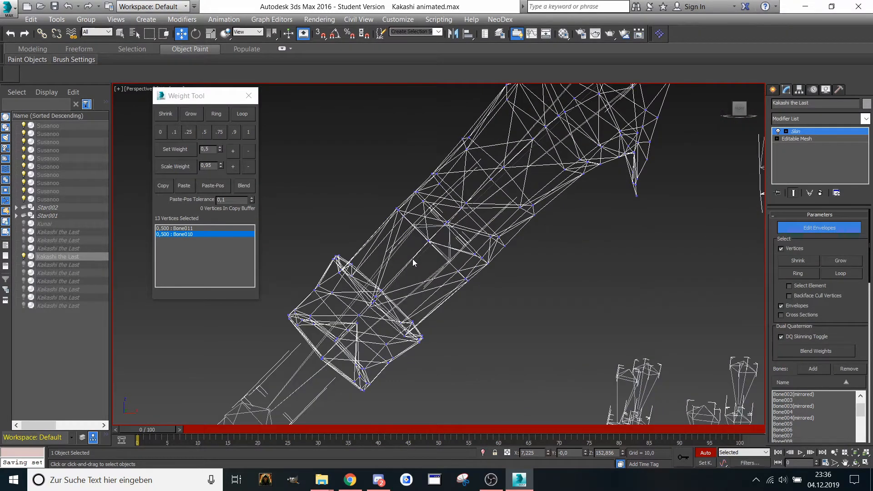
pyautogui.click(413, 262)
pyautogui.scroll(-7, 413, 262)
pyautogui.moveTo(413, 262); pyautogui.dragTo(411, 208, button='middle')
pyautogui.scroll(5, 411, 213)
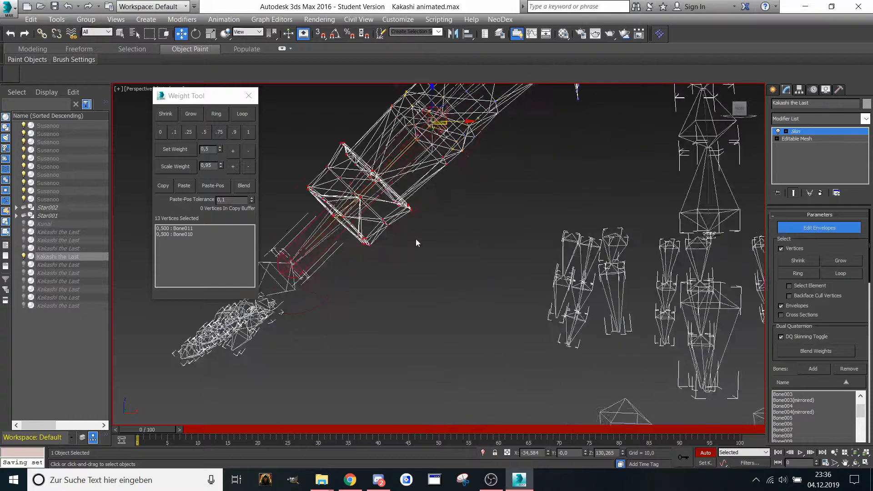
pyautogui.moveTo(416, 239); pyautogui.dragTo(426, 274, button='middle')
pyautogui.scroll(-3, 427, 274)
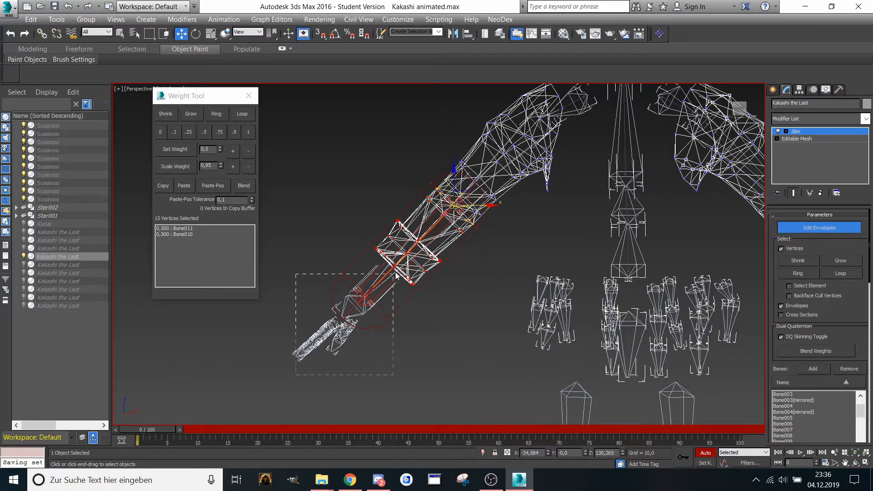
pyautogui.moveTo(423, 234); pyautogui.dragTo(422, 234)
pyautogui.scroll(3, 447, 268)
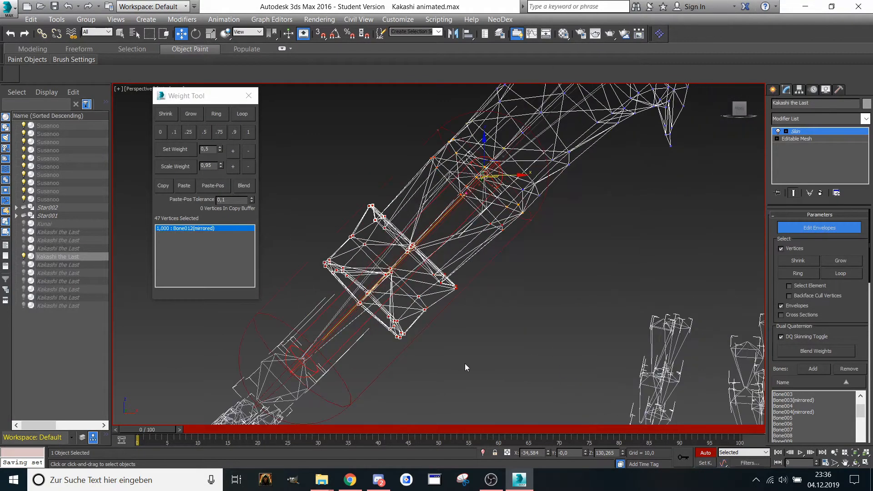
# - Extend the selection with the right sleeve's forearm vertices up to just below the elbow joint
pyautogui.keyDown('ctrl'); pyautogui.moveTo(386, 256); pyautogui.dragTo(385, 255); pyautogui.keyUp('ctrl')
pyautogui.moveTo(525, 207); pyautogui.dragTo(468, 243, button='middle')
pyautogui.scroll(2, 468, 243)
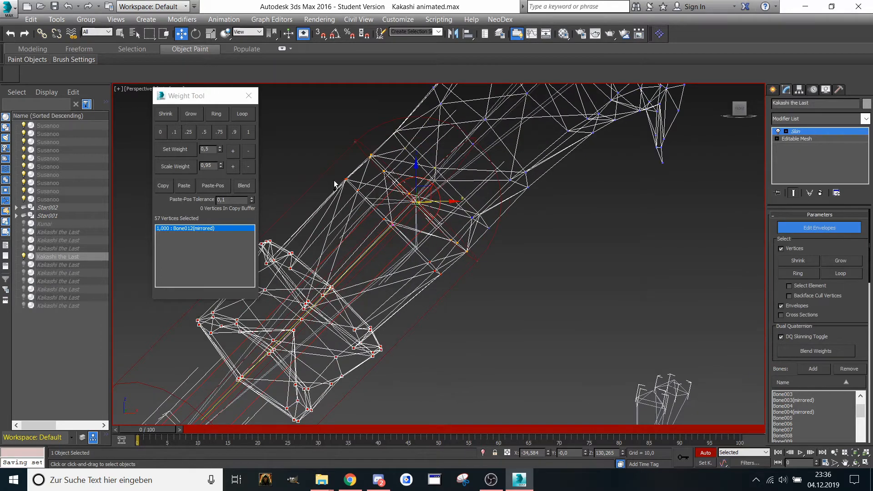
pyautogui.keyDown('ctrl'); pyautogui.moveTo(383, 220); pyautogui.dragTo(395, 230); pyautogui.keyUp('ctrl')
pyautogui.moveTo(318, 220); pyautogui.dragTo(309, 282, button='middle')
pyautogui.scroll(3, 436, 174)
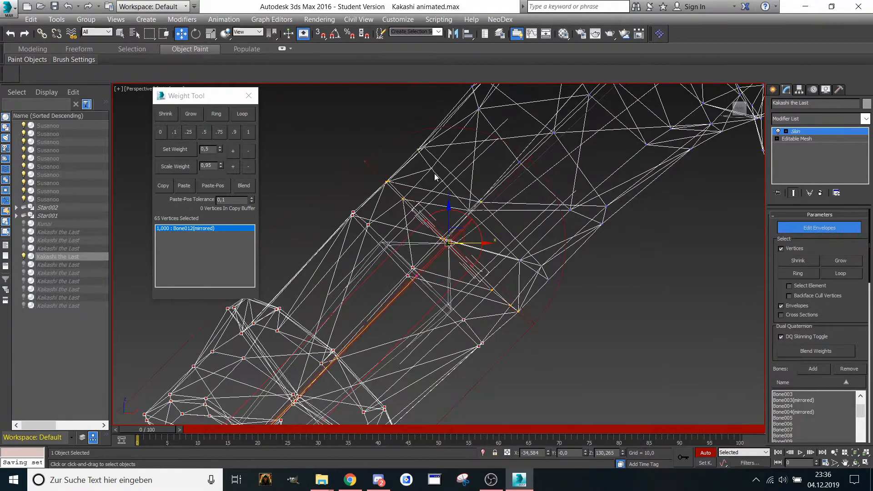
# - Select the ring of vertices at the right sleeve's elbow joint and weight it 0.5 to Bone011(mirrored)
pyautogui.moveTo(435, 176); pyautogui.dragTo(452, 200, button='middle')
pyautogui.moveTo(413, 217); pyautogui.dragTo(414, 225)
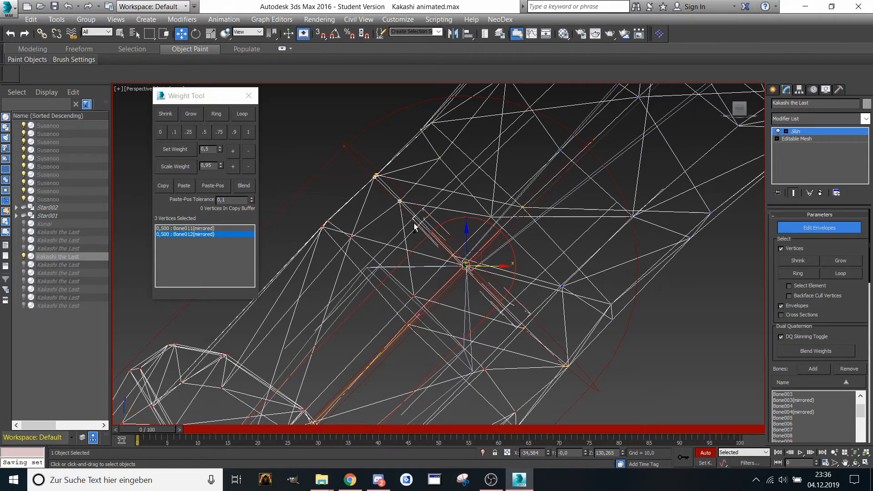
pyautogui.moveTo(473, 280); pyautogui.dragTo(478, 287)
pyautogui.moveTo(477, 287); pyautogui.dragTo(437, 254, button='middle')
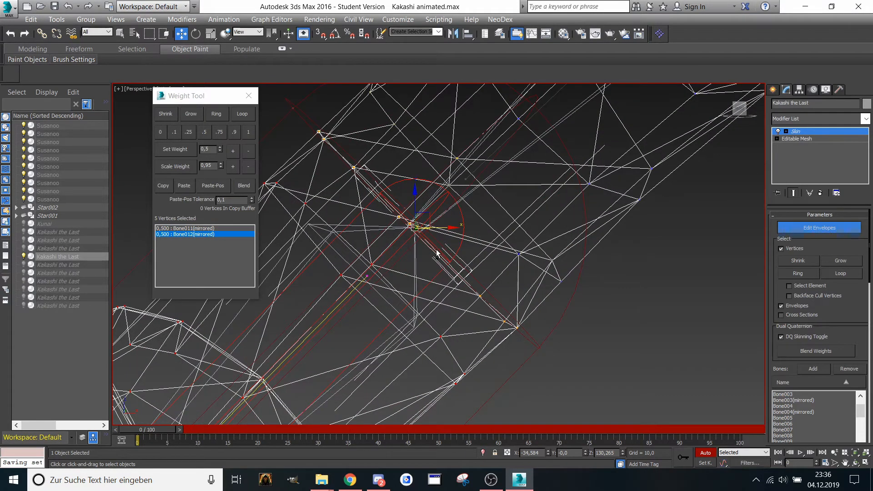
pyautogui.keyDown('ctrl'); pyautogui.moveTo(479, 289); pyautogui.dragTo(534, 345); pyautogui.keyUp('ctrl')
pyautogui.moveTo(433, 256); pyautogui.dragTo(477, 309, button='middle')
pyautogui.scroll(-2, 279, 152)
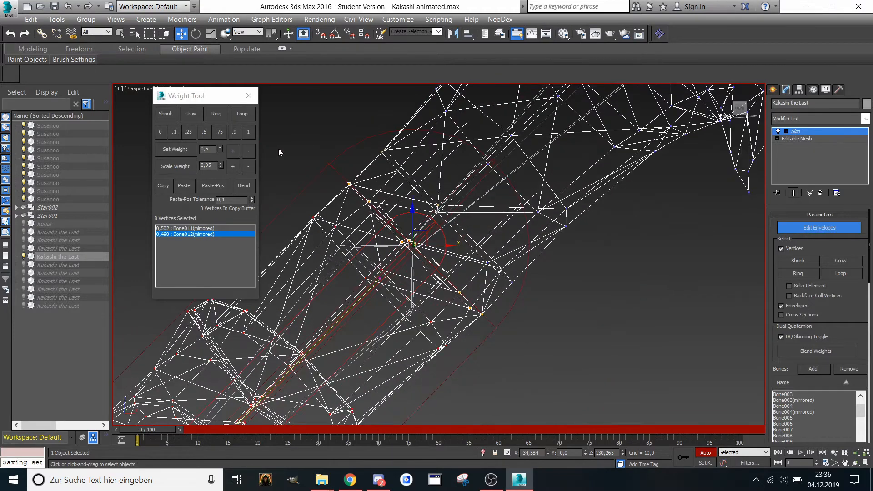
pyautogui.click(205, 133)
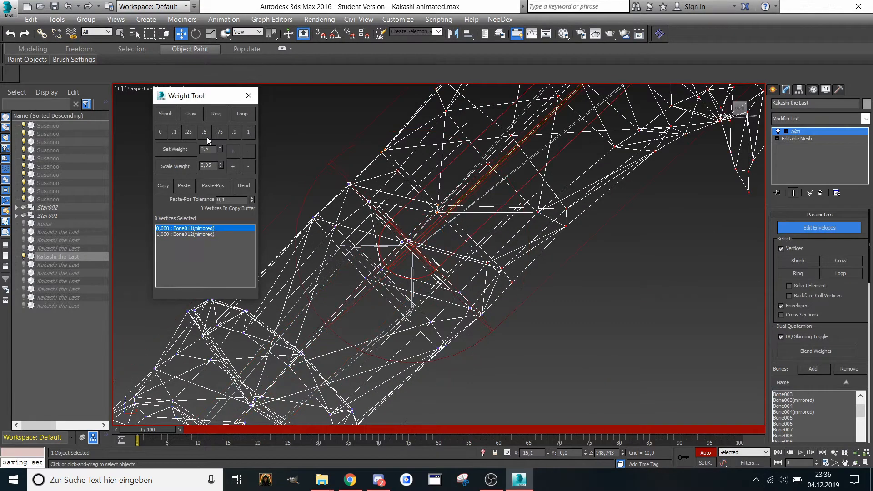
# - Select the right sleeve's upper-arm vertices from the ring above the elbow to the shoulder and weight them 1 to Bone011(mirrored)
pyautogui.moveTo(358, 174); pyautogui.dragTo(344, 185, button='middle')
pyautogui.moveTo(389, 181); pyautogui.dragTo(418, 216)
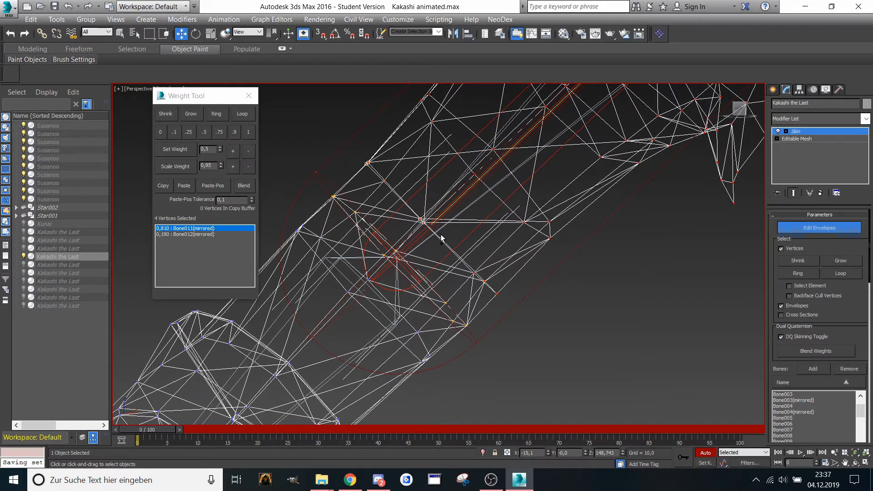
pyautogui.moveTo(494, 285); pyautogui.dragTo(492, 283)
pyautogui.keyDown('ctrl'); pyautogui.moveTo(512, 314); pyautogui.dragTo(511, 314); pyautogui.keyUp('ctrl')
pyautogui.scroll(-6, 512, 314)
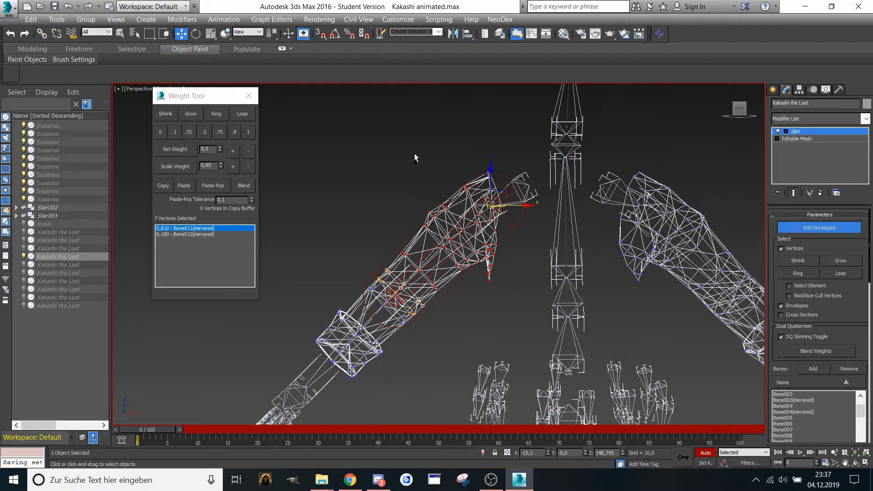
pyautogui.moveTo(415, 155); pyautogui.dragTo(527, 293)
pyautogui.scroll(5, 456, 246)
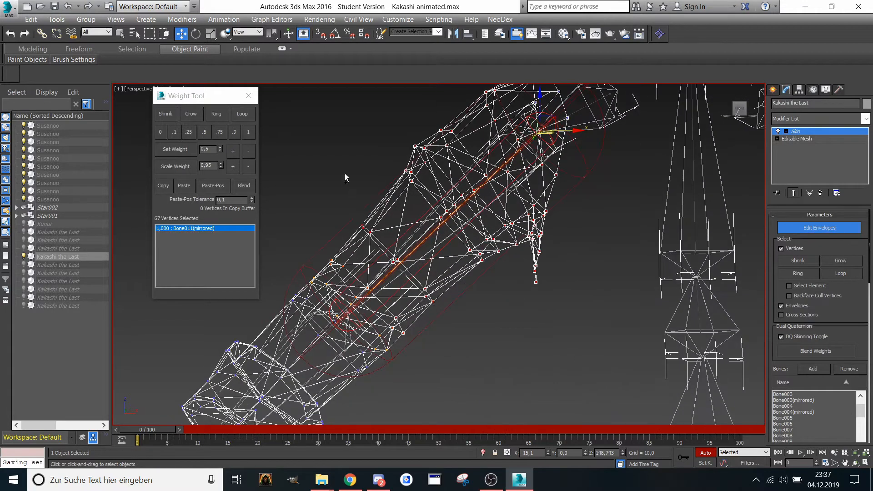
pyautogui.keyDown('ctrl'); pyautogui.moveTo(464, 190); pyautogui.dragTo(463, 190); pyautogui.keyUp('ctrl')
pyautogui.moveTo(492, 171); pyautogui.dragTo(437, 173, button='middle')
# - Activate the Bone010(mirrored) envelope and select the upper edge vertices of the right sleeve's shoulder opening
pyautogui.scroll(2, 441, 185)
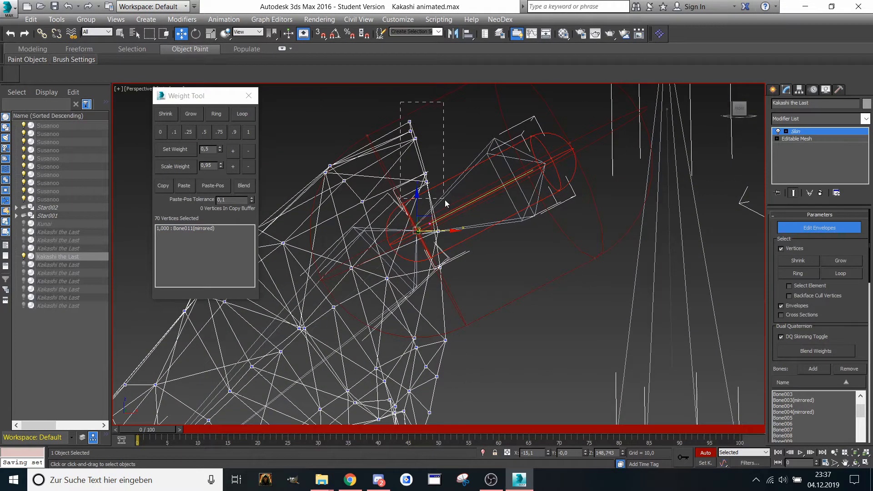
pyautogui.moveTo(445, 200); pyautogui.dragTo(445, 201)
pyautogui.keyDown('alt'); pyautogui.moveTo(445, 200); pyautogui.dragTo(478, 185, button='middle'); pyautogui.keyUp('alt')
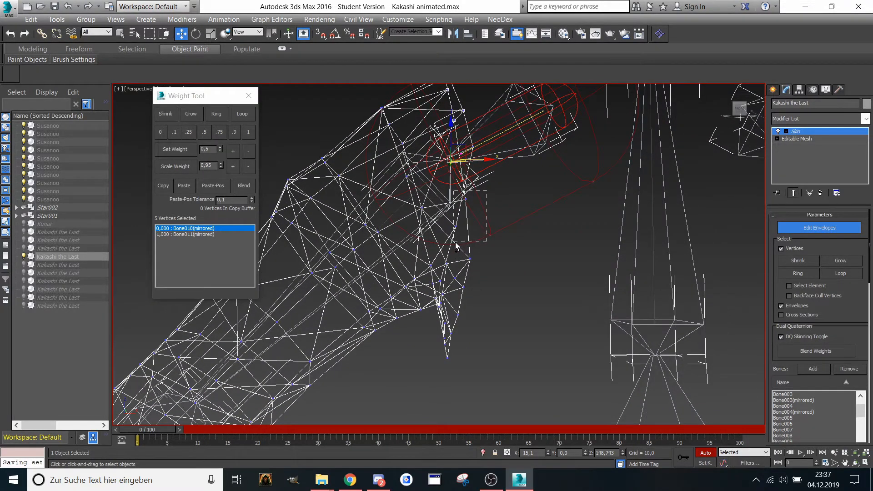
pyautogui.keyDown('ctrl'); pyautogui.moveTo(460, 244); pyautogui.dragTo(456, 243); pyautogui.keyUp('ctrl')
pyautogui.moveTo(456, 246); pyautogui.dragTo(484, 219, button='middle')
pyautogui.scroll(3, 473, 198)
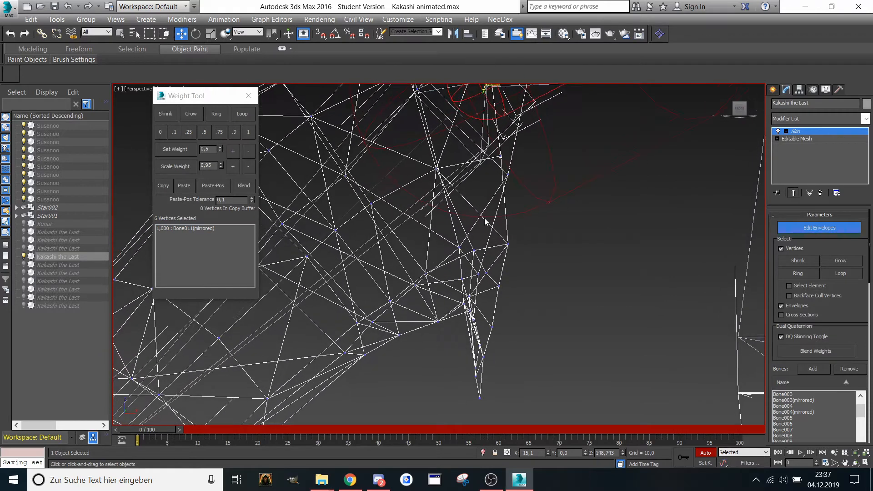
pyautogui.keyDown('ctrl'); pyautogui.moveTo(513, 188); pyautogui.dragTo(513, 189); pyautogui.keyUp('ctrl')
pyautogui.moveTo(506, 197); pyautogui.dragTo(503, 148, button='middle')
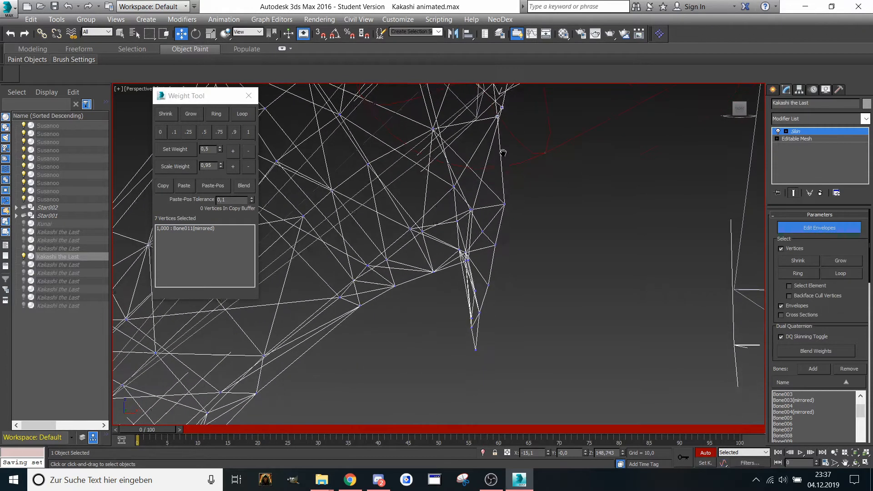
# - Add the armpit flap's edge vertices to the selection and weight the right shoulder opening 1 to Bone010(mirrored)
pyautogui.keyDown('ctrl'); pyautogui.moveTo(487, 183); pyautogui.dragTo(504, 199); pyautogui.keyUp('ctrl')
pyautogui.keyDown('alt'); pyautogui.moveTo(527, 271); pyautogui.dragTo(565, 209, button='middle'); pyautogui.keyUp('alt')
pyautogui.keyDown('ctrl'); pyautogui.moveTo(554, 206); pyautogui.dragTo(546, 246); pyautogui.keyUp('ctrl')
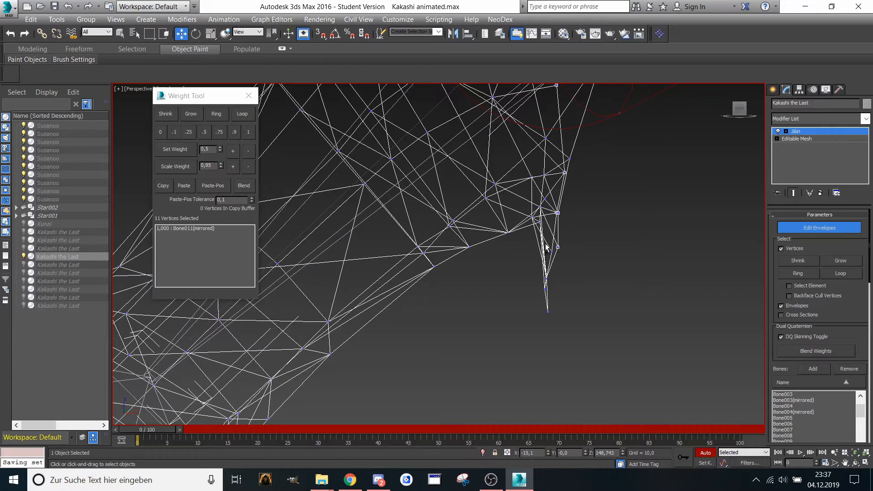
pyautogui.keyDown('alt'); pyautogui.moveTo(572, 266); pyautogui.dragTo(334, 160, button='middle'); pyautogui.keyUp('alt')
pyautogui.click(248, 133)
pyautogui.keyDown('alt'); pyautogui.moveTo(507, 194); pyautogui.dragTo(474, 229, button='middle'); pyautogui.keyUp('alt')
pyautogui.scroll(-3, 512, 249)
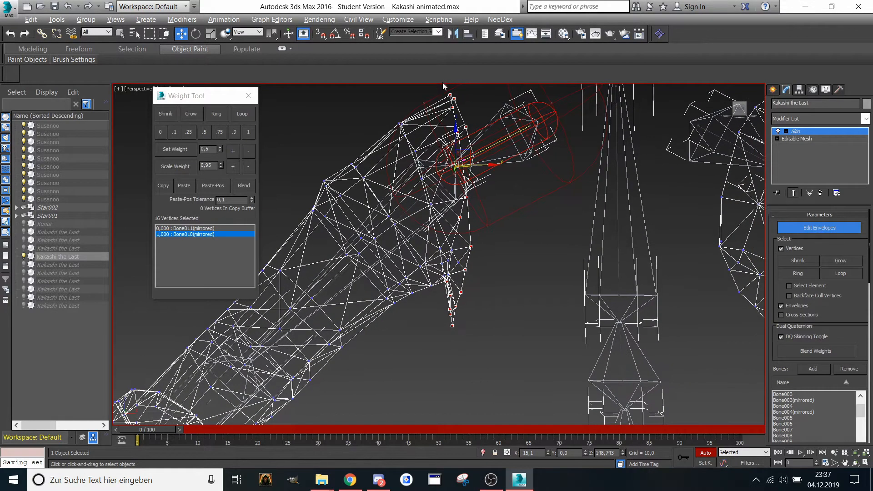
# - Keep only the right sleeve's lower opening and armpit flap vertices selected and weight them 0.5 to Bone007
pyautogui.keyDown('alt'); pyautogui.moveTo(479, 193); pyautogui.dragTo(441, 97, button='middle'); pyautogui.keyUp('alt')
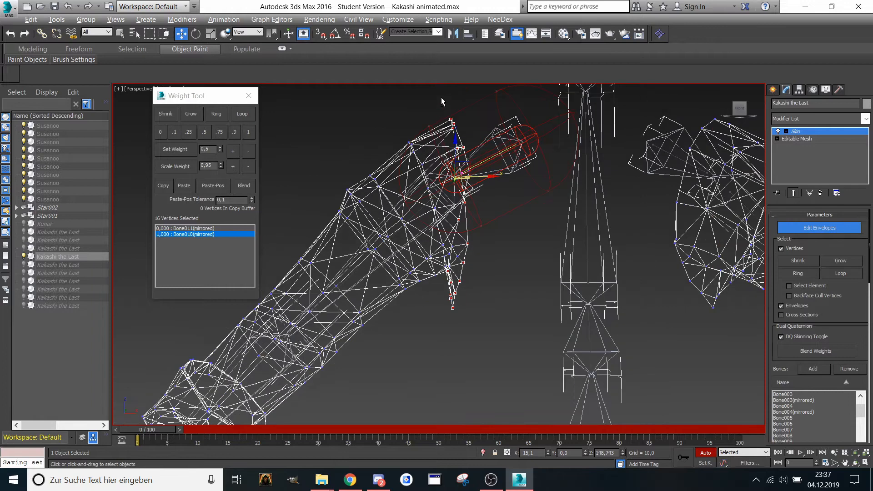
pyautogui.keyDown('alt'); pyautogui.moveTo(492, 224); pyautogui.dragTo(492, 225); pyautogui.keyUp('alt')
pyautogui.scroll(5, 491, 224)
pyautogui.moveTo(524, 222); pyautogui.dragTo(533, 242, button='middle')
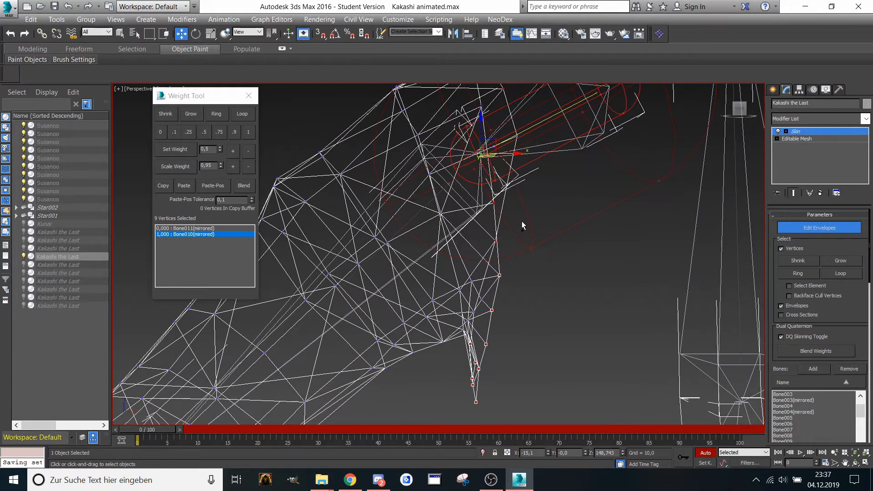
pyautogui.keyDown('ctrl'); pyautogui.moveTo(491, 246); pyautogui.dragTo(491, 245); pyautogui.keyUp('ctrl')
pyautogui.keyDown('alt'); pyautogui.moveTo(491, 246); pyautogui.dragTo(521, 199, button='middle'); pyautogui.keyUp('alt')
pyautogui.click(588, 196)
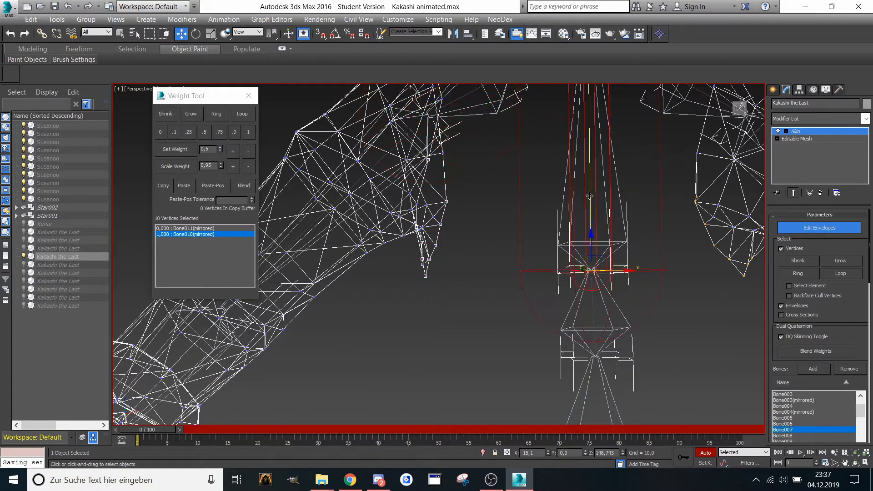
pyautogui.click(204, 132)
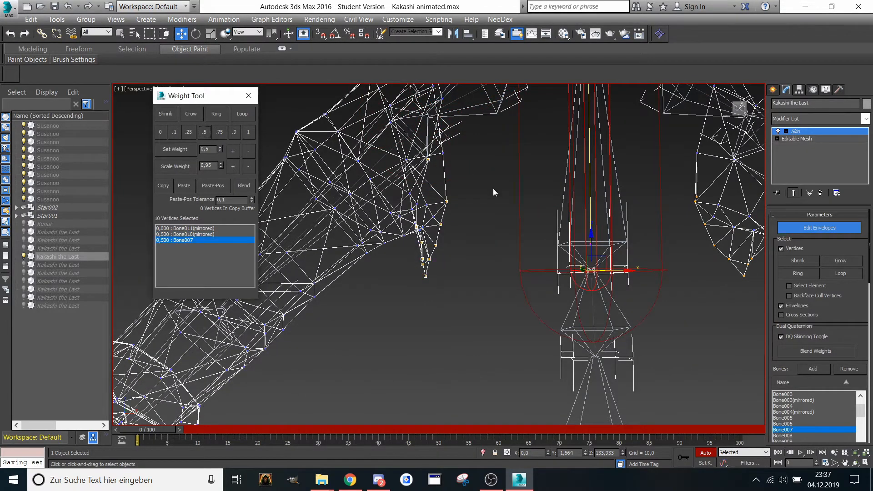
# - Weight the single opening vertex above the armpit flap 0.5 to Bone007 on the left sleeve and on the right sleeve
pyautogui.keyDown('alt'); pyautogui.moveTo(493, 190); pyautogui.dragTo(367, 175, button='middle'); pyautogui.keyUp('alt')
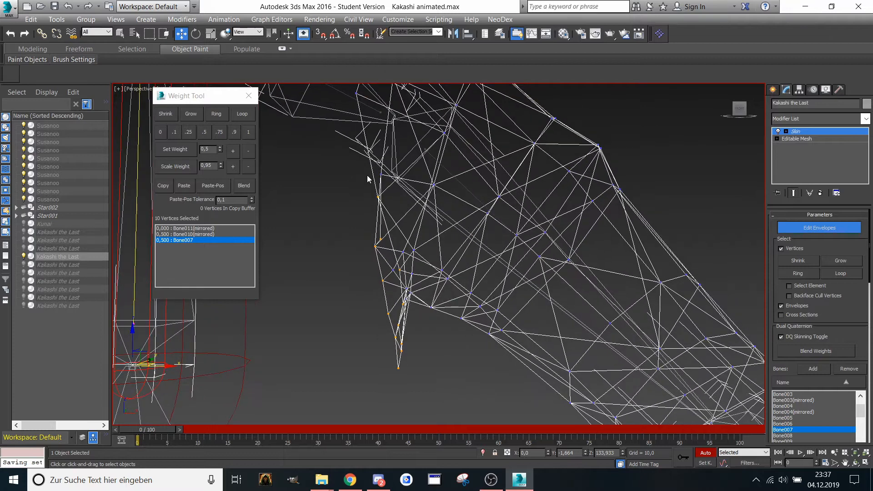
pyautogui.click(380, 174)
pyautogui.click(204, 132)
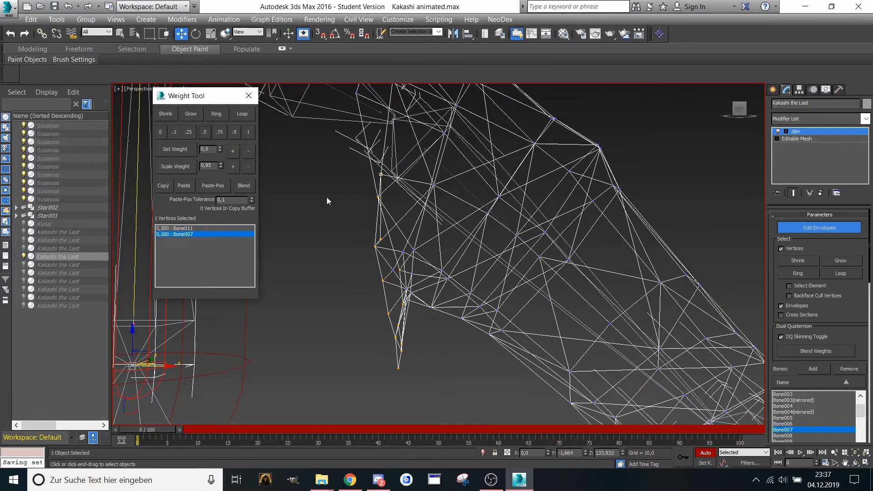
pyautogui.keyDown('alt'); pyautogui.moveTo(326, 197); pyautogui.dragTo(432, 177, button='middle'); pyautogui.keyUp('alt')
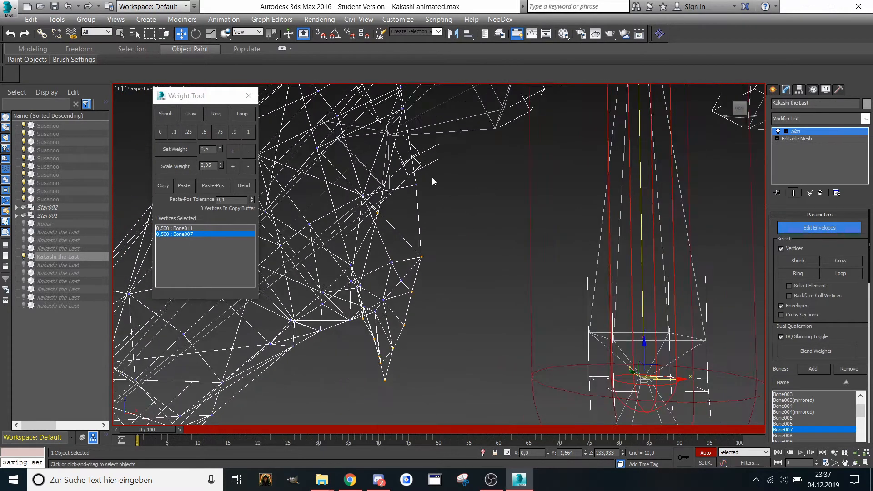
pyautogui.click(417, 185)
pyautogui.click(207, 134)
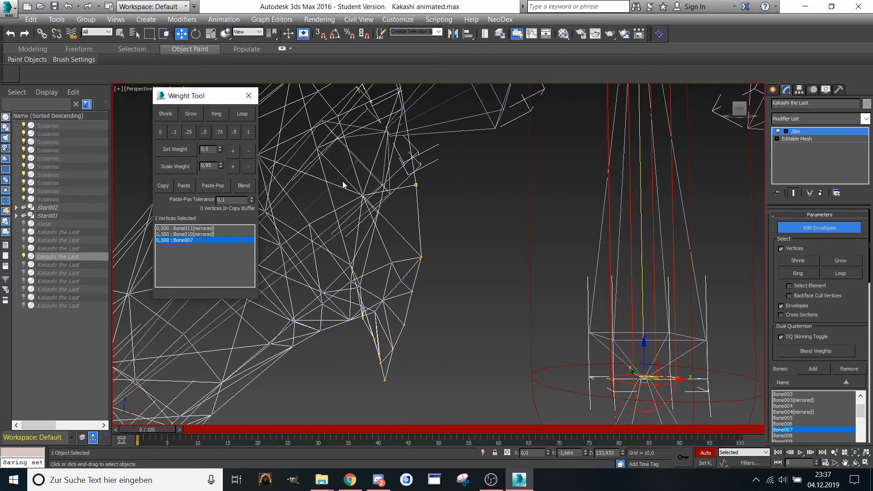
pyautogui.moveTo(343, 181); pyautogui.dragTo(533, 170, button='middle')
pyautogui.click(543, 148)
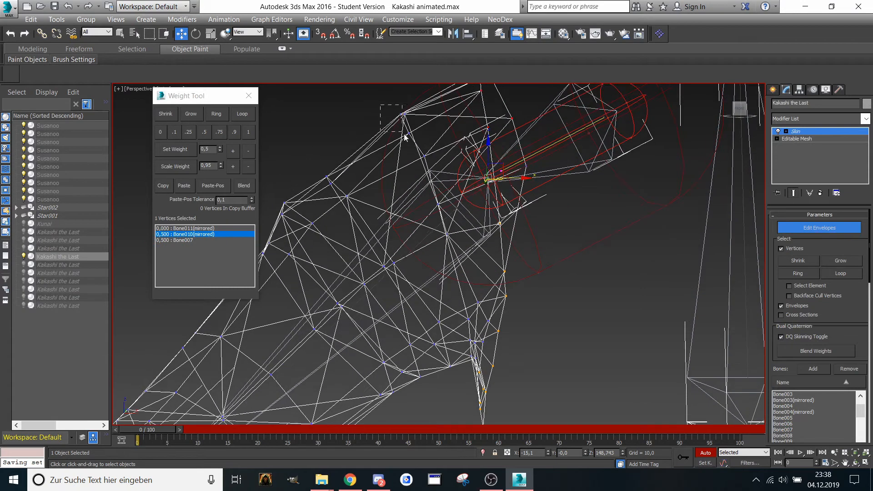
pyautogui.moveTo(405, 138); pyautogui.dragTo(425, 157)
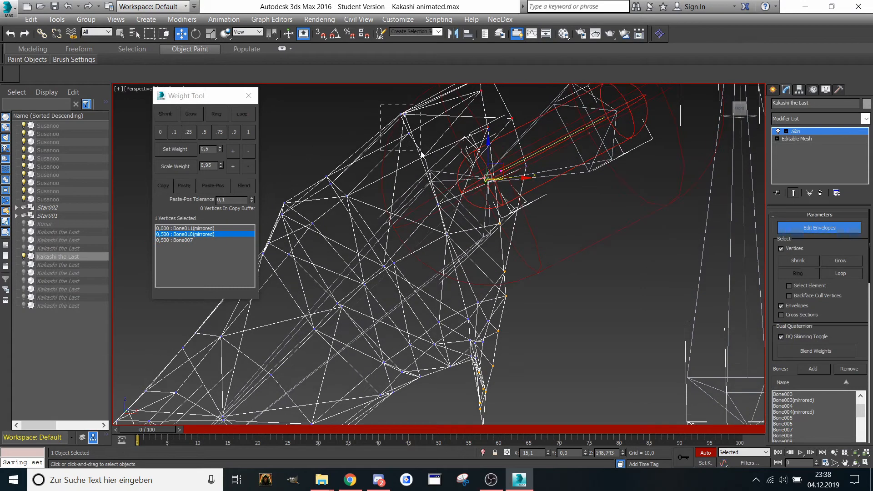
pyautogui.moveTo(430, 178); pyautogui.dragTo(411, 162, button='middle')
pyautogui.keyDown('ctrl'); pyautogui.moveTo(403, 161); pyautogui.dragTo(437, 197); pyautogui.keyUp('ctrl')
pyautogui.moveTo(435, 204); pyautogui.dragTo(426, 172, button='middle')
pyautogui.click(429, 187)
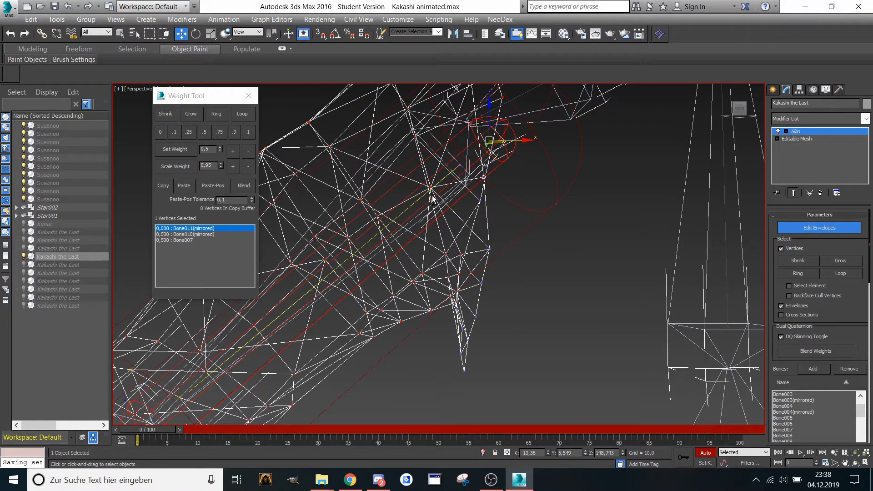
pyautogui.scroll(4, 442, 183)
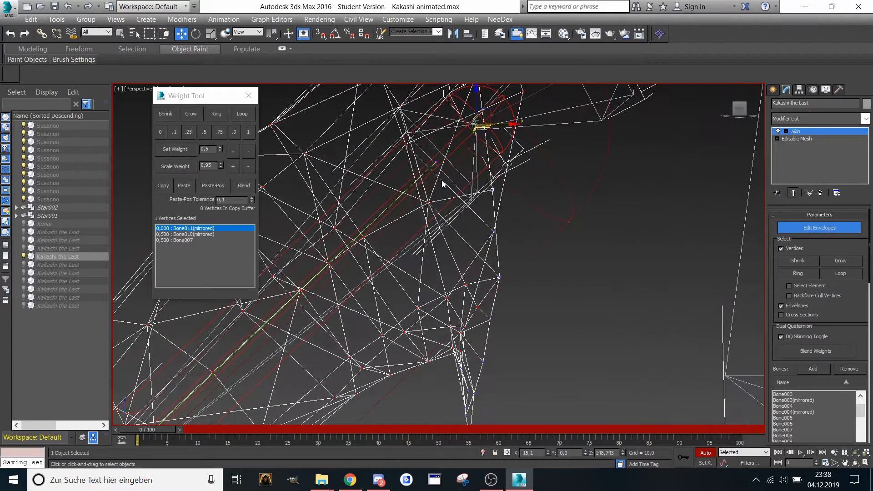
pyautogui.scroll(-2, 442, 184)
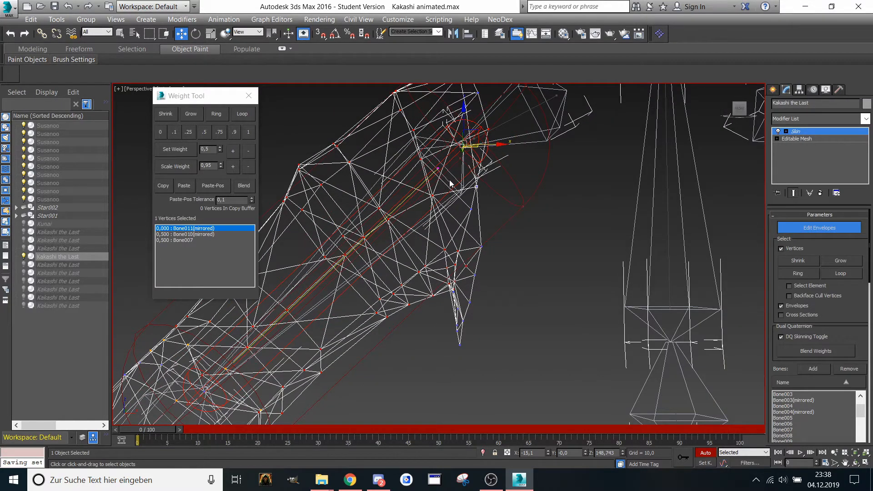
pyautogui.moveTo(495, 186); pyautogui.dragTo(496, 219, button='middle')
# - Activate the Bone010(mirrored) envelope and select the upper vertices of the right sleeve's next ring in from the shoulder opening
pyautogui.click(520, 160)
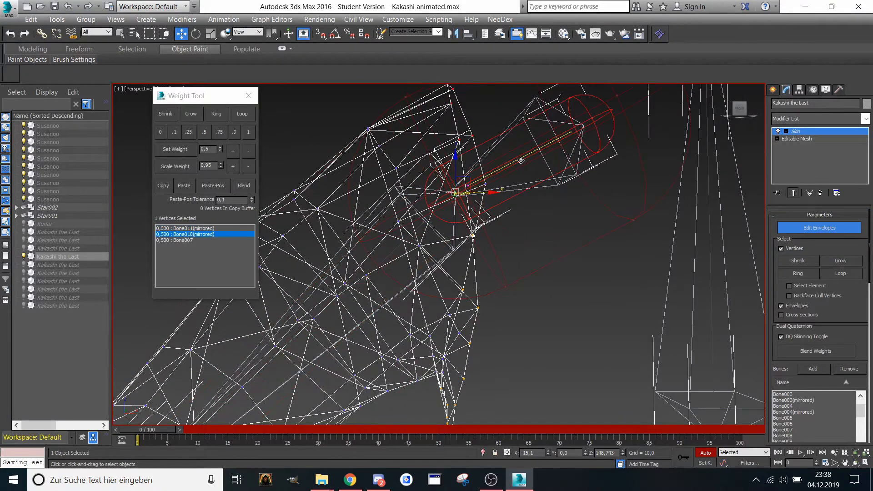
pyautogui.hotkey('ctrl', 'z')
pyautogui.hotkey('ctrl', 'z')
pyautogui.moveTo(418, 200); pyautogui.dragTo(445, 191, button='middle')
pyautogui.scroll(2, 417, 142)
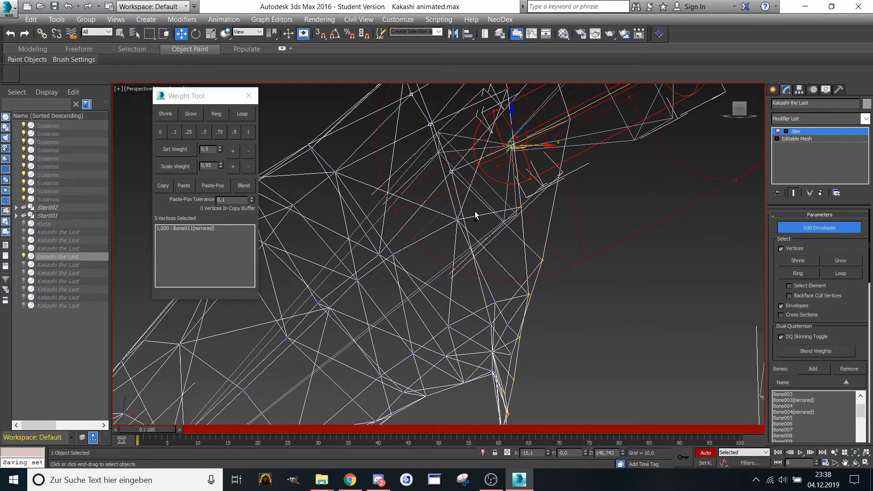
pyautogui.moveTo(437, 229); pyautogui.dragTo(445, 185, button='middle')
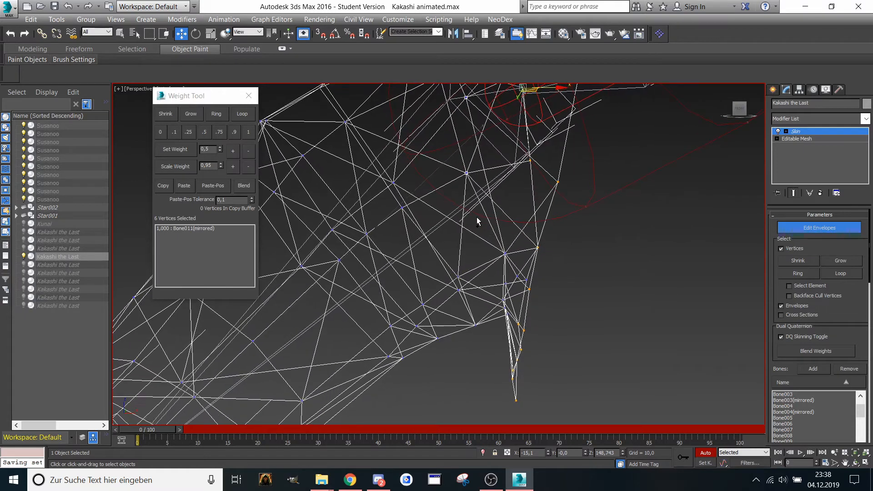
# - Extend the ring selection with the vertices beside the right armpit flap and weight it 0.5 to Bone010(mirrored)
pyautogui.moveTo(489, 236); pyautogui.dragTo(517, 323)
pyautogui.scroll(5, 519, 318)
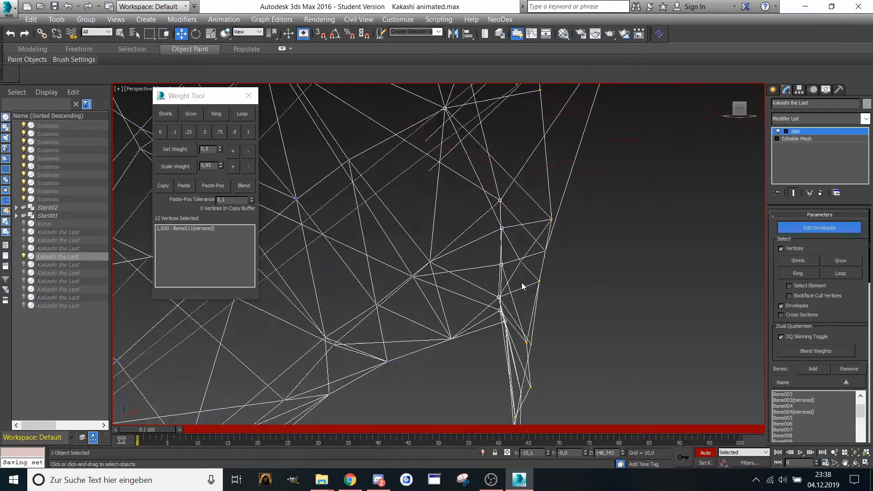
pyautogui.keyDown('alt'); pyautogui.moveTo(522, 282); pyautogui.dragTo(522, 274, button='middle'); pyautogui.keyUp('alt')
pyautogui.keyDown('ctrl'); pyautogui.moveTo(518, 264); pyautogui.dragTo(534, 284); pyautogui.keyUp('ctrl')
pyautogui.scroll(-5, 532, 283)
pyautogui.keyDown('alt'); pyautogui.moveTo(529, 280); pyautogui.dragTo(508, 271, button='middle'); pyautogui.keyUp('alt')
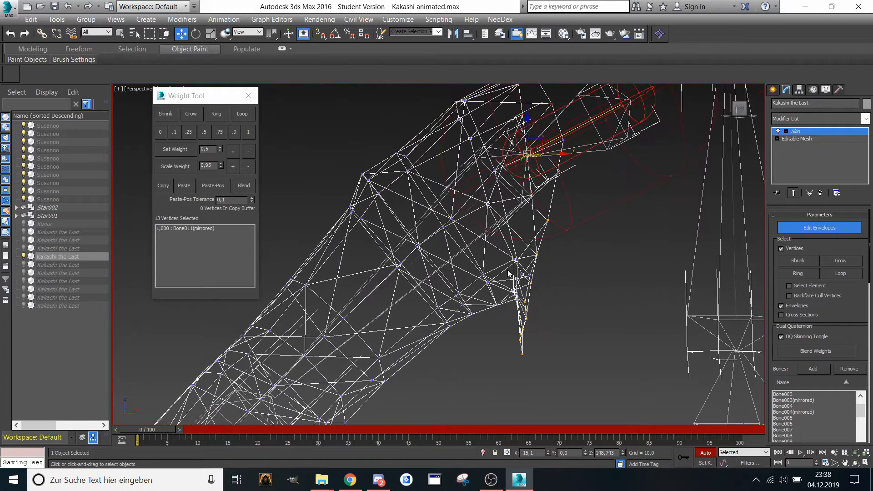
pyautogui.click(209, 133)
pyautogui.scroll(-3, 365, 157)
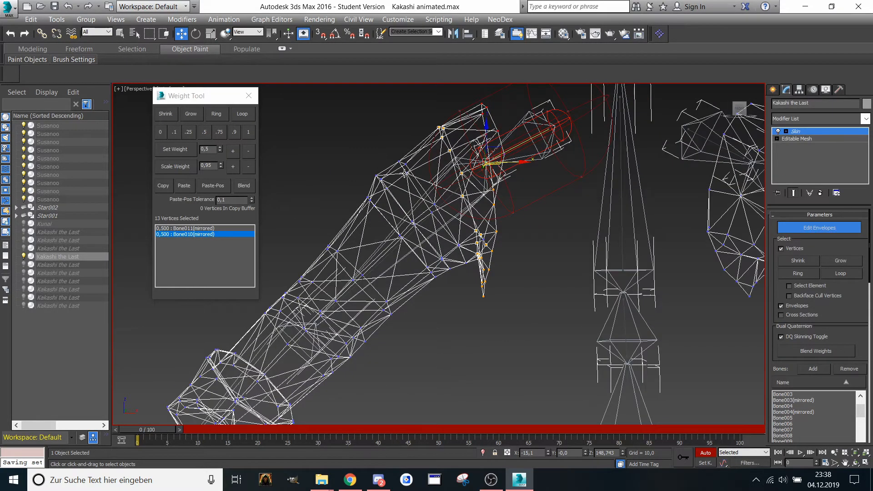
# - Leave envelope editing on the sleeve mesh
pyautogui.scroll(2, 405, 173)
pyautogui.moveTo(405, 173); pyautogui.dragTo(389, 135, button='middle')
pyautogui.scroll(-3, 369, 166)
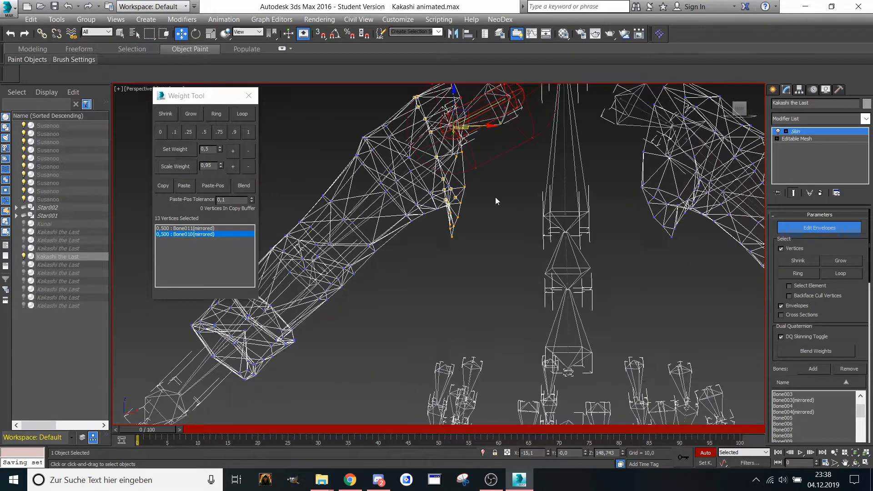
pyautogui.scroll(-3, 495, 199)
pyautogui.scroll(4, 473, 200)
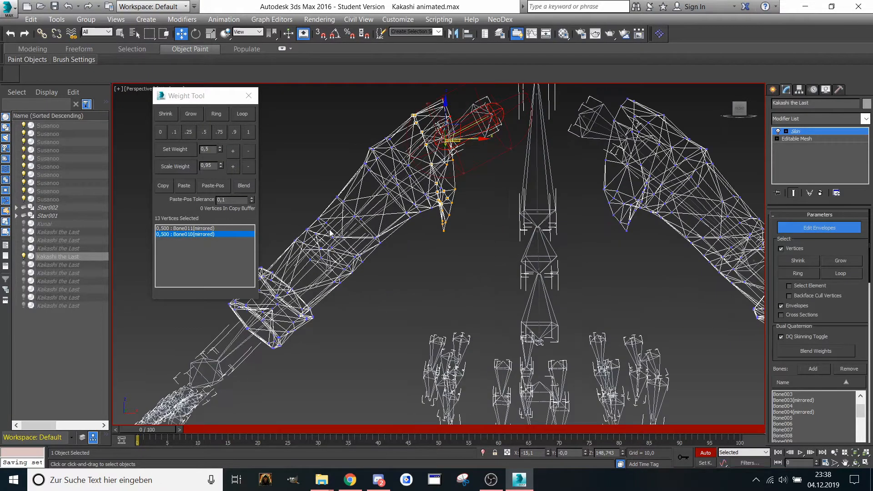
pyautogui.click(790, 227)
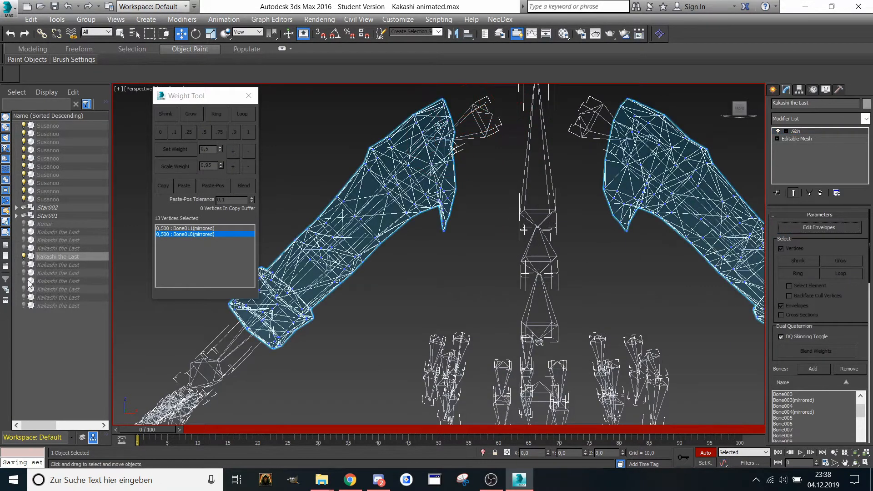
# - Hide the sleeve mesh and unhide the forearm-and-hand mesh listed directly below it
pyautogui.click(24, 257)
pyautogui.click(24, 265)
pyautogui.scroll(-4, 394, 281)
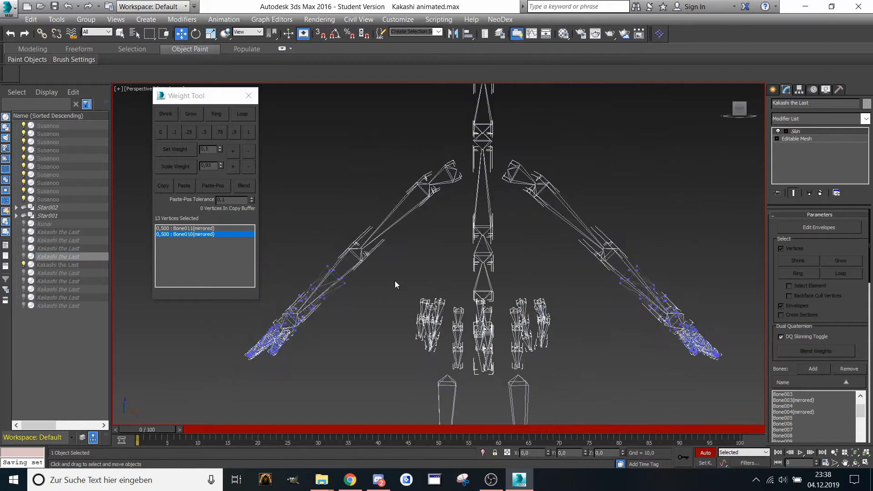
pyautogui.scroll(3, 535, 258)
pyautogui.moveTo(685, 282); pyautogui.dragTo(479, 260, button='middle')
pyautogui.scroll(-1, 479, 260)
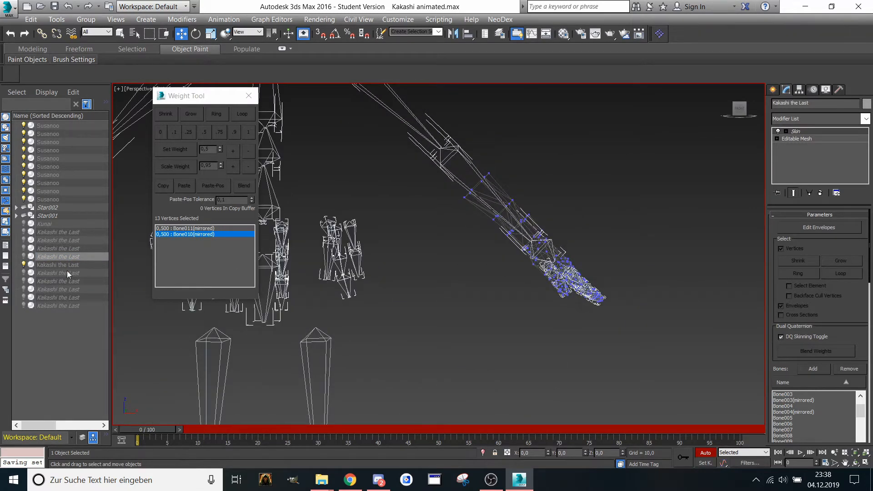
# - Select the forearm-and-hand mesh and start editing its Skin envelopes
pyautogui.scroll(1, 486, 267)
pyautogui.scroll(1, 549, 252)
pyautogui.click(818, 227)
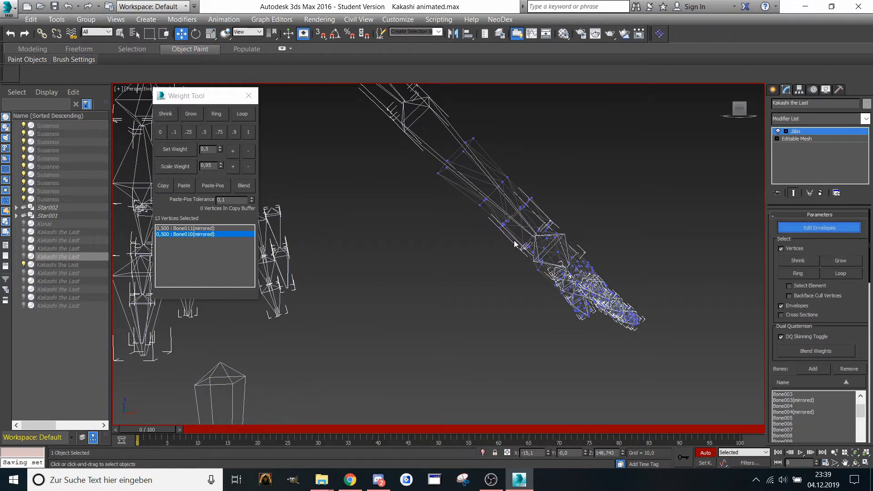
pyautogui.click(783, 228)
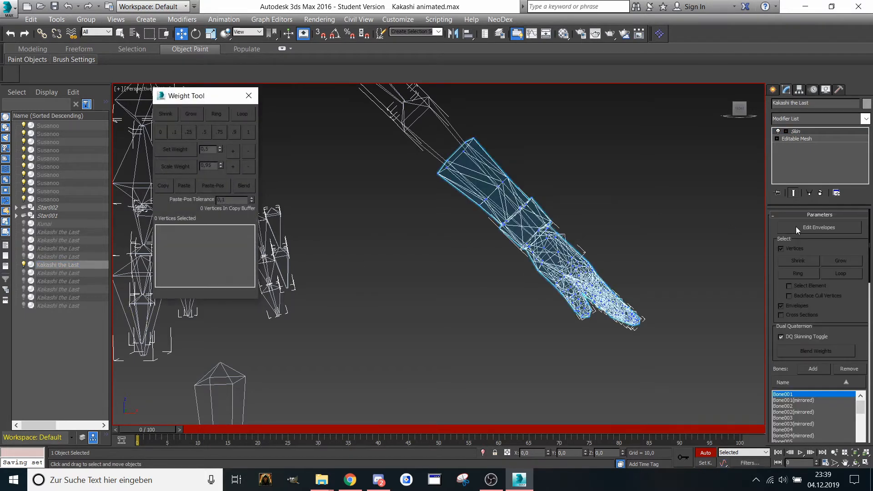
pyautogui.click(795, 226)
# - Activate the Bone012 envelope and select the left forearm's vertices above the wrist joint
pyautogui.moveTo(473, 178); pyautogui.dragTo(427, 206, button='middle')
pyautogui.scroll(4, 427, 206)
pyautogui.click(434, 175)
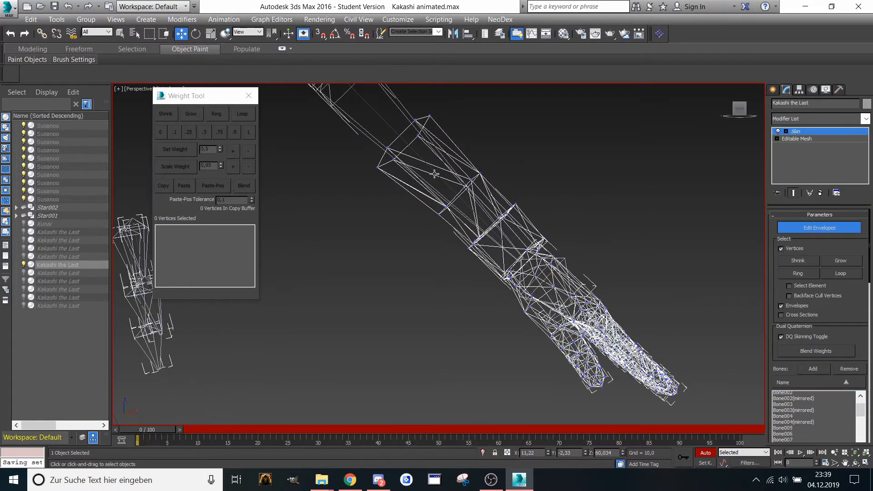
pyautogui.scroll(-3, 434, 176)
pyautogui.moveTo(434, 176); pyautogui.dragTo(433, 195, button='middle')
pyautogui.moveTo(435, 150); pyautogui.dragTo(395, 206)
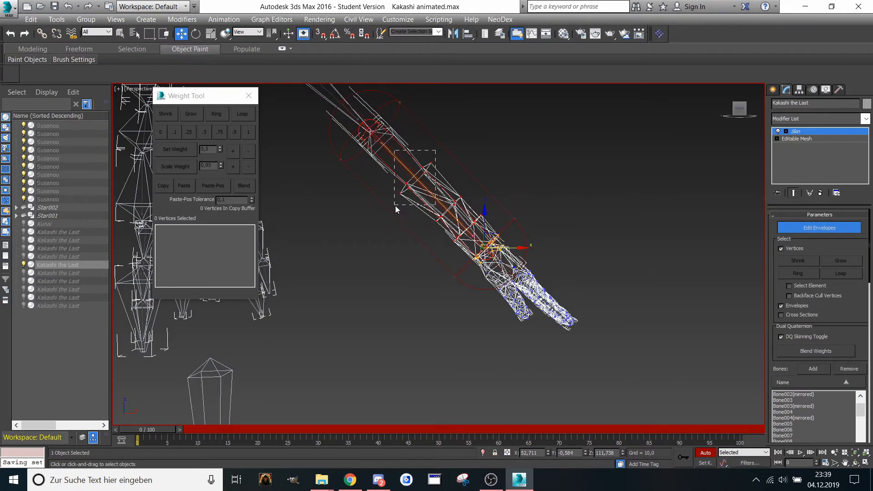
pyautogui.scroll(3, 395, 206)
pyautogui.keyDown('ctrl'); pyautogui.moveTo(450, 243); pyautogui.dragTo(531, 190); pyautogui.keyUp('ctrl')
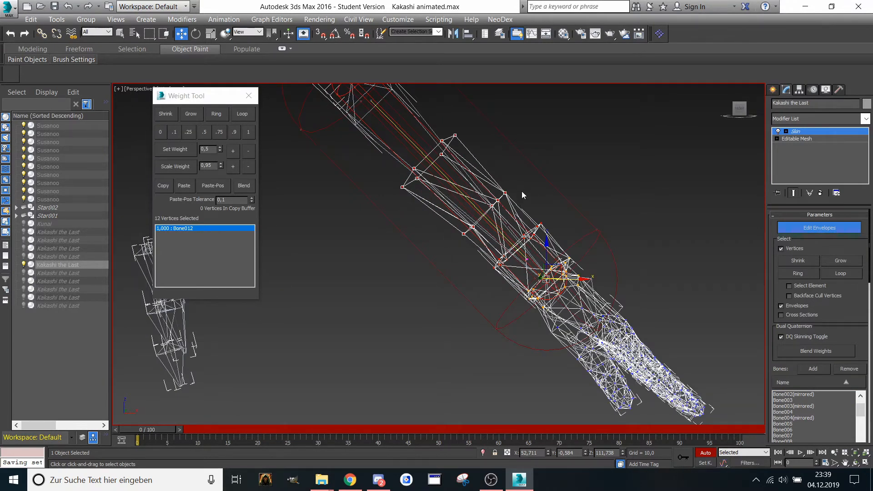
# - Select the first vertices of the ring at the left wrist joint, between Bone012 and Bone013
pyautogui.scroll(3, 520, 193)
pyautogui.moveTo(520, 193); pyautogui.dragTo(506, 161, button='middle')
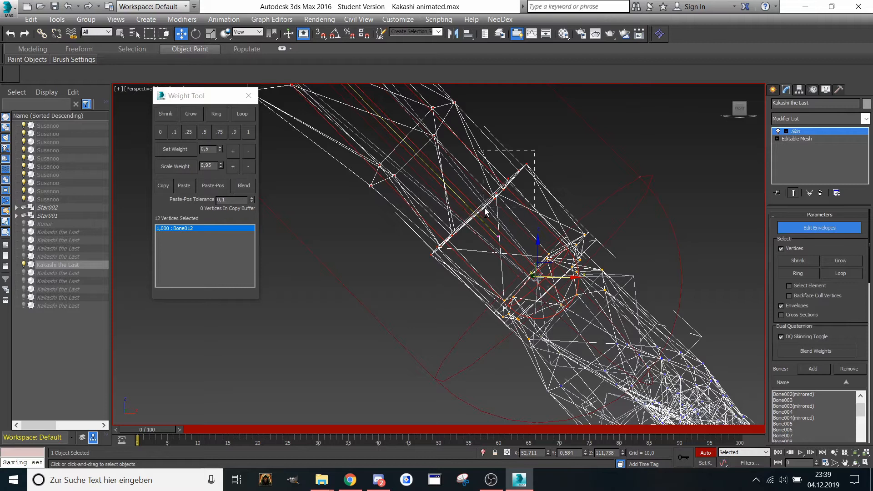
pyautogui.keyDown('ctrl'); pyautogui.moveTo(422, 207); pyautogui.dragTo(465, 255); pyautogui.keyUp('ctrl')
pyautogui.click(463, 201)
pyautogui.click(486, 224)
pyautogui.moveTo(493, 260); pyautogui.dragTo(484, 143, button='middle')
pyautogui.scroll(-5, 522, 236)
pyautogui.scroll(7, 493, 159)
pyautogui.moveTo(577, 130); pyautogui.dragTo(564, 161, button='middle')
pyautogui.moveTo(500, 206); pyautogui.dragTo(524, 241)
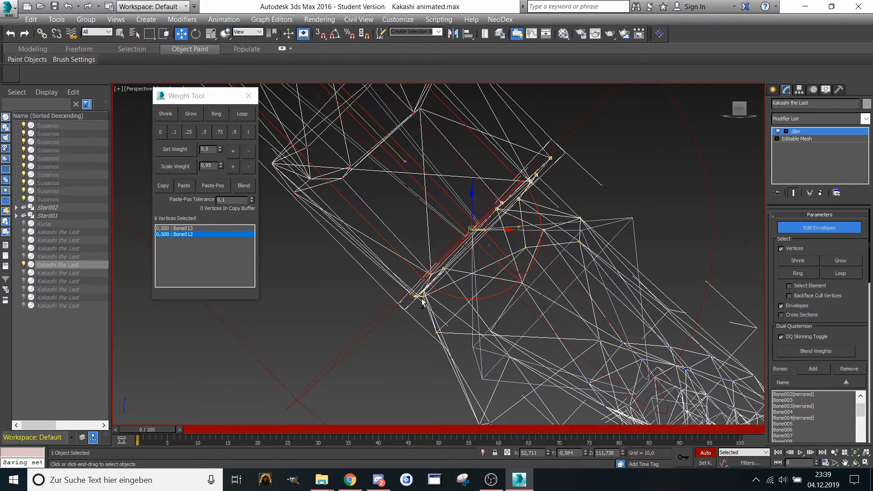
# - Extend the selection around the left wrist ring and weight it 1 to Bone012, followed by 0.5 to Bone013
pyautogui.keyDown('ctrl'); pyautogui.moveTo(394, 323); pyautogui.dragTo(457, 260); pyautogui.keyUp('ctrl')
pyautogui.moveTo(517, 192); pyautogui.dragTo(444, 268)
pyautogui.click(248, 133)
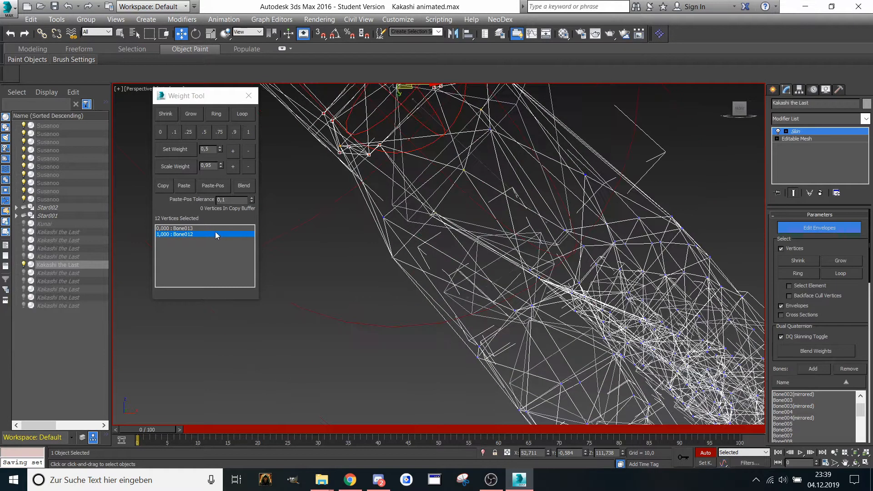
pyautogui.click(215, 230)
pyautogui.click(204, 131)
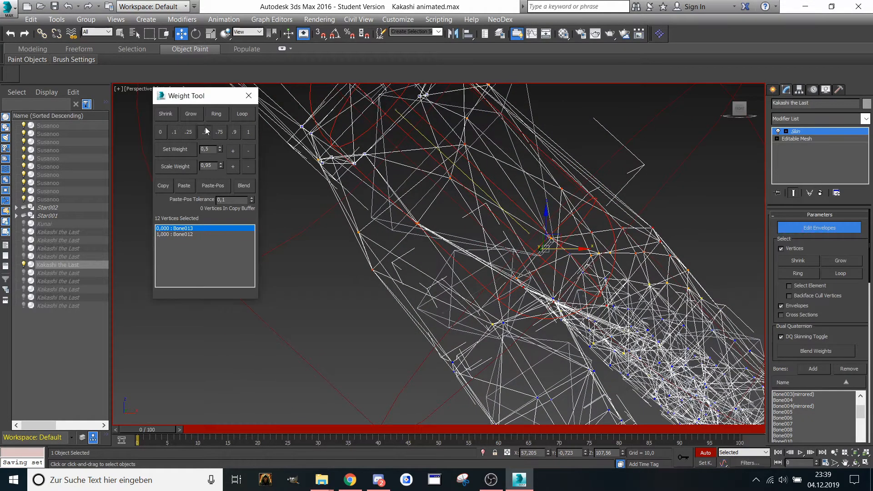
# - Select the left hand's finger and palm vertices beyond the wrist ring
pyautogui.scroll(-2, 404, 188)
pyautogui.scroll(2, 407, 190)
pyautogui.moveTo(407, 192); pyautogui.dragTo(416, 184, button='middle')
pyautogui.scroll(2, 415, 185)
pyautogui.scroll(-2, 423, 184)
pyautogui.scroll(-3, 427, 184)
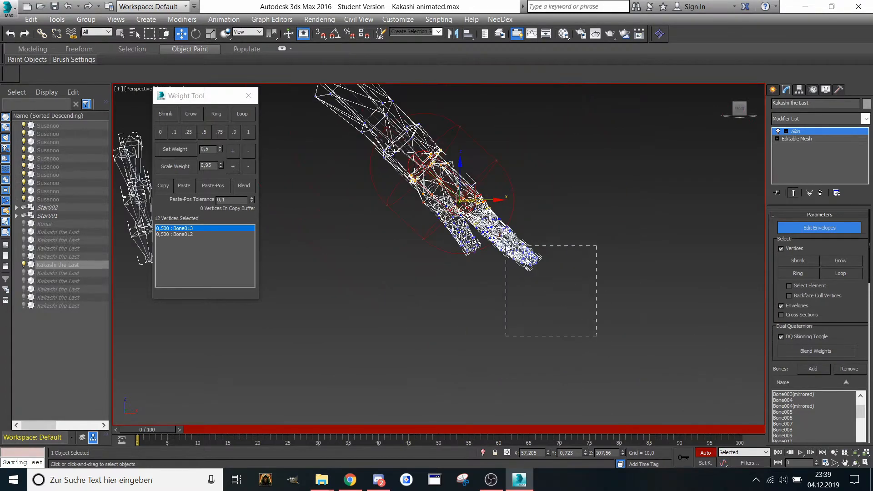
pyautogui.moveTo(505, 246); pyautogui.dragTo(430, 179)
pyautogui.scroll(5, 436, 170)
# - Adjust the left hand selection around the wrist and thumb base, and weight all selected vertices 1 to Bone013
pyautogui.keyDown('alt'); pyautogui.moveTo(432, 167); pyautogui.dragTo(432, 178, button='middle'); pyautogui.keyUp('alt')
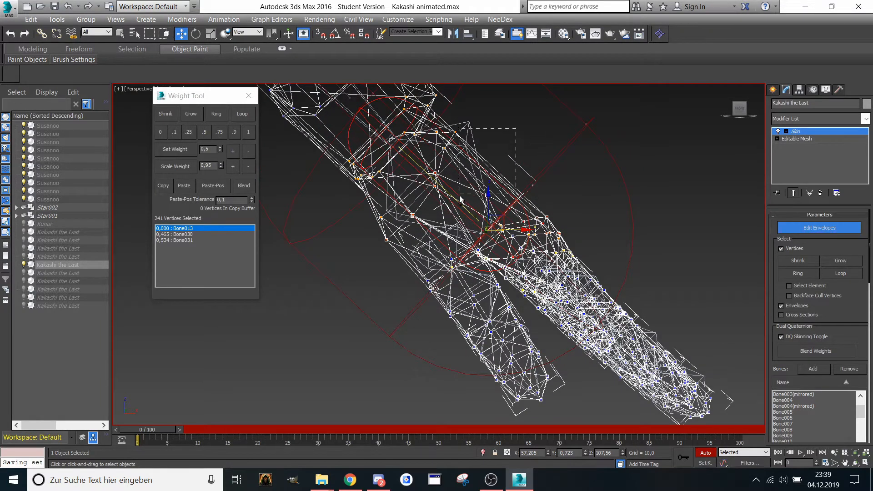
pyautogui.keyDown('ctrl'); pyautogui.click(445, 200); pyautogui.keyUp('ctrl')
pyautogui.moveTo(370, 236); pyautogui.dragTo(425, 187)
pyautogui.moveTo(590, 175); pyautogui.dragTo(473, 284)
pyautogui.scroll(-6, 459, 254)
pyautogui.moveTo(454, 248); pyautogui.dragTo(452, 225, button='middle')
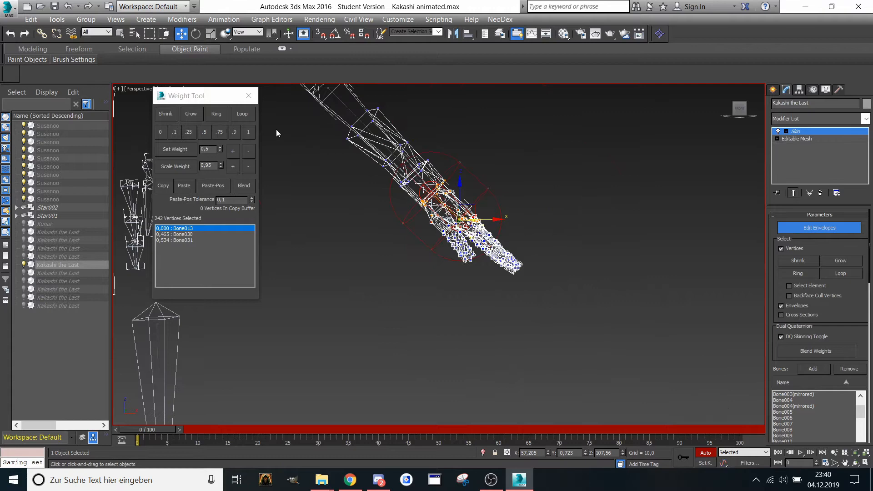
pyautogui.click(249, 132)
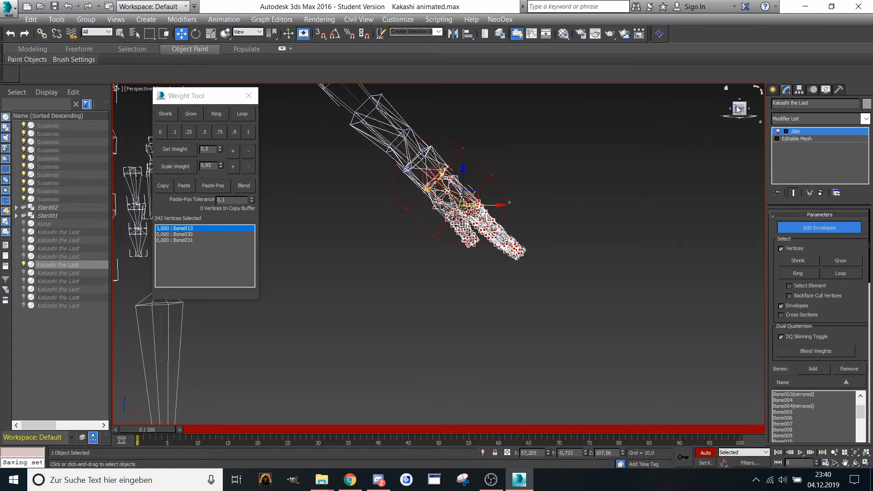
# - Turn the view to face the left hand's fingers and select a single vertex on the index fingertip
pyautogui.moveTo(738, 109); pyautogui.dragTo(571, 211)
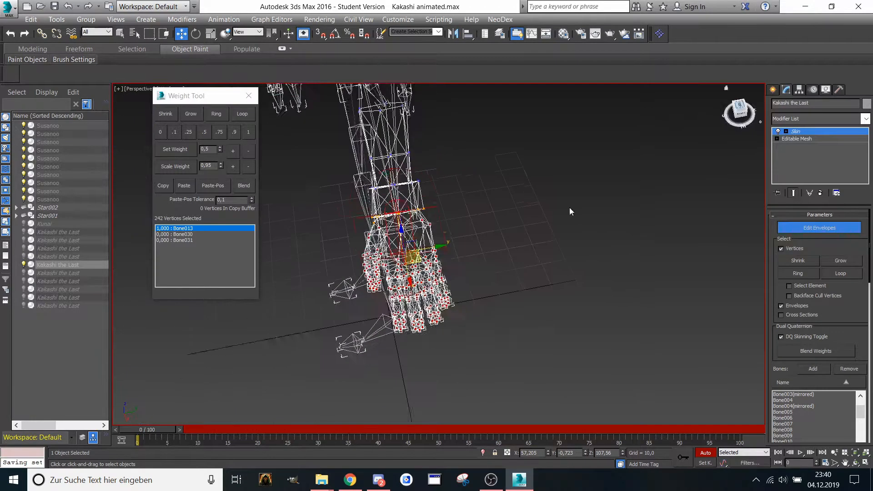
pyautogui.moveTo(419, 309); pyautogui.dragTo(445, 228, button='middle')
pyautogui.scroll(6, 432, 253)
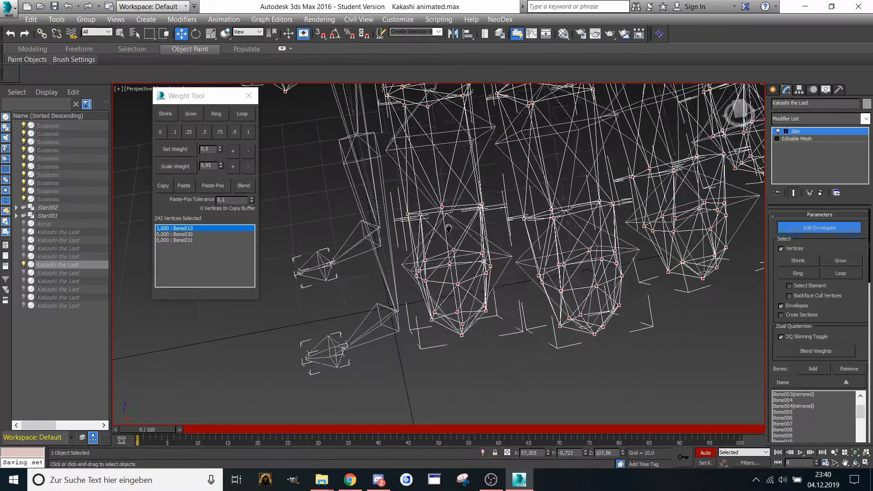
pyautogui.click(449, 259)
pyautogui.scroll(-4, 449, 259)
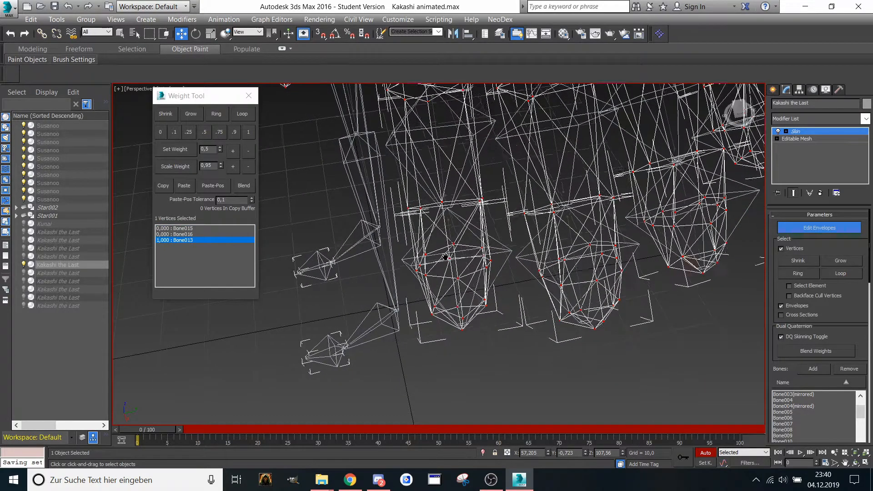
pyautogui.scroll(-2, 418, 212)
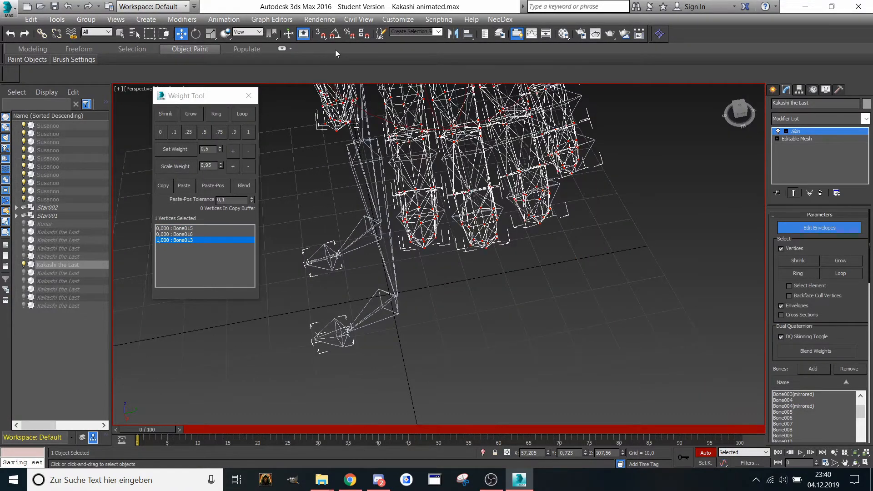
pyautogui.click(320, 19)
pyautogui.click(291, 44)
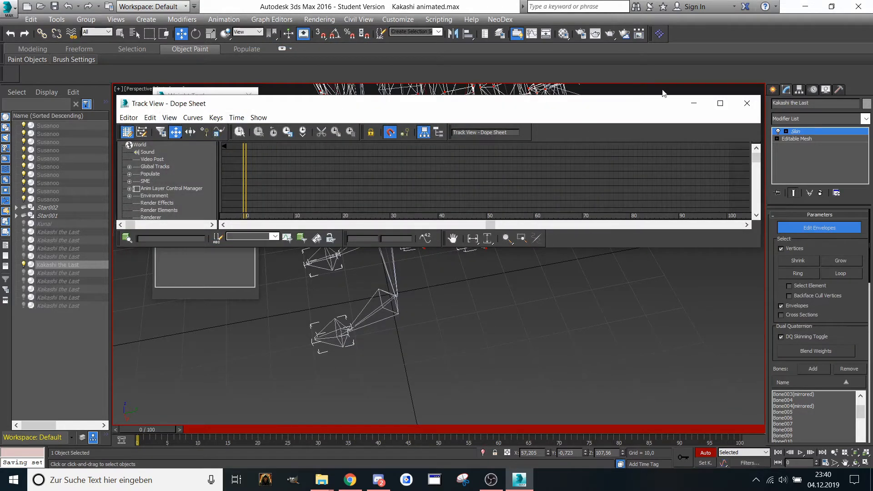
pyautogui.click(746, 103)
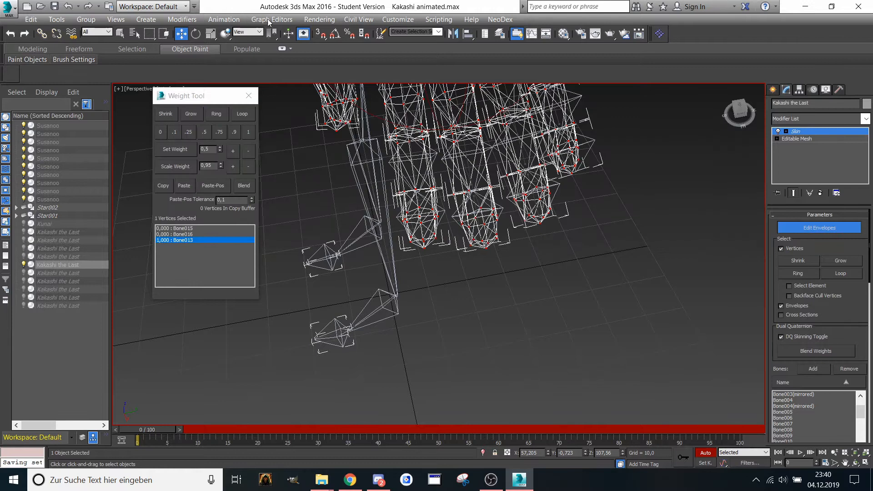
# - Lower the wheel zoom increment in the mouse settings of the user interface customization
pyautogui.click(223, 19)
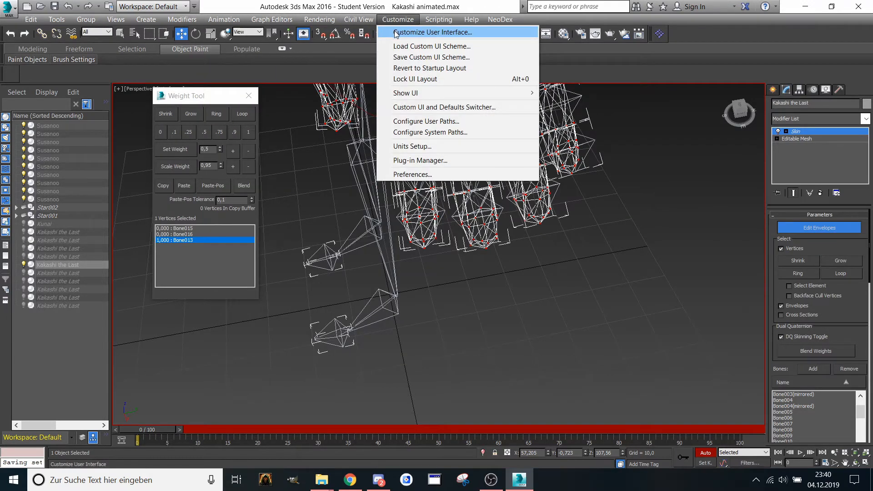
pyautogui.press('Escape')
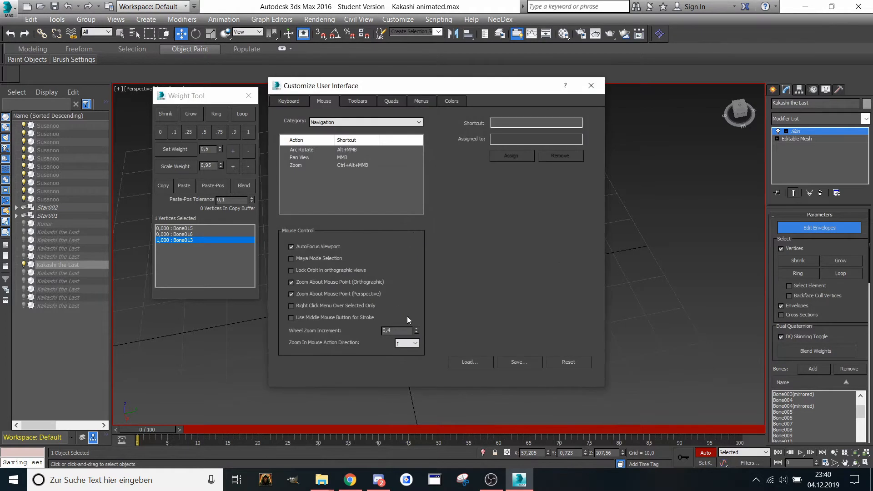
pyautogui.click(416, 333)
pyautogui.click(588, 92)
# - Activate the Bone016 envelope and weight all vertices of the left index fingertip 1 to Bone016
pyautogui.scroll(6, 440, 230)
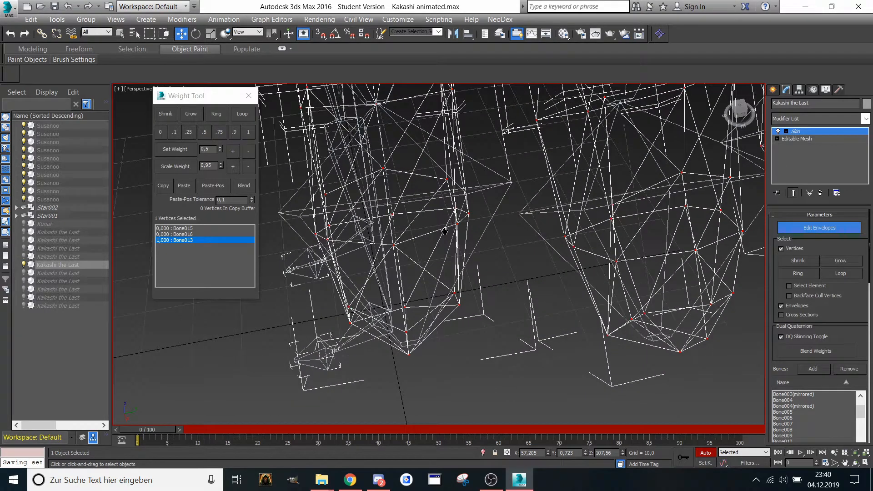
pyautogui.click(462, 191)
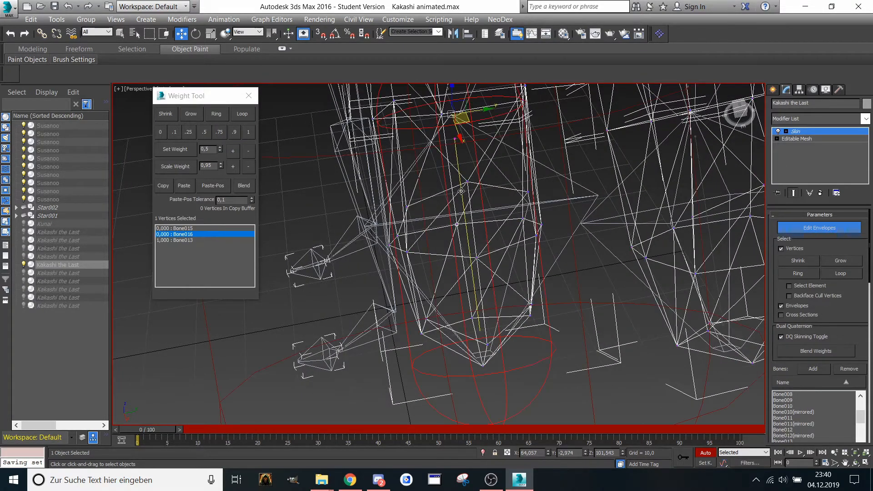
pyautogui.moveTo(460, 192); pyautogui.dragTo(460, 193, button='middle')
pyautogui.moveTo(415, 232); pyautogui.dragTo(390, 155, button='middle')
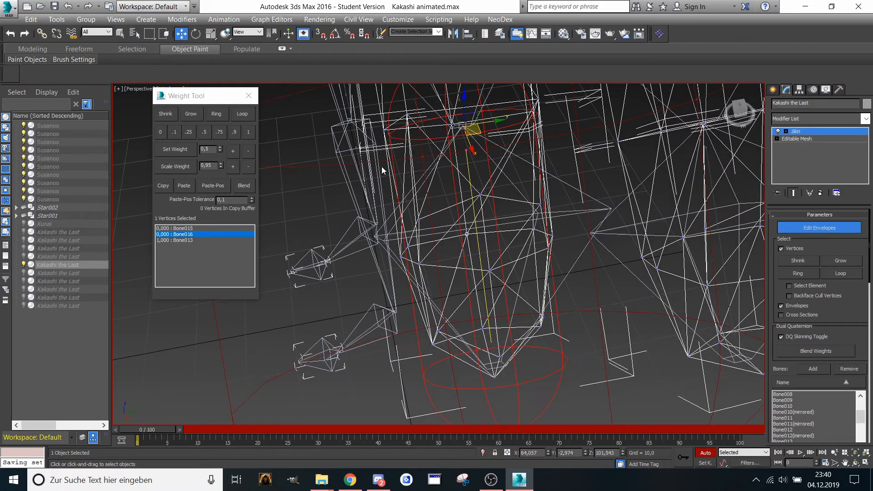
pyautogui.moveTo(381, 167); pyautogui.dragTo(567, 389)
pyautogui.moveTo(516, 286); pyautogui.dragTo(518, 291, button='middle')
pyautogui.click(248, 132)
# - Weight the vertex ring at the left index finger's outer joint 1 to Bone016, followed by 0.5 to Bone015
pyautogui.moveTo(355, 137); pyautogui.dragTo(367, 154, button='middle')
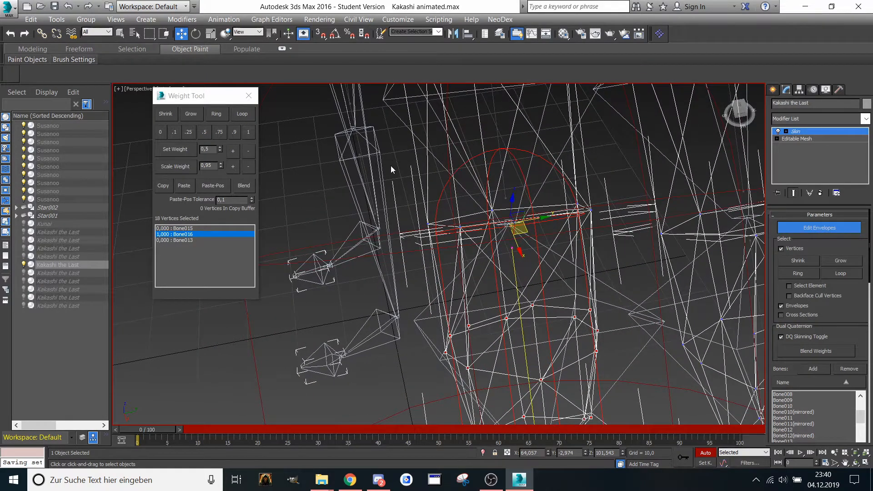
pyautogui.moveTo(596, 254); pyautogui.dragTo(595, 253)
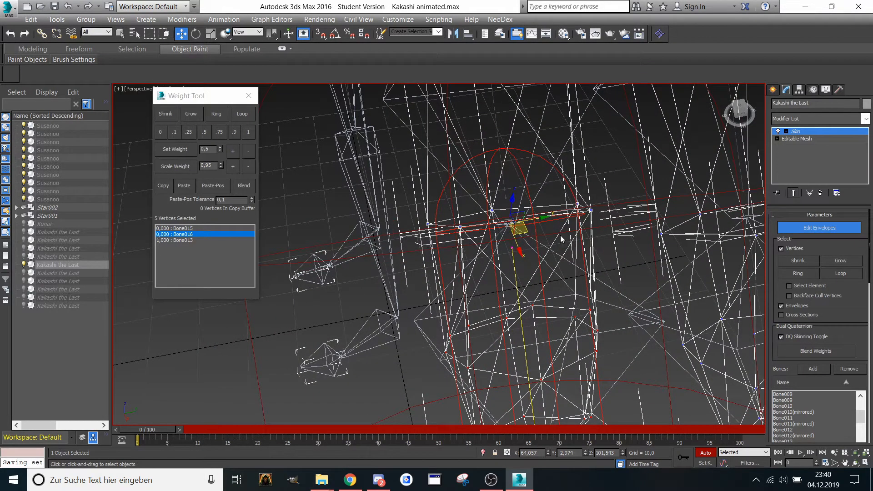
pyautogui.click(248, 131)
pyautogui.moveTo(384, 146); pyautogui.dragTo(383, 156, button='middle')
pyautogui.click(199, 228)
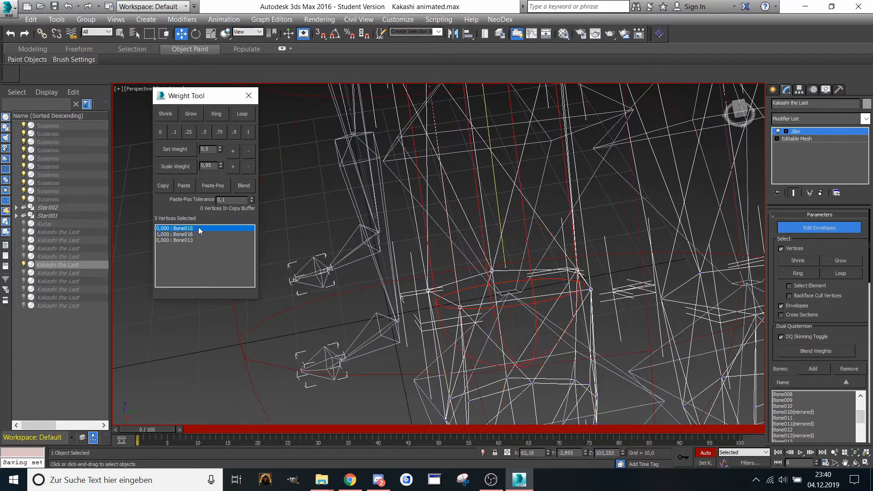
pyautogui.scroll(-3, 387, 159)
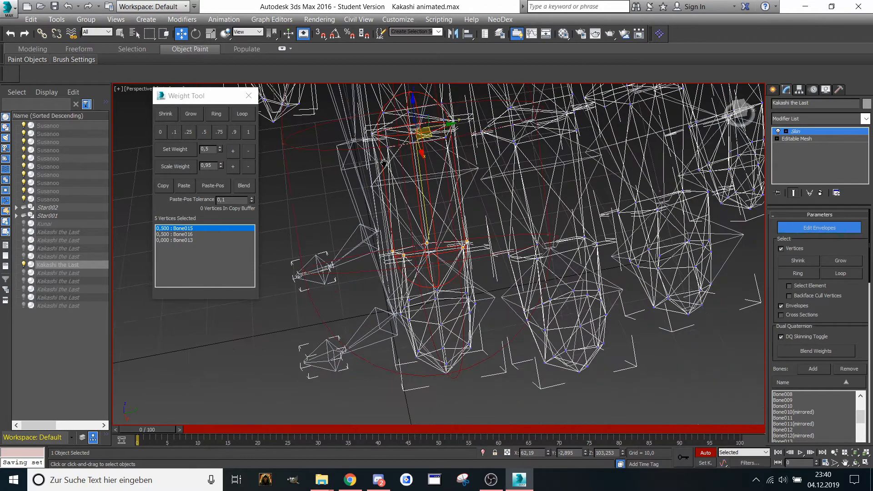
# - Select the two vertices just beyond the left index finger's inner joint and weight them 1 to Bone015
pyautogui.moveTo(387, 158); pyautogui.dragTo(410, 206, button='middle')
pyautogui.scroll(2, 386, 180)
pyautogui.click(427, 232)
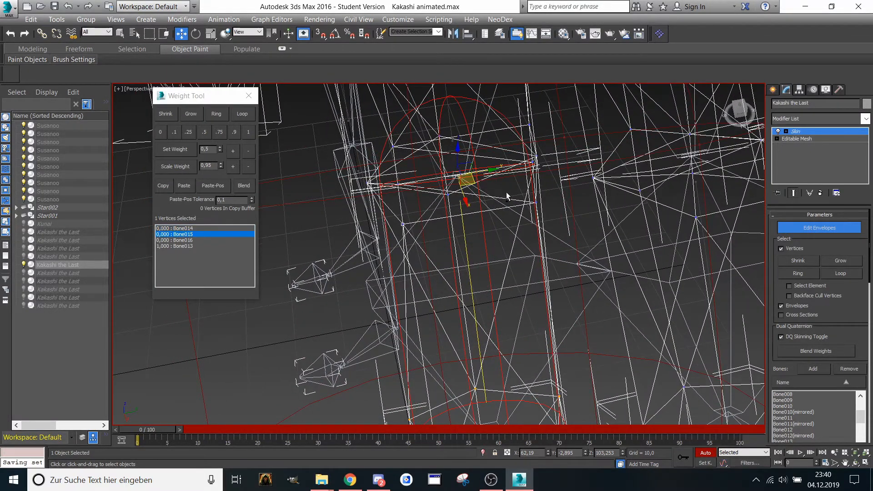
pyautogui.keyDown('ctrl'); pyautogui.click(538, 222); pyautogui.keyUp('ctrl')
pyautogui.click(250, 131)
# - Select the five-vertex ring at the left index finger's inner joint and weight it 1 to Bone015, followed by 0.5 to Bone014
pyautogui.scroll(-5, 400, 182)
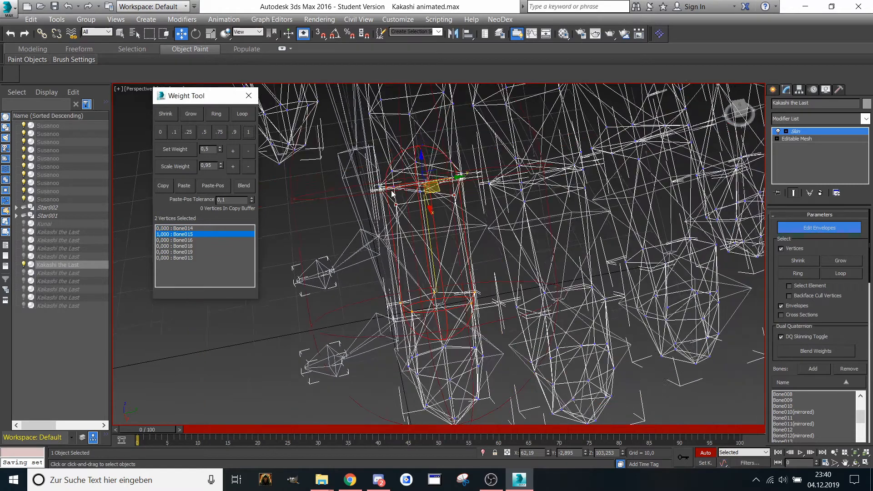
pyautogui.scroll(6, 400, 182)
pyautogui.moveTo(400, 182); pyautogui.dragTo(413, 211, button='middle')
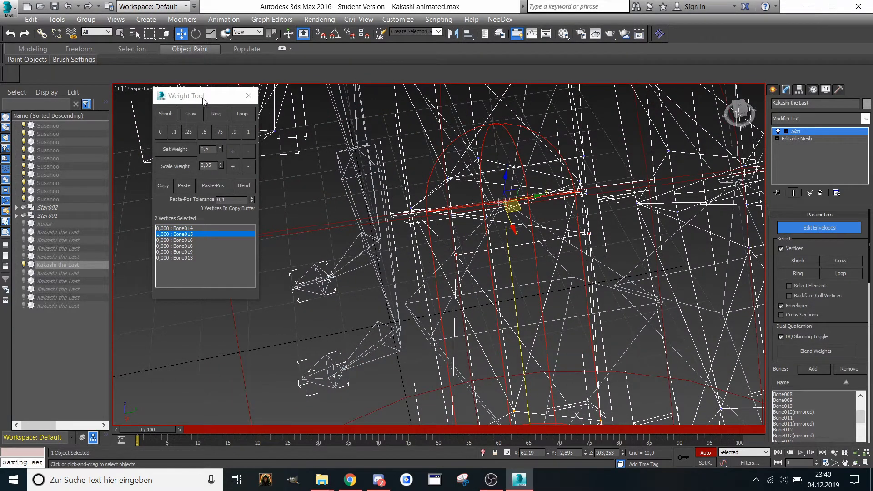
pyautogui.moveTo(212, 102); pyautogui.dragTo(178, 114)
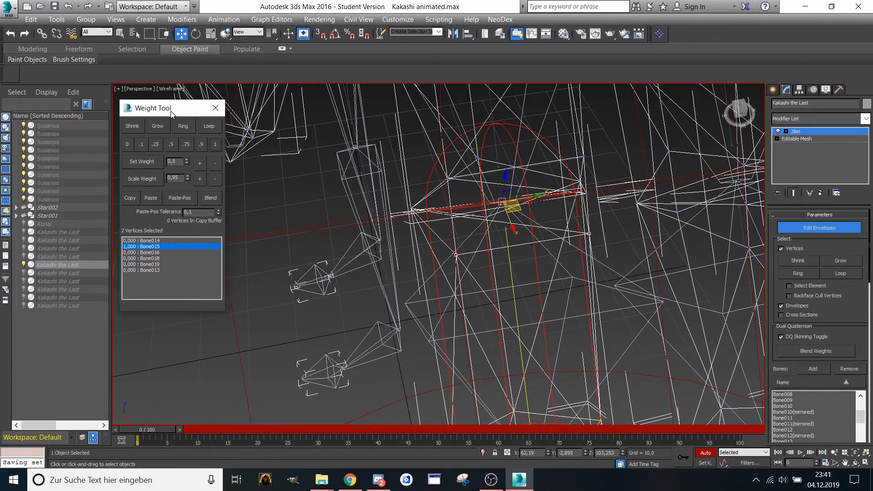
pyautogui.moveTo(497, 232); pyautogui.dragTo(462, 209, button='middle')
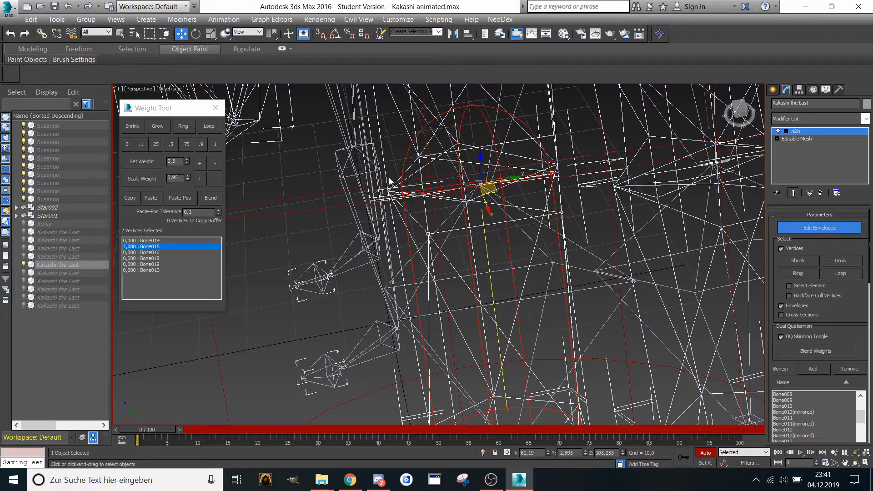
pyautogui.moveTo(430, 209); pyautogui.dragTo(384, 183)
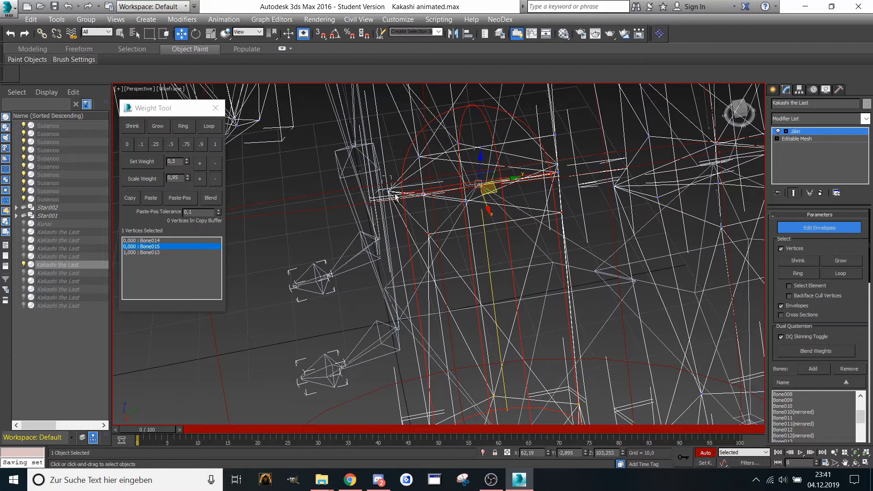
pyautogui.moveTo(395, 195); pyautogui.dragTo(383, 206, button='middle')
pyautogui.keyDown('ctrl'); pyautogui.moveTo(414, 180); pyautogui.dragTo(459, 216); pyautogui.keyUp('ctrl')
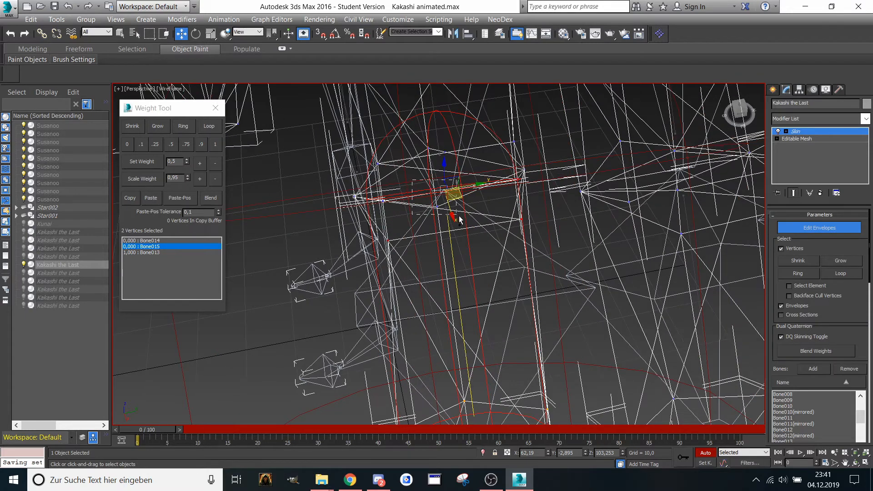
pyautogui.moveTo(424, 233); pyautogui.dragTo(445, 214, button='middle')
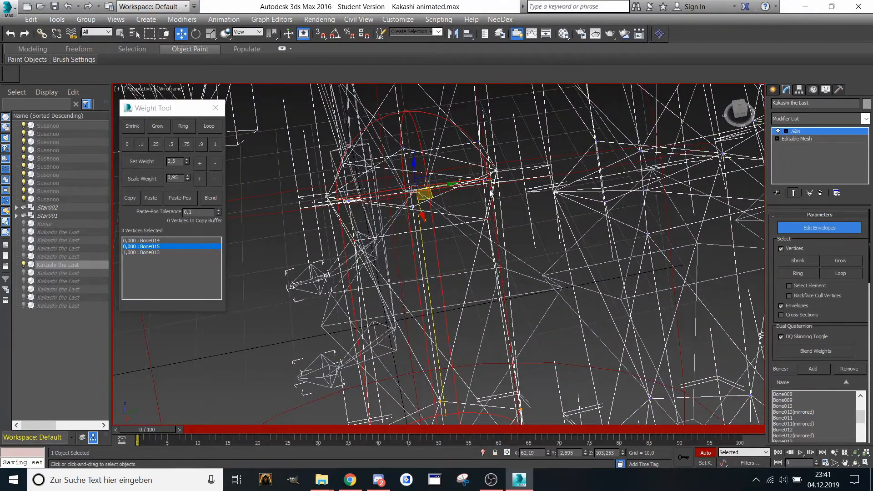
pyautogui.keyDown('ctrl'); pyautogui.moveTo(490, 190); pyautogui.dragTo(506, 205); pyautogui.keyUp('ctrl')
pyautogui.moveTo(506, 205); pyautogui.dragTo(509, 207, button='middle')
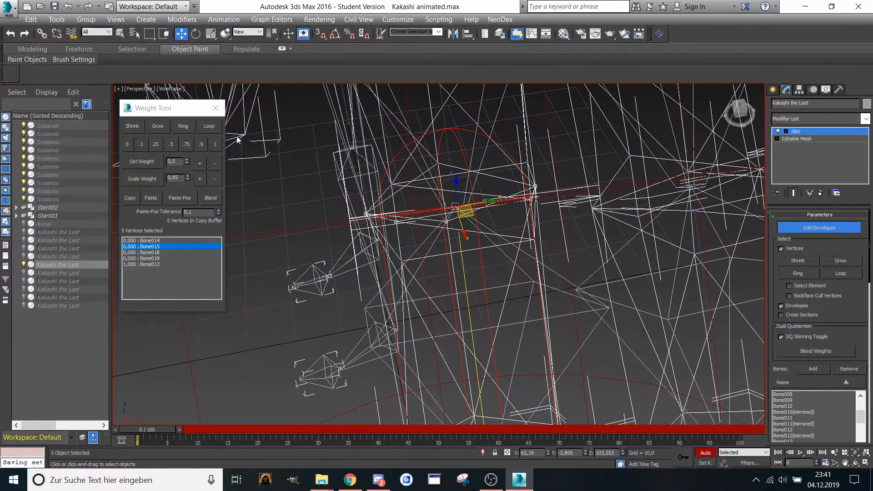
pyautogui.click(215, 144)
pyautogui.click(163, 241)
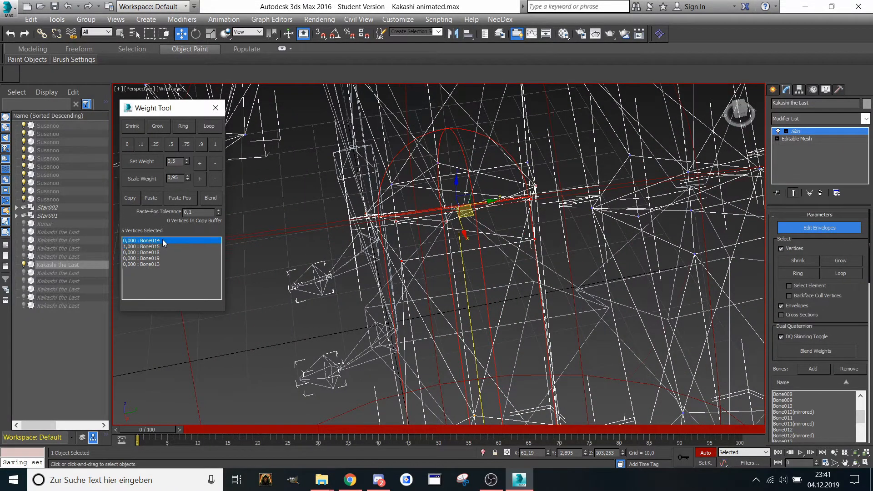
pyautogui.click(168, 144)
# - Select the three vertices just on the knuckle side of the left index finger's inner joint and weight them 1 to Bone014
pyautogui.moveTo(382, 165); pyautogui.dragTo(420, 165, button='middle')
pyautogui.click(440, 185)
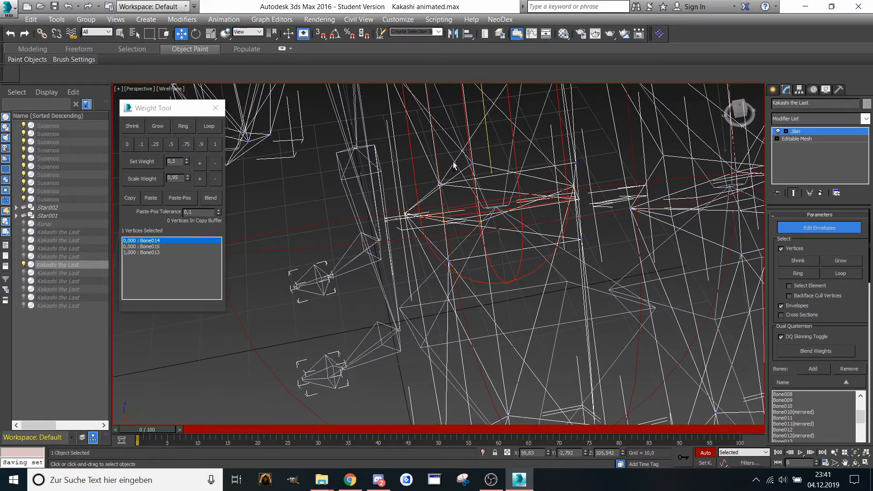
pyautogui.keyDown('ctrl'); pyautogui.click(473, 163); pyautogui.keyUp('ctrl')
pyautogui.keyDown('ctrl'); pyautogui.click(575, 162); pyautogui.keyUp('ctrl')
pyautogui.click(216, 143)
# - Select the vertex ring across the middle of the left index finger's base segment and weight it 1 to Bone014
pyautogui.moveTo(291, 150); pyautogui.dragTo(433, 186, button='middle')
pyautogui.scroll(-5, 371, 158)
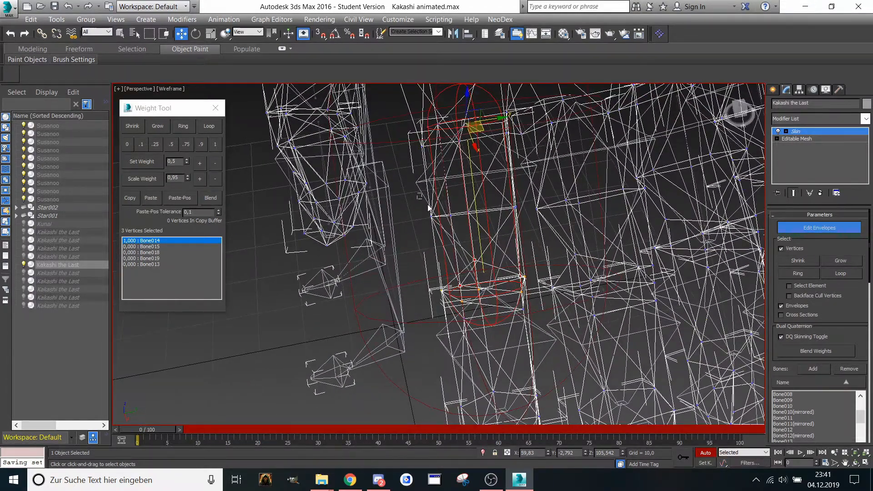
pyautogui.moveTo(428, 208); pyautogui.dragTo(522, 252)
pyautogui.click(218, 143)
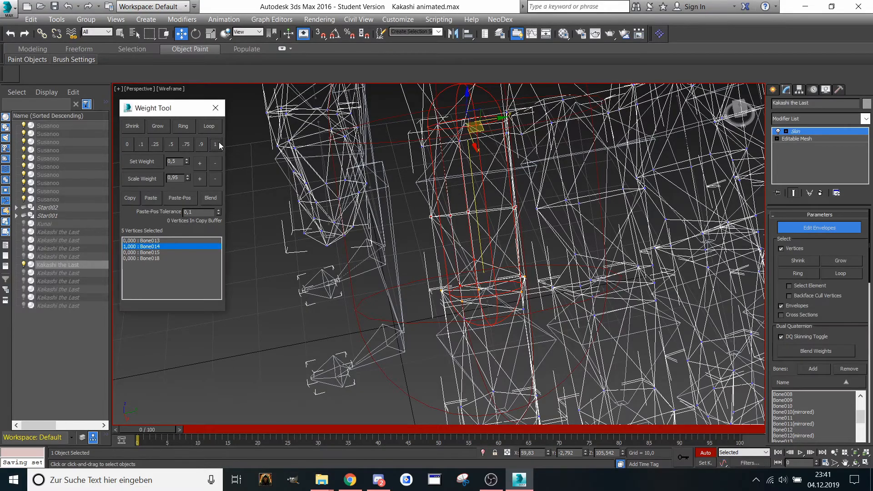
pyautogui.moveTo(417, 156); pyautogui.dragTo(350, 208, button='middle')
pyautogui.moveTo(733, 106); pyautogui.dragTo(724, 103)
pyautogui.moveTo(496, 154); pyautogui.dragTo(496, 160, button='middle')
pyautogui.scroll(-4, 497, 160)
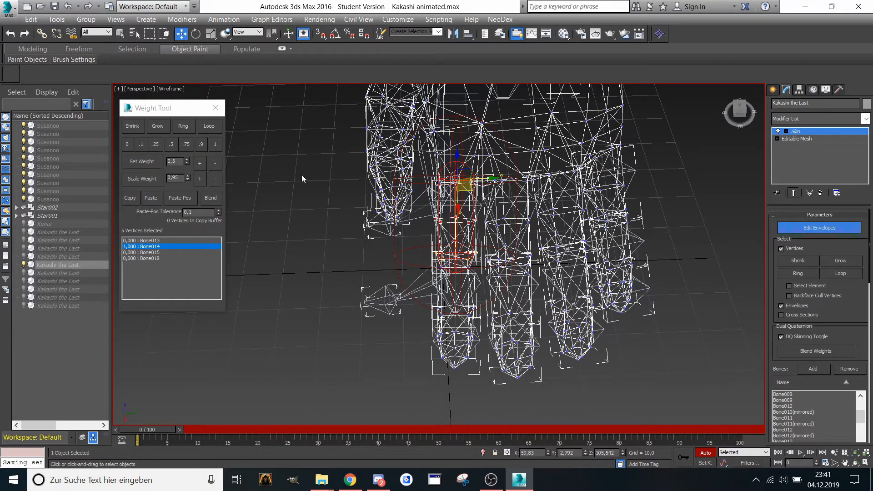
# - Leave envelope editing, select the whole Star001 hierarchy with its bones and hide it
pyautogui.click(807, 232)
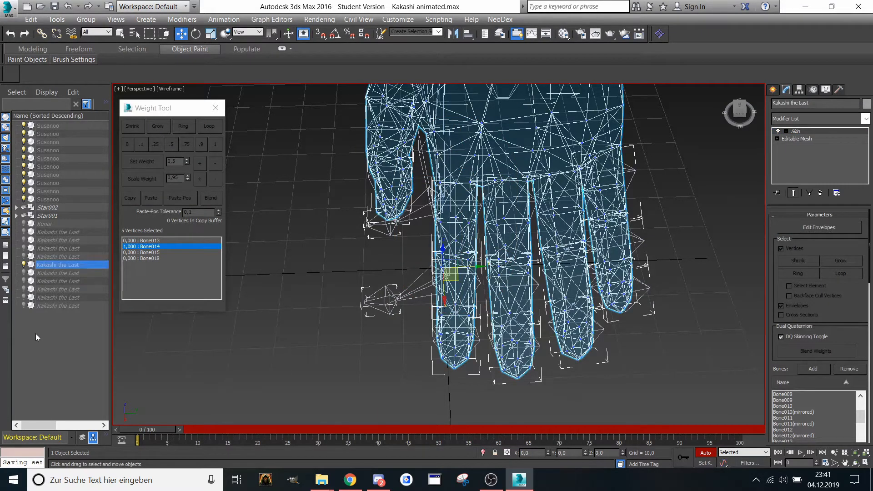
pyautogui.click(36, 334)
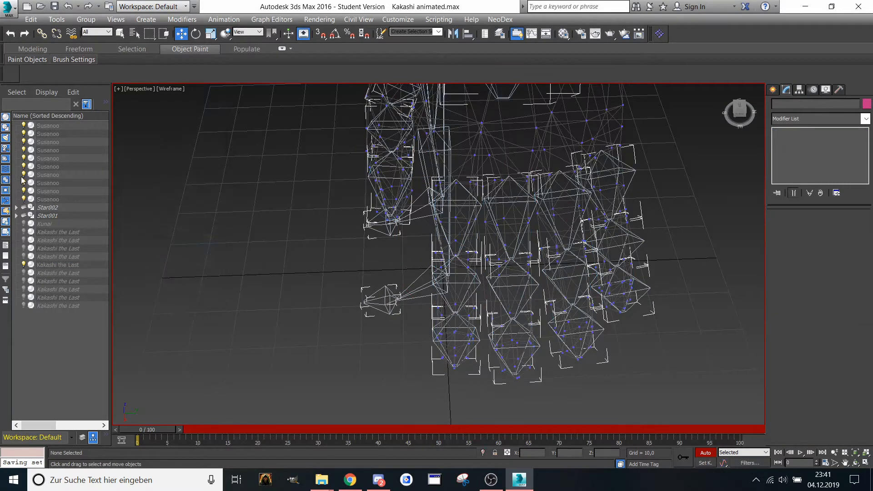
pyautogui.doubleClick(37, 217)
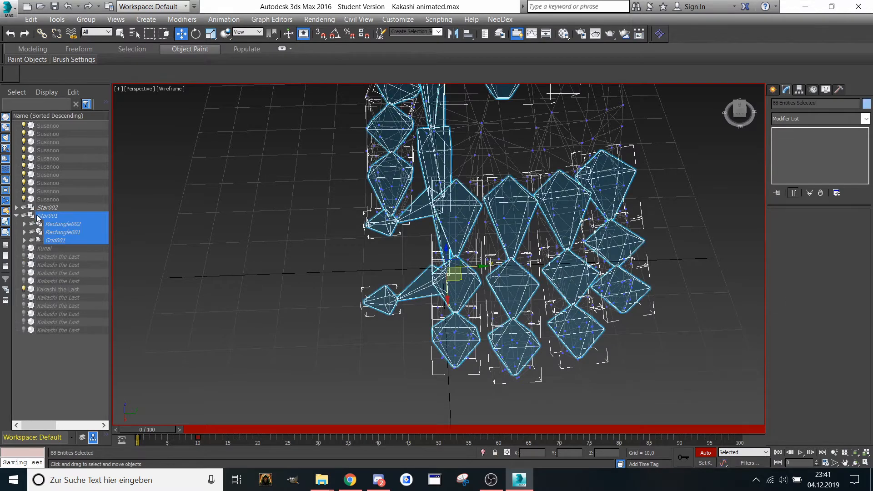
pyautogui.click(24, 240)
pyautogui.click(193, 219)
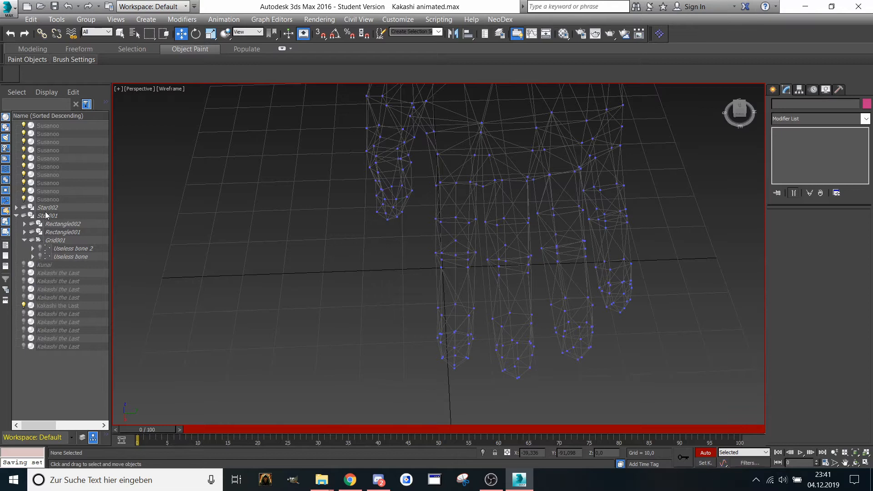
# - Reselect the visible Kakashi the Last hand mesh and resume editing its Skin envelopes
pyautogui.moveTo(706, 371); pyautogui.dragTo(684, 342, button='middle')
pyautogui.moveTo(474, 283); pyautogui.dragTo(473, 278, button='middle')
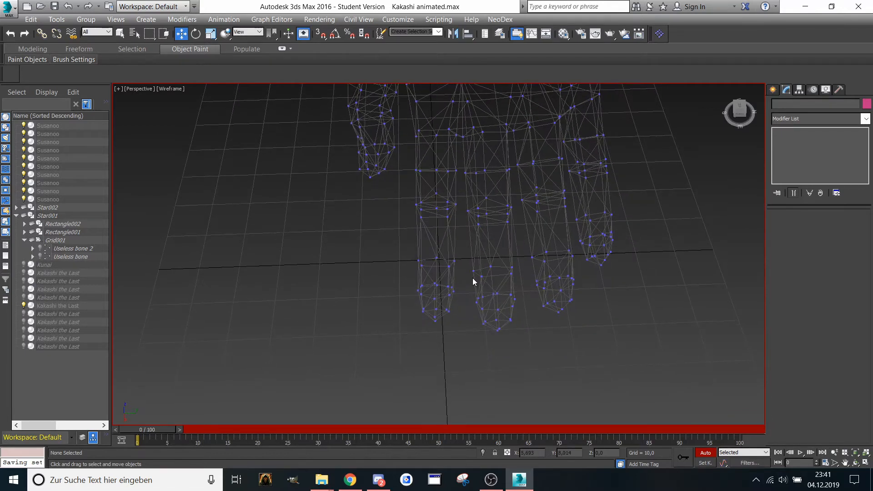
pyautogui.click(53, 307)
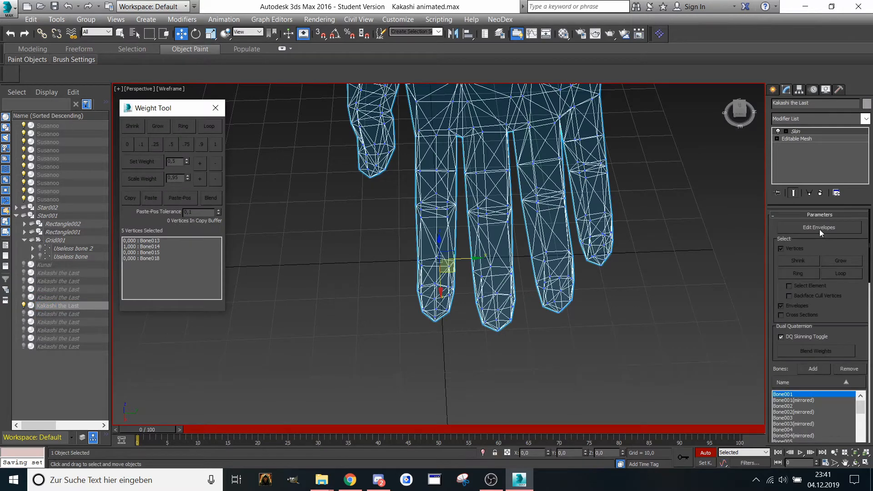
pyautogui.click(819, 228)
pyautogui.scroll(4, 457, 193)
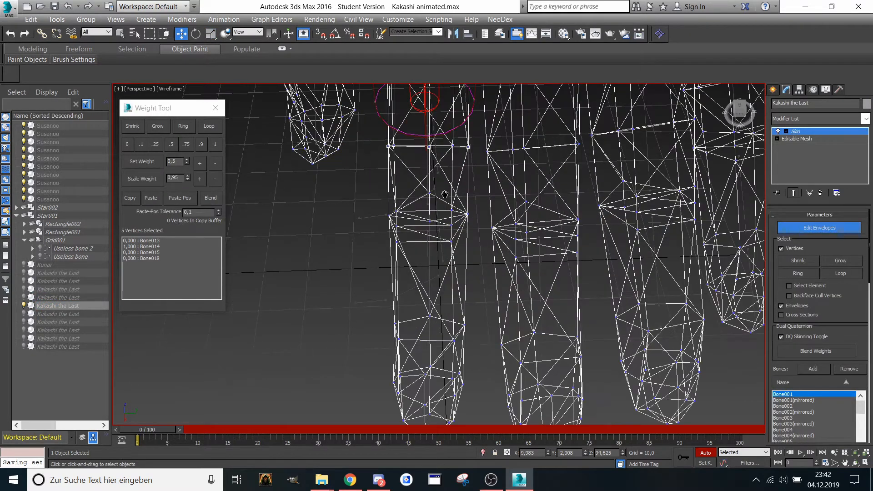
pyautogui.moveTo(423, 193); pyautogui.dragTo(514, 182, button='middle')
pyautogui.scroll(5, 510, 183)
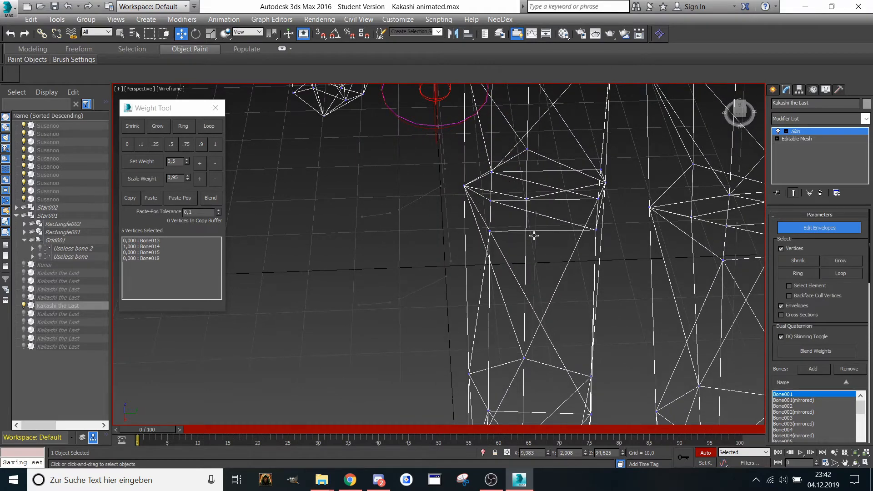
# - Select the five-vertex ring at the left index finger's knuckle and weight it 1 to Bone014
pyautogui.click(534, 236)
pyautogui.moveTo(534, 236); pyautogui.dragTo(529, 241, button='middle')
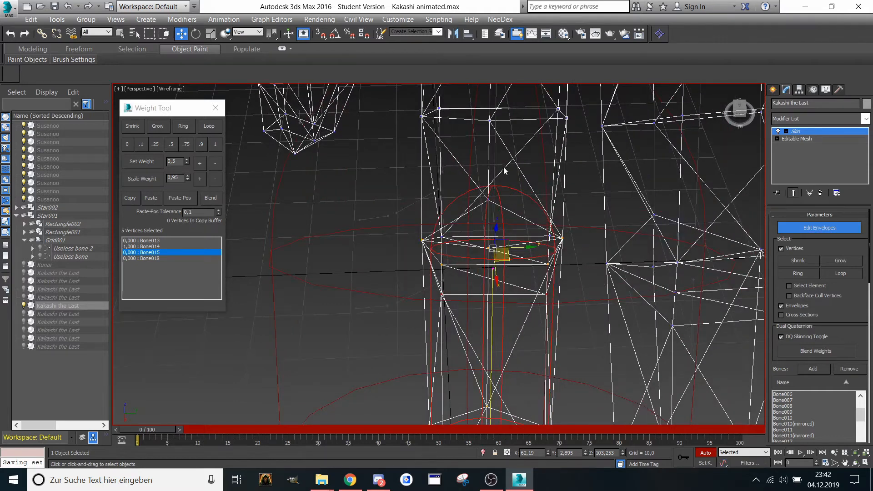
pyautogui.click(495, 145)
pyautogui.moveTo(495, 145); pyautogui.dragTo(492, 170, button='middle')
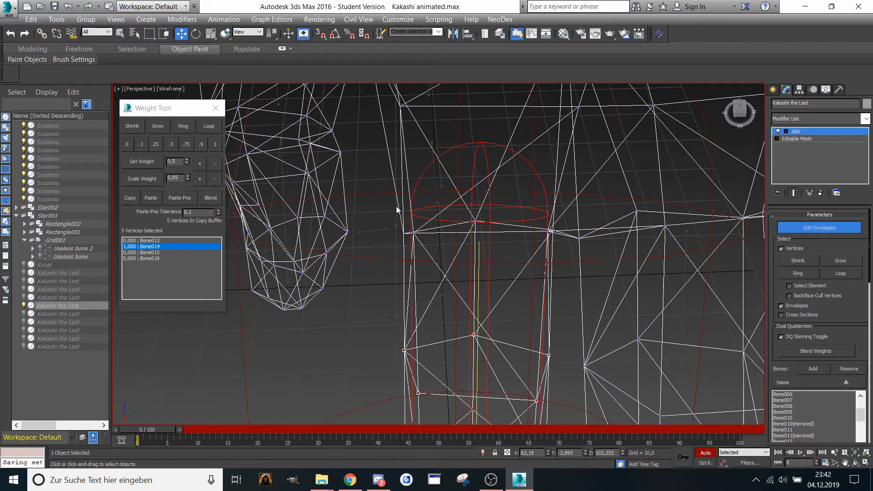
pyautogui.moveTo(388, 199); pyautogui.dragTo(555, 273)
pyautogui.moveTo(556, 273); pyautogui.dragTo(537, 272, button='middle')
pyautogui.click(215, 144)
# - Make the hand bone Bone013 active and weight the index knuckle's vertex ring 0.5 to it
pyautogui.moveTo(386, 169); pyautogui.dragTo(338, 195, button='middle')
pyautogui.scroll(-3, 322, 199)
pyautogui.scroll(-3, 349, 208)
pyautogui.moveTo(350, 184); pyautogui.dragTo(459, 155, button='middle')
pyautogui.scroll(3, 358, 200)
pyautogui.click(472, 162)
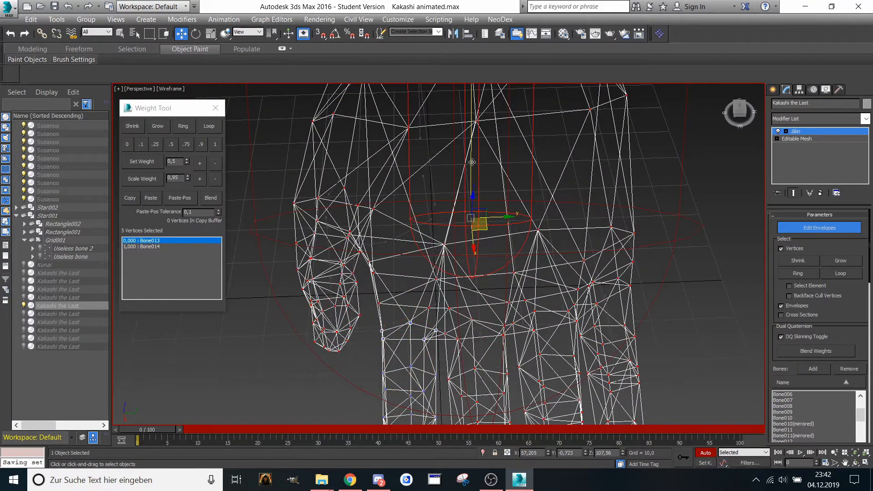
pyautogui.click(170, 146)
# - Select the 18 fingertip vertices of the left middle finger and weight them 1 to Bone020
pyautogui.moveTo(425, 353); pyautogui.dragTo(474, 187, button='middle')
pyautogui.scroll(2, 472, 210)
pyautogui.scroll(-2, 472, 211)
pyautogui.scroll(5, 475, 191)
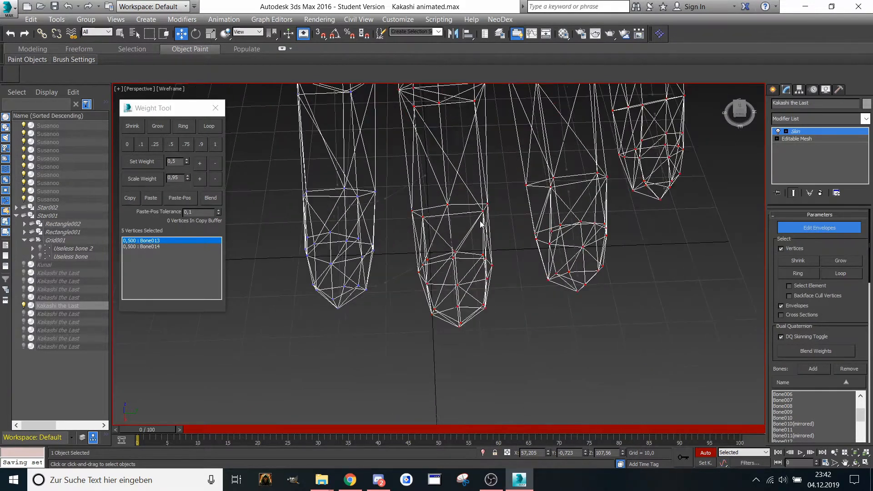
pyautogui.scroll(3, 438, 230)
pyautogui.moveTo(445, 228); pyautogui.dragTo(452, 226, button='middle')
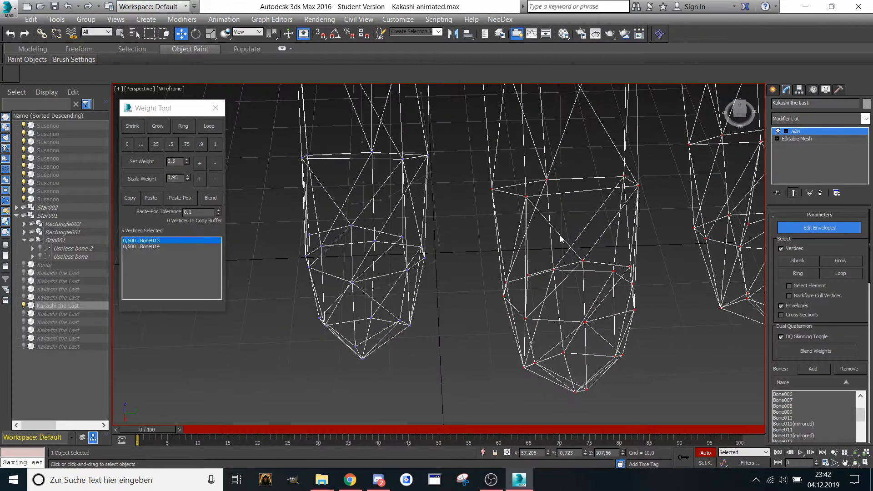
pyautogui.moveTo(555, 221); pyautogui.dragTo(554, 217, button='middle')
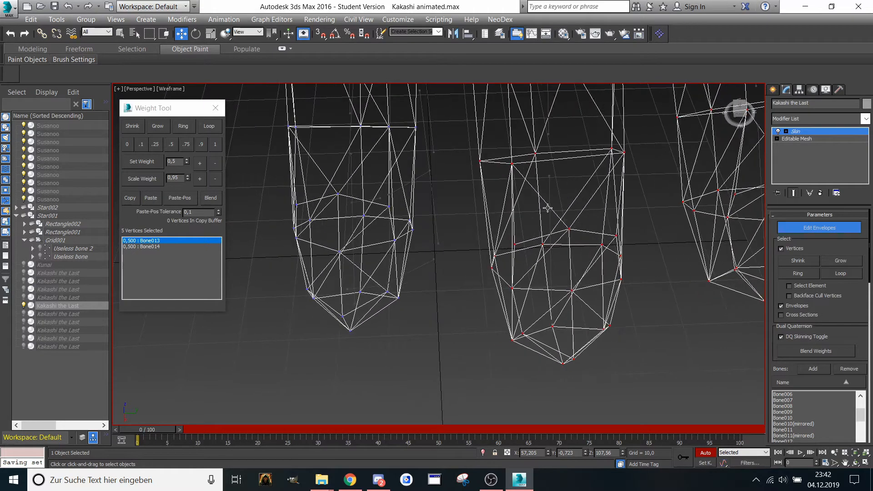
pyautogui.click(547, 208)
pyautogui.scroll(-6, 544, 207)
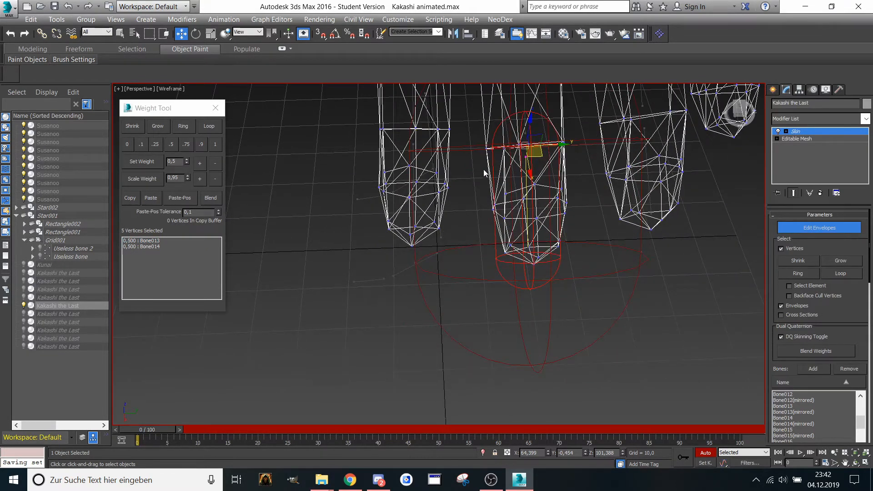
pyautogui.moveTo(484, 170); pyautogui.dragTo(576, 280)
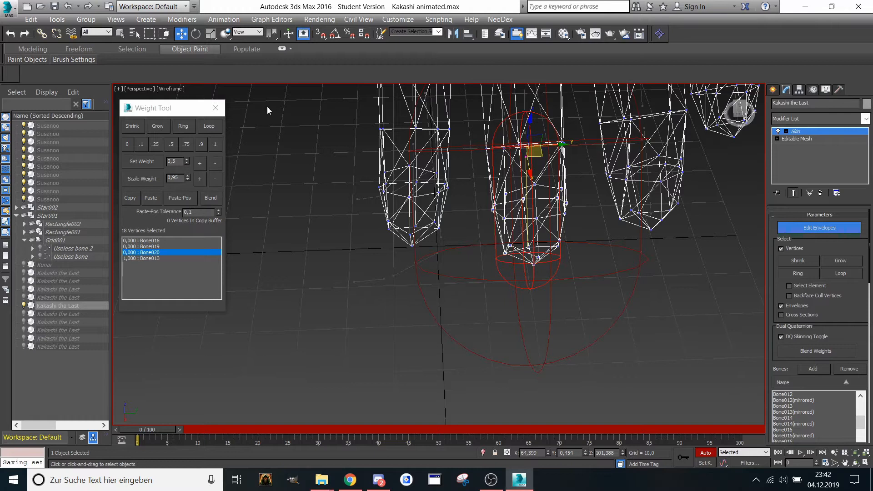
pyautogui.click(215, 144)
# - Select the five-vertex ring at the left middle finger's outer joint and weight it 1 to Bone020, followed by 0.5 to Bone019
pyautogui.scroll(5, 511, 173)
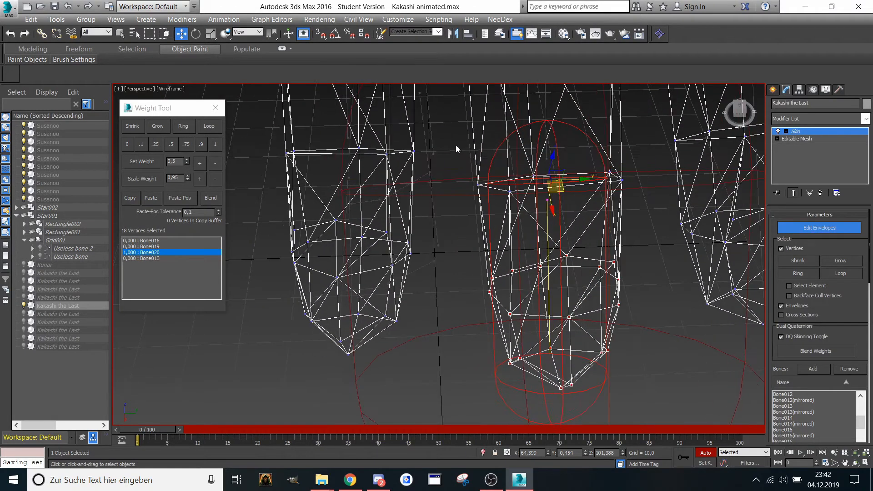
pyautogui.moveTo(614, 213); pyautogui.dragTo(628, 207)
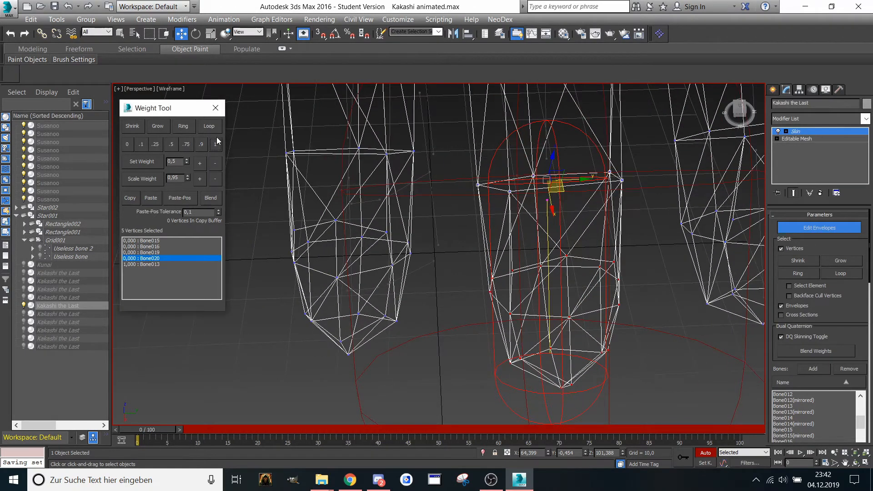
pyautogui.click(159, 252)
pyautogui.moveTo(491, 167); pyautogui.dragTo(464, 231, button='middle')
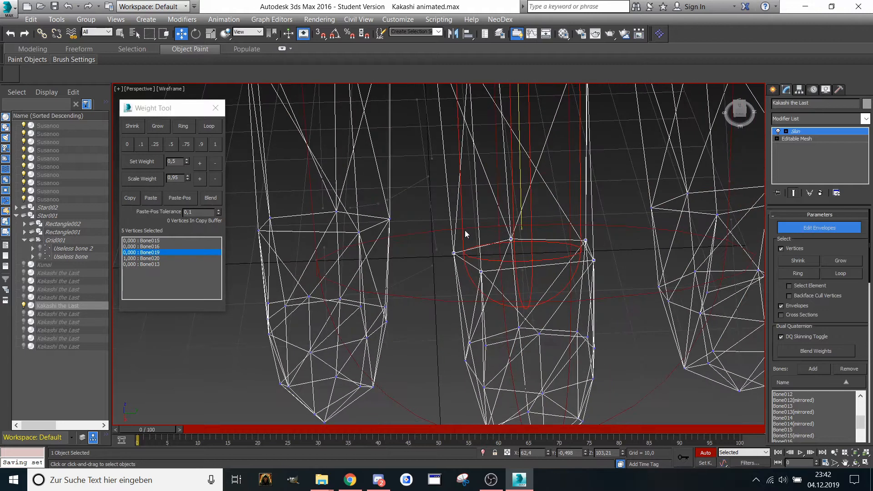
pyautogui.click(171, 145)
# - Select the three vertices just beyond the left middle finger's inner joint and weight them 1 to Bone019
pyautogui.moveTo(514, 189)
pyautogui.mouseDown(button='middle')
pyautogui.moveTo(515, 206)
pyautogui.moveTo(513, 192)
pyautogui.mouseUp(button='middle')
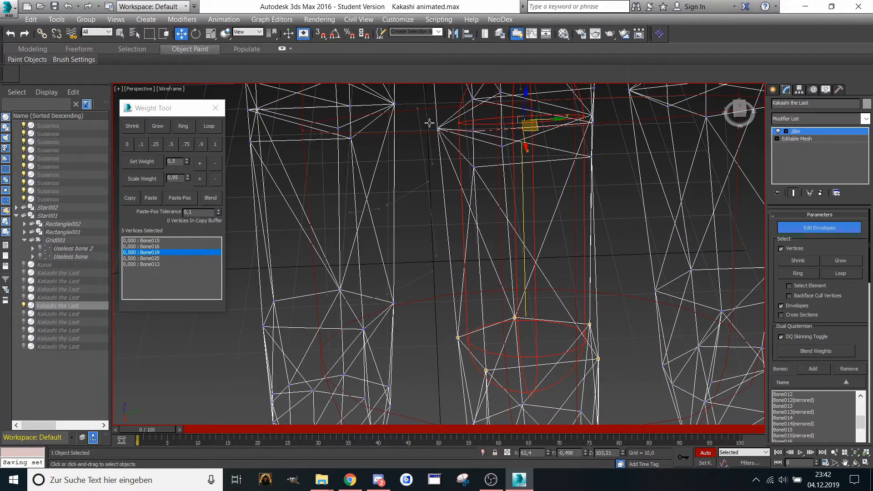
pyautogui.moveTo(459, 142); pyautogui.dragTo(534, 195)
pyautogui.moveTo(534, 194)
pyautogui.keyDown('alt'); pyautogui.mouseDown(button='middle')
pyautogui.moveTo(512, 195)
pyautogui.moveTo(523, 187)
pyautogui.mouseUp(button='middle'); pyautogui.keyUp('alt')
pyautogui.moveTo(523, 188); pyautogui.dragTo(524, 198, button='middle')
pyautogui.moveTo(533, 164); pyautogui.dragTo(562, 193)
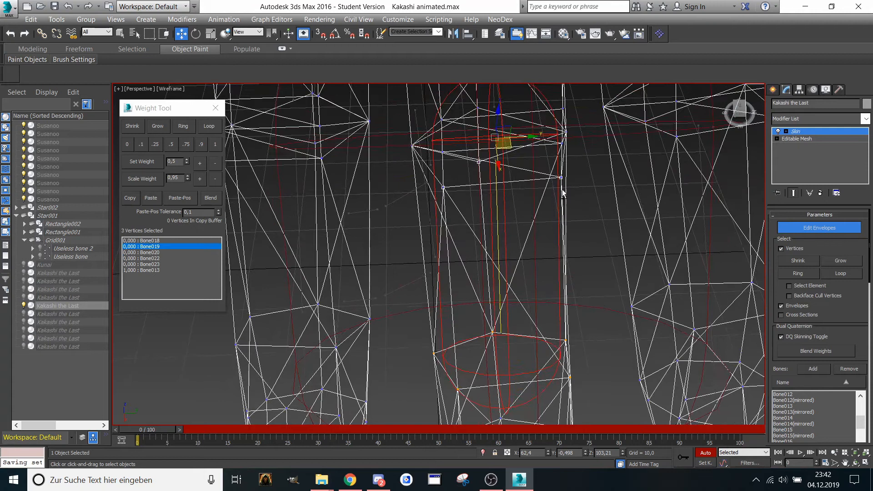
pyautogui.click(215, 144)
pyautogui.moveTo(433, 180); pyautogui.dragTo(461, 203)
pyautogui.press('super')
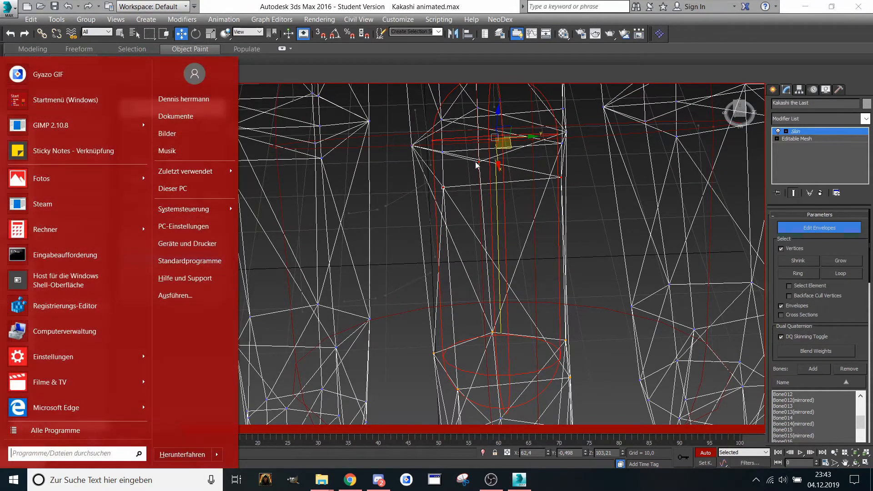
pyautogui.click(519, 194)
pyautogui.click(473, 177)
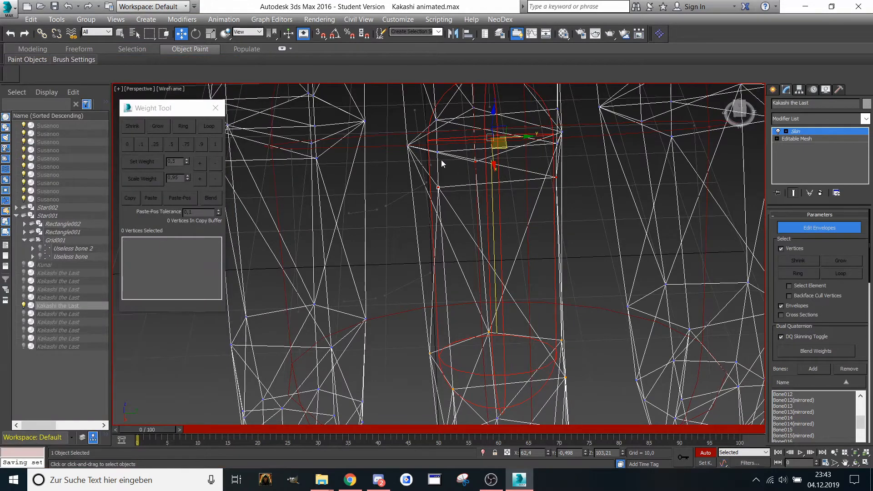
# - Select the five-vertex ring at the left middle finger's inner joint and weight it 1 to Bone019, followed by 0.5 to Bone018
pyautogui.moveTo(402, 135); pyautogui.dragTo(571, 167)
pyautogui.moveTo(571, 168); pyautogui.dragTo(566, 170, button='middle')
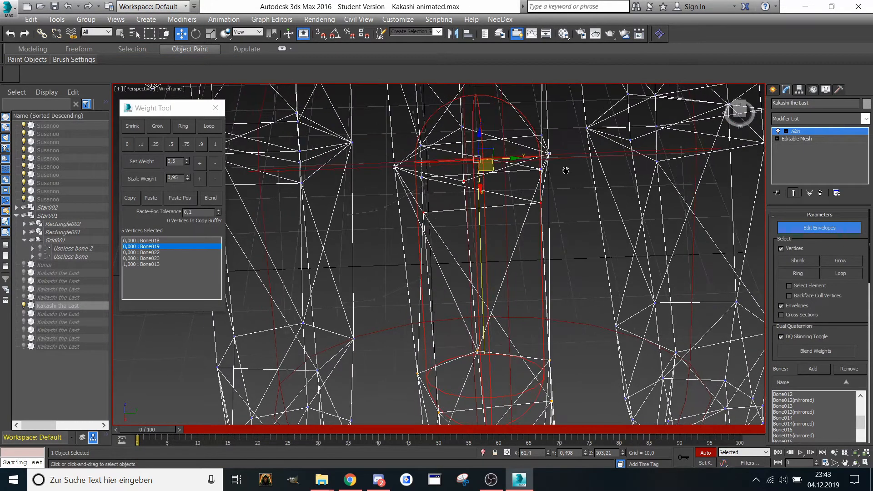
pyautogui.click(215, 144)
pyautogui.click(160, 241)
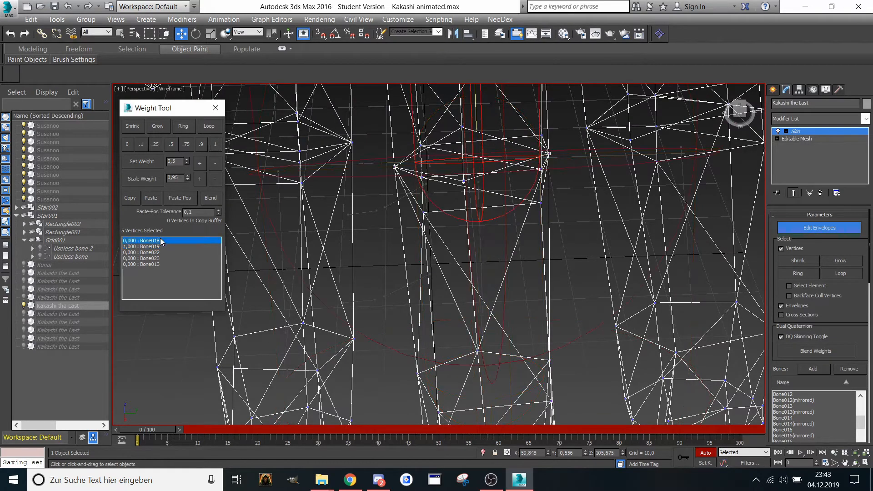
pyautogui.click(171, 144)
# - Select the three vertices just on the knuckle side of the left middle finger's inner joint and weight them 1 to Bone018
pyautogui.moveTo(401, 171); pyautogui.dragTo(404, 142, button='middle')
pyautogui.moveTo(373, 114); pyautogui.dragTo(524, 155)
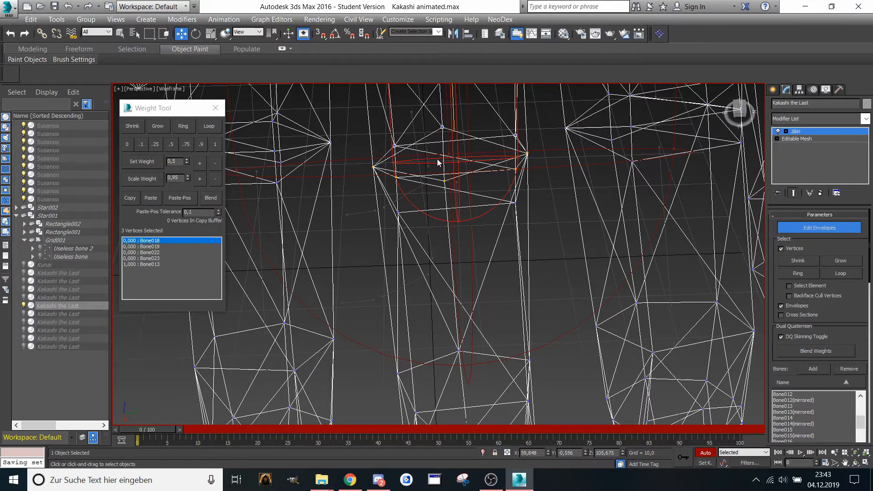
pyautogui.click(215, 144)
# - Select the vertex ring across the middle of the left middle finger's base segment and weight it 1 to Bone018
pyautogui.moveTo(330, 136); pyautogui.dragTo(343, 163, button='middle')
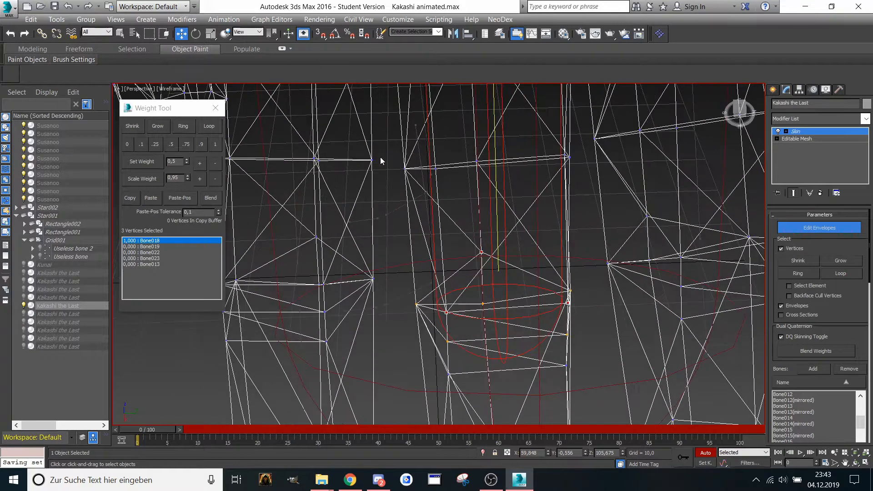
pyautogui.moveTo(562, 210); pyautogui.dragTo(587, 207)
pyautogui.click(217, 142)
# - Select the five-vertex ring at the left middle finger's knuckle and weight it 1 to Bone018, followed by 0.5 to Bone013
pyautogui.moveTo(397, 147); pyautogui.dragTo(393, 188, button='middle')
pyautogui.moveTo(504, 248); pyautogui.dragTo(580, 245)
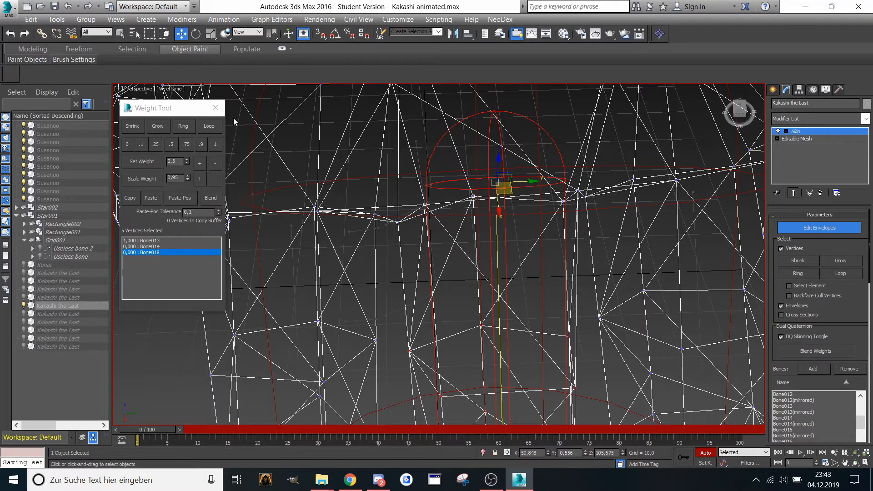
pyautogui.click(217, 143)
pyautogui.moveTo(317, 162); pyautogui.dragTo(395, 180, button='middle')
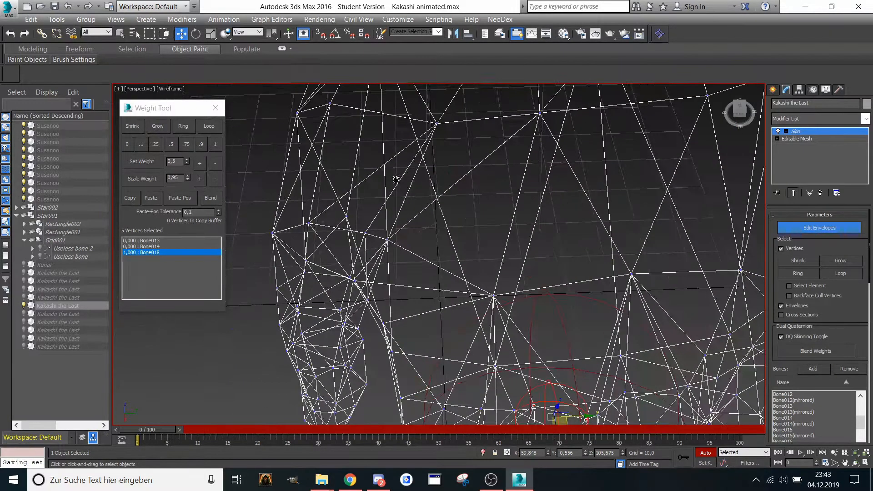
pyautogui.click(539, 185)
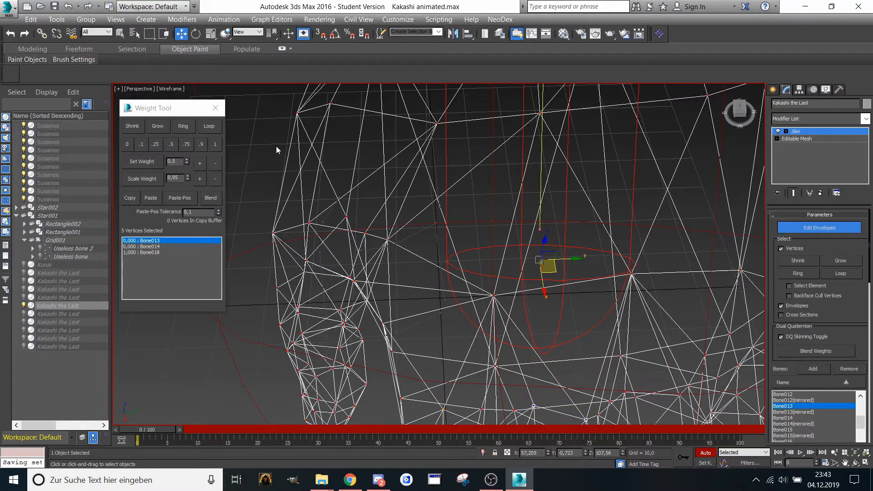
pyautogui.click(176, 142)
# - Select the 18 vertices of the left ring finger's tip and weight them 1 to Bone024
pyautogui.scroll(-5, 407, 224)
pyautogui.moveTo(407, 224); pyautogui.dragTo(400, 116, button='middle')
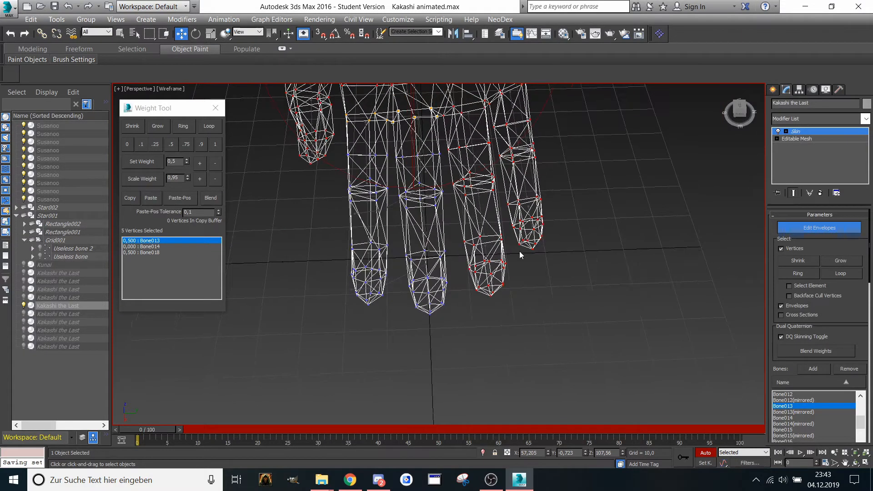
pyautogui.scroll(3, 519, 250)
pyautogui.moveTo(519, 251); pyautogui.dragTo(530, 223, button='middle')
pyautogui.scroll(3, 530, 223)
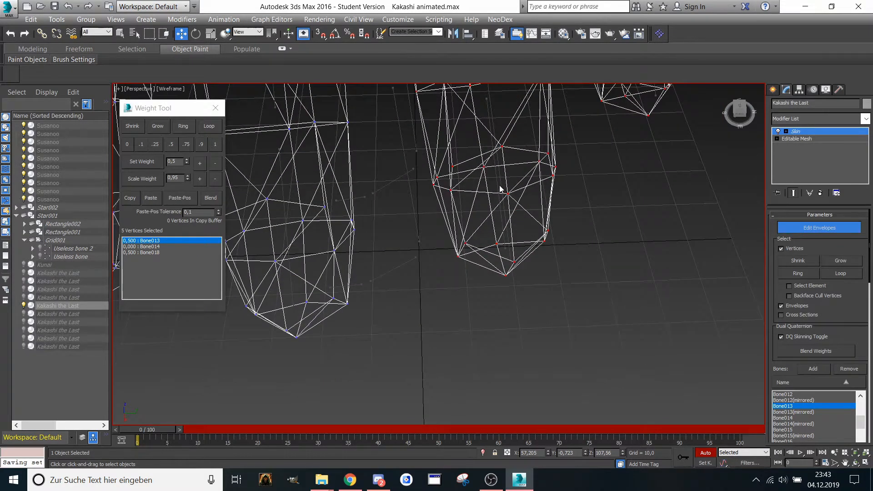
pyautogui.scroll(3, 500, 189)
pyautogui.click(560, 194)
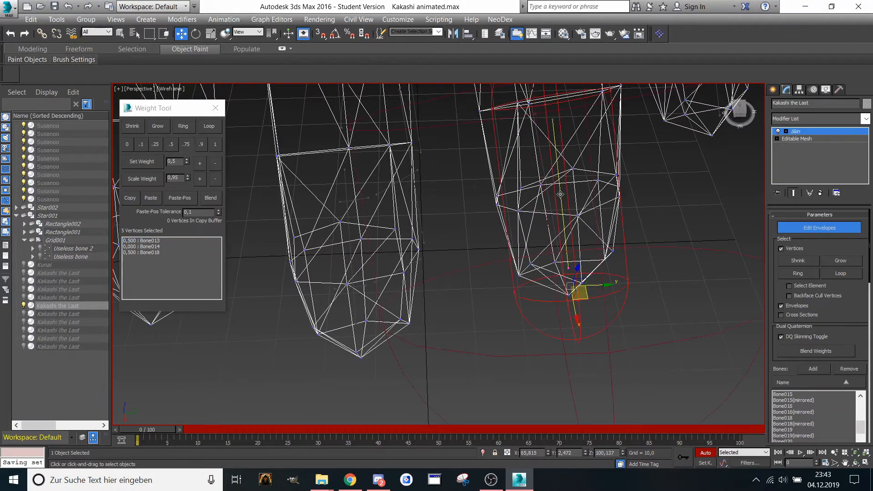
pyautogui.moveTo(560, 194); pyautogui.dragTo(551, 192, button='middle')
pyautogui.scroll(-3, 541, 190)
pyautogui.moveTo(482, 183); pyautogui.dragTo(514, 188, button='middle')
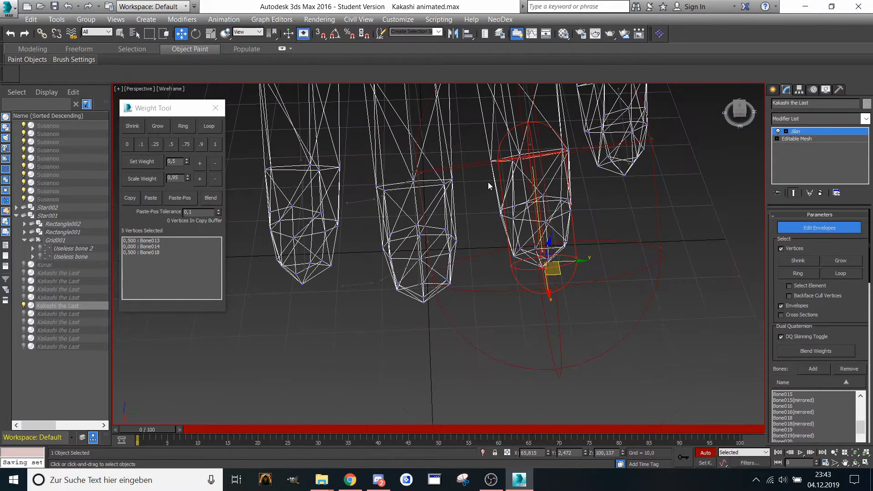
pyautogui.moveTo(487, 182); pyautogui.dragTo(581, 279)
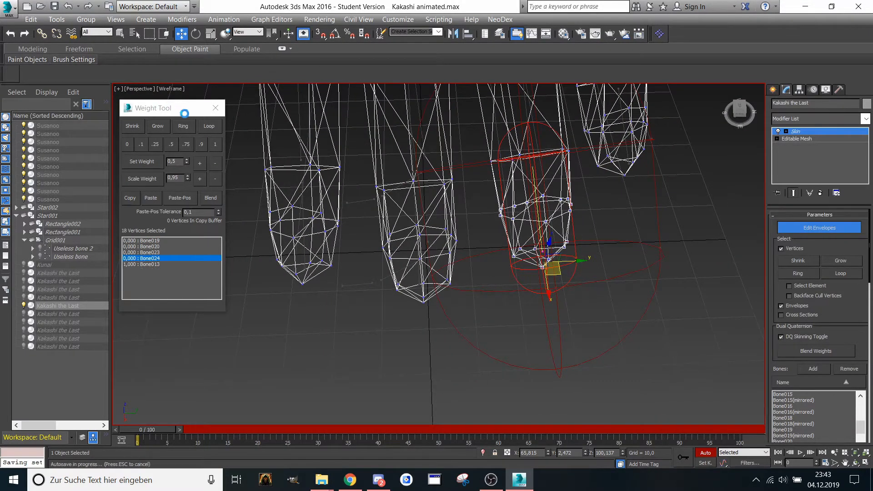
pyautogui.click(215, 145)
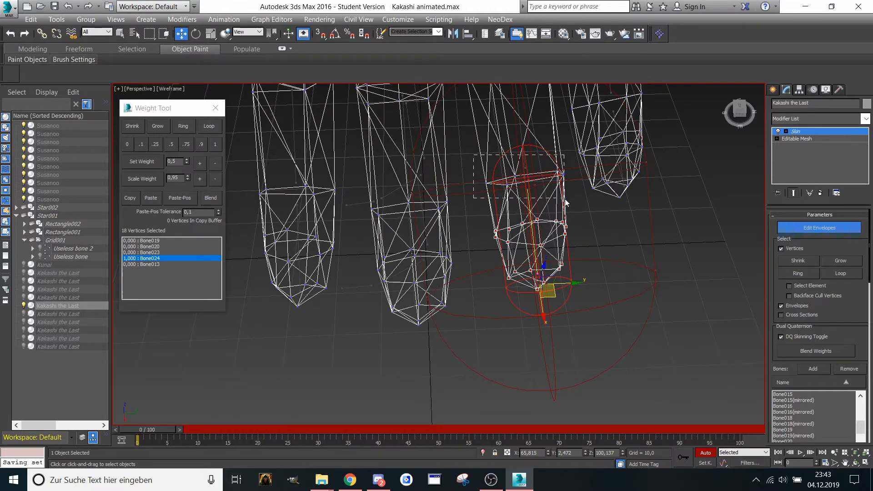
# - Select the five-vertex ring at the left ring finger's outer joint and weight it 1 to Bone024, followed by 0.5 to Bone023
pyautogui.moveTo(565, 200); pyautogui.dragTo(566, 200)
pyautogui.click(215, 144)
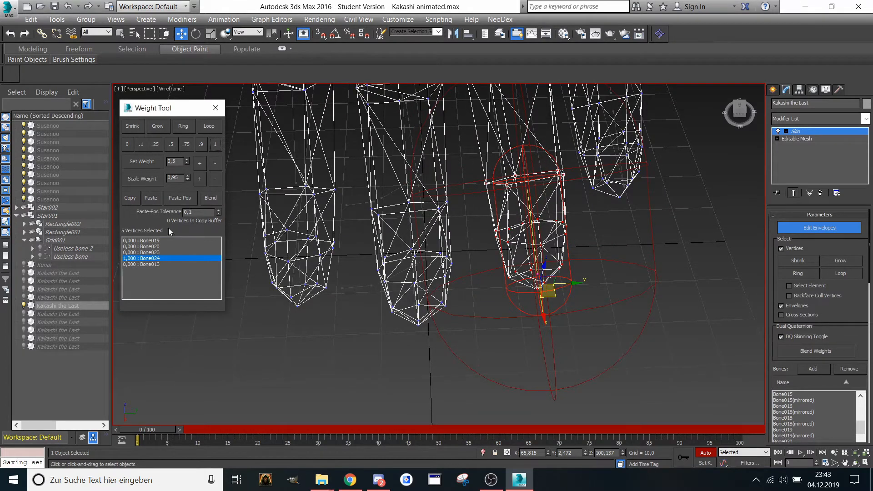
pyautogui.click(158, 252)
pyautogui.click(172, 145)
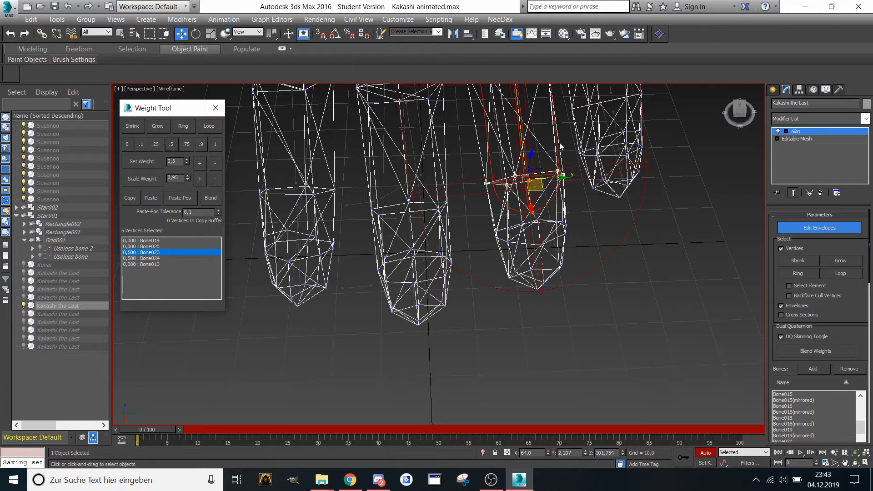
# - Select the two vertices just on the fingertip side of the left ring finger's inner joint and weight them 1 to Bone023
pyautogui.scroll(6, 487, 167)
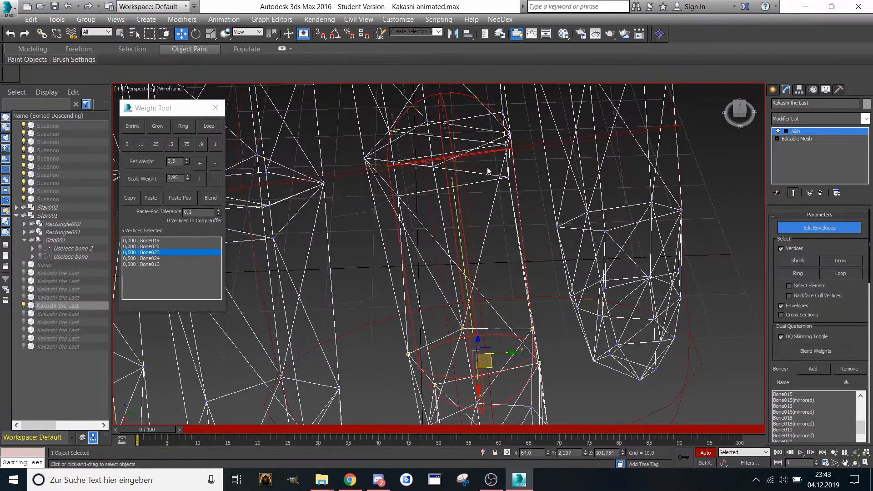
pyautogui.moveTo(365, 179); pyautogui.dragTo(401, 159, button='middle')
pyautogui.click(442, 171)
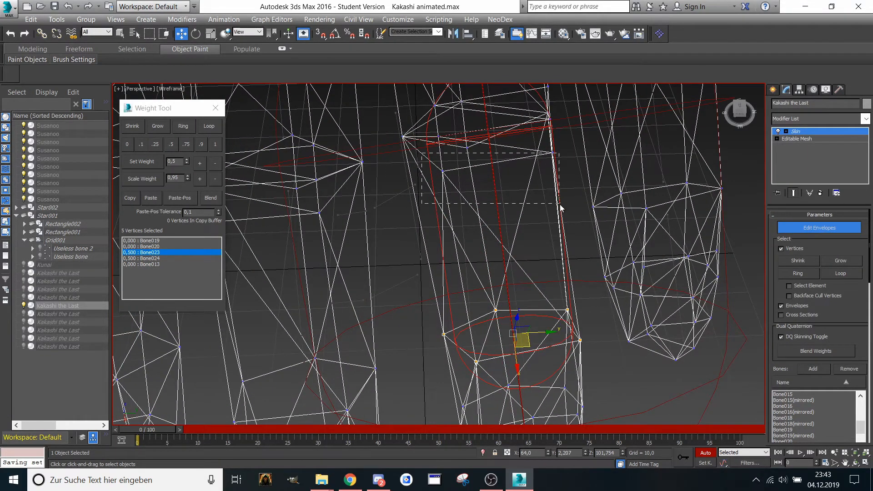
pyautogui.keyDown('ctrl'); pyautogui.click(548, 154); pyautogui.keyUp('ctrl')
pyautogui.click(215, 144)
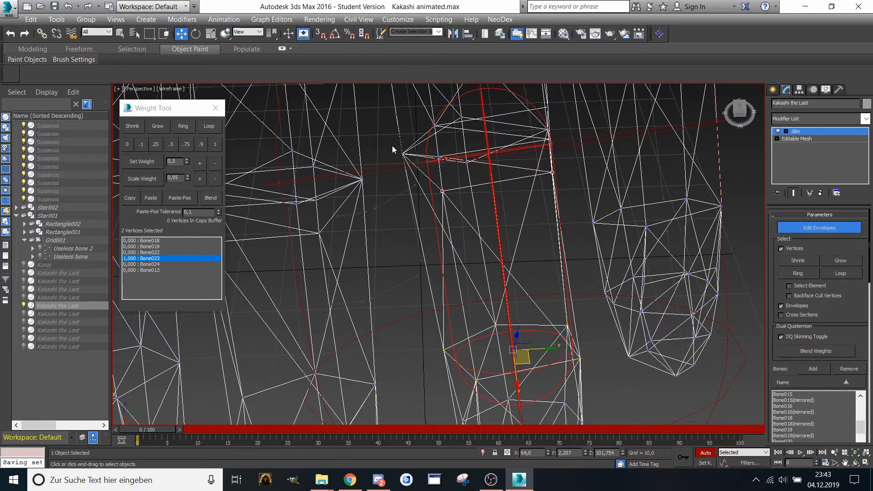
# - Select the five-vertex ring at the left ring finger's inner joint and weight it 1 to Bone023, followed by 0.5 to Bone022
pyautogui.moveTo(394, 146); pyautogui.dragTo(492, 173)
pyautogui.keyDown('ctrl'); pyautogui.moveTo(556, 124); pyautogui.dragTo(497, 158); pyautogui.keyUp('ctrl')
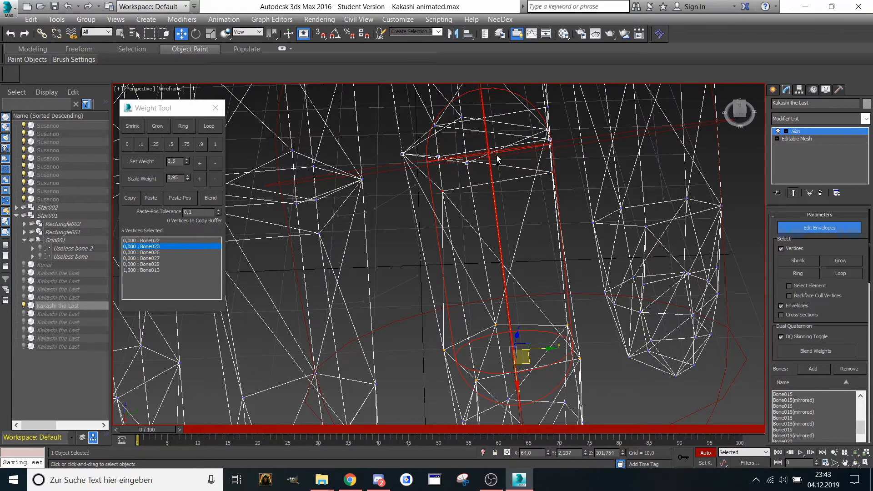
pyautogui.click(214, 146)
pyautogui.click(159, 241)
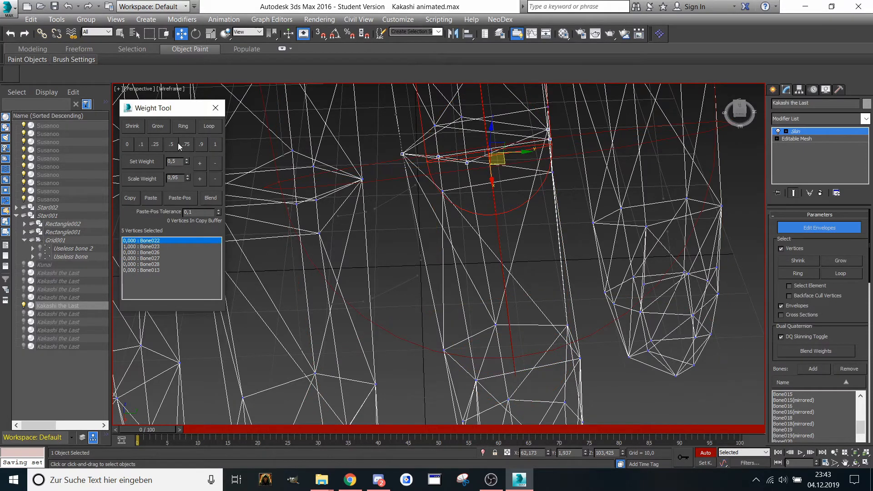
# - Select the two vertices just on the knuckle side of the left ring finger's inner joint and weight them 1 to Bone022
pyautogui.moveTo(378, 98)
pyautogui.mouseDown(button='middle')
pyautogui.moveTo(411, 156)
pyautogui.moveTo(373, 132)
pyautogui.moveTo(389, 106)
pyautogui.mouseUp(button='middle')
pyautogui.moveTo(424, 136); pyautogui.dragTo(424, 137)
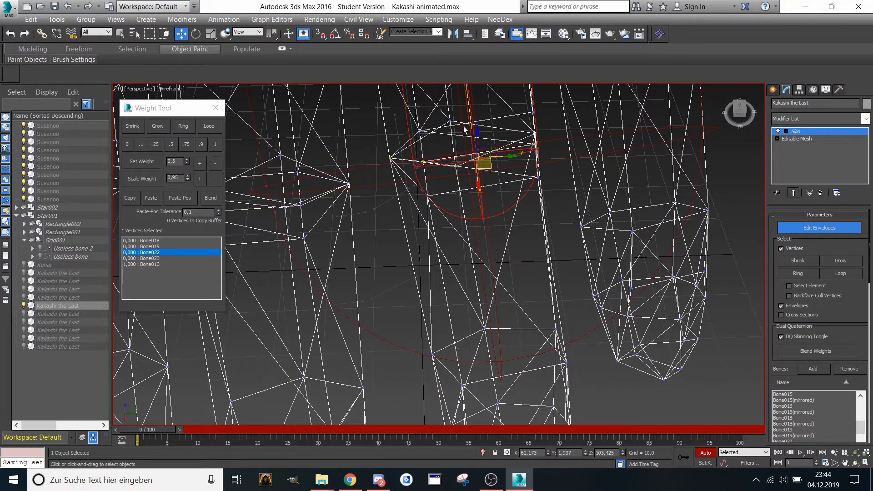
pyautogui.keyDown('ctrl'); pyautogui.click(533, 112); pyautogui.keyUp('ctrl')
pyautogui.moveTo(492, 102); pyautogui.dragTo(481, 121, button='middle')
pyautogui.scroll(-2, 481, 121)
pyautogui.click(215, 144)
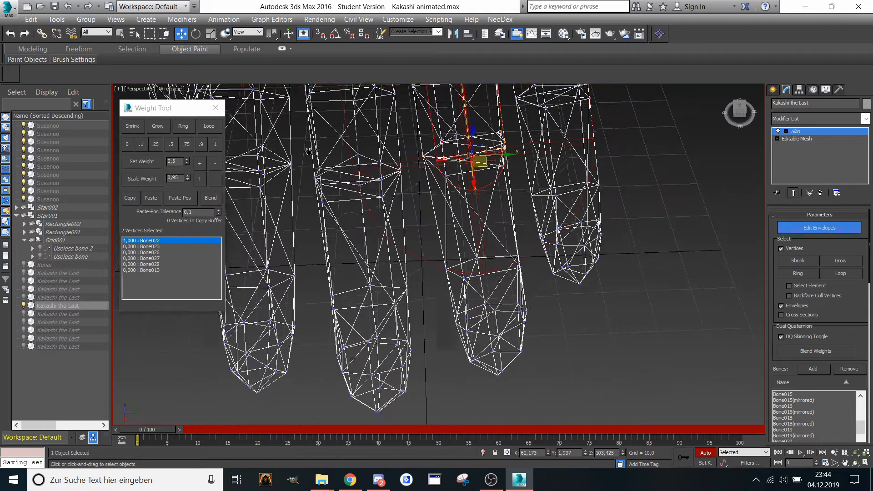
# - Select the five-vertex ring across the middle of the left ring finger's base segment and weight it 1 to Bone022
pyautogui.scroll(-2, 324, 148)
pyautogui.scroll(2, 378, 129)
pyautogui.moveTo(408, 119); pyautogui.dragTo(415, 137, button='middle')
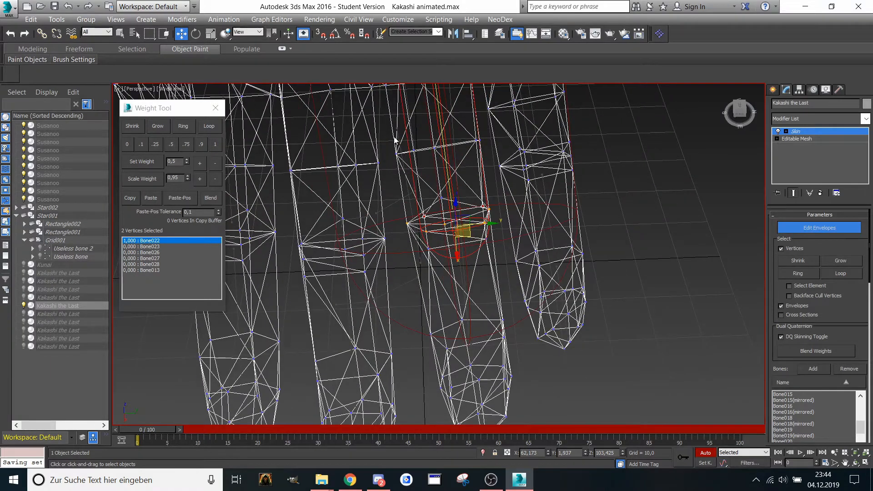
pyautogui.moveTo(391, 135); pyautogui.dragTo(485, 182)
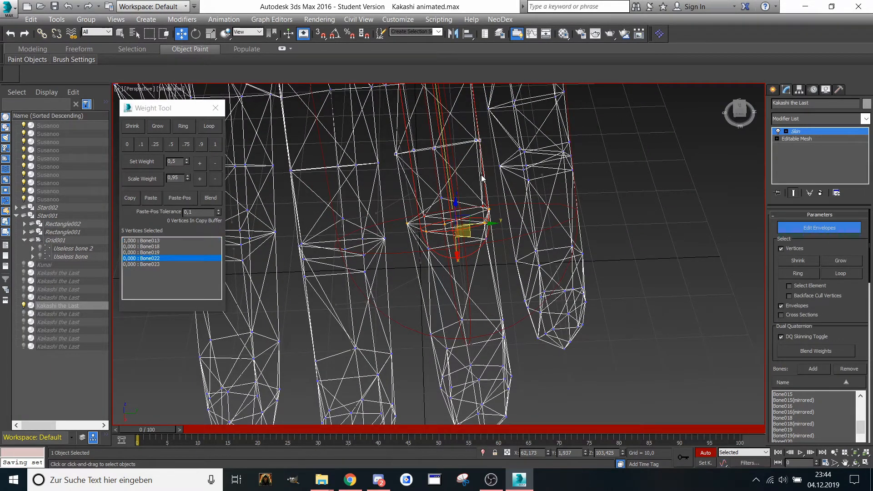
pyautogui.click(215, 143)
# - Select the five-vertex ring at the left ring finger's knuckle and weight it 1 to Bone022, followed by 0.5 to Bone013
pyautogui.moveTo(318, 105); pyautogui.dragTo(338, 162, button='middle')
pyautogui.moveTo(391, 163); pyautogui.dragTo(365, 174, button='middle')
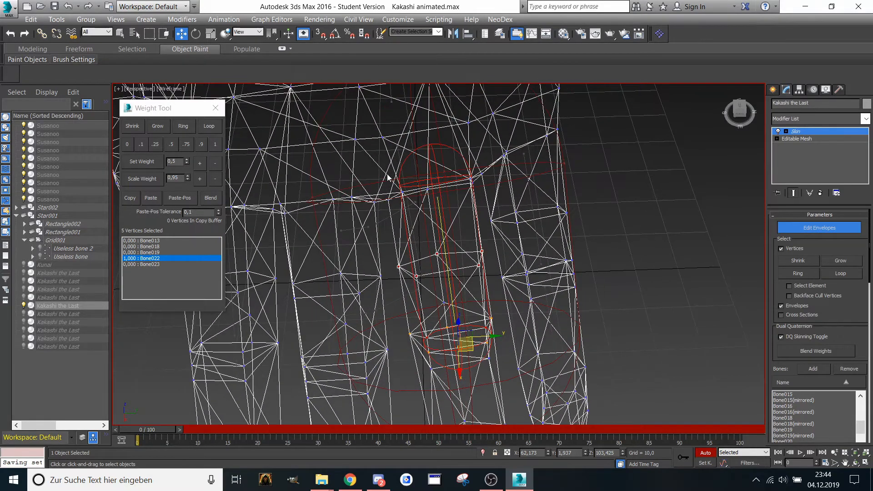
pyautogui.moveTo(381, 174); pyautogui.dragTo(482, 215)
pyautogui.moveTo(483, 218); pyautogui.dragTo(448, 216, button='middle')
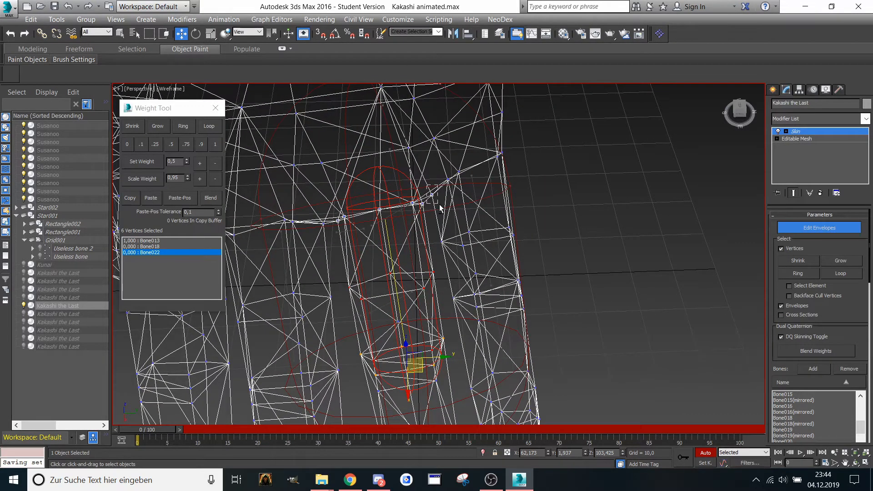
pyautogui.keyDown('alt'); pyautogui.moveTo(439, 204); pyautogui.dragTo(438, 204); pyautogui.keyUp('alt')
pyautogui.moveTo(416, 207); pyautogui.dragTo(436, 207, button='middle')
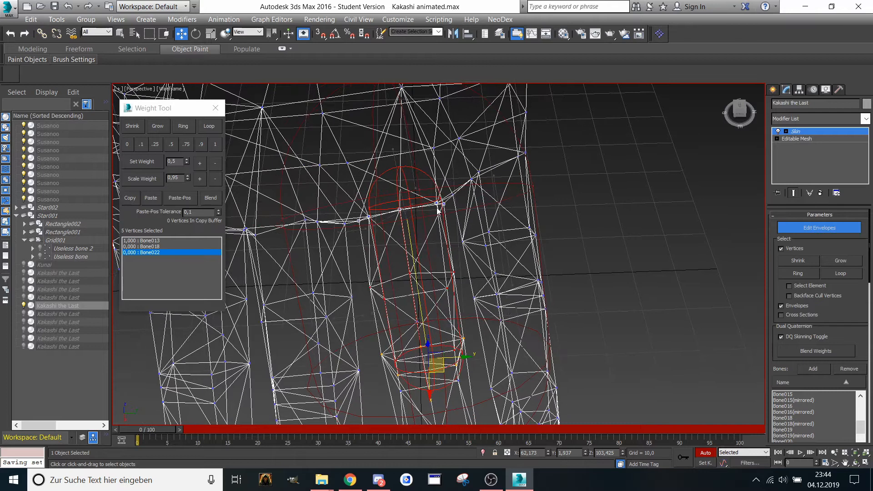
pyautogui.click(215, 144)
pyautogui.scroll(-3, 267, 201)
pyautogui.moveTo(267, 201); pyautogui.dragTo(323, 276, button='middle')
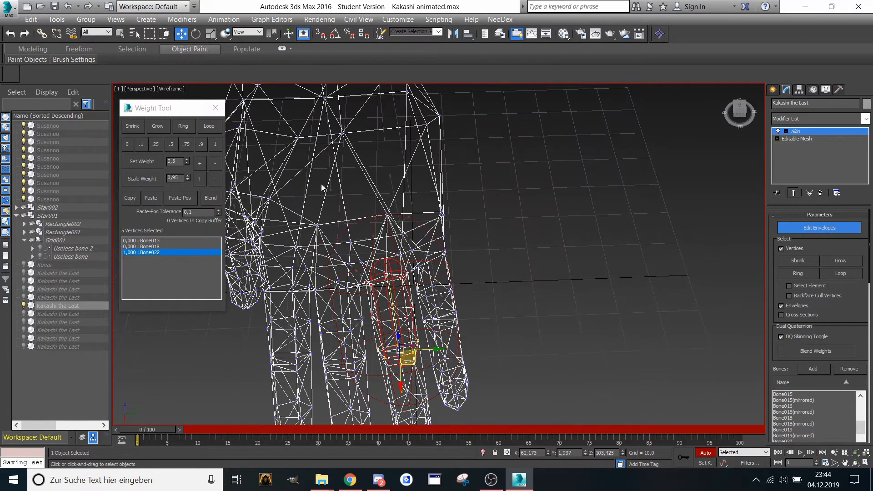
pyautogui.click(171, 144)
# - Select all vertices of the left little finger's tip and weight them 1 to Bone028
pyautogui.scroll(5, 396, 215)
pyautogui.scroll(-5, 409, 209)
pyautogui.scroll(5, 444, 214)
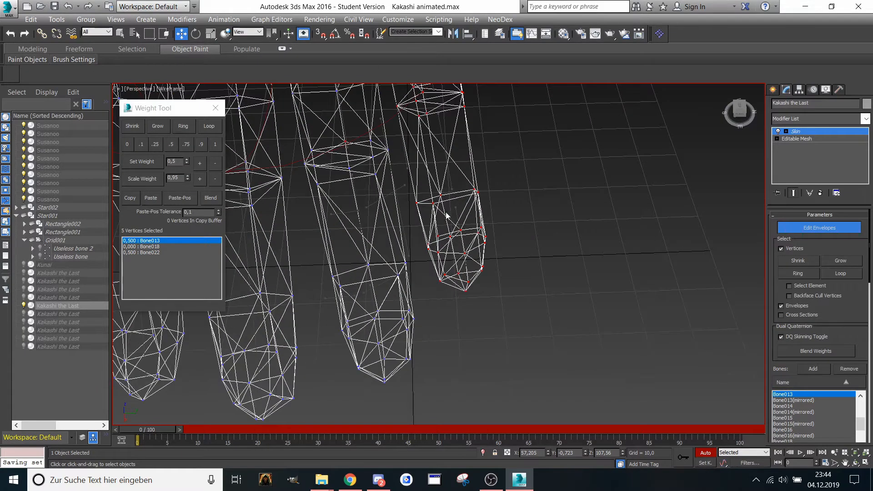
pyautogui.click(466, 218)
pyautogui.moveTo(458, 263); pyautogui.dragTo(465, 215, button='middle')
pyautogui.moveTo(402, 176); pyautogui.dragTo(560, 302)
pyautogui.click(213, 145)
# - Select the five-vertex ring at the left little finger's outer joint and weight it 1 to Bone028, followed by 0.5 to Bone027
pyautogui.moveTo(480, 179)
pyautogui.mouseDown(button='middle')
pyautogui.moveTo(491, 236)
pyautogui.moveTo(477, 178)
pyautogui.mouseUp(button='middle')
pyautogui.moveTo(384, 123); pyautogui.dragTo(511, 179)
pyautogui.click(218, 145)
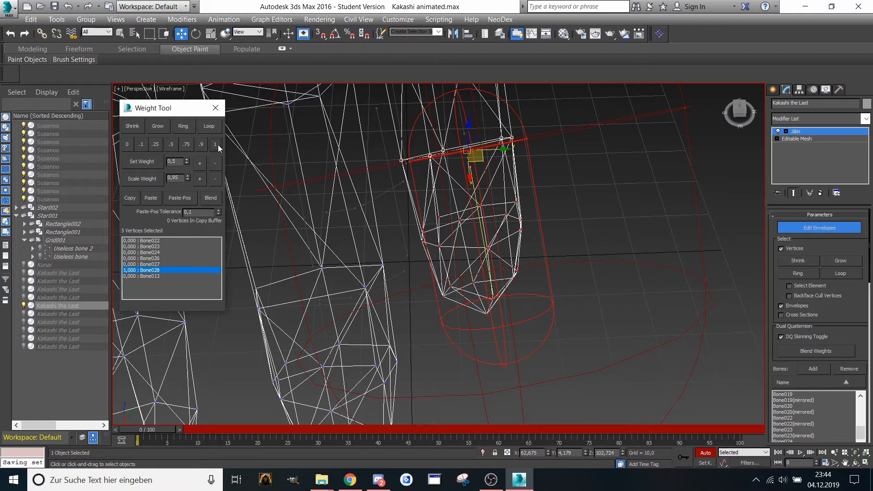
pyautogui.click(157, 264)
pyautogui.click(172, 145)
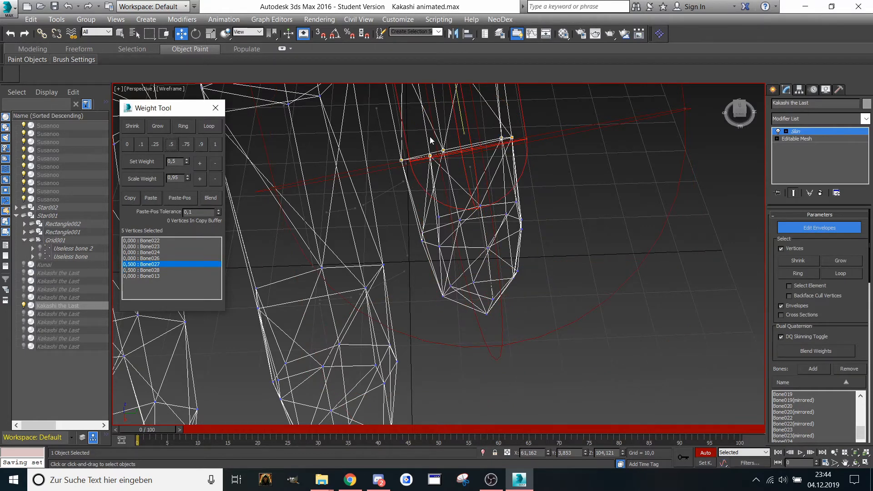
# - Select the two vertices just on the fingertip side of the left little finger's inner joint and weight them 1 to Bone027
pyautogui.moveTo(429, 137); pyautogui.dragTo(441, 152, button='middle')
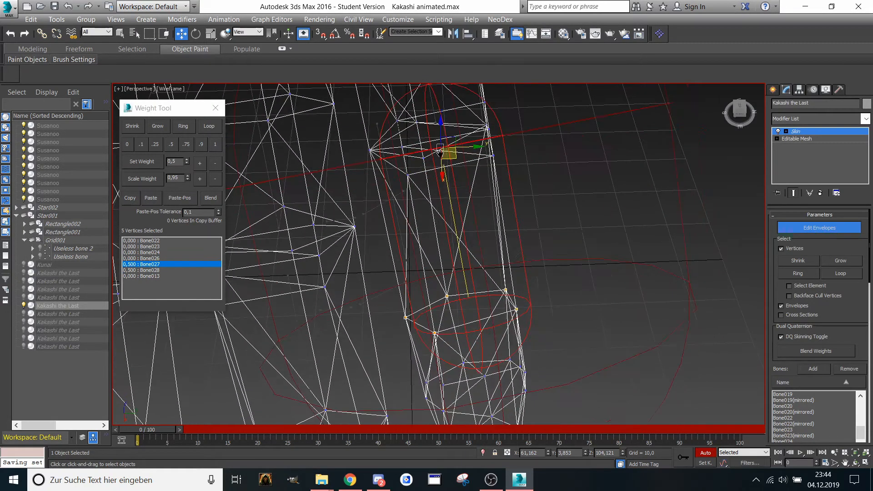
pyautogui.moveTo(418, 182); pyautogui.dragTo(414, 179)
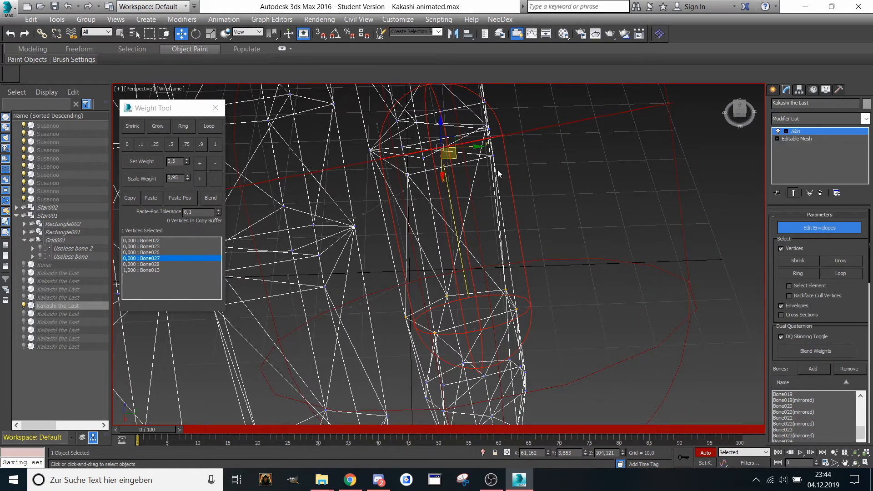
pyautogui.keyDown('ctrl'); pyautogui.moveTo(478, 159); pyautogui.dragTo(478, 160); pyautogui.keyUp('ctrl')
pyautogui.click(217, 144)
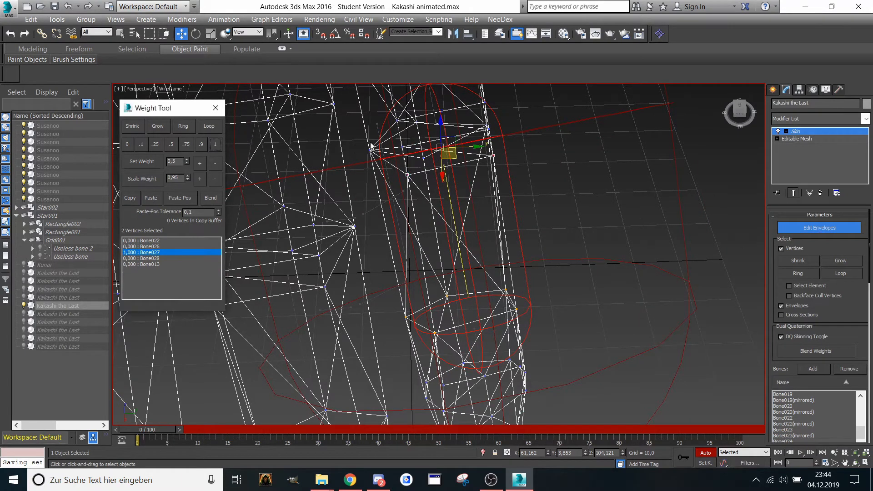
# - Select the five-vertex ring at the left little finger's inner joint and weight it 1 to Bone027, followed by 0.5 to Bone026
pyautogui.moveTo(374, 145); pyautogui.dragTo(390, 141, button='middle')
pyautogui.moveTo(349, 123); pyautogui.dragTo(426, 158)
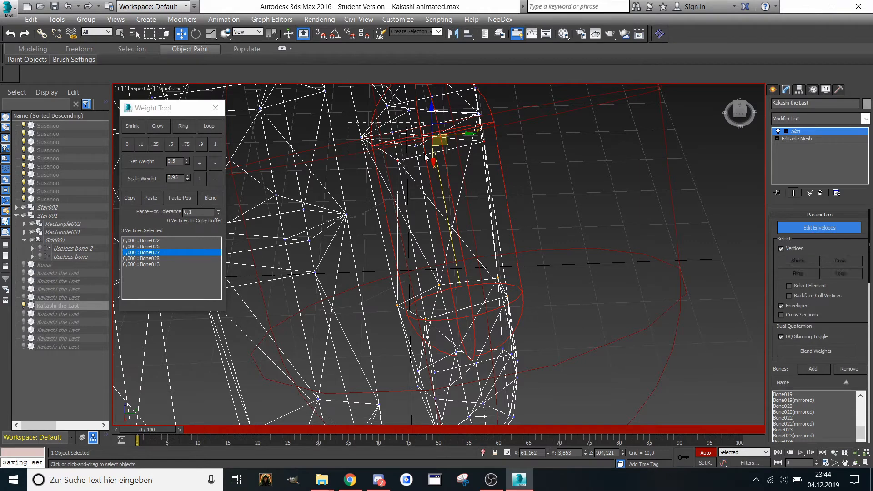
pyautogui.moveTo(493, 102); pyautogui.dragTo(445, 139)
pyautogui.click(215, 145)
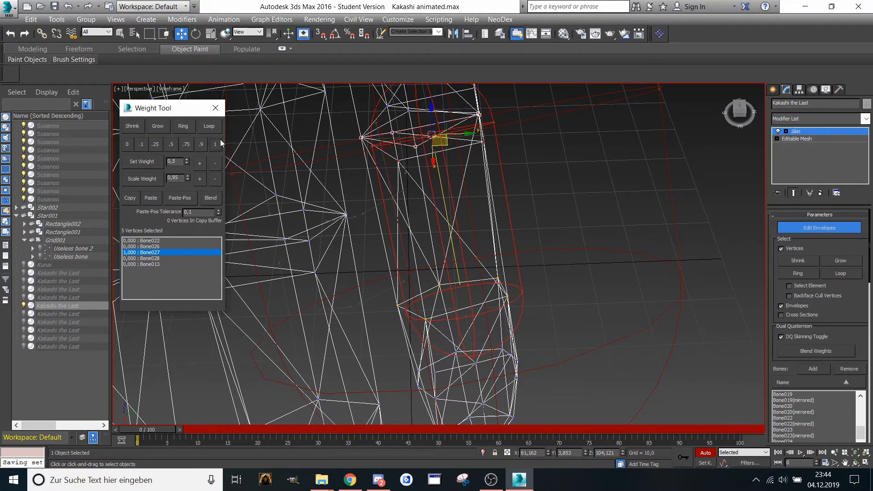
pyautogui.click(166, 241)
pyautogui.click(156, 247)
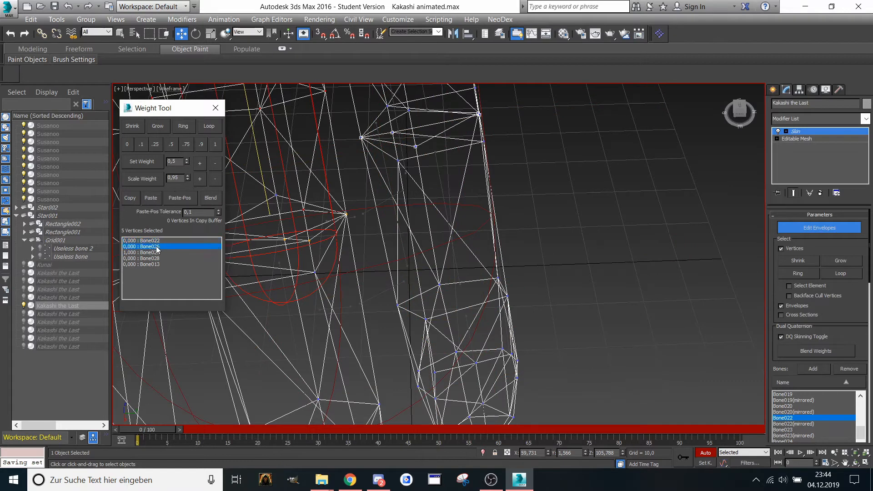
pyautogui.click(172, 144)
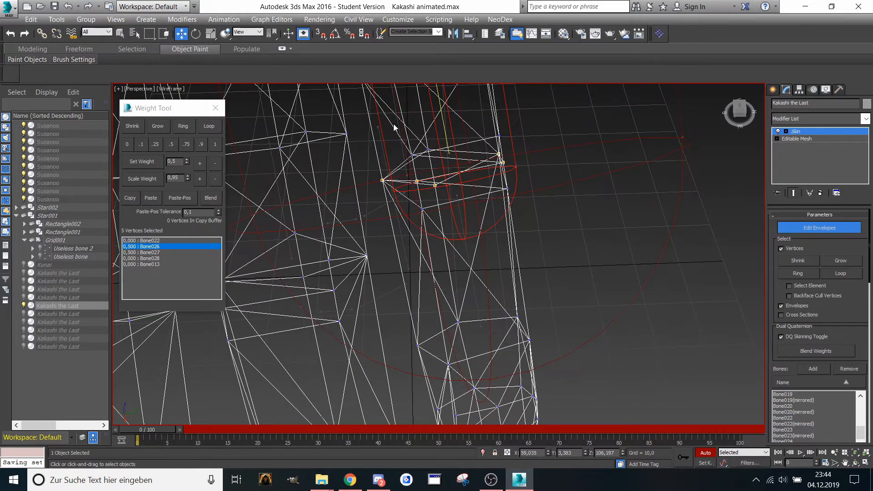
# - Weight the three vertices on the knuckle side of the left little finger's inner joint and the base segment's middle ring 1 to Bone026
pyautogui.click(499, 136)
pyautogui.click(215, 144)
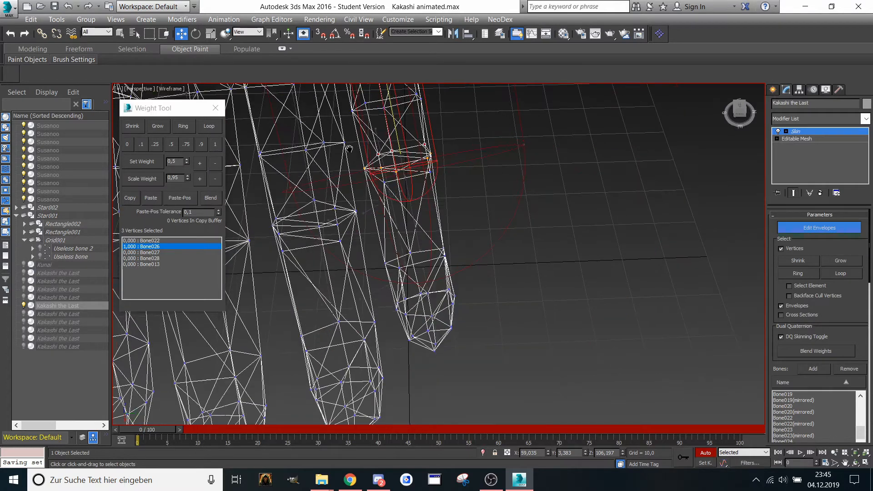
pyautogui.moveTo(408, 151); pyautogui.dragTo(400, 148, button='middle')
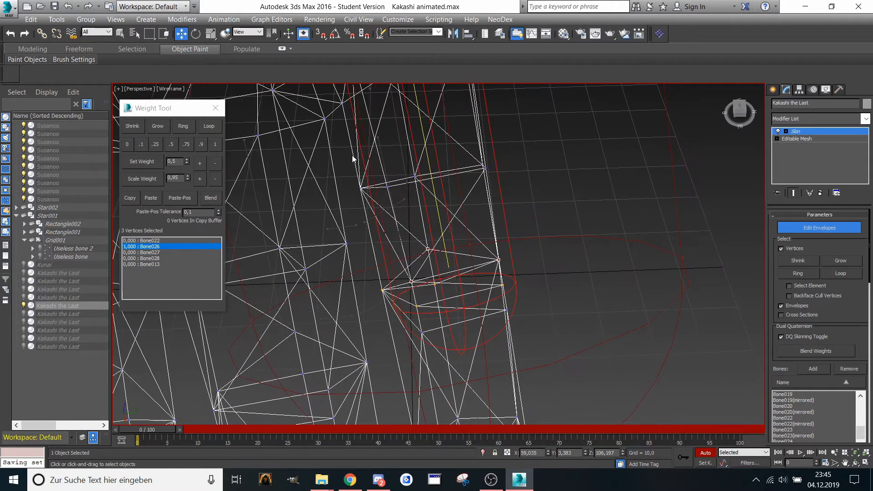
pyautogui.moveTo(497, 209); pyautogui.dragTo(497, 209)
pyautogui.click(219, 143)
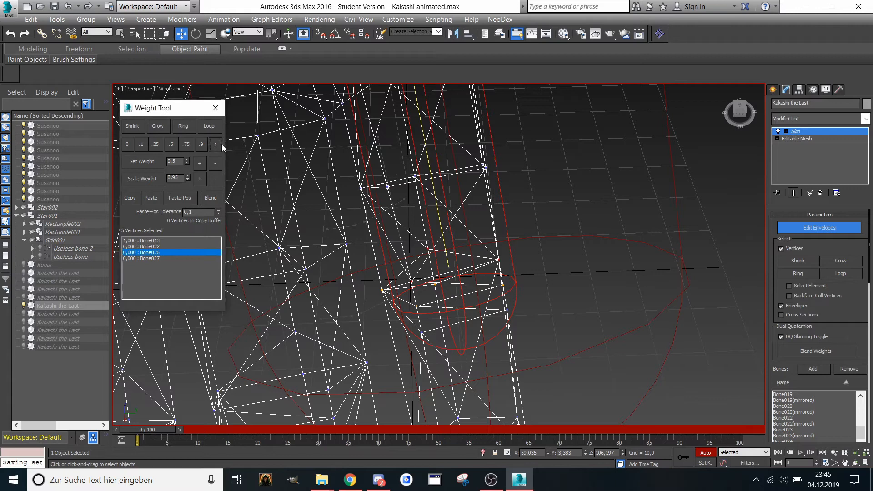
# - Select the five-vertex ring at the left little finger's knuckle and weight it 1 to Bone026, followed by 0.5 to Bone013
pyautogui.scroll(-3, 309, 154)
pyautogui.moveTo(314, 155); pyautogui.dragTo(280, 151, button='middle')
pyautogui.scroll(3, 390, 161)
pyautogui.moveTo(390, 161); pyautogui.dragTo(395, 171, button='middle')
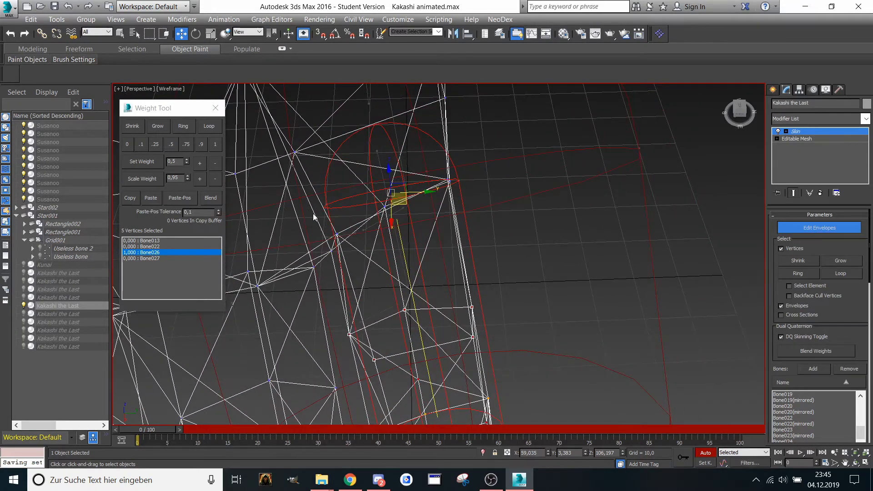
pyautogui.moveTo(360, 253); pyautogui.dragTo(361, 256)
pyautogui.moveTo(445, 196); pyautogui.dragTo(368, 225)
pyautogui.click(215, 146)
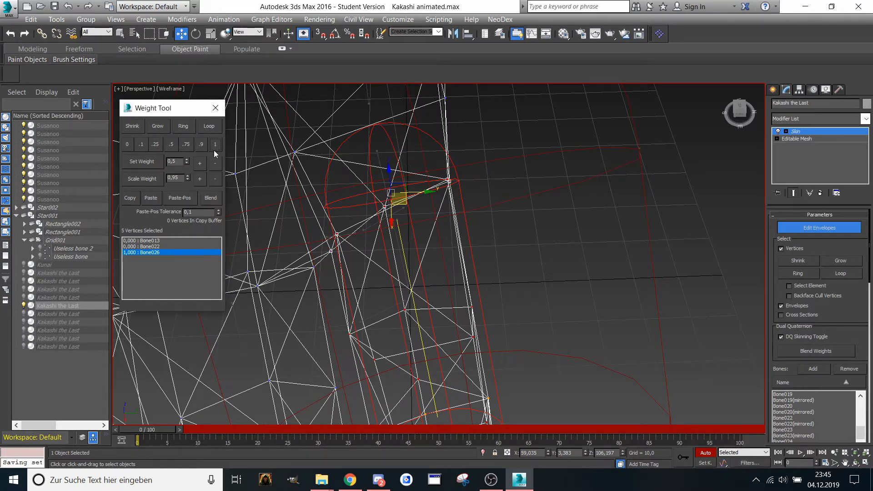
pyautogui.click(161, 241)
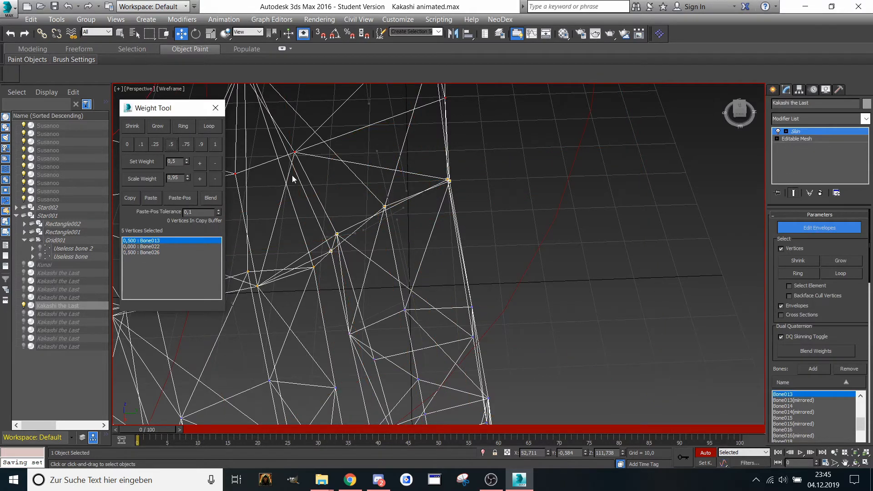
# - Weight the 21 vertices at the tip of the left thumb 1 to Bone032
pyautogui.scroll(-3, 292, 175)
pyautogui.moveTo(304, 177); pyautogui.dragTo(336, 182, button='middle')
pyautogui.moveTo(739, 113); pyautogui.dragTo(742, 119)
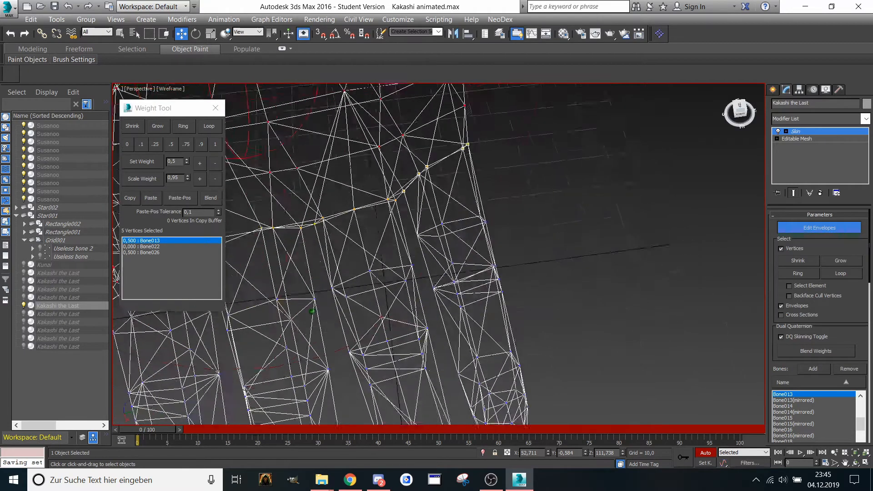
pyautogui.keyDown('alt'); pyautogui.moveTo(452, 148); pyautogui.dragTo(323, 195, button='middle'); pyautogui.keyUp('alt')
pyautogui.scroll(1, 399, 185)
pyautogui.click(349, 189)
pyautogui.moveTo(740, 111); pyautogui.dragTo(733, 93)
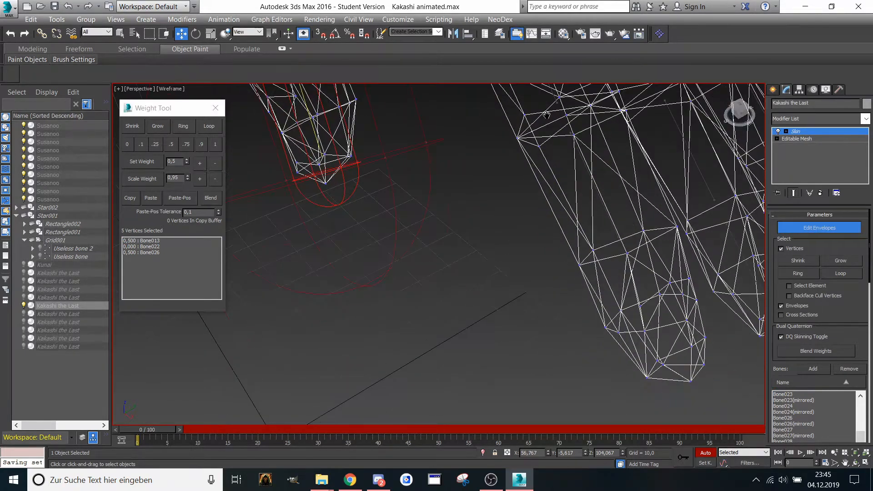
pyautogui.keyDown('alt'); pyautogui.moveTo(439, 132); pyautogui.dragTo(434, 169, button='middle'); pyautogui.keyUp('alt')
pyautogui.moveTo(432, 166); pyautogui.dragTo(350, 307)
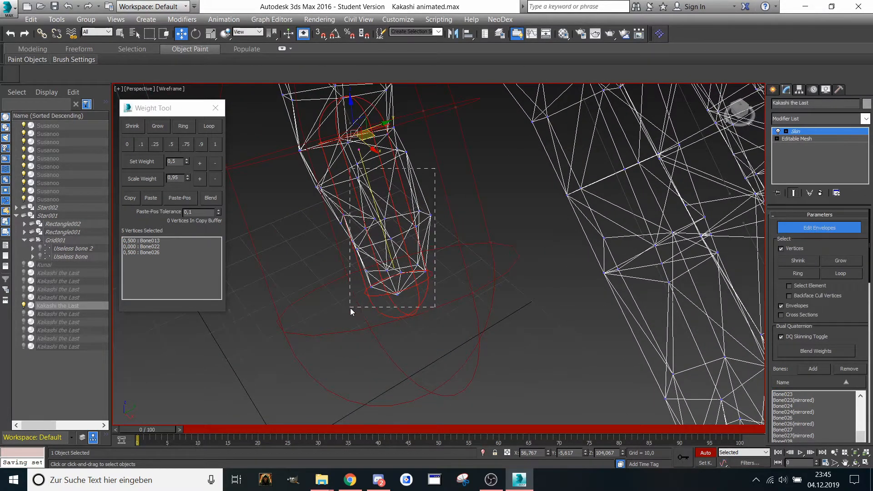
pyautogui.keyDown('alt'); pyautogui.moveTo(346, 201); pyautogui.dragTo(347, 198, button='middle'); pyautogui.keyUp('alt')
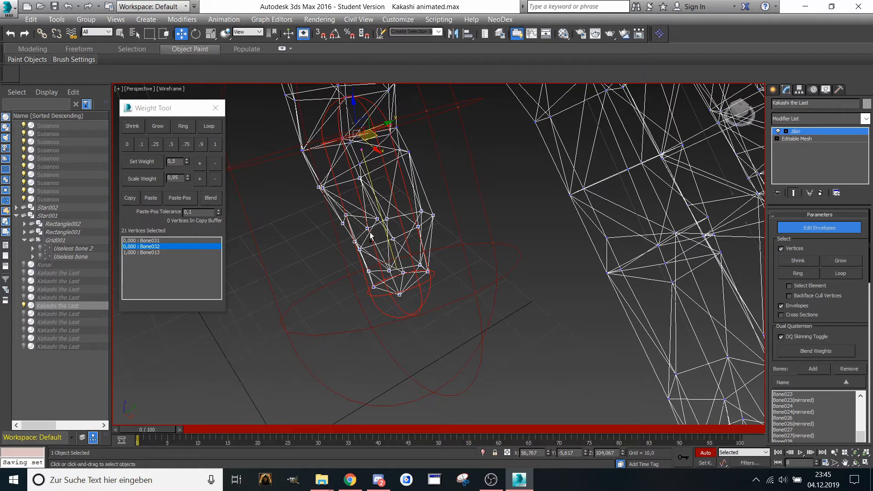
pyautogui.keyDown('ctrl'); pyautogui.moveTo(424, 135); pyautogui.dragTo(392, 216); pyautogui.keyUp('ctrl')
pyautogui.click(211, 142)
# - Select the six-vertex ring at the left thumb's outer joint and weight it 1 to Bone032, followed by 0.5 to Bone031
pyautogui.moveTo(320, 99); pyautogui.dragTo(329, 121, button='middle')
pyautogui.moveTo(298, 159); pyautogui.dragTo(333, 181)
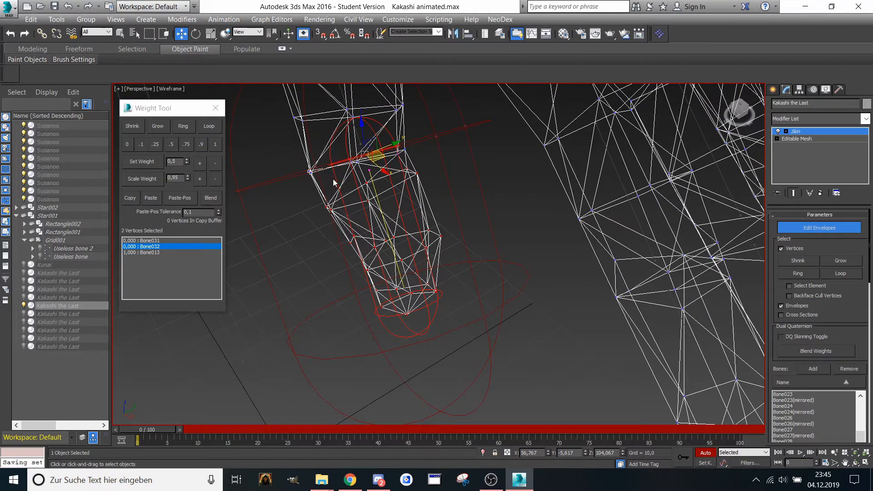
pyautogui.keyDown('ctrl'); pyautogui.moveTo(335, 148); pyautogui.dragTo(367, 171); pyautogui.keyUp('ctrl')
pyautogui.keyDown('ctrl'); pyautogui.moveTo(410, 126); pyautogui.dragTo(381, 163); pyautogui.keyUp('ctrl')
pyautogui.click(215, 144)
pyautogui.moveTo(326, 145); pyautogui.dragTo(323, 151, button='middle')
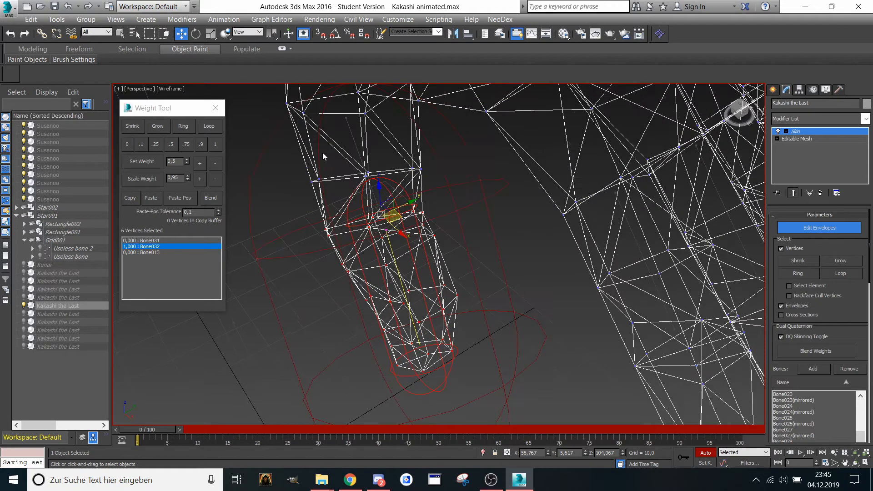
pyautogui.click(168, 240)
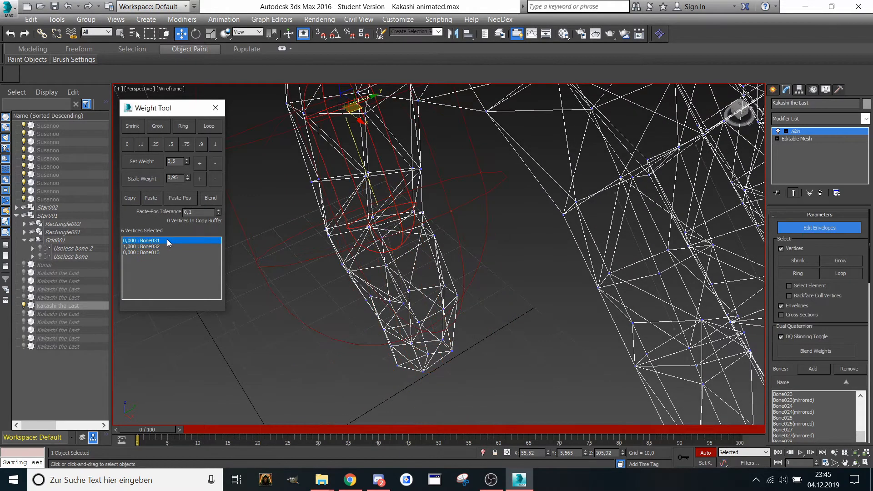
# - Weight the ring in the middle of the left thumb's middle segment 1 to Bone031
pyautogui.moveTo(342, 147); pyautogui.dragTo(316, 146, button='middle')
pyautogui.moveTo(261, 160); pyautogui.dragTo(386, 196)
pyautogui.click(215, 144)
# - Select the six-vertex ring at the left thumb's inner joint and weight it 1 to Bone031, followed by 0.5 to Bone030
pyautogui.moveTo(304, 134); pyautogui.dragTo(305, 173, button='middle')
pyautogui.moveTo(252, 148); pyautogui.dragTo(401, 195)
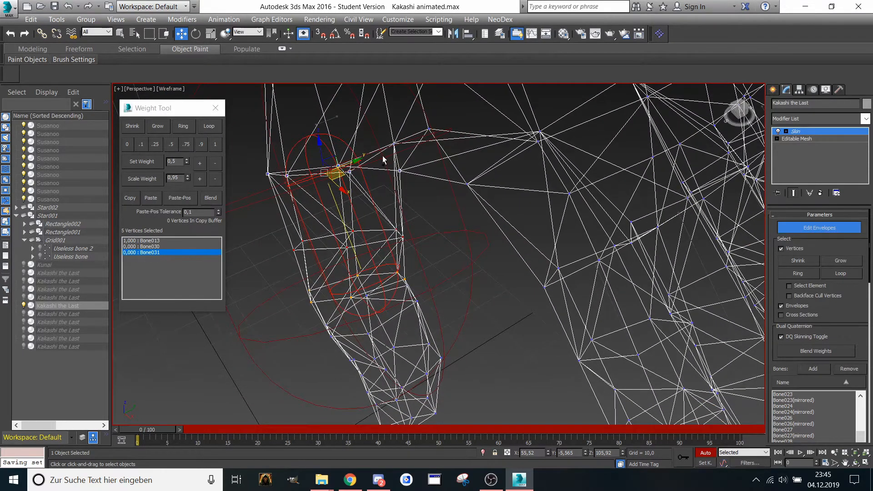
pyautogui.keyDown('alt'); pyautogui.moveTo(386, 166); pyautogui.dragTo(328, 178, button='middle'); pyautogui.keyUp('alt')
pyautogui.click(215, 144)
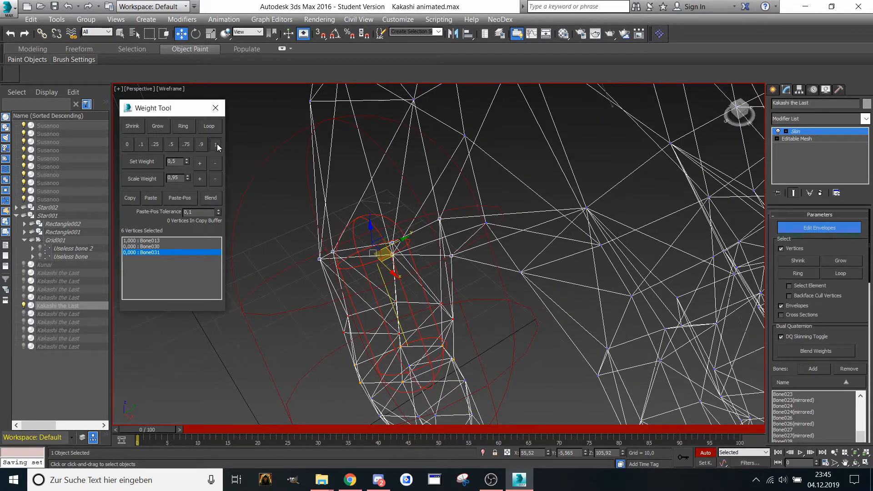
pyautogui.click(168, 245)
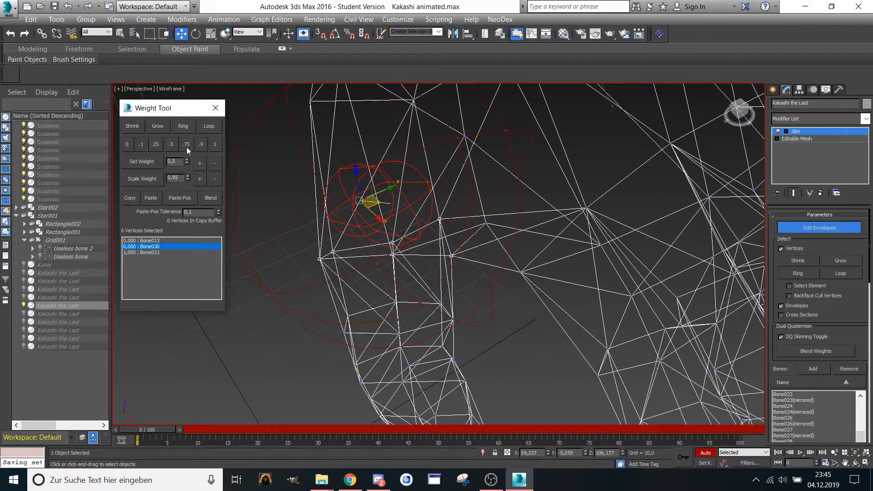
# - Select the five vertices around the left thumb's base and weight them 1 to Bone030, followed by 0.5 to Bone013, comparing both bones' influence
pyautogui.moveTo(330, 127)
pyautogui.mouseDown(button='middle')
pyautogui.moveTo(313, 129)
pyautogui.moveTo(345, 150)
pyautogui.moveTo(314, 146)
pyautogui.moveTo(323, 139)
pyautogui.mouseUp(button='middle')
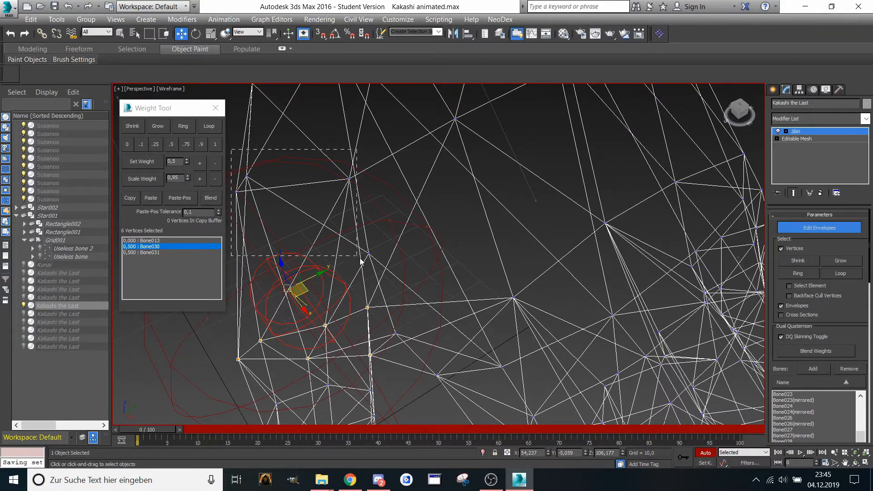
pyautogui.moveTo(378, 272); pyautogui.dragTo(422, 196, button='middle')
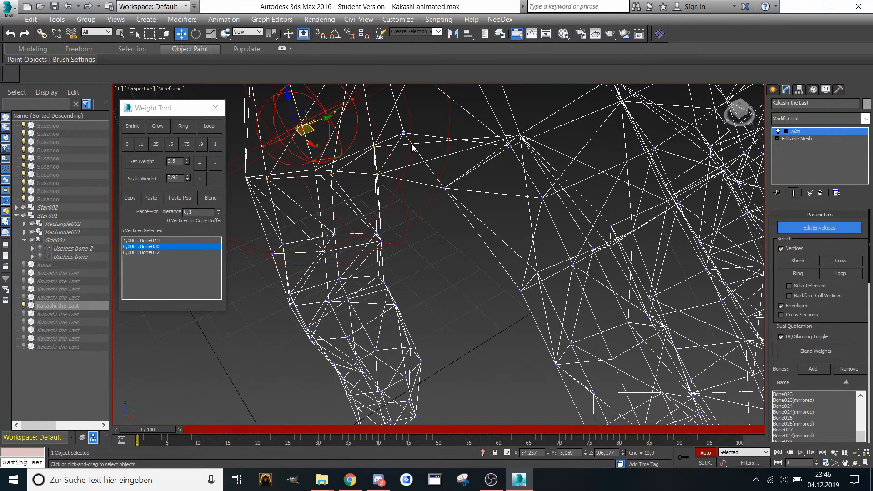
pyautogui.moveTo(412, 148); pyautogui.dragTo(414, 163, button='middle')
pyautogui.click(215, 144)
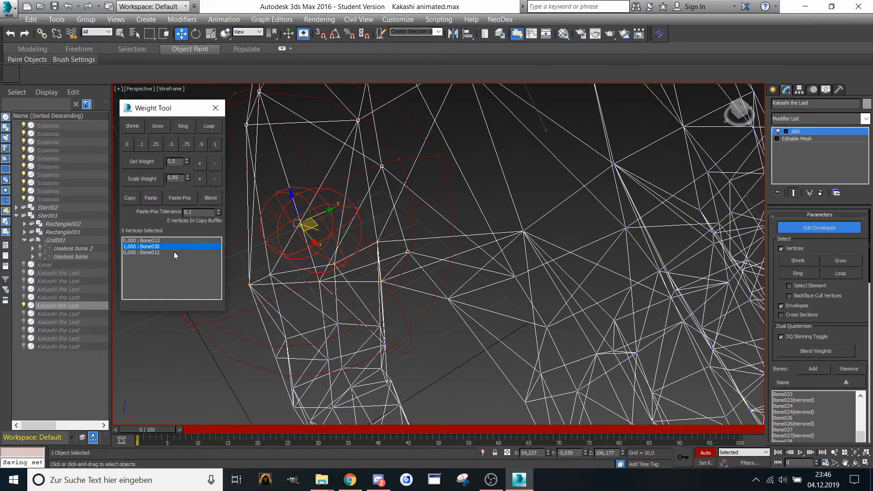
pyautogui.click(168, 240)
pyautogui.click(171, 144)
pyautogui.scroll(-5, 376, 162)
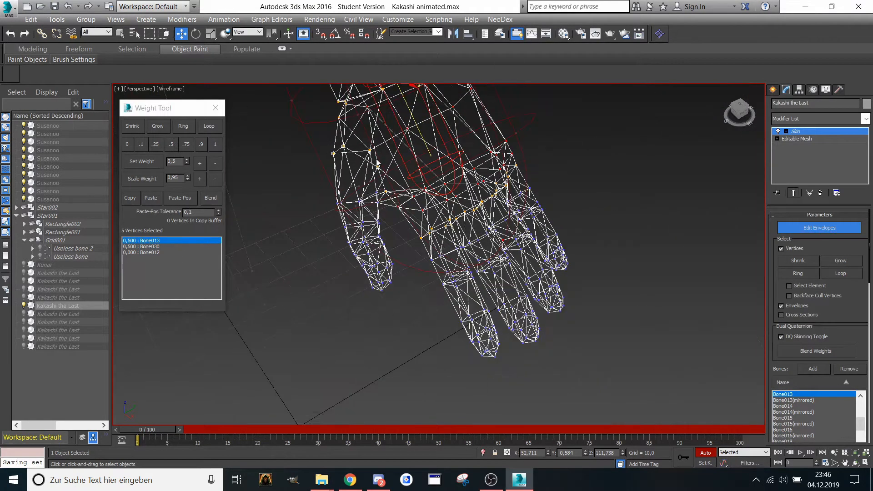
pyautogui.scroll(8, 376, 162)
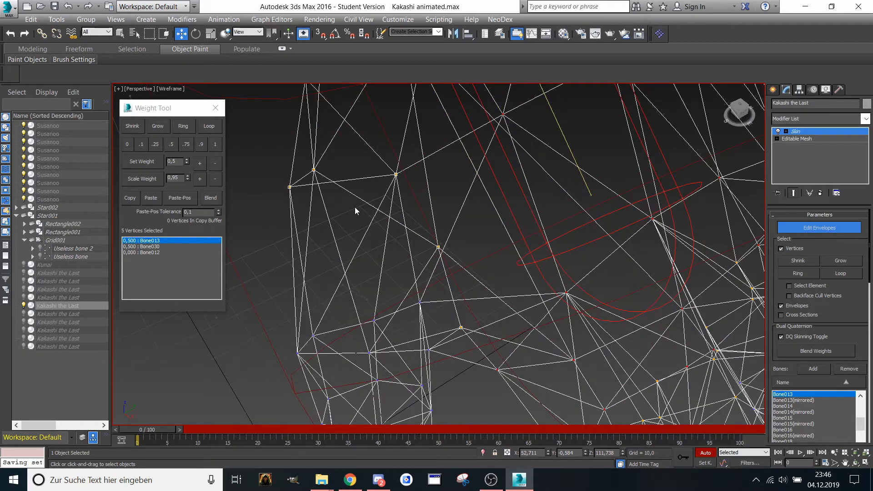
pyautogui.moveTo(355, 207); pyautogui.dragTo(354, 200, button='middle')
pyautogui.click(154, 245)
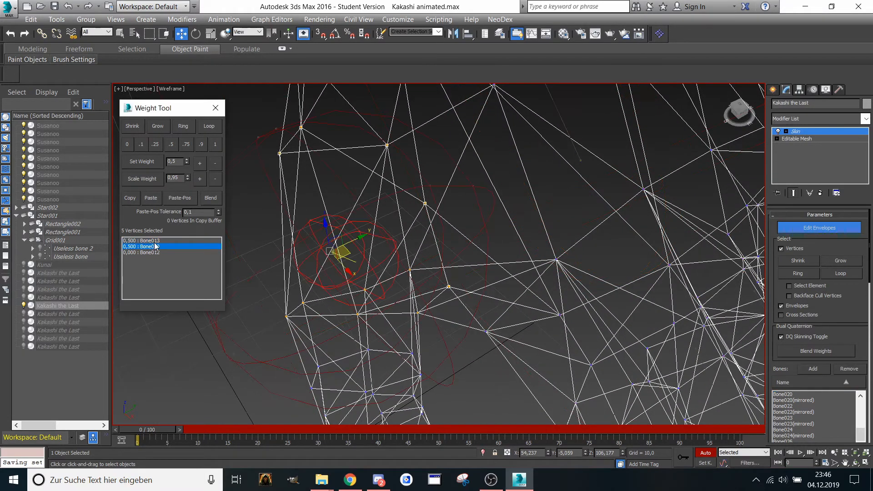
pyautogui.click(161, 241)
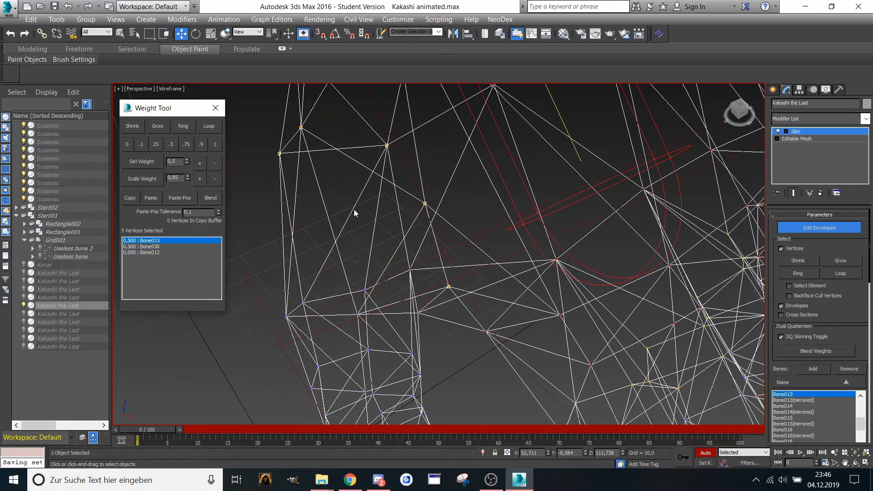
pyautogui.scroll(-8, 355, 210)
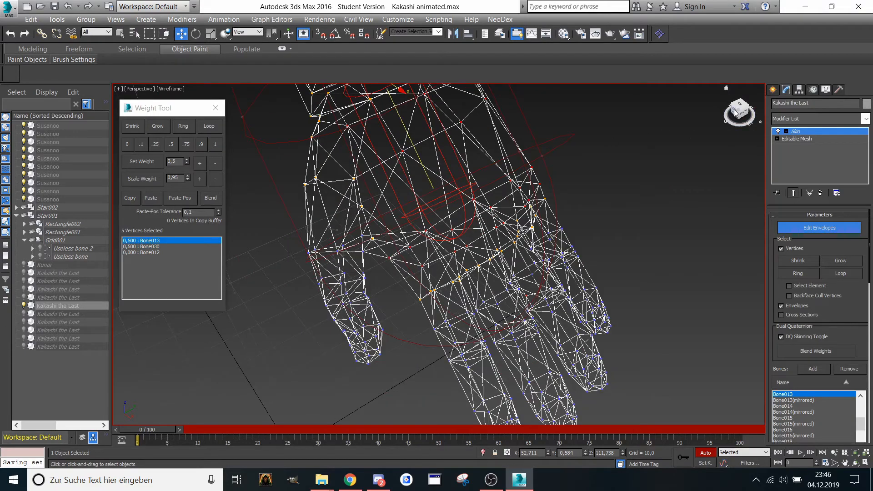
# - Choose the right forearm bone and weight the 24 vertices from the forearm's upper end to the cuff's upper edge 1 to Bone012(mirrored)
pyautogui.moveTo(737, 113); pyautogui.dragTo(744, 112)
pyautogui.scroll(-10, 675, 153)
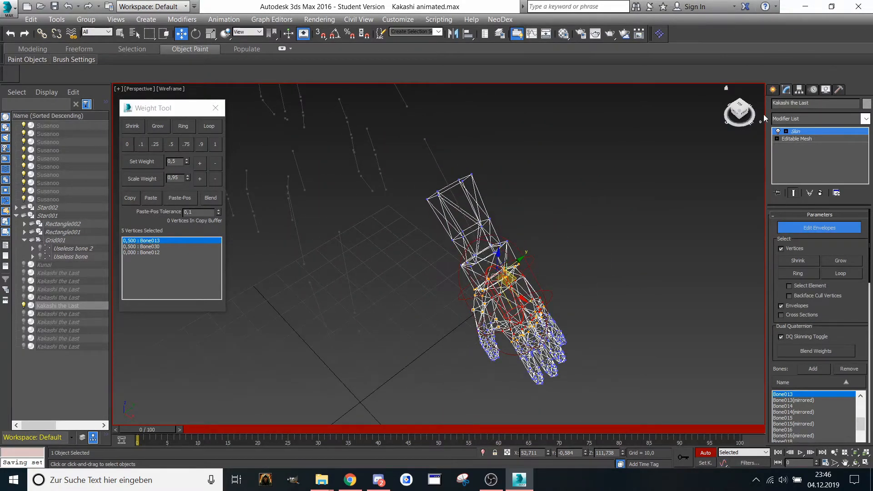
pyautogui.moveTo(745, 114); pyautogui.dragTo(599, 183)
pyautogui.scroll(5, 600, 187)
pyautogui.moveTo(600, 187); pyautogui.dragTo(672, 159, button='middle')
pyautogui.scroll(-2, 672, 160)
pyautogui.moveTo(749, 116); pyautogui.dragTo(741, 150)
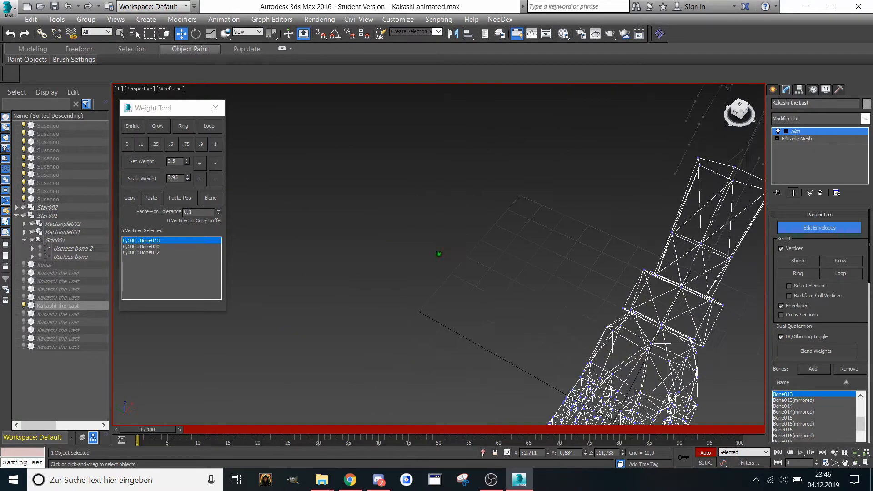
pyautogui.moveTo(727, 182); pyautogui.dragTo(628, 132, button='middle')
pyautogui.moveTo(746, 115); pyautogui.dragTo(717, 113)
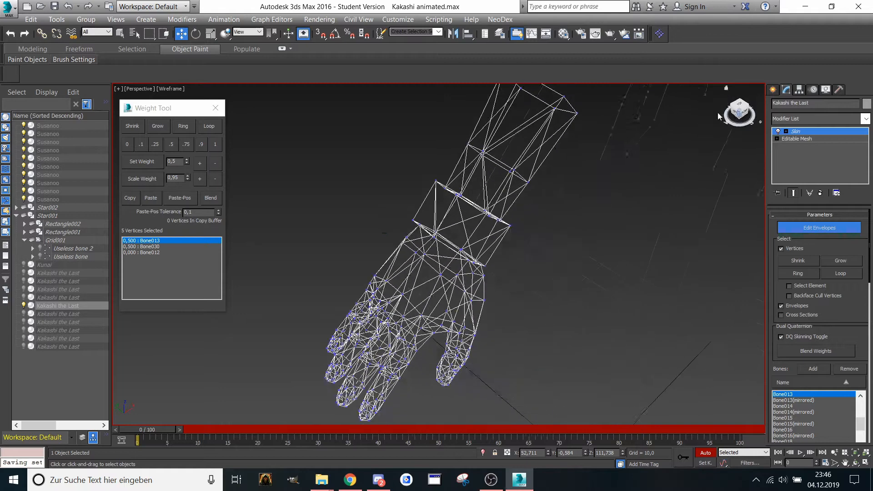
pyautogui.moveTo(493, 154); pyautogui.dragTo(463, 189, button='middle')
pyautogui.click(477, 180)
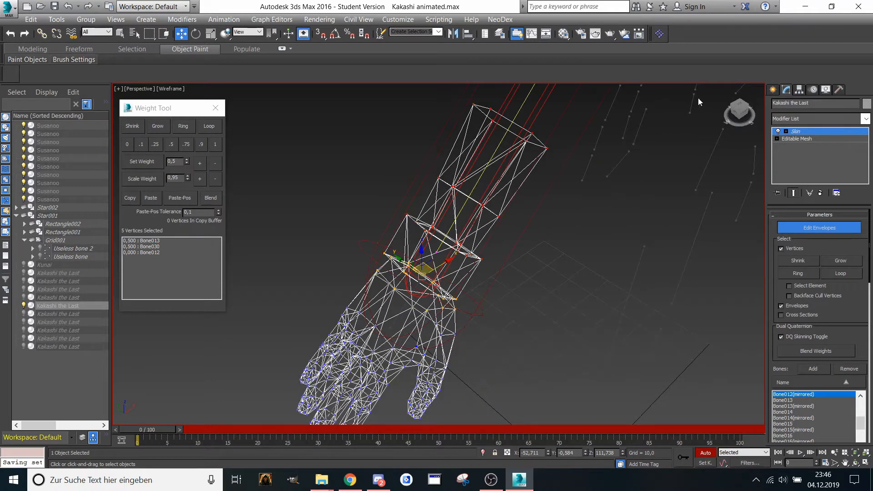
pyautogui.moveTo(738, 112)
pyautogui.mouseDown()
pyautogui.moveTo(752, 110)
pyautogui.moveTo(750, 120)
pyautogui.mouseUp()
pyautogui.moveTo(648, 181); pyautogui.dragTo(543, 164, button='middle')
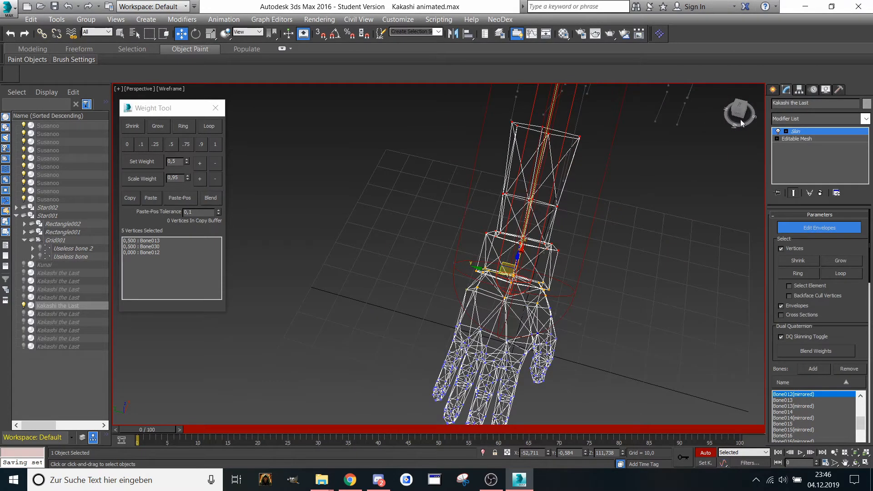
pyautogui.moveTo(740, 119); pyautogui.dragTo(747, 98)
pyautogui.moveTo(636, 218); pyautogui.dragTo(592, 185, button='middle')
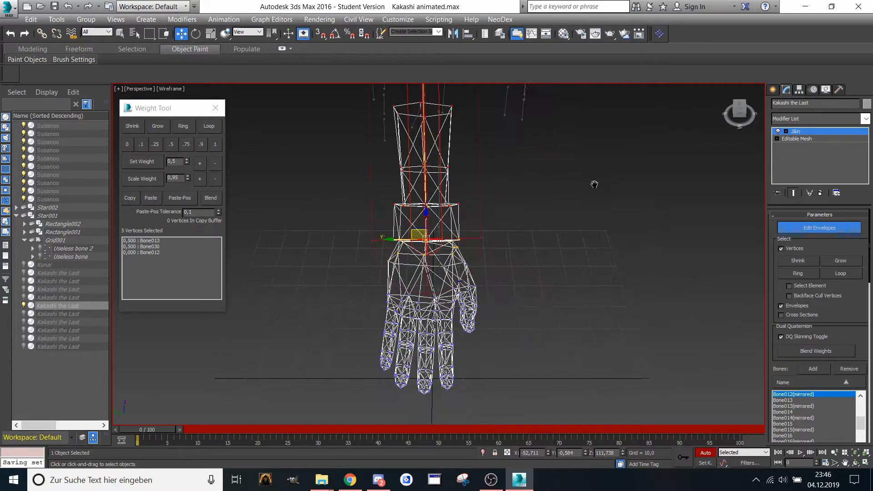
pyautogui.scroll(3, 590, 204)
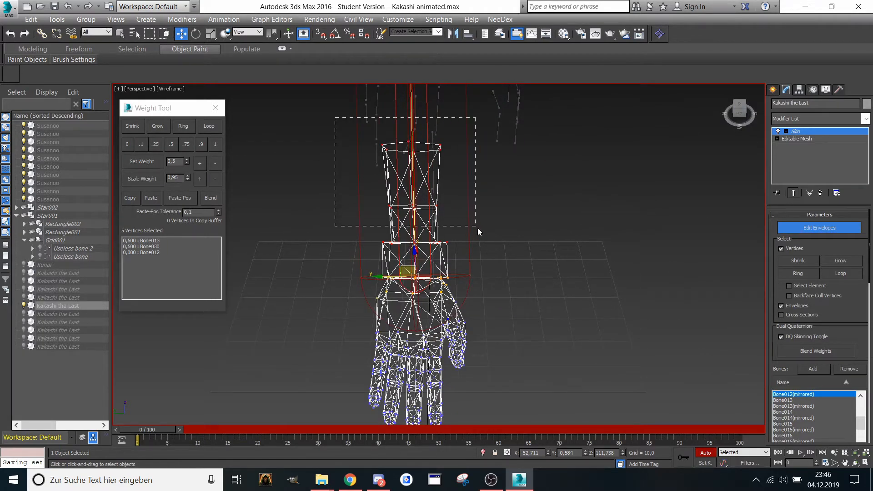
pyautogui.moveTo(478, 228); pyautogui.dragTo(492, 252)
pyautogui.click(215, 144)
# - Select the 12-vertex ring at the right wrist and weight it 1 to Bone012(mirrored), followed by 0.5 to Bone013(mirrored)
pyautogui.scroll(1, 443, 246)
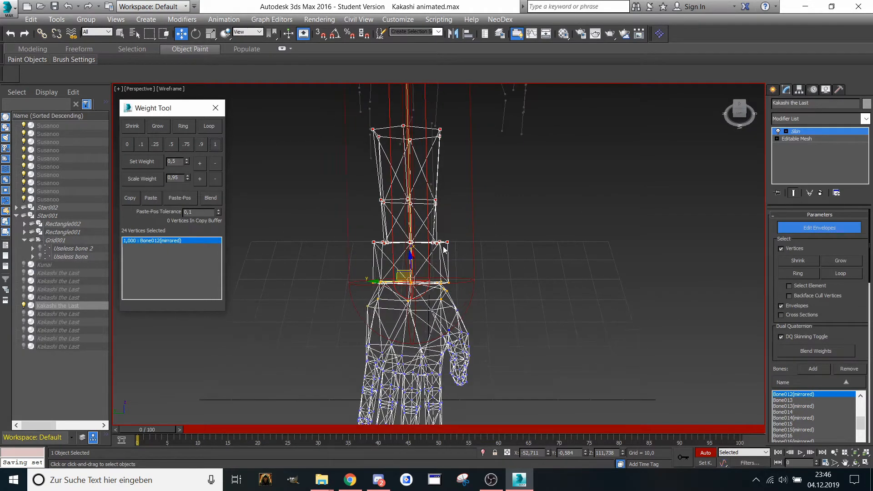
pyautogui.scroll(8, 444, 249)
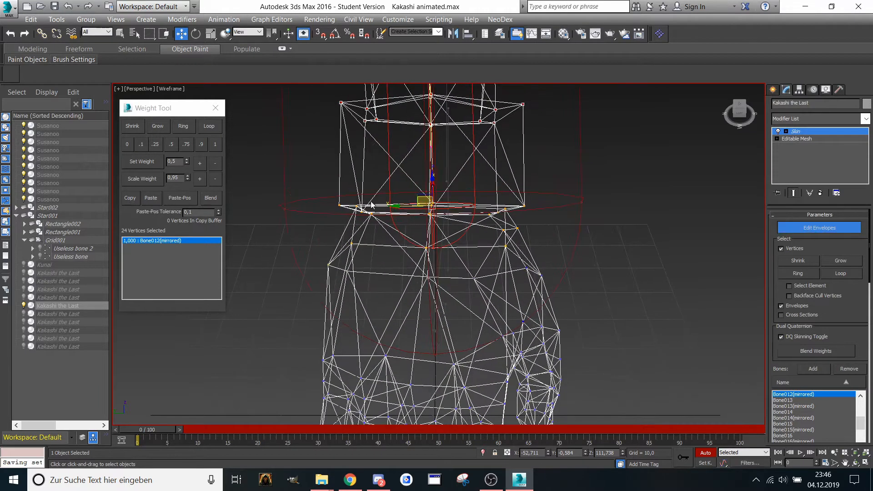
pyautogui.moveTo(529, 231); pyautogui.dragTo(531, 229)
pyautogui.click(152, 246)
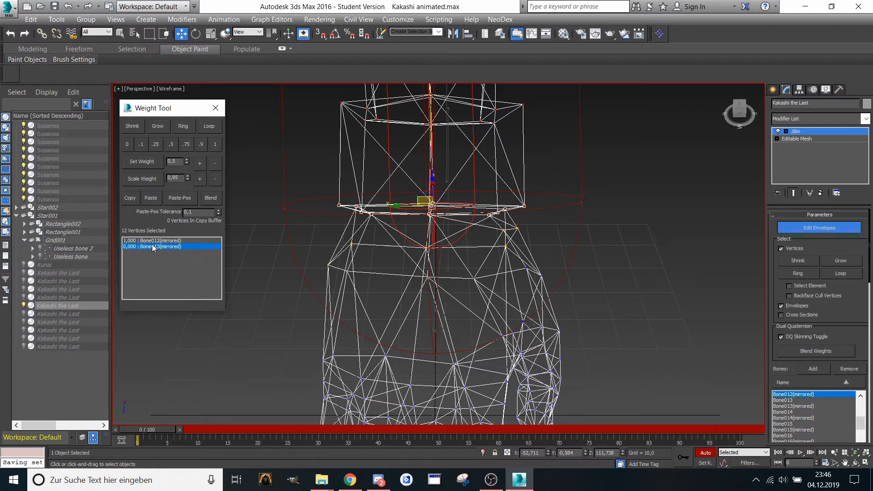
pyautogui.click(171, 144)
# - Weight all 244 vertices of the right hand below the wrist, fingers included, 1 to Bone013(mirrored)
pyautogui.scroll(-6, 391, 268)
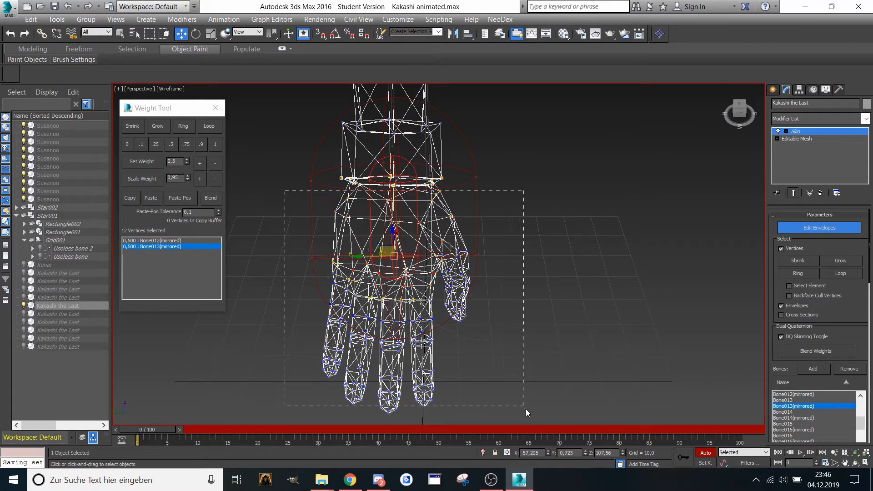
pyautogui.moveTo(525, 408); pyautogui.dragTo(531, 416)
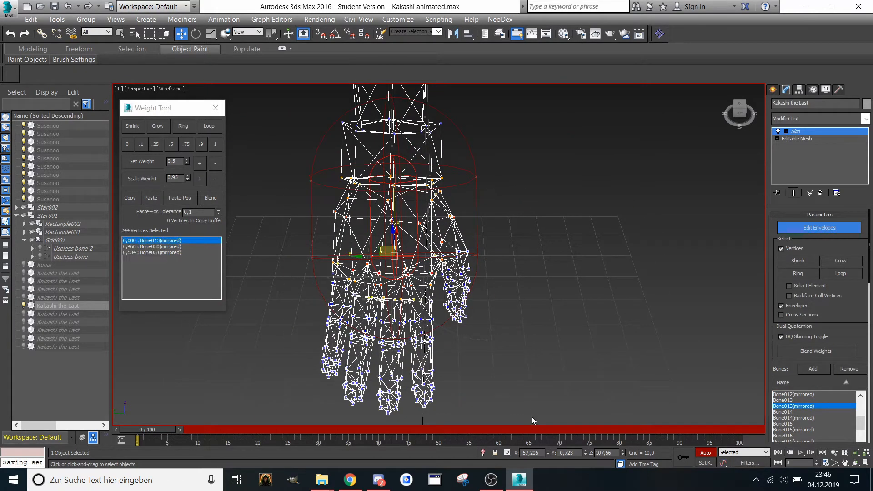
pyautogui.click(216, 145)
# - Choose the right index finger's tip bone and weight the finger's 18 tip vertices 1 to Bone016(mirrored)
pyautogui.scroll(3, 319, 209)
pyautogui.moveTo(319, 209); pyautogui.dragTo(305, 111, button='middle')
pyautogui.scroll(3, 439, 227)
pyautogui.moveTo(455, 262); pyautogui.dragTo(429, 201, button='middle')
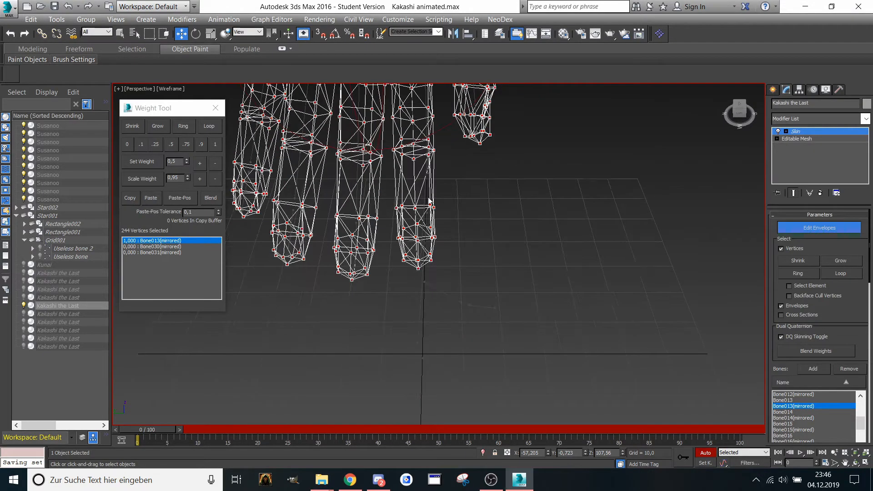
pyautogui.scroll(5, 432, 220)
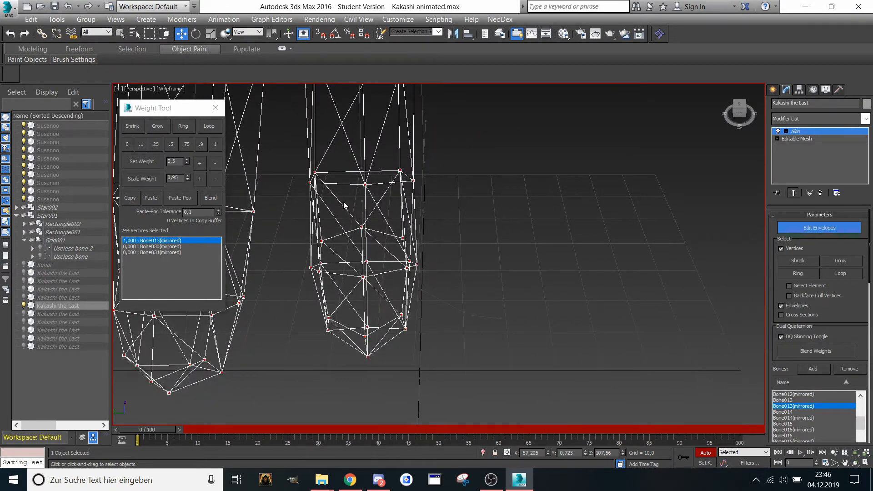
pyautogui.click(362, 211)
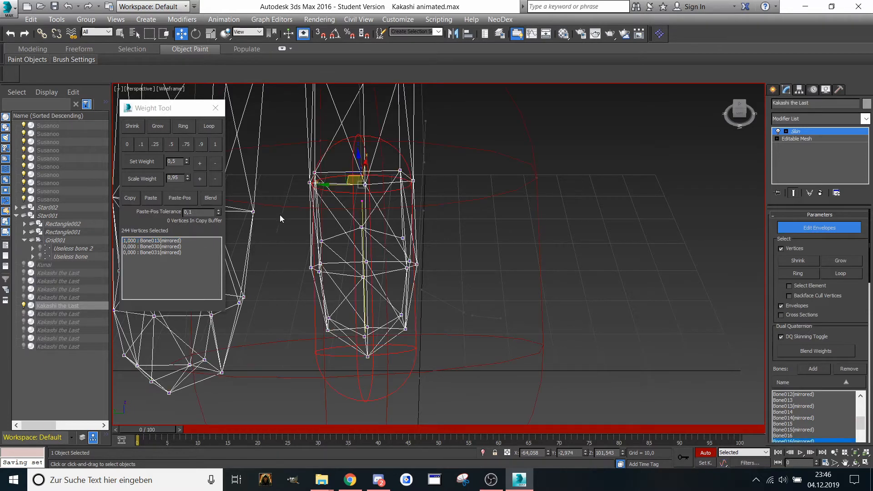
pyautogui.moveTo(474, 391); pyautogui.dragTo(474, 392)
pyautogui.click(215, 144)
# - Weight the 5-vertex ring at the right index finger's tip joint 1 to Bone016(mirrored), followed by 0.5 to Bone015(mirrored)
pyautogui.moveTo(327, 149); pyautogui.dragTo(347, 179, button='middle')
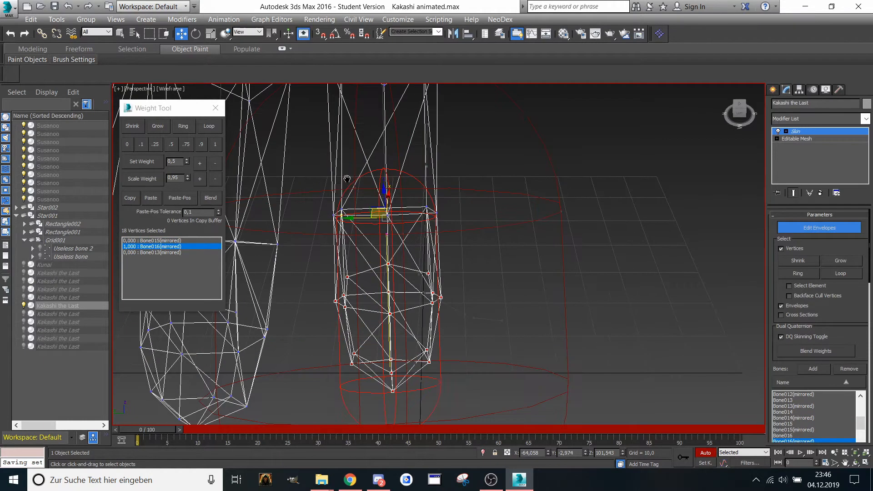
pyautogui.moveTo(470, 236); pyautogui.dragTo(471, 236)
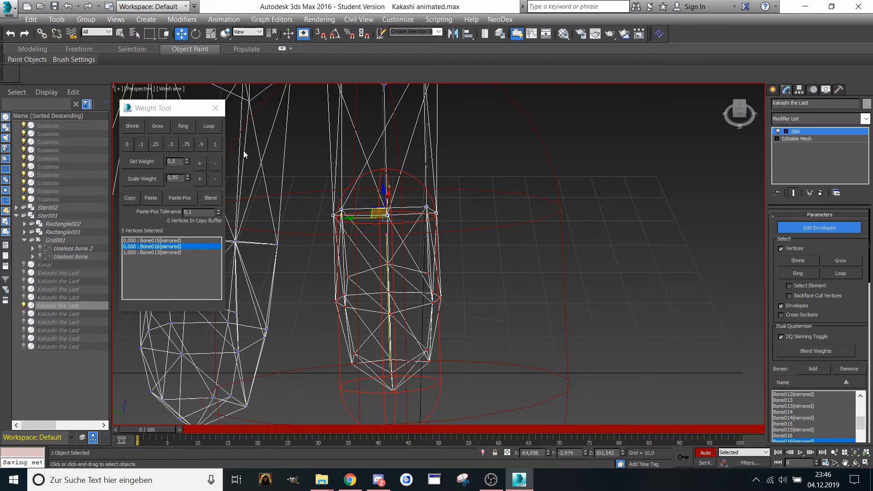
pyautogui.click(215, 144)
pyautogui.click(174, 241)
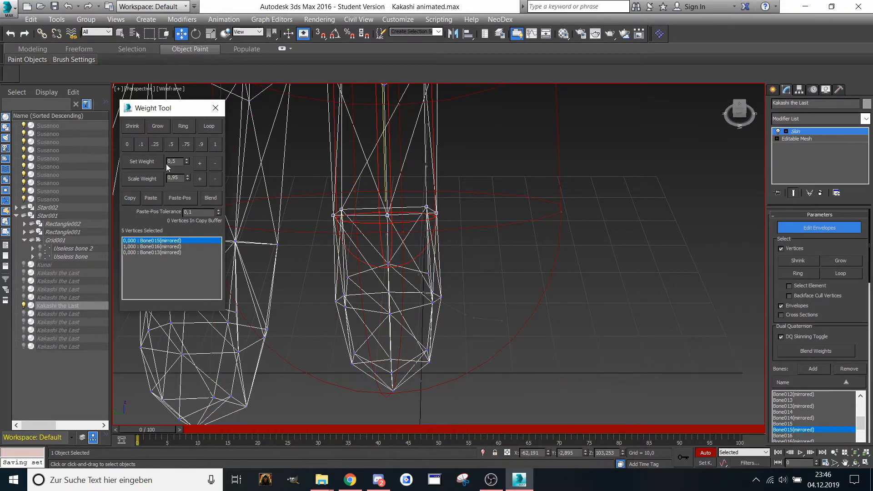
# - Weight the 3 vertices just below the right index finger's middle joint 1 to Bone015(mirrored)
pyautogui.moveTo(361, 125); pyautogui.dragTo(340, 122, button='middle')
pyautogui.moveTo(308, 192); pyautogui.dragTo(458, 228)
pyautogui.click(211, 143)
# - Weight the 5-vertex ring at the right index finger's middle joint 1 to Bone015(mirrored), followed by 0.5 to Bone014(mirrored)
pyautogui.scroll(2, 317, 168)
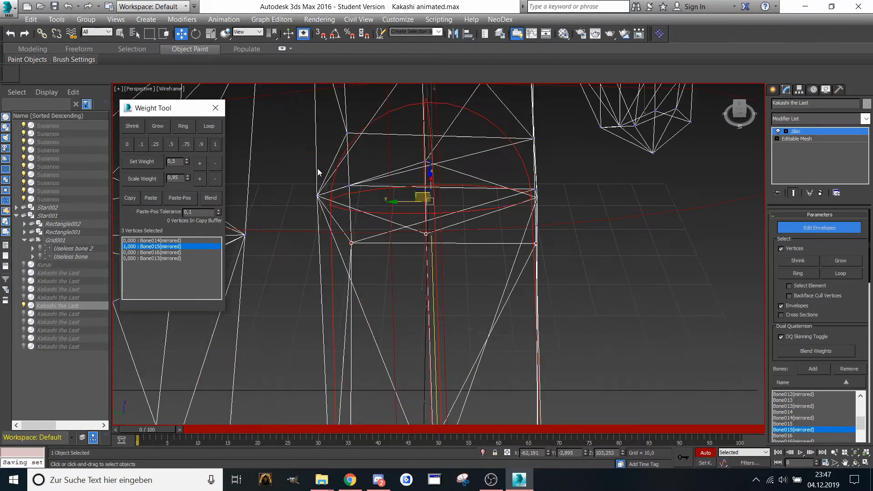
pyautogui.moveTo(317, 168); pyautogui.dragTo(309, 177, button='middle')
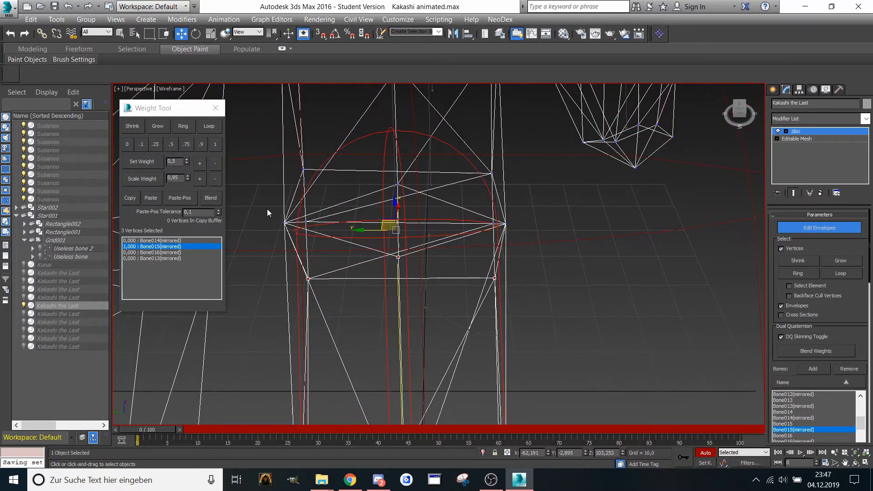
pyautogui.moveTo(527, 260); pyautogui.dragTo(528, 261)
pyautogui.moveTo(486, 215)
pyautogui.mouseDown(button='middle')
pyautogui.moveTo(469, 210)
pyautogui.moveTo(481, 213)
pyautogui.mouseUp(button='middle')
pyautogui.scroll(-3, 482, 213)
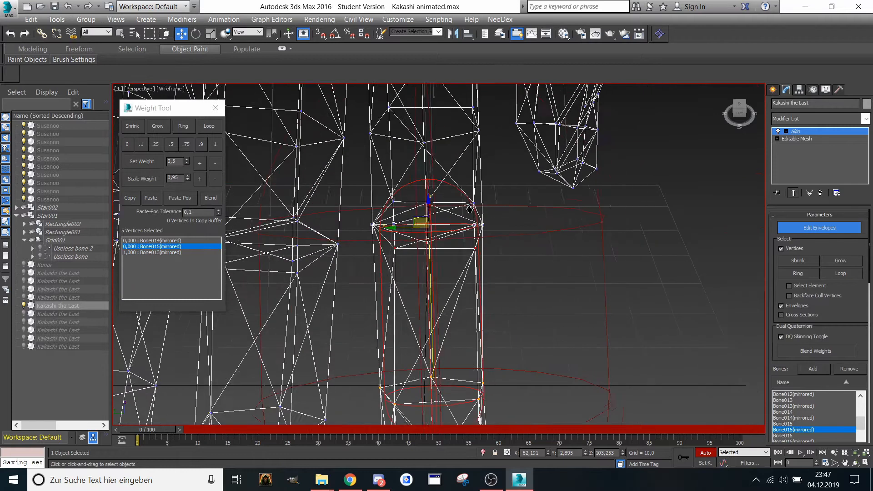
pyautogui.click(217, 146)
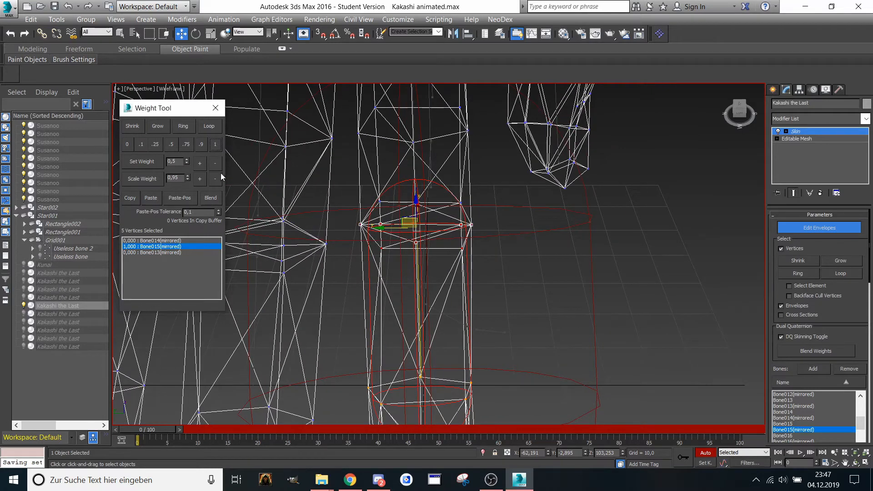
pyautogui.click(150, 241)
# - Weight the 3 vertices above the index finger's middle joint and the 5-vertex ring midway along its base segment 1 to Bone014(mirrored)
pyautogui.keyDown('alt'); pyautogui.moveTo(293, 172); pyautogui.dragTo(368, 191, button='middle'); pyautogui.keyUp('alt')
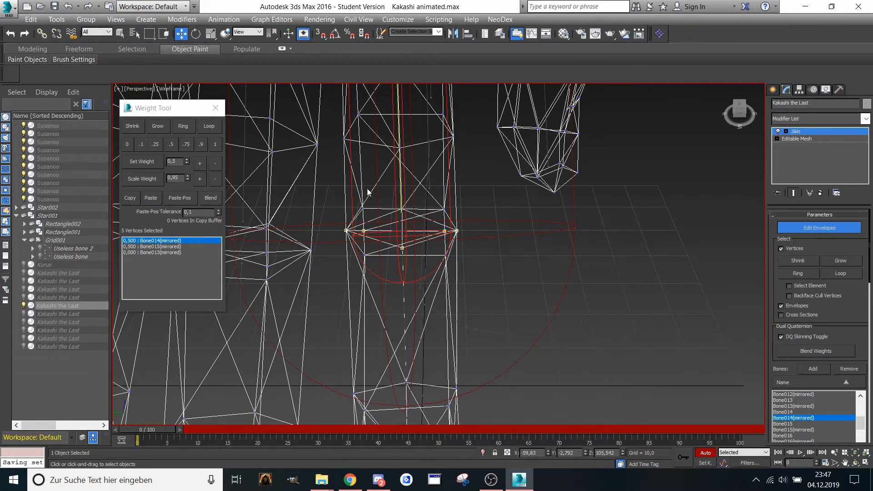
pyautogui.moveTo(443, 223); pyautogui.dragTo(444, 224)
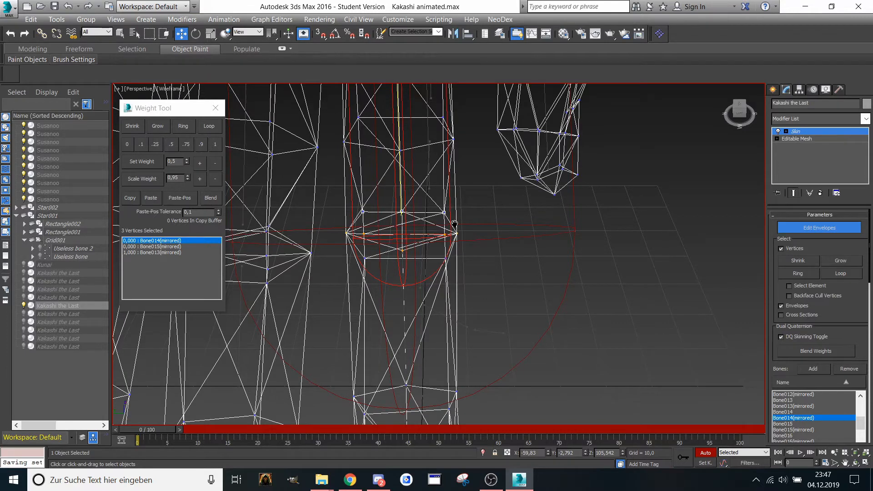
pyautogui.click(210, 145)
pyautogui.keyDown('alt'); pyautogui.moveTo(390, 141); pyautogui.dragTo(336, 214, button='middle'); pyautogui.keyUp('alt')
pyautogui.moveTo(372, 233); pyautogui.dragTo(460, 258)
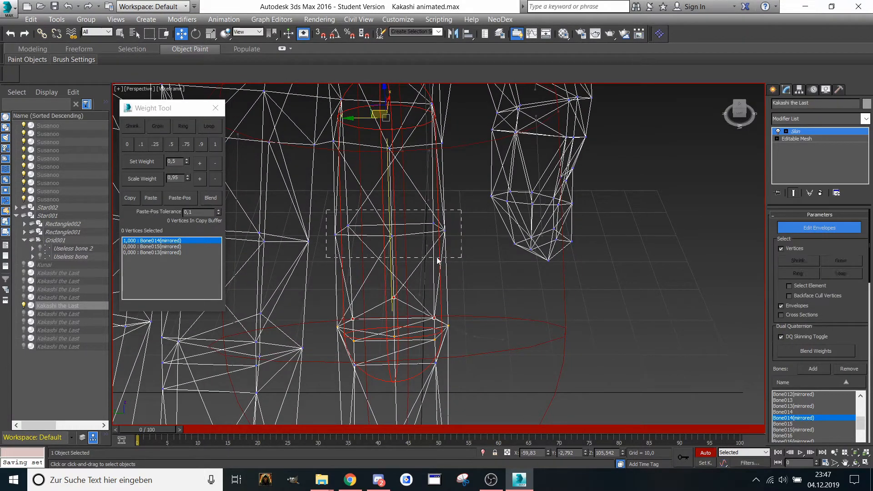
pyautogui.click(215, 148)
# - Weight the 5-vertex ring at the right index finger's base 1 to Bone014(mirrored), followed by 0.5 to Bone013(mirrored)
pyautogui.keyDown('alt'); pyautogui.moveTo(311, 145); pyautogui.dragTo(357, 172, button='middle'); pyautogui.keyUp('alt')
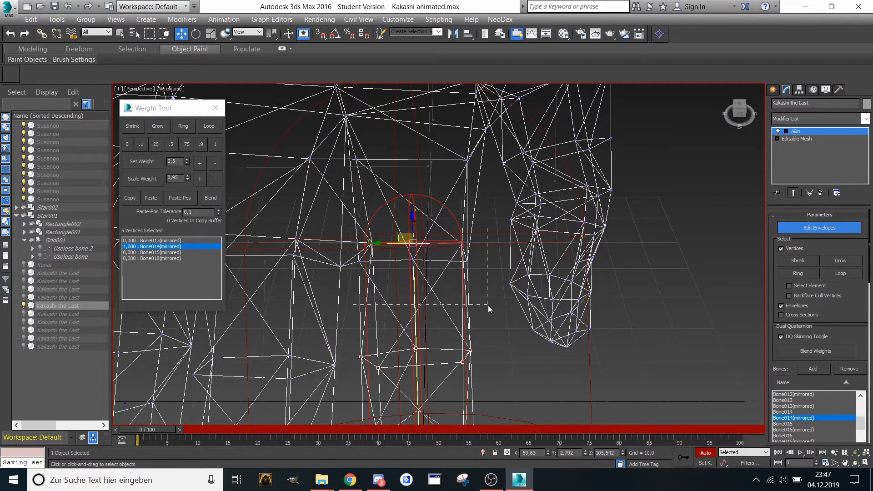
pyautogui.moveTo(487, 304); pyautogui.dragTo(487, 304)
pyautogui.click(217, 149)
pyautogui.keyDown('alt'); pyautogui.moveTo(241, 157); pyautogui.dragTo(338, 175, button='middle'); pyautogui.keyUp('alt')
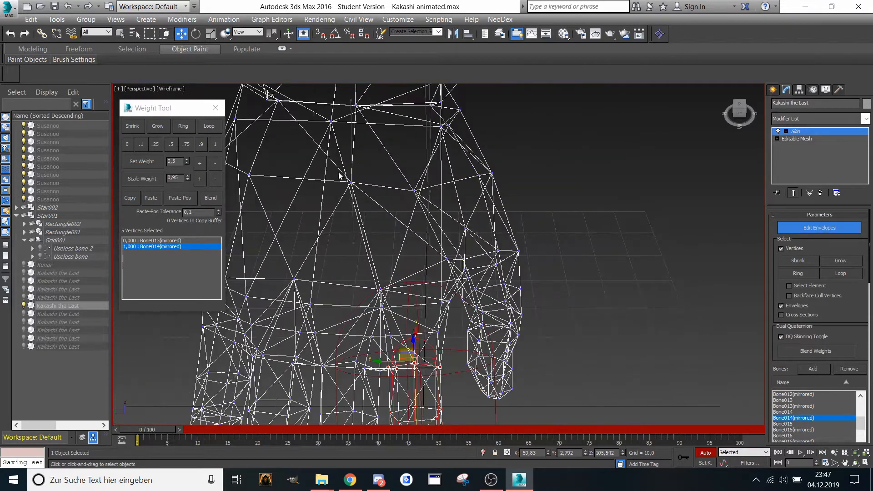
pyautogui.click(351, 210)
pyautogui.click(171, 144)
pyautogui.scroll(-5, 370, 221)
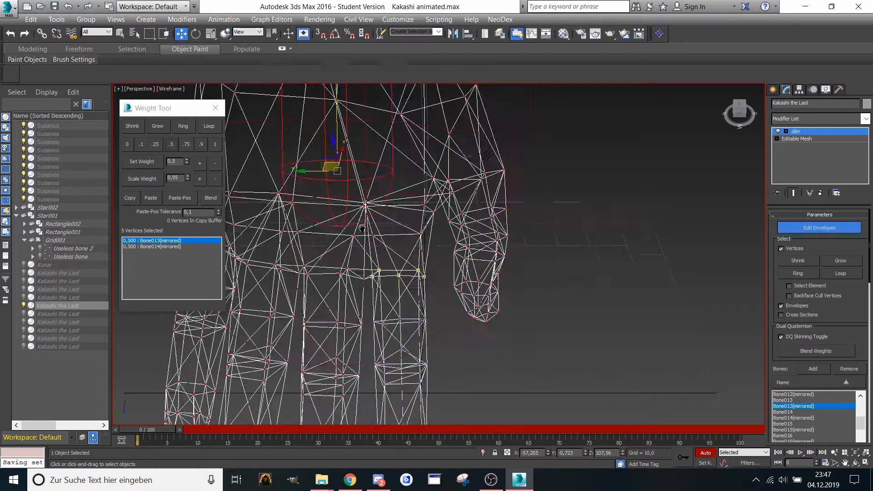
# - Choose the right middle finger's tip bone and weight the finger's 18 tip vertices 1 to Bone020(mirrored)
pyautogui.moveTo(382, 223); pyautogui.dragTo(406, 198, button='middle')
pyautogui.scroll(5, 415, 200)
pyautogui.click(378, 214)
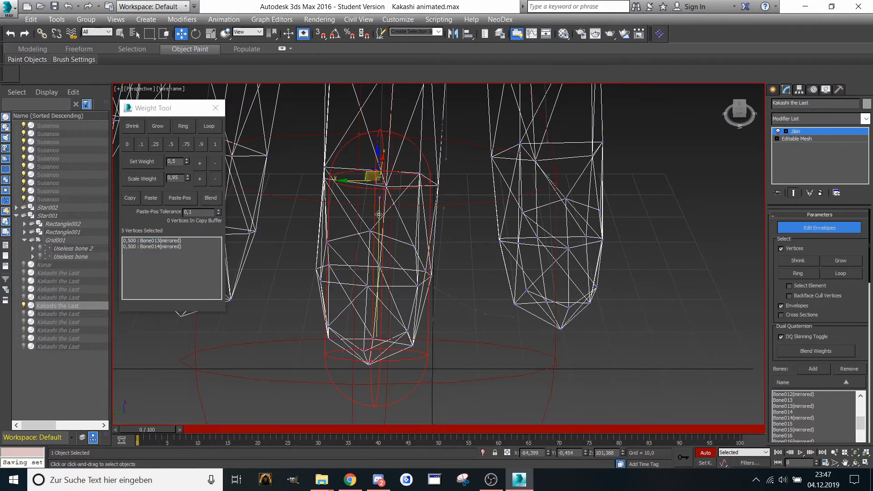
pyautogui.scroll(-3, 370, 214)
pyautogui.moveTo(408, 318); pyautogui.dragTo(408, 318)
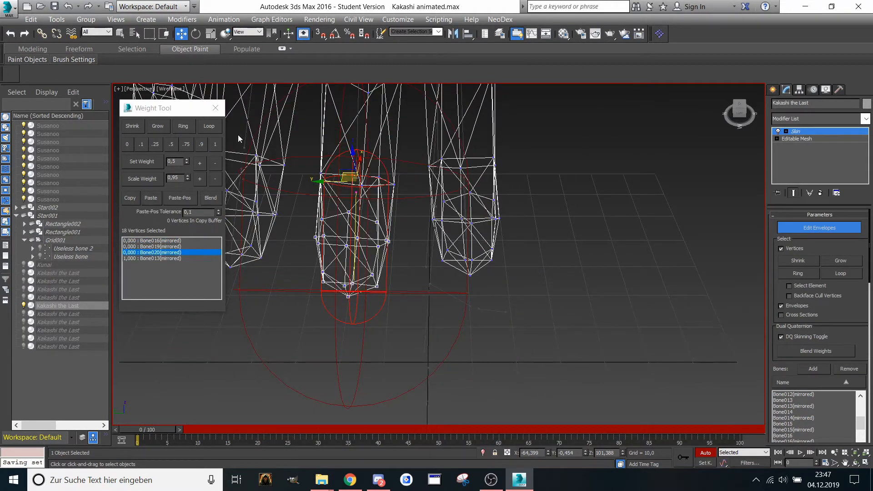
# - Weight the 5-vertex ring at the right middle finger's tip joint 1 to Bone020(mirrored), followed by 0.5 to Bone019(mirrored)
pyautogui.click(371, 190)
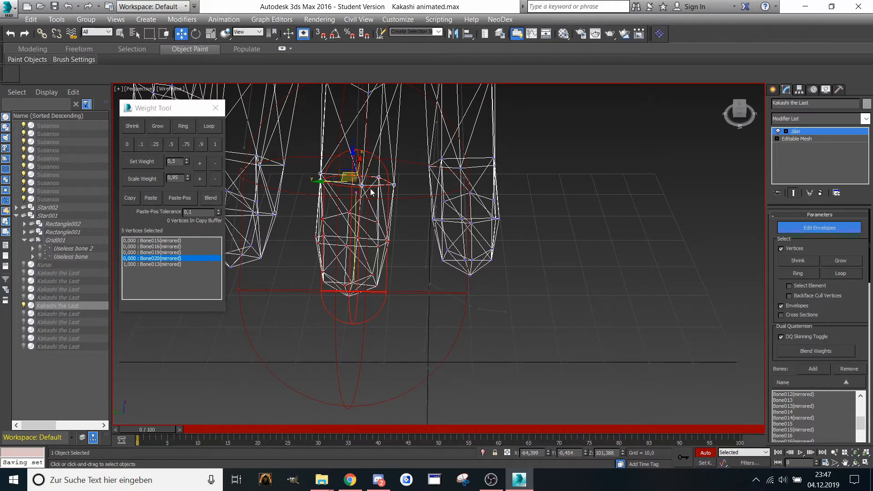
pyautogui.click(214, 144)
pyautogui.click(157, 253)
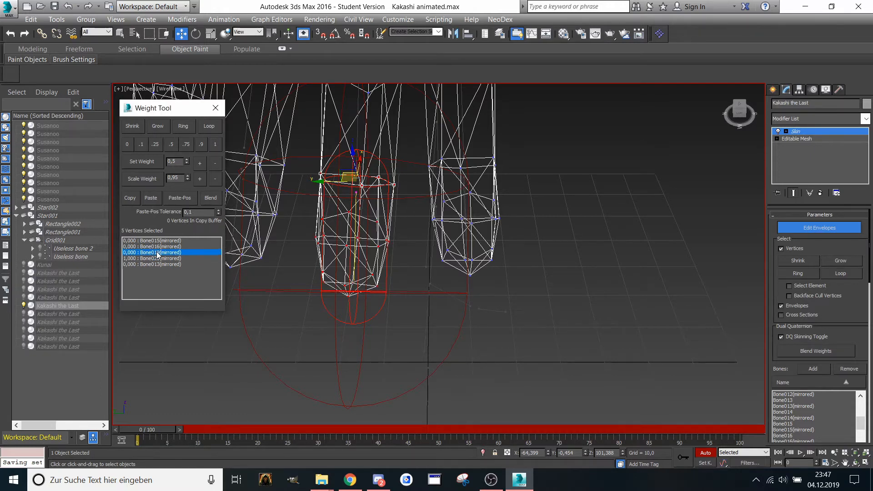
pyautogui.click(171, 144)
# - Weight the 3 vertices just below the right middle finger's middle joint 1 to Bone019(mirrored)
pyautogui.moveTo(298, 115); pyautogui.dragTo(321, 227, button='middle')
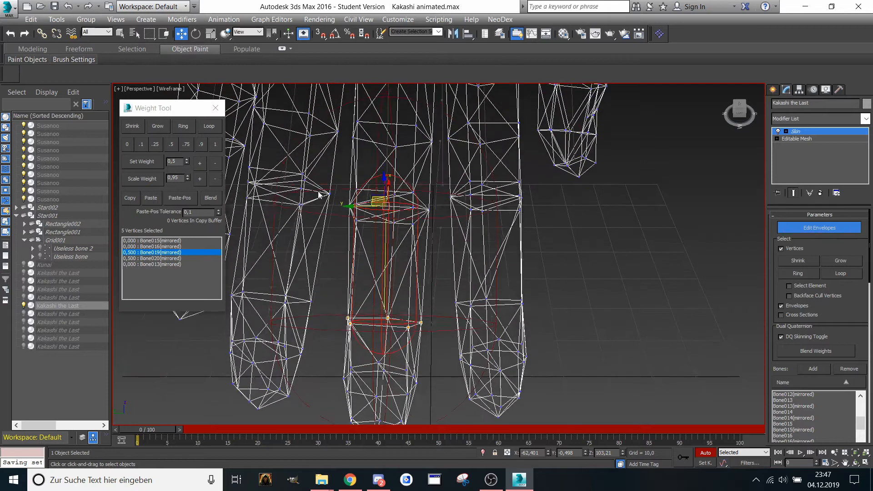
pyautogui.scroll(2, 341, 189)
pyautogui.moveTo(344, 228); pyautogui.dragTo(462, 275)
pyautogui.click(215, 146)
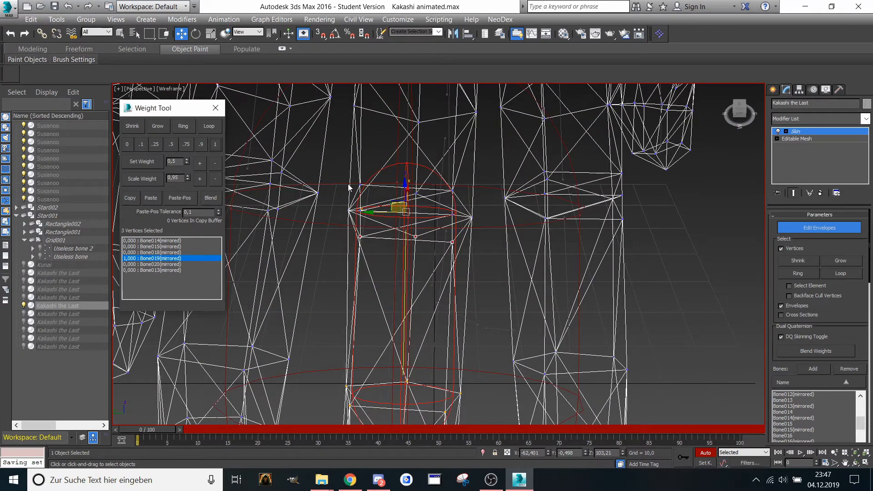
# - Weight the 4-vertex ring at the right middle finger's middle joint 1 to Bone019(mirrored), followed by 0.5 to Bone018(mirrored)
pyautogui.keyDown('ctrl'); pyautogui.click(348, 211); pyautogui.keyUp('ctrl')
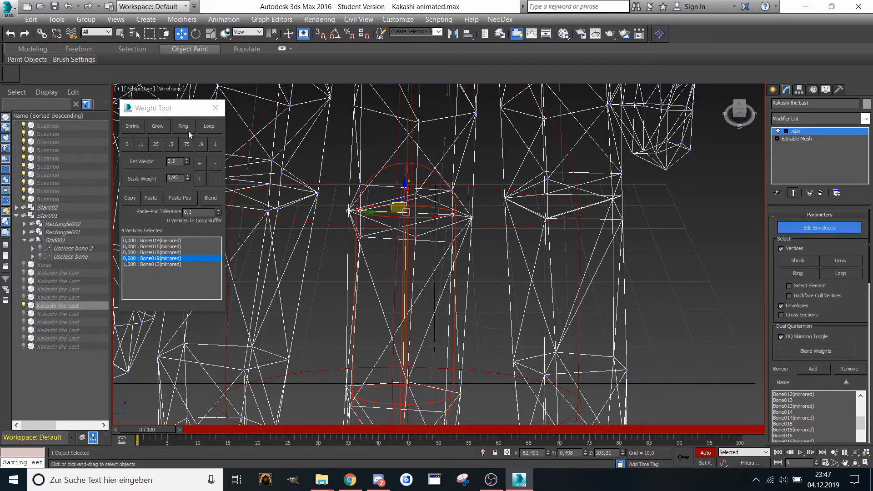
pyautogui.click(212, 144)
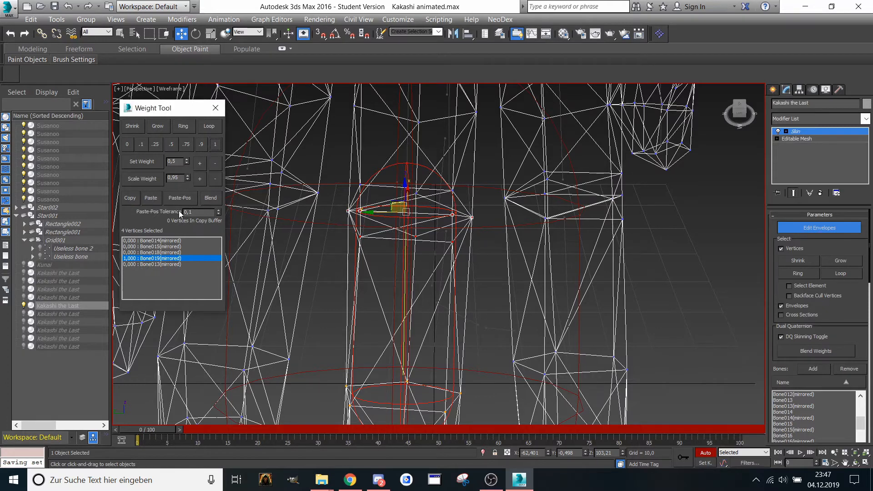
pyautogui.click(170, 253)
# - Weight the vertices above the middle finger's middle joint and the 5-vertex ring midway along its base segment 1 to Bone018(mirrored)
pyautogui.moveTo(347, 166); pyautogui.dragTo(404, 192)
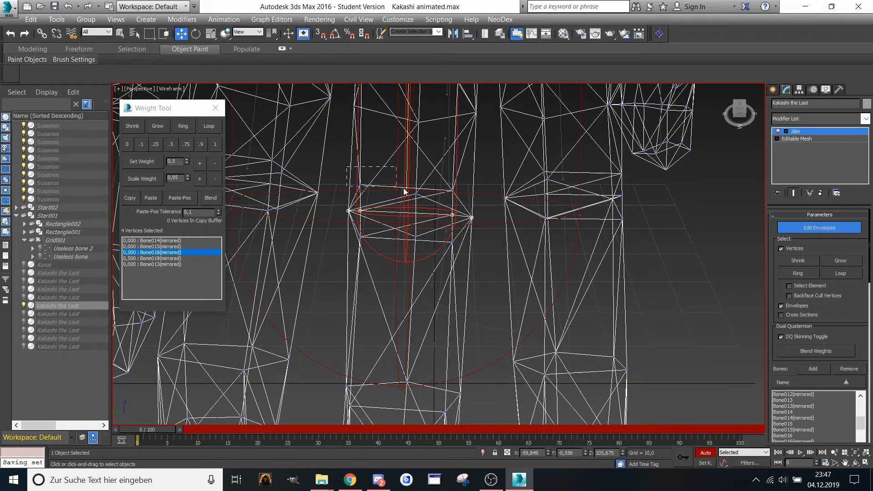
pyautogui.click(211, 148)
pyautogui.moveTo(323, 164); pyautogui.dragTo(321, 184, button='middle')
pyautogui.moveTo(349, 237); pyautogui.dragTo(478, 287)
pyautogui.click(214, 146)
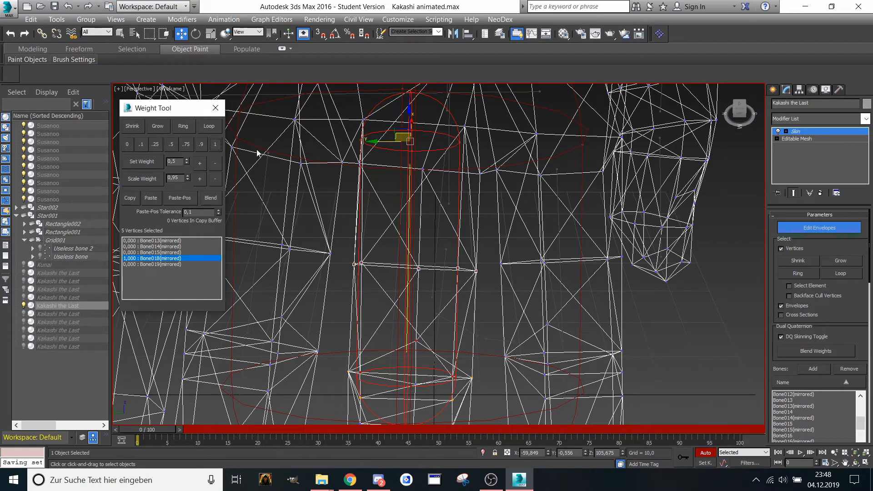
# - Weight the 5-vertex ring at the right middle finger's base 1 to Bone018(mirrored), followed by 0.5 to Bone013(mirrored)
pyautogui.moveTo(360, 104); pyautogui.dragTo(365, 239, button='middle')
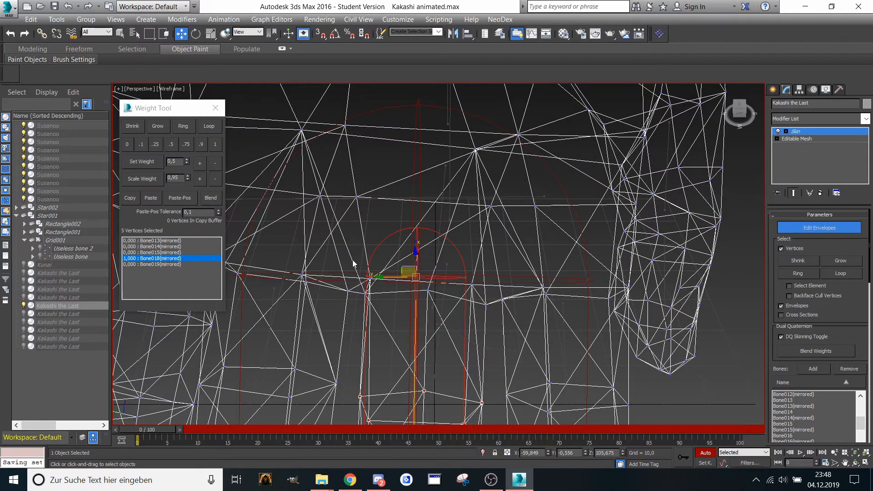
pyautogui.moveTo(454, 314); pyautogui.dragTo(460, 320)
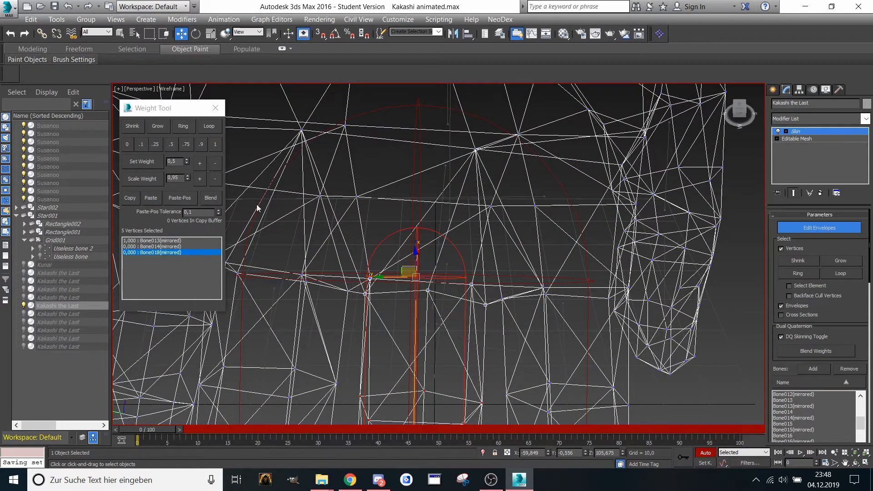
pyautogui.click(215, 143)
pyautogui.click(168, 246)
pyautogui.click(169, 240)
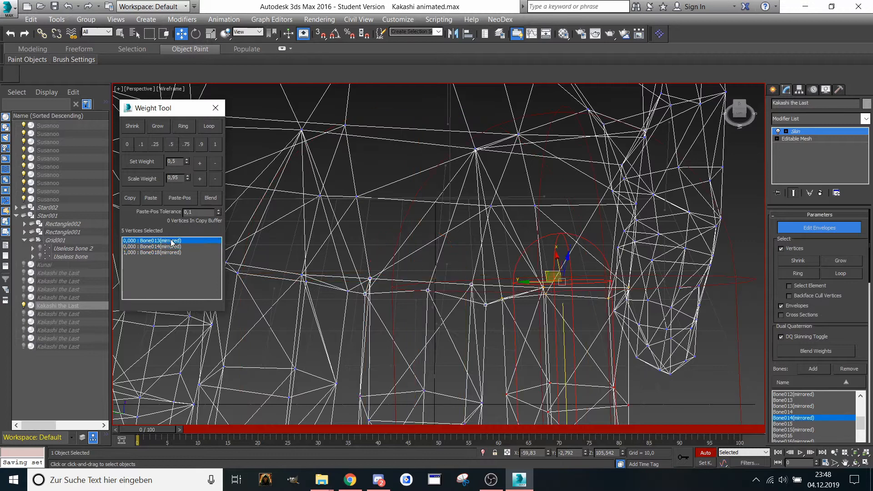
# - Choose the right ring finger's tip bone and weight the finger's 18 tip vertices 1 to Bone024(mirrored)
pyautogui.scroll(-5, 429, 253)
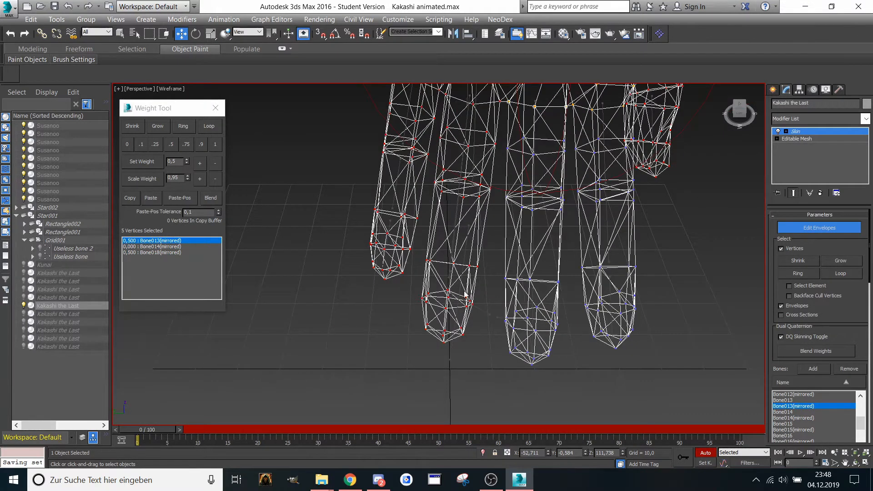
pyautogui.scroll(4, 432, 263)
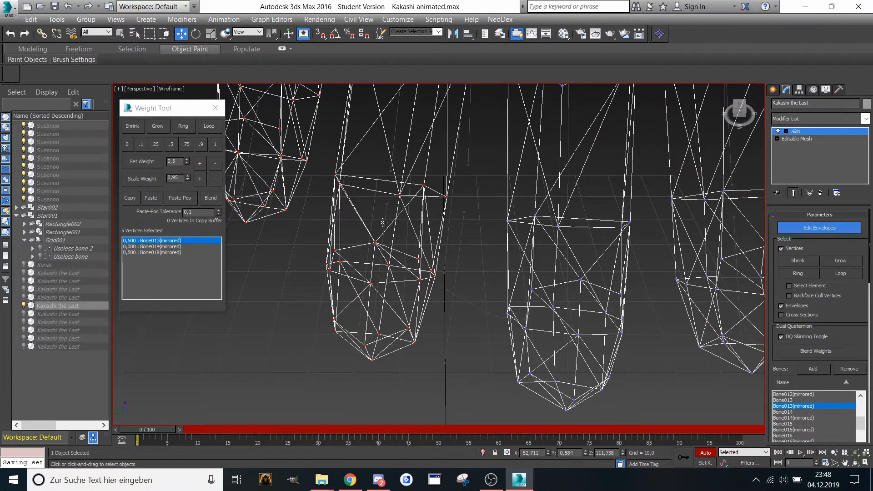
pyautogui.click(382, 222)
pyautogui.moveTo(382, 309); pyautogui.dragTo(462, 376)
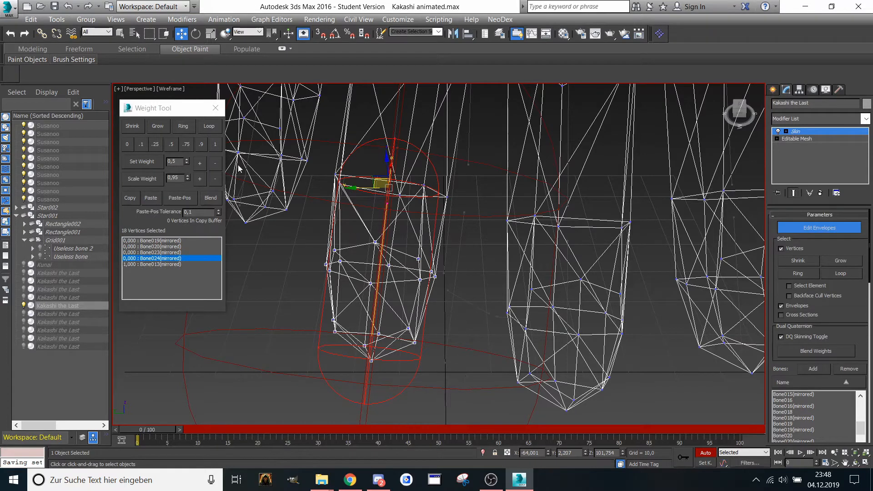
pyautogui.click(214, 144)
# - Weight the 5-vertex ring at the right ring finger's tip joint 1 to Bone024(mirrored), followed by 0.5 to Bone023(mirrored)
pyautogui.moveTo(367, 167); pyautogui.dragTo(386, 230, button='middle')
pyautogui.moveTo(340, 223); pyautogui.dragTo(483, 278)
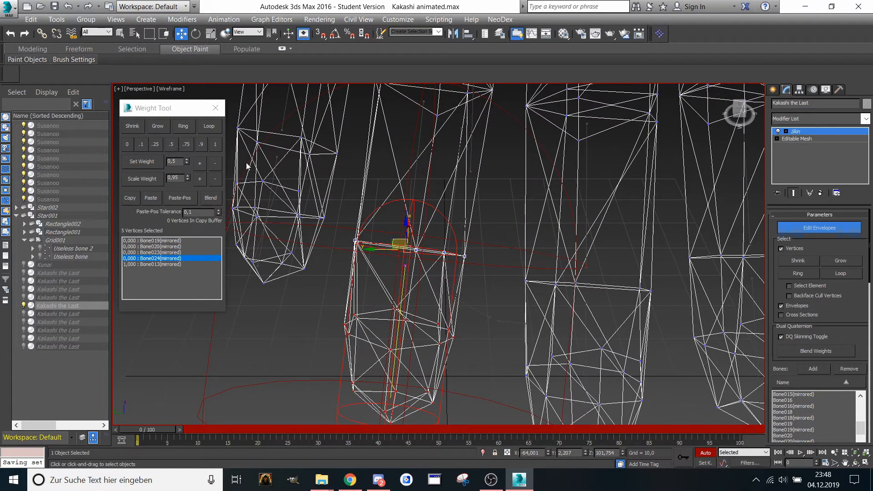
pyautogui.click(160, 252)
pyautogui.click(172, 145)
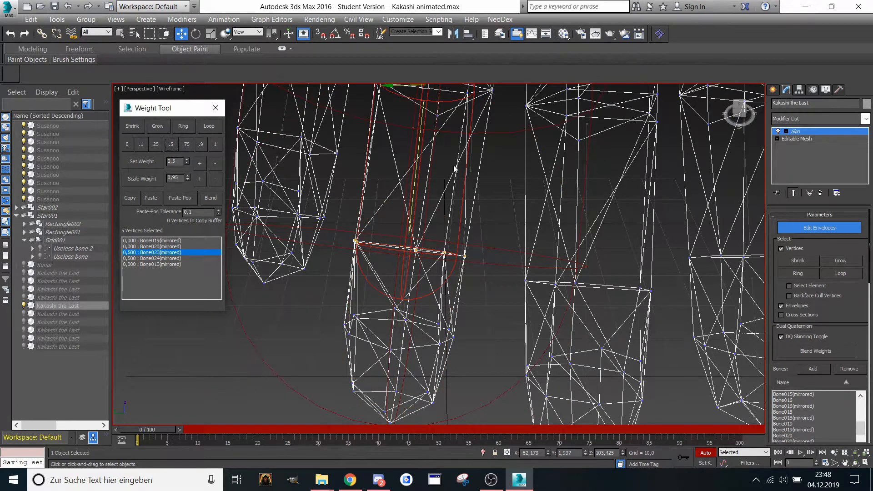
# - Weight the 3 vertices just below the right ring finger's middle joint 1 to Bone023(mirrored)
pyautogui.moveTo(454, 166); pyautogui.dragTo(449, 192, button='middle')
pyautogui.moveTo(448, 236); pyautogui.dragTo(438, 199, button='middle')
pyautogui.moveTo(340, 207); pyautogui.dragTo(353, 197, button='middle')
pyautogui.moveTo(353, 196); pyautogui.dragTo(458, 239)
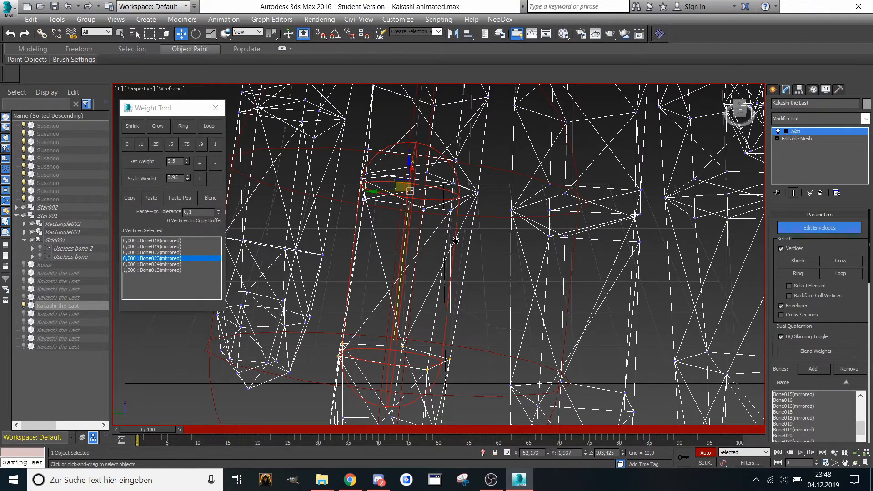
pyautogui.moveTo(461, 223); pyautogui.dragTo(456, 243, button='middle')
pyautogui.click(215, 144)
# - Weight the 4-vertex ring at the right ring finger's middle joint 1 to Bone023(mirrored), followed by 0.5 to Bone022(mirrored)
pyautogui.scroll(4, 402, 200)
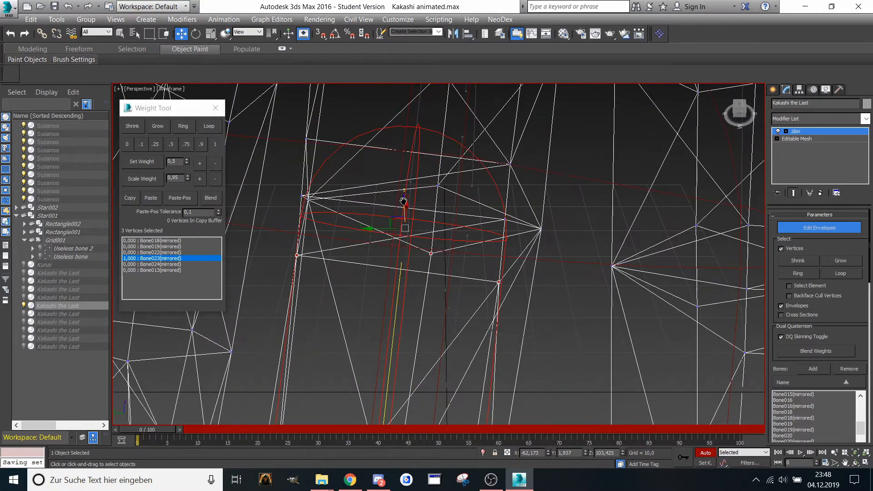
pyautogui.moveTo(326, 190); pyautogui.dragTo(377, 217)
pyautogui.moveTo(369, 212)
pyautogui.mouseDown(button='middle')
pyautogui.moveTo(324, 184)
pyautogui.moveTo(348, 190)
pyautogui.moveTo(395, 228)
pyautogui.moveTo(391, 235)
pyautogui.moveTo(378, 213)
pyautogui.mouseUp(button='middle')
pyautogui.keyDown('ctrl'); pyautogui.moveTo(590, 220); pyautogui.dragTo(529, 236); pyautogui.keyUp('ctrl')
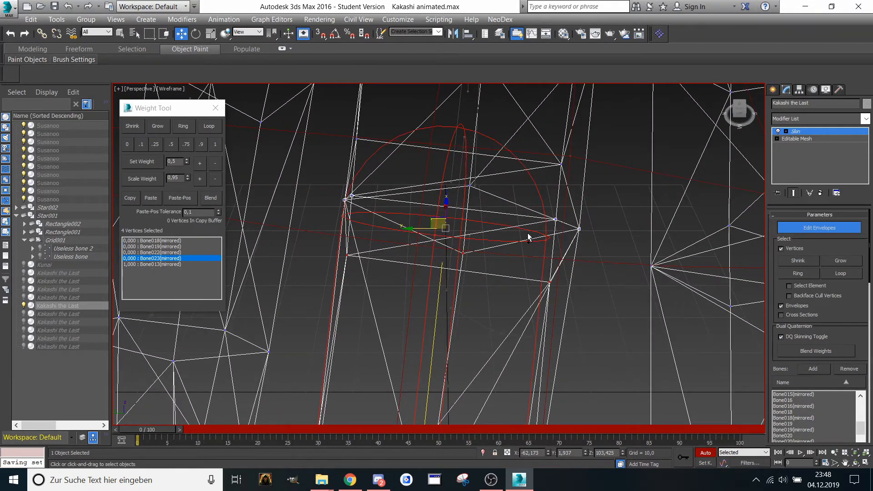
pyautogui.moveTo(518, 234); pyautogui.dragTo(520, 237, button='middle')
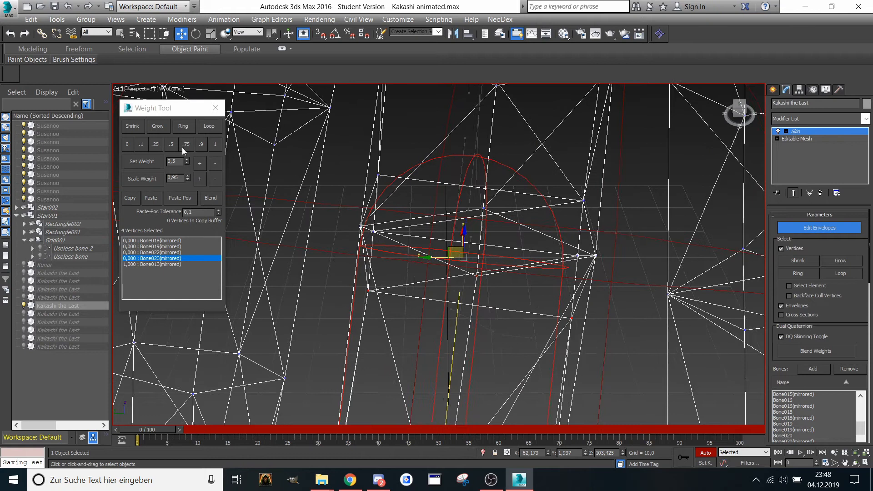
pyautogui.click(215, 146)
pyautogui.click(170, 252)
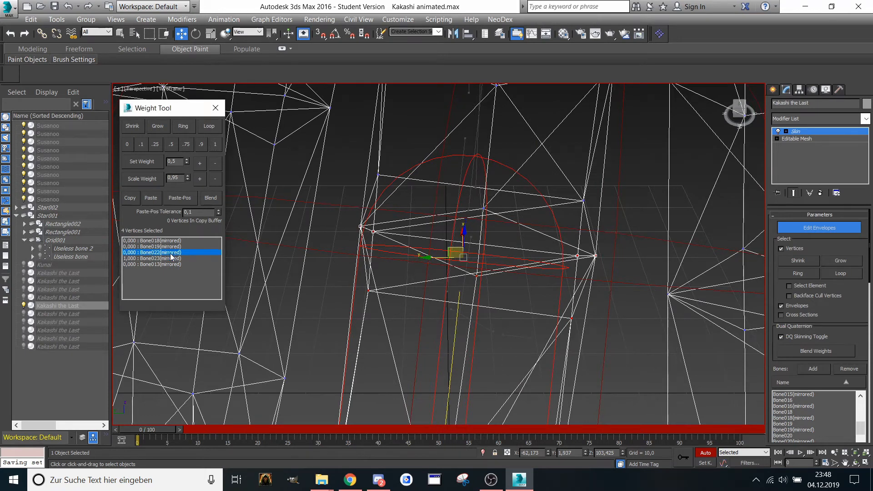
# - Weight the vertices just above the right ring finger's middle joint 1 to Bone022(mirrored)
pyautogui.moveTo(385, 187); pyautogui.dragTo(385, 198, button='middle')
pyautogui.moveTo(361, 166); pyautogui.dragTo(477, 214)
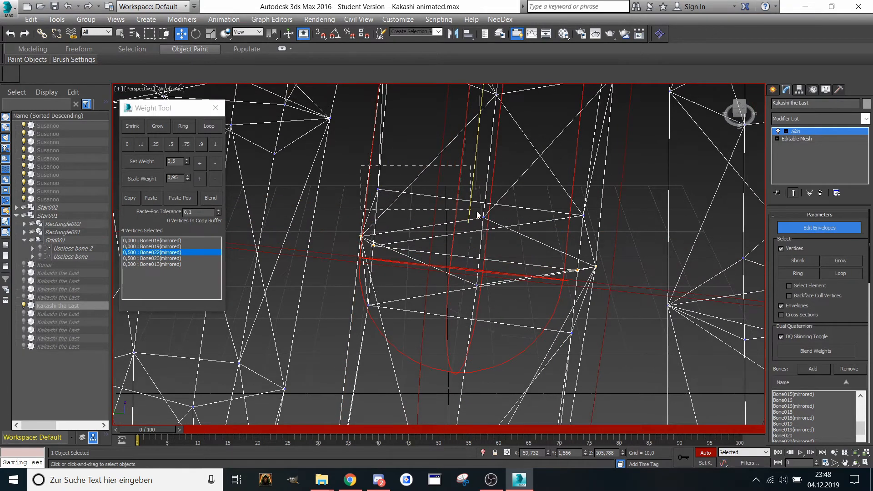
pyautogui.moveTo(574, 233); pyautogui.dragTo(597, 239)
pyautogui.click(215, 144)
# - Weight the 5-vertex ring midway along the right ring finger's base segment 1 to Bone022(mirrored)
pyautogui.scroll(-4, 332, 172)
pyautogui.scroll(2, 342, 171)
pyautogui.moveTo(342, 171); pyautogui.dragTo(374, 220, button='middle')
pyautogui.scroll(-3, 352, 186)
pyautogui.scroll(3, 348, 184)
pyautogui.moveTo(495, 303); pyautogui.dragTo(506, 302)
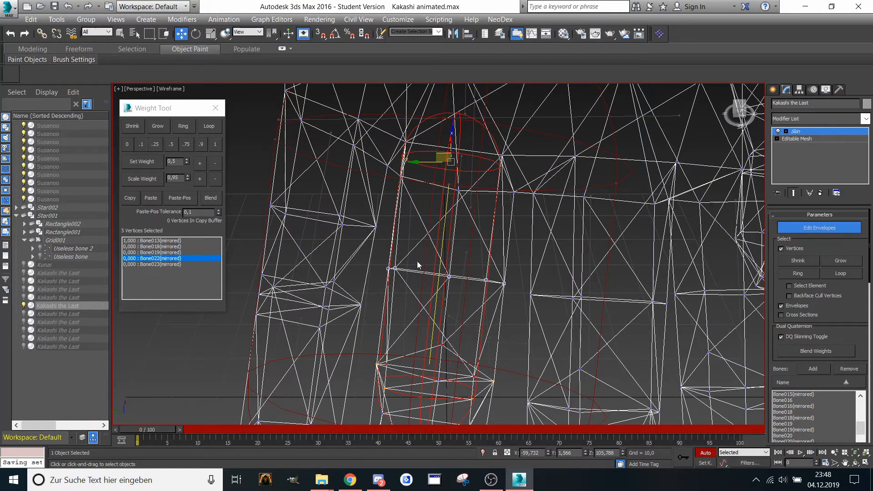
pyautogui.click(215, 144)
# - Weight the 5 vertices at the right ring finger's knuckle 1 to Bone022(mirrored), followed by 0.5 to Bone013(mirrored)
pyautogui.moveTo(356, 100); pyautogui.dragTo(346, 177, button='middle')
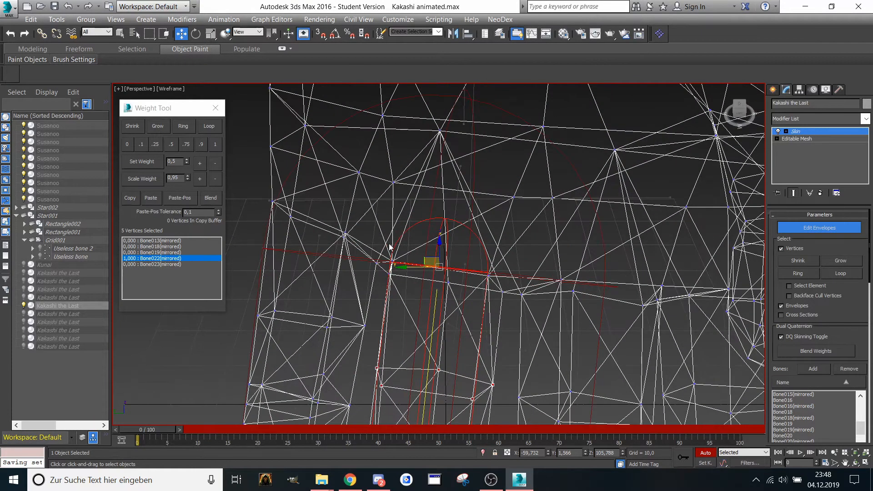
pyautogui.moveTo(509, 304); pyautogui.dragTo(509, 304)
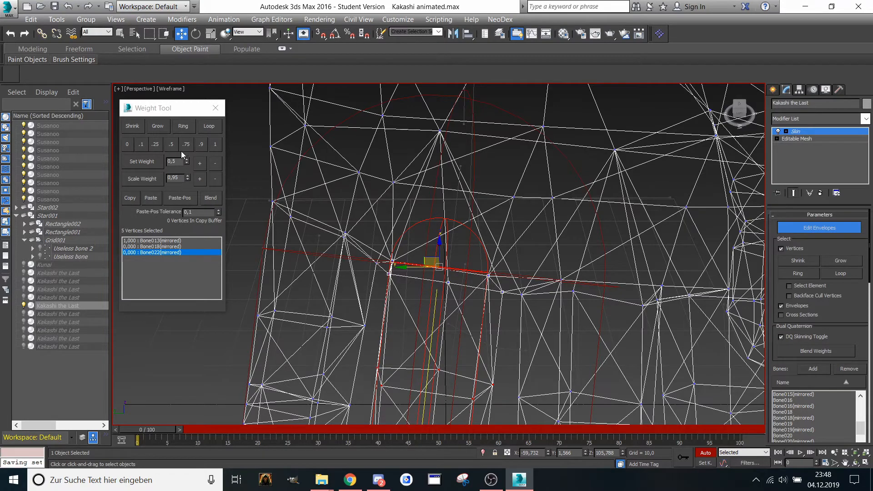
pyautogui.click(138, 241)
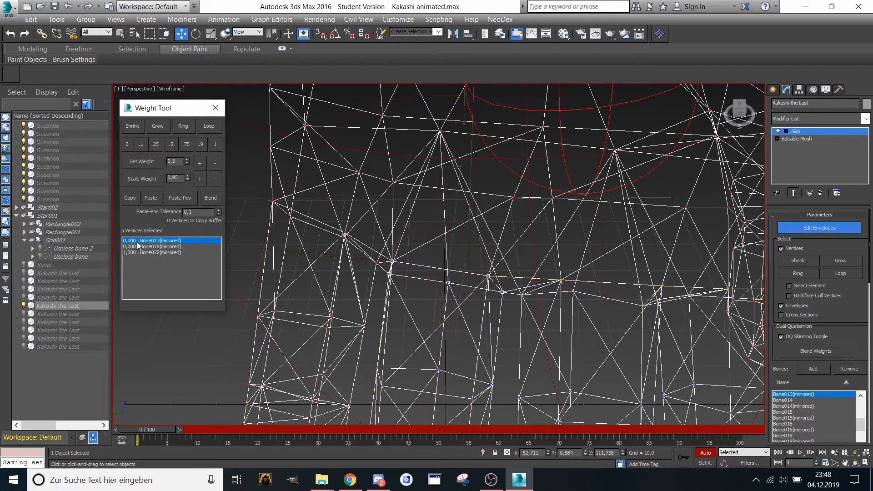
pyautogui.click(172, 141)
# - Weight the 18 vertices of the right little finger's tip 1 to Bone028(mirrored)
pyautogui.scroll(-4, 296, 207)
pyautogui.moveTo(302, 215); pyautogui.dragTo(420, 107, button='middle')
pyautogui.scroll(4, 393, 250)
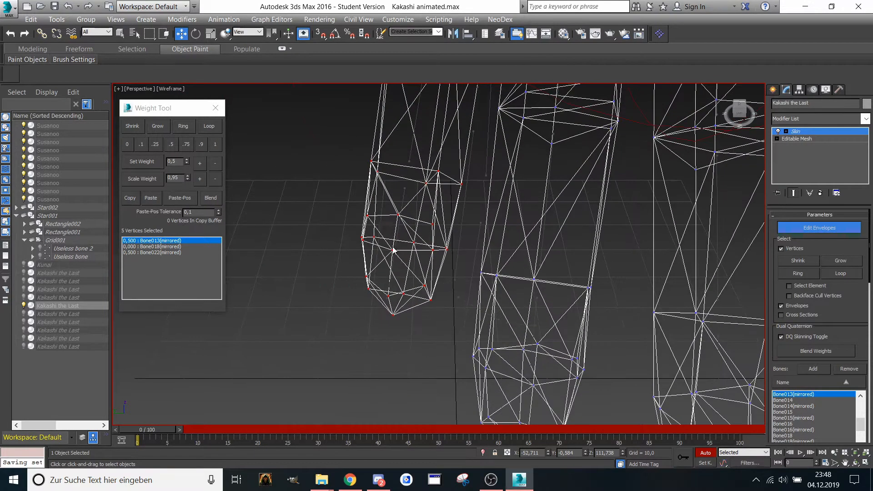
pyautogui.click(403, 210)
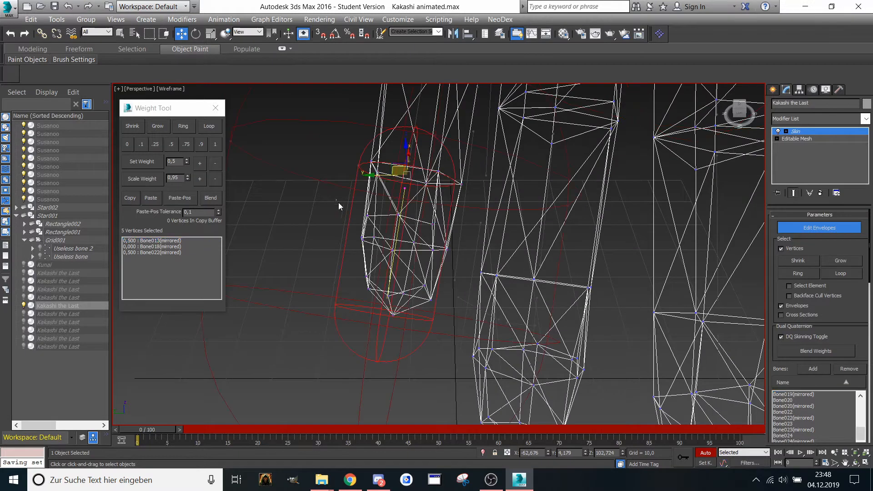
pyautogui.moveTo(456, 314); pyautogui.dragTo(452, 313)
pyautogui.click(211, 141)
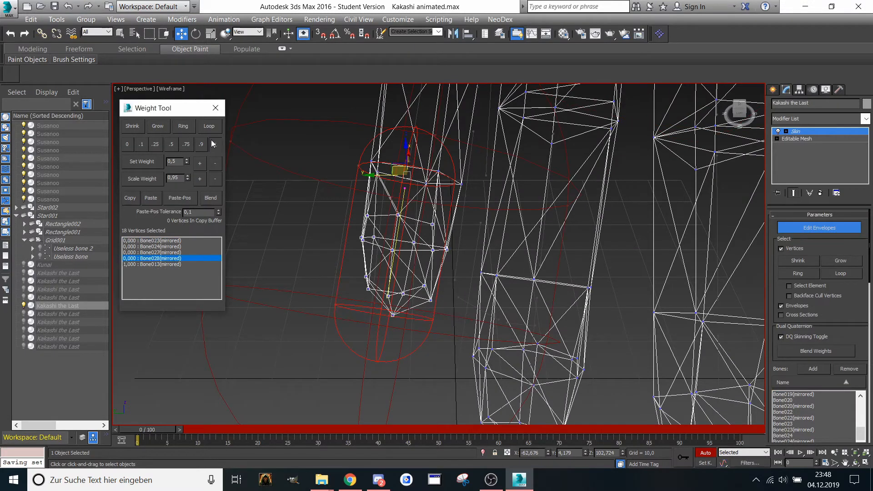
# - Weight the 5-vertex ring at the right little finger's tip joint 1 to Bone028(mirrored), followed by 0.5 to Bone027(mirrored)
pyautogui.moveTo(329, 151); pyautogui.dragTo(329, 175, button='middle')
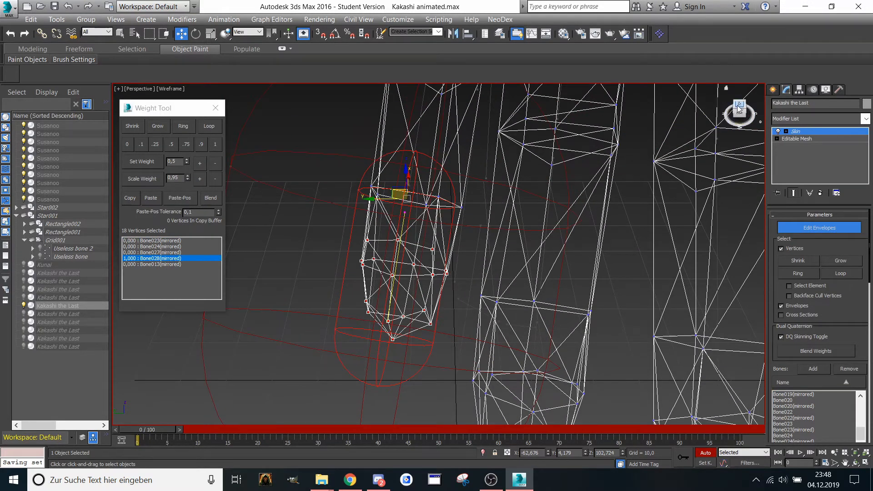
pyautogui.moveTo(740, 107)
pyautogui.mouseDown()
pyautogui.moveTo(731, 102)
pyautogui.moveTo(735, 112)
pyautogui.moveTo(745, 108)
pyautogui.mouseUp()
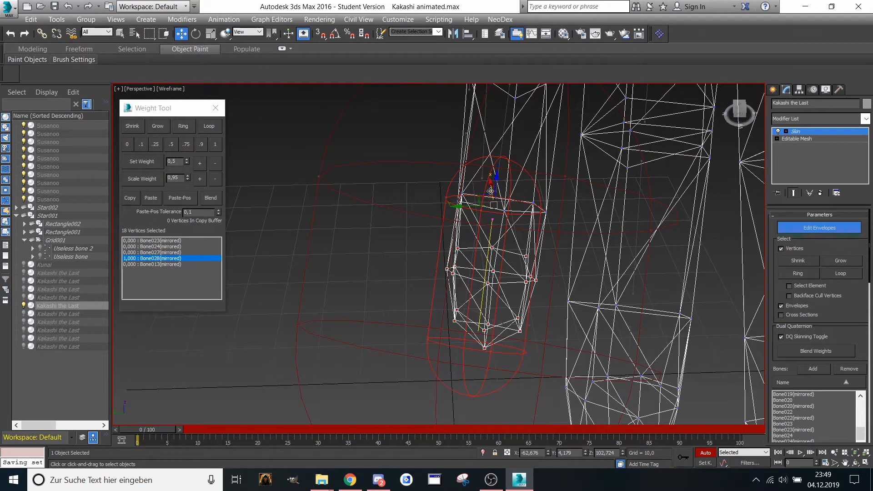
pyautogui.moveTo(435, 170); pyautogui.dragTo(552, 229)
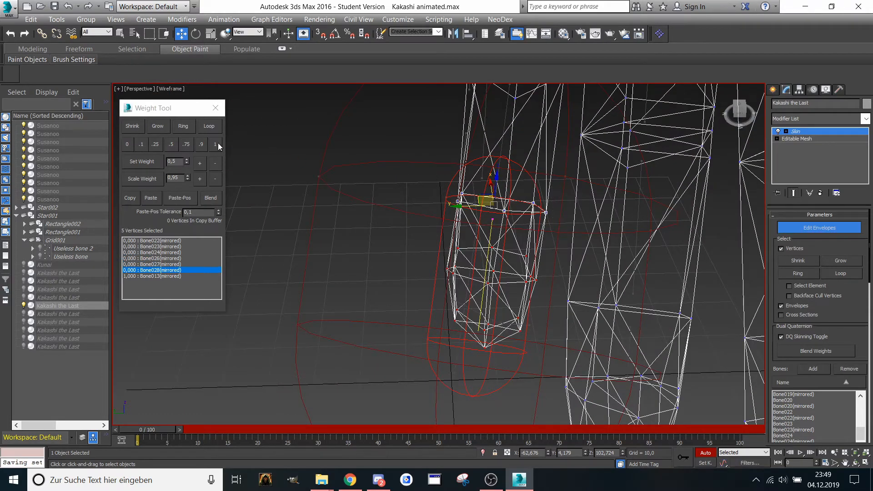
pyautogui.click(215, 144)
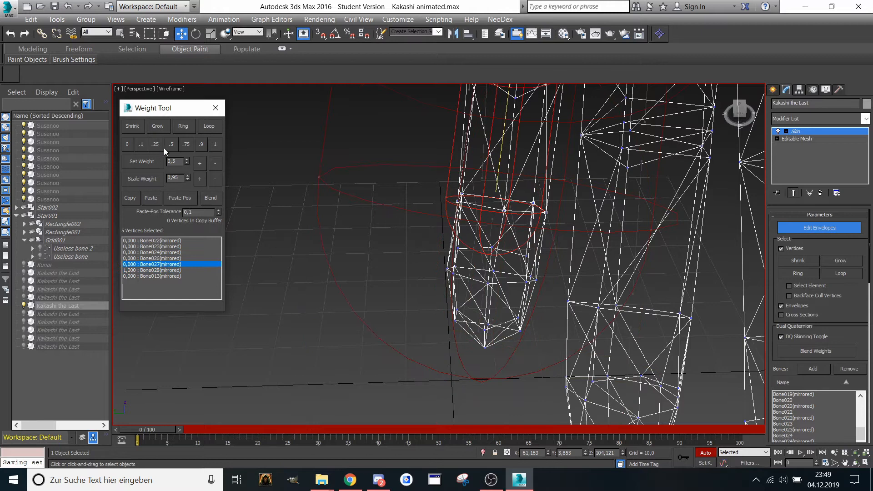
pyautogui.moveTo(500, 110); pyautogui.dragTo(486, 137, button='middle')
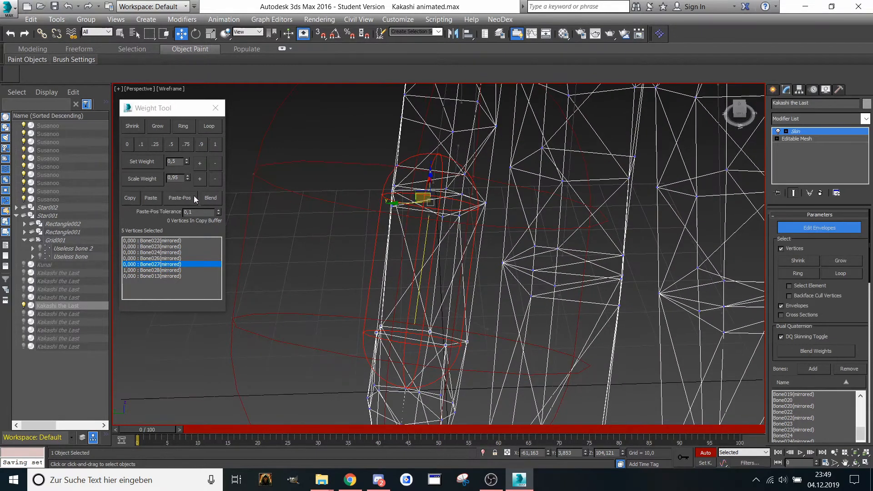
pyautogui.click(167, 144)
# - Select the 3 vertices just below the right little finger's middle joint
pyautogui.scroll(5, 413, 201)
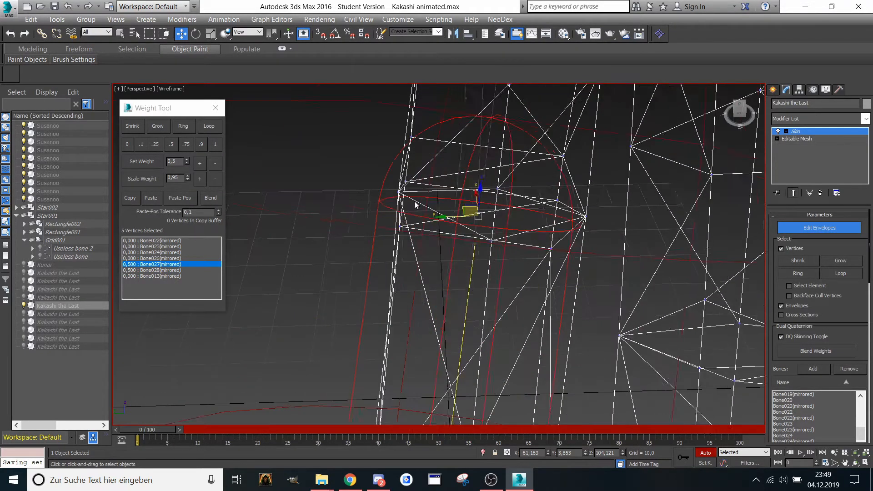
pyautogui.moveTo(430, 200)
pyautogui.mouseDown(button='middle')
pyautogui.moveTo(410, 202)
pyautogui.moveTo(421, 185)
pyautogui.mouseUp(button='middle')
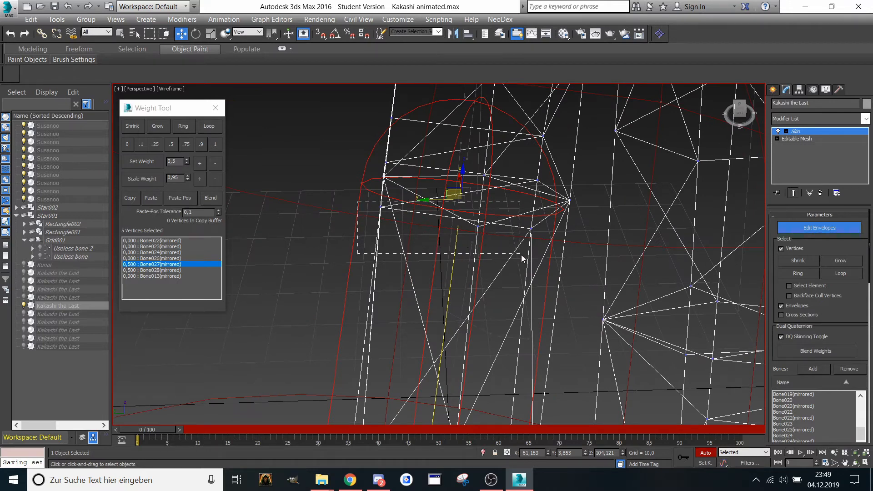
pyautogui.moveTo(538, 264); pyautogui.dragTo(538, 263)
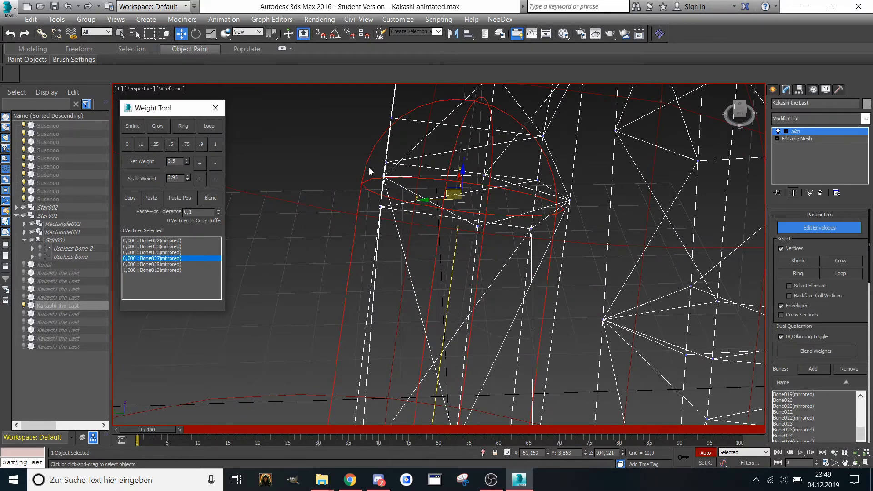
pyautogui.moveTo(386, 160); pyautogui.dragTo(367, 166, button='middle')
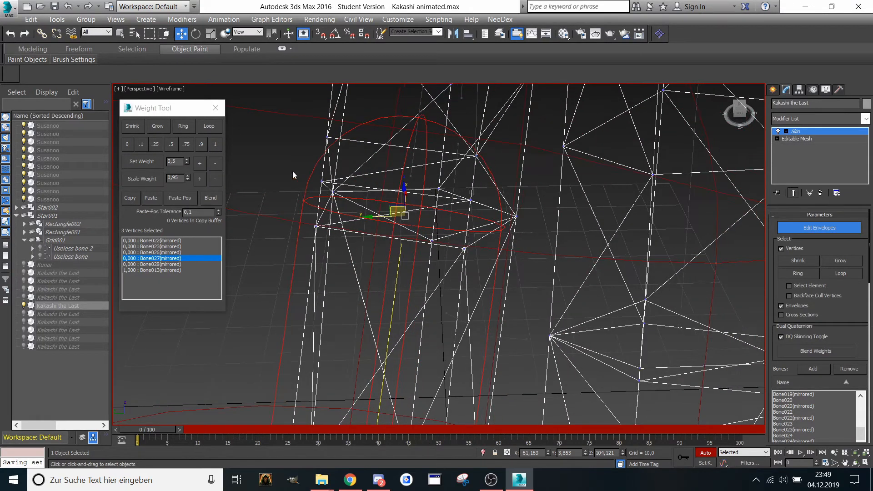
pyautogui.moveTo(293, 175)
pyautogui.mouseDown(button='middle')
pyautogui.moveTo(255, 176)
pyautogui.moveTo(290, 173)
pyautogui.mouseUp(button='middle')
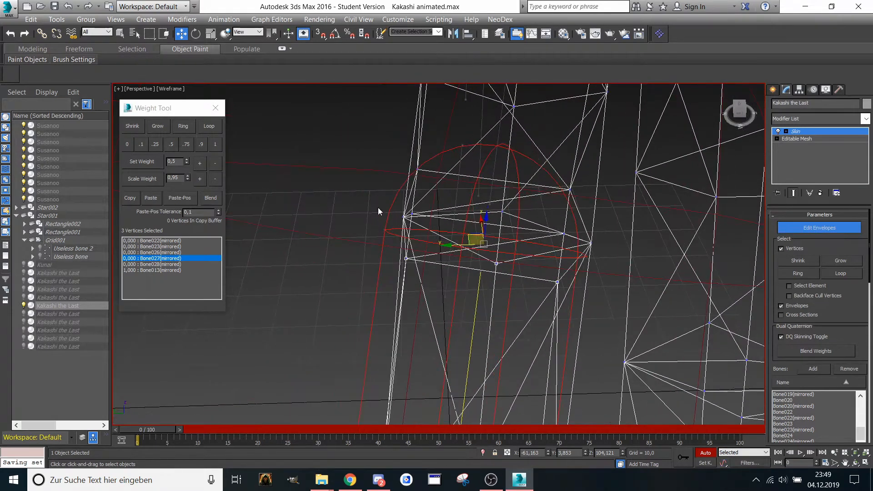
# - Weight the 4-vertex ring at the right little finger's middle joint 1 to Bone027(mirrored), followed by 0.5 to Bone026(mirrored)
pyautogui.moveTo(379, 203); pyautogui.dragTo(426, 229)
pyautogui.keyDown('ctrl'); pyautogui.moveTo(556, 224); pyautogui.dragTo(600, 256); pyautogui.keyUp('ctrl')
pyautogui.click(215, 145)
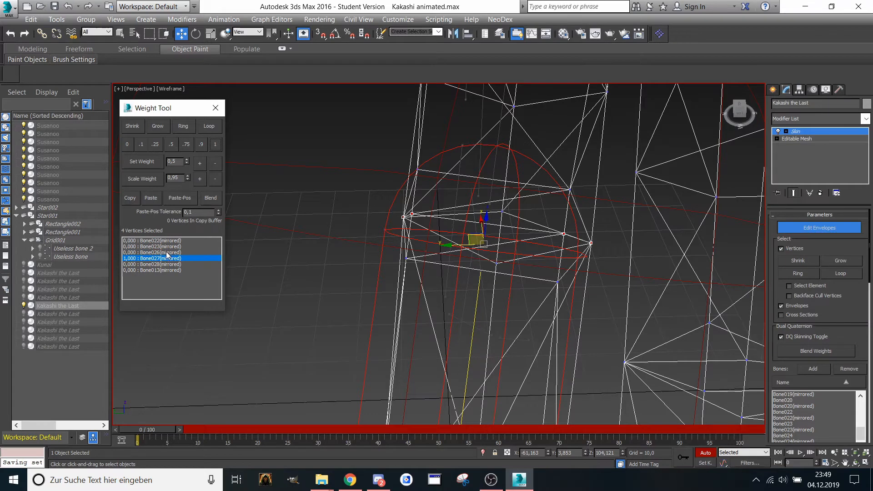
pyautogui.click(168, 253)
# - Weight the 3 vertices just above the right little finger's middle joint 1 to Bone026(mirrored)
pyautogui.moveTo(398, 151); pyautogui.dragTo(508, 172)
pyautogui.keyDown('ctrl'); pyautogui.moveTo(567, 211); pyautogui.dragTo(571, 212); pyautogui.keyUp('ctrl')
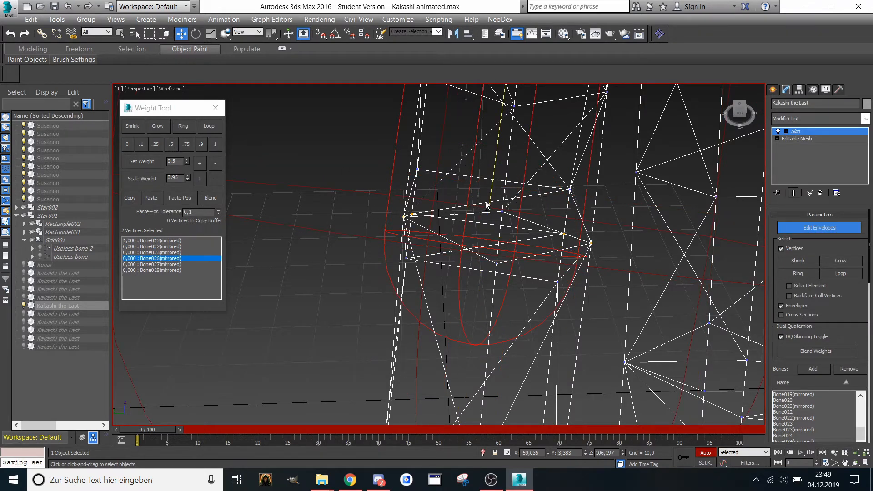
pyautogui.hotkey('ctrl', 'z')
pyautogui.hotkey('ctrl', 'z')
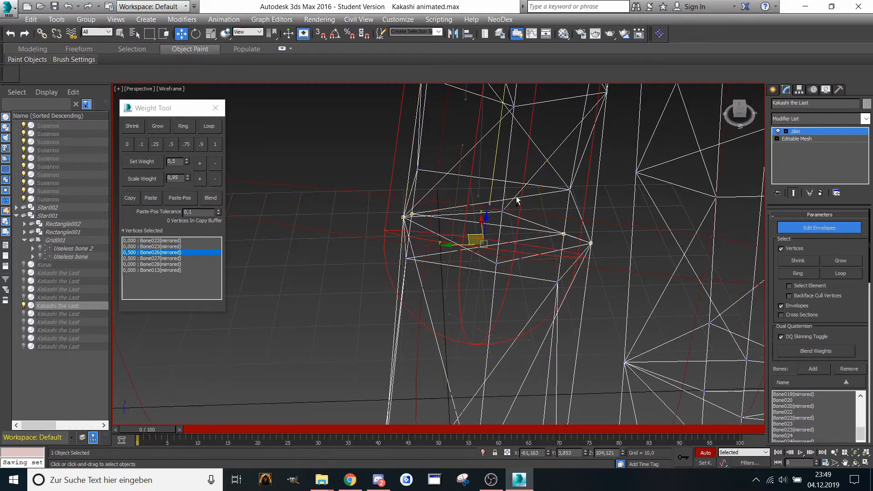
pyautogui.hotkey('ctrl', 'y')
pyautogui.hotkey('ctrl', 'y')
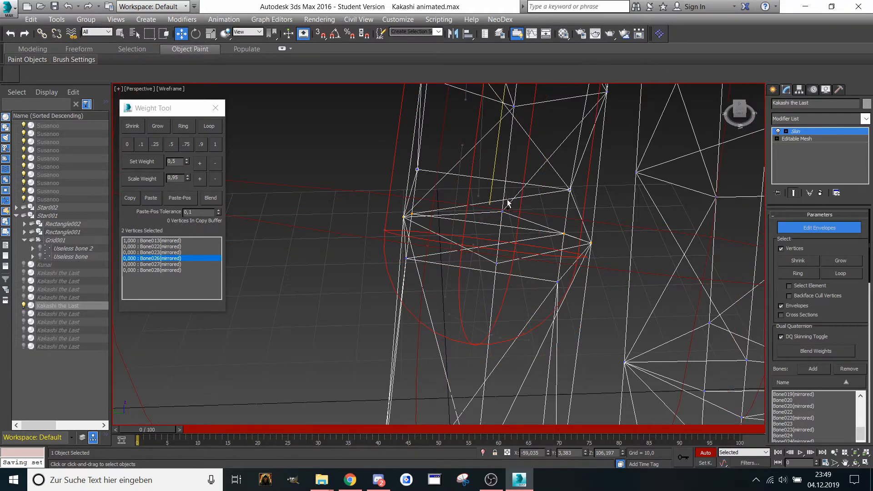
pyautogui.keyDown('ctrl'); pyautogui.moveTo(510, 204); pyautogui.dragTo(488, 217); pyautogui.keyUp('ctrl')
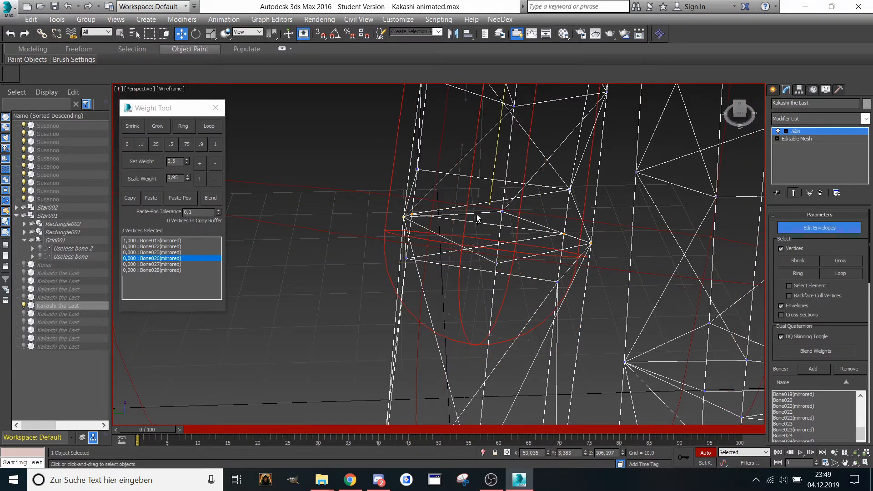
pyautogui.click(216, 144)
# - Select the 5-vertex ring midway along the right little finger's base segment
pyautogui.scroll(-5, 326, 146)
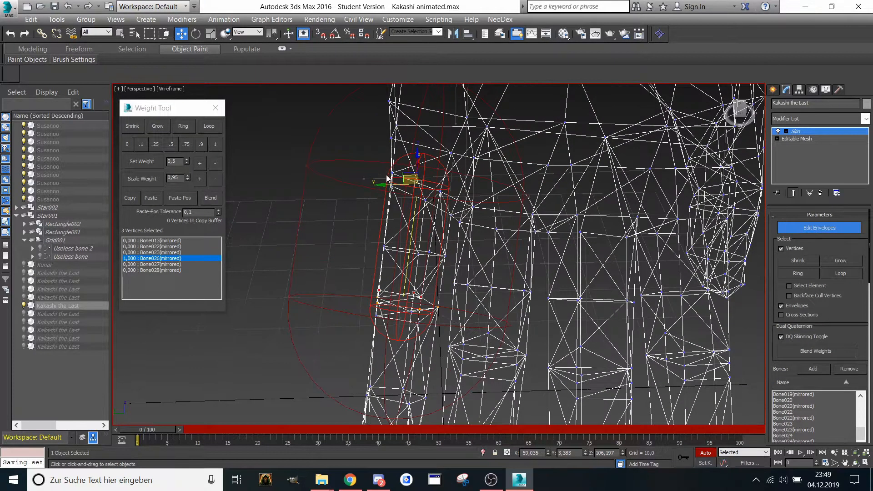
pyautogui.scroll(3, 388, 178)
pyautogui.moveTo(477, 309); pyautogui.dragTo(480, 309)
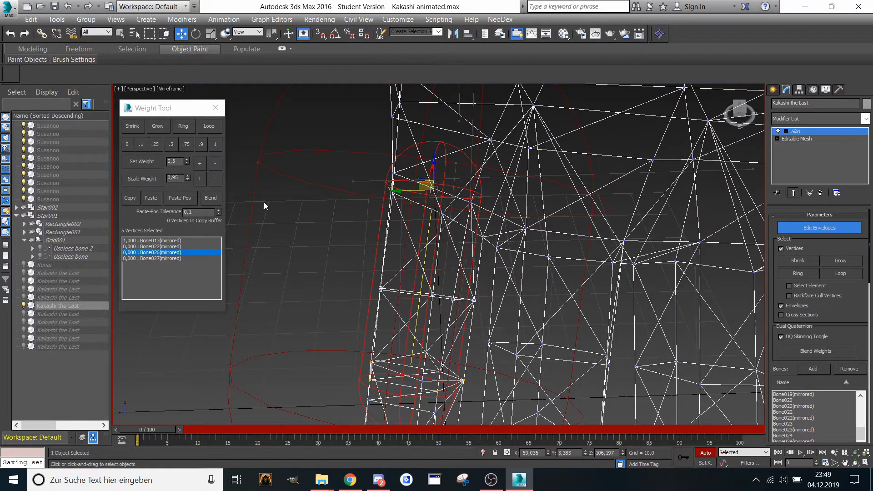
# - Weight the 5 vertices at the right little finger's knuckle 1 to Bone026(mirrored), followed by 0.5 to Bone013(mirrored)
pyautogui.moveTo(364, 167); pyautogui.dragTo(489, 248)
pyautogui.click(215, 144)
pyautogui.click(164, 241)
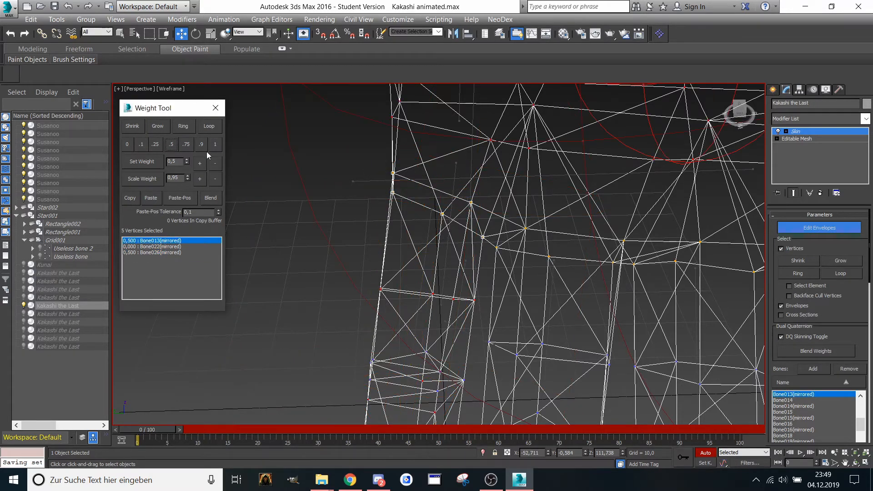
# - Weight the 24 vertices of the right thumb's tip segment 1 to Bone032(mirrored)
pyautogui.scroll(-5, 410, 182)
pyautogui.moveTo(568, 191); pyautogui.dragTo(452, 175, button='middle')
pyautogui.scroll(3, 452, 175)
pyautogui.moveTo(327, 109); pyautogui.dragTo(296, 197, button='middle')
pyautogui.click(290, 203)
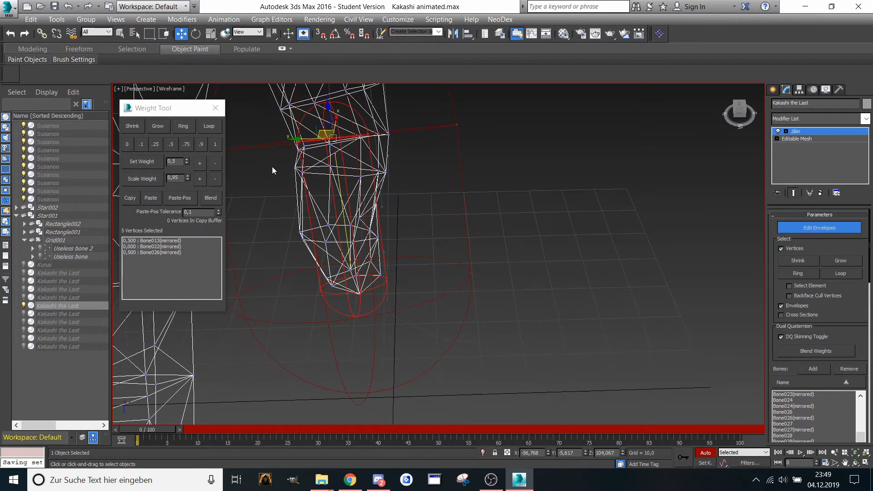
pyautogui.moveTo(449, 309); pyautogui.dragTo(448, 309)
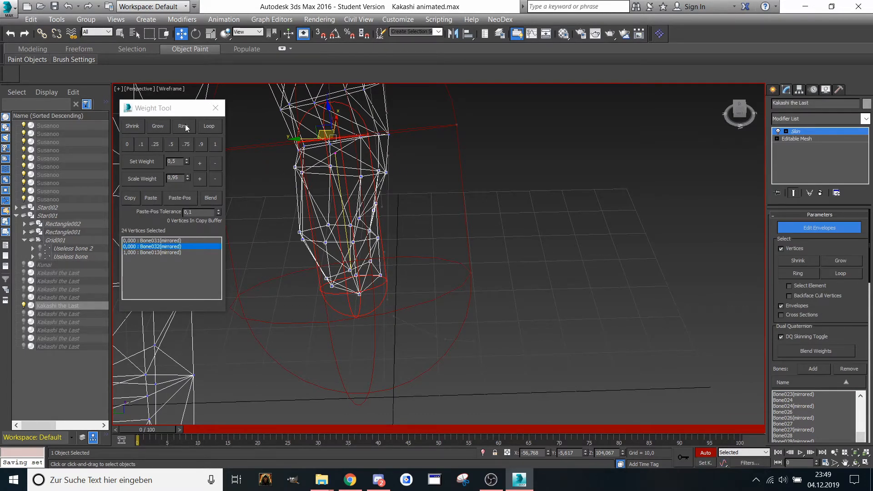
pyautogui.click(214, 144)
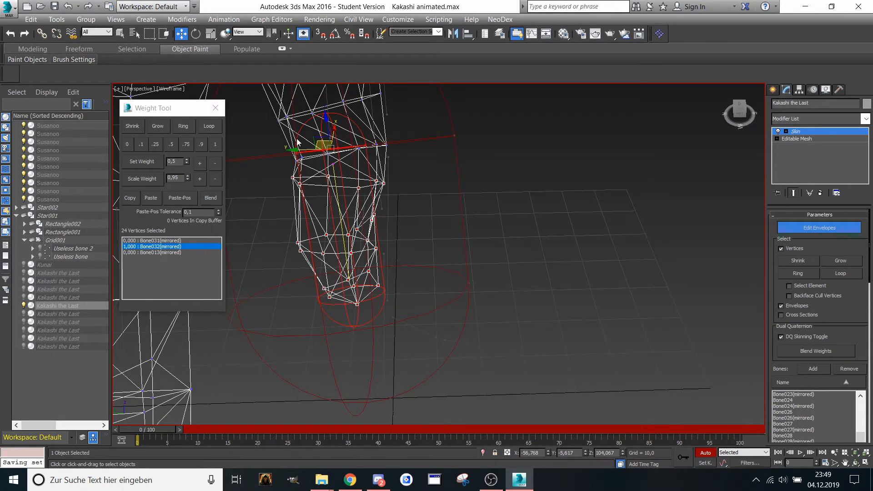
# - Weight the 6-vertex ring at the right thumb's tip joint 1 to Bone032(mirrored), followed by 0.5 to Bone031(mirrored)
pyautogui.moveTo(273, 142); pyautogui.dragTo(384, 165)
pyautogui.click(216, 145)
pyautogui.click(168, 243)
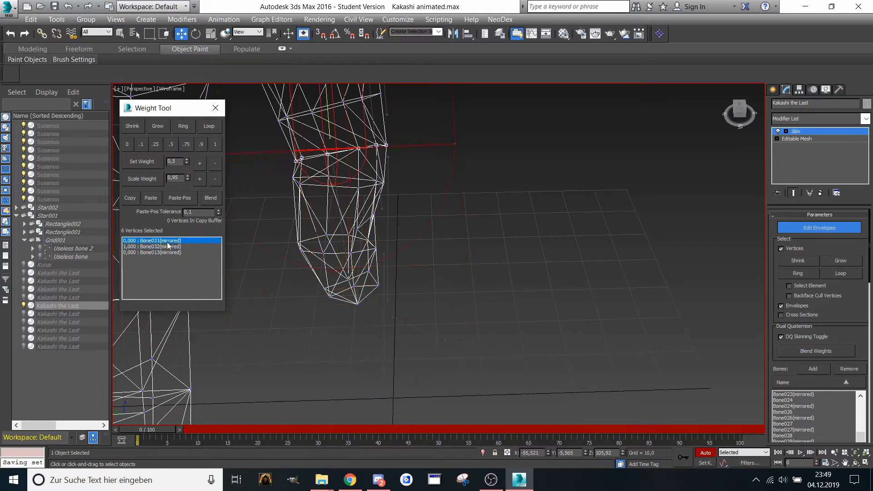
pyautogui.click(171, 144)
# - Weight the vertices just above the right thumb's tip joint 1 to Bone031(mirrored)
pyautogui.moveTo(309, 109); pyautogui.dragTo(328, 145, button='middle')
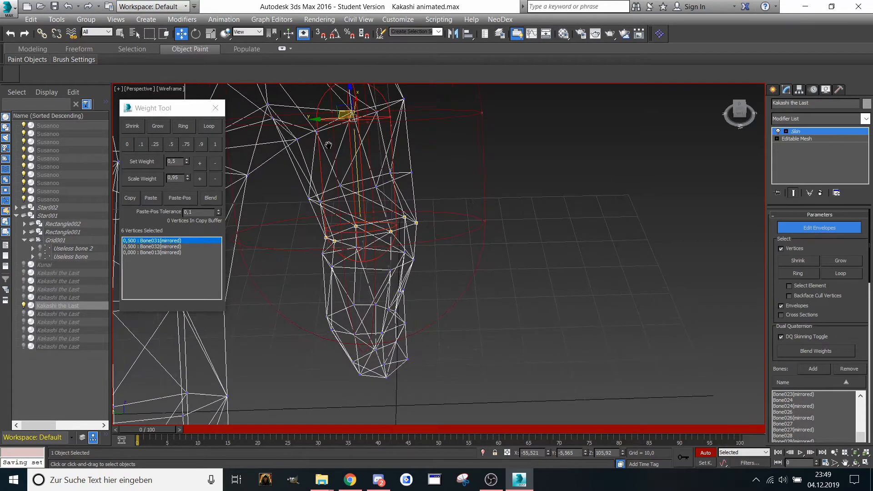
pyautogui.moveTo(341, 202); pyautogui.dragTo(333, 203)
pyautogui.click(211, 139)
# - Weight the 7 vertices around the right thumb's base joint 1 to Bone031(mirrored), followed by 0.5 to Bone030(mirrored)
pyautogui.moveTo(252, 107); pyautogui.dragTo(279, 143, button='middle')
pyautogui.moveTo(411, 134); pyautogui.dragTo(420, 148, button='middle')
pyautogui.moveTo(476, 145); pyautogui.dragTo(326, 235)
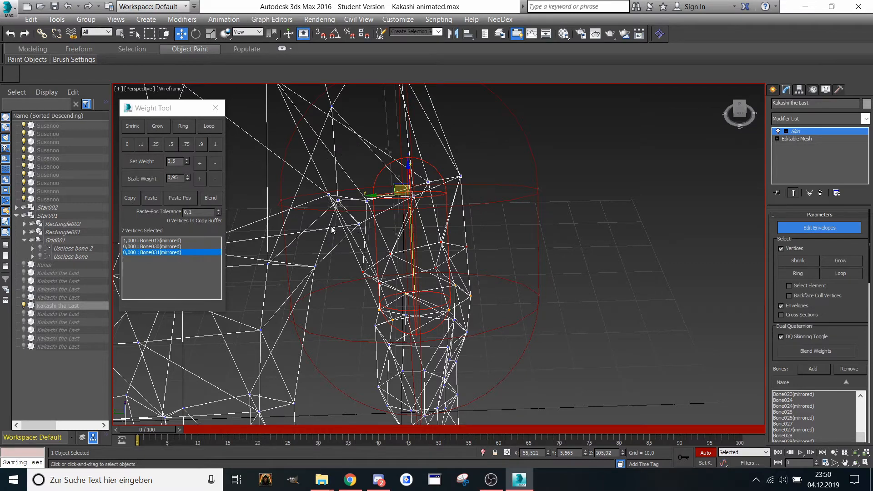
pyautogui.click(215, 144)
pyautogui.click(169, 246)
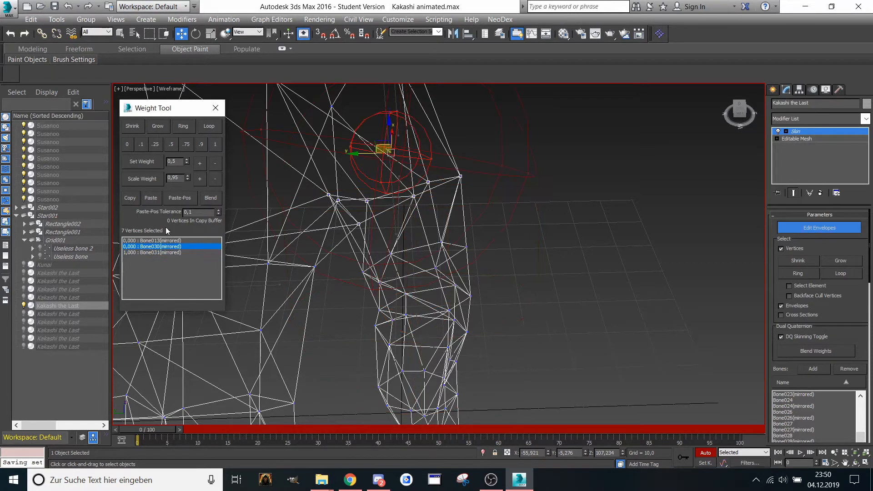
pyautogui.click(171, 144)
# - Weight the 4 vertices between the right thumb's base and the palm 1 to Bone030(mirrored), followed by 0.5 to Bone013(mirrored)
pyautogui.moveTo(282, 150); pyautogui.dragTo(357, 146, button='middle')
pyautogui.moveTo(333, 175); pyautogui.dragTo(332, 172)
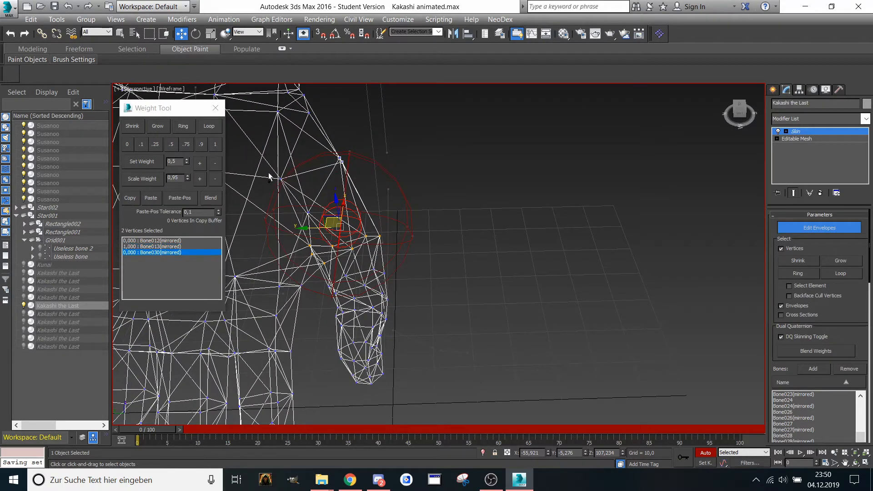
pyautogui.moveTo(314, 222); pyautogui.dragTo(349, 233, button='middle')
pyautogui.moveTo(255, 154); pyautogui.dragTo(302, 158, button='middle')
pyautogui.scroll(-2, 285, 168)
pyautogui.scroll(2, 291, 192)
pyautogui.click(217, 146)
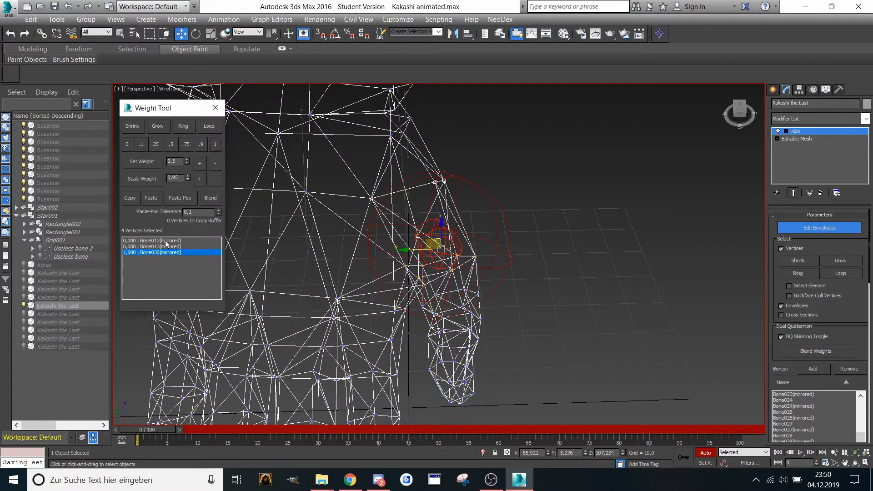
pyautogui.click(164, 246)
pyautogui.click(171, 142)
# - Stop editing the right hand mesh's skin envelopes and hide that mesh
pyautogui.scroll(-3, 282, 162)
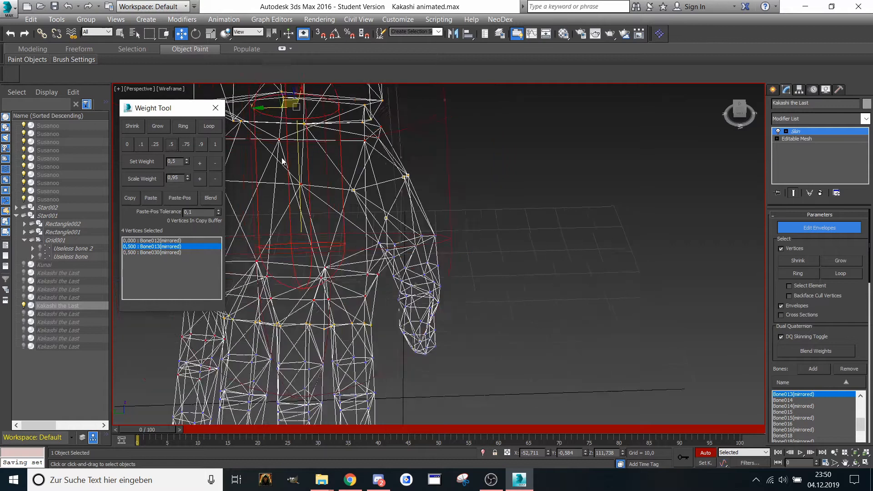
pyautogui.moveTo(269, 164); pyautogui.dragTo(336, 169, button='middle')
pyautogui.scroll(-3, 429, 176)
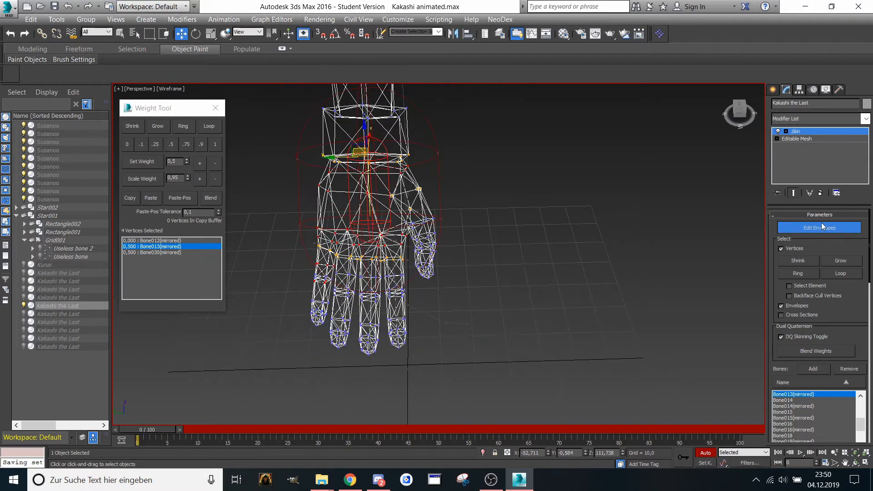
pyautogui.click(818, 227)
pyautogui.click(24, 305)
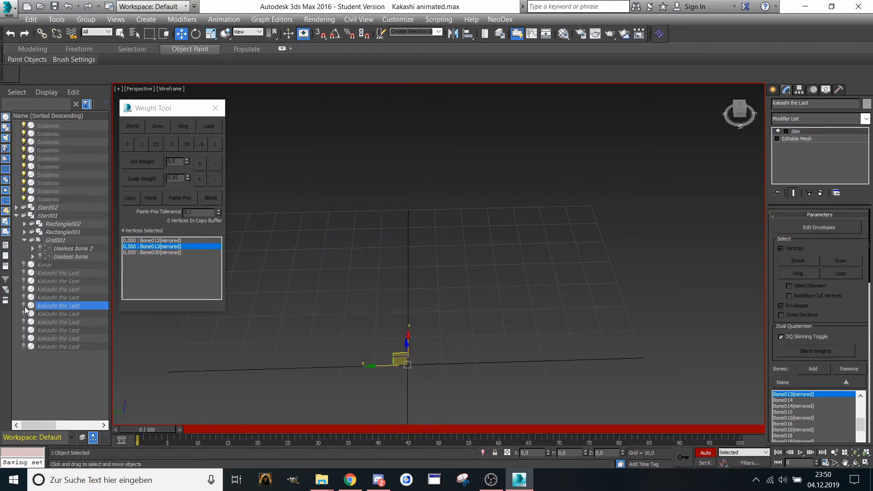
# - Unhide the next Kakashi mesh, the small band at the head, and select it
pyautogui.click(24, 314)
pyautogui.scroll(-4, 315, 250)
pyautogui.moveTo(326, 215); pyautogui.dragTo(335, 282, button='middle')
pyautogui.scroll(-3, 335, 203)
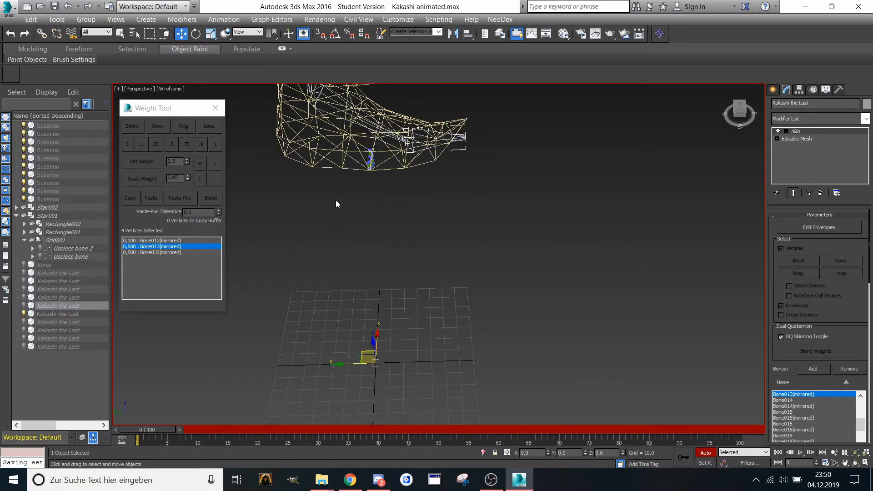
pyautogui.moveTo(331, 205); pyautogui.dragTo(328, 291, button='middle')
pyautogui.moveTo(307, 321); pyautogui.dragTo(389, 263, button='middle')
pyautogui.scroll(5, 390, 263)
pyautogui.click(732, 111)
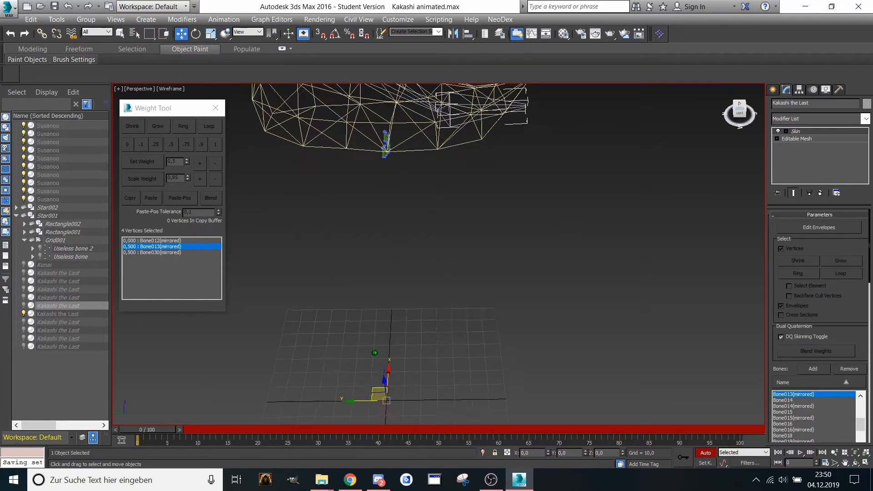
pyautogui.click(54, 316)
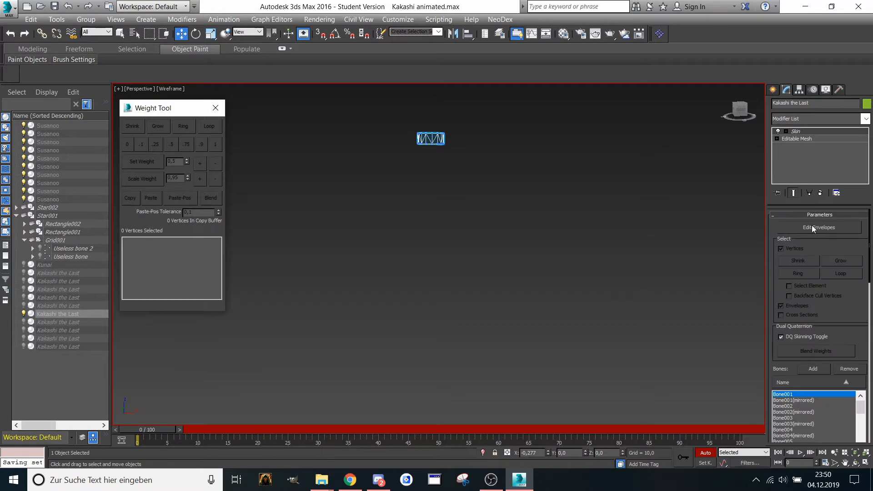
# - Weight all 52 vertices of the band mesh 1 to Bone009, finish envelope editing and hide that mesh
pyautogui.click(812, 227)
pyautogui.scroll(5, 406, 121)
pyautogui.moveTo(326, 132); pyautogui.dragTo(511, 201)
pyautogui.scroll(4, 288, 144)
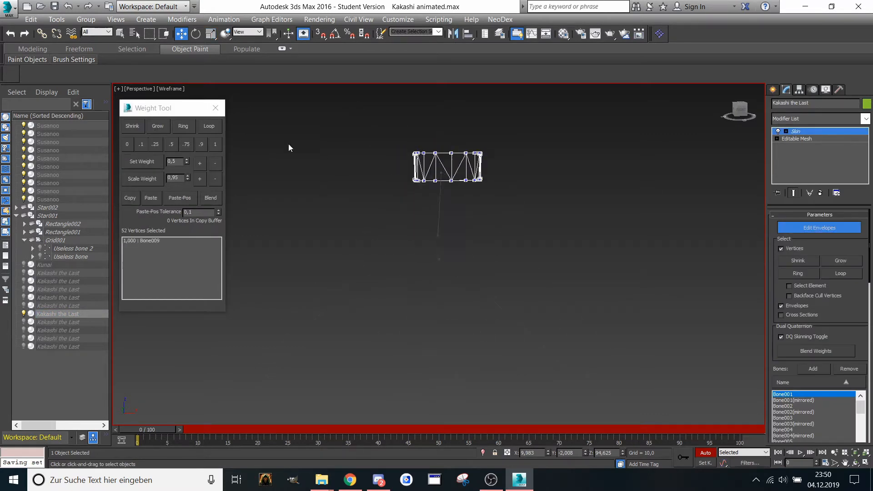
pyautogui.click(507, 243)
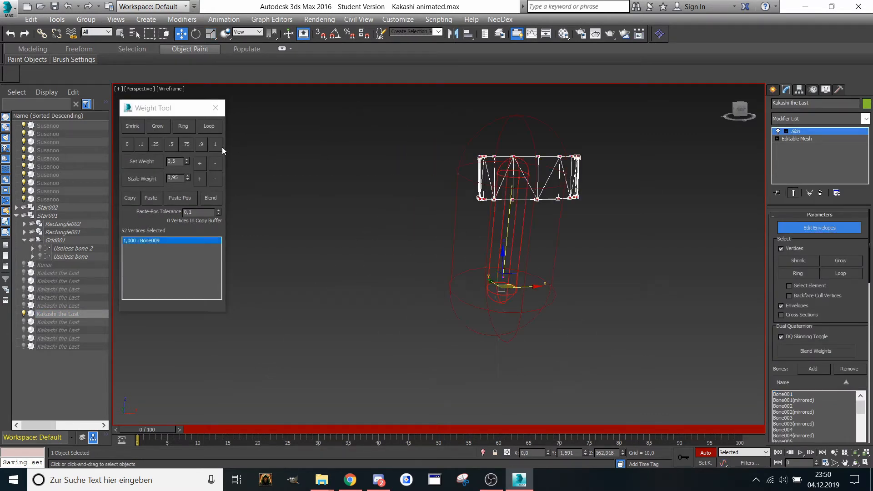
pyautogui.click(804, 228)
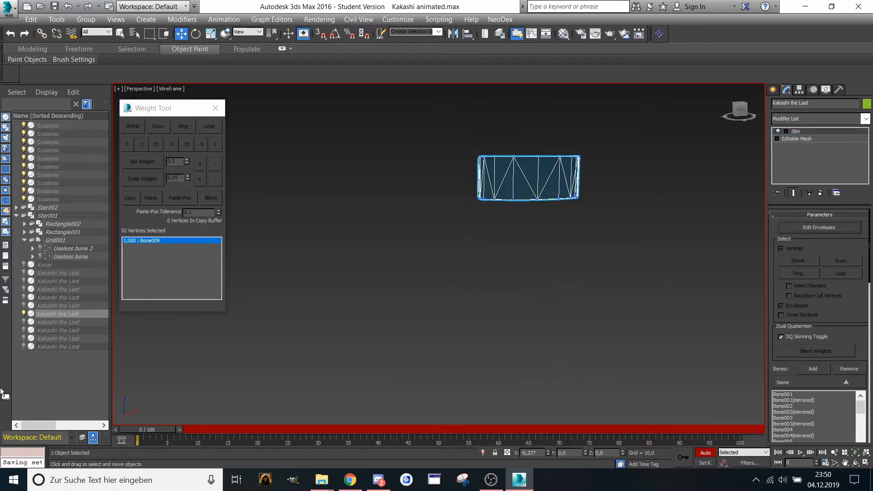
pyautogui.click(22, 314)
# - Unhide the spiky hair mesh and the jagged-edged mesh below it, and select both together
pyautogui.click(24, 322)
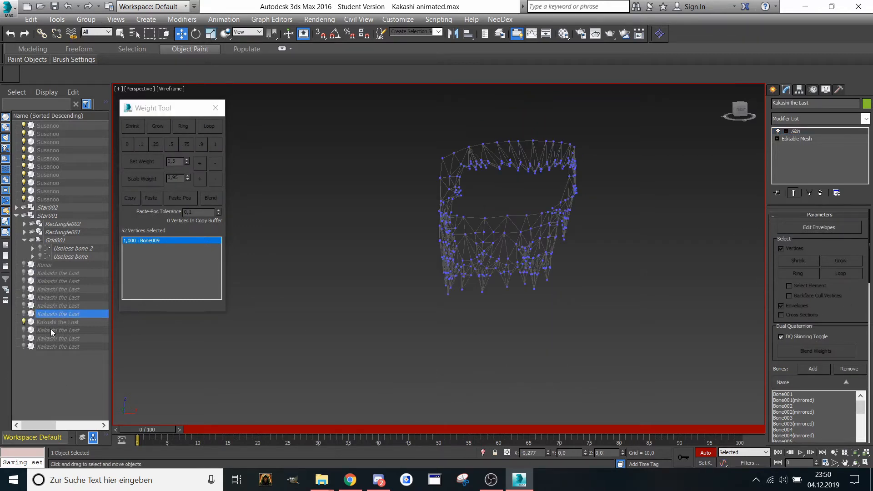
pyautogui.click(24, 331)
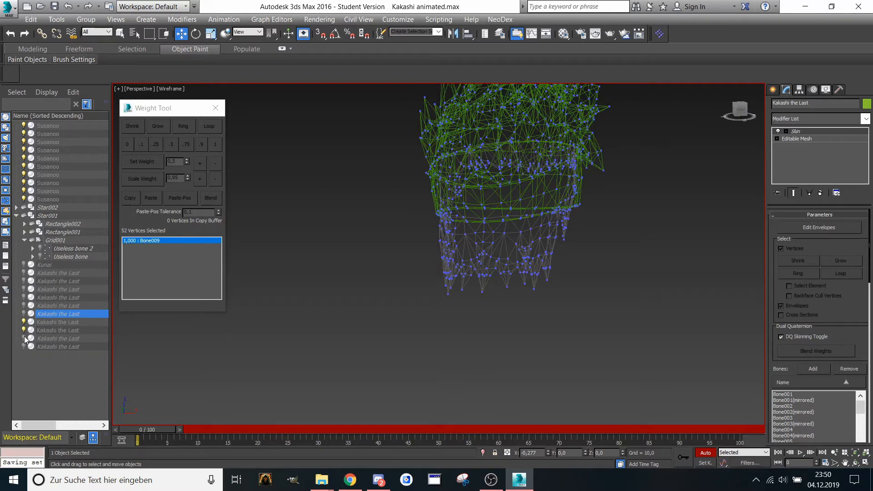
pyautogui.click(23, 337)
pyautogui.click(24, 337)
pyautogui.click(22, 346)
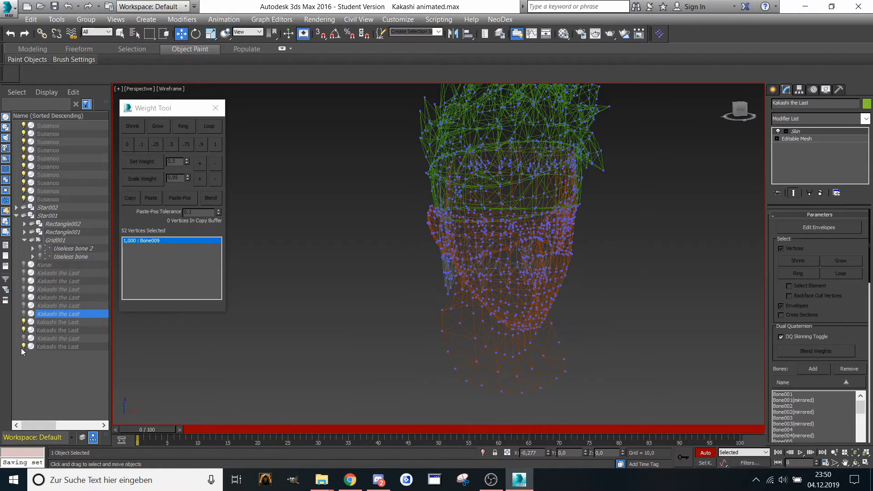
pyautogui.click(55, 329)
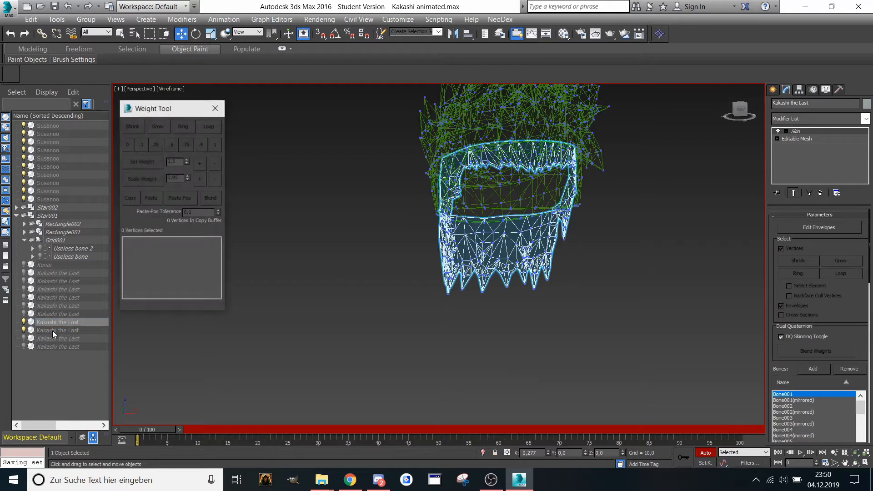
pyautogui.keyDown('ctrl'); pyautogui.click(53, 322); pyautogui.keyUp('ctrl')
# - Edit the skin envelopes of both selected meshes and weight all 975 vertices 1 to Bone009
pyautogui.click(810, 227)
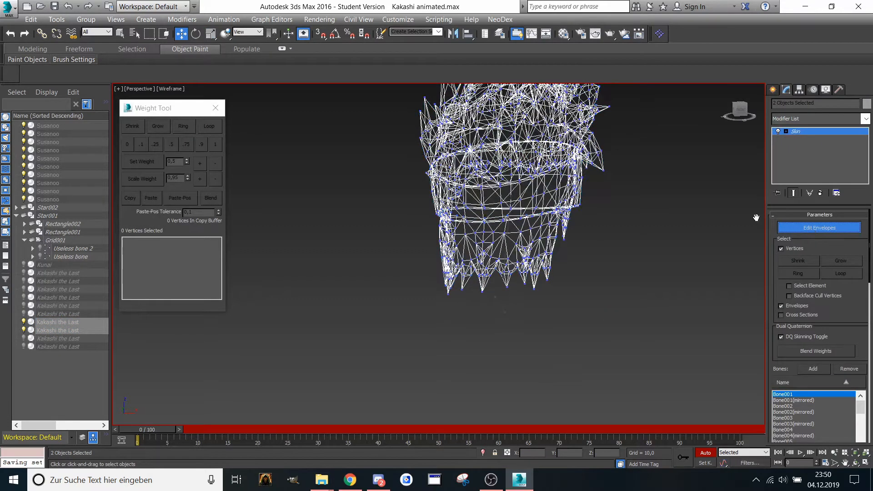
pyautogui.moveTo(443, 229); pyautogui.dragTo(433, 244, button='middle')
pyautogui.scroll(-1, 432, 244)
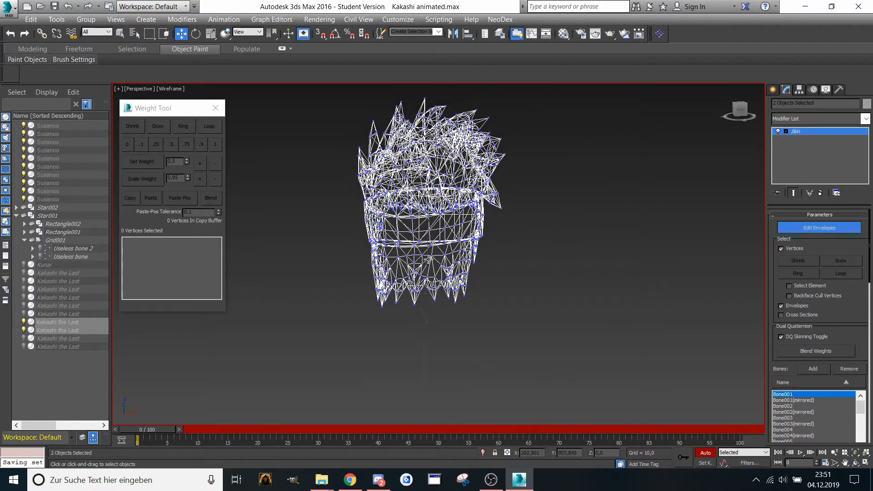
pyautogui.scroll(2, 427, 258)
pyautogui.scroll(-4, 425, 257)
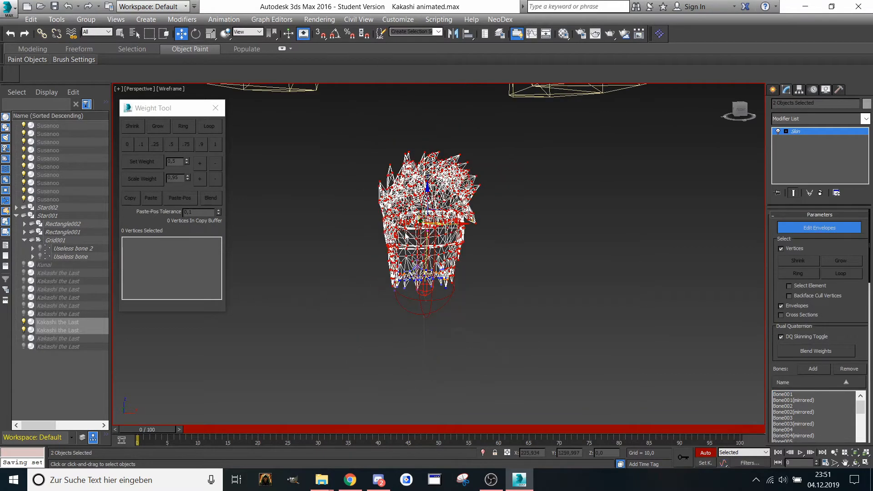
pyautogui.moveTo(358, 137); pyautogui.dragTo(513, 303)
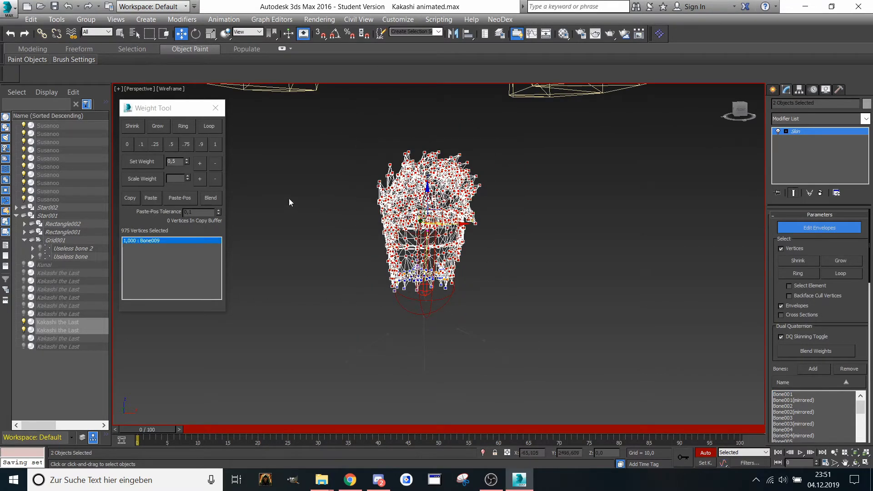
pyautogui.click(220, 148)
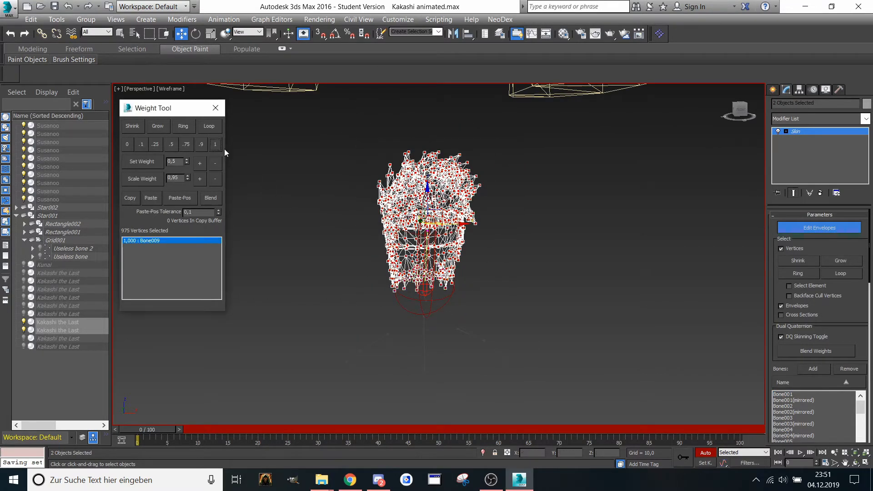
# - Stop editing the envelopes of the spiky hair and jagged-edged meshes and hide both
pyautogui.click(812, 229)
pyautogui.click(24, 323)
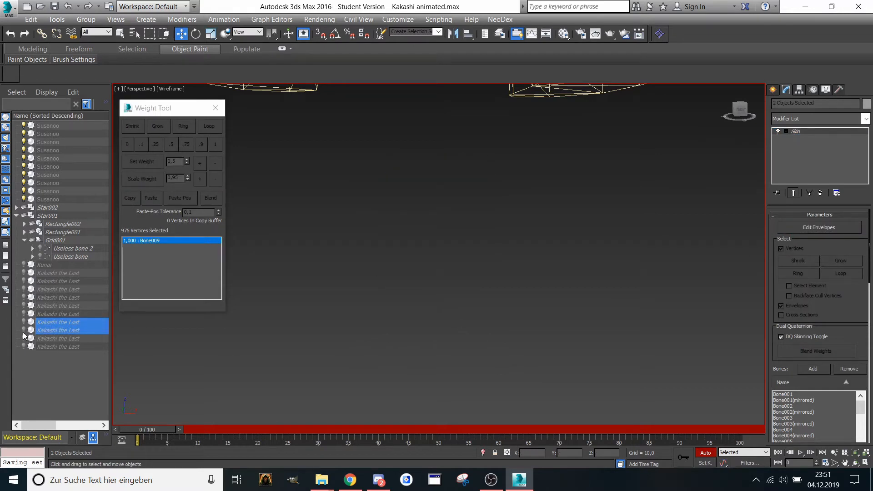
pyautogui.click(24, 332)
pyautogui.click(24, 333)
# - Unhide the last Kakashi mesh, the head with face and neck, and select it
pyautogui.click(45, 340)
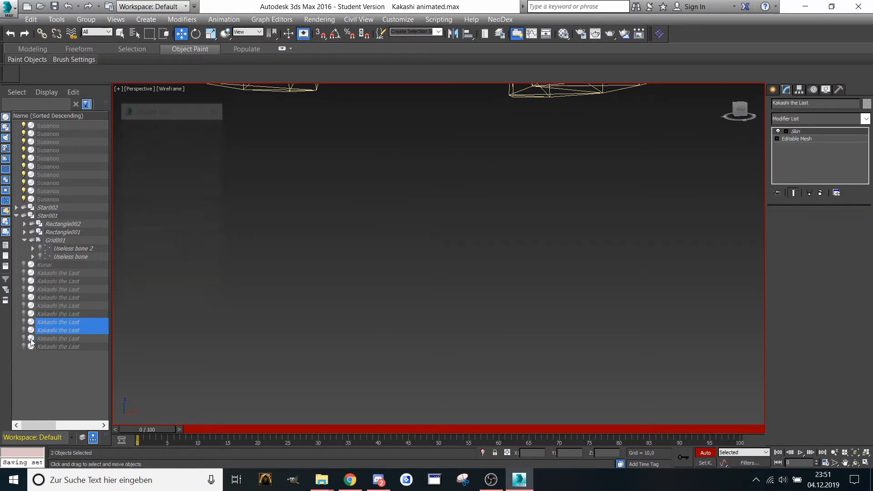
pyautogui.click(24, 339)
pyautogui.click(25, 339)
pyautogui.click(25, 346)
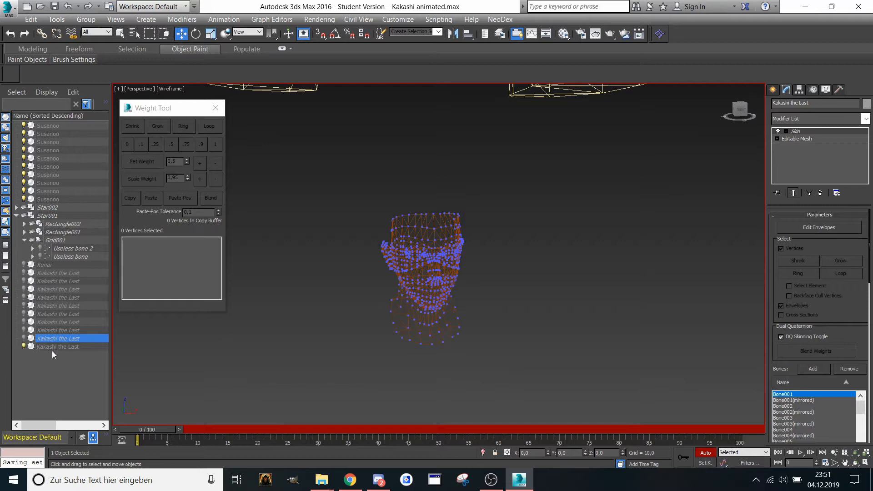
pyautogui.click(52, 347)
pyautogui.scroll(2, 521, 236)
pyautogui.scroll(2, 522, 214)
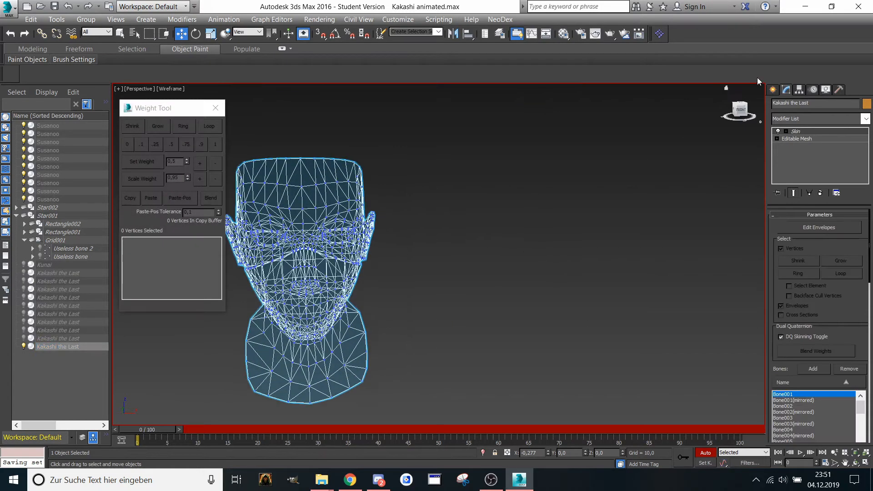
# - Start editing the head mesh's skin envelopes with the head seen from the side
pyautogui.moveTo(735, 105); pyautogui.dragTo(749, 107)
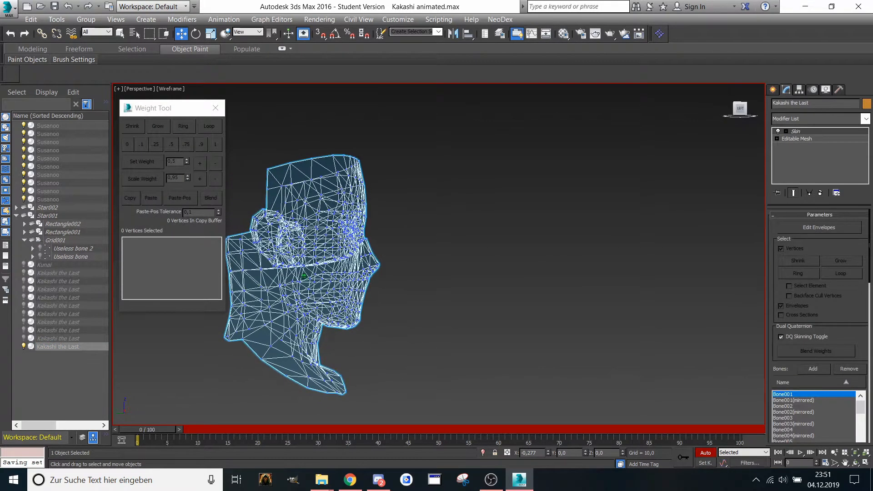
pyautogui.moveTo(413, 181); pyautogui.dragTo(457, 148, button='middle')
pyautogui.scroll(2, 351, 237)
pyautogui.moveTo(351, 237); pyautogui.dragTo(430, 200, button='middle')
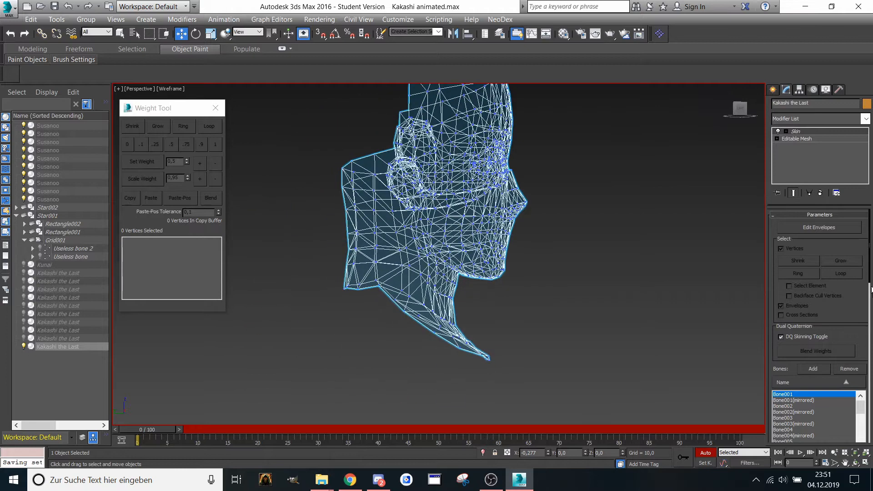
pyautogui.click(804, 227)
pyautogui.moveTo(612, 187); pyautogui.dragTo(620, 206, button='middle')
pyautogui.scroll(2, 619, 206)
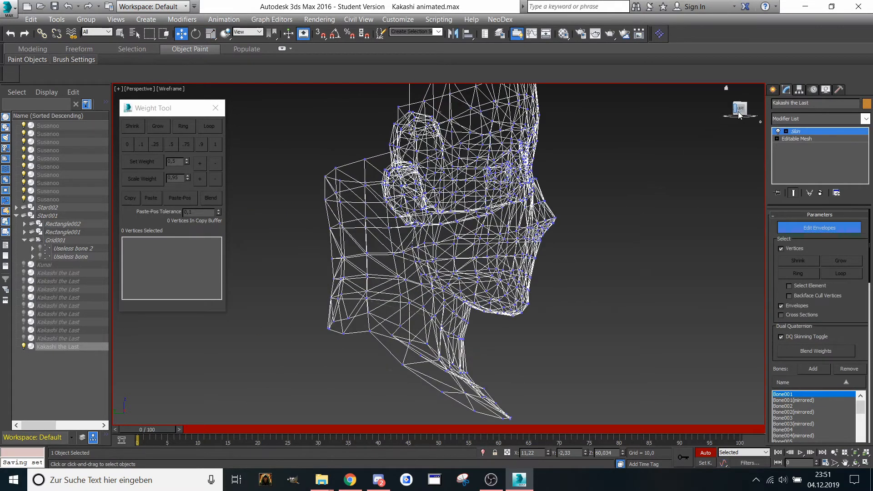
pyautogui.moveTo(738, 113); pyautogui.dragTo(741, 112)
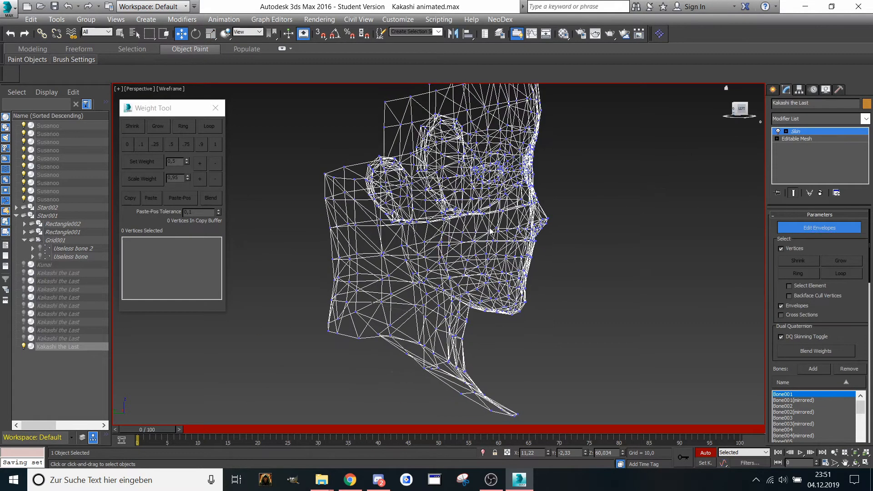
# - Weight the head mesh's 638 vertices from the crown down to the chin and nape 1 to Bone009
pyautogui.click(419, 208)
pyautogui.scroll(-2, 419, 208)
pyautogui.moveTo(419, 208); pyautogui.dragTo(346, 241, button='middle')
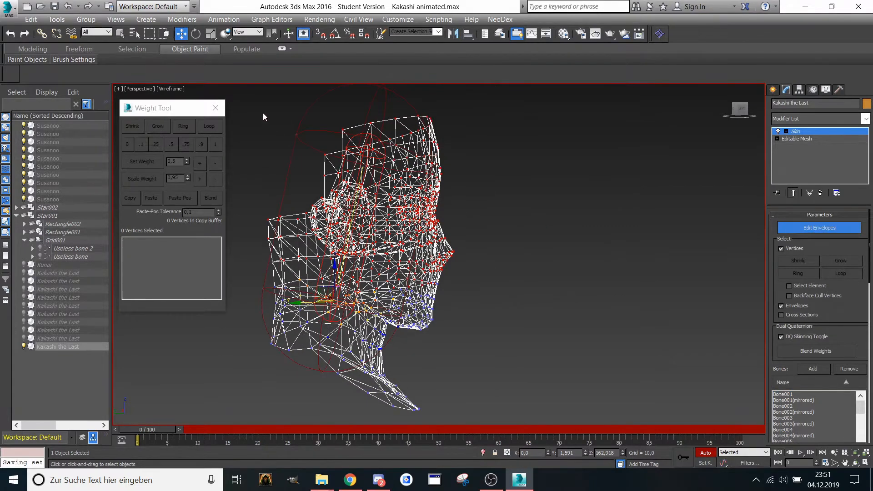
pyautogui.moveTo(481, 272); pyautogui.dragTo(505, 299)
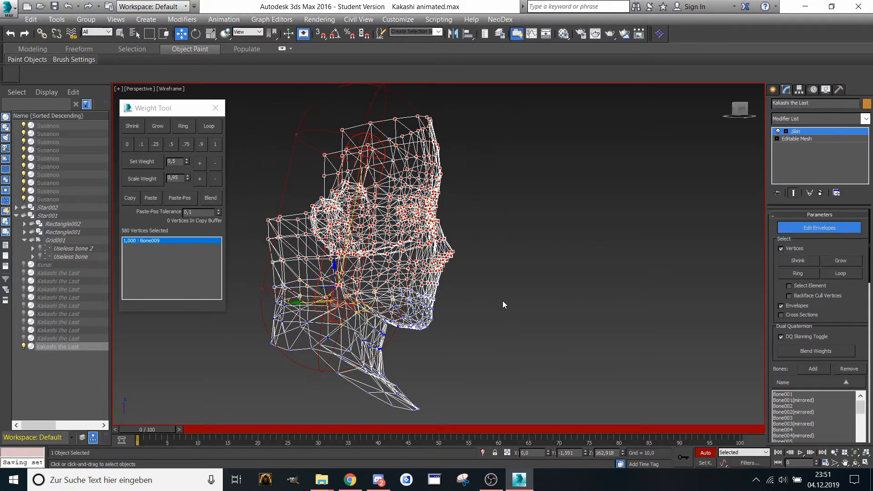
pyautogui.scroll(3, 482, 295)
pyautogui.moveTo(464, 292); pyautogui.dragTo(467, 261, button='middle')
pyautogui.moveTo(465, 206); pyautogui.dragTo(422, 259)
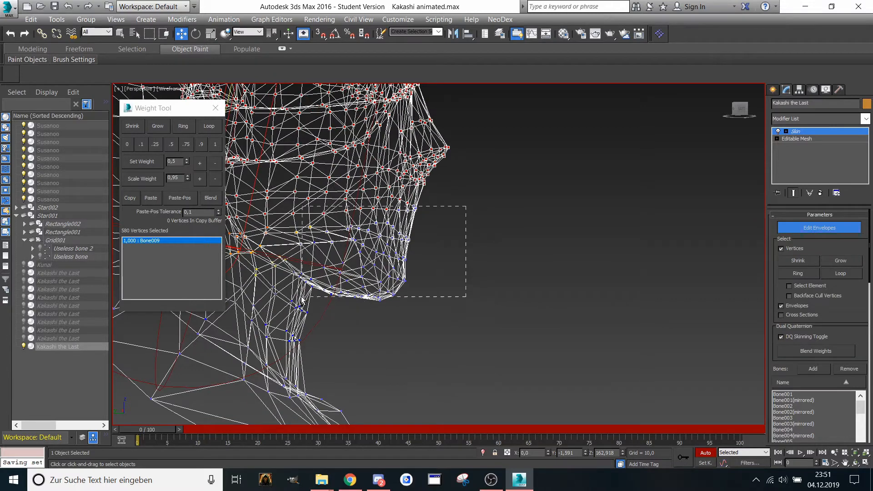
pyautogui.keyDown('ctrl'); pyautogui.moveTo(301, 296); pyautogui.dragTo(301, 296); pyautogui.keyUp('ctrl')
pyautogui.keyDown('ctrl'); pyautogui.moveTo(459, 239); pyautogui.dragTo(341, 299); pyautogui.keyUp('ctrl')
pyautogui.scroll(-3, 341, 299)
pyautogui.moveTo(345, 290); pyautogui.dragTo(424, 286, button='middle')
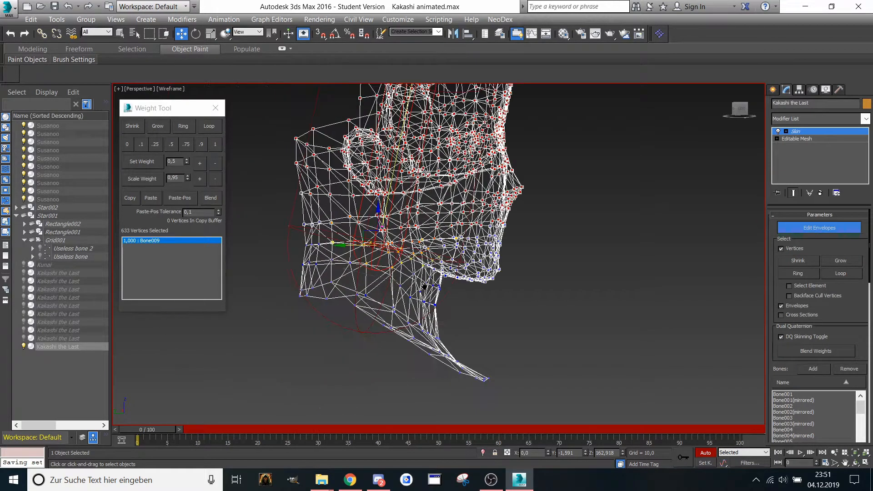
pyautogui.scroll(2, 403, 269)
pyautogui.keyDown('alt'); pyautogui.moveTo(389, 260); pyautogui.dragTo(396, 263, button='middle'); pyautogui.keyUp('alt')
pyautogui.scroll(2, 314, 204)
pyautogui.moveTo(282, 189); pyautogui.dragTo(322, 209, button='middle')
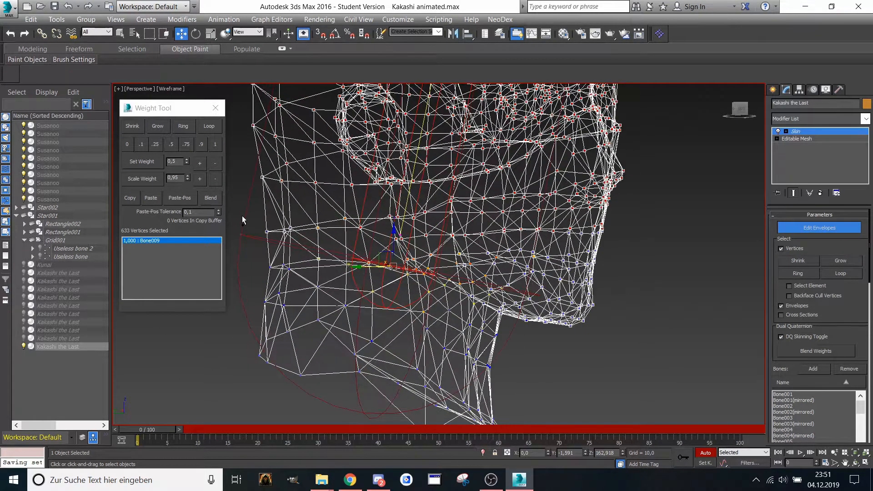
pyautogui.keyDown('ctrl'); pyautogui.moveTo(254, 218); pyautogui.dragTo(362, 291); pyautogui.keyUp('ctrl')
pyautogui.scroll(-3, 346, 278)
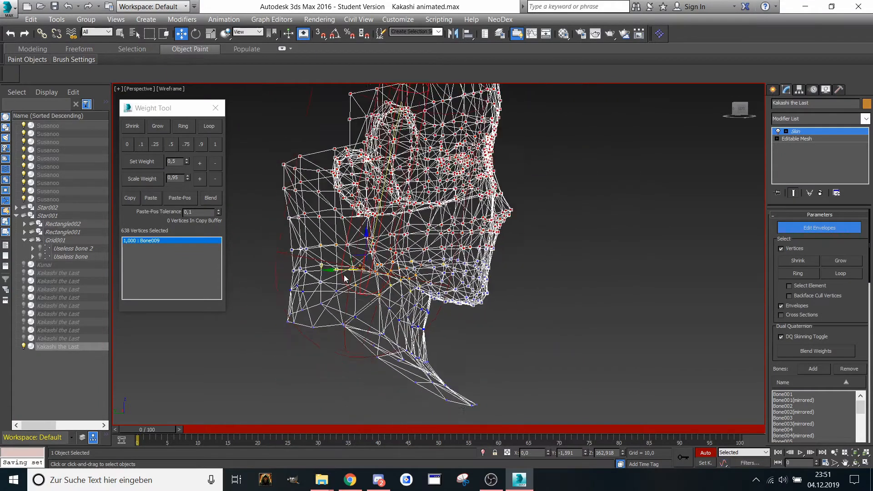
pyautogui.scroll(-1, 344, 274)
pyautogui.moveTo(344, 274); pyautogui.dragTo(333, 274, button='middle')
pyautogui.click(215, 144)
pyautogui.moveTo(511, 169); pyautogui.dragTo(522, 183, button='middle')
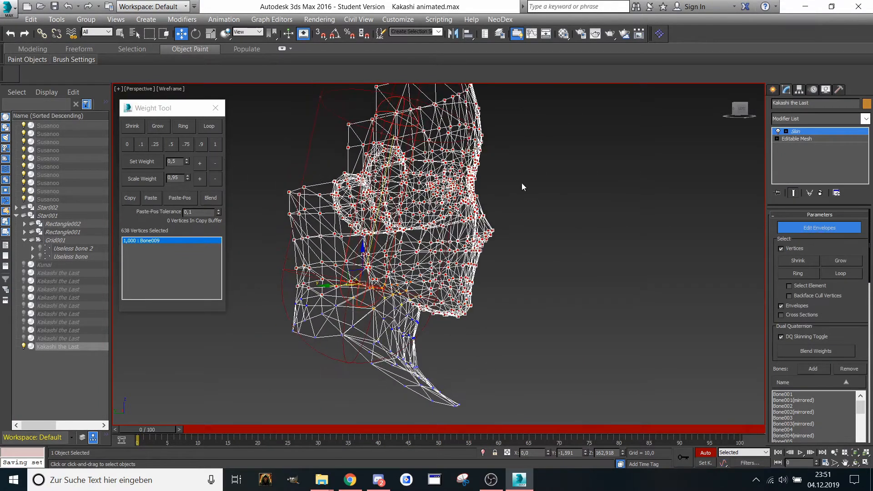
# - Select the ring of 18 vertices where the skull meets the neck, from nape to throat, and weight them 0.5 to Bone008
pyautogui.keyDown('alt'); pyautogui.moveTo(655, 177); pyautogui.dragTo(435, 290, button='middle'); pyautogui.keyUp('alt')
pyautogui.scroll(5, 427, 236)
pyautogui.scroll(1, 457, 264)
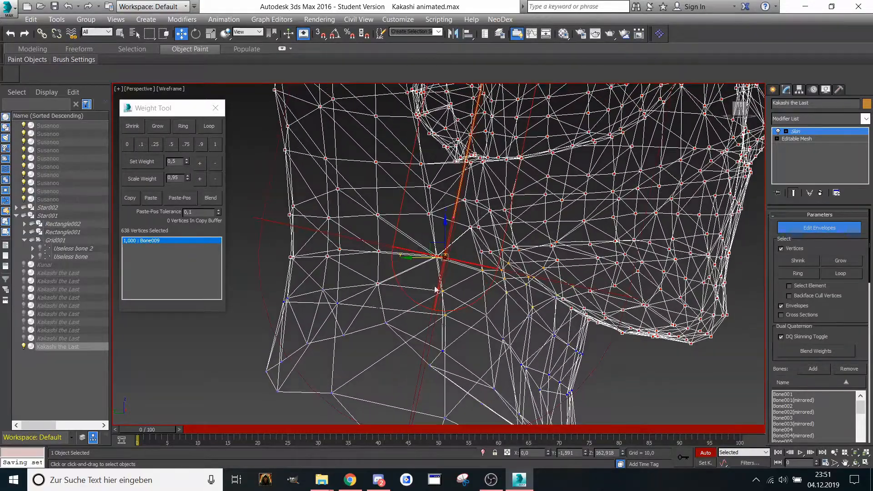
pyautogui.moveTo(273, 238); pyautogui.dragTo(340, 274)
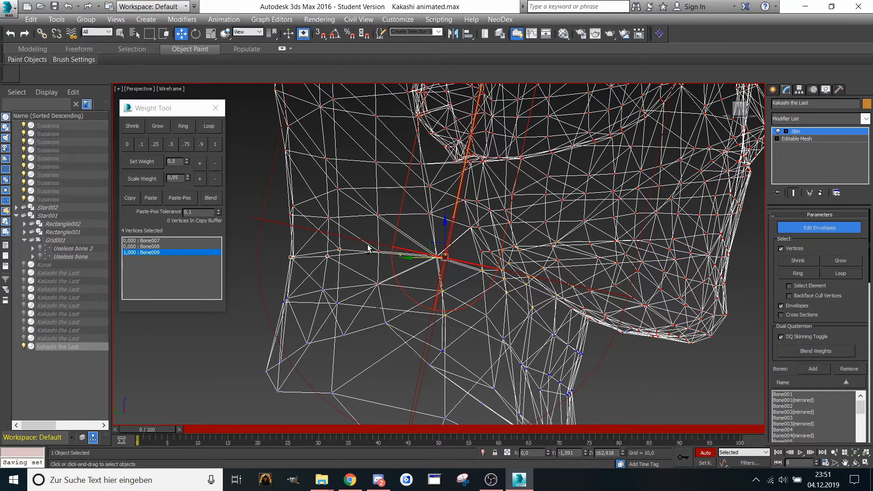
pyautogui.keyDown('ctrl'); pyautogui.moveTo(458, 277); pyautogui.dragTo(460, 278); pyautogui.keyUp('ctrl')
pyautogui.scroll(3, 458, 277)
pyautogui.moveTo(454, 275); pyautogui.dragTo(418, 261, button='middle')
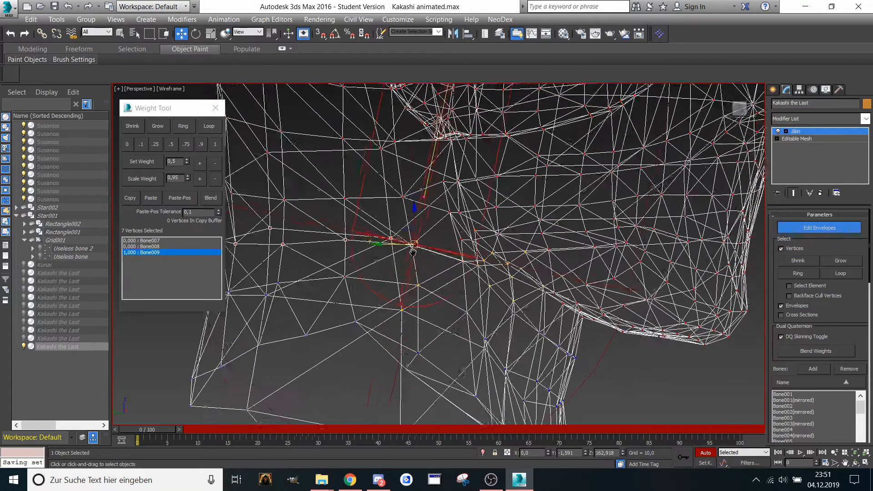
pyautogui.moveTo(521, 292); pyautogui.dragTo(490, 290, button='middle')
pyautogui.keyDown('ctrl'); pyautogui.moveTo(429, 254); pyautogui.dragTo(447, 266); pyautogui.keyUp('ctrl')
pyautogui.moveTo(446, 266); pyautogui.dragTo(436, 261, button='middle')
pyautogui.keyDown('ctrl'); pyautogui.moveTo(457, 275); pyautogui.dragTo(487, 307); pyautogui.keyUp('ctrl')
pyautogui.moveTo(487, 307); pyautogui.dragTo(455, 273, button='middle')
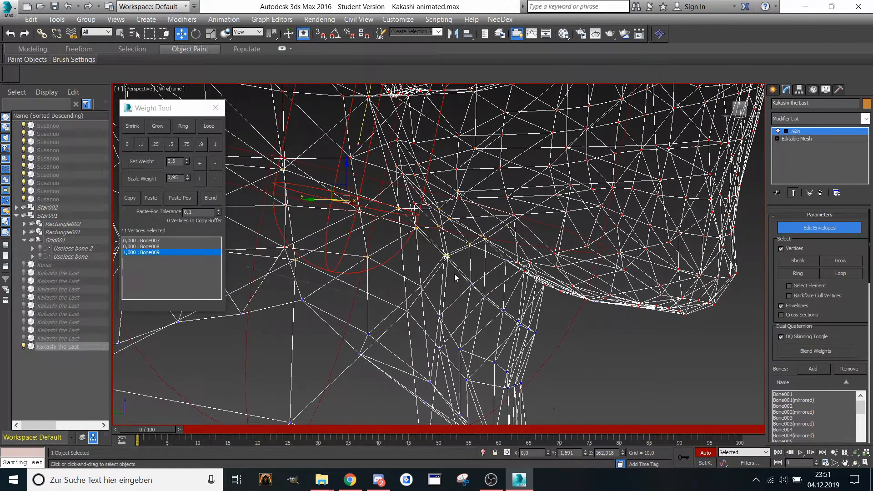
pyautogui.keyDown('ctrl'); pyautogui.moveTo(490, 305); pyautogui.dragTo(490, 307); pyautogui.keyUp('ctrl')
pyautogui.moveTo(490, 306); pyautogui.dragTo(476, 282, button='middle')
pyautogui.keyDown('ctrl'); pyautogui.moveTo(476, 281); pyautogui.dragTo(522, 317); pyautogui.keyUp('ctrl')
pyautogui.scroll(-1, 523, 317)
pyautogui.keyDown('alt'); pyautogui.moveTo(522, 321); pyautogui.dragTo(518, 318, button='middle'); pyautogui.keyUp('alt')
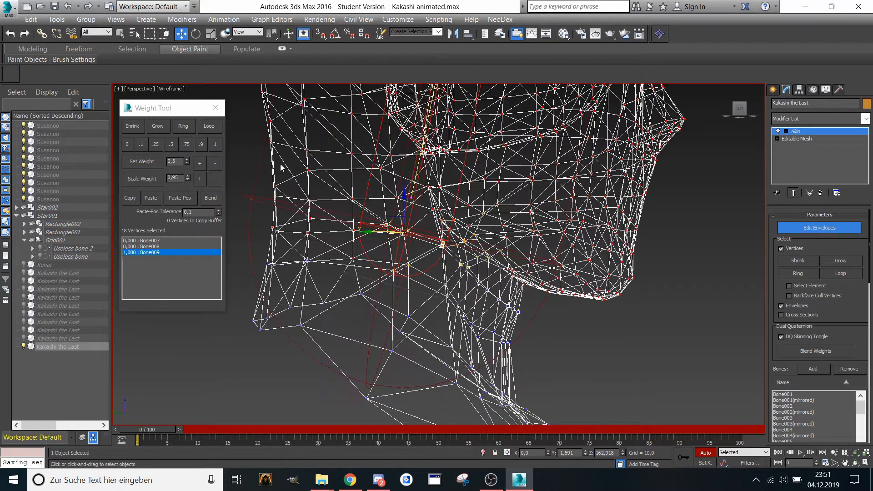
pyautogui.scroll(2, 323, 190)
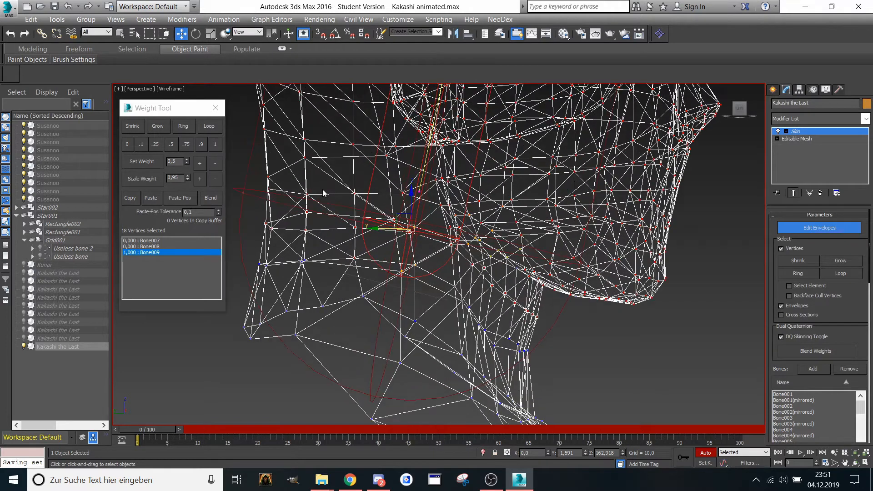
pyautogui.click(150, 246)
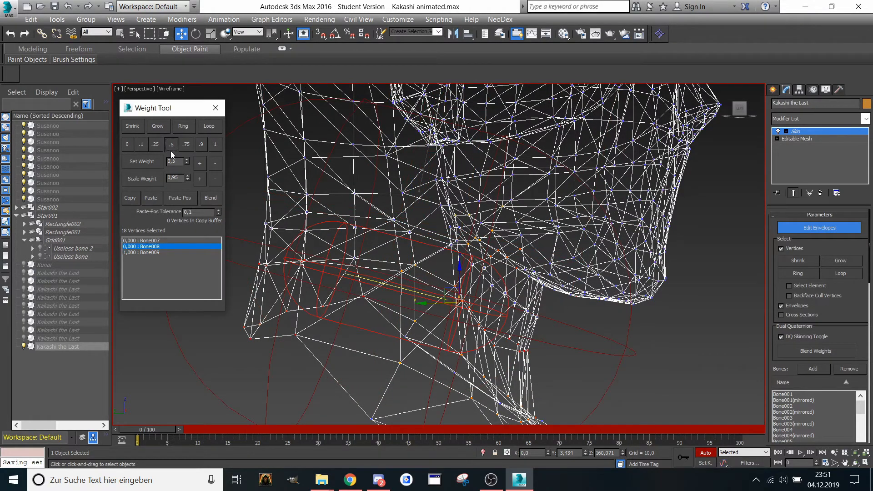
pyautogui.click(171, 151)
# - Select the next ring of 18 vertices down around the middle of the neck and weight them 1 to Bone008
pyautogui.moveTo(367, 268); pyautogui.dragTo(410, 262, button='middle')
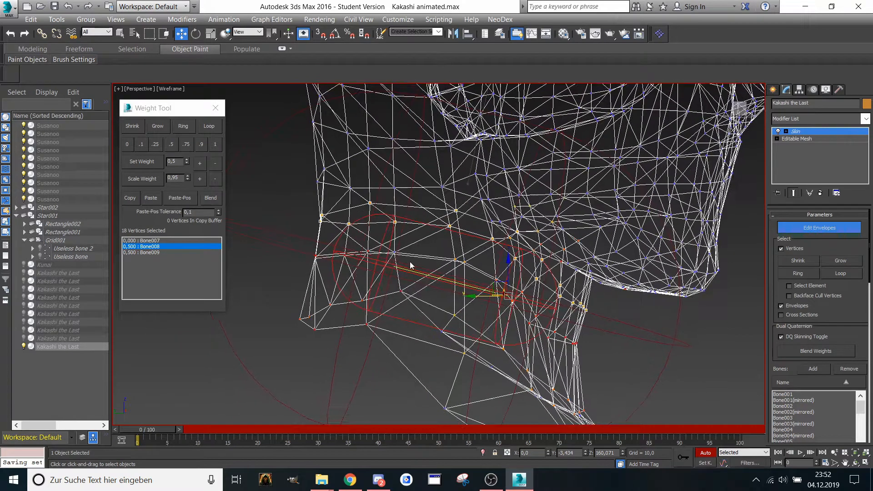
pyautogui.moveTo(359, 271); pyautogui.dragTo(364, 272)
pyautogui.moveTo(473, 278); pyautogui.dragTo(405, 252, button='middle')
pyautogui.scroll(2, 427, 256)
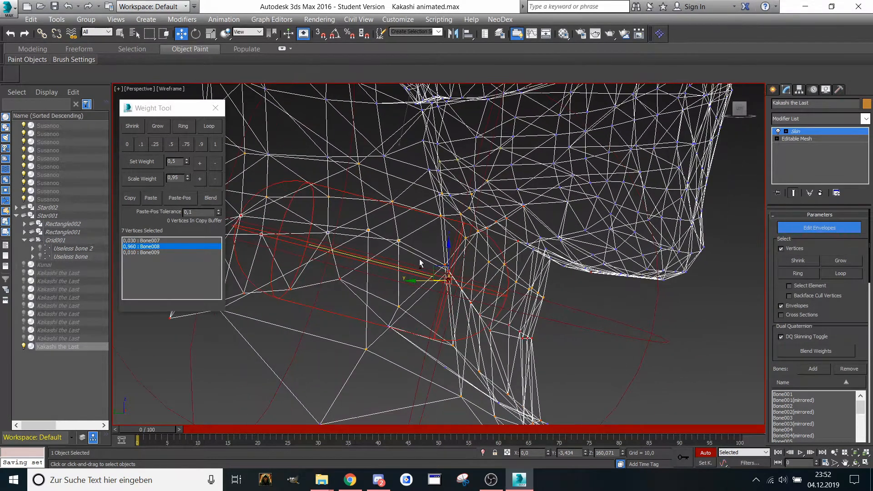
pyautogui.keyDown('ctrl'); pyautogui.moveTo(437, 260); pyautogui.dragTo(451, 270); pyautogui.keyUp('ctrl')
pyautogui.moveTo(456, 284); pyautogui.dragTo(440, 269, button='middle')
pyautogui.keyDown('ctrl'); pyautogui.moveTo(435, 275); pyautogui.dragTo(471, 312); pyautogui.keyUp('ctrl')
pyautogui.moveTo(435, 282); pyautogui.dragTo(420, 269, button='middle')
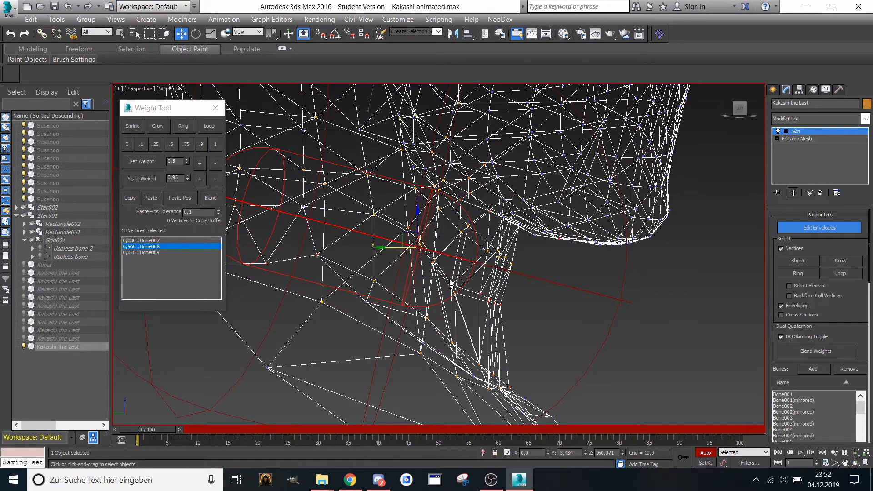
pyautogui.keyDown('ctrl'); pyautogui.moveTo(449, 280); pyautogui.dragTo(513, 320); pyautogui.keyUp('ctrl')
pyautogui.click(215, 144)
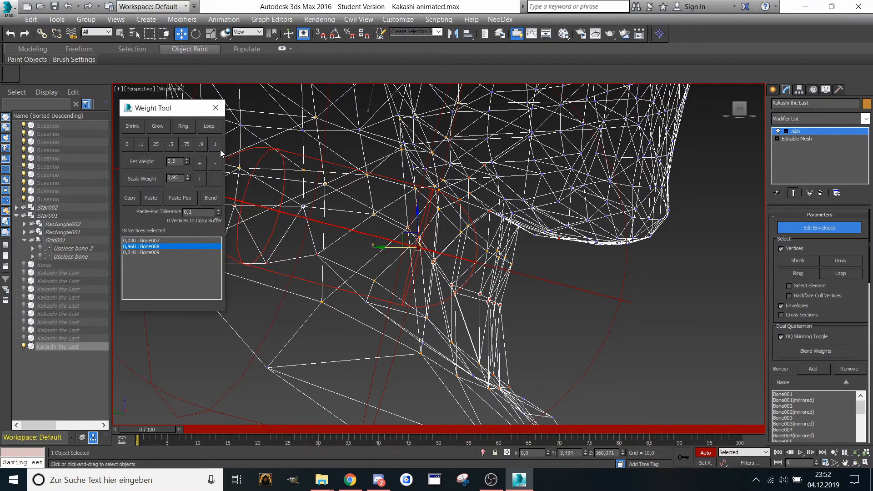
# - Select the remaining 36 vertices at the neck base, down to the chest tip, and weight them 1 to Bone007
pyautogui.moveTo(346, 198); pyautogui.dragTo(416, 229, button='middle')
pyautogui.scroll(-1, 428, 234)
pyautogui.scroll(-2, 413, 244)
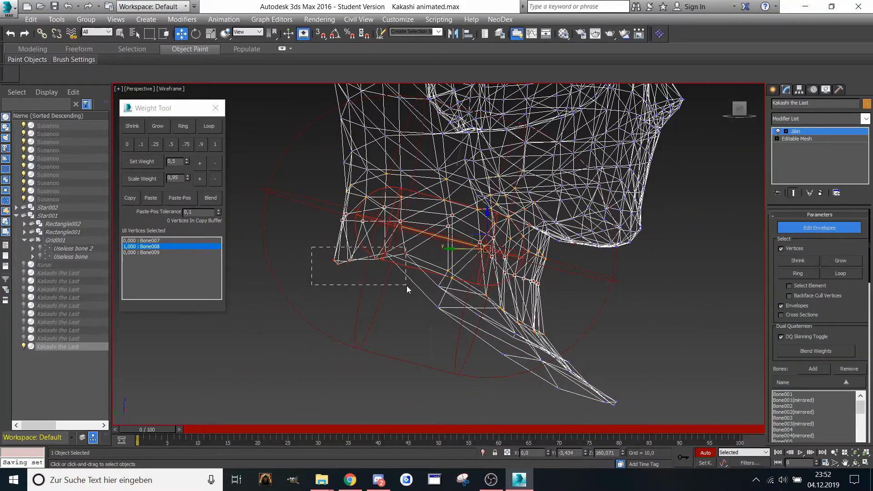
pyautogui.moveTo(407, 285); pyautogui.dragTo(415, 285)
pyautogui.keyDown('ctrl'); pyautogui.moveTo(452, 318); pyautogui.dragTo(451, 323); pyautogui.keyUp('ctrl')
pyautogui.moveTo(451, 323); pyautogui.dragTo(429, 300, button='middle')
pyautogui.moveTo(419, 265); pyautogui.dragTo(460, 311)
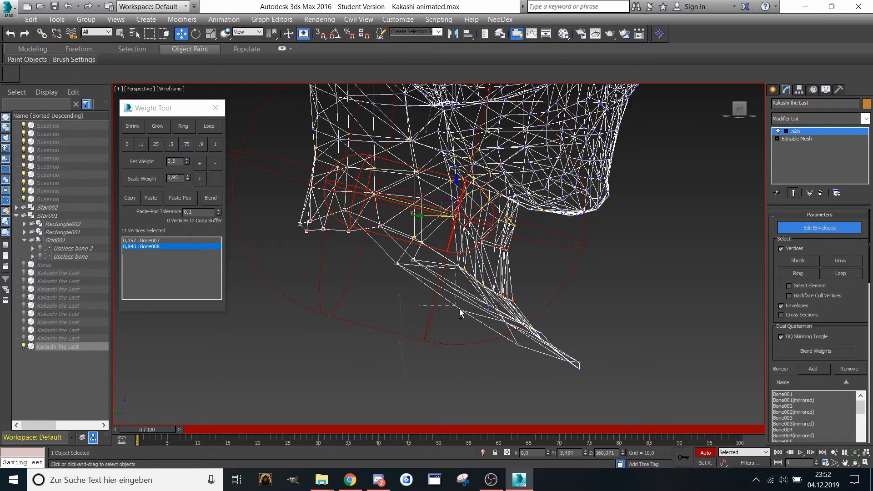
pyautogui.moveTo(443, 259); pyautogui.dragTo(497, 333)
pyautogui.moveTo(476, 283); pyautogui.dragTo(516, 326)
pyautogui.keyDown('alt'); pyautogui.moveTo(586, 358); pyautogui.dragTo(566, 306, button='middle'); pyautogui.keyUp('alt')
pyautogui.keyDown('alt'); pyautogui.moveTo(605, 359); pyautogui.dragTo(468, 287, button='middle'); pyautogui.keyUp('alt')
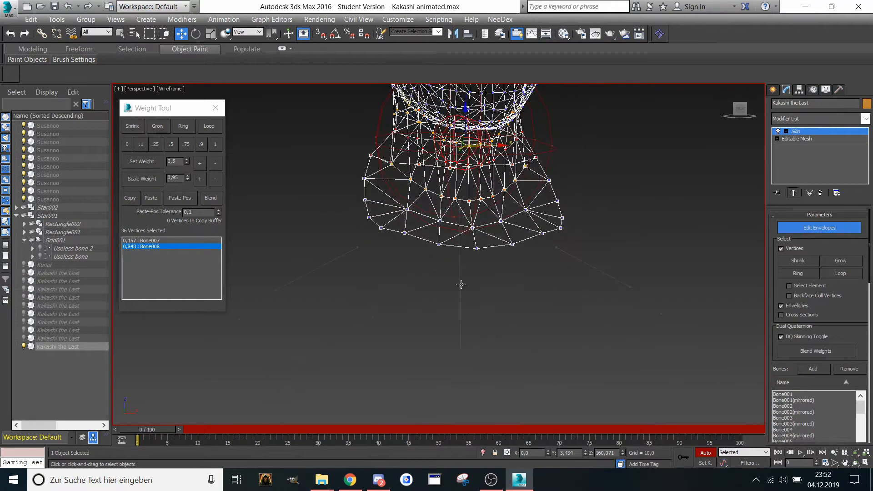
pyautogui.click(461, 284)
pyautogui.click(215, 144)
# - Weight the five outer neck-base vertices on the mirrored shoulder side 0.5 to Bone010(mirrored)
pyautogui.scroll(3, 336, 165)
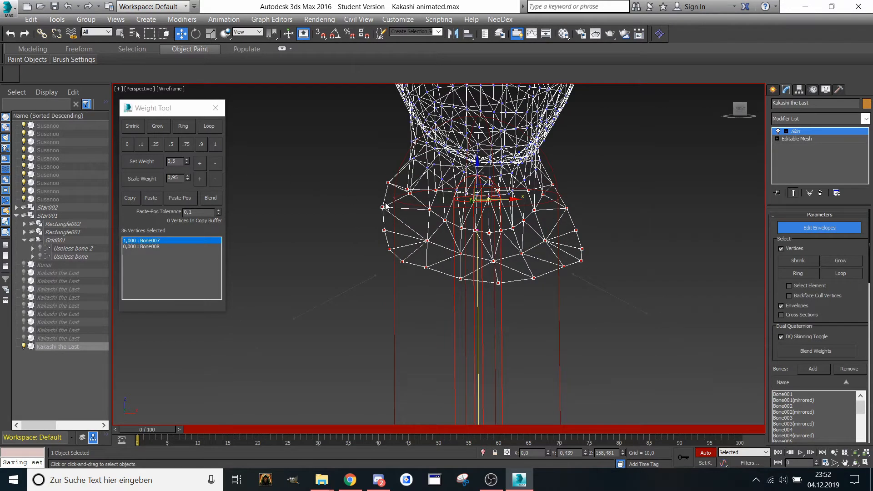
pyautogui.moveTo(336, 166); pyautogui.dragTo(391, 268)
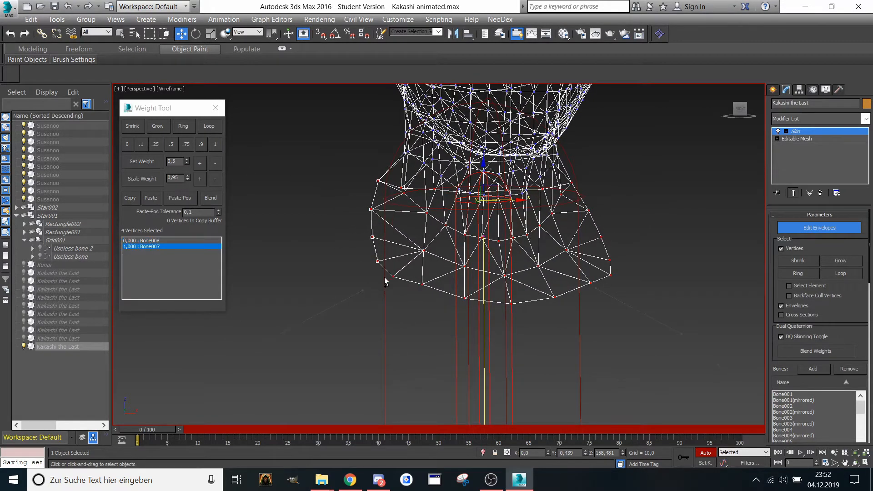
pyautogui.click(312, 319)
pyautogui.click(176, 149)
# - Weight the five matching outer neck-base vertices on the opposite shoulder side 0.5 to Bone010
pyautogui.moveTo(559, 237); pyautogui.dragTo(422, 163, button='middle')
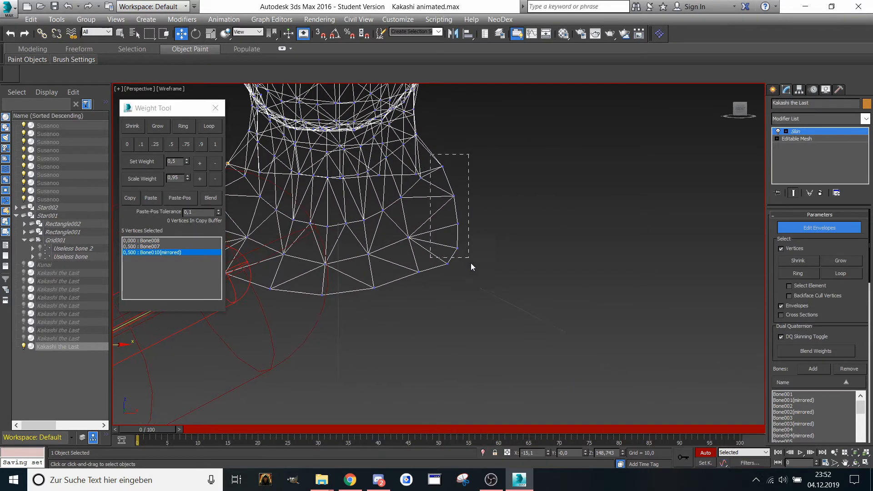
pyautogui.moveTo(471, 264); pyautogui.dragTo(481, 282)
pyautogui.moveTo(481, 281); pyautogui.dragTo(484, 287, button='middle')
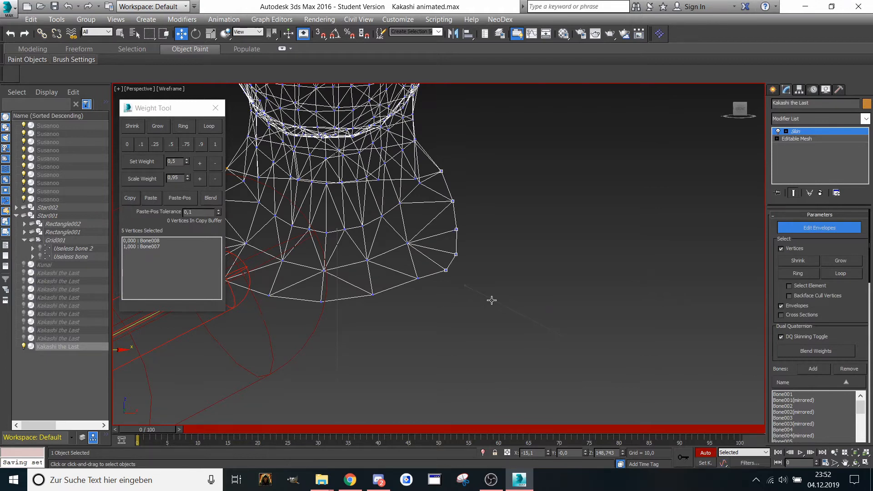
pyautogui.click(491, 300)
pyautogui.click(175, 144)
# - Examine the weighting of the neck base from the side with the Bone007 envelope active
pyautogui.scroll(-1, 433, 179)
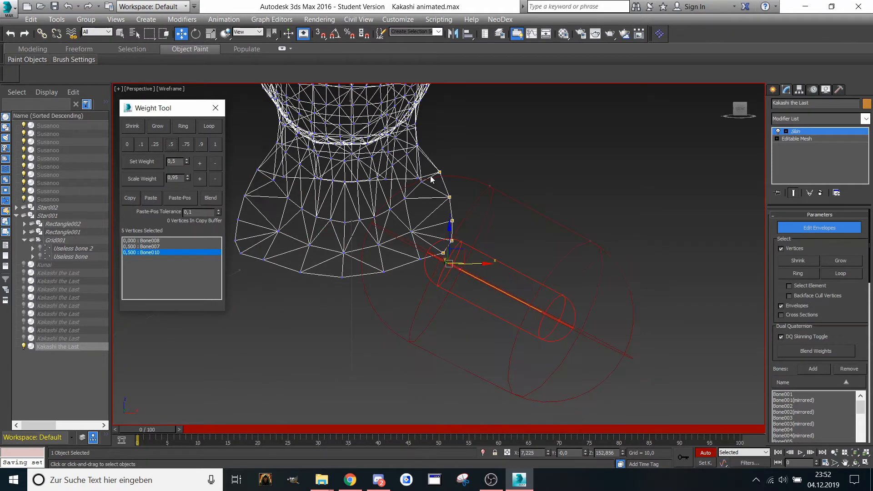
pyautogui.moveTo(432, 179); pyautogui.dragTo(436, 184, button='middle')
pyautogui.moveTo(501, 122); pyautogui.dragTo(513, 161, button='middle')
pyautogui.moveTo(733, 111); pyautogui.dragTo(784, 111)
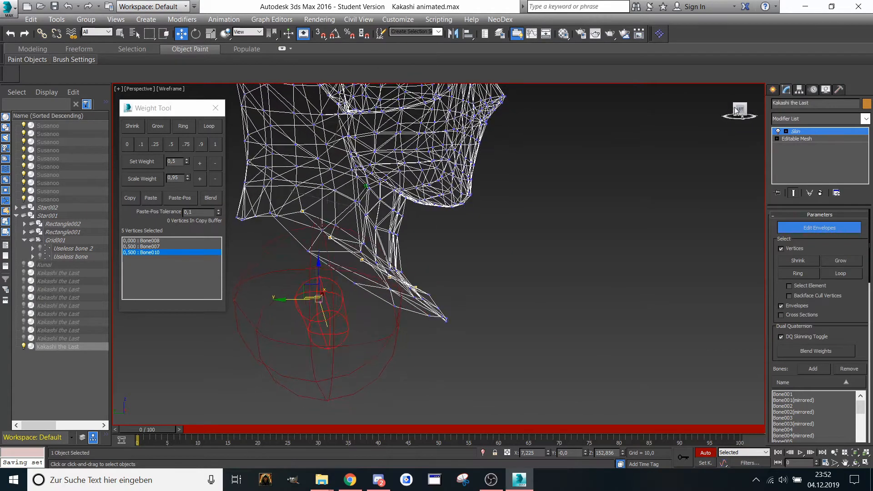
pyautogui.moveTo(298, 187); pyautogui.dragTo(334, 189, button='middle')
pyautogui.scroll(2, 335, 188)
pyautogui.scroll(2, 359, 203)
pyautogui.scroll(-5, 359, 204)
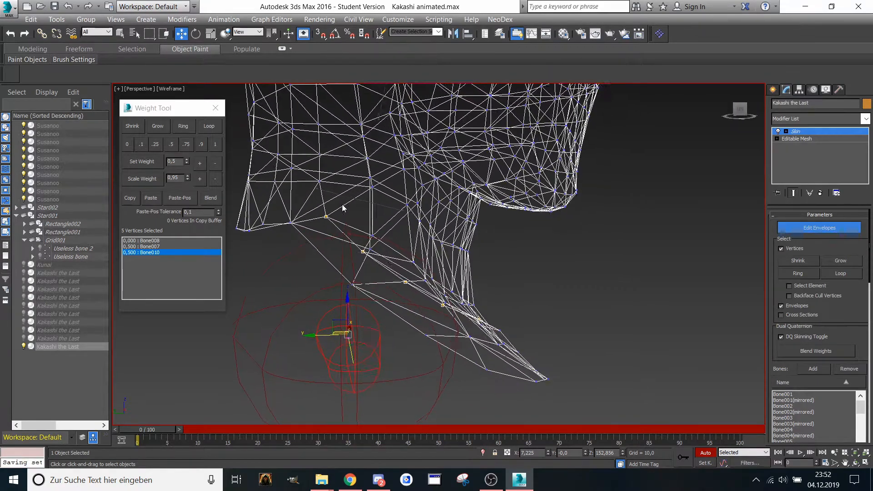
pyautogui.keyDown('alt'); pyautogui.moveTo(357, 220); pyautogui.dragTo(371, 276, button='middle'); pyautogui.keyUp('alt')
pyautogui.click(355, 316)
pyautogui.moveTo(355, 316); pyautogui.dragTo(366, 340, button='middle')
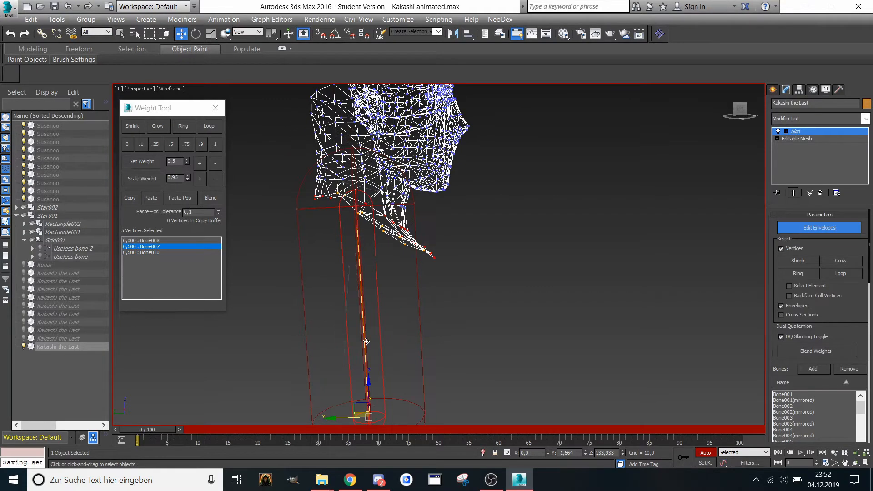
pyautogui.scroll(5, 350, 167)
pyautogui.moveTo(336, 183)
pyautogui.mouseDown(button='middle')
pyautogui.moveTo(345, 205)
pyautogui.moveTo(335, 176)
pyautogui.mouseUp(button='middle')
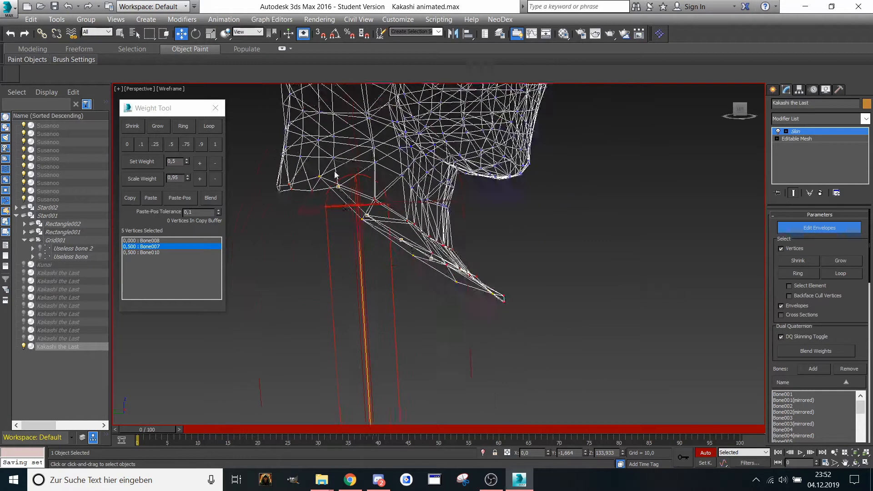
pyautogui.scroll(-5, 336, 175)
pyautogui.moveTo(739, 114)
pyautogui.mouseDown()
pyautogui.moveTo(738, 129)
pyautogui.moveTo(734, 122)
pyautogui.mouseUp()
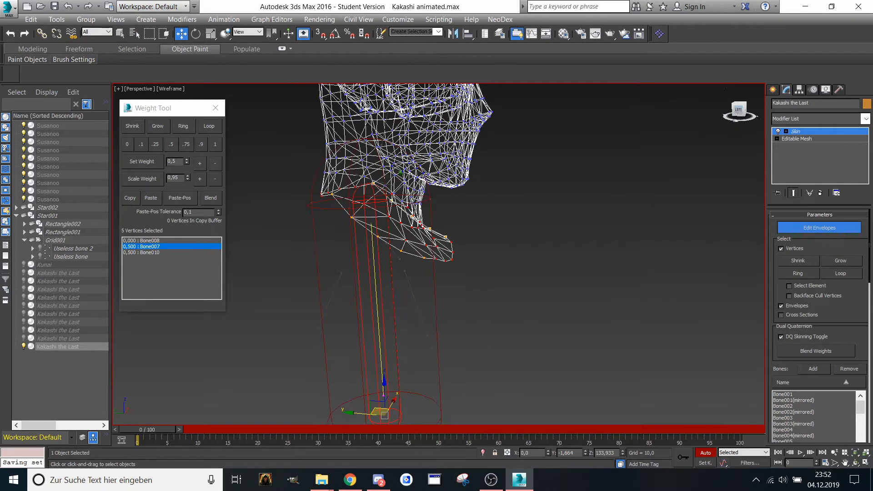
pyautogui.click(739, 111)
pyautogui.moveTo(364, 140); pyautogui.dragTo(365, 168, button='middle')
pyautogui.scroll(3, 364, 199)
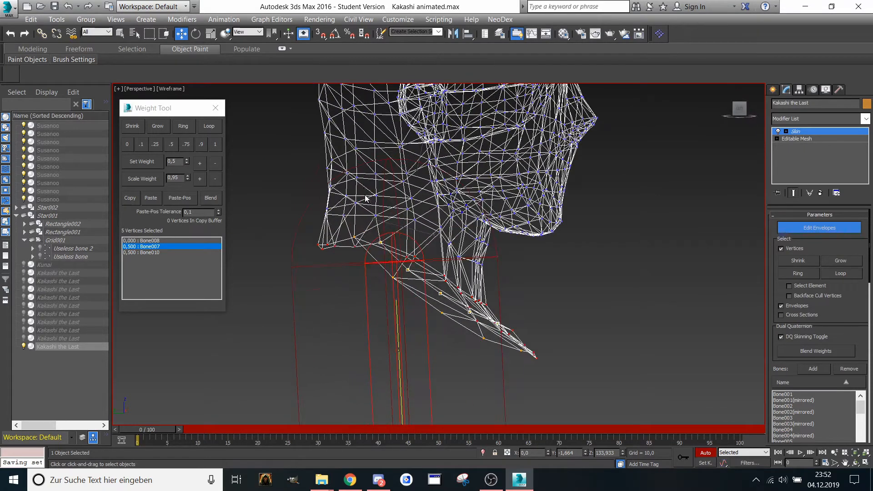
pyautogui.moveTo(365, 199); pyautogui.dragTo(369, 238, button='middle')
pyautogui.scroll(3, 369, 237)
pyautogui.scroll(1, 368, 235)
pyautogui.moveTo(290, 234); pyautogui.dragTo(356, 259)
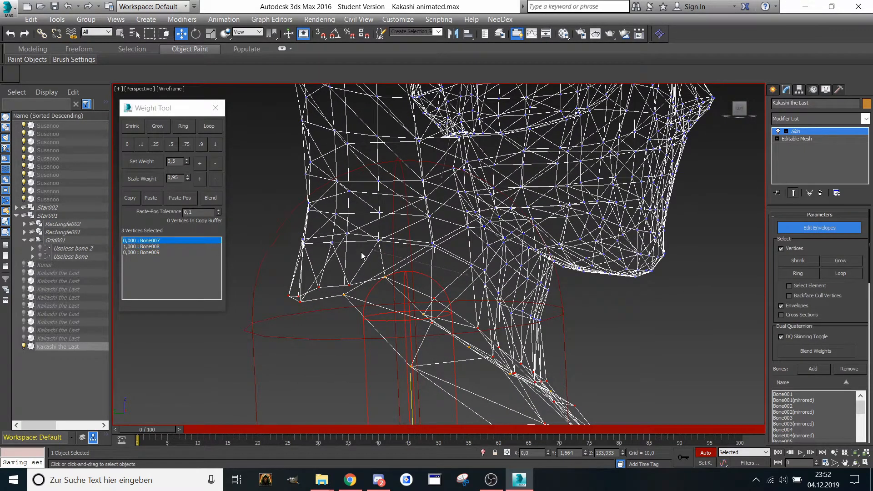
pyautogui.moveTo(359, 252); pyautogui.dragTo(340, 270, button='middle')
pyautogui.keyDown('ctrl'); pyautogui.moveTo(378, 269); pyautogui.dragTo(370, 265); pyautogui.keyUp('ctrl')
pyautogui.moveTo(401, 254); pyautogui.dragTo(387, 247, button='middle')
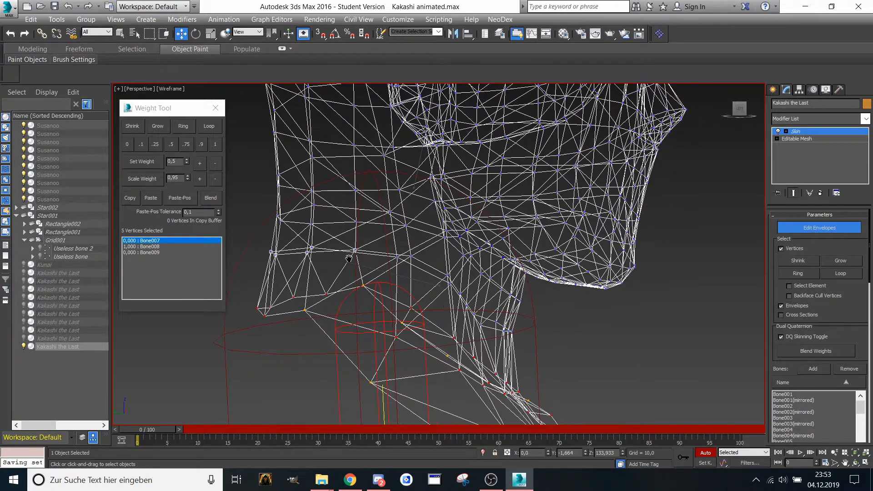
pyautogui.scroll(-2, 674, 338)
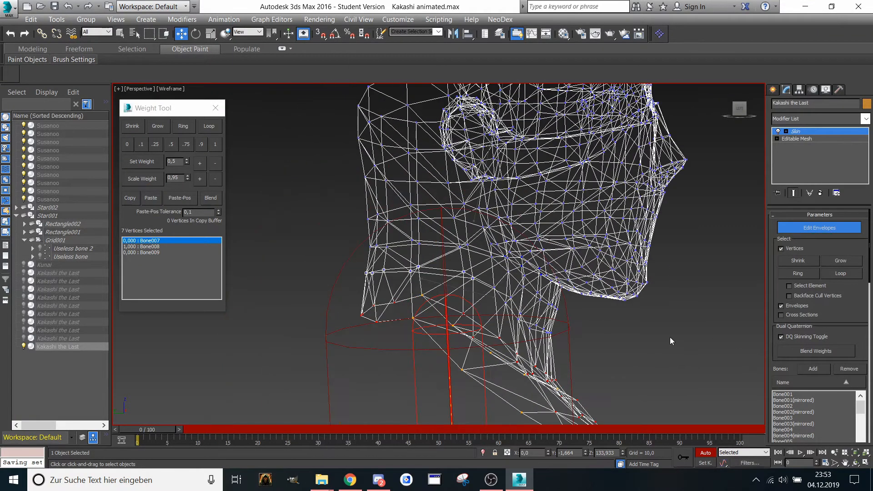
pyautogui.click(670, 337)
pyautogui.scroll(-2, 670, 337)
pyautogui.moveTo(670, 337); pyautogui.dragTo(557, 270, button='middle')
pyautogui.scroll(-3, 558, 269)
pyautogui.moveTo(570, 210); pyautogui.dragTo(560, 210, button='middle')
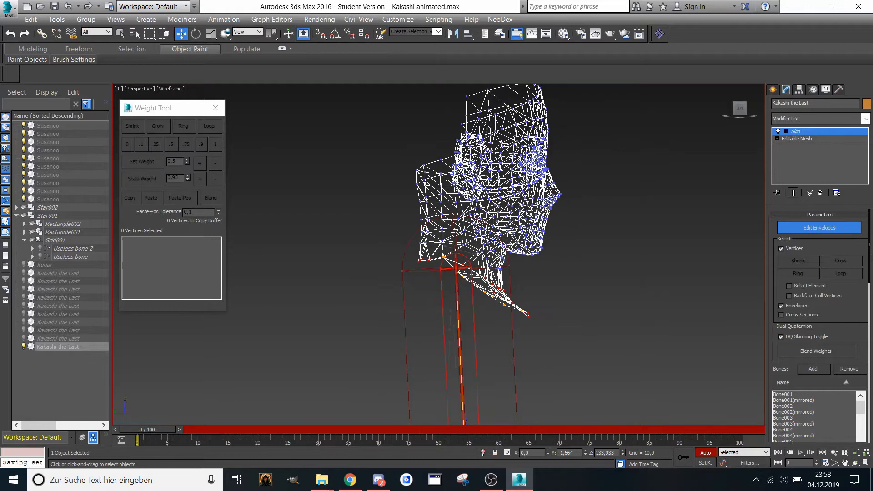
# - End the head mesh's envelope editing and hide it, and show and select the Kakashi vest mesh in its place
pyautogui.click(814, 228)
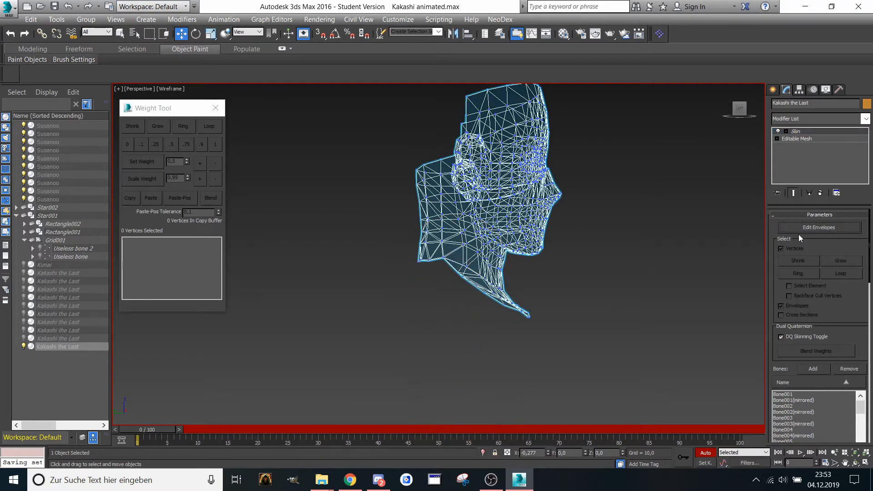
pyautogui.click(25, 346)
pyautogui.click(23, 339)
pyautogui.click(56, 339)
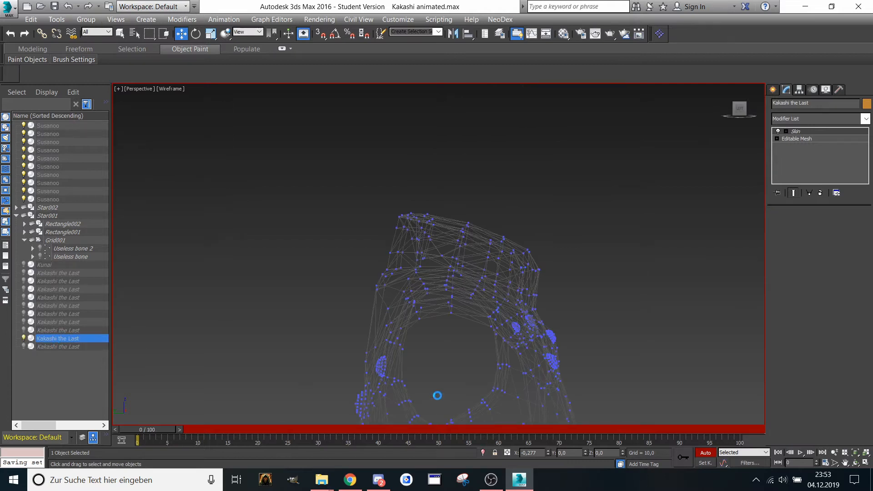
# - Start editing the vest mesh's skin envelopes with the vest seen from the front
pyautogui.scroll(-2, 416, 337)
pyautogui.moveTo(416, 336); pyautogui.dragTo(383, 203, button='middle')
pyautogui.scroll(-3, 383, 203)
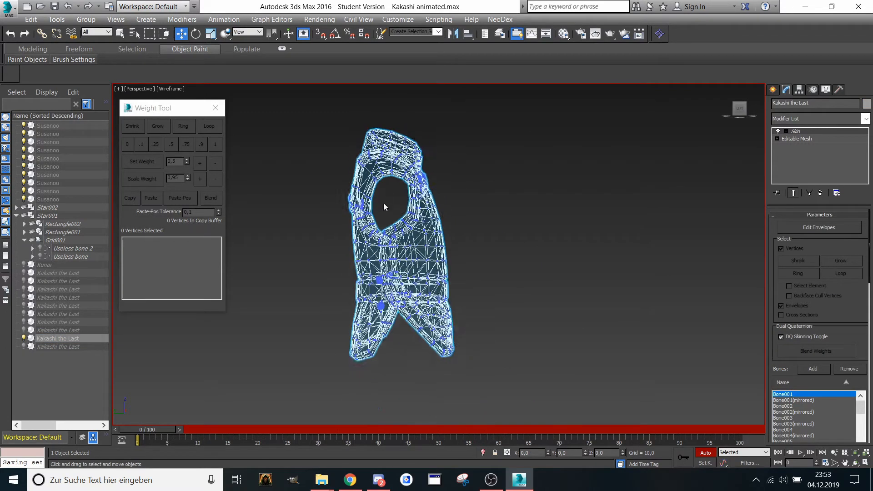
pyautogui.click(809, 228)
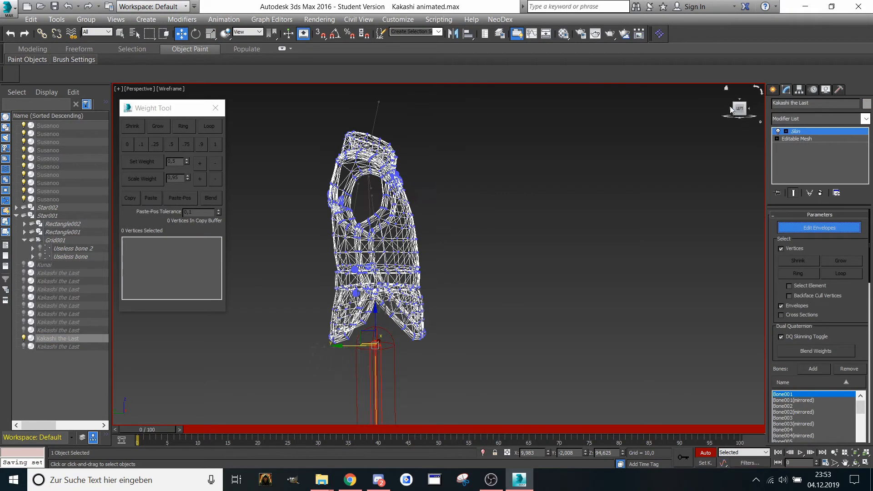
pyautogui.moveTo(731, 109); pyautogui.dragTo(739, 110)
pyautogui.click(744, 109)
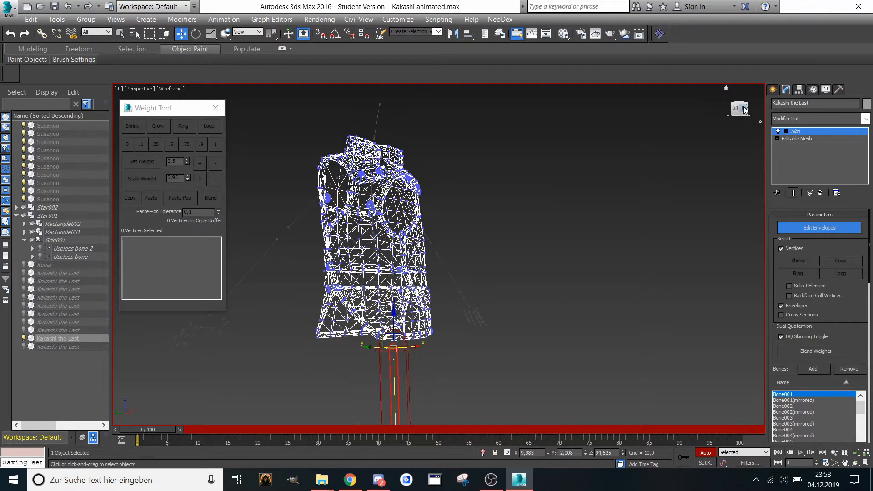
pyautogui.scroll(5, 384, 255)
pyautogui.moveTo(383, 203)
pyautogui.mouseDown(button='middle')
pyautogui.moveTo(384, 226)
pyautogui.moveTo(388, 216)
pyautogui.mouseUp(button='middle')
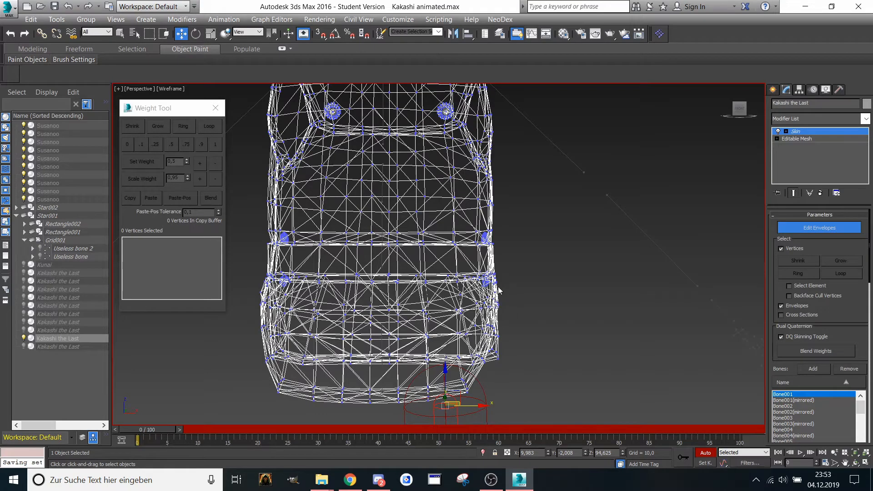
# - Make the Bone005 envelope at the vest's waist the active one for weighting
pyautogui.moveTo(498, 286); pyautogui.dragTo(498, 286, button='middle')
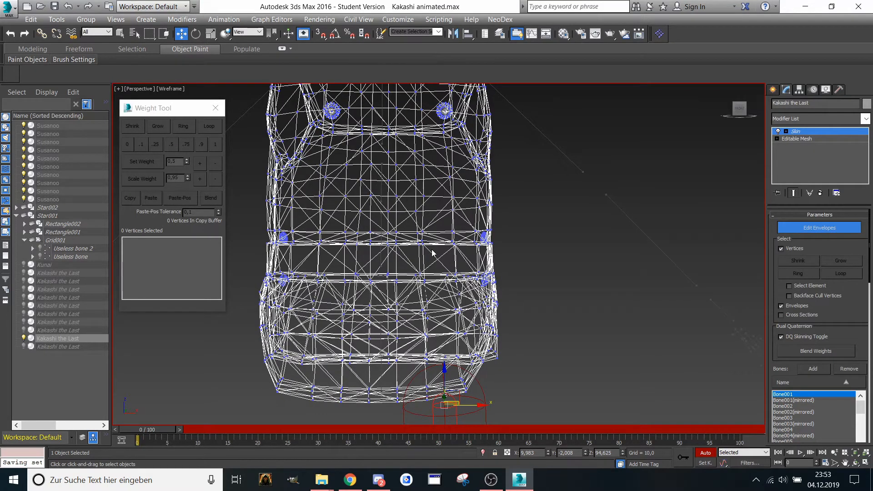
pyautogui.moveTo(549, 276); pyautogui.dragTo(577, 251, button='middle')
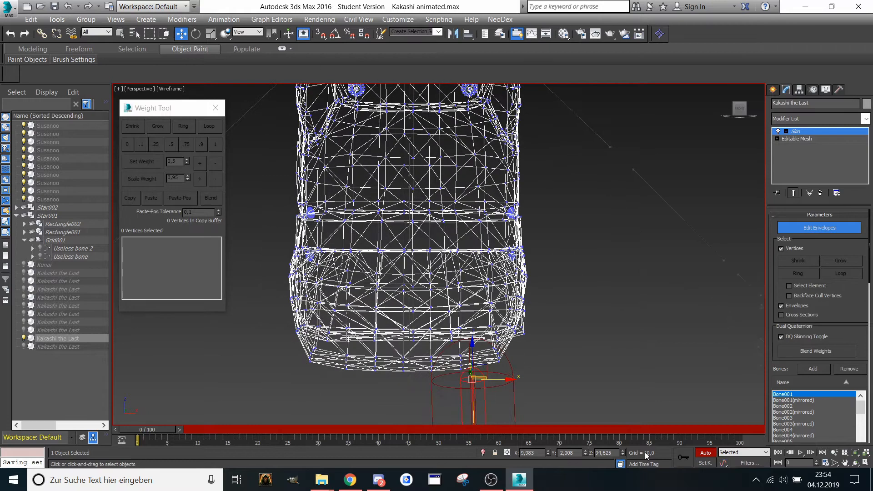
pyautogui.moveTo(742, 111); pyautogui.dragTo(663, 143)
pyautogui.scroll(1, 402, 240)
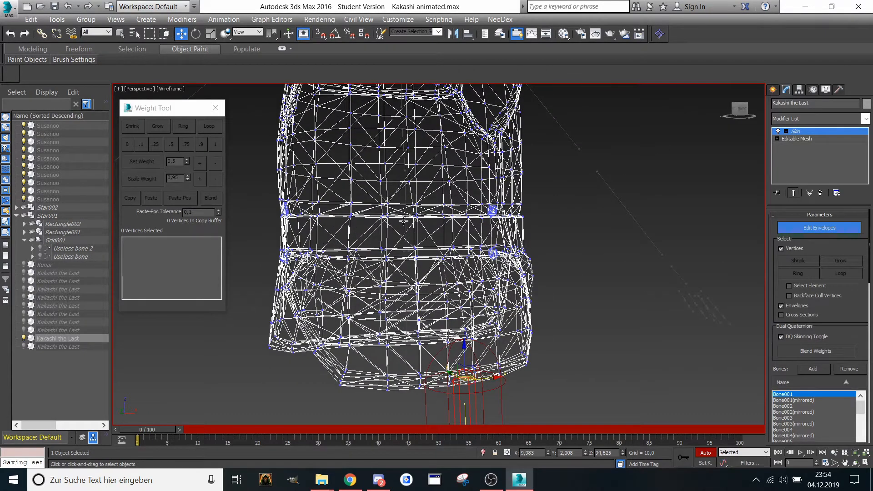
pyautogui.click(403, 222)
pyautogui.scroll(2, 404, 223)
pyautogui.scroll(-1, 405, 222)
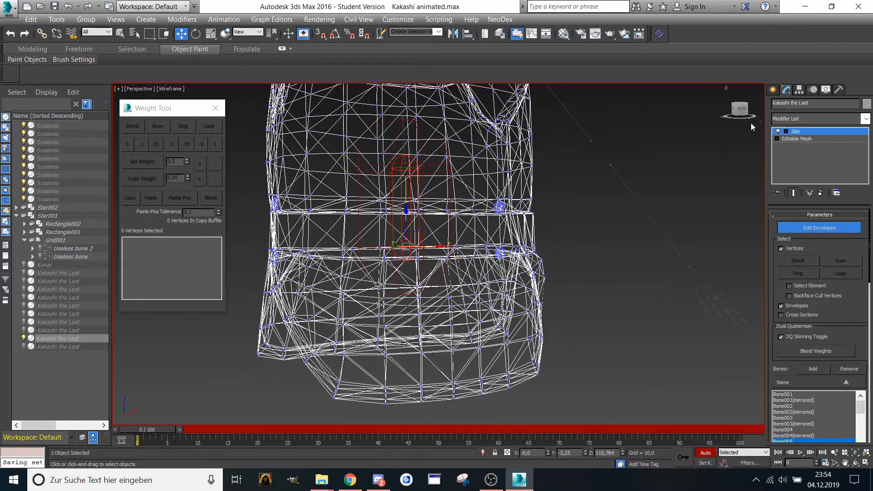
# - Select all vertices of the vest's lower section below the waistband and weight them 1 to Bone005
pyautogui.moveTo(746, 110)
pyautogui.mouseDown()
pyautogui.moveTo(716, 133)
pyautogui.moveTo(735, 110)
pyautogui.mouseUp()
pyautogui.click(736, 111)
pyautogui.moveTo(602, 215); pyautogui.dragTo(612, 243, button='middle')
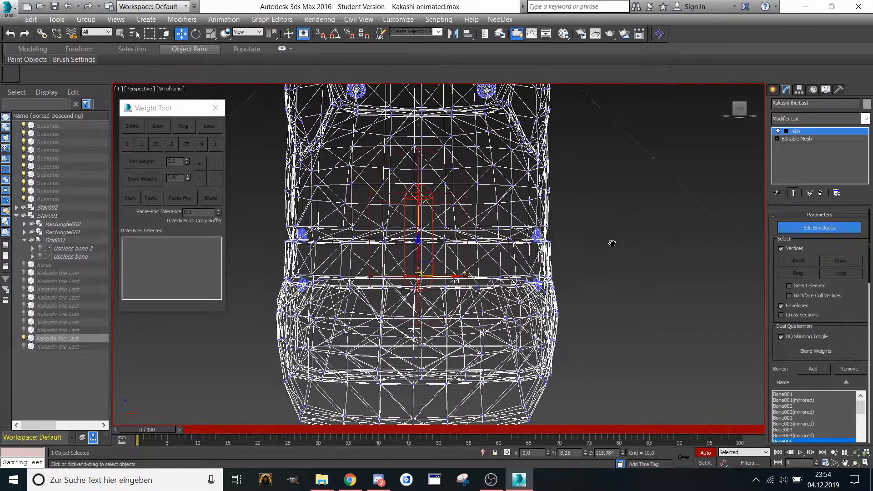
pyautogui.scroll(1, 548, 280)
pyautogui.moveTo(389, 289); pyautogui.dragTo(427, 241, button='middle')
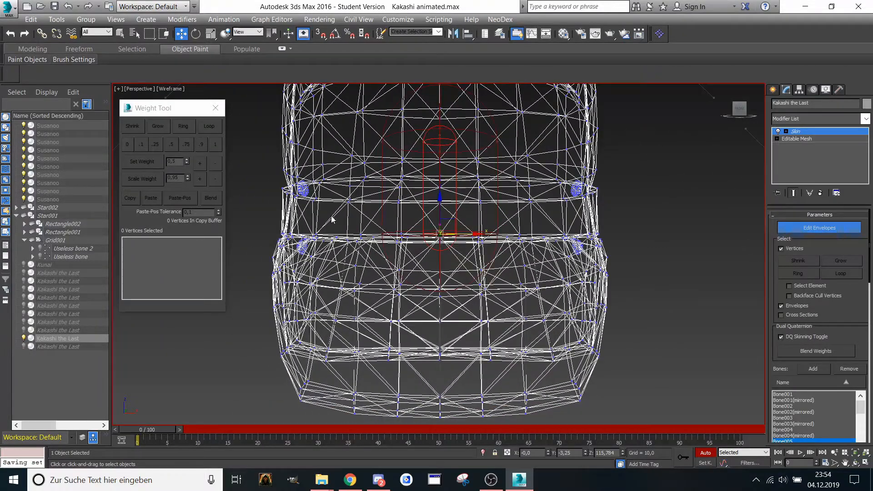
pyautogui.moveTo(427, 243); pyautogui.dragTo(624, 250)
pyautogui.moveTo(643, 391); pyautogui.dragTo(610, 410)
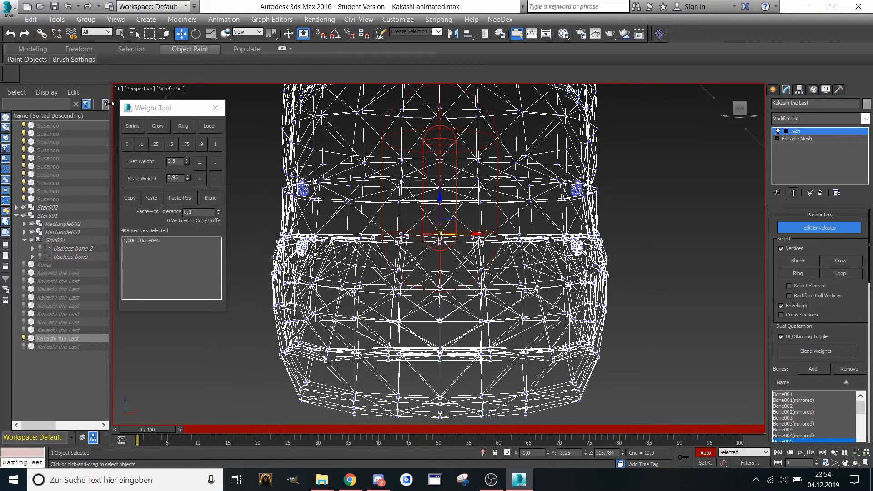
pyautogui.click(215, 145)
# - Select the vertices along the waistband's upper edge, including both side studs, and weight them 1 to Bone005
pyautogui.moveTo(435, 186); pyautogui.dragTo(440, 211, button='middle')
pyautogui.scroll(2, 439, 201)
pyautogui.scroll(3, 440, 214)
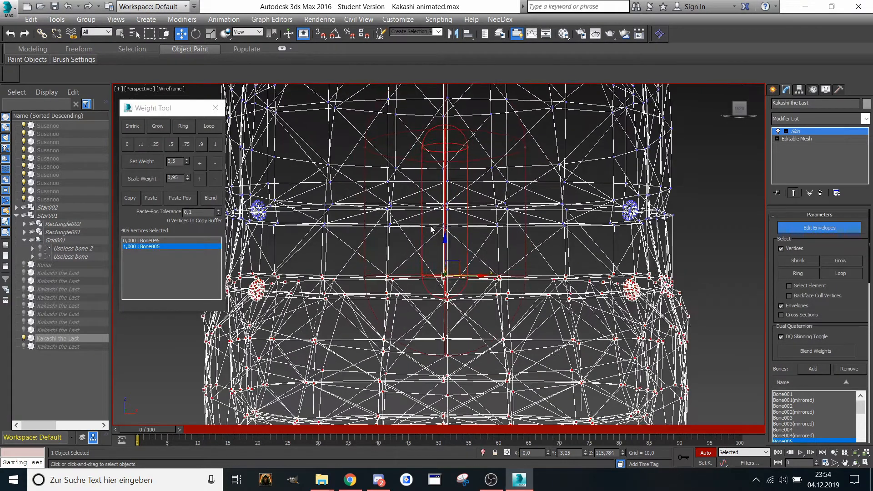
pyautogui.moveTo(307, 255); pyautogui.dragTo(339, 283, button='middle')
pyautogui.scroll(-1, 340, 283)
pyautogui.scroll(-2, 341, 284)
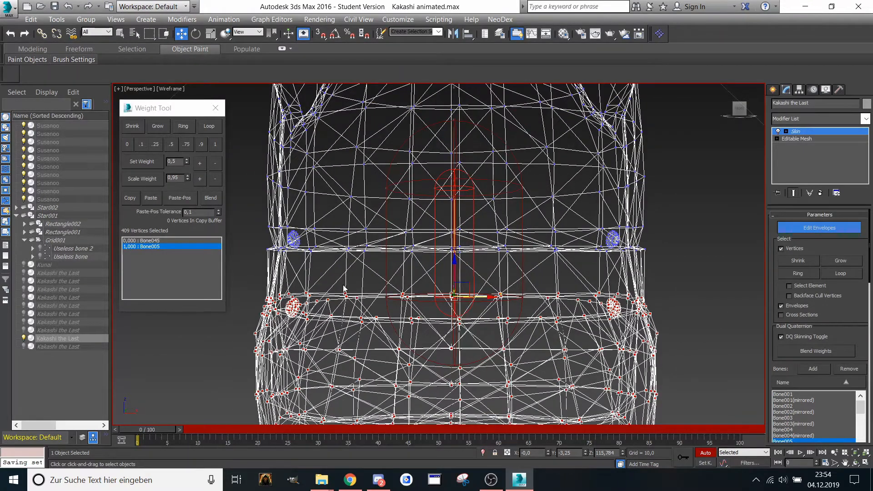
pyautogui.moveTo(229, 206); pyautogui.dragTo(557, 254)
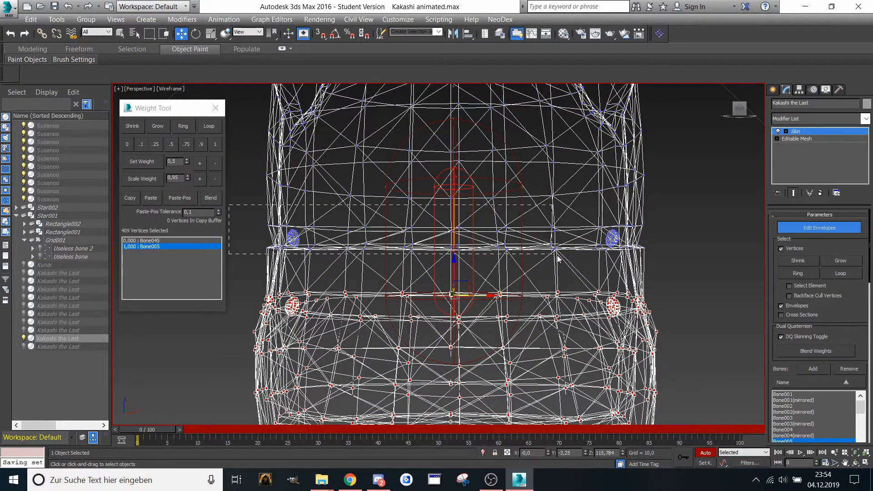
pyautogui.moveTo(684, 285); pyautogui.dragTo(661, 279)
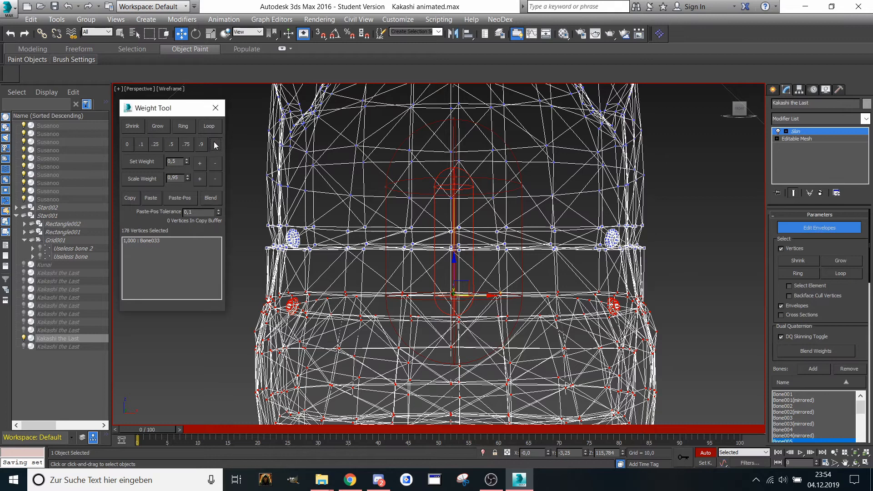
pyautogui.click(215, 144)
# - Weight the vertex row above the waistband 1 to Bone005, and set its share for Bone006 to 0.5
pyautogui.moveTo(414, 200); pyautogui.dragTo(399, 252, button='middle')
pyautogui.moveTo(667, 265); pyautogui.dragTo(667, 264)
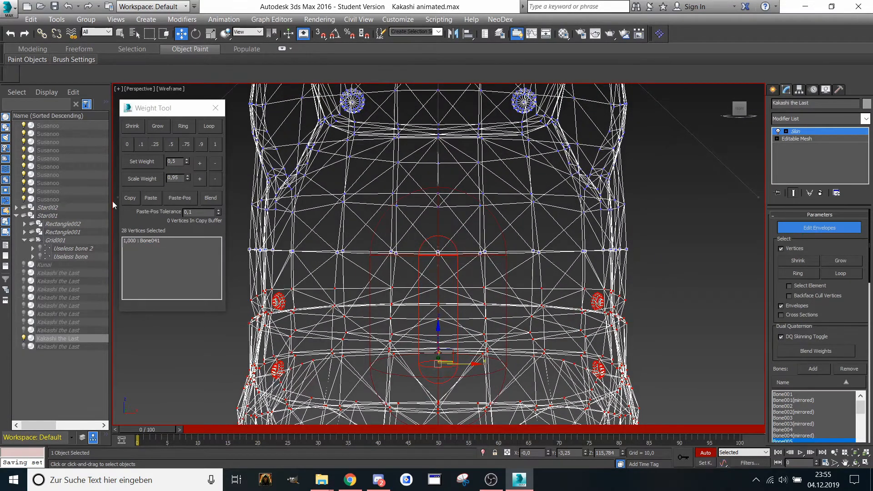
pyautogui.click(216, 144)
pyautogui.scroll(5, 428, 225)
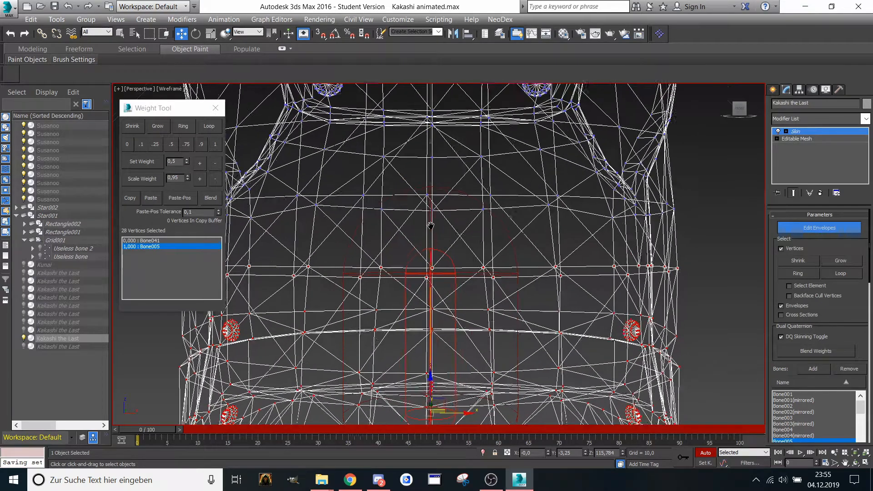
pyautogui.click(428, 225)
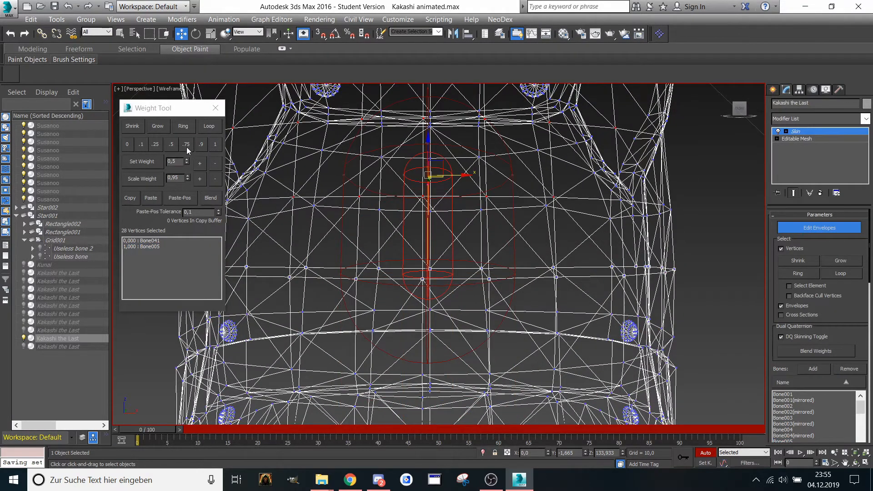
pyautogui.click(173, 144)
# - Select the full vertex row across the middle of the torso and weight it 1 to Bone006
pyautogui.scroll(-3, 444, 176)
pyautogui.moveTo(446, 176); pyautogui.dragTo(499, 234, button='middle')
pyautogui.moveTo(257, 233); pyautogui.dragTo(369, 260)
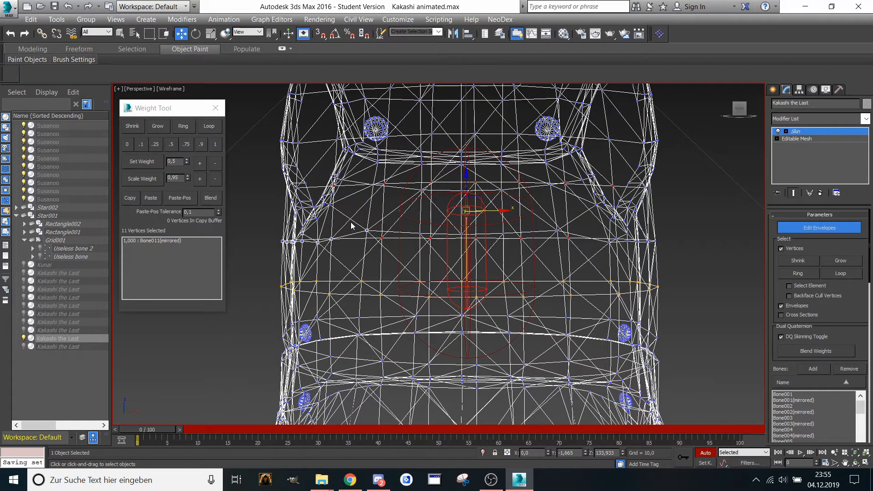
pyautogui.moveTo(532, 256); pyautogui.dragTo(529, 257)
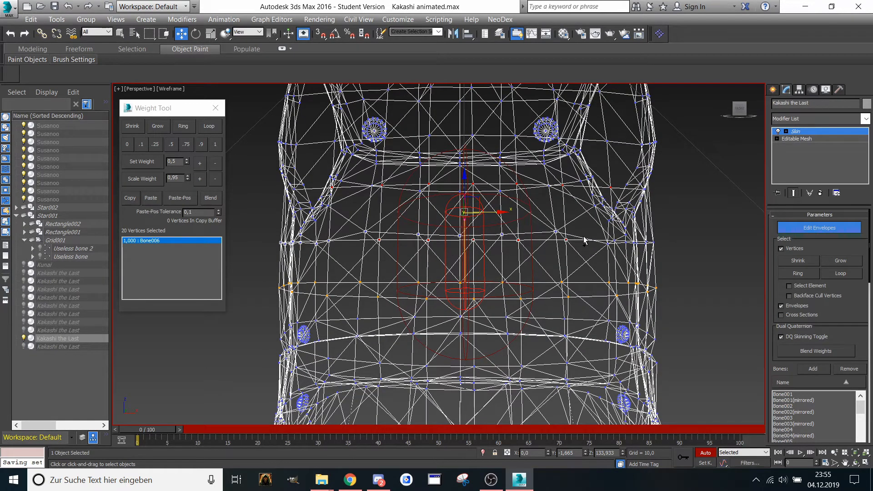
pyautogui.keyDown('ctrl'); pyautogui.moveTo(661, 256); pyautogui.dragTo(675, 257); pyautogui.keyUp('ctrl')
pyautogui.click(217, 146)
# - Activate the Bone007 envelope and weight the selected mid-torso row 0.5 to it
pyautogui.scroll(5, 477, 197)
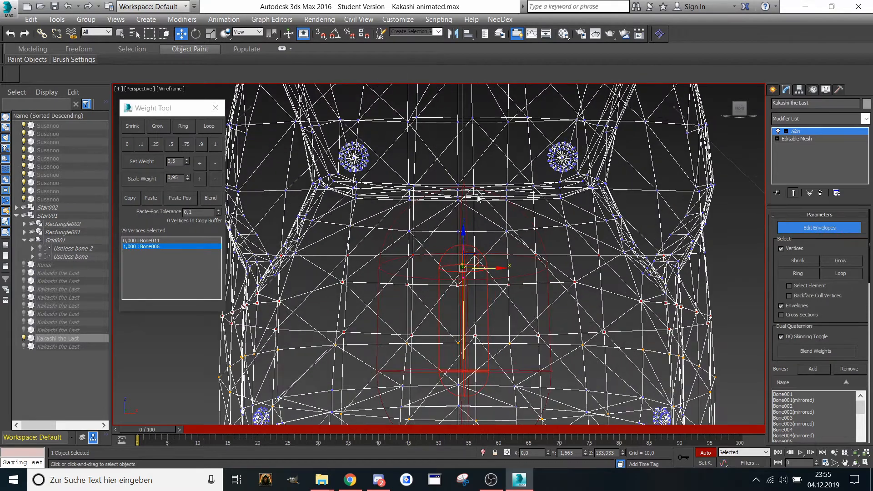
pyautogui.moveTo(477, 198); pyautogui.dragTo(423, 218, button='middle')
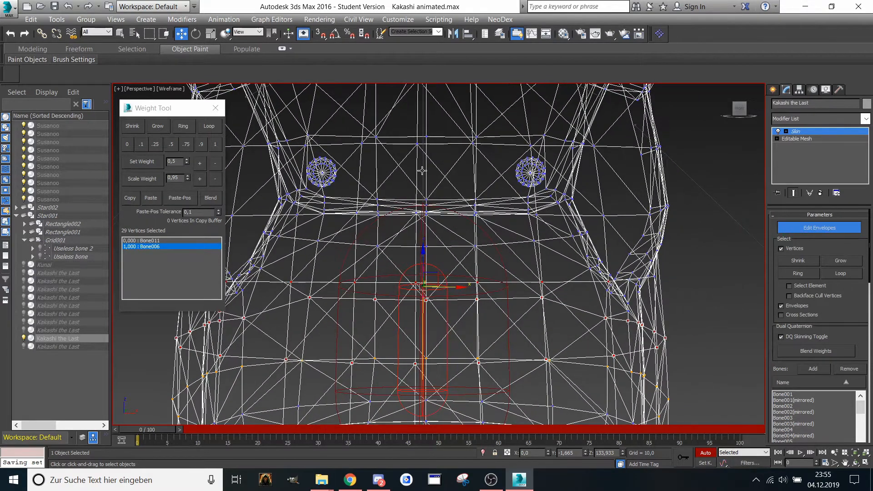
pyautogui.click(421, 170)
pyautogui.moveTo(421, 170); pyautogui.dragTo(453, 132, button='middle')
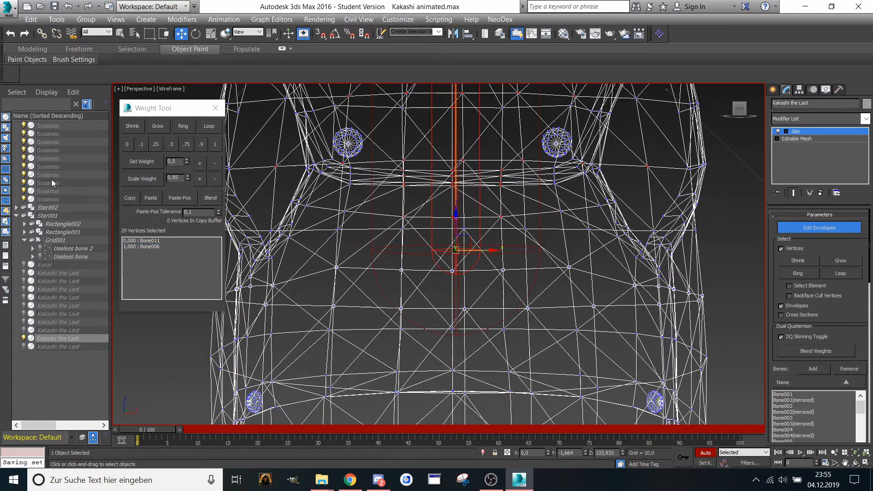
pyautogui.click(171, 143)
# - Select the whole upper vest from the armhole bottoms to the collar and weight it 1 to Bone007
pyautogui.scroll(-5, 362, 205)
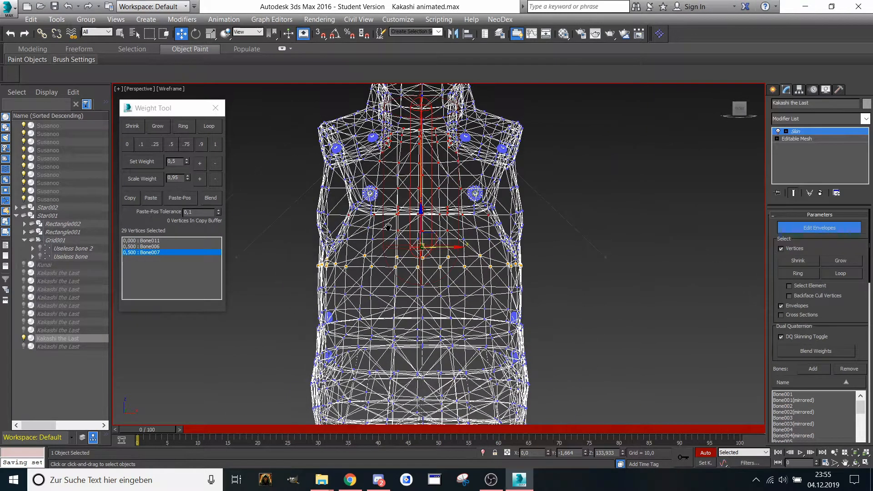
pyautogui.scroll(-2, 388, 227)
pyautogui.moveTo(568, 260); pyautogui.dragTo(575, 272)
pyautogui.scroll(8, 492, 224)
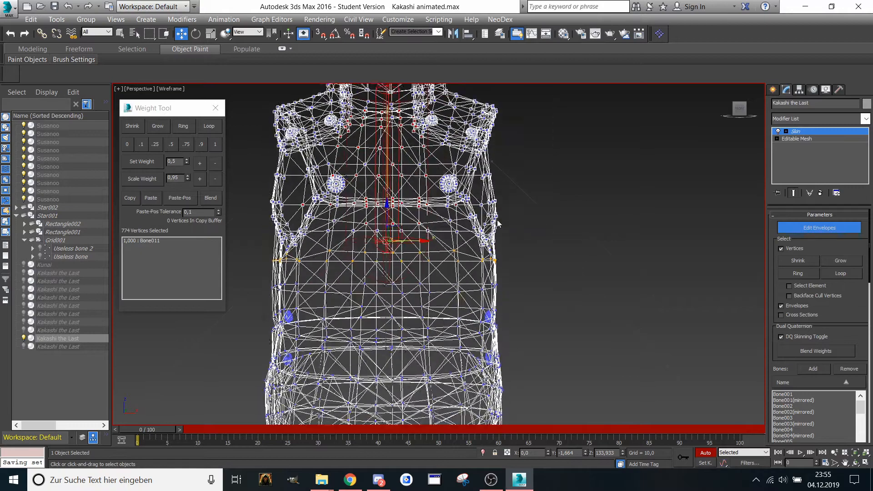
pyautogui.scroll(2, 492, 224)
pyautogui.moveTo(492, 223); pyautogui.dragTo(460, 207, button='middle')
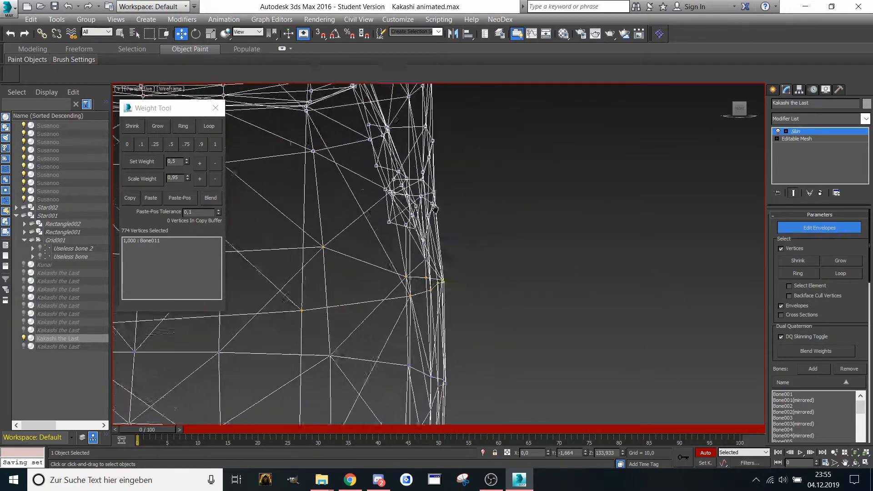
pyautogui.scroll(3, 461, 206)
pyautogui.scroll(-2, 373, 274)
pyautogui.moveTo(373, 274); pyautogui.dragTo(404, 189, button='middle')
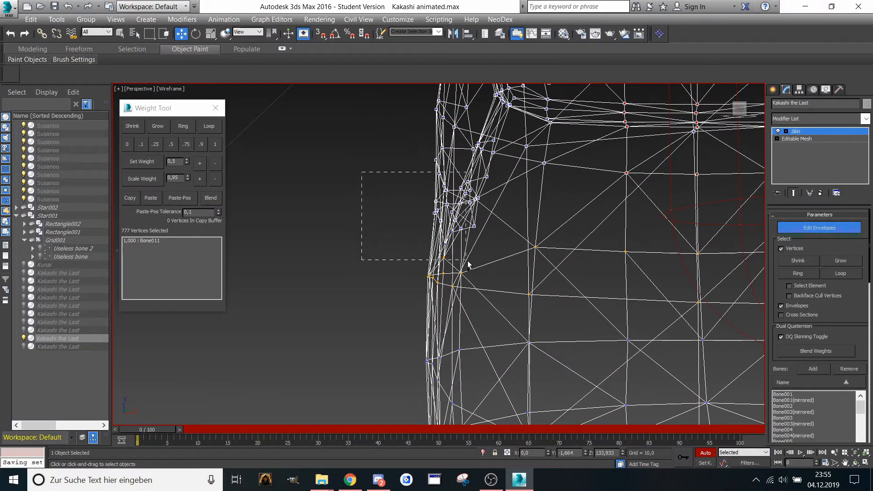
pyautogui.click(214, 144)
# - Activate the Bone010 envelope and select the outer shoulder pad vertices on the positive-X side of the vest
pyautogui.scroll(-10, 609, 241)
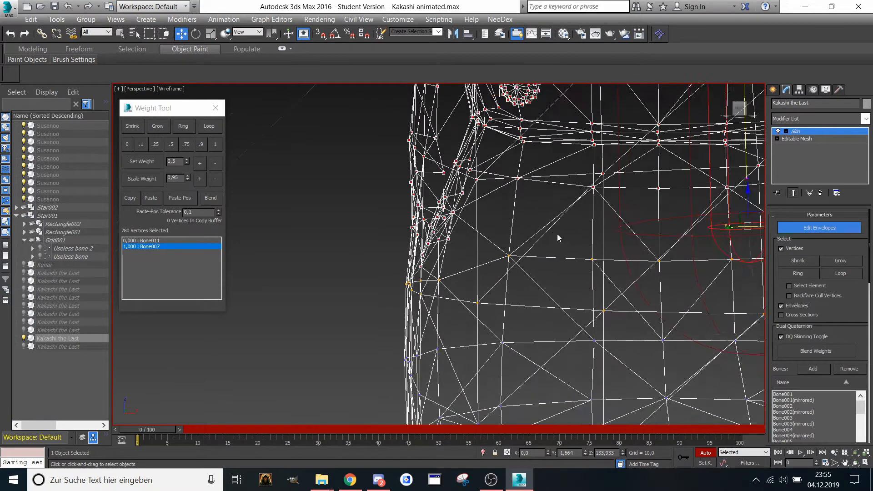
pyautogui.scroll(-5, 495, 228)
pyautogui.scroll(6, 490, 240)
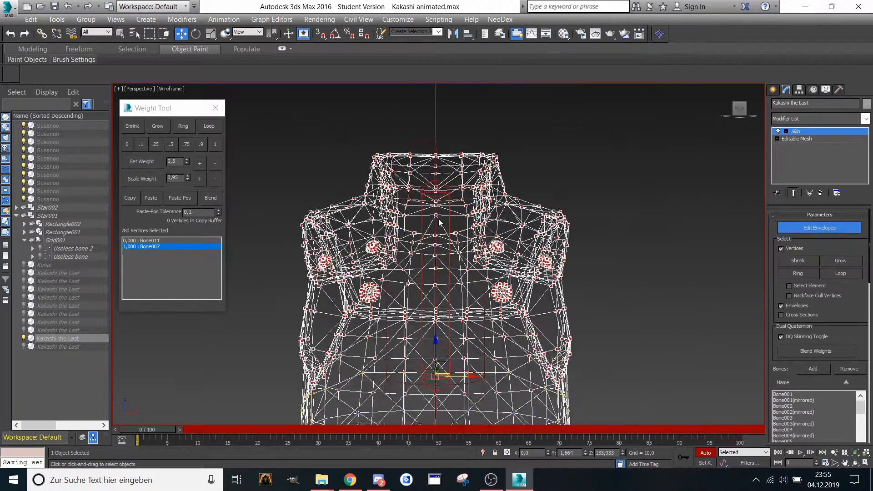
pyautogui.scroll(4, 490, 239)
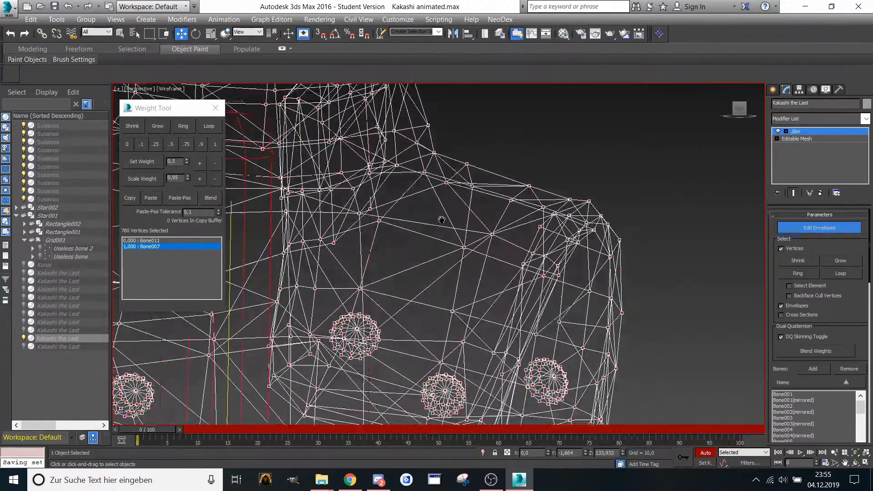
pyautogui.scroll(-3, 422, 255)
pyautogui.moveTo(422, 255); pyautogui.dragTo(394, 211, button='middle')
pyautogui.moveTo(408, 136); pyautogui.dragTo(511, 259)
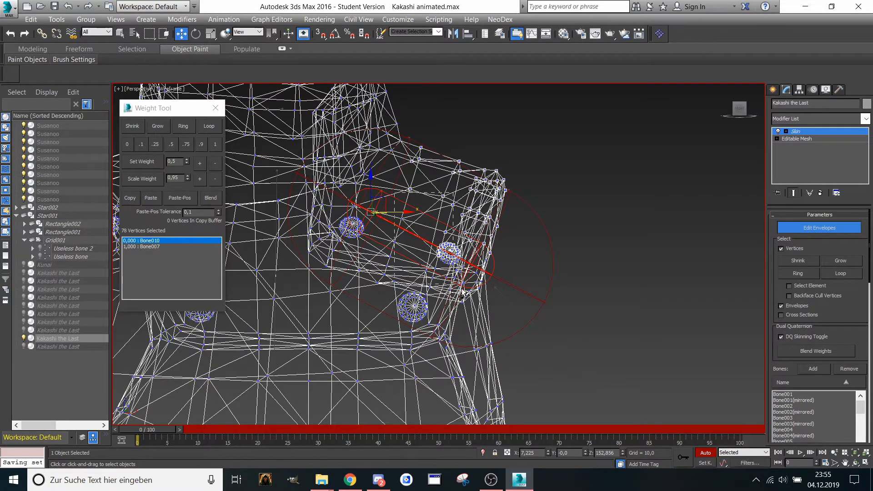
pyautogui.keyDown('ctrl'); pyautogui.moveTo(511, 307); pyautogui.dragTo(510, 307); pyautogui.keyUp('ctrl')
pyautogui.moveTo(511, 307); pyautogui.dragTo(519, 281, button='middle')
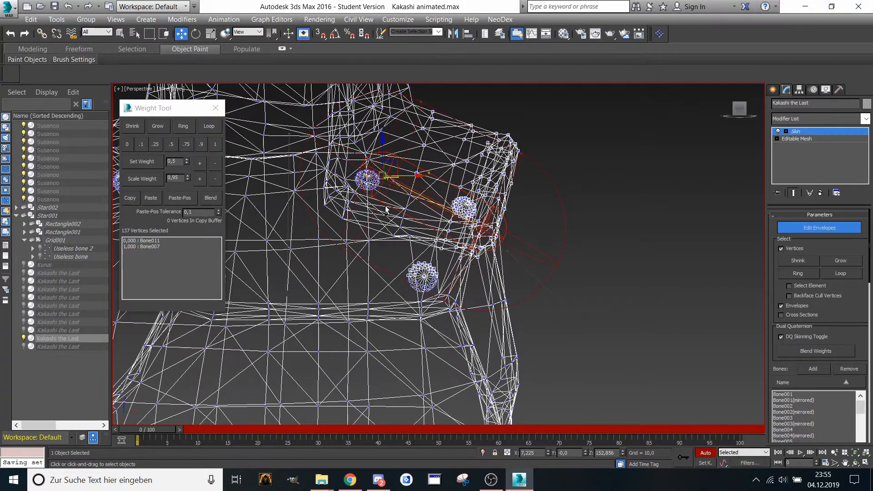
# - Add the chest button and the neighbouring vertices below the shoulder pad to the selection
pyautogui.scroll(5, 418, 252)
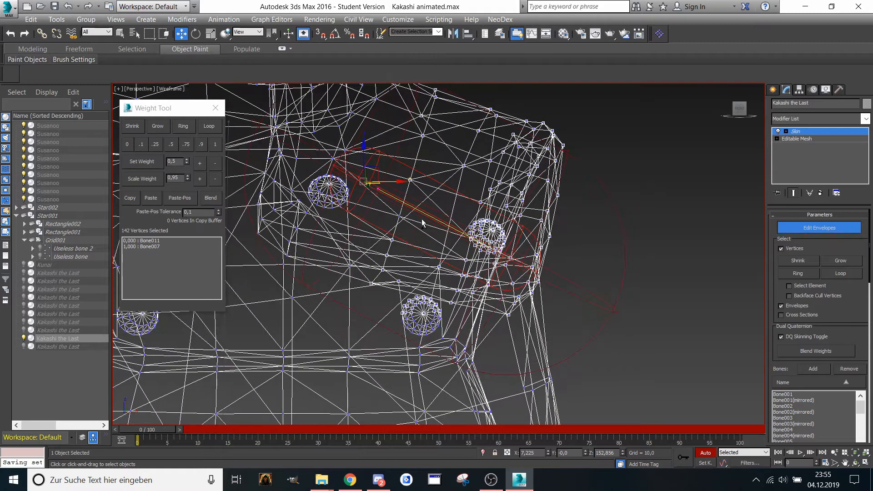
pyautogui.moveTo(413, 229); pyautogui.dragTo(413, 230)
pyautogui.keyDown('alt'); pyautogui.moveTo(414, 229); pyautogui.dragTo(404, 210, button='middle'); pyautogui.keyUp('alt')
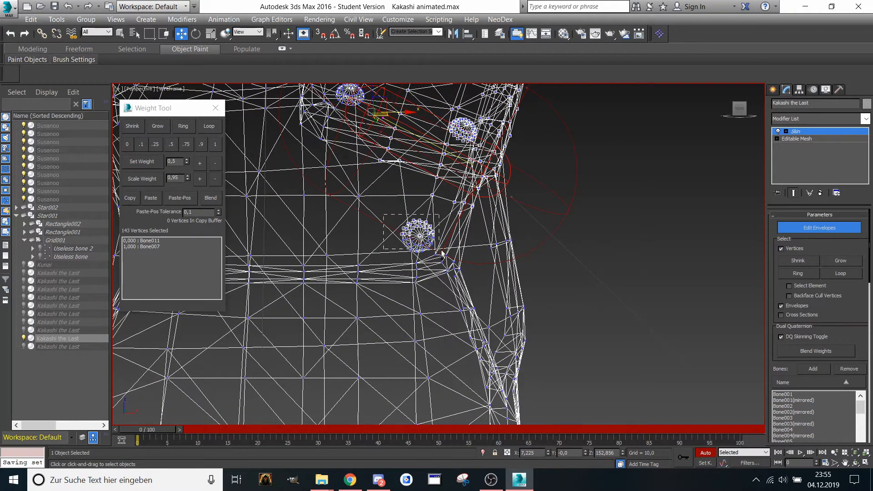
pyautogui.moveTo(444, 256); pyautogui.dragTo(444, 257)
pyautogui.keyDown('alt'); pyautogui.moveTo(444, 257); pyautogui.dragTo(426, 217, button='middle'); pyautogui.keyUp('alt')
pyautogui.moveTo(472, 291); pyautogui.dragTo(471, 291)
pyautogui.keyDown('alt'); pyautogui.moveTo(472, 290); pyautogui.dragTo(348, 211, button='middle'); pyautogui.keyUp('alt')
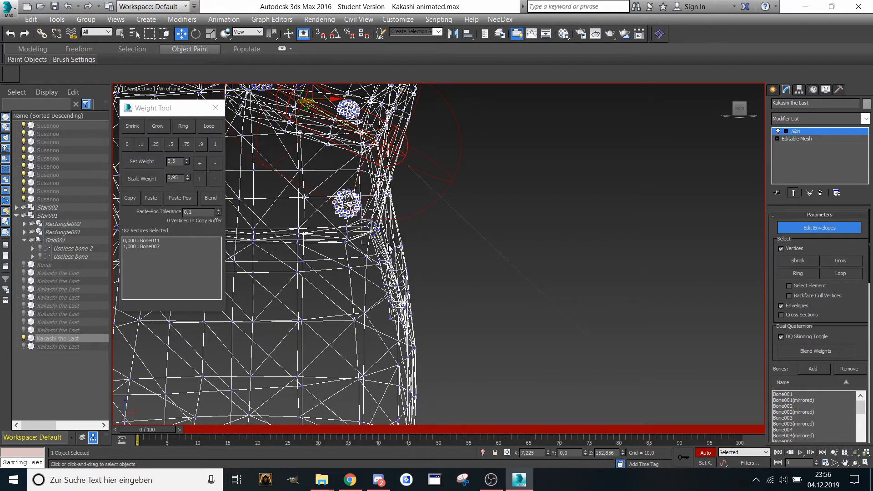
# - Add the armhole-edge vertices beside and just below the positive-X chest button to the selection
pyautogui.moveTo(388, 247); pyautogui.dragTo(389, 247)
pyautogui.keyDown('alt'); pyautogui.moveTo(389, 247); pyautogui.dragTo(395, 228, button='middle'); pyautogui.keyUp('alt')
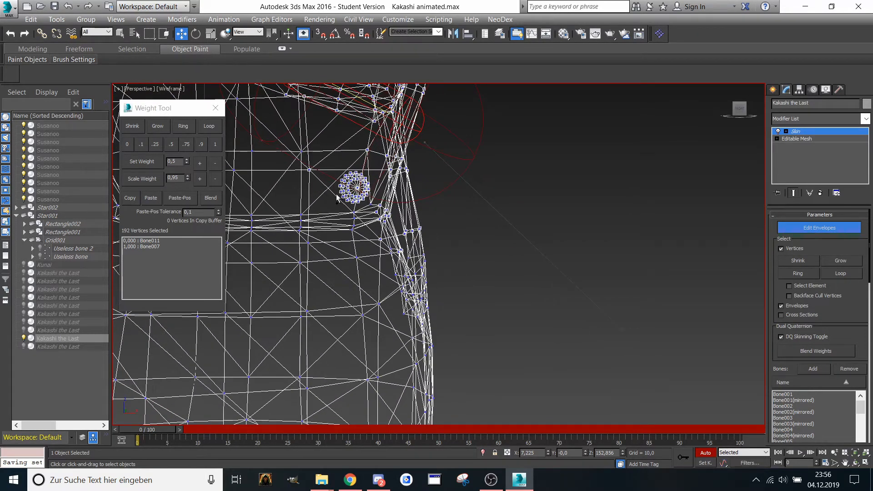
pyautogui.moveTo(372, 241); pyautogui.dragTo(372, 241)
pyautogui.keyDown('alt'); pyautogui.moveTo(372, 241); pyautogui.dragTo(310, 192, button='middle'); pyautogui.keyUp('alt')
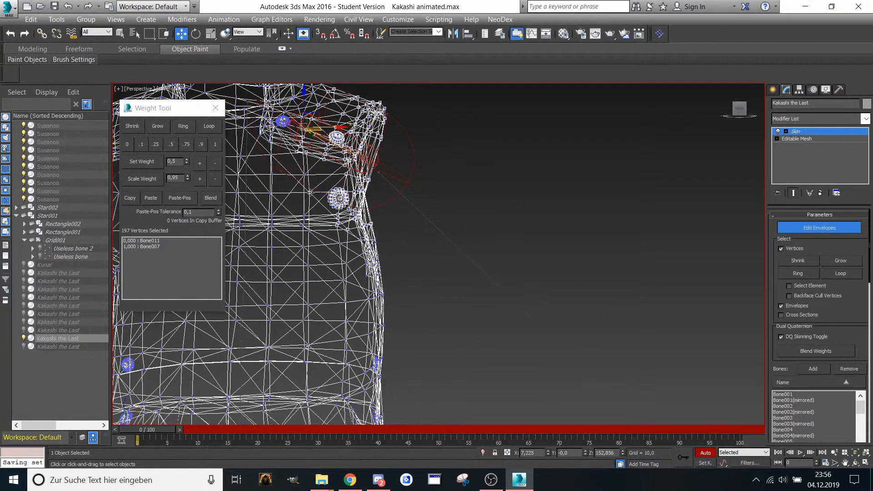
pyautogui.keyDown('ctrl'); pyautogui.moveTo(381, 246); pyautogui.dragTo(387, 236); pyautogui.keyUp('ctrl')
pyautogui.scroll(3, 384, 233)
pyautogui.moveTo(384, 232); pyautogui.dragTo(396, 187, button='middle')
pyautogui.scroll(-2, 397, 187)
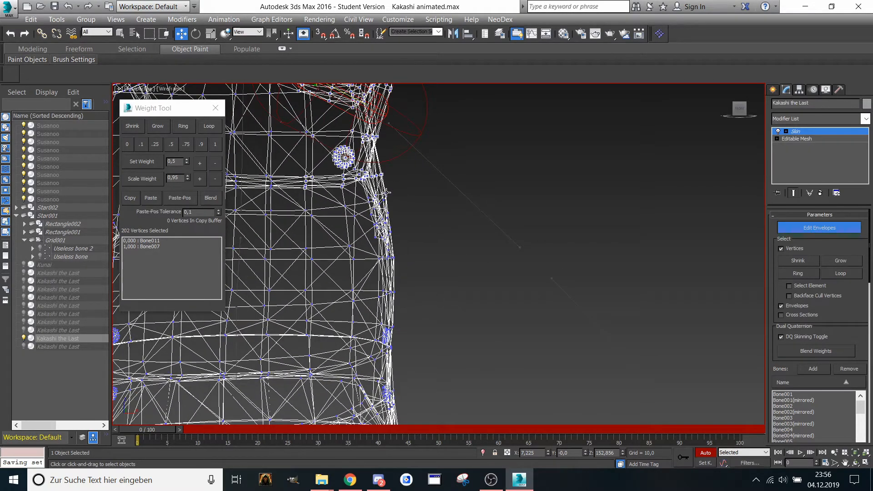
# - Extend the selection to the vertex rows below the chest seam, from the chest button's column out to the side edge
pyautogui.scroll(1, 379, 197)
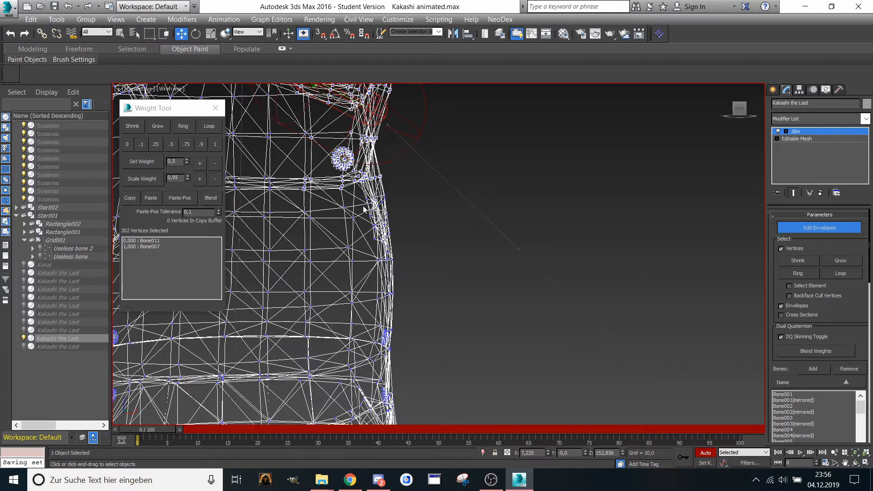
pyautogui.moveTo(366, 210); pyautogui.dragTo(346, 194, button='middle')
pyautogui.keyDown('ctrl'); pyautogui.moveTo(269, 227); pyautogui.dragTo(392, 267); pyautogui.keyUp('ctrl')
pyautogui.moveTo(391, 267); pyautogui.dragTo(393, 268, button='middle')
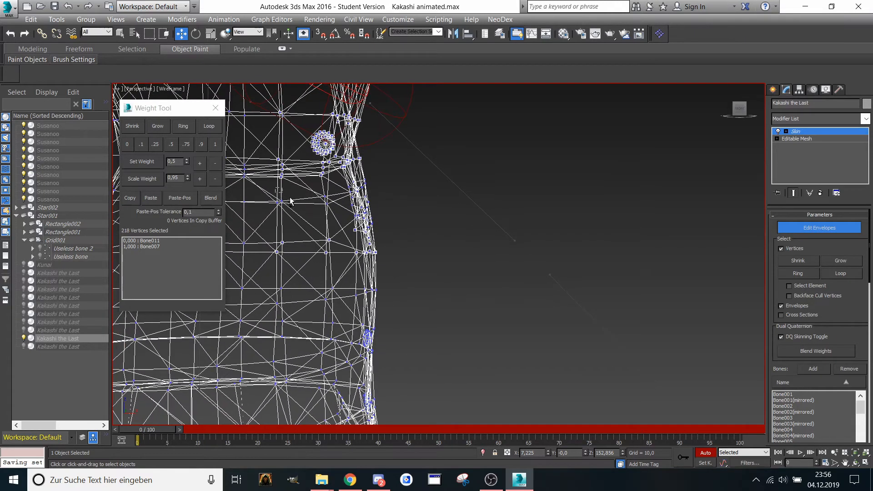
pyautogui.keyDown('ctrl'); pyautogui.moveTo(401, 243); pyautogui.dragTo(400, 244); pyautogui.keyUp('ctrl')
pyautogui.keyDown('alt'); pyautogui.moveTo(400, 244); pyautogui.dragTo(413, 190, button='middle'); pyautogui.keyUp('alt')
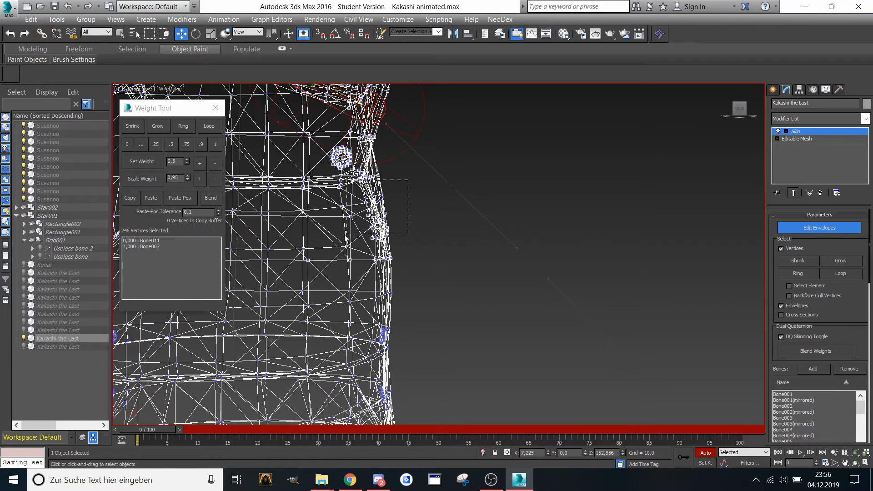
pyautogui.keyDown('ctrl'); pyautogui.moveTo(345, 237); pyautogui.dragTo(345, 237); pyautogui.keyUp('ctrl')
pyautogui.keyDown('alt'); pyautogui.moveTo(304, 233); pyautogui.dragTo(333, 238, button='middle'); pyautogui.keyUp('alt')
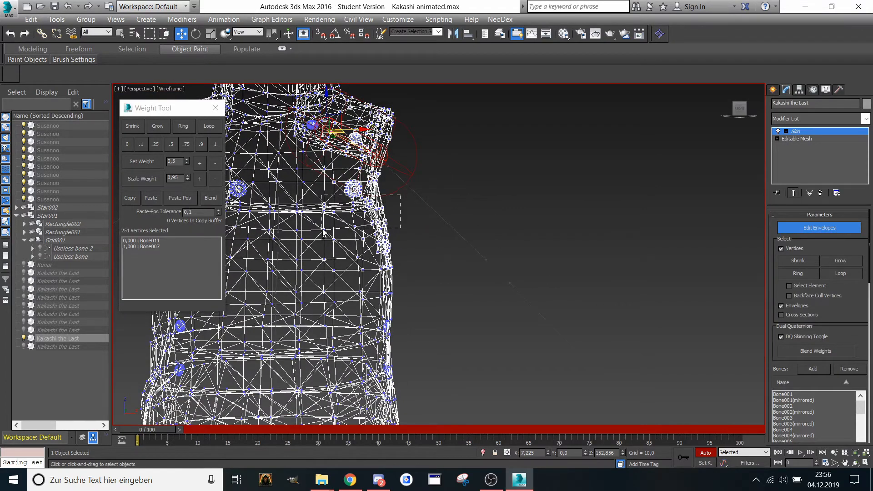
# - Include the remaining side-edge vertices below the armhole and weight the whole selection 1 to Bone010
pyautogui.keyDown('ctrl'); pyautogui.moveTo(323, 230); pyautogui.dragTo(323, 230); pyautogui.keyUp('ctrl')
pyautogui.scroll(1, 346, 240)
pyautogui.moveTo(323, 229)
pyautogui.mouseDown(button='middle')
pyautogui.moveTo(346, 240)
pyautogui.moveTo(343, 203)
pyautogui.moveTo(318, 198)
pyautogui.moveTo(402, 222)
pyautogui.moveTo(329, 226)
pyautogui.mouseUp(button='middle')
pyautogui.scroll(1, 343, 203)
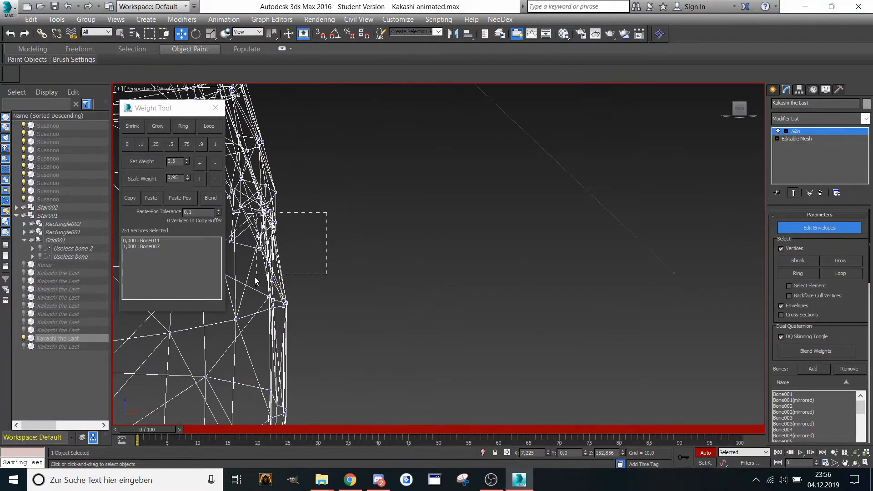
pyautogui.moveTo(255, 278); pyautogui.dragTo(245, 284)
pyautogui.scroll(-1, 257, 283)
pyautogui.moveTo(257, 283); pyautogui.dragTo(419, 292, button='middle')
pyautogui.scroll(-2, 359, 282)
pyautogui.click(215, 144)
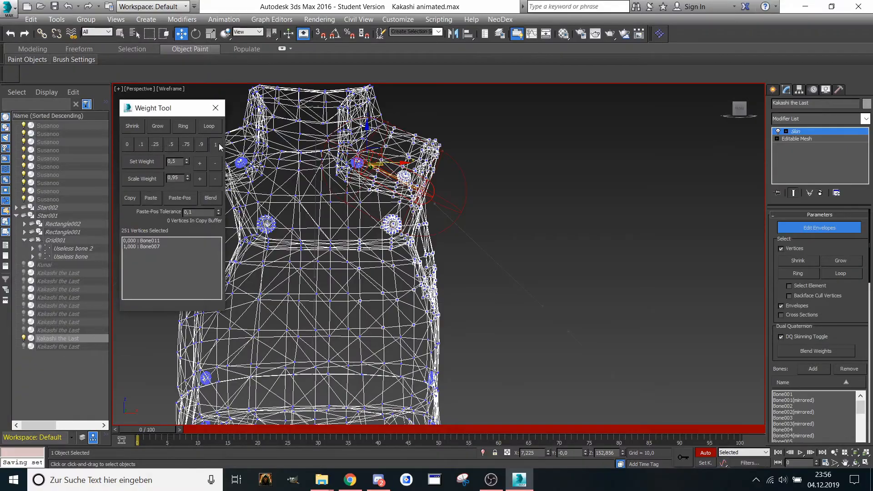
# - Select the weighted vertices from the chest button down to the side area below the armhole
pyautogui.scroll(4, 426, 253)
pyautogui.scroll(-2, 426, 250)
pyautogui.moveTo(425, 251)
pyautogui.mouseDown(button='middle')
pyautogui.moveTo(427, 266)
pyautogui.moveTo(439, 273)
pyautogui.moveTo(423, 234)
pyautogui.moveTo(412, 243)
pyautogui.moveTo(429, 249)
pyautogui.mouseUp(button='middle')
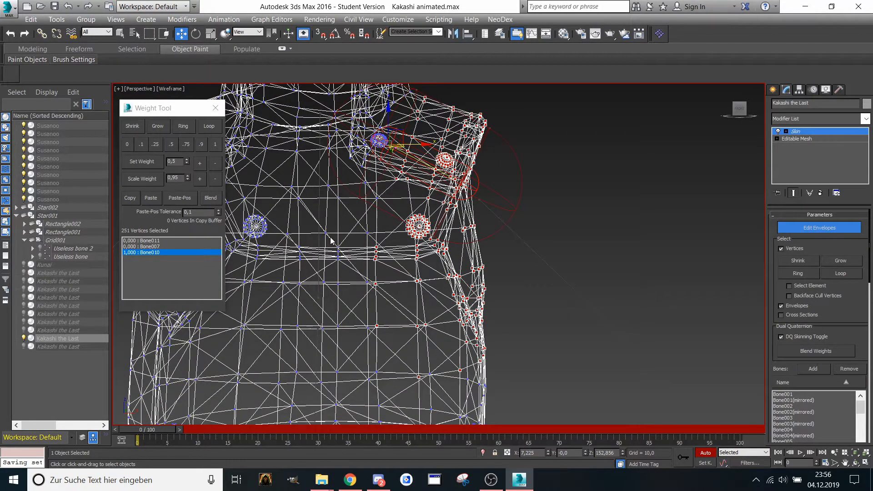
pyautogui.moveTo(331, 240); pyautogui.dragTo(328, 236, button='middle')
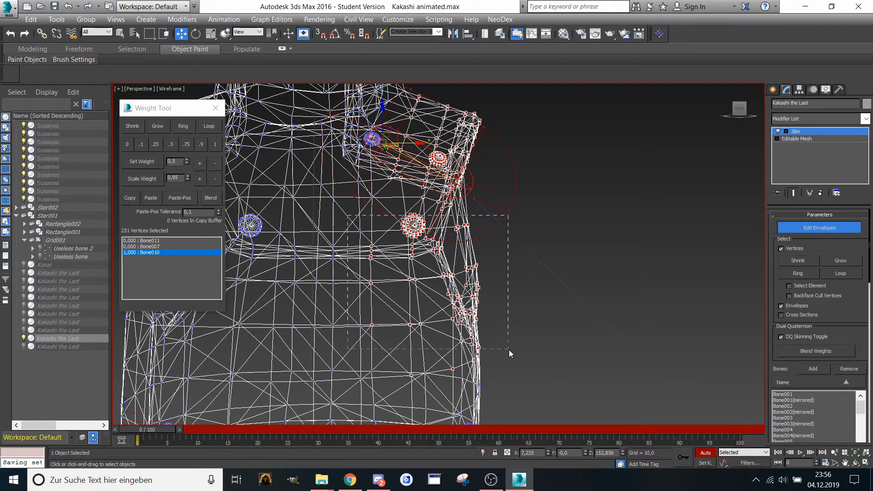
pyautogui.moveTo(511, 354); pyautogui.dragTo(512, 351)
pyautogui.moveTo(481, 218); pyautogui.dragTo(434, 221, button='middle')
pyautogui.scroll(-1, 474, 239)
pyautogui.scroll(2, 443, 243)
pyautogui.scroll(3, 435, 222)
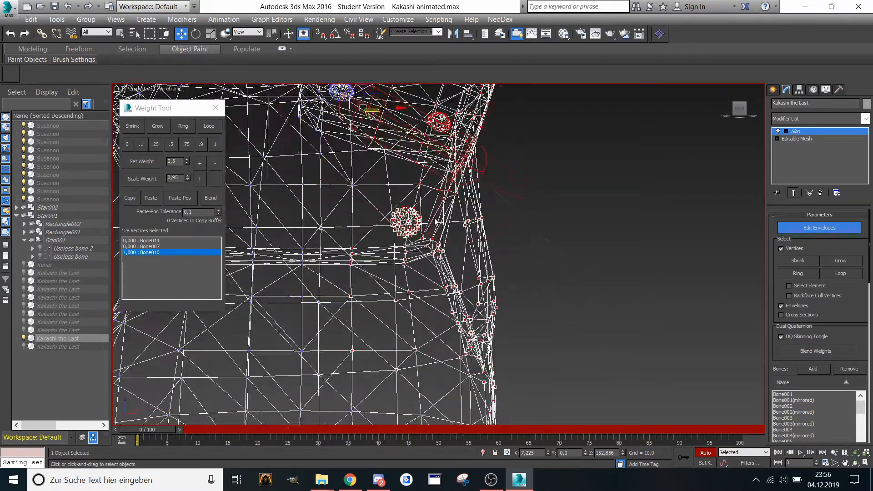
pyautogui.scroll(-5, 434, 230)
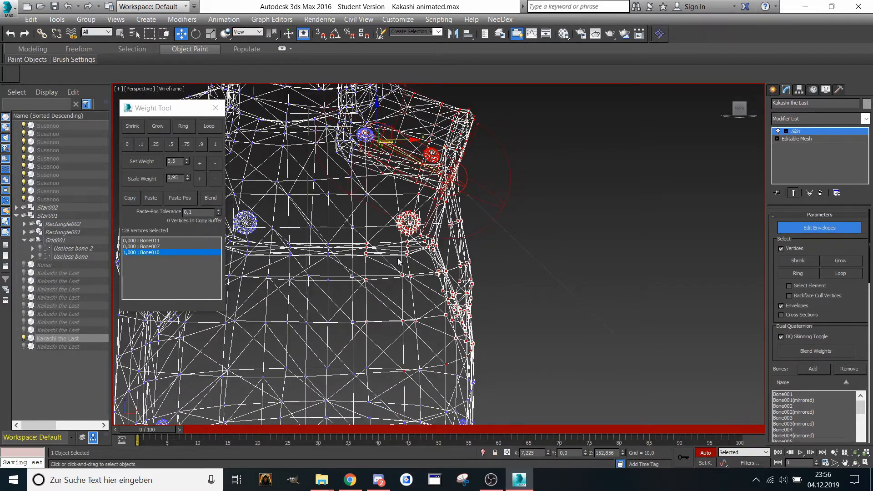
# - Reselect only the weighted vertices below the chest seam on the positive-X side, leaving out the chest button
pyautogui.moveTo(399, 261)
pyautogui.mouseDown(button='middle')
pyautogui.moveTo(345, 274)
pyautogui.moveTo(390, 269)
pyautogui.mouseUp(button='middle')
pyautogui.scroll(-4, 391, 269)
pyautogui.scroll(3, 391, 269)
pyautogui.scroll(-2, 394, 271)
pyautogui.scroll(2, 394, 272)
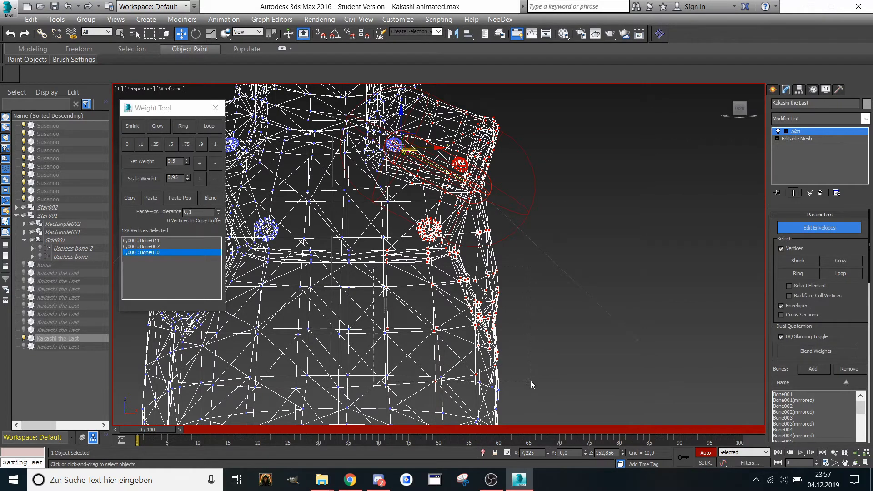
pyautogui.moveTo(530, 379); pyautogui.dragTo(530, 375)
pyautogui.moveTo(530, 375); pyautogui.dragTo(502, 243, button='middle')
pyautogui.scroll(-4, 505, 266)
pyautogui.scroll(1, 505, 267)
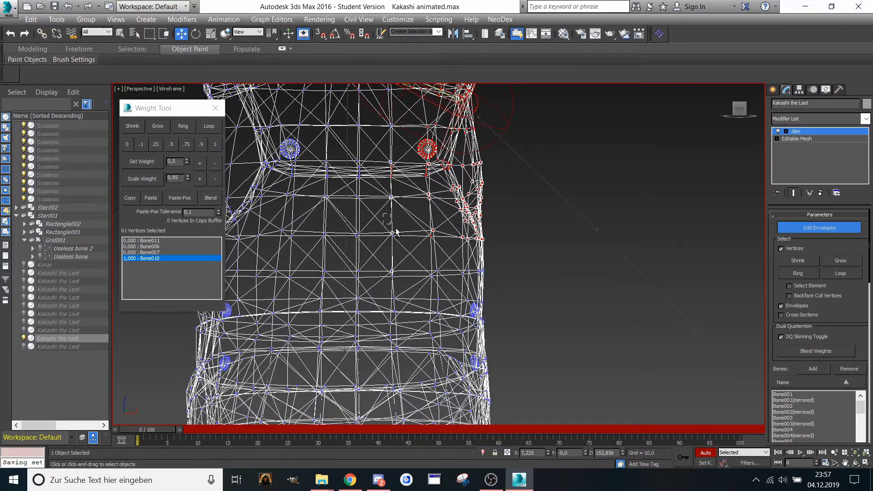
# - Add two more vertices to the selected side area below the chest seam
pyautogui.keyDown('ctrl'); pyautogui.moveTo(498, 251); pyautogui.dragTo(499, 253); pyautogui.keyUp('ctrl')
pyautogui.scroll(-1, 500, 253)
pyautogui.moveTo(501, 253); pyautogui.dragTo(506, 265, button='middle')
pyautogui.scroll(-1, 506, 266)
pyautogui.scroll(2, 503, 266)
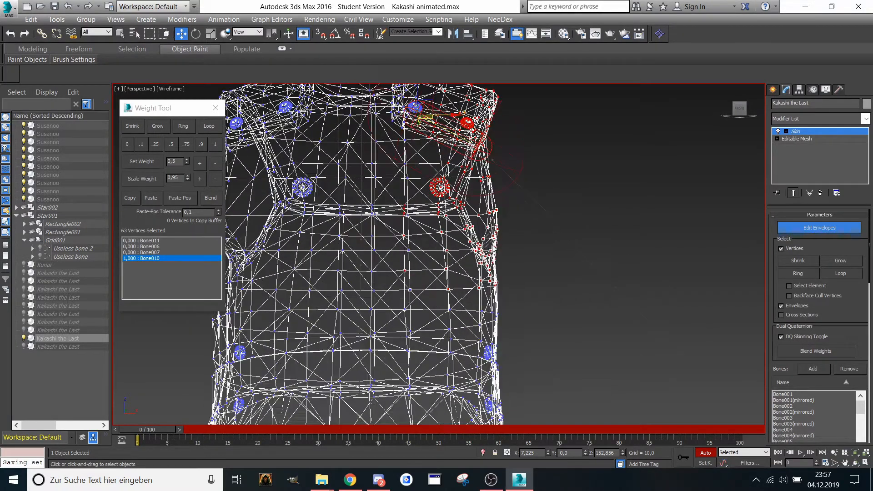
pyautogui.moveTo(488, 237); pyautogui.dragTo(486, 239, button='middle')
pyautogui.scroll(3, 486, 241)
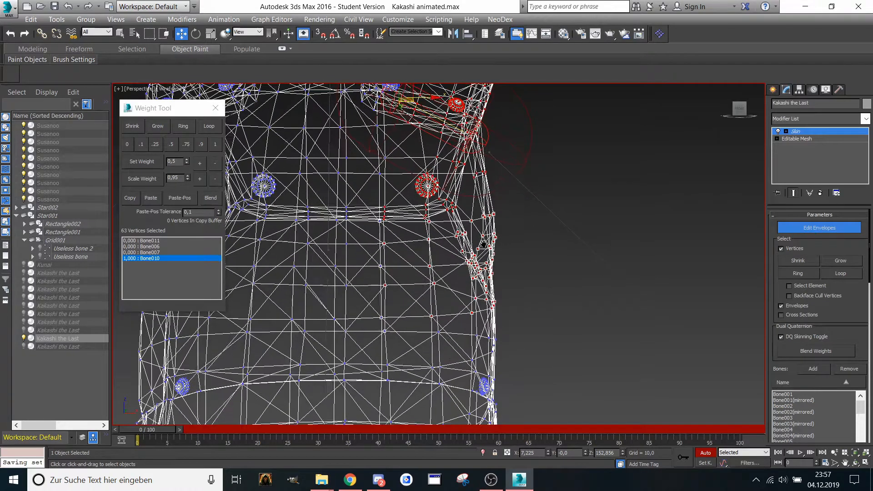
# - Activate the Bone007 envelope and weight the selected side area below the chest seam 0.5 to it
pyautogui.scroll(-2, 488, 249)
pyautogui.scroll(-1, 488, 249)
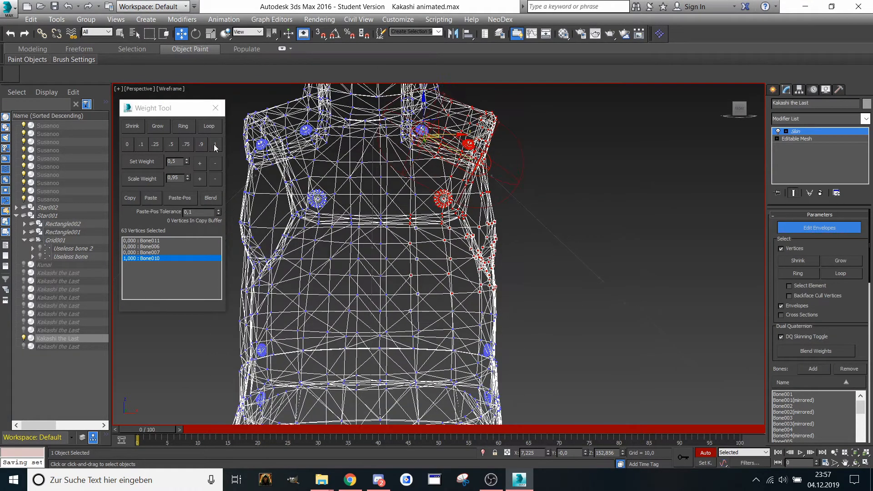
pyautogui.scroll(4, 482, 257)
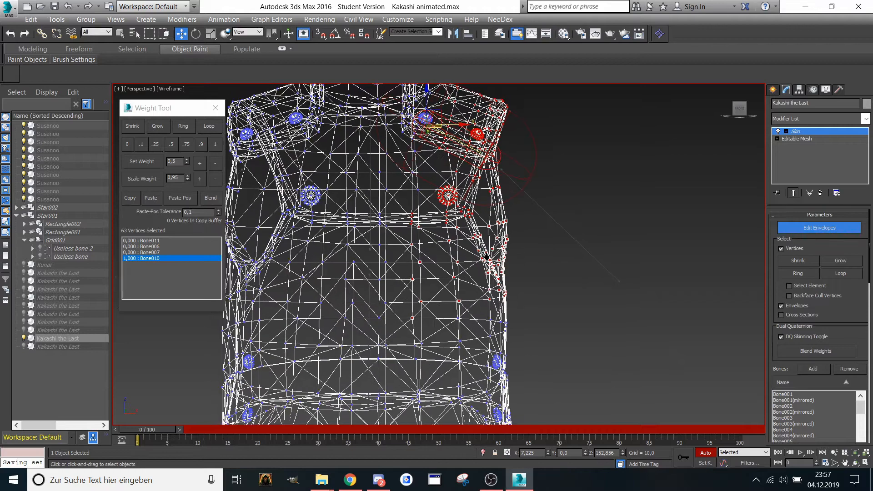
pyautogui.moveTo(486, 257); pyautogui.dragTo(475, 262, button='middle')
pyautogui.scroll(4, 363, 231)
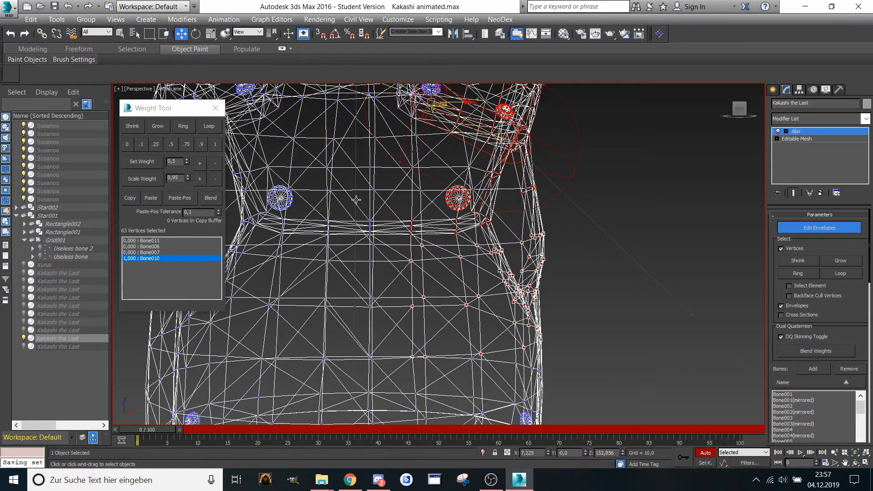
pyautogui.moveTo(363, 199); pyautogui.dragTo(408, 220, button='middle')
pyautogui.scroll(2, 402, 219)
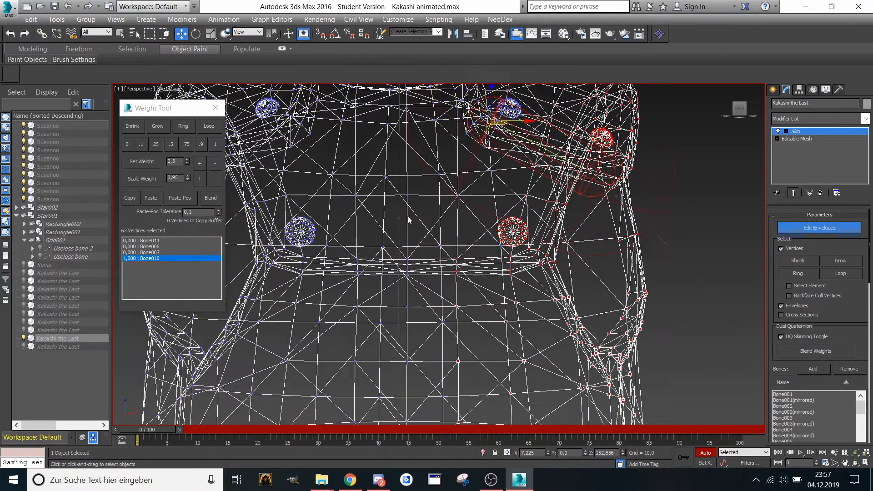
pyautogui.click(398, 217)
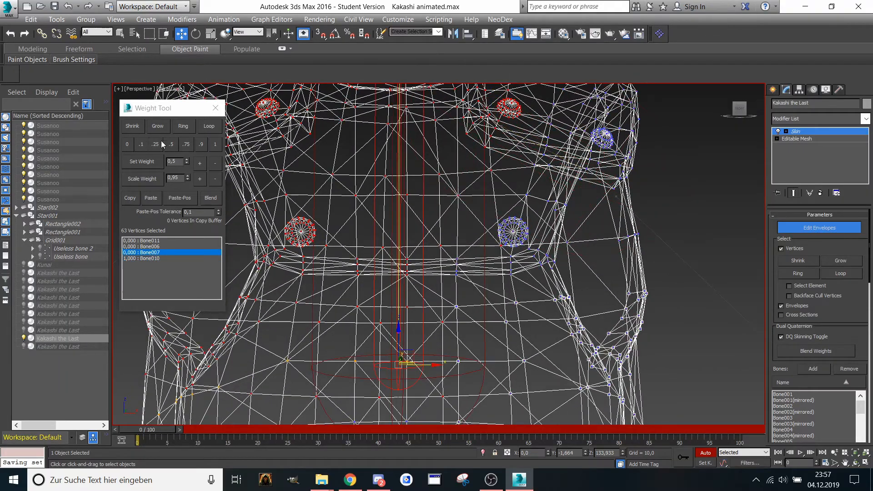
pyautogui.scroll(-3, 578, 263)
# - Select the innermost vertex column of that area in two passes, weight it 1 to Bone007, and clear the selection
pyautogui.moveTo(579, 263); pyautogui.dragTo(480, 251, button='middle')
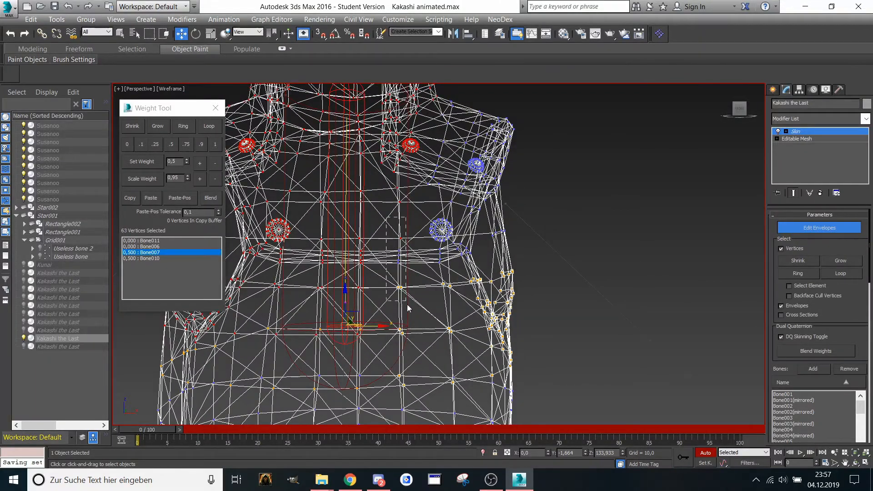
pyautogui.moveTo(415, 357); pyautogui.dragTo(415, 358)
pyautogui.click(215, 148)
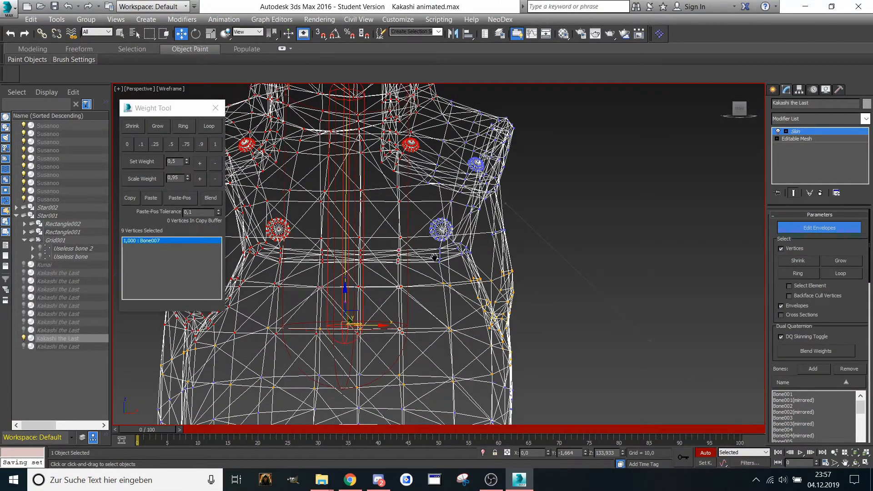
pyautogui.moveTo(432, 270); pyautogui.dragTo(427, 225, button='middle')
pyautogui.scroll(-1, 427, 225)
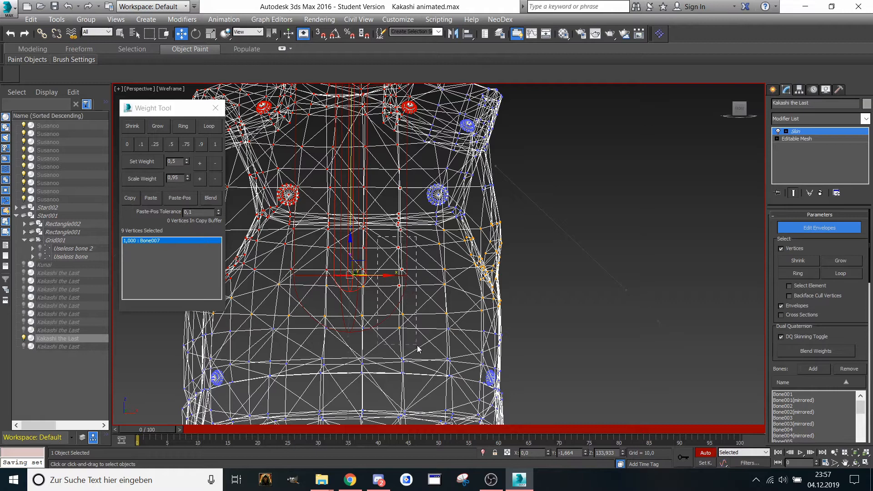
pyautogui.moveTo(417, 346); pyautogui.dragTo(417, 345)
pyautogui.click(215, 146)
pyautogui.scroll(-1, 373, 195)
pyautogui.click(553, 216)
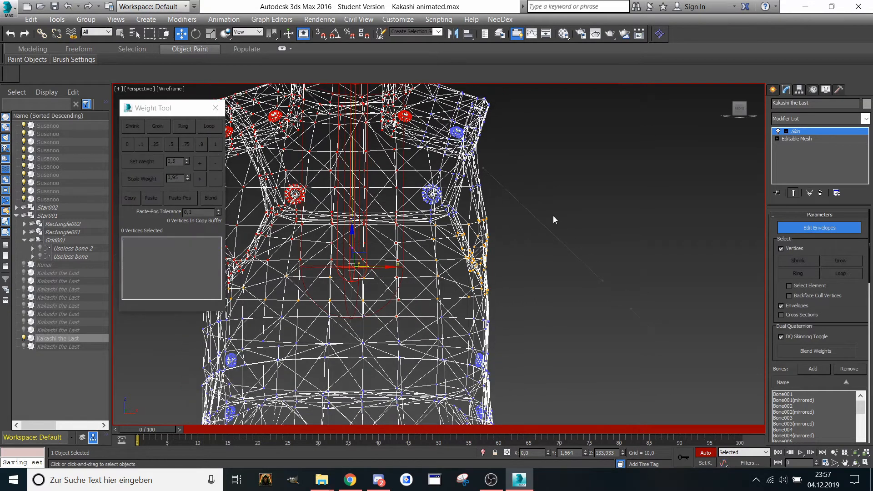
# - Activate the Bone010 envelope and examine its weights on the shoulder pad, chest button and armhole side
pyautogui.moveTo(553, 216); pyautogui.dragTo(546, 240, button='middle')
pyautogui.scroll(4, 431, 119)
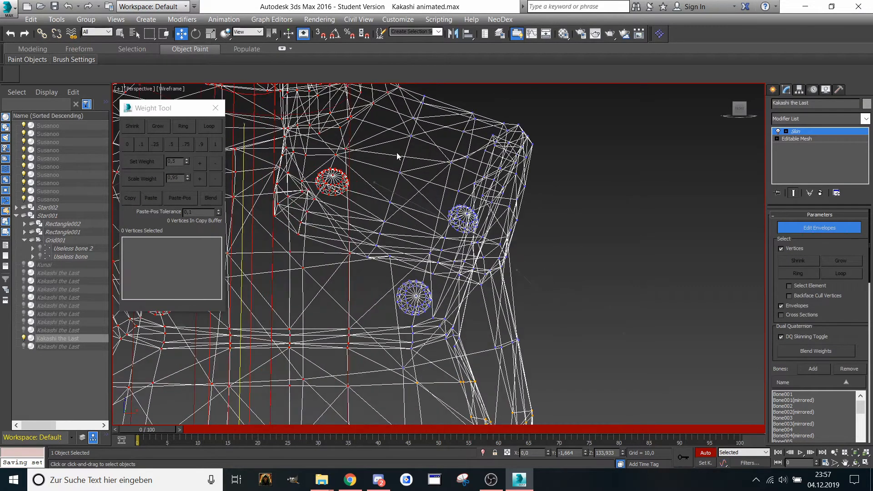
pyautogui.click(390, 191)
pyautogui.scroll(-3, 397, 207)
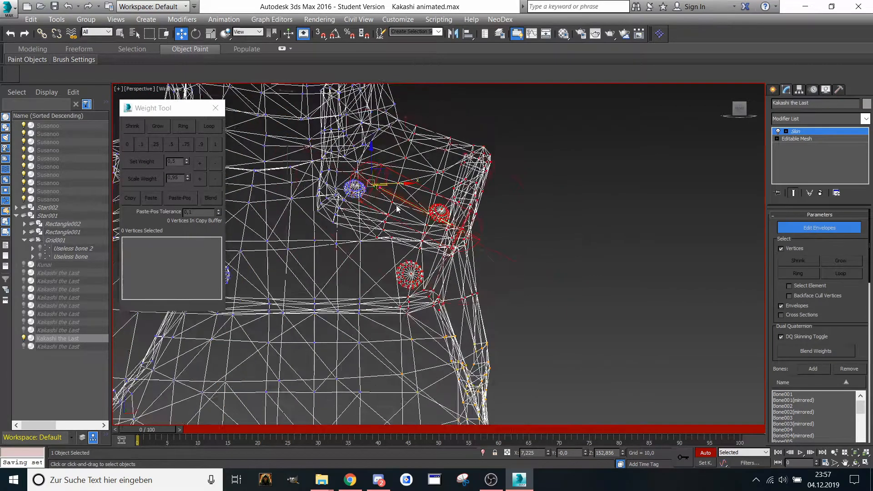
pyautogui.moveTo(398, 209); pyautogui.dragTo(393, 155, button='middle')
pyautogui.keyDown('alt'); pyautogui.moveTo(446, 287); pyautogui.dragTo(407, 276, button='middle'); pyautogui.keyUp('alt')
pyautogui.scroll(-2, 381, 199)
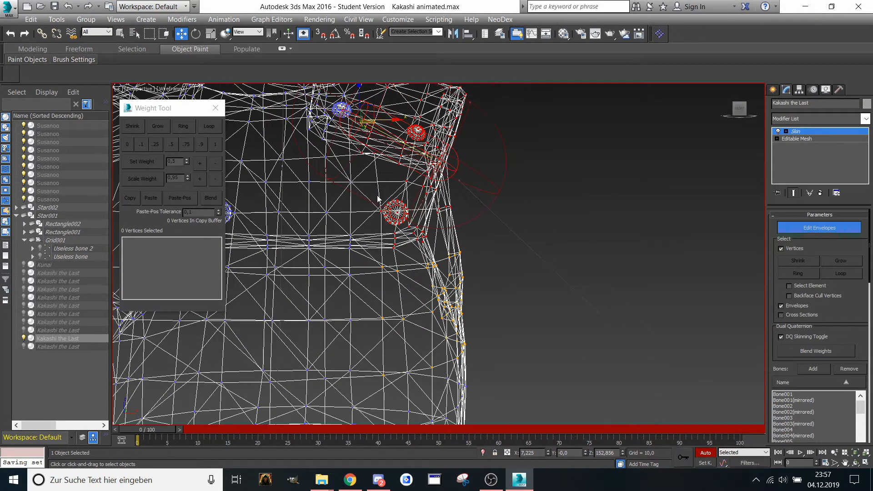
pyautogui.moveTo(378, 204); pyautogui.dragTo(452, 236, button='middle')
pyautogui.scroll(-2, 442, 256)
pyautogui.scroll(2, 495, 214)
pyautogui.scroll(-1, 436, 182)
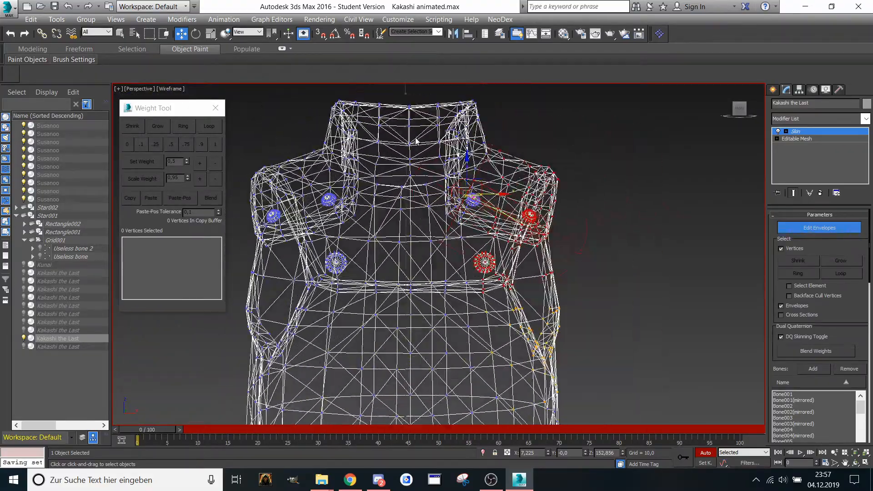
pyautogui.scroll(3, 491, 159)
pyautogui.moveTo(518, 186); pyautogui.dragTo(376, 122, button='middle')
pyautogui.scroll(1, 416, 137)
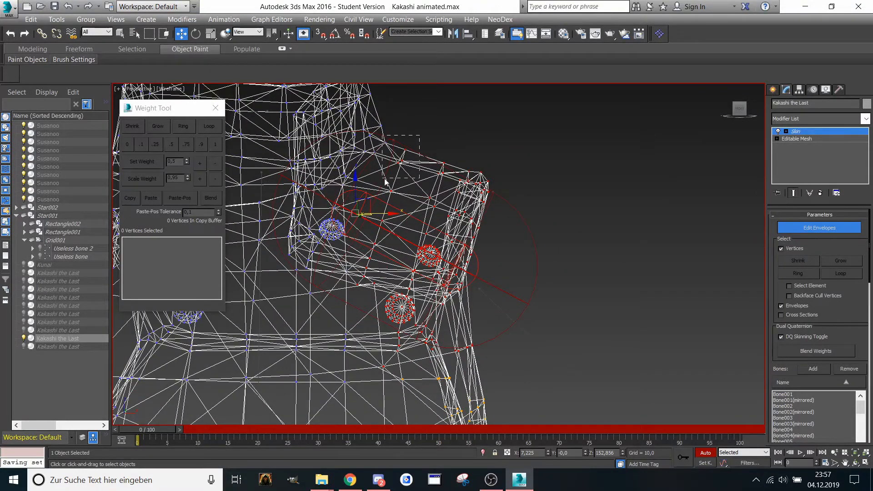
# - Try selecting the vertices along the inner edge of the positive-X shoulder pad, and clear the selection
pyautogui.moveTo(385, 182); pyautogui.dragTo(405, 211)
pyautogui.scroll(2, 391, 173)
pyautogui.moveTo(405, 211); pyautogui.dragTo(401, 190, button='middle')
pyautogui.keyDown('ctrl'); pyautogui.moveTo(396, 190); pyautogui.dragTo(383, 210); pyautogui.keyUp('ctrl')
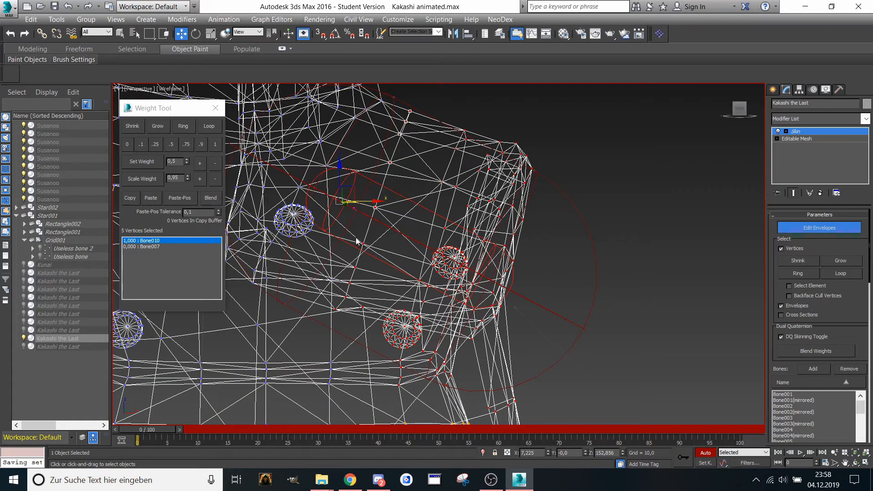
pyautogui.moveTo(356, 241); pyautogui.dragTo(371, 210, button='middle')
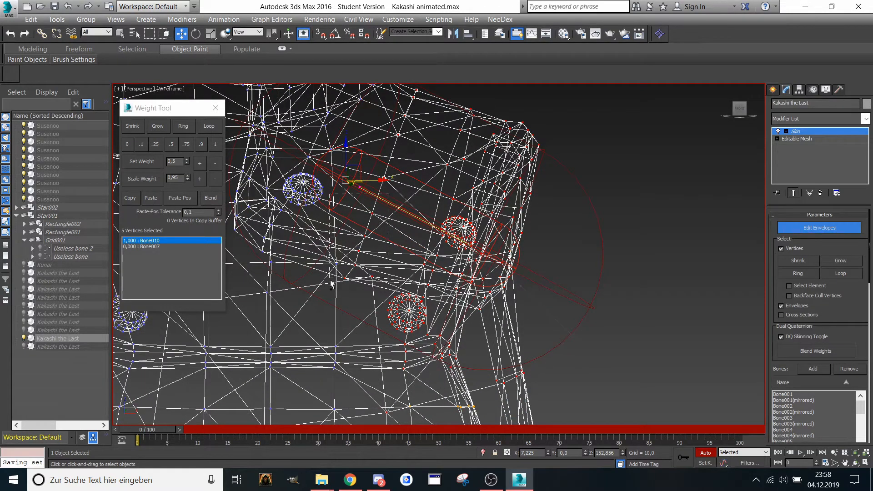
pyautogui.moveTo(330, 287); pyautogui.dragTo(357, 236, button='middle')
pyautogui.click(350, 221)
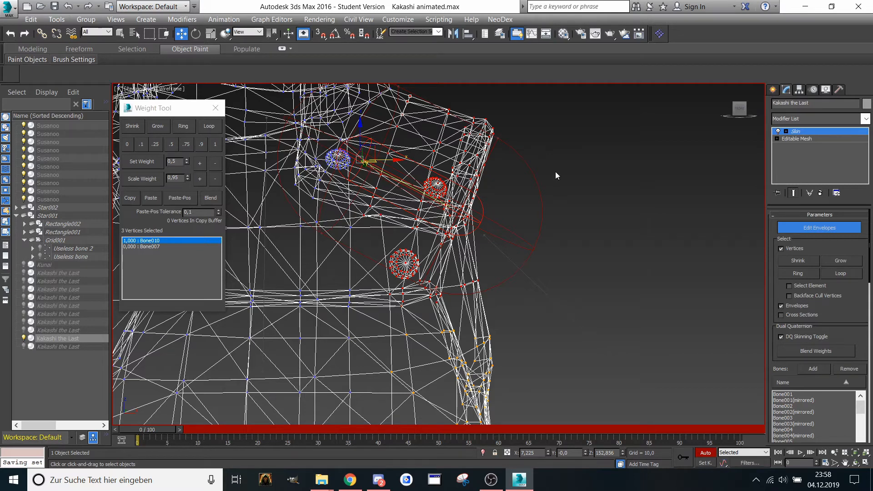
pyautogui.click(465, 91)
pyautogui.moveTo(455, 95); pyautogui.dragTo(430, 112, button='middle')
pyautogui.scroll(1, 418, 114)
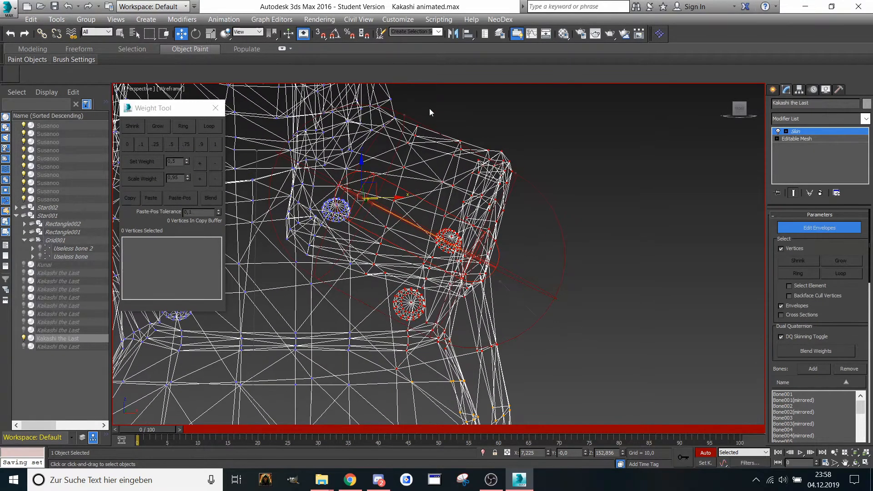
# - Select the vertices along the inner edge of the positive-X shoulder pad and the column beneath it on the chest
pyautogui.moveTo(412, 159); pyautogui.dragTo(412, 159)
pyautogui.keyDown('alt'); pyautogui.moveTo(412, 159); pyautogui.dragTo(401, 142, button='middle'); pyautogui.keyUp('alt')
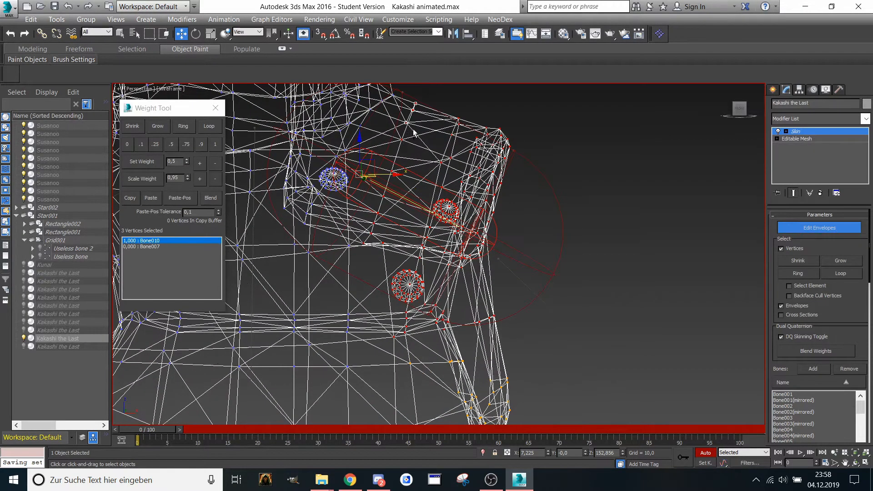
pyautogui.keyDown('alt'); pyautogui.moveTo(376, 184); pyautogui.dragTo(391, 153, button='middle'); pyautogui.keyUp('alt')
pyautogui.moveTo(353, 220); pyautogui.dragTo(307, 112, button='middle')
pyautogui.moveTo(291, 139)
pyautogui.mouseDown(button='middle')
pyautogui.moveTo(316, 145)
pyautogui.moveTo(289, 146)
pyautogui.mouseUp(button='middle')
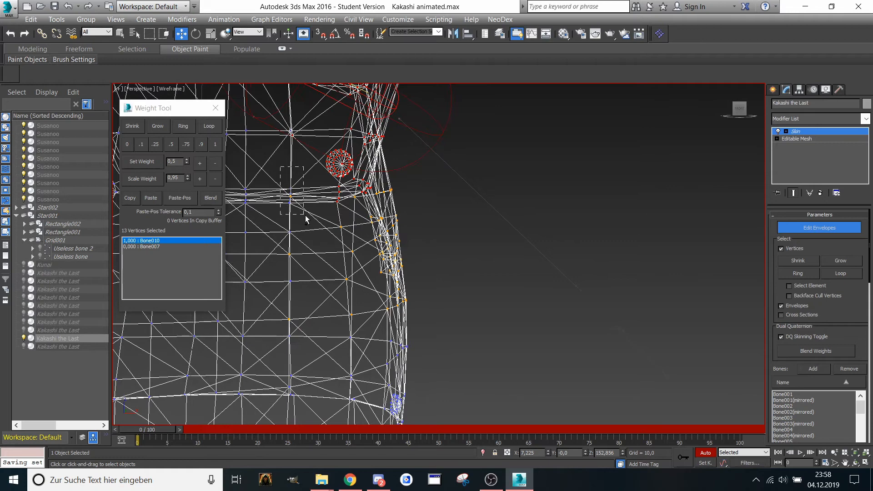
# - Add that column's vertices at the chest seam and just below it to the selection
pyautogui.keyDown('ctrl'); pyautogui.moveTo(305, 216); pyautogui.dragTo(306, 217); pyautogui.keyUp('ctrl')
pyautogui.keyDown('alt'); pyautogui.moveTo(306, 216); pyautogui.dragTo(279, 192, button='middle'); pyautogui.keyUp('alt')
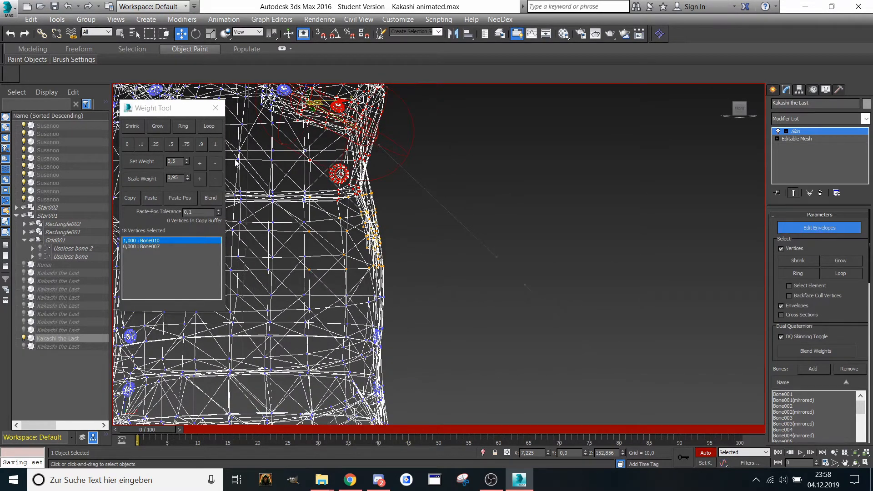
pyautogui.scroll(4, 289, 199)
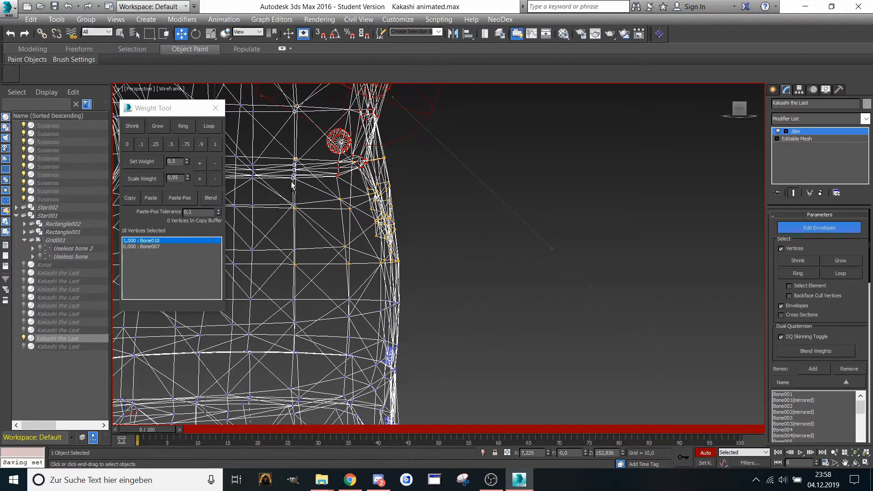
pyautogui.keyDown('ctrl'); pyautogui.moveTo(286, 227); pyautogui.dragTo(286, 227); pyautogui.keyUp('ctrl')
pyautogui.moveTo(286, 228); pyautogui.dragTo(287, 204, button='middle')
# - Activate the Bone007 envelope and weight the selected inner column 0.5 to it
pyautogui.scroll(-3, 291, 240)
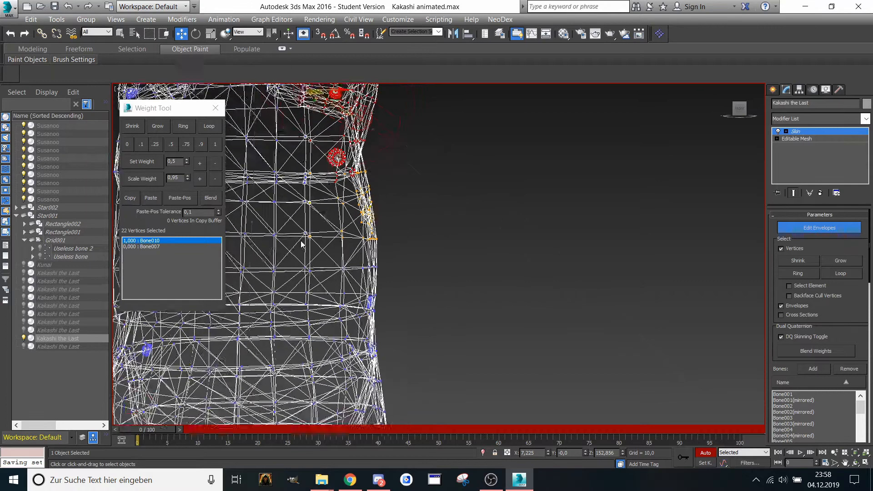
pyautogui.scroll(5, 273, 197)
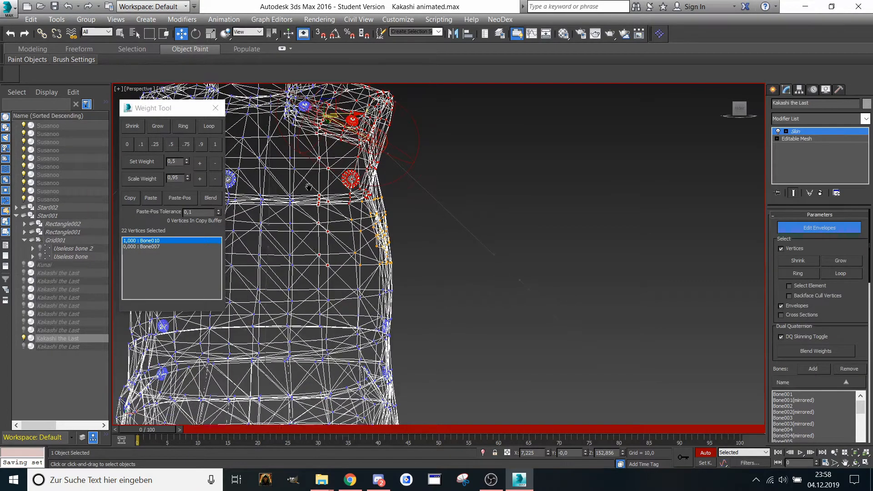
pyautogui.click(267, 193)
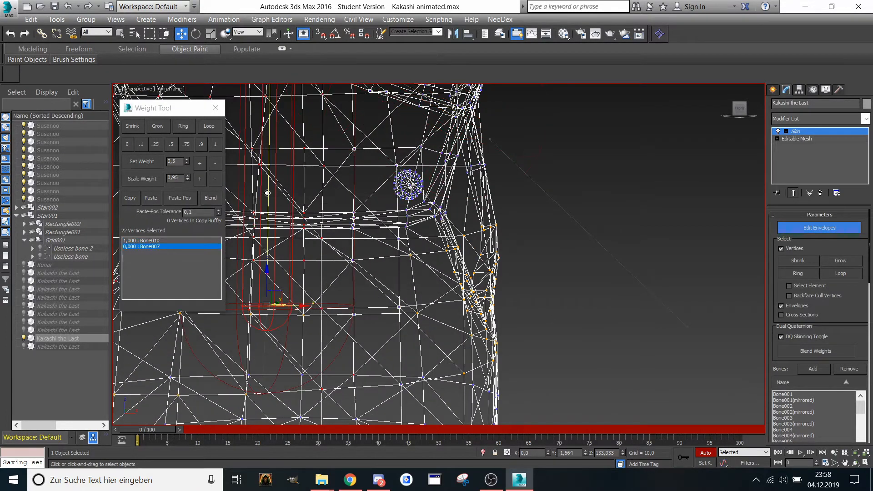
pyautogui.scroll(-5, 300, 258)
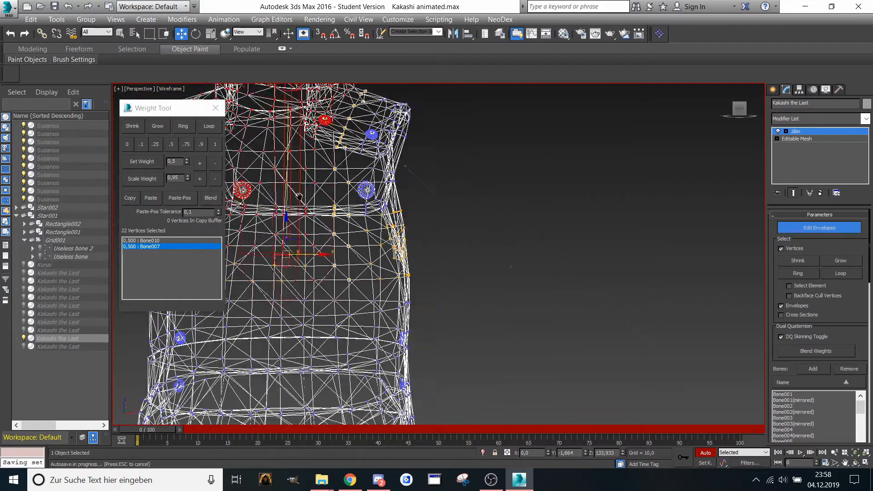
pyautogui.scroll(5, 300, 259)
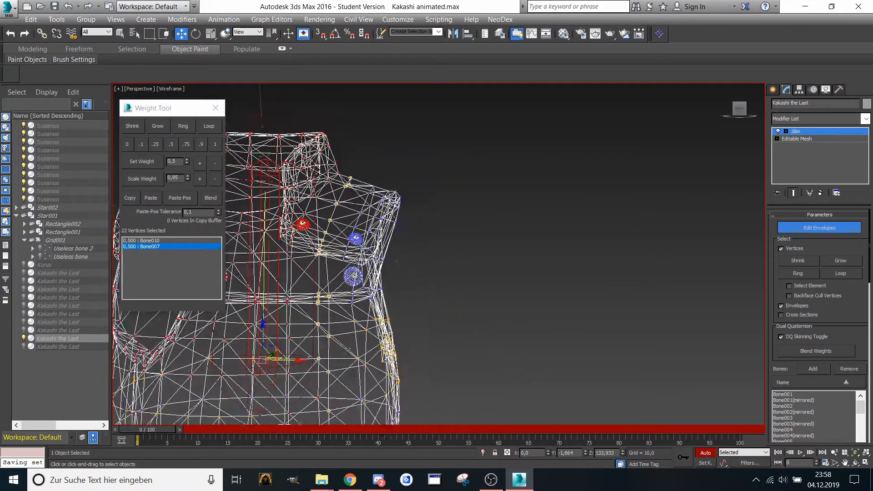
# - Activate the Bone010(mirrored) envelope on the negative-X shoulder of the vest
pyautogui.moveTo(283, 224); pyautogui.dragTo(402, 150, button='middle')
pyautogui.scroll(-4, 289, 257)
pyautogui.scroll(1, 351, 162)
pyautogui.scroll(-1, 403, 150)
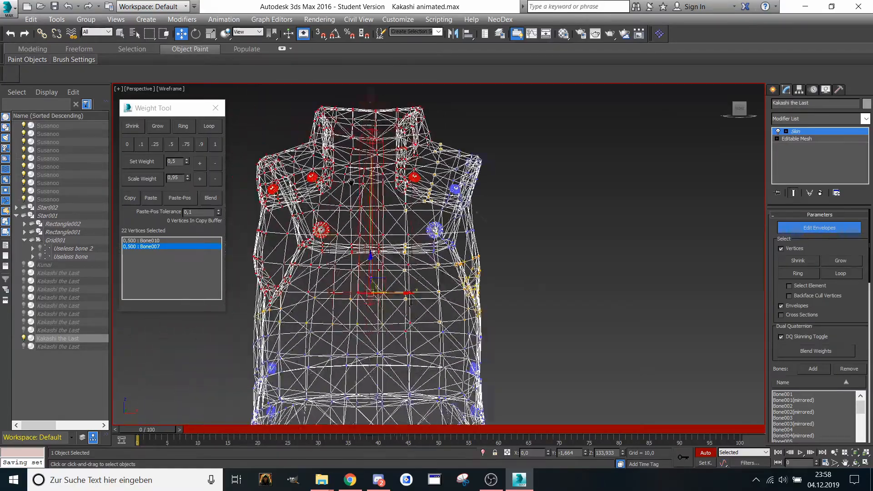
pyautogui.scroll(4, 316, 168)
pyautogui.moveTo(324, 164); pyautogui.dragTo(335, 217, button='middle')
pyautogui.scroll(4, 335, 217)
pyautogui.scroll(-6, 338, 213)
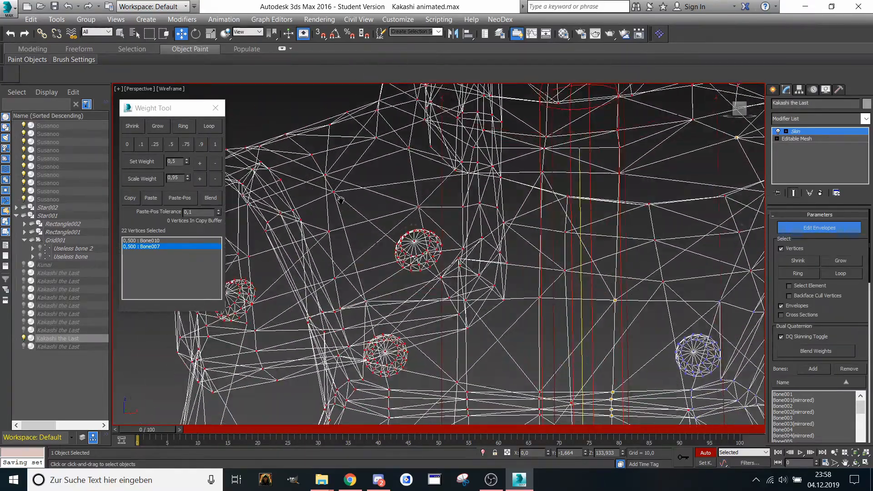
pyautogui.click(353, 225)
# - Select the vertices of the negative-X shoulder pad and armhole down to the upper side of the vest
pyautogui.scroll(-2, 357, 204)
pyautogui.moveTo(334, 166); pyautogui.dragTo(340, 132, button='middle')
pyautogui.scroll(-1, 335, 128)
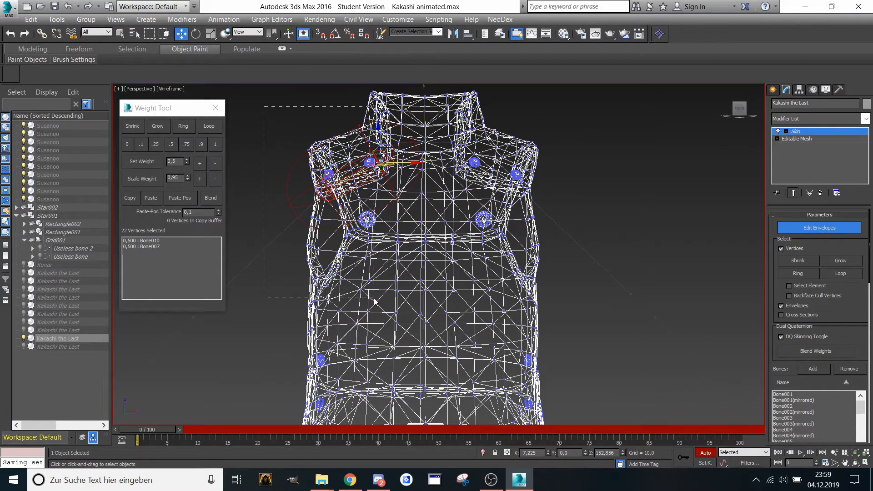
pyautogui.moveTo(364, 302); pyautogui.dragTo(363, 300)
pyautogui.scroll(5, 357, 278)
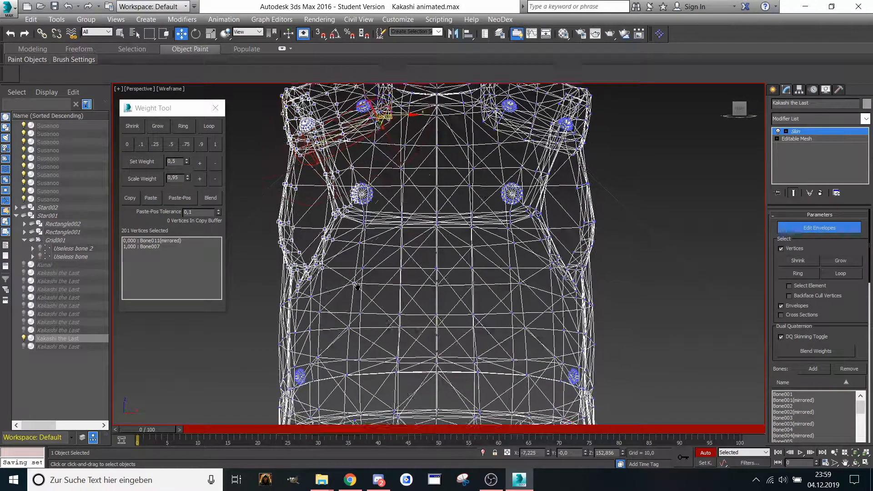
pyautogui.moveTo(355, 272); pyautogui.dragTo(351, 303, button='middle')
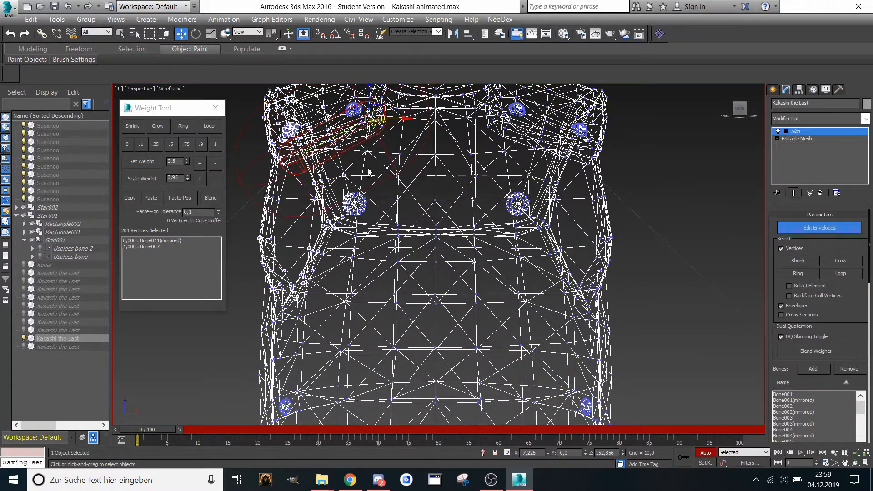
# - Add the negative-X chest button, the adjoining chest seam vertices and those just below the seam to the selection
pyautogui.keyDown('ctrl'); pyautogui.moveTo(373, 225); pyautogui.dragTo(372, 226); pyautogui.keyUp('ctrl')
pyautogui.moveTo(373, 225); pyautogui.dragTo(376, 207, button='middle')
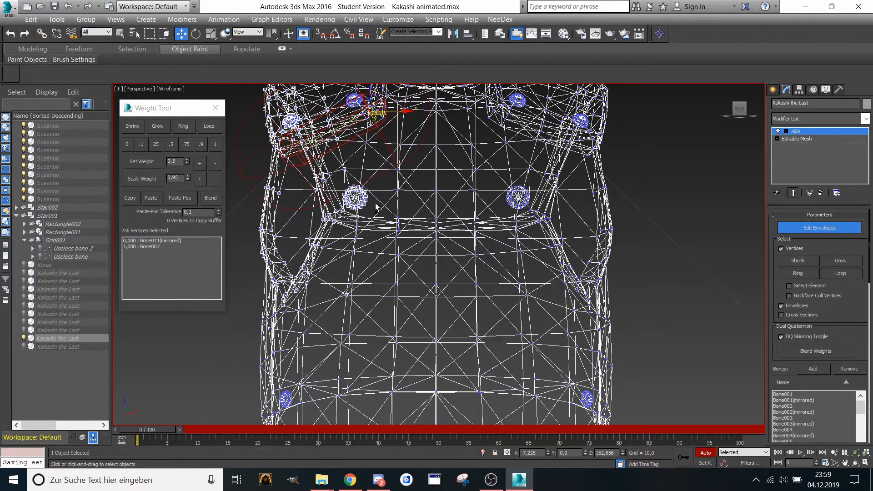
pyautogui.keyDown('ctrl'); pyautogui.moveTo(341, 258); pyautogui.dragTo(341, 258); pyautogui.keyUp('ctrl')
pyautogui.moveTo(342, 257); pyautogui.dragTo(377, 216, button='middle')
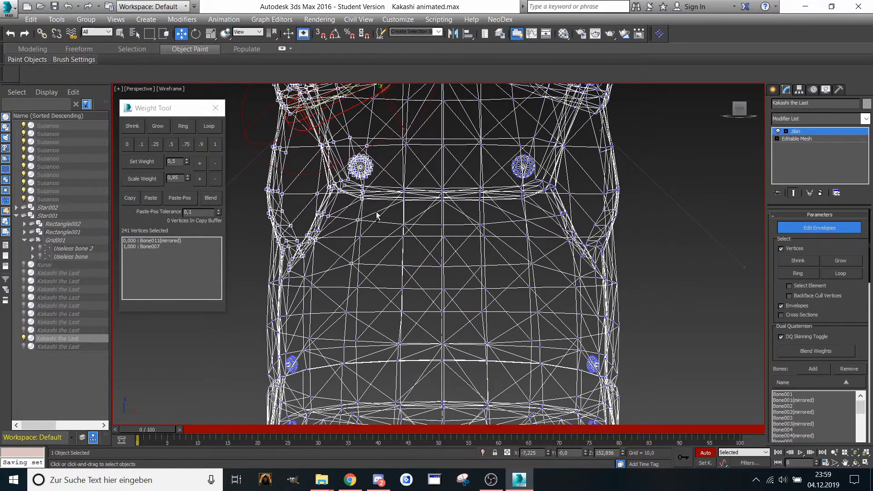
pyautogui.moveTo(343, 271); pyautogui.dragTo(361, 247, button='middle')
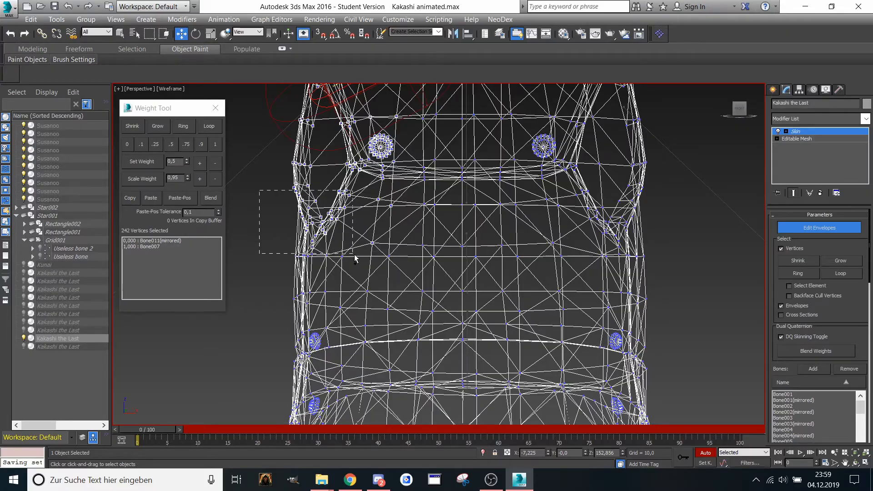
pyautogui.keyDown('ctrl'); pyautogui.moveTo(354, 254); pyautogui.dragTo(354, 250); pyautogui.keyUp('ctrl')
pyautogui.scroll(-5, 353, 251)
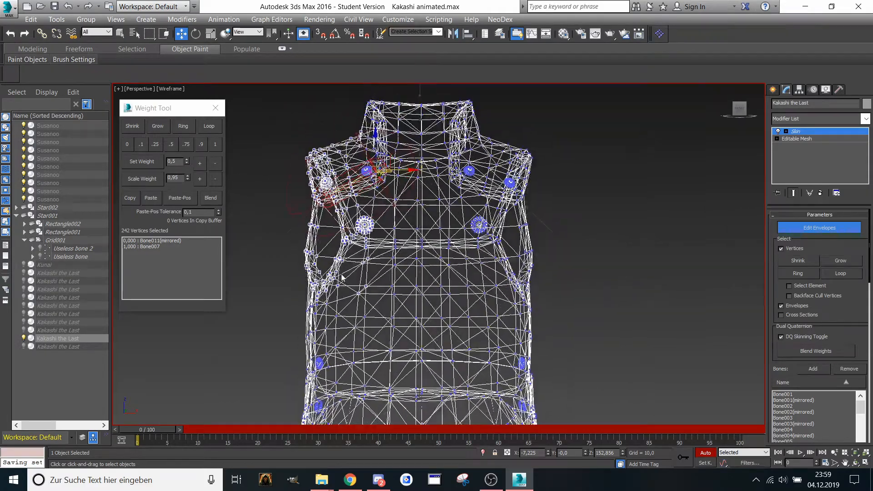
# - Try extending the selection with the vertices beside the collar on the negative-X shoulder, and undo that selection change
pyautogui.scroll(3, 347, 136)
pyautogui.scroll(3, 364, 141)
pyautogui.moveTo(370, 106); pyautogui.dragTo(413, 121, button='middle')
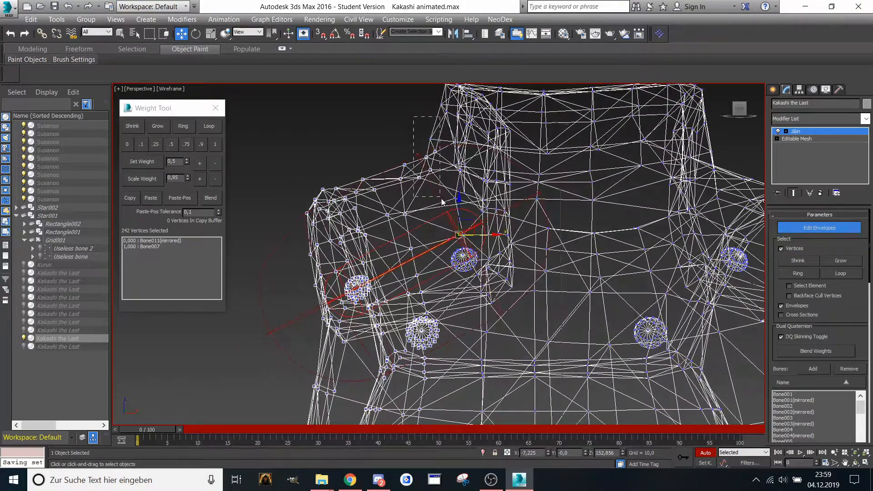
pyautogui.moveTo(442, 202); pyautogui.dragTo(441, 200)
pyautogui.keyDown('alt'); pyautogui.moveTo(441, 200); pyautogui.dragTo(415, 170, button='middle'); pyautogui.keyUp('alt')
pyautogui.hotkey('ctrl', 'z')
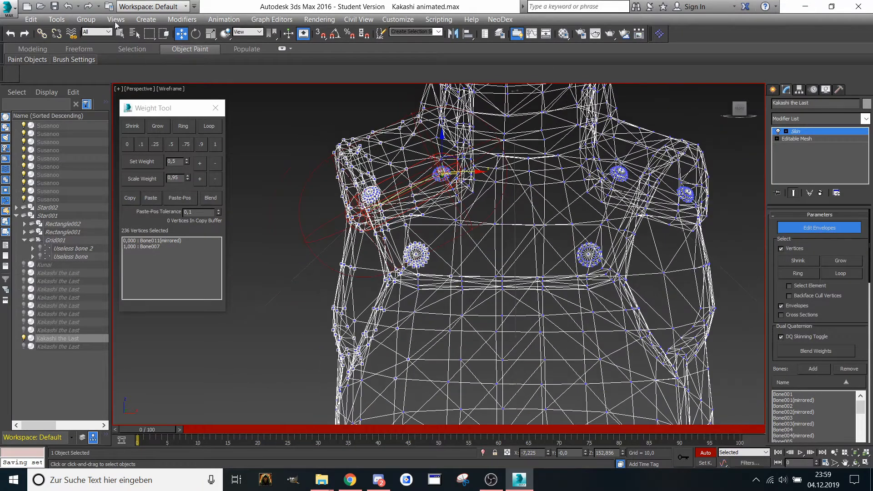
pyautogui.click(89, 7)
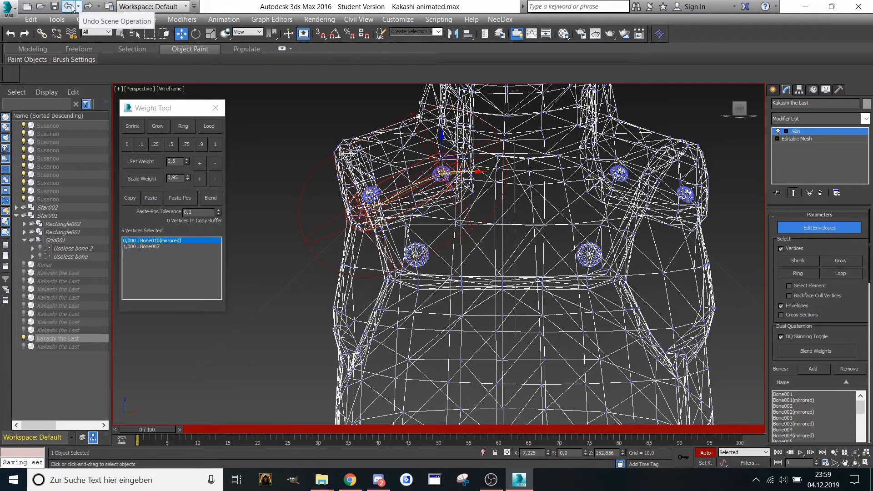
pyautogui.click(71, 6)
pyautogui.keyDown('alt'); pyautogui.moveTo(405, 64); pyautogui.dragTo(443, 124, button='middle'); pyautogui.keyUp('alt')
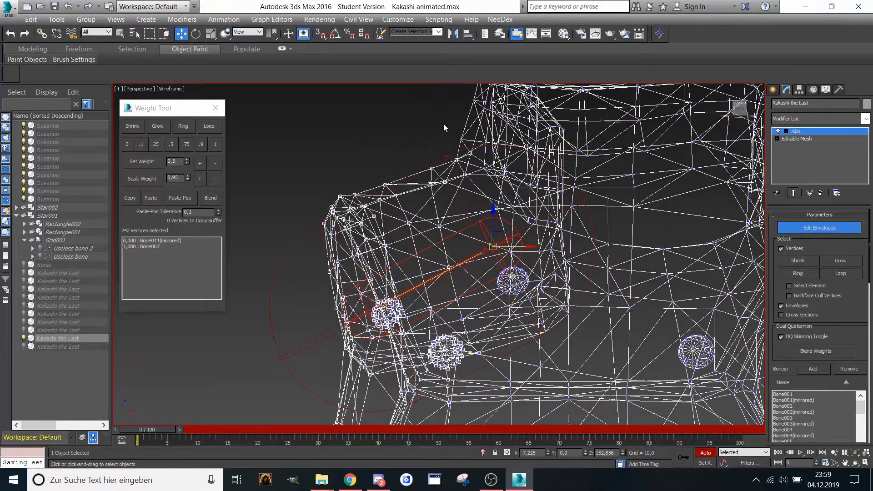
# - Remove the stray vertices near the collar and below the chest seam from the negative-X selection
pyautogui.keyDown('alt'); pyautogui.moveTo(496, 189); pyautogui.dragTo(459, 170, button='middle'); pyautogui.keyUp('alt')
pyautogui.scroll(2, 457, 169)
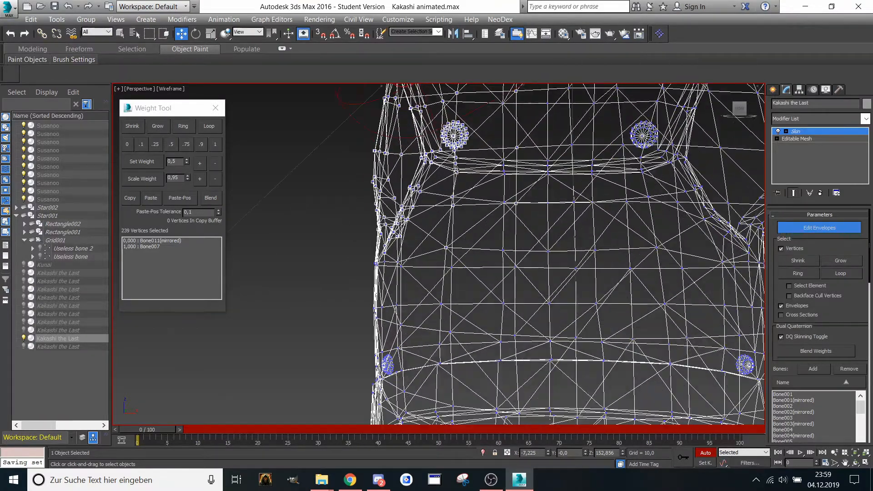
pyautogui.moveTo(445, 244); pyautogui.dragTo(440, 214, button='middle')
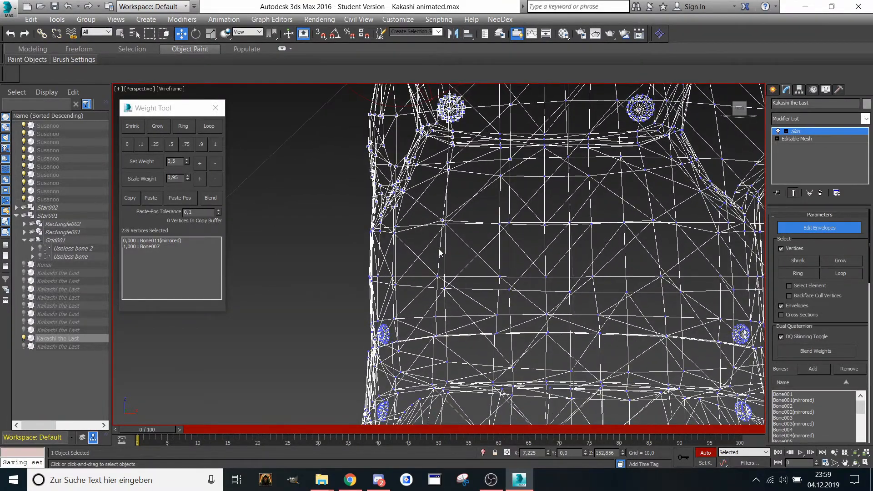
pyautogui.scroll(2, 457, 233)
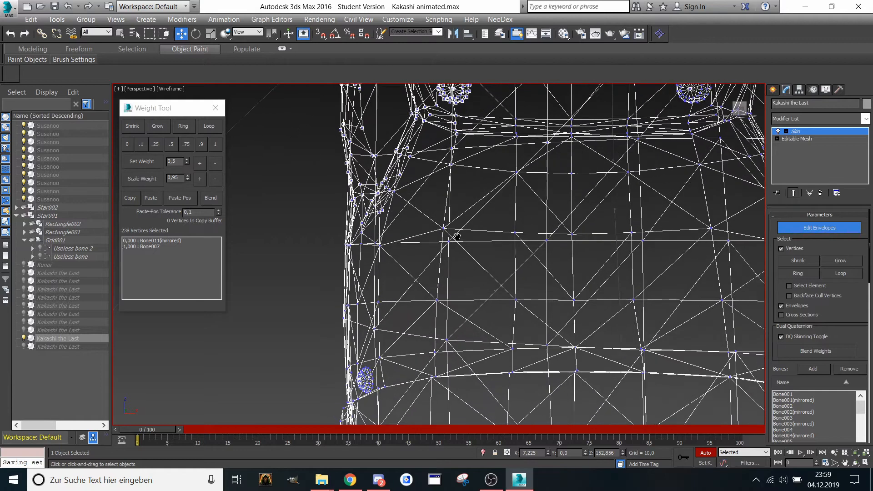
# - Weight the selected negative-X shoulder, armhole and chest button vertices 1 to Bone010(mirrored)
pyautogui.scroll(-3, 319, 165)
pyautogui.scroll(-1, 319, 164)
pyautogui.moveTo(319, 165); pyautogui.dragTo(349, 228, button='middle')
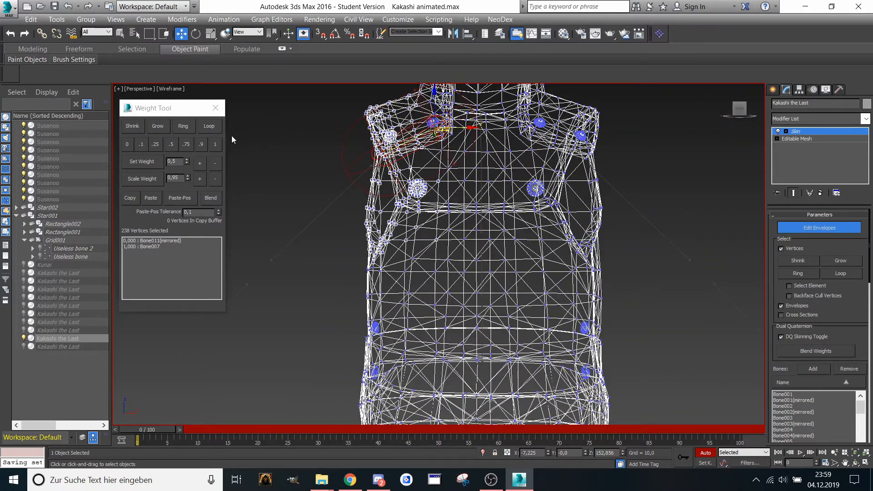
pyautogui.click(217, 144)
# - Select the vertices around the lower end of the negative-X armhole
pyautogui.scroll(2, 370, 162)
pyautogui.moveTo(373, 166); pyautogui.dragTo(383, 135, button='middle')
pyautogui.scroll(2, 429, 230)
pyautogui.moveTo(430, 230); pyautogui.dragTo(427, 249, button='middle')
pyautogui.scroll(-2, 430, 232)
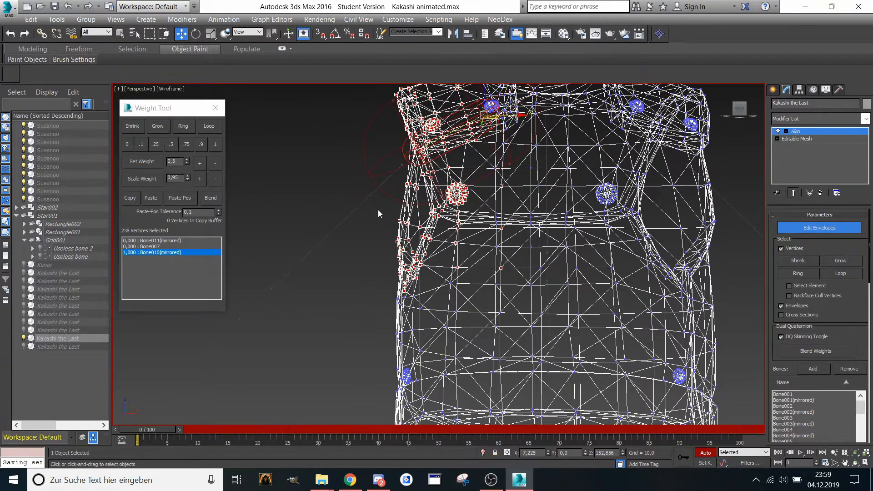
pyautogui.moveTo(435, 270); pyautogui.dragTo(435, 269)
pyautogui.scroll(1, 434, 234)
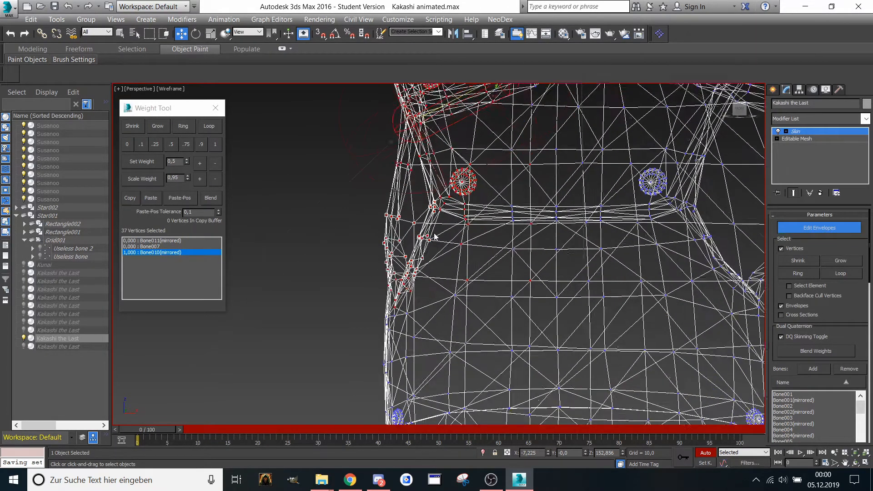
# - Extend the selection upward with the outer side vertices of the negative-X armhole
pyautogui.moveTo(434, 233); pyautogui.dragTo(432, 222, button='middle')
pyautogui.moveTo(355, 221); pyautogui.dragTo(368, 193, button='middle')
pyautogui.moveTo(368, 180); pyautogui.dragTo(410, 243)
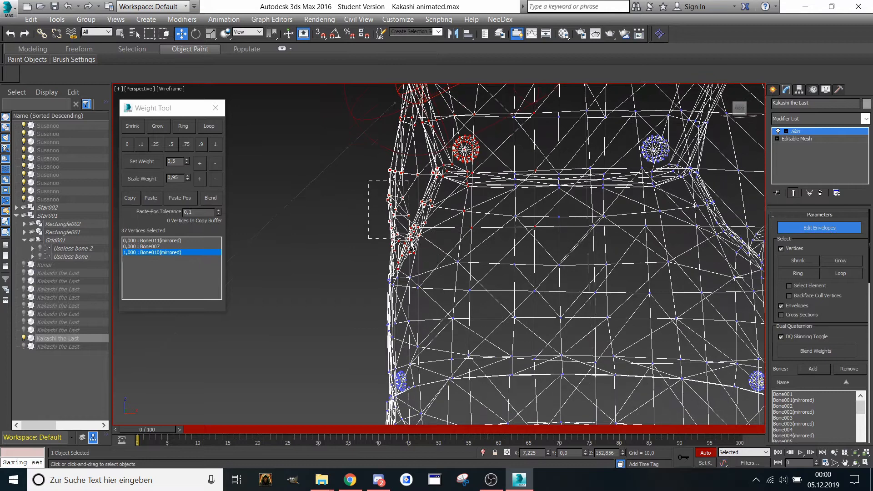
pyautogui.scroll(3, 397, 252)
pyautogui.scroll(-1, 405, 253)
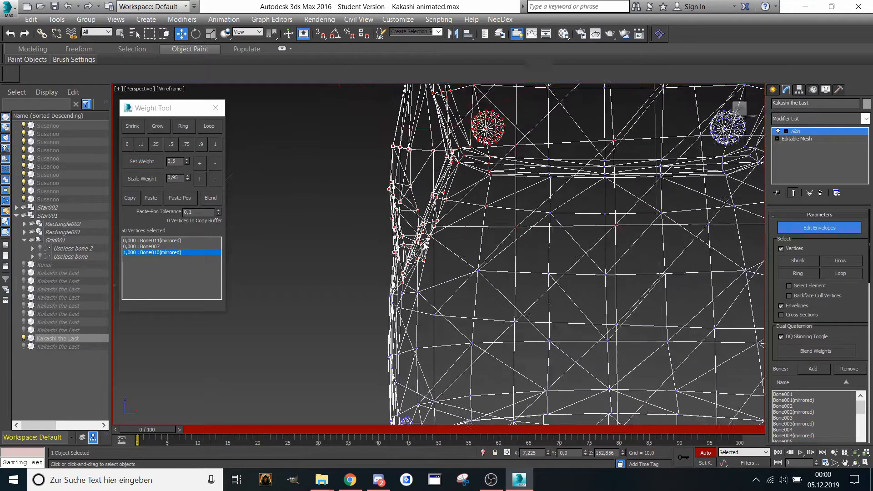
# - Try adding the vertices at the armhole corner of the chest seam to the negative-X selection
pyautogui.moveTo(419, 224); pyautogui.dragTo(418, 264, button='middle')
pyautogui.scroll(-1, 418, 264)
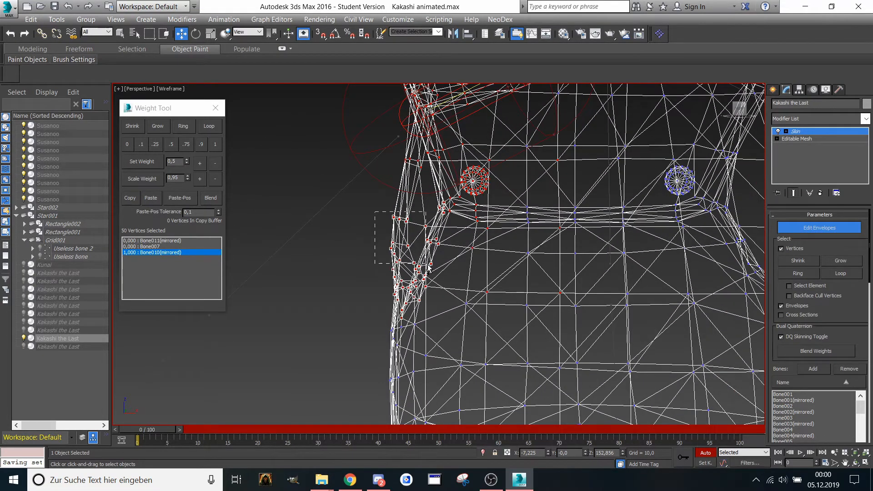
pyautogui.scroll(4, 434, 248)
pyautogui.moveTo(428, 184); pyautogui.dragTo(420, 201, button='middle')
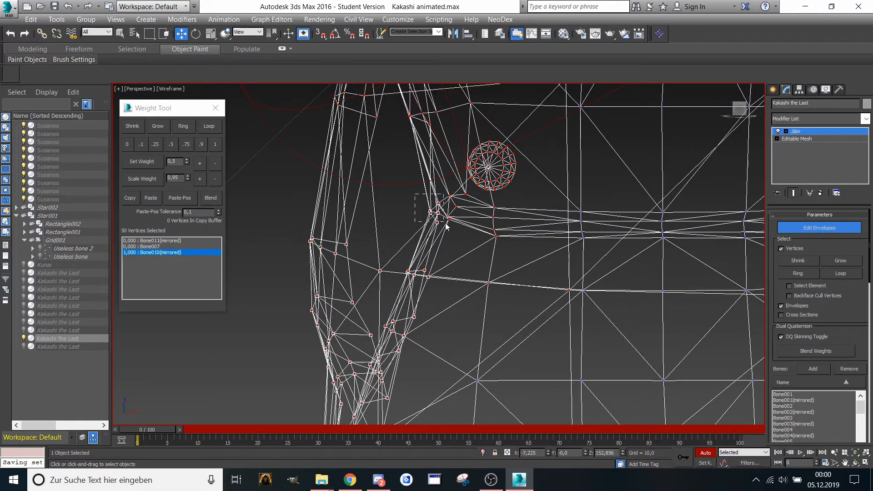
pyautogui.moveTo(446, 224); pyautogui.dragTo(455, 230)
pyautogui.scroll(-2, 456, 231)
# - Dismiss the accidentally opened Windows start menu and undo the last two vertex selection changes
pyautogui.press('super')
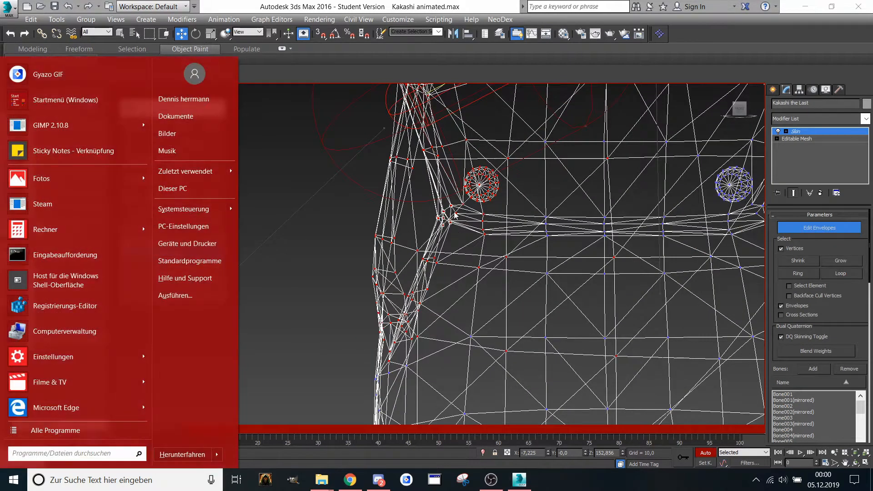
pyautogui.click(384, 192)
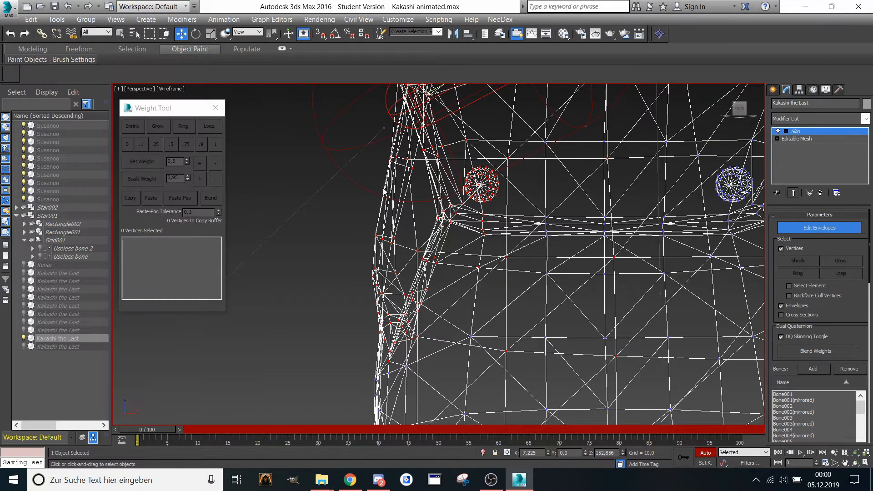
pyautogui.hotkey('ctrl', 'z')
pyautogui.hotkey('ctrl', 'z')
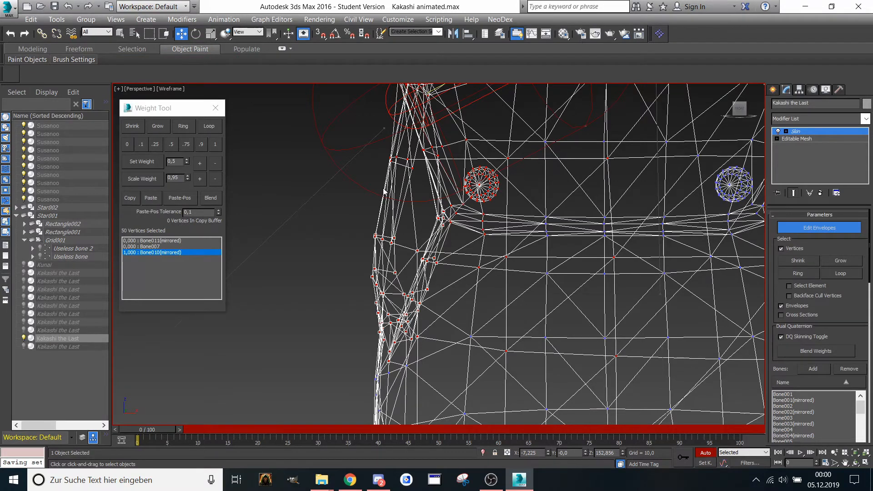
# - Finish the negative-X armhole vertex selection and set its Bone007 weight to 0.5
pyautogui.keyDown('alt'); pyautogui.moveTo(458, 228); pyautogui.dragTo(460, 231); pyautogui.keyUp('alt')
pyautogui.moveTo(459, 231); pyautogui.dragTo(460, 183, button='middle')
pyautogui.scroll(-4, 459, 182)
pyautogui.scroll(3, 395, 245)
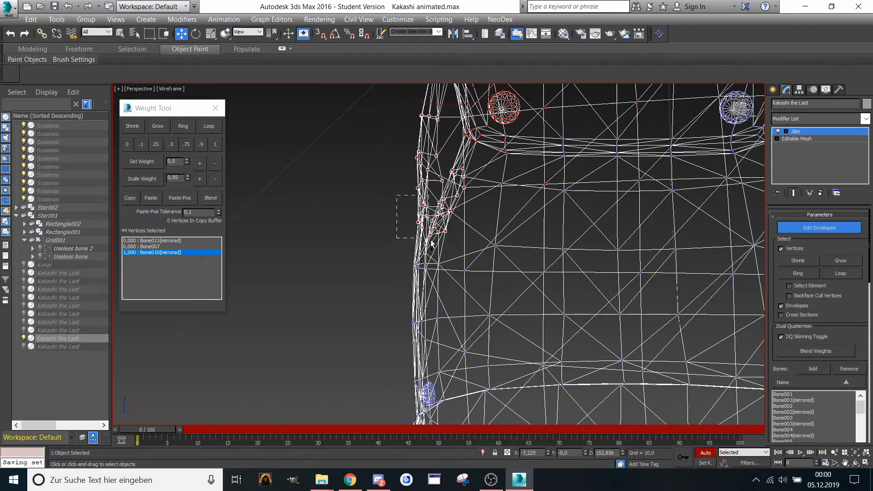
pyautogui.keyDown('alt'); pyautogui.moveTo(444, 263); pyautogui.dragTo(396, 297, button='middle'); pyautogui.keyUp('alt')
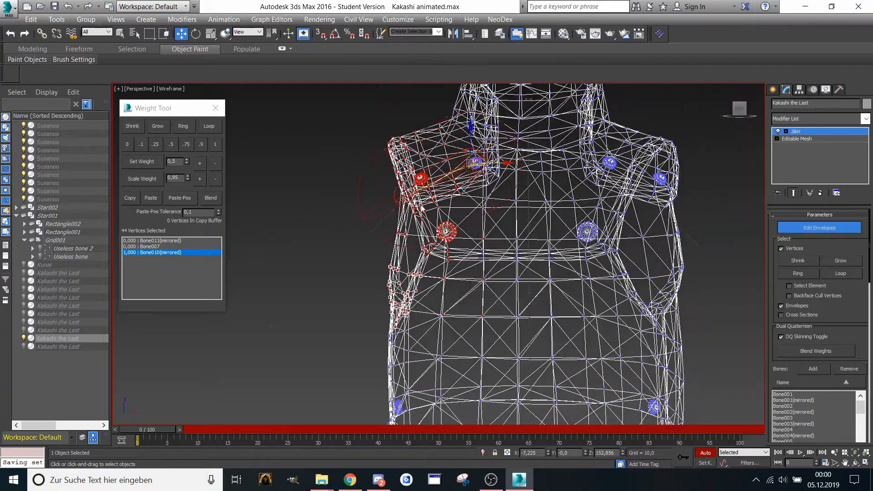
pyautogui.scroll(4, 501, 211)
pyautogui.moveTo(500, 210); pyautogui.dragTo(421, 222, button='middle')
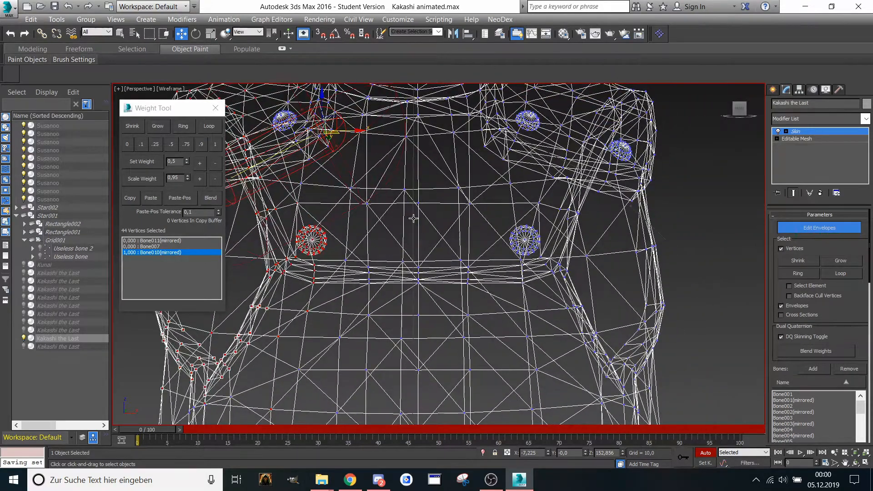
pyautogui.click(412, 218)
pyautogui.click(172, 145)
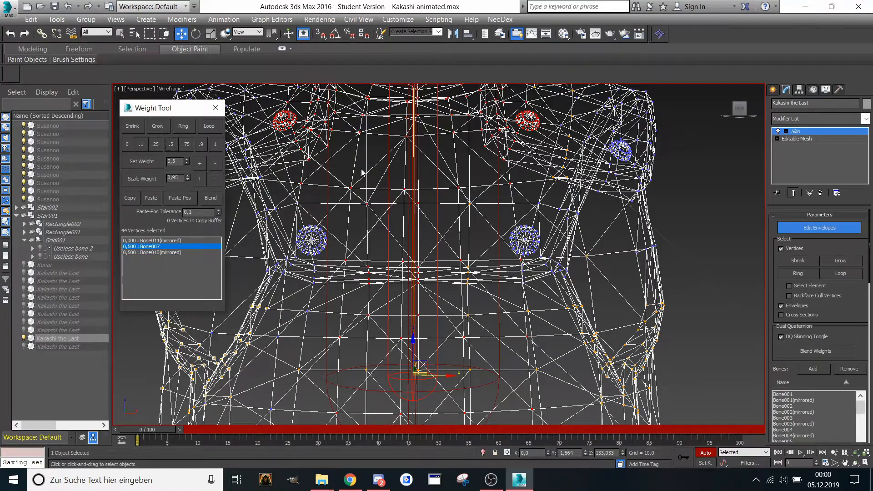
# - Select the vertices running from the top of the negative-X shoulder strap down its inner edge
pyautogui.scroll(-1, 373, 180)
pyautogui.moveTo(384, 184); pyautogui.dragTo(474, 157, button='middle')
pyautogui.moveTo(395, 210); pyautogui.dragTo(447, 148, button='middle')
pyautogui.moveTo(455, 129); pyautogui.dragTo(470, 171)
pyautogui.keyDown('alt'); pyautogui.moveTo(497, 221); pyautogui.dragTo(481, 197, button='middle'); pyautogui.keyUp('alt')
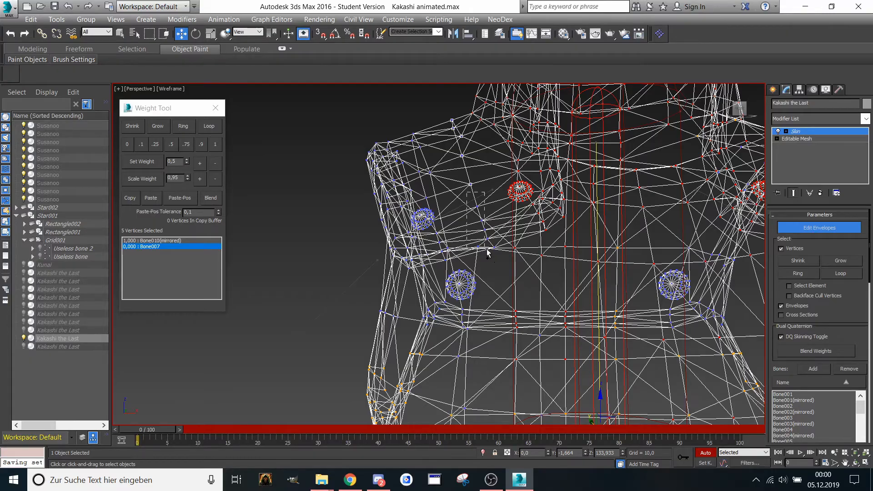
pyautogui.keyDown('ctrl'); pyautogui.moveTo(499, 257); pyautogui.dragTo(500, 258); pyautogui.keyUp('ctrl')
pyautogui.keyDown('alt'); pyautogui.moveTo(500, 257); pyautogui.dragTo(562, 189, button='middle'); pyautogui.keyUp('alt')
# - Extend the selection down the adjoining chest column and set these vertices to 0.5 weight for Bone007
pyautogui.scroll(1, 488, 189)
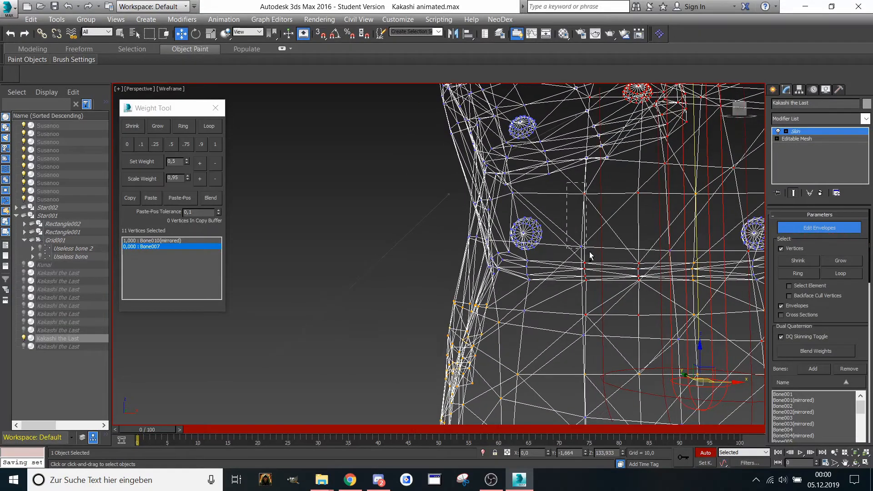
pyautogui.moveTo(600, 266); pyautogui.dragTo(597, 231, button='middle')
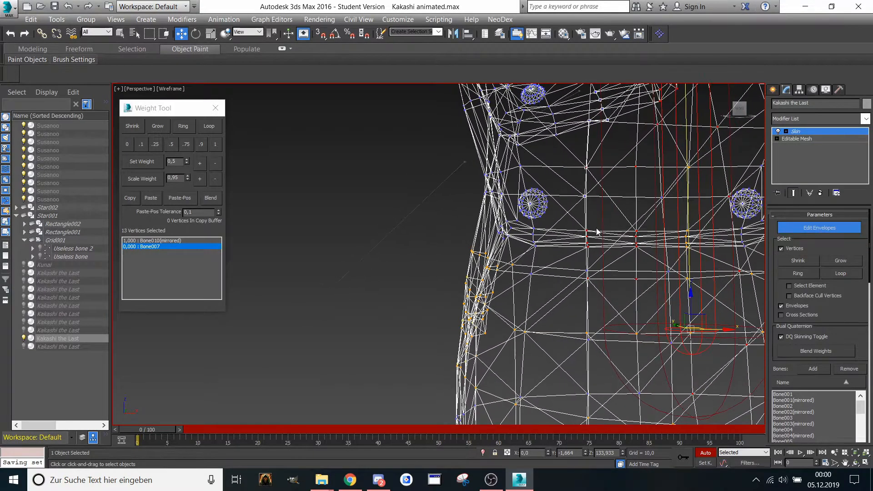
pyautogui.moveTo(603, 288); pyautogui.dragTo(602, 288)
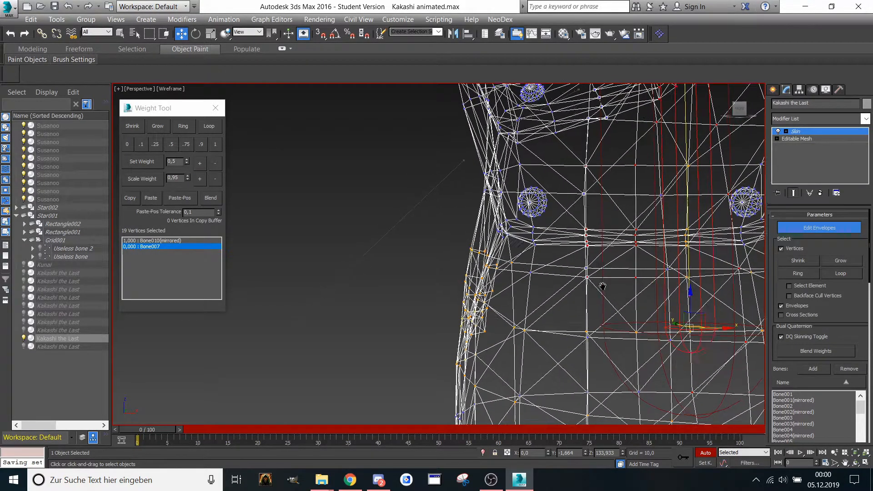
pyautogui.moveTo(602, 288); pyautogui.dragTo(604, 256, button='middle')
pyautogui.moveTo(601, 321); pyautogui.dragTo(599, 314)
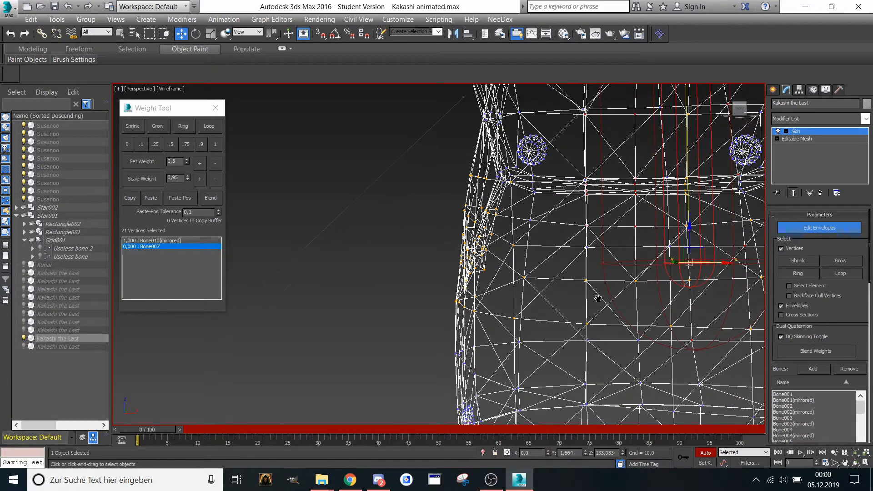
pyautogui.moveTo(599, 314); pyautogui.dragTo(573, 191, button='middle')
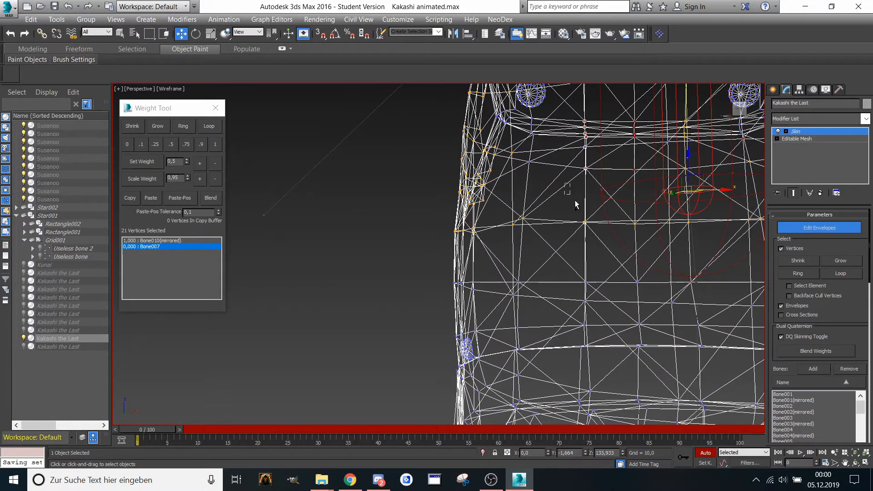
pyautogui.click(173, 144)
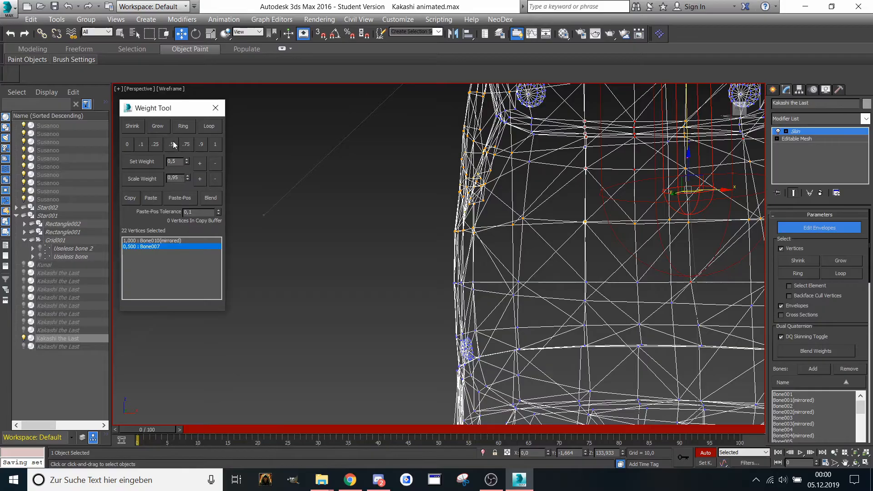
# - Select the vertices on the negative-X side of the collar and check their bone weights
pyautogui.scroll(-2, 553, 183)
pyautogui.moveTo(553, 179); pyautogui.dragTo(457, 291, button='middle')
pyautogui.scroll(-1, 536, 183)
pyautogui.scroll(-1, 487, 282)
pyautogui.scroll(-1, 457, 287)
pyautogui.scroll(1, 459, 172)
pyautogui.scroll(-1, 448, 169)
pyautogui.moveTo(448, 169); pyautogui.dragTo(427, 167, button='middle')
pyautogui.scroll(5, 426, 164)
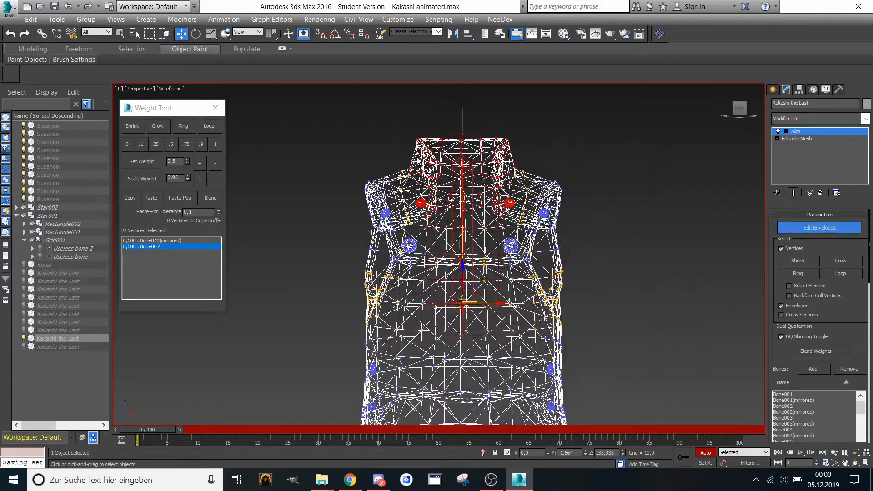
pyautogui.moveTo(428, 170); pyautogui.dragTo(439, 191)
pyautogui.moveTo(490, 246); pyautogui.dragTo(481, 227, button='middle')
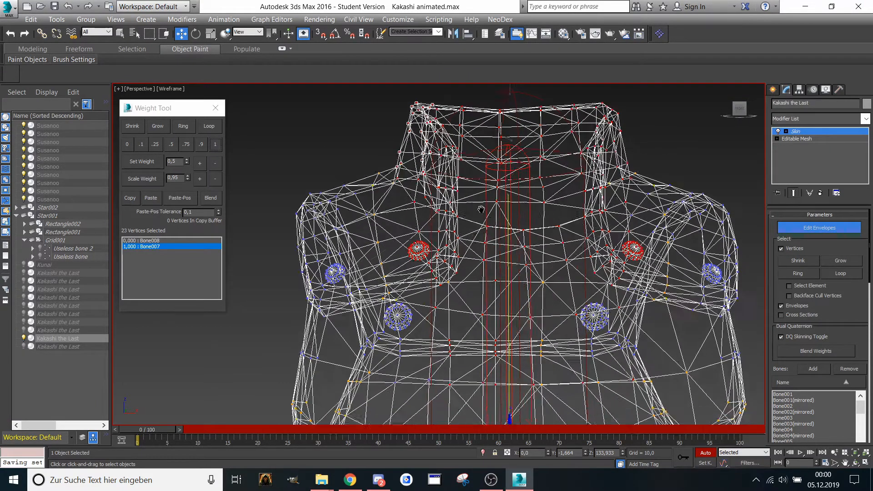
# - Examine the mesh and bone layout of the vest's lower rear flap from several angles
pyautogui.scroll(-5, 481, 227)
pyautogui.moveTo(503, 341); pyautogui.dragTo(434, 181, button='middle')
pyautogui.scroll(2, 434, 204)
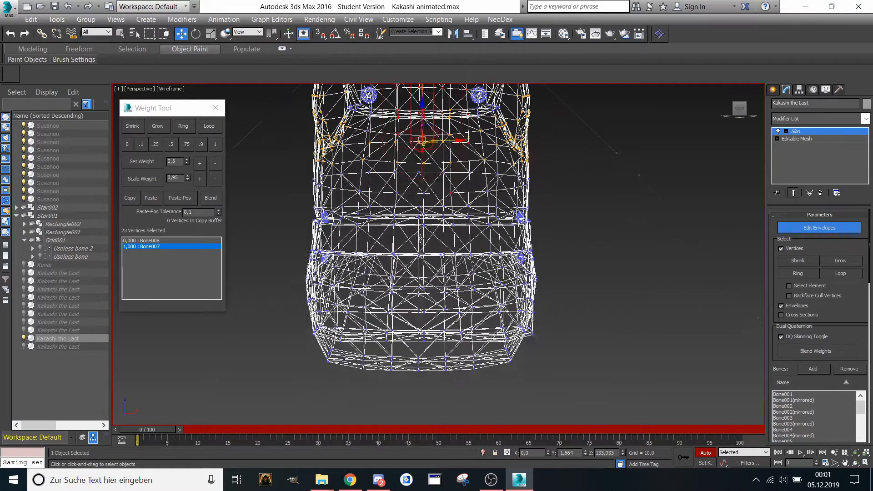
pyautogui.scroll(3, 434, 184)
pyautogui.moveTo(421, 250); pyautogui.dragTo(419, 186, button='middle')
pyautogui.keyDown('alt'); pyautogui.moveTo(438, 253); pyautogui.dragTo(405, 273, button='middle'); pyautogui.keyUp('alt')
pyautogui.keyDown('alt'); pyautogui.moveTo(754, 218); pyautogui.dragTo(669, 227, button='middle'); pyautogui.keyUp('alt')
pyautogui.keyDown('alt'); pyautogui.moveTo(617, 328); pyautogui.dragTo(546, 321, button='middle'); pyautogui.keyUp('alt')
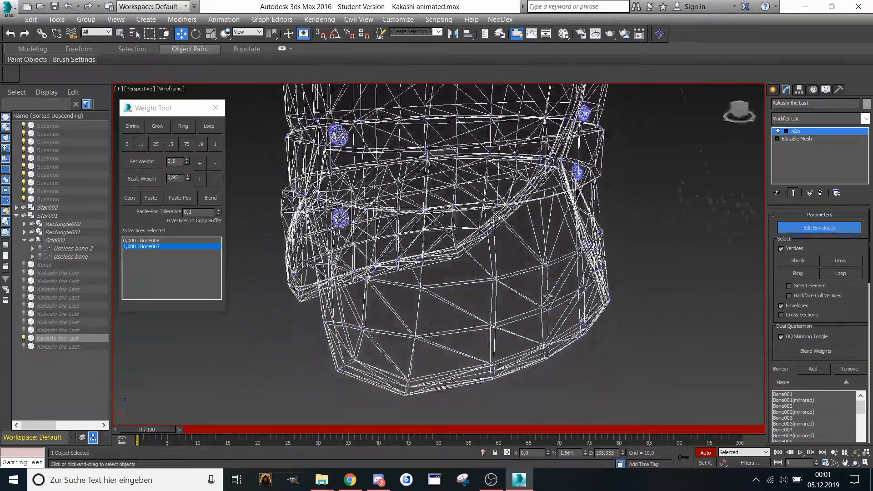
pyautogui.scroll(3, 486, 317)
pyautogui.moveTo(487, 317); pyautogui.dragTo(662, 284, button='middle')
pyautogui.scroll(1, 567, 286)
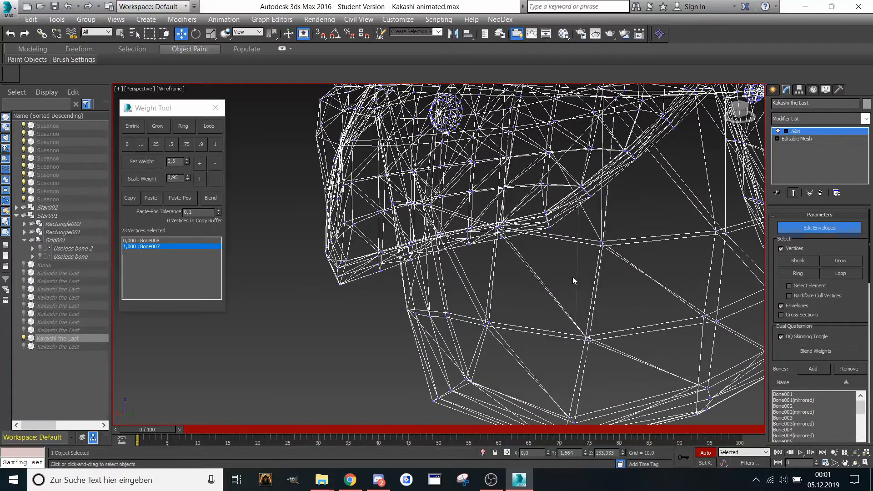
pyautogui.scroll(-3, 572, 277)
pyautogui.keyDown('alt'); pyautogui.moveTo(731, 119); pyautogui.dragTo(749, 149, button='middle'); pyautogui.keyUp('alt')
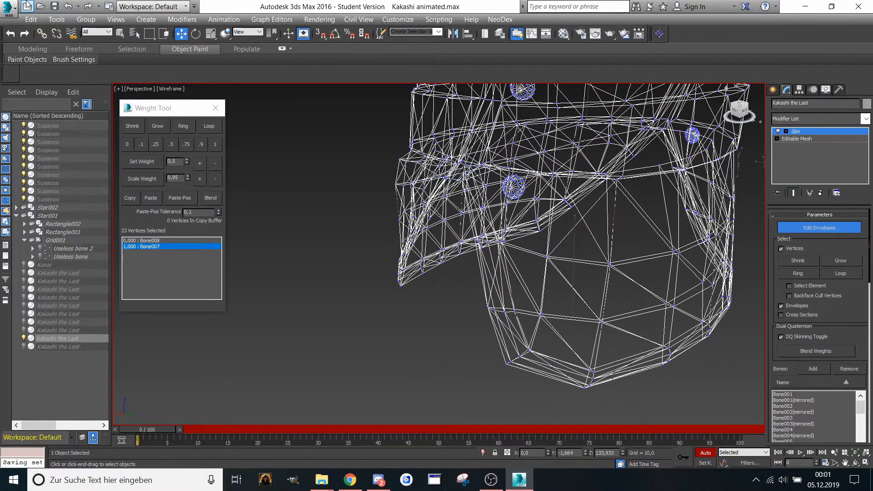
pyautogui.moveTo(678, 237); pyautogui.dragTo(606, 262, button='middle')
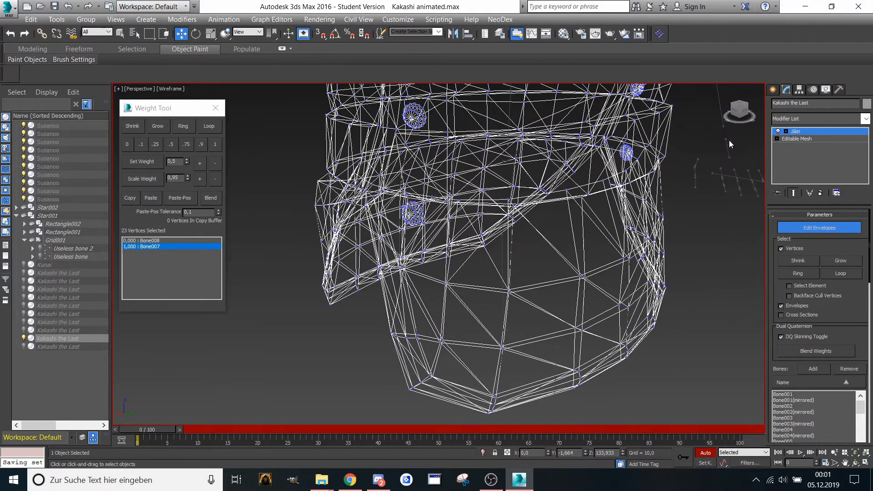
pyautogui.moveTo(738, 110); pyautogui.dragTo(746, 111)
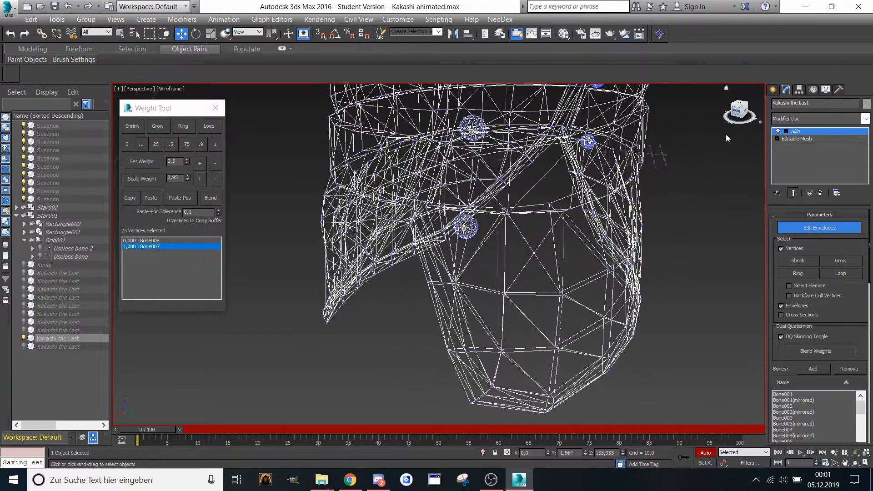
pyautogui.scroll(3, 529, 357)
pyautogui.moveTo(530, 357); pyautogui.dragTo(474, 333, button='middle')
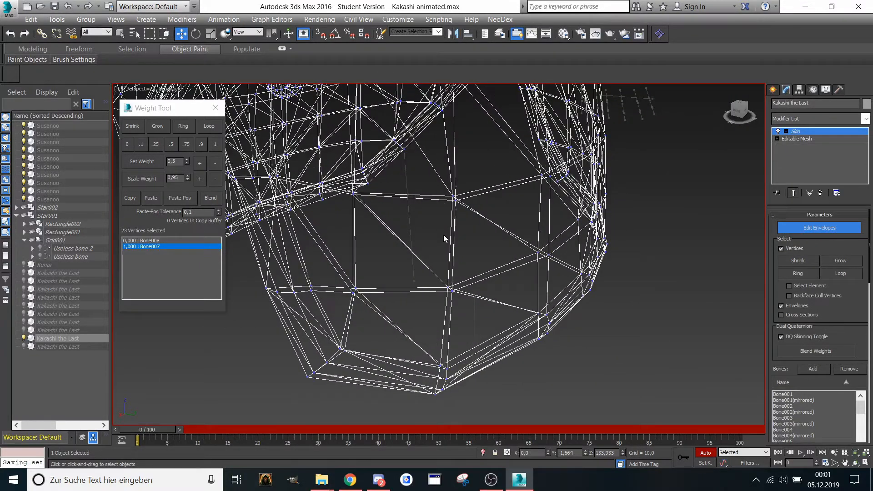
# - Inspect the envelopes of the two lower bones in the rear flap's positive-X chain
pyautogui.click(453, 235)
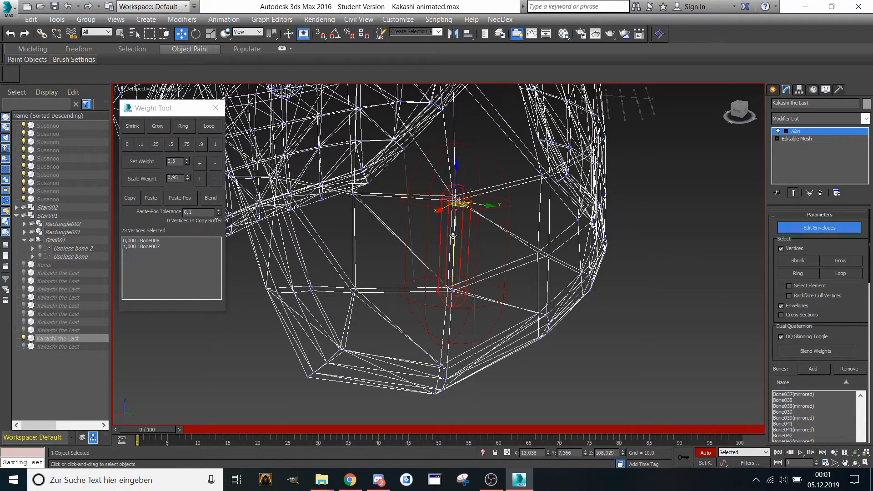
pyautogui.scroll(-3, 457, 235)
pyautogui.moveTo(746, 111); pyautogui.dragTo(716, 125)
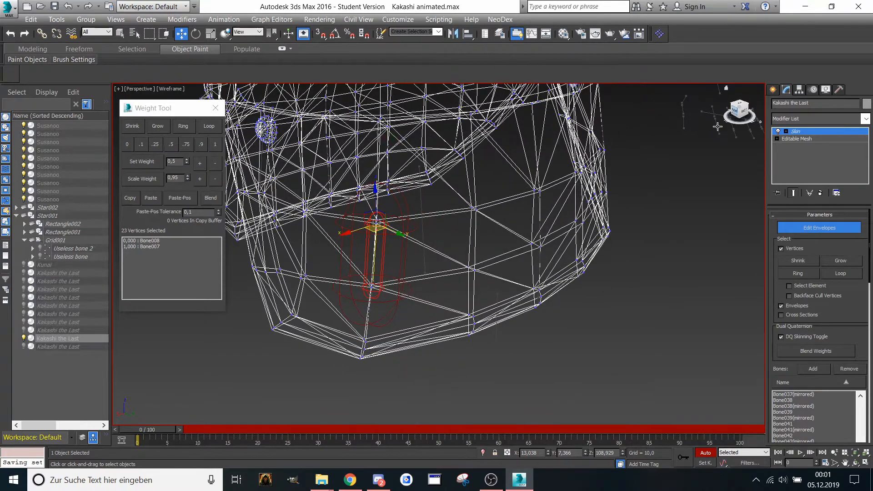
pyautogui.click(368, 309)
pyautogui.scroll(1, 370, 310)
pyautogui.moveTo(372, 311); pyautogui.dragTo(426, 327, button='middle')
pyautogui.moveTo(394, 290); pyautogui.dragTo(428, 312, button='middle')
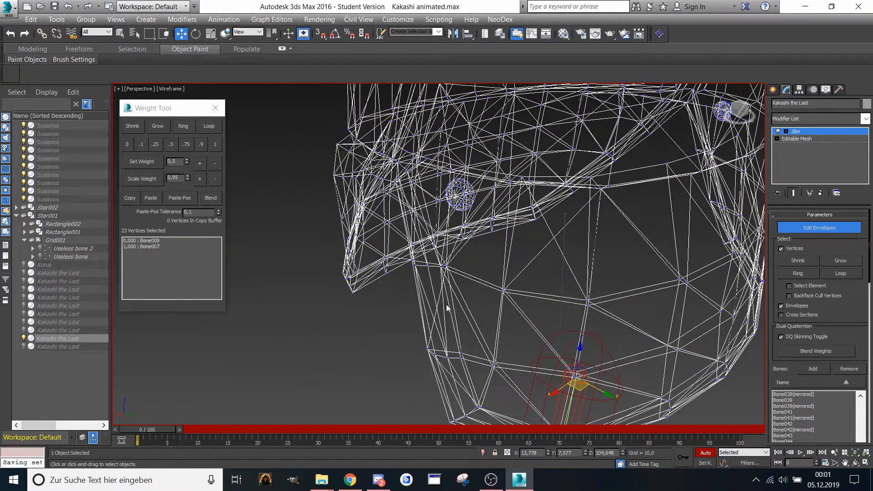
# - Inspect the envelopes of the two bones along the flap's outer positive-X side
pyautogui.click(445, 277)
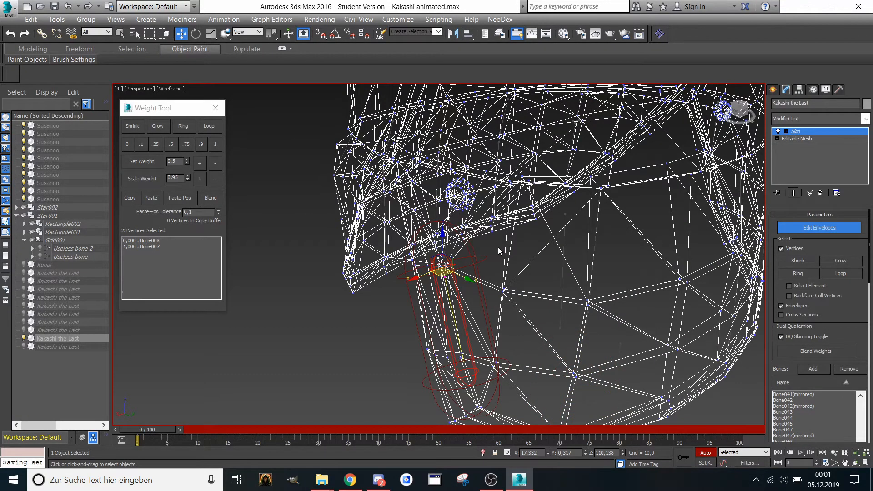
pyautogui.moveTo(740, 109); pyautogui.dragTo(746, 111)
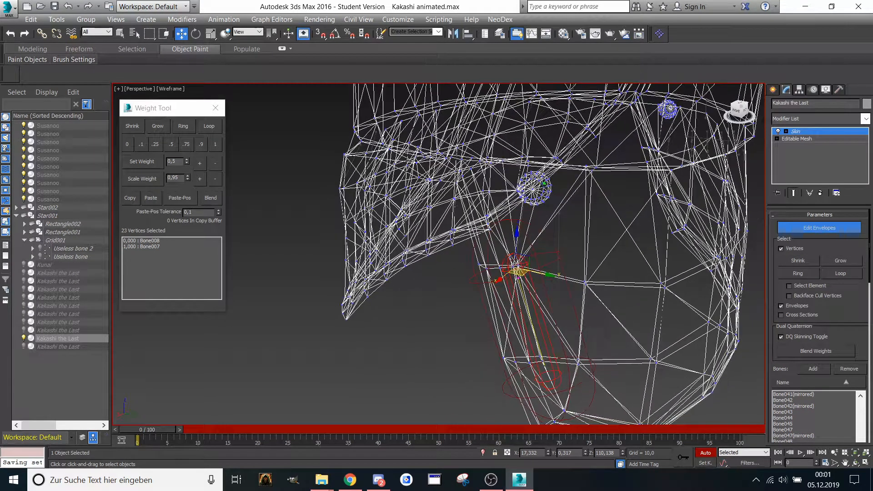
pyautogui.click(551, 213)
pyautogui.moveTo(551, 214); pyautogui.dragTo(551, 234, button='middle')
pyautogui.moveTo(740, 110); pyautogui.dragTo(749, 106)
pyautogui.keyDown('alt'); pyautogui.moveTo(598, 207); pyautogui.dragTo(653, 203, button='middle'); pyautogui.keyUp('alt')
pyautogui.moveTo(500, 378); pyautogui.dragTo(472, 281, button='middle')
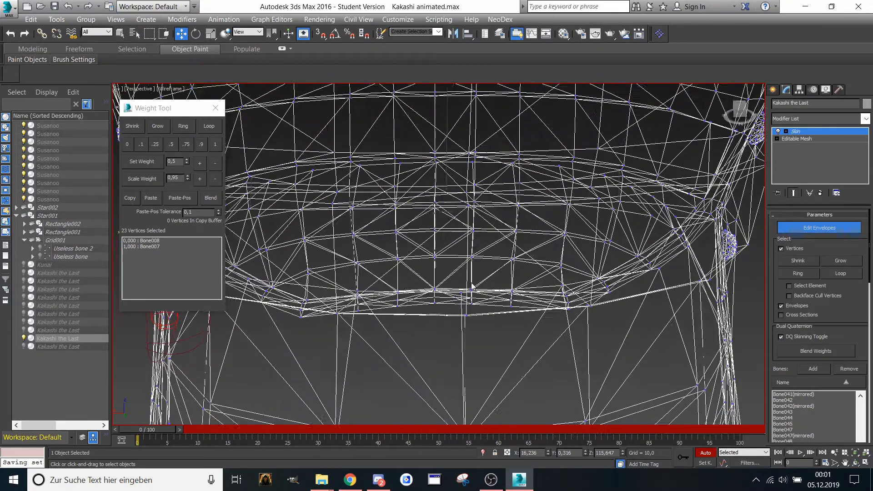
# - Assign the two centre-line vertices at the lower end of Bone043 fully to it, and set their Bone044 weight to 0.5
pyautogui.click(465, 366)
pyautogui.scroll(-1, 464, 365)
pyautogui.moveTo(465, 359); pyautogui.dragTo(469, 293, button='middle')
pyautogui.scroll(4, 470, 291)
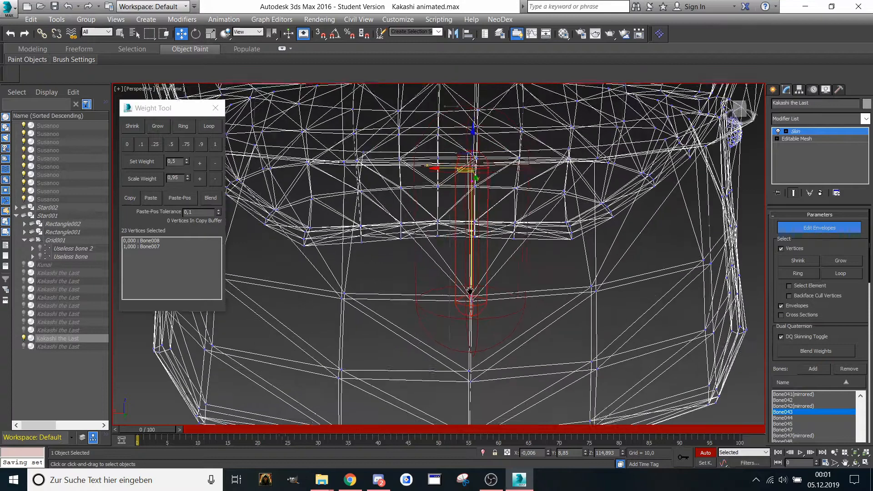
pyautogui.moveTo(479, 291); pyautogui.dragTo(461, 327)
pyautogui.moveTo(448, 344); pyautogui.dragTo(453, 302, button='middle')
pyautogui.click(213, 145)
pyautogui.moveTo(336, 218); pyautogui.dragTo(334, 204, button='middle')
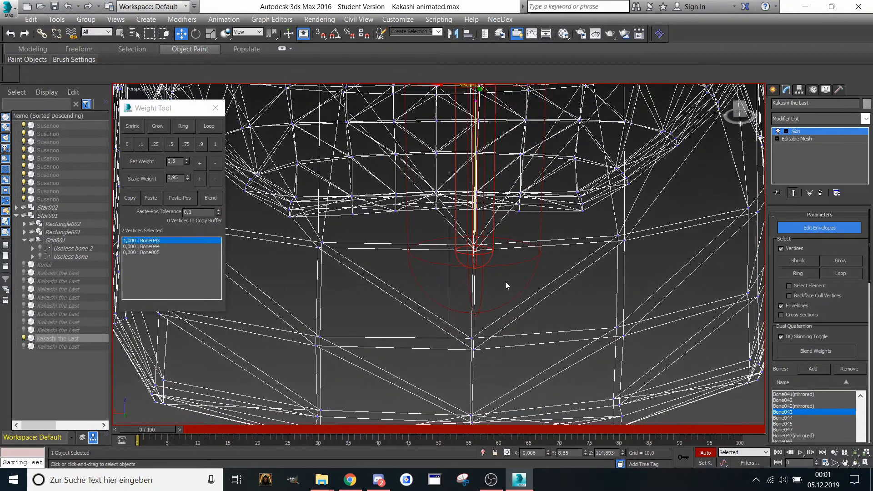
pyautogui.click(473, 295)
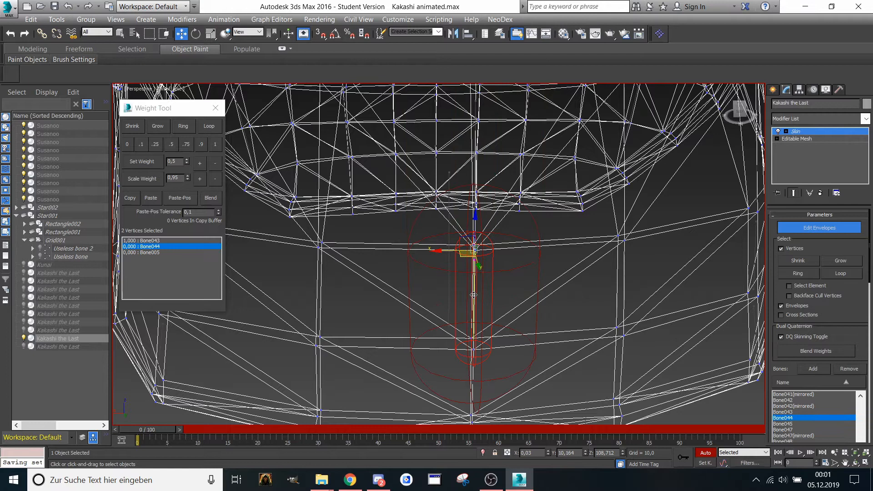
pyautogui.click(177, 144)
# - Blend the two joint vertices 0.5 each between Bone044 and Bone045, and assign the flap's five bottom centre-line vertices fully to Bone045
pyautogui.moveTo(437, 296); pyautogui.dragTo(435, 289, button='middle')
pyautogui.moveTo(475, 334); pyautogui.dragTo(476, 334)
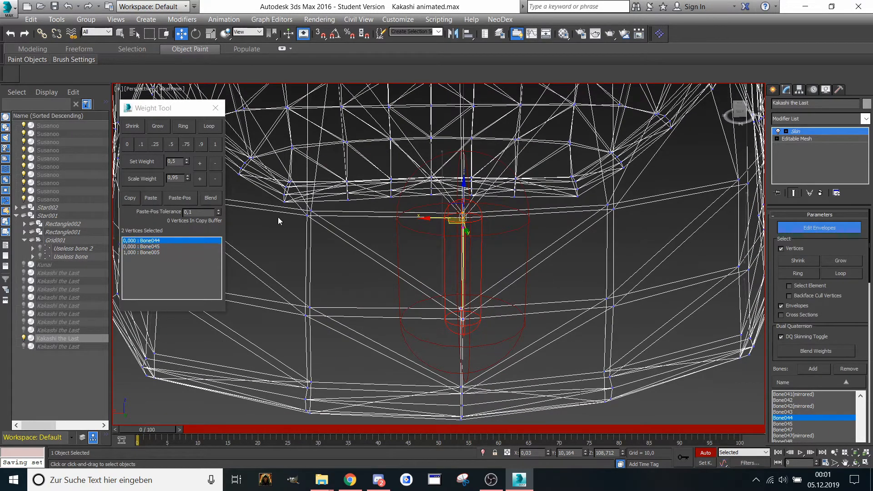
pyautogui.click(217, 147)
pyautogui.moveTo(443, 290); pyautogui.dragTo(438, 243, button='middle')
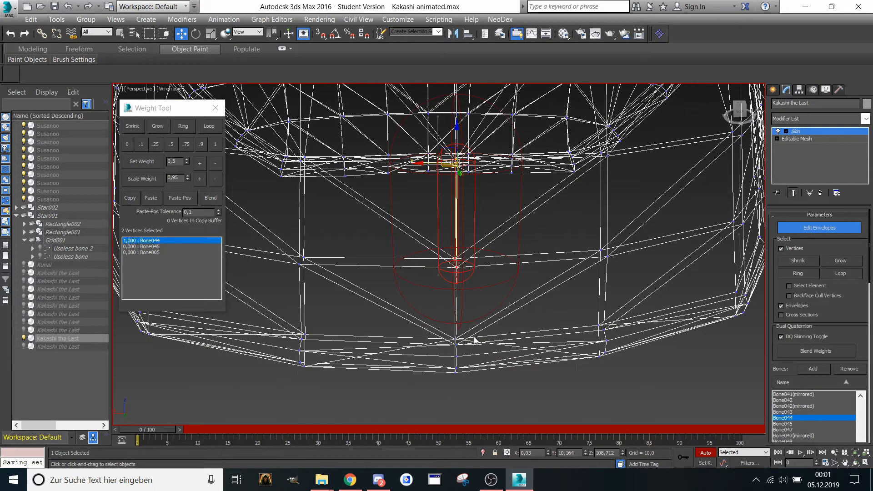
pyautogui.click(457, 316)
pyautogui.click(171, 144)
pyautogui.moveTo(449, 351)
pyautogui.mouseDown()
pyautogui.moveTo(429, 324)
pyautogui.moveTo(458, 363)
pyautogui.mouseUp()
pyautogui.click(214, 146)
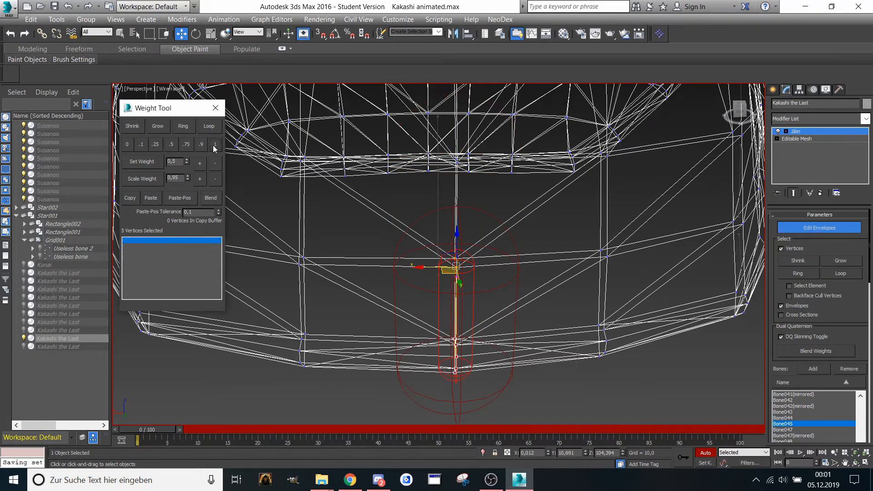
# - Blend the five bottom-edge vertices of the adjacent positive-X flap column 0.5 each between Bone045 and Bone049
pyautogui.moveTo(432, 269); pyautogui.dragTo(477, 265, button='middle')
pyautogui.moveTo(400, 318); pyautogui.dragTo(429, 304, button='middle')
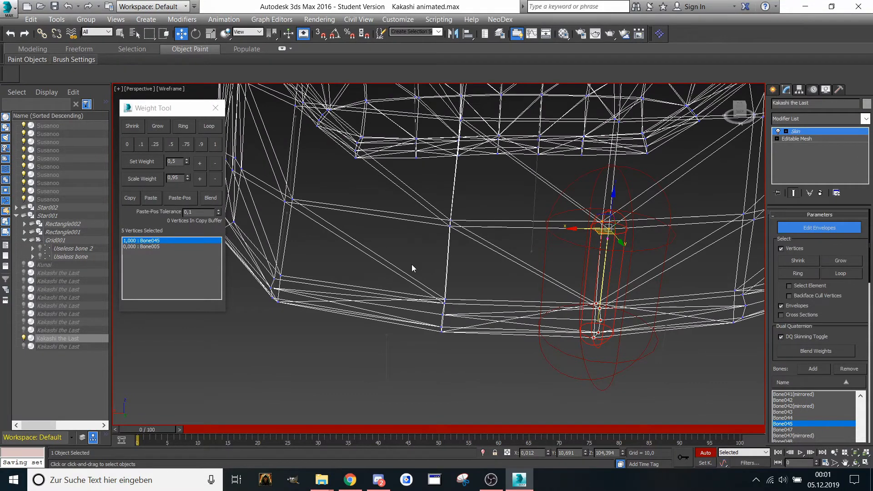
pyautogui.click(214, 144)
pyautogui.moveTo(279, 273); pyautogui.dragTo(304, 287, button='middle')
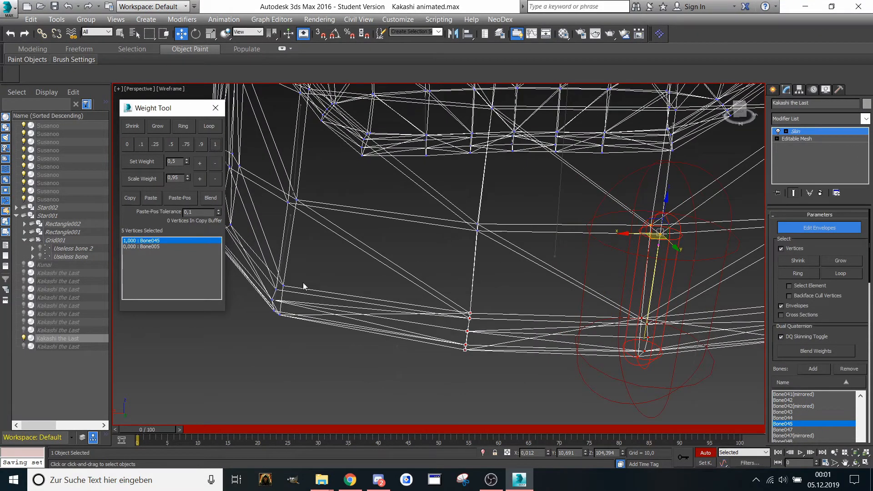
pyautogui.click(283, 243)
pyautogui.click(181, 144)
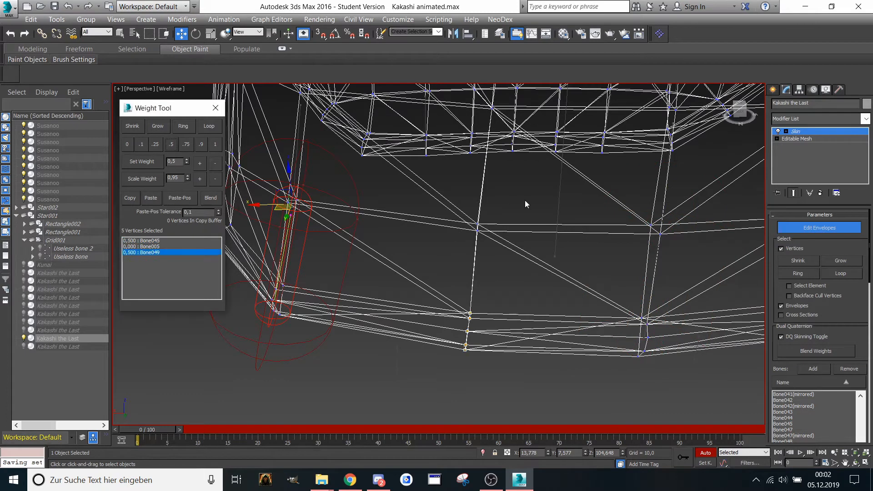
# - Blend the two vertices above the weighted bottom edge of the column between the bone chains 0.5 each between Bone049 and Bone045
pyautogui.moveTo(525, 200); pyautogui.dragTo(486, 228, button='middle')
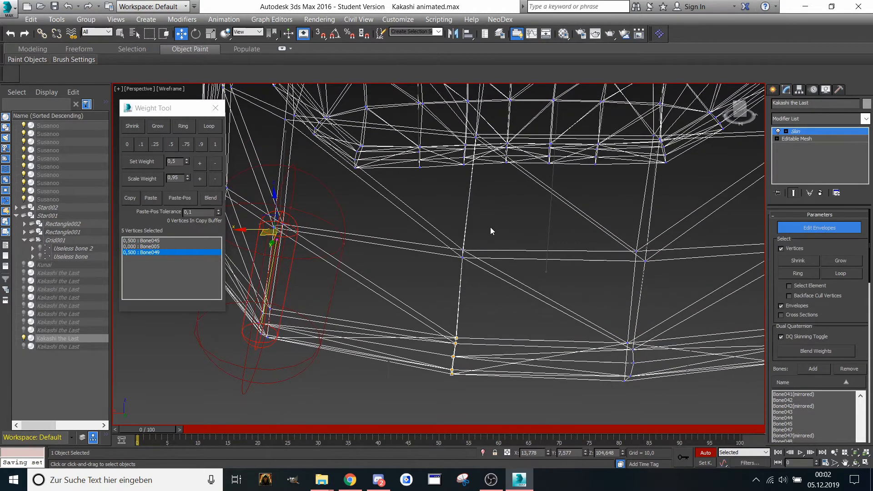
pyautogui.moveTo(490, 228); pyautogui.dragTo(413, 284)
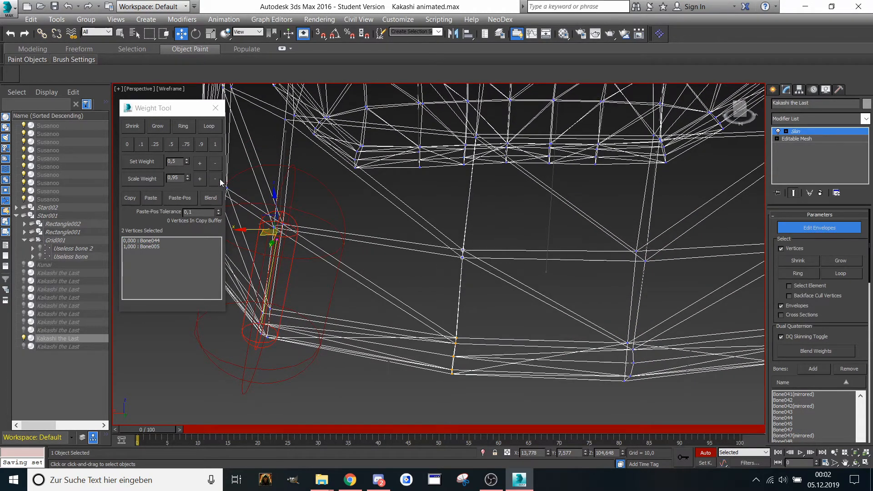
pyautogui.click(215, 144)
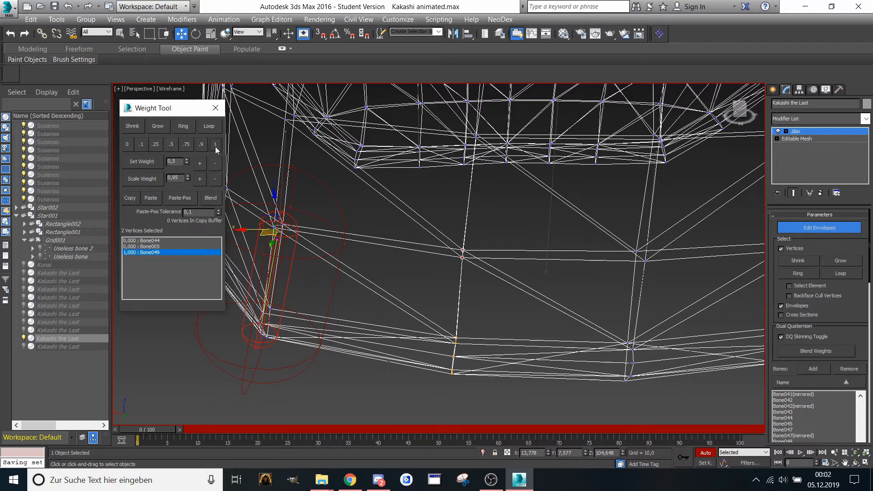
pyautogui.click(636, 313)
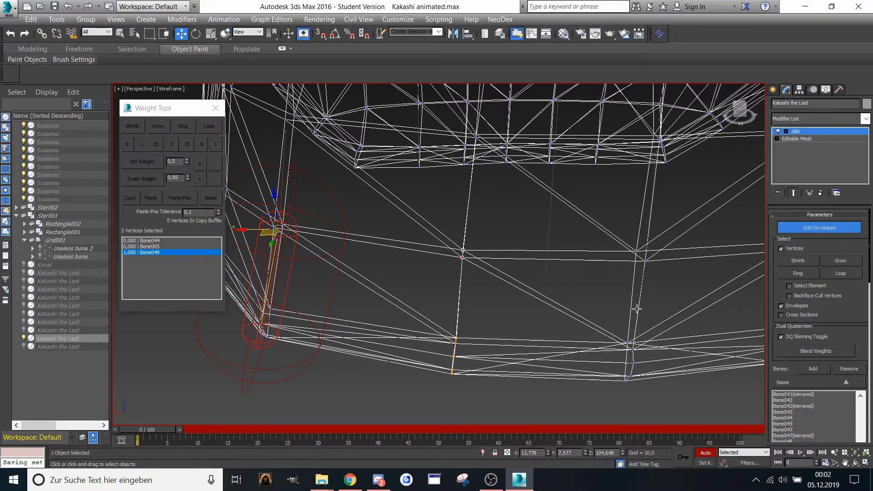
pyautogui.click(170, 144)
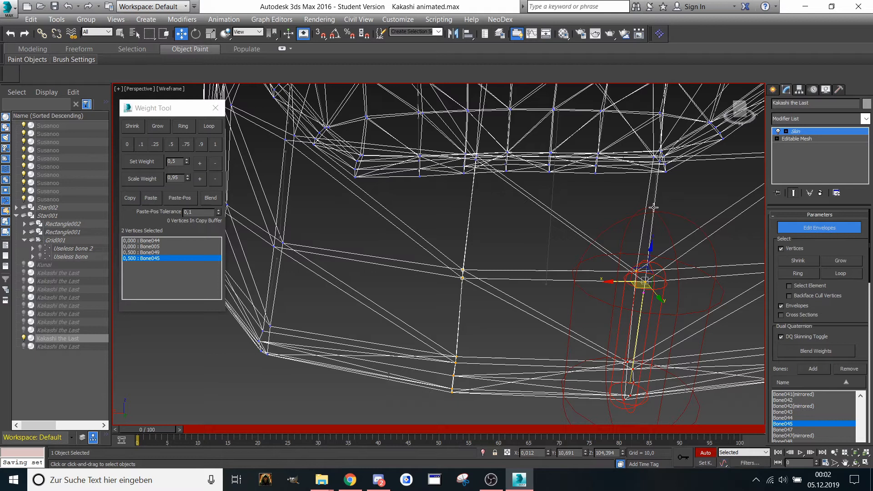
# - Add Bone044 and Bone048 to those two vertices and even the weights out at 0.25 each across Bone044, Bone045, Bone048 and Bone049
pyautogui.click(653, 208)
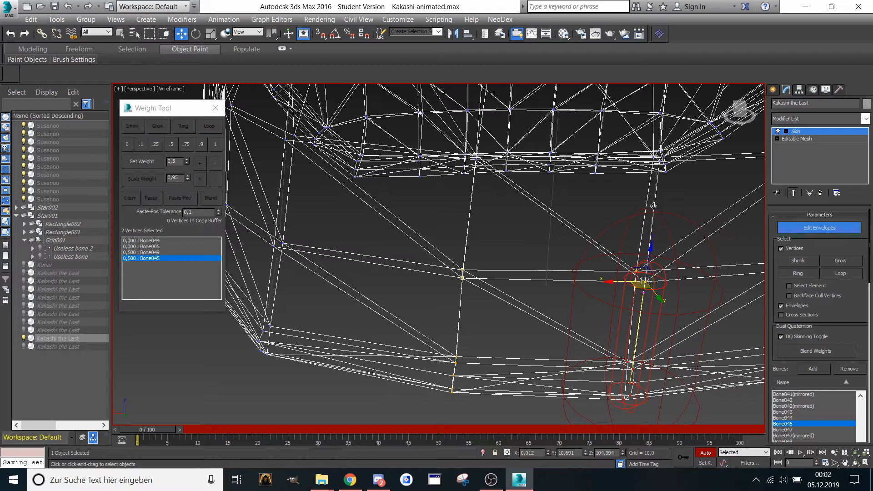
pyautogui.click(156, 144)
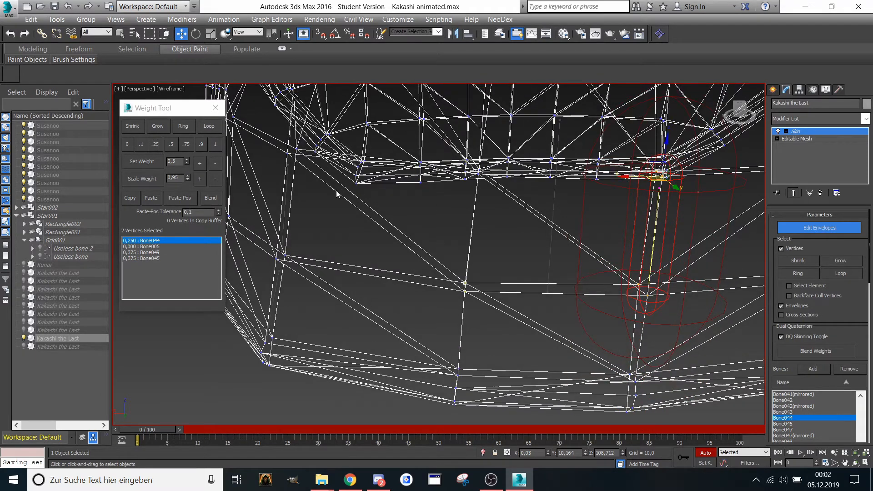
pyautogui.click(287, 193)
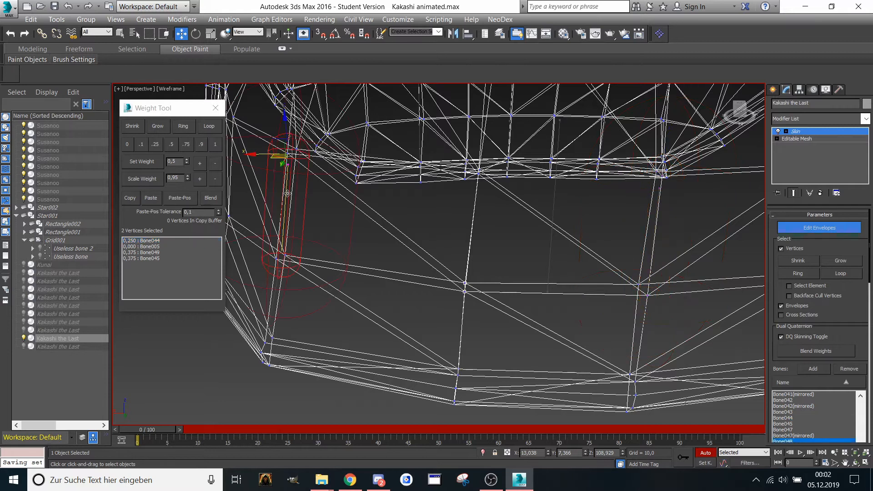
pyautogui.click(152, 144)
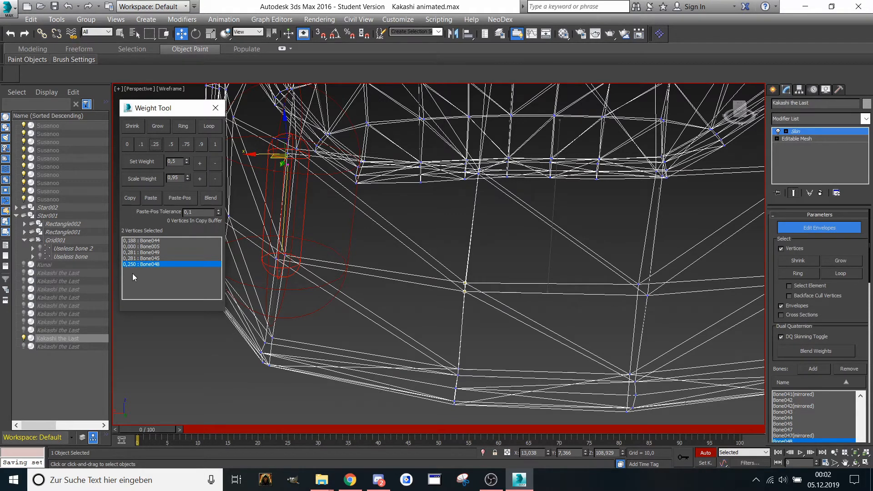
pyautogui.click(150, 241)
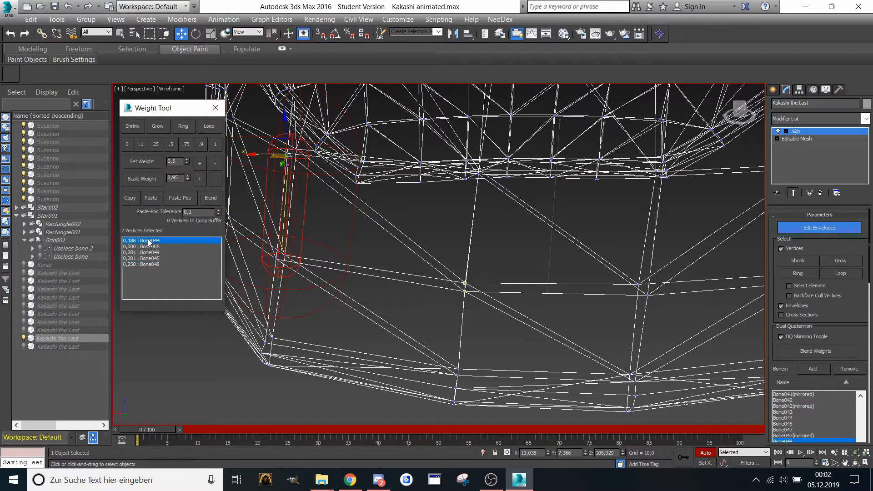
pyautogui.click(143, 265)
pyautogui.click(155, 144)
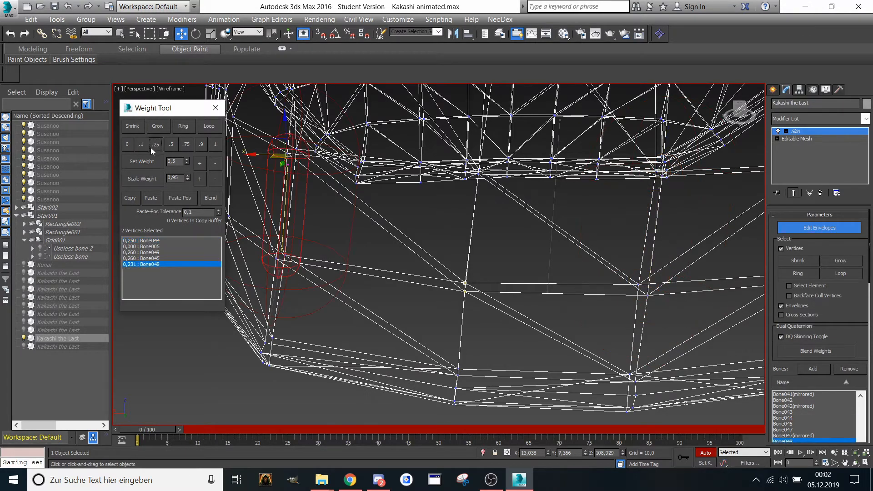
pyautogui.click(131, 241)
pyautogui.click(141, 265)
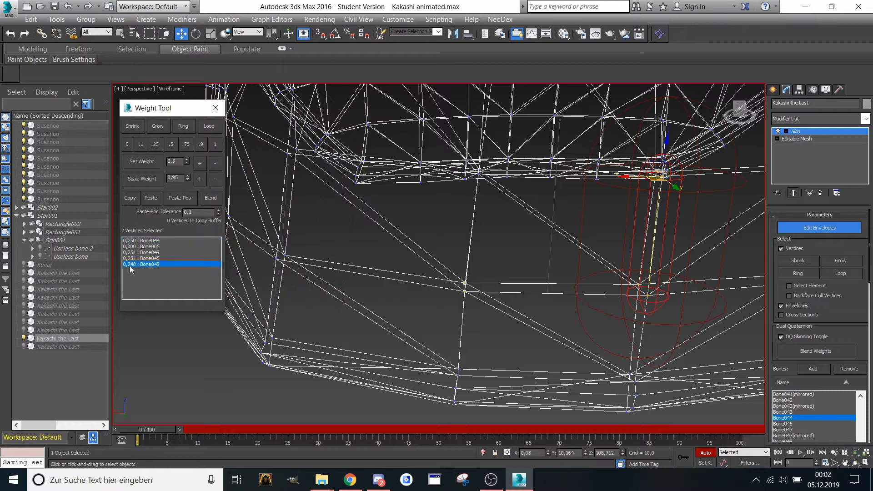
pyautogui.click(137, 241)
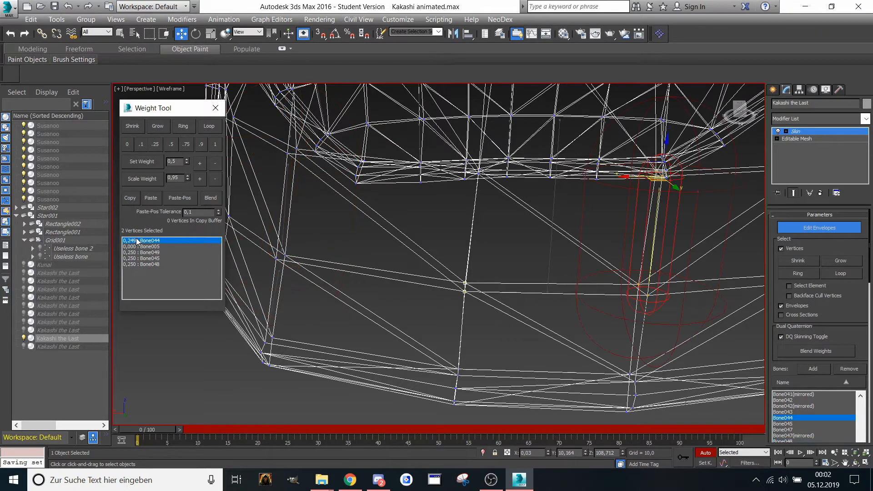
# - Blend the next two vertices up in the same column 0.5 each between Bone043 and Bone044
pyautogui.scroll(-1, 462, 304)
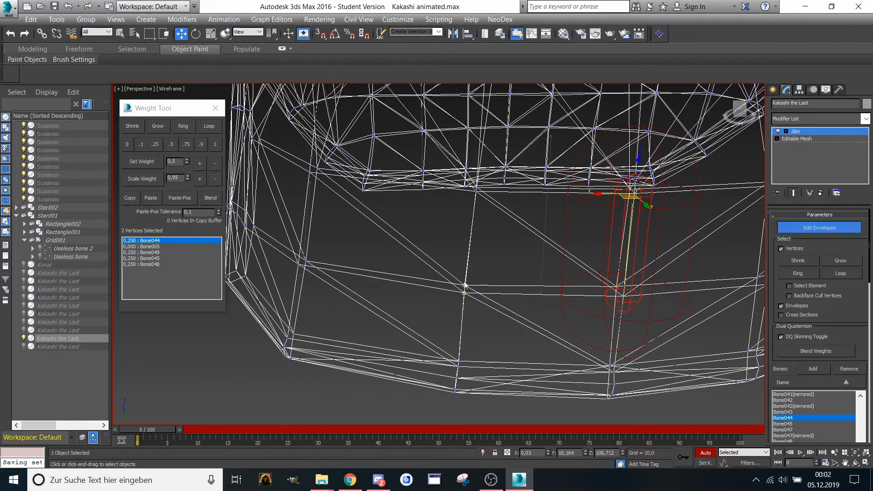
pyautogui.moveTo(477, 247); pyautogui.dragTo(429, 291, button='middle')
pyautogui.moveTo(428, 290); pyautogui.dragTo(369, 322)
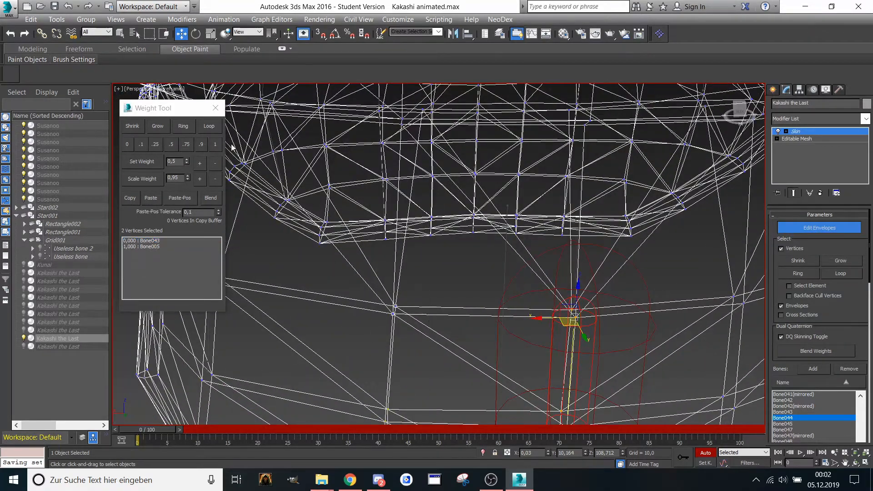
pyautogui.click(216, 145)
pyautogui.moveTo(556, 196); pyautogui.dragTo(436, 296, button='middle')
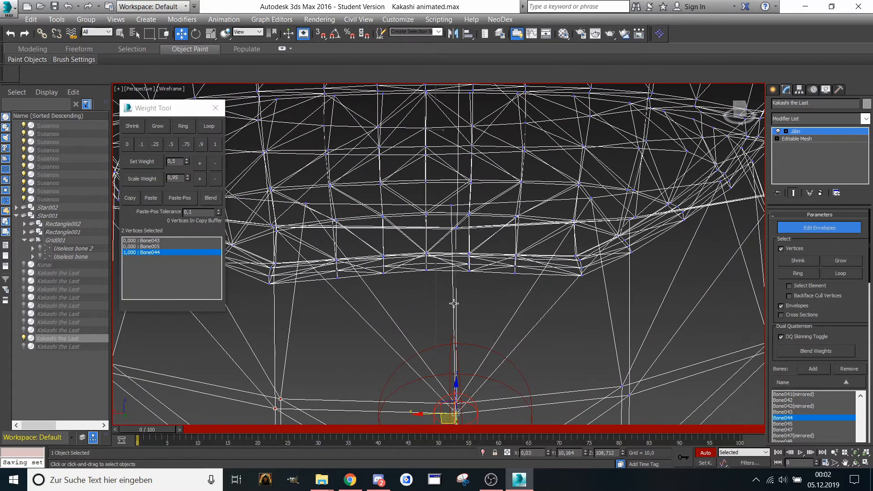
pyautogui.click(455, 302)
pyautogui.click(180, 146)
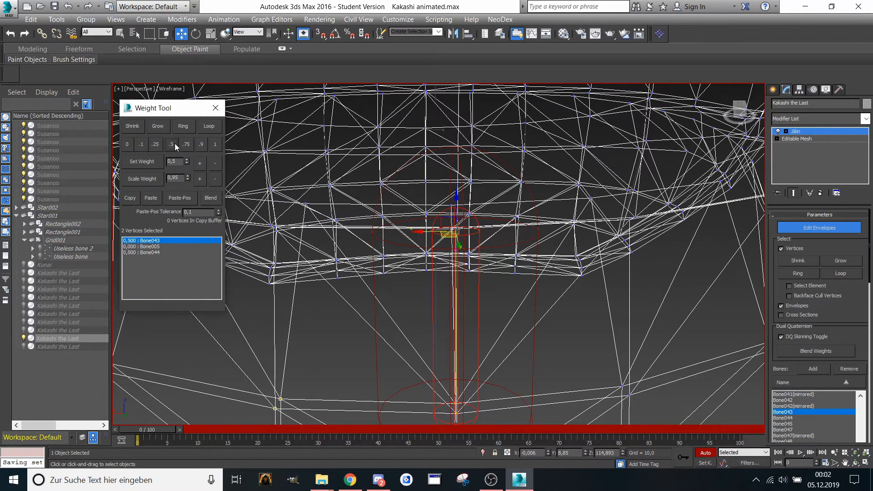
# - Add Bone047 and Bone048 to the upper vertex pair and even the weights out at 0.25 each across Bone043, Bone044, Bone047 and Bone048
pyautogui.moveTo(255, 248); pyautogui.dragTo(380, 251, button='middle')
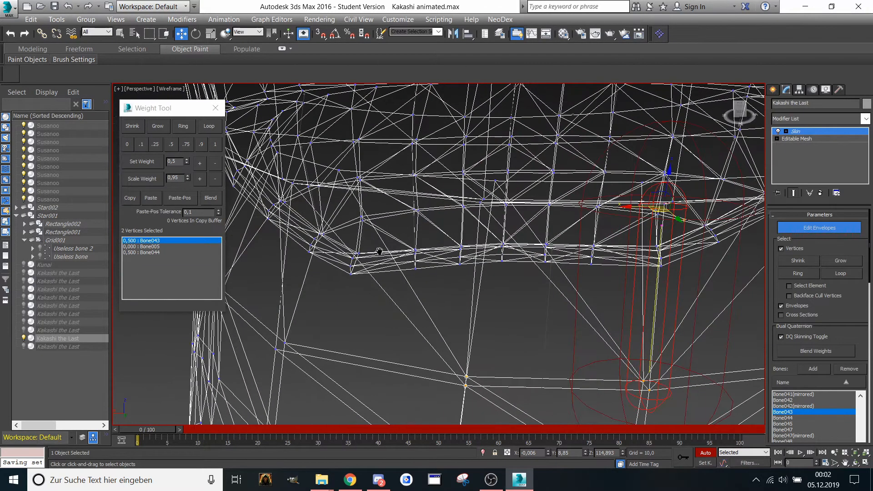
pyautogui.click(283, 273)
pyautogui.click(154, 145)
pyautogui.moveTo(351, 336); pyautogui.dragTo(299, 283, button='middle')
pyautogui.click(291, 283)
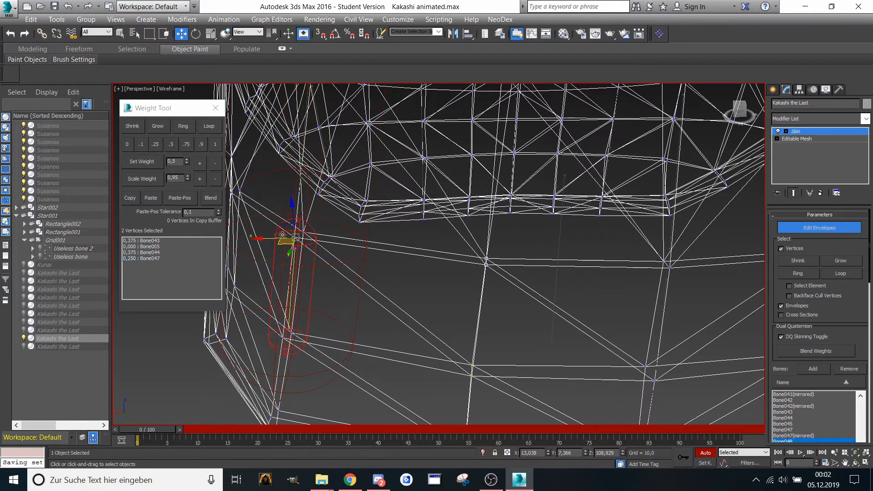
pyautogui.click(155, 144)
pyautogui.click(140, 258)
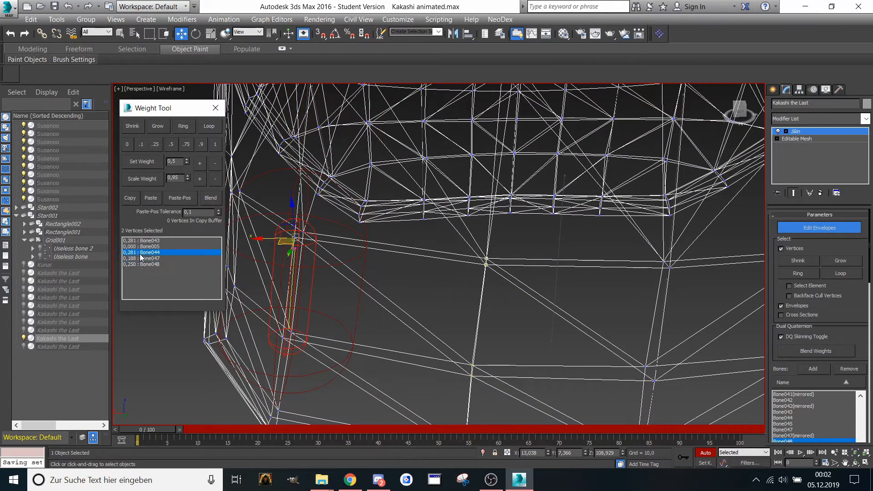
pyautogui.click(155, 145)
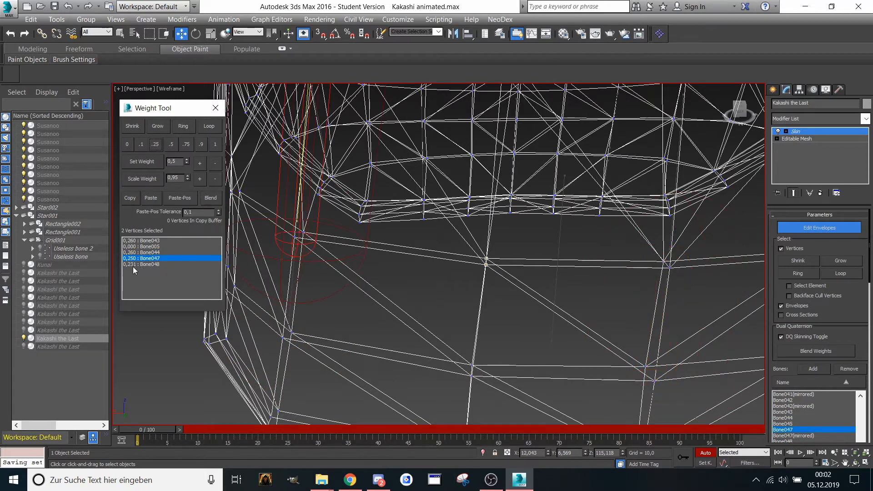
pyautogui.click(136, 264)
pyautogui.click(141, 258)
pyautogui.click(132, 264)
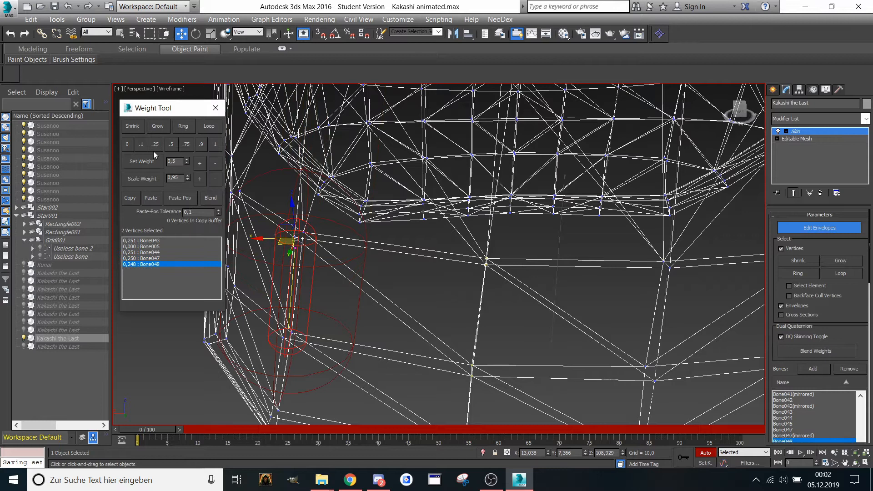
pyautogui.click(136, 257)
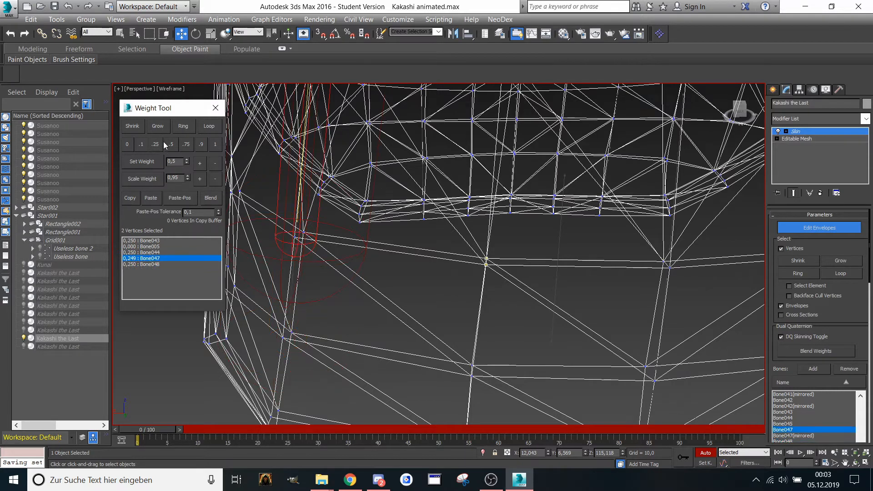
# - Blend the two vertices at the joint between Bone047 and Bone048 with a weight of 0.5 for each bone
pyautogui.scroll(-1, 349, 246)
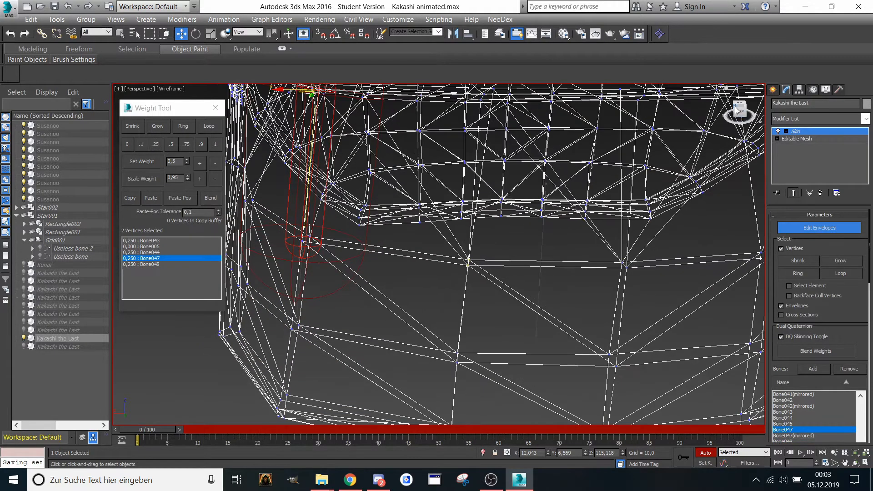
pyautogui.moveTo(737, 108); pyautogui.dragTo(735, 105)
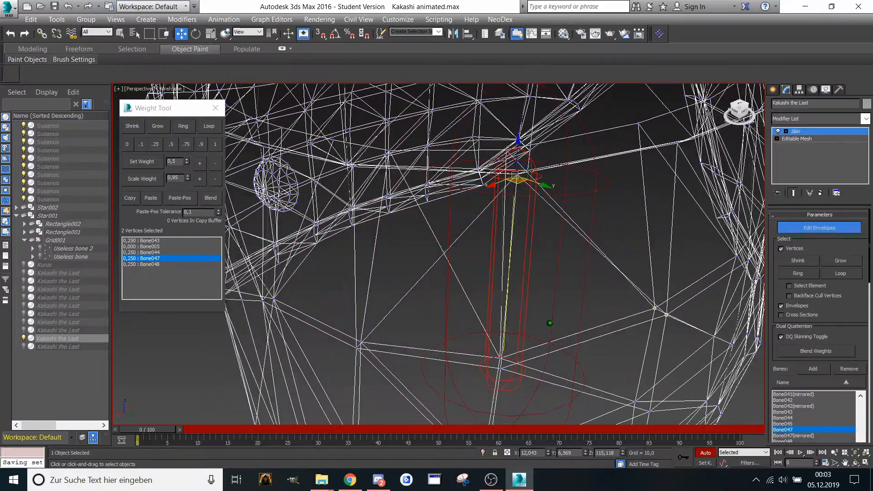
pyautogui.moveTo(392, 317); pyautogui.dragTo(395, 243, button='middle')
pyautogui.moveTo(453, 297); pyautogui.dragTo(453, 295)
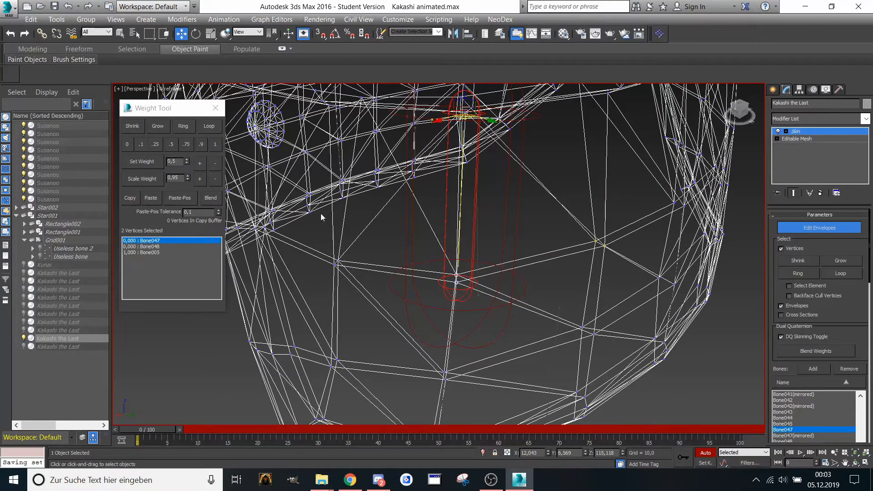
pyautogui.click(216, 144)
pyautogui.moveTo(392, 287); pyautogui.dragTo(393, 264, button='middle')
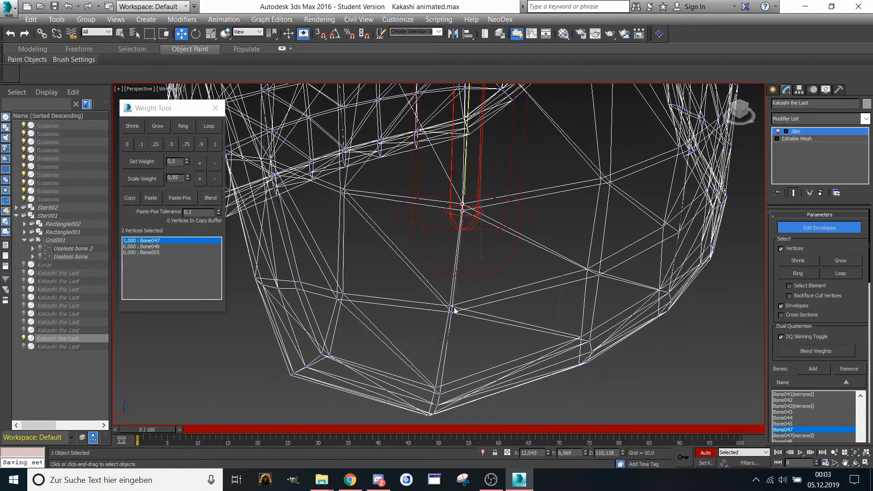
pyautogui.click(459, 257)
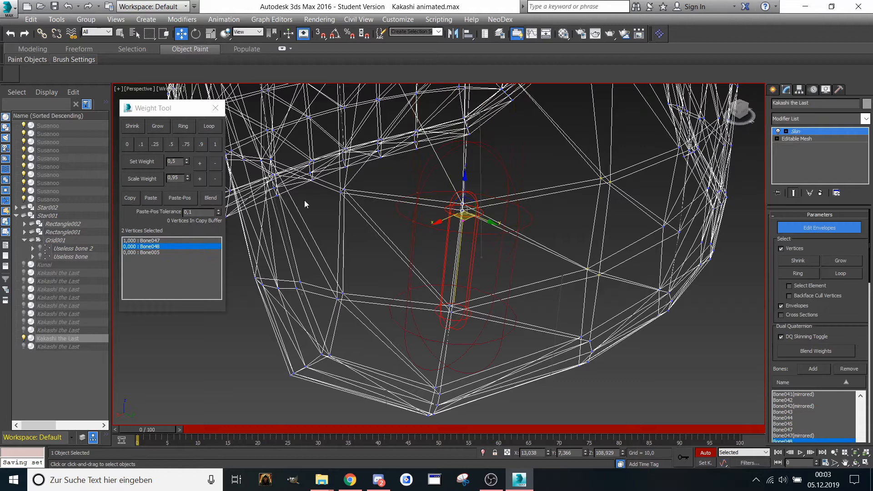
pyautogui.click(171, 144)
# - Blend the two vertices at the joint between Bone048 and Bone049 with a weight of 0.5 for each bone
pyautogui.moveTo(420, 287); pyautogui.dragTo(473, 326)
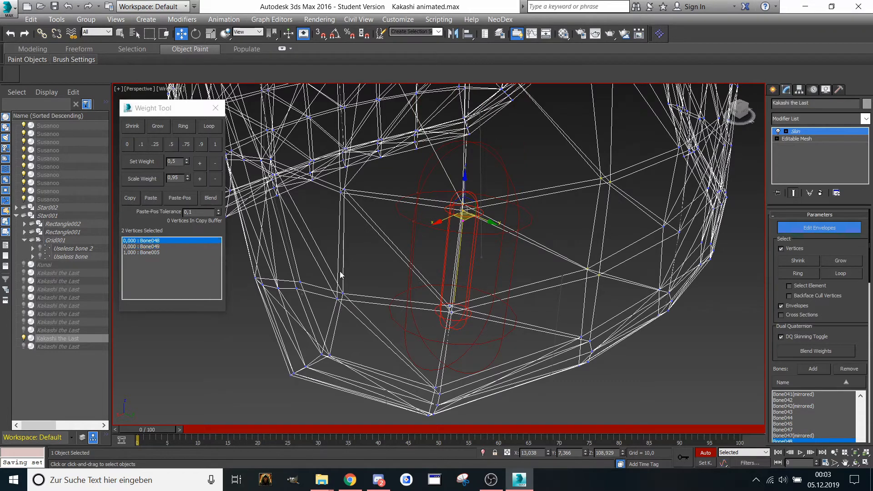
pyautogui.click(215, 144)
pyautogui.click(441, 365)
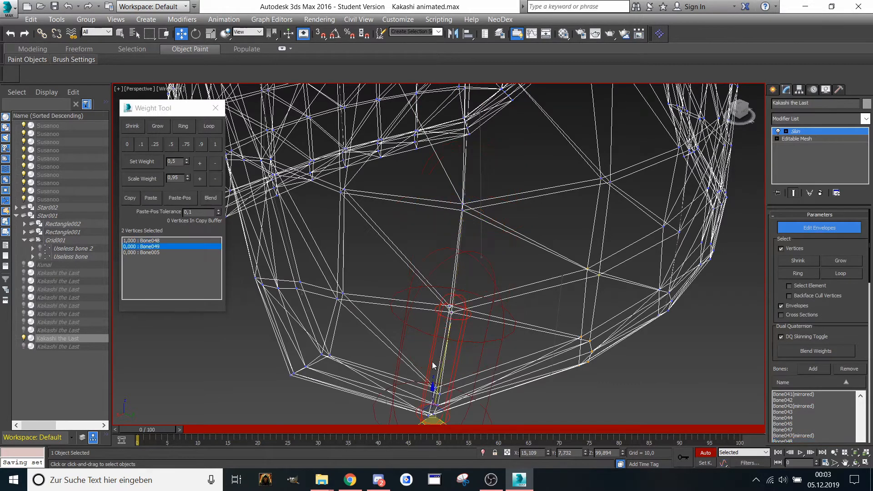
pyautogui.click(171, 143)
# - Assign the five bottom-edge vertices at the lower end of Bone049 fully to that bone
pyautogui.moveTo(313, 191); pyautogui.dragTo(430, 212, button='middle')
pyautogui.scroll(-1, 430, 212)
pyautogui.moveTo(482, 420); pyautogui.dragTo(468, 354, button='middle')
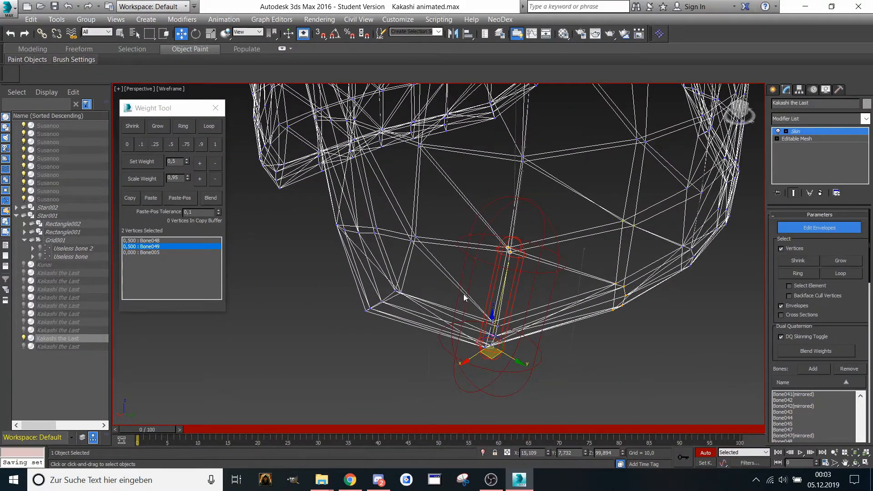
pyautogui.moveTo(535, 400); pyautogui.dragTo(535, 400)
pyautogui.click(215, 144)
pyautogui.scroll(3, 437, 268)
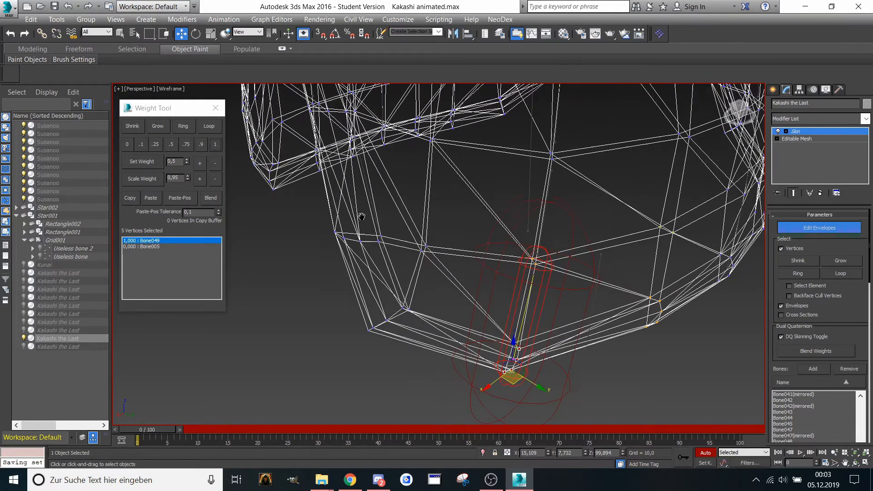
# - Assign the twelve vertices around the lower end of Bone052 and along the bottom edge beneath it fully to Bone052
pyautogui.moveTo(483, 300); pyautogui.dragTo(474, 311, button='middle')
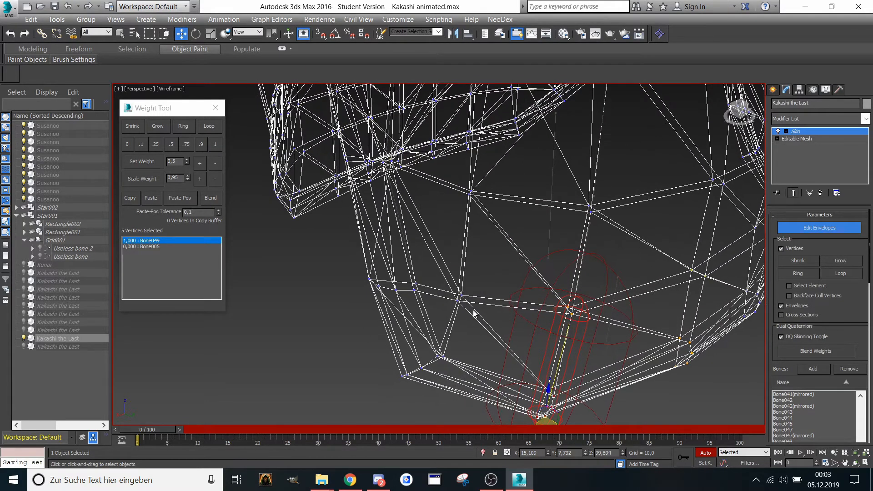
pyautogui.moveTo(378, 243); pyautogui.dragTo(387, 258, button='middle')
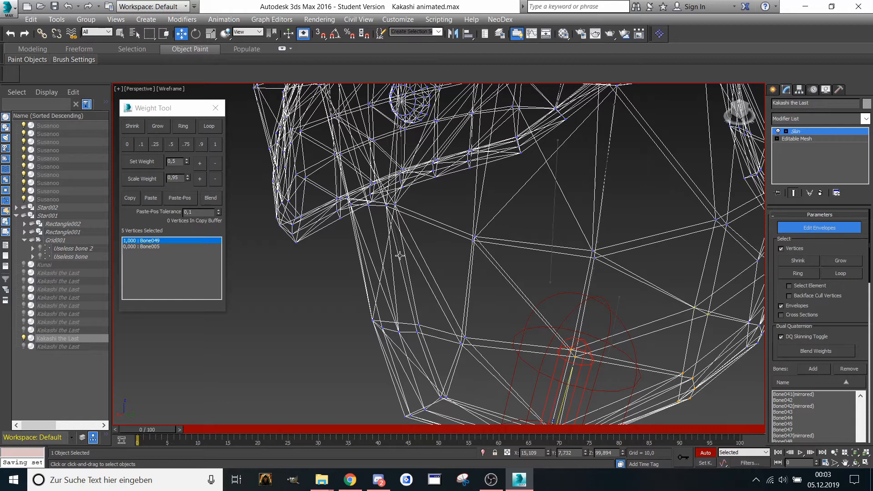
pyautogui.click(400, 256)
pyautogui.keyDown('alt'); pyautogui.moveTo(400, 255); pyautogui.dragTo(402, 239, button='middle'); pyautogui.keyUp('alt')
pyautogui.moveTo(479, 286); pyautogui.dragTo(341, 387)
pyautogui.click(215, 144)
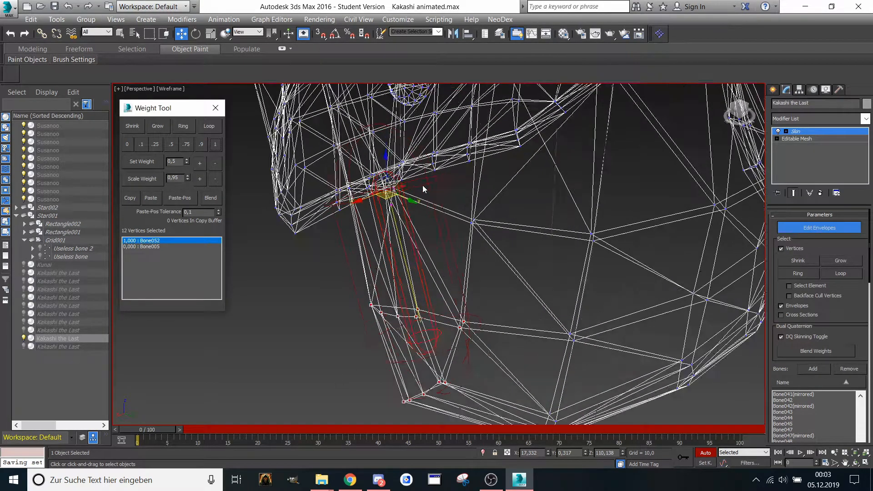
# - Assign the seven vertices around the upper end of Bone052 fully to that bone
pyautogui.moveTo(422, 184); pyautogui.dragTo(455, 253, button='middle')
pyautogui.moveTo(394, 281); pyautogui.dragTo(450, 318)
pyautogui.moveTo(450, 318); pyautogui.dragTo(398, 297, button='middle')
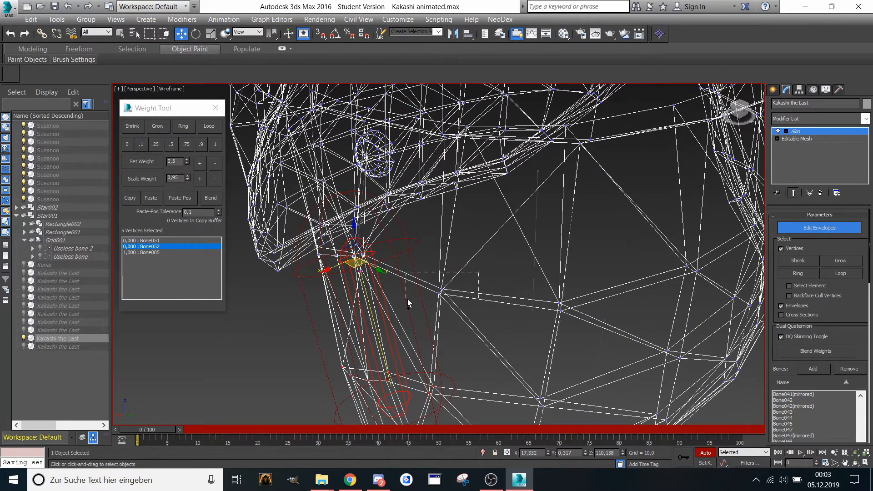
pyautogui.click(215, 145)
pyautogui.moveTo(373, 164); pyautogui.dragTo(428, 222, button='middle')
pyautogui.moveTo(469, 281); pyautogui.dragTo(466, 171, button='middle')
pyautogui.keyDown('alt'); pyautogui.moveTo(470, 252); pyautogui.dragTo(478, 297, button='middle'); pyautogui.keyUp('alt')
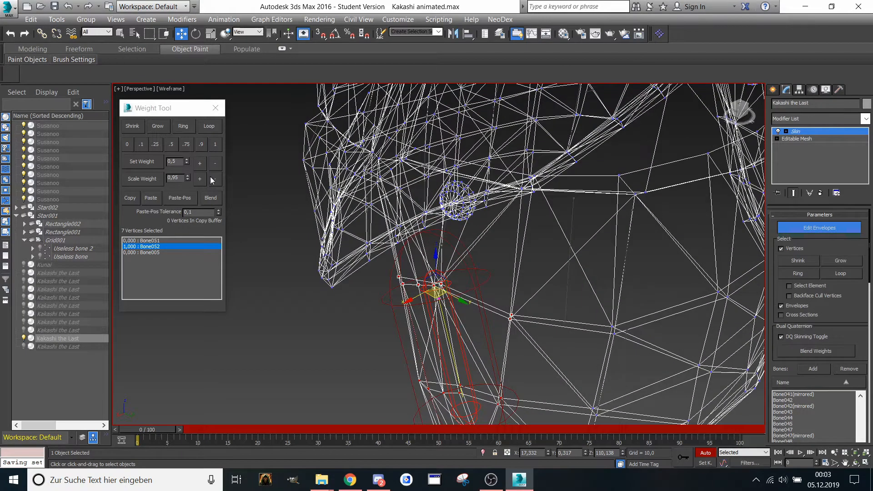
# - Try weighting the seven vertices at Bone052's upper end 0.5 to Bone052, and 0.5 to Useless bone
pyautogui.click(171, 145)
pyautogui.keyDown('alt'); pyautogui.moveTo(496, 253); pyautogui.dragTo(479, 277, button='middle'); pyautogui.keyUp('alt')
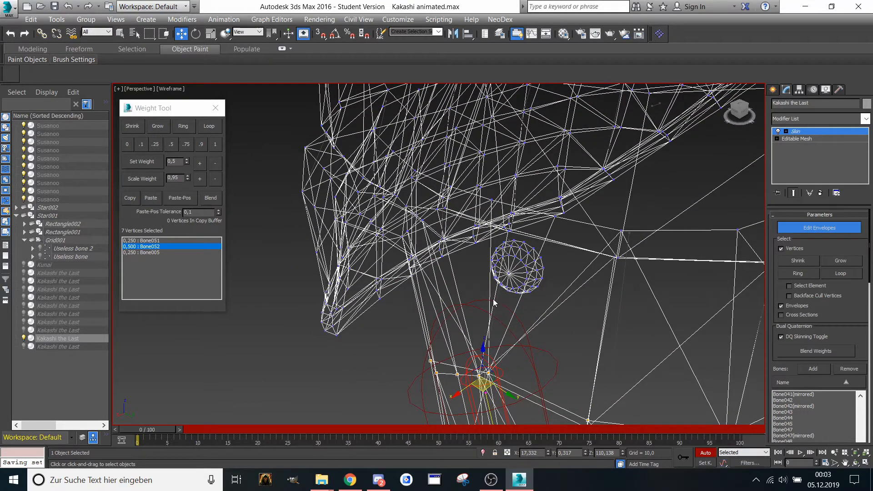
pyautogui.moveTo(743, 114); pyautogui.dragTo(599, 351)
pyautogui.click(600, 340)
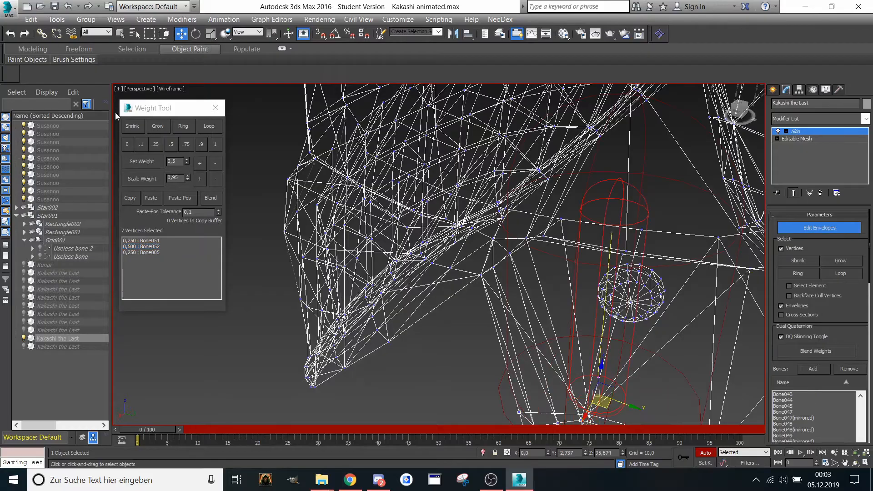
pyautogui.click(171, 144)
pyautogui.keyDown('alt'); pyautogui.moveTo(500, 237); pyautogui.dragTo(460, 232, button='middle'); pyautogui.keyUp('alt')
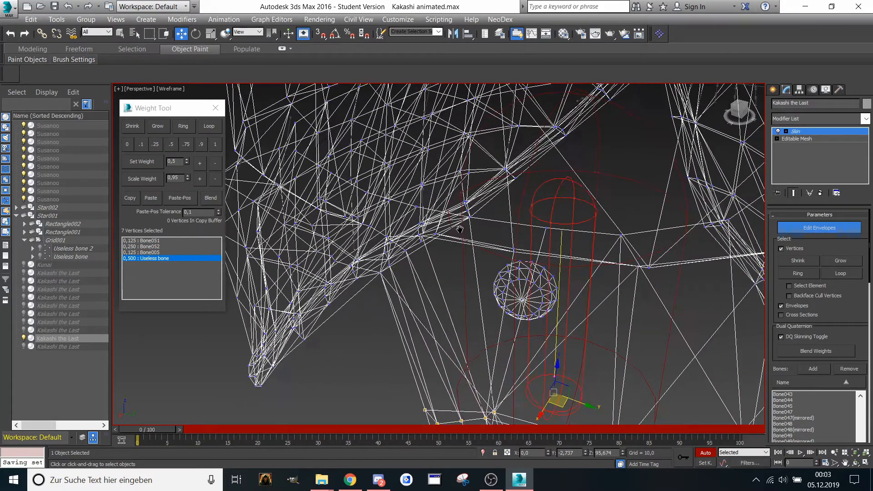
pyautogui.keyDown('alt'); pyautogui.moveTo(393, 302); pyautogui.dragTo(380, 242, button='middle'); pyautogui.keyUp('alt')
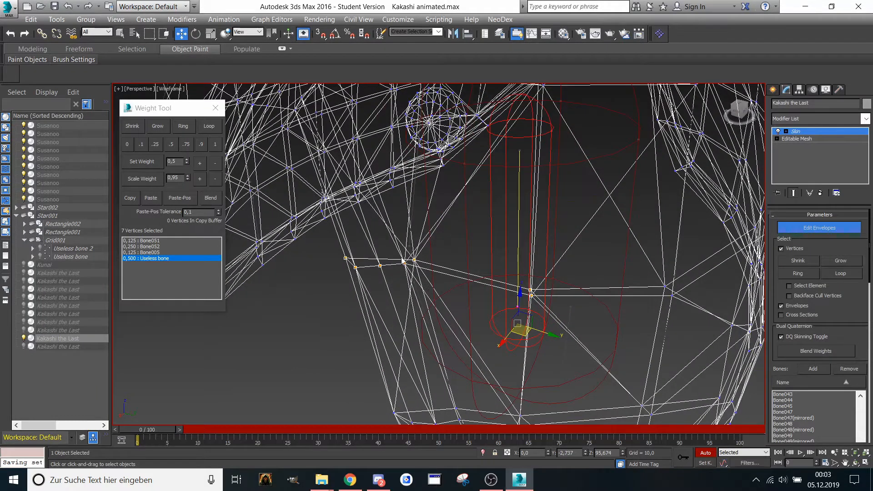
# - Blend the seven vertices at the joint between Bone051 and Bone052 with a weight of 0.5 for each bone
pyautogui.click(427, 323)
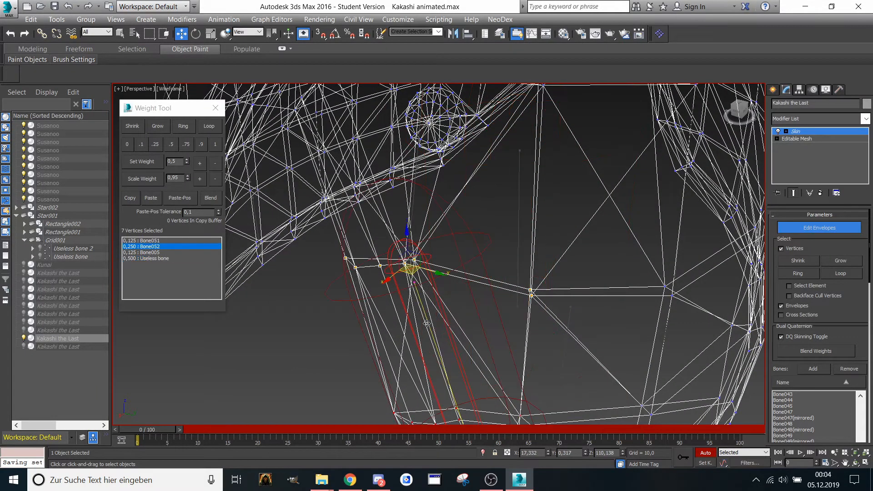
pyautogui.click(215, 144)
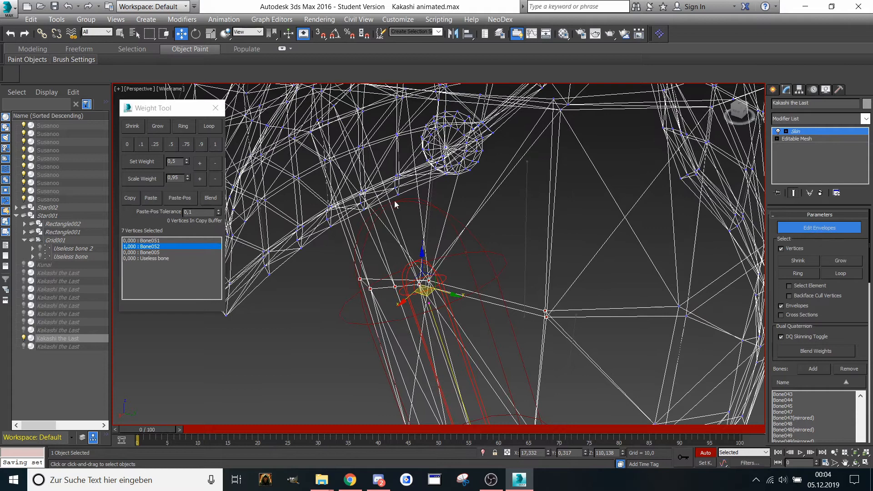
pyautogui.keyDown('alt'); pyautogui.moveTo(395, 204); pyautogui.dragTo(475, 269, button='middle'); pyautogui.keyUp('alt')
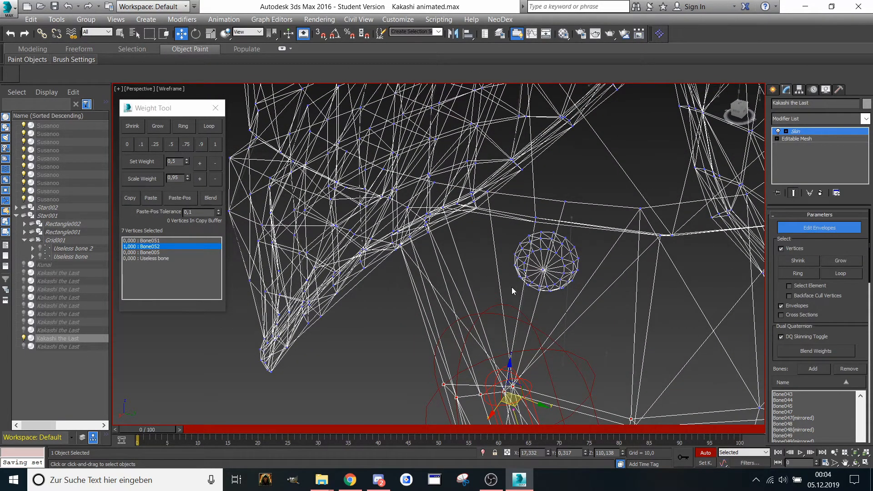
pyautogui.moveTo(511, 287); pyautogui.dragTo(456, 200, button='middle')
pyautogui.scroll(-5, 457, 200)
pyautogui.moveTo(730, 109); pyautogui.dragTo(738, 106)
pyautogui.moveTo(521, 248); pyautogui.dragTo(365, 231, button='middle')
pyautogui.scroll(2, 365, 232)
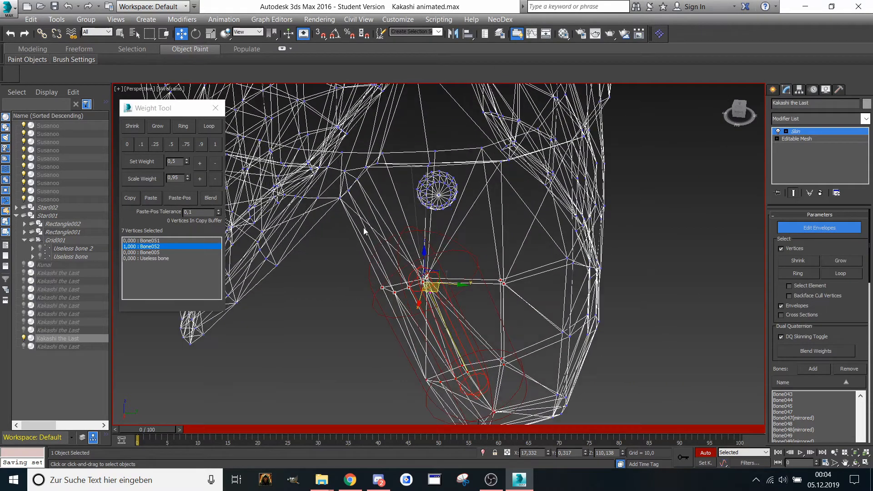
pyautogui.click(148, 249)
pyautogui.click(143, 241)
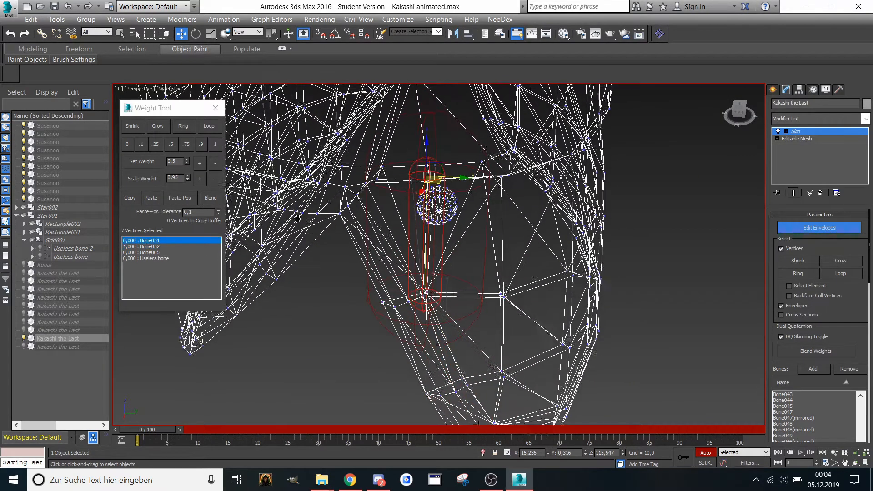
pyautogui.click(172, 146)
# - Assign all 49 vertices of the round button beside Bone051 fully to that bone
pyautogui.scroll(2, 396, 186)
pyautogui.moveTo(420, 196); pyautogui.dragTo(361, 224, button='middle')
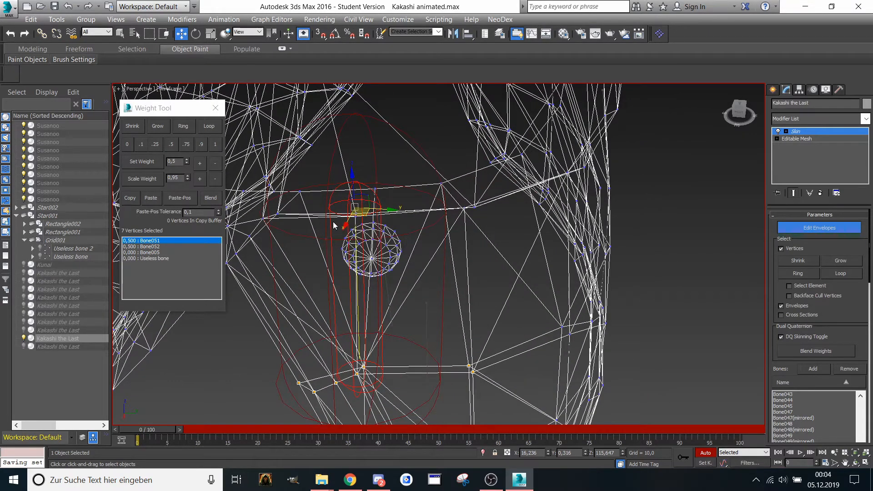
pyautogui.moveTo(418, 294); pyautogui.dragTo(419, 294)
pyautogui.scroll(2, 252, 149)
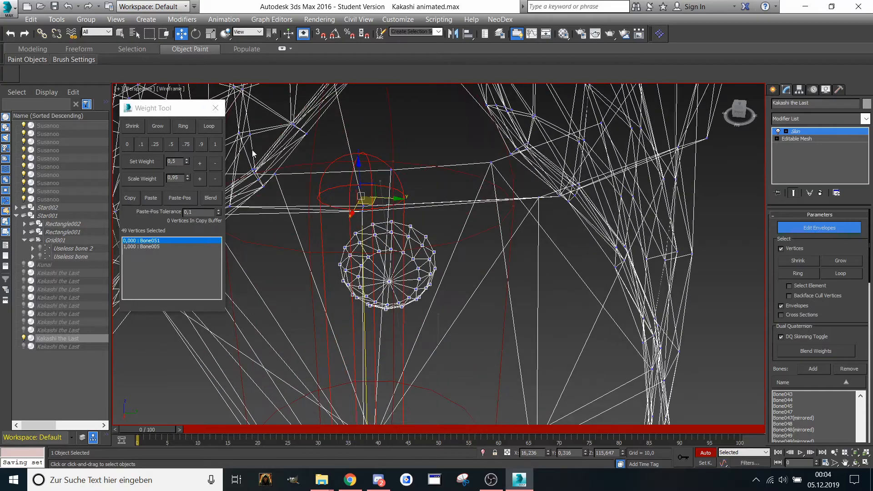
pyautogui.click(216, 145)
pyautogui.scroll(-6, 393, 196)
pyautogui.moveTo(395, 195); pyautogui.dragTo(401, 208, button='middle')
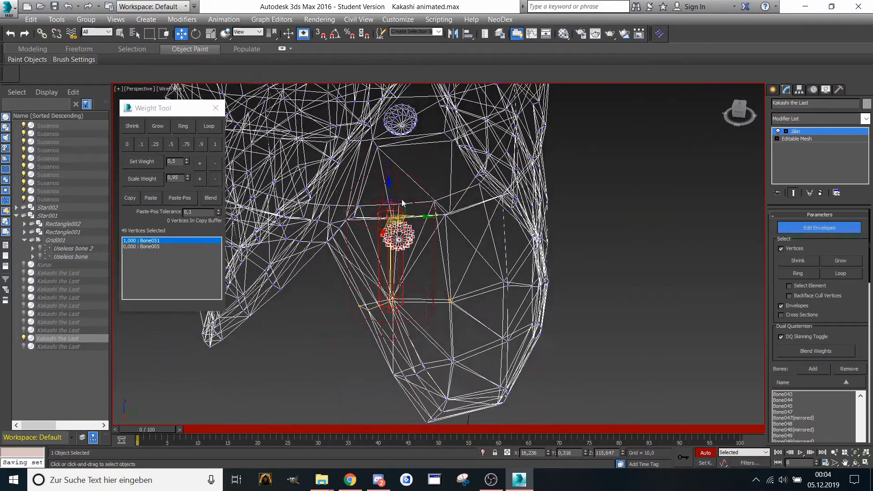
# - Blend the two vertices midway between the lower ends of Bone043 and Bone047(mirrored) with a weight of 0.5 for each bone
pyautogui.scroll(-1, 401, 209)
pyautogui.moveTo(731, 113); pyautogui.dragTo(706, 143)
pyautogui.scroll(6, 487, 272)
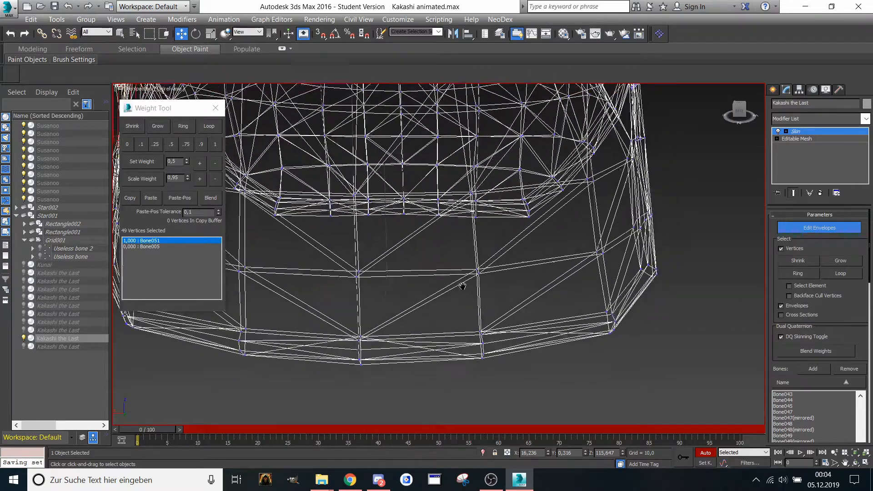
pyautogui.moveTo(295, 254); pyautogui.dragTo(333, 366, button='middle')
pyautogui.click(392, 327)
pyautogui.moveTo(391, 326); pyautogui.dragTo(349, 275, button='middle')
pyautogui.scroll(-1, 349, 276)
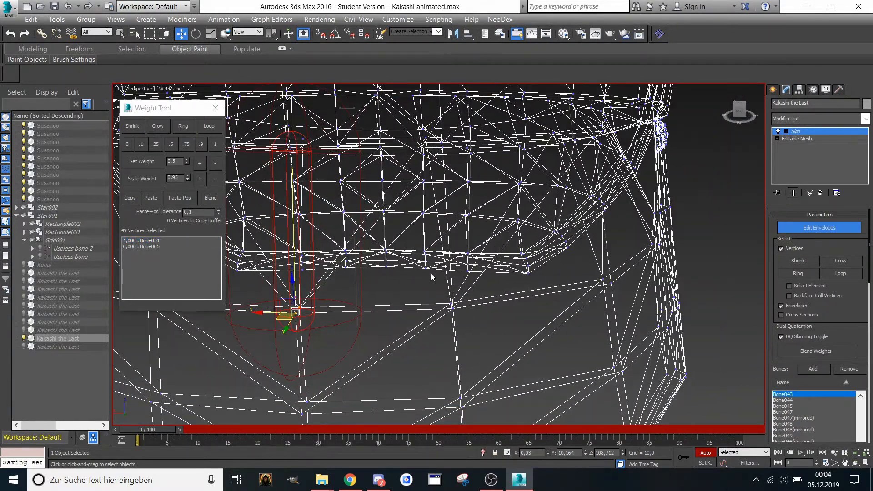
pyautogui.moveTo(488, 298); pyautogui.dragTo(476, 325, button='middle')
pyautogui.moveTo(431, 349); pyautogui.dragTo(399, 361)
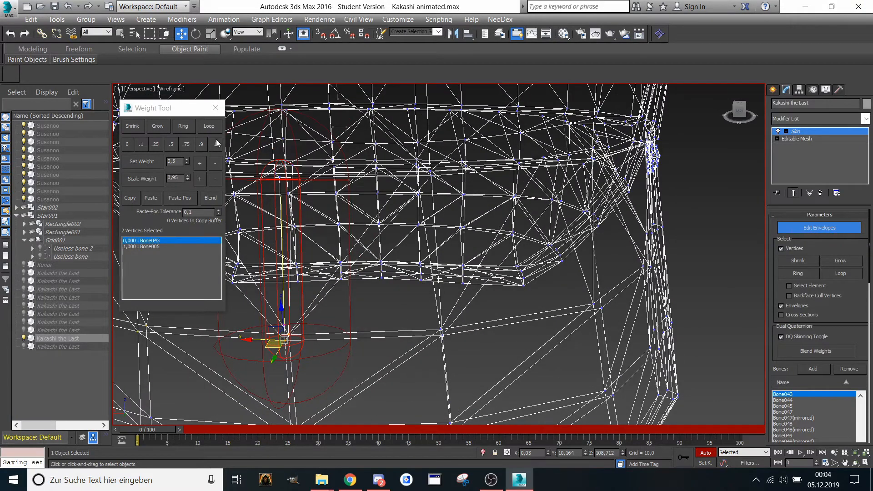
pyautogui.click(216, 141)
pyautogui.moveTo(547, 272); pyautogui.dragTo(516, 278, button='middle')
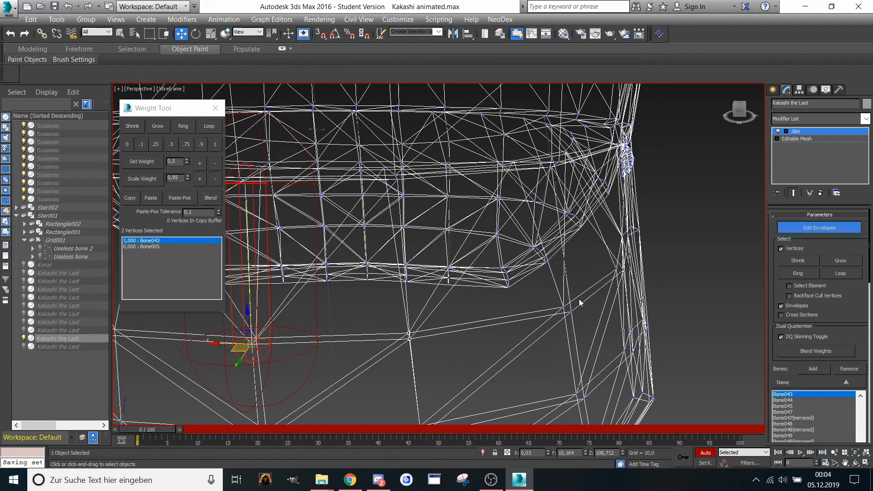
pyautogui.click(564, 276)
pyautogui.click(171, 144)
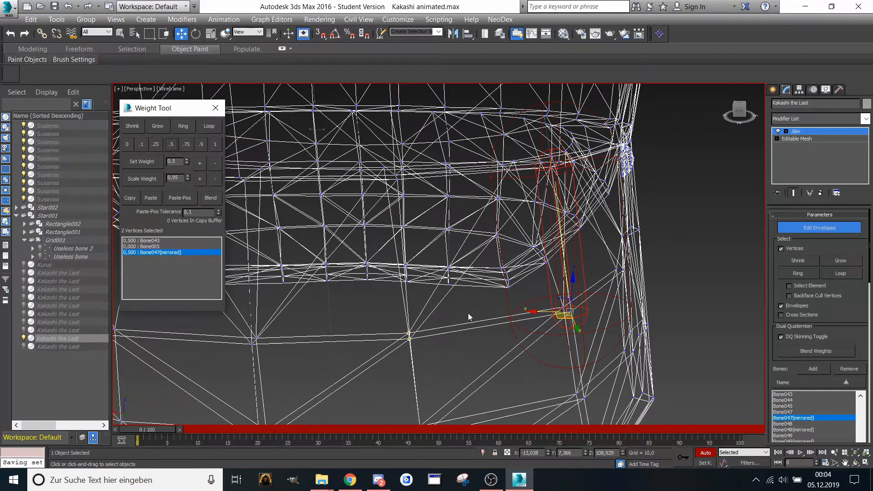
# - Add Bone048(mirrored) and Bone044 to the influences of these two vertices, applying a weight of 0.25 to each
pyautogui.moveTo(469, 317); pyautogui.dragTo(499, 311, button='middle')
pyautogui.click(563, 313)
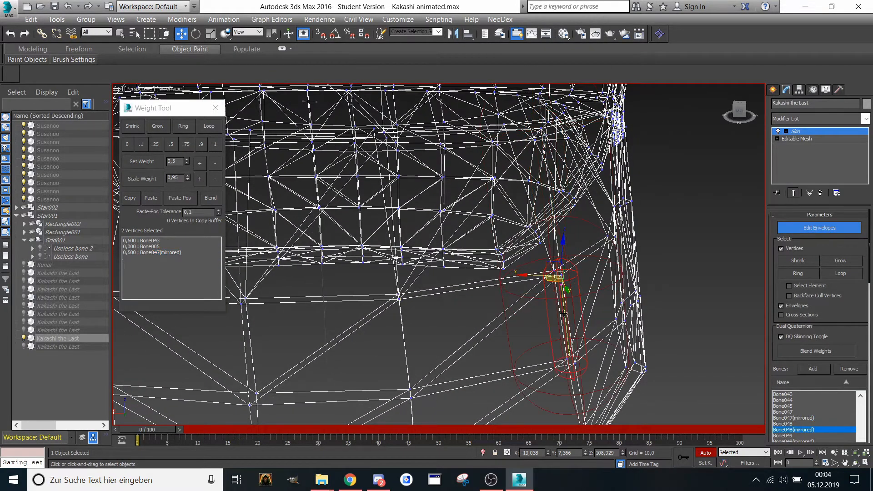
pyautogui.click(155, 144)
pyautogui.moveTo(262, 363); pyautogui.dragTo(272, 337, button='middle')
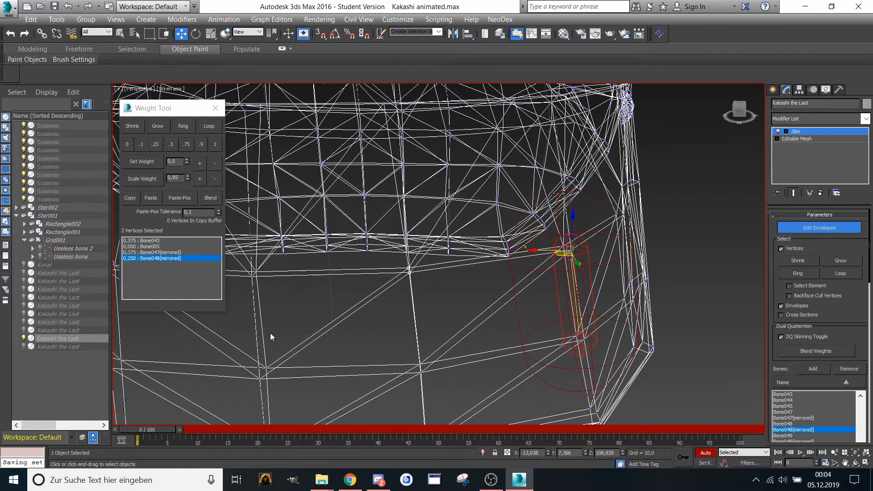
pyautogui.click(255, 327)
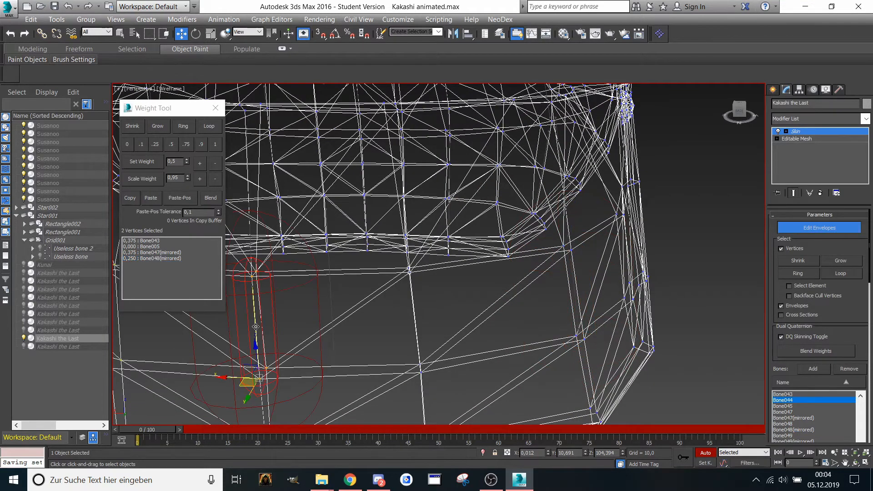
pyautogui.click(155, 144)
# - Even out the two vertices' weights to 0.25 each for Bone043, Bone047(mirrored), Bone048(mirrored) and Bone044
pyautogui.click(153, 258)
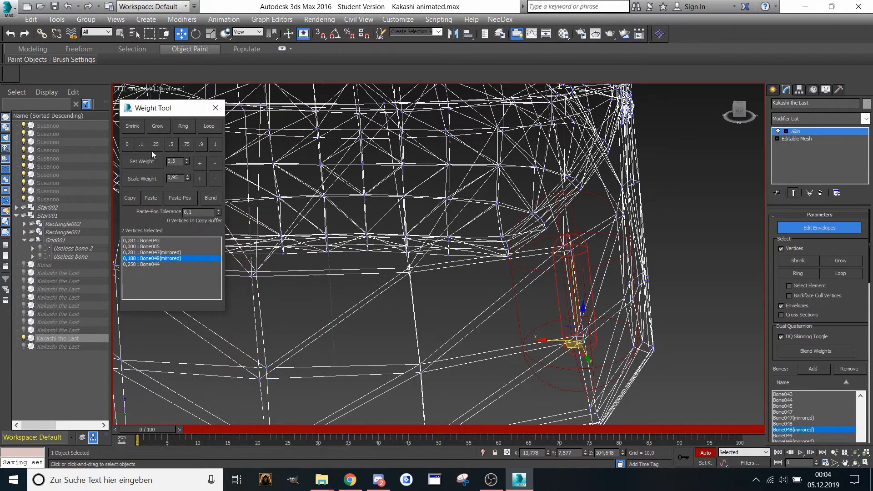
pyautogui.click(152, 146)
pyautogui.click(152, 264)
pyautogui.click(153, 144)
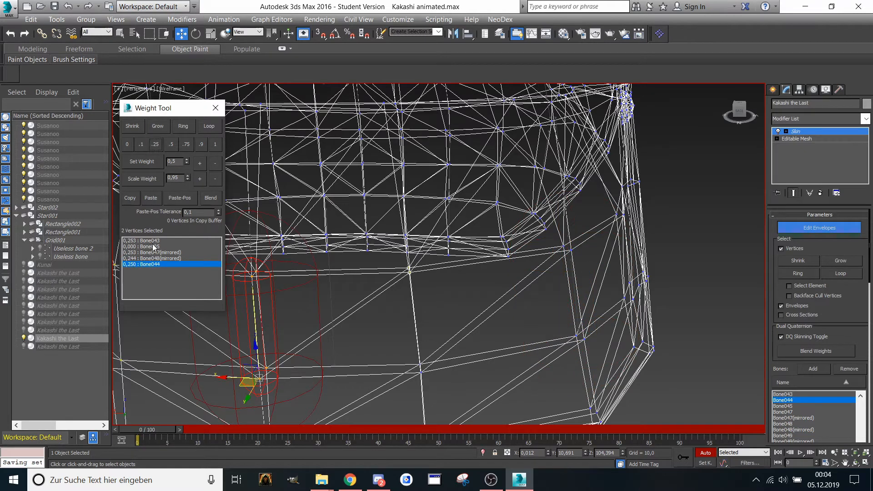
pyautogui.click(148, 258)
pyautogui.click(152, 264)
pyautogui.click(154, 143)
pyautogui.click(144, 257)
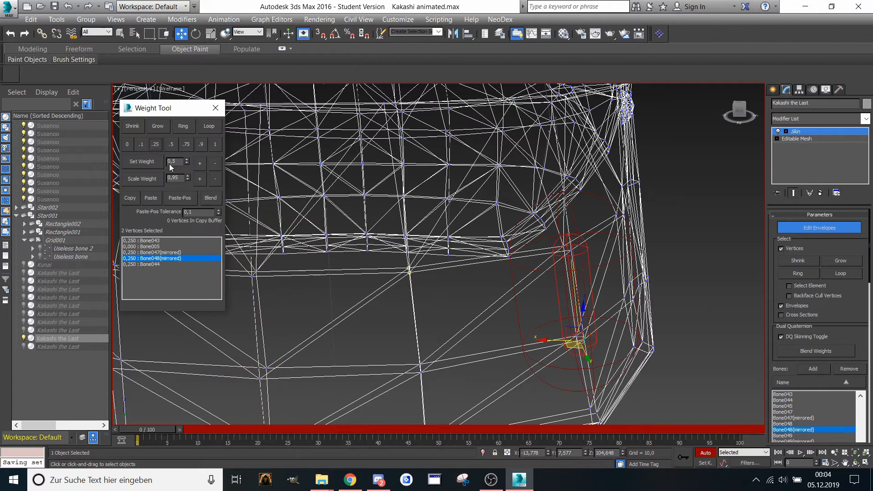
# - Blend the two vertices midway between the lower ends of Bone044 and Bone048(mirrored) with a weight of 0.5 for each bone
pyautogui.scroll(-2, 402, 245)
pyautogui.moveTo(403, 245); pyautogui.dragTo(408, 291, button='middle')
pyautogui.scroll(1, 408, 302)
pyautogui.moveTo(408, 320); pyautogui.dragTo(361, 364)
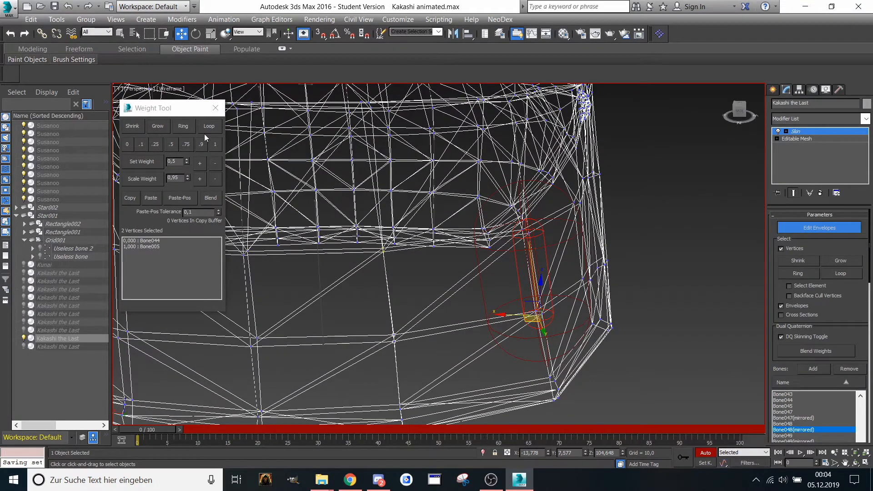
pyautogui.click(215, 143)
pyautogui.moveTo(281, 271); pyautogui.dragTo(292, 266, button='middle')
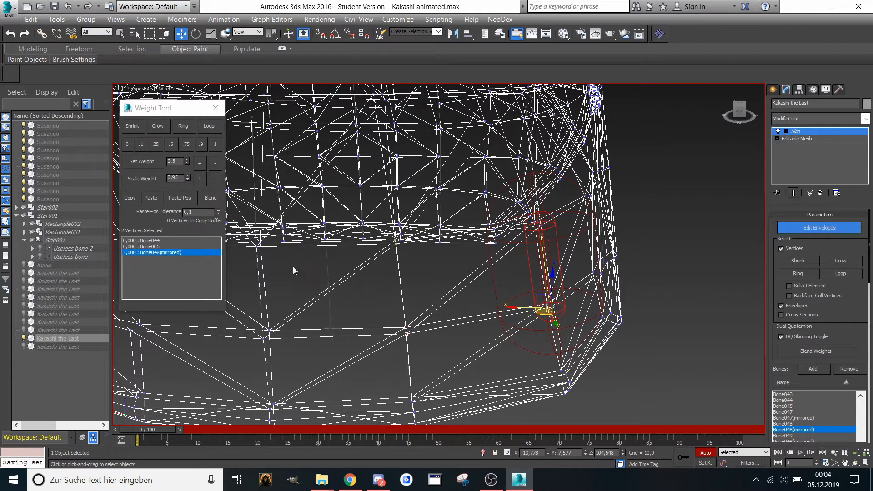
pyautogui.click(261, 296)
pyautogui.click(170, 147)
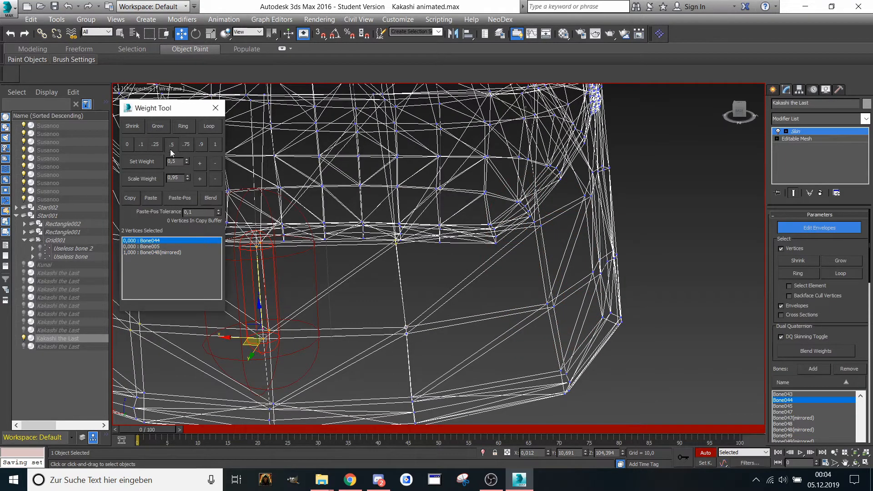
# - Add Bone045 and Bone049(mirrored) to the influences of the two selected vertices, applying a weight of 0.25 to each
pyautogui.moveTo(304, 374); pyautogui.dragTo(299, 338, button='middle')
pyautogui.click(263, 349)
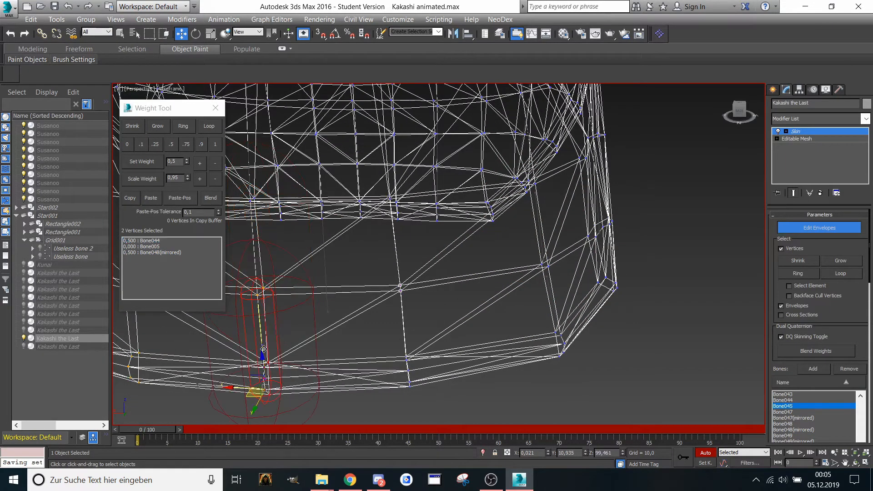
pyautogui.click(160, 146)
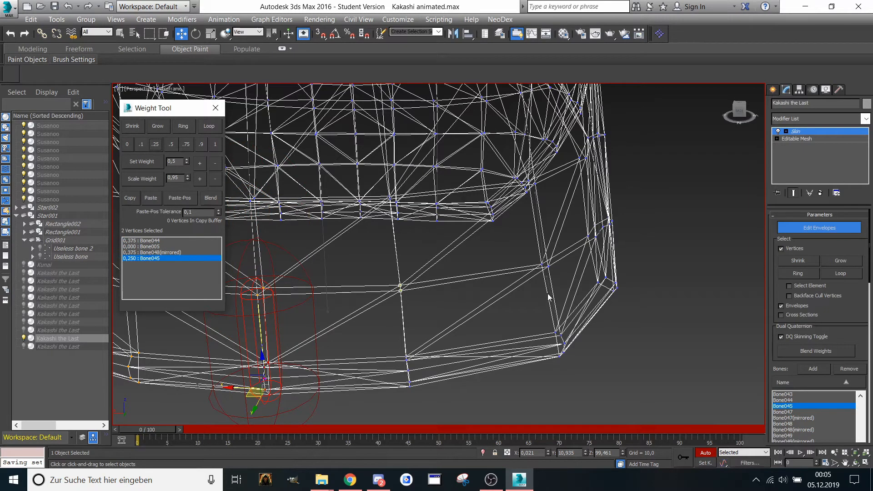
pyautogui.click(547, 293)
pyautogui.click(155, 145)
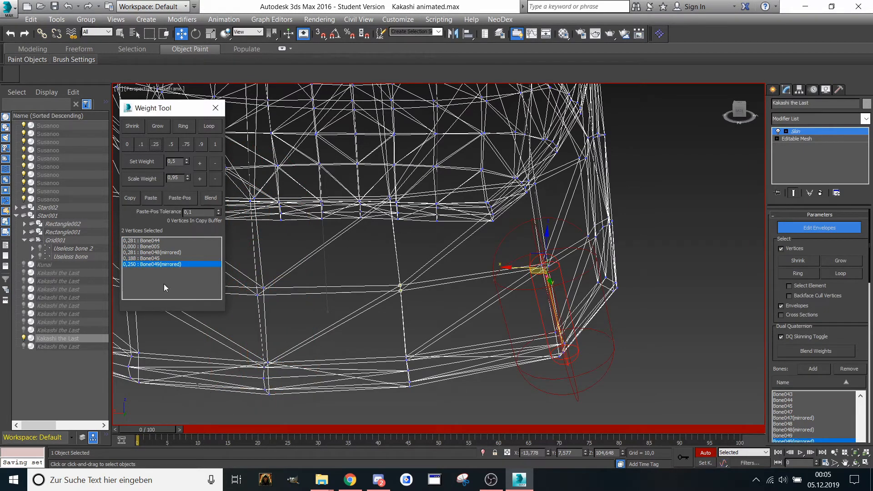
# - Even out the two vertices' weights to 0.25 each for Bone044, Bone048(mirrored), Bone045 and Bone049(mirrored)
pyautogui.click(155, 257)
pyautogui.click(155, 145)
pyautogui.click(166, 264)
pyautogui.click(155, 145)
pyautogui.click(155, 257)
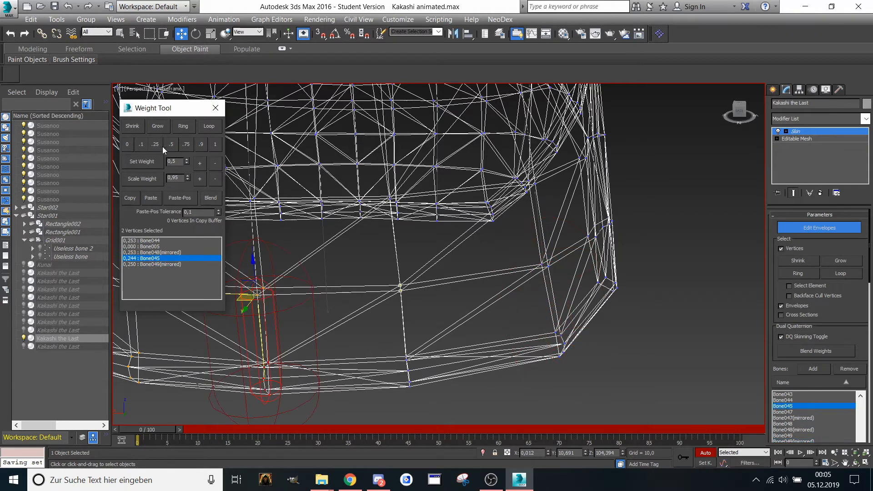
pyautogui.click(161, 264)
pyautogui.click(149, 149)
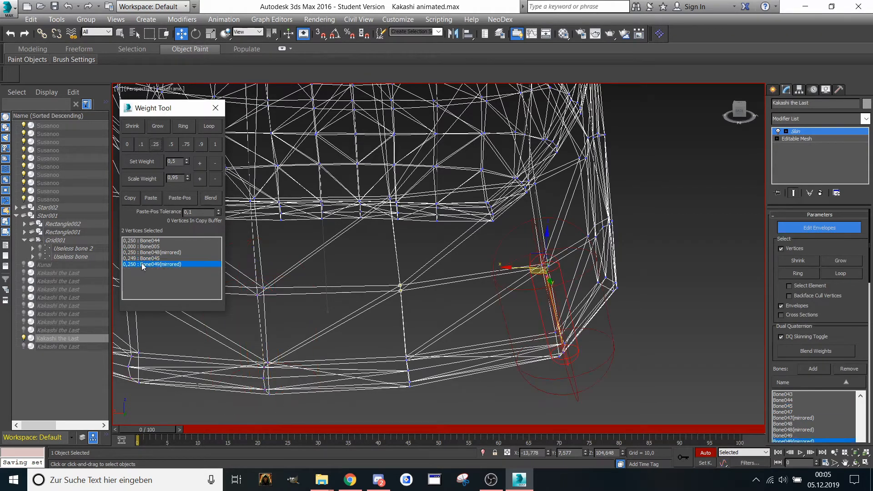
pyautogui.click(143, 252)
pyautogui.click(143, 257)
pyautogui.click(155, 144)
# - Assign the five bottom-edge vertices midway between Bone045 and Bone049(mirrored) fully to Bone045
pyautogui.moveTo(397, 314); pyautogui.dragTo(395, 277, button='middle')
pyautogui.moveTo(435, 390); pyautogui.dragTo(435, 390)
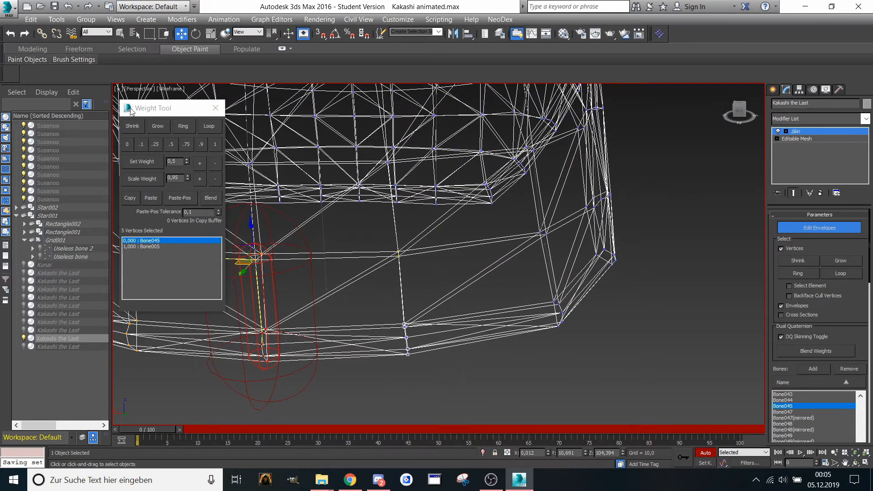
pyautogui.click(214, 146)
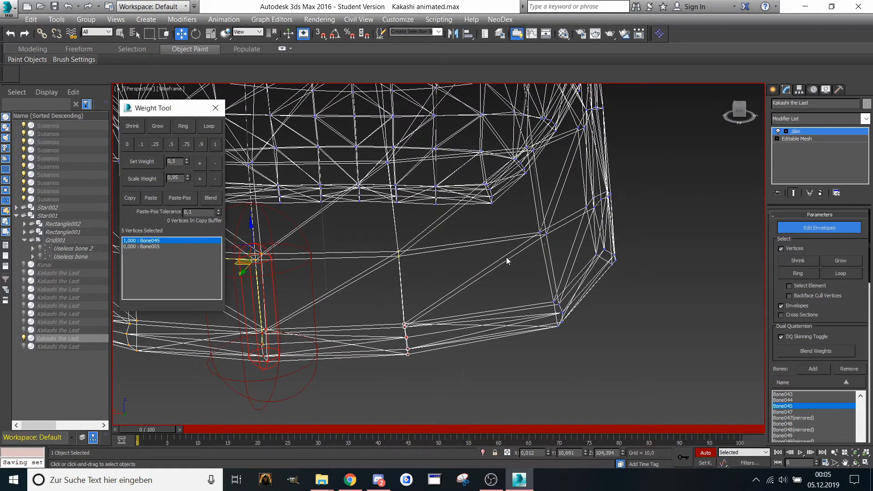
# - Add Bone049(mirrored) to the five selected bottom-edge vertices with a weight of 0.5, splitting them evenly with Bone045
pyautogui.click(552, 269)
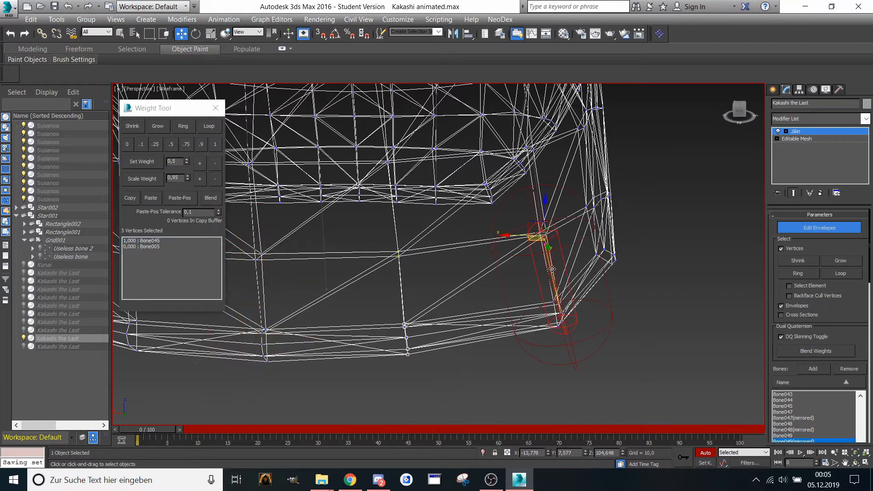
pyautogui.click(175, 148)
pyautogui.scroll(-1, 386, 218)
pyautogui.moveTo(740, 114); pyautogui.dragTo(737, 111)
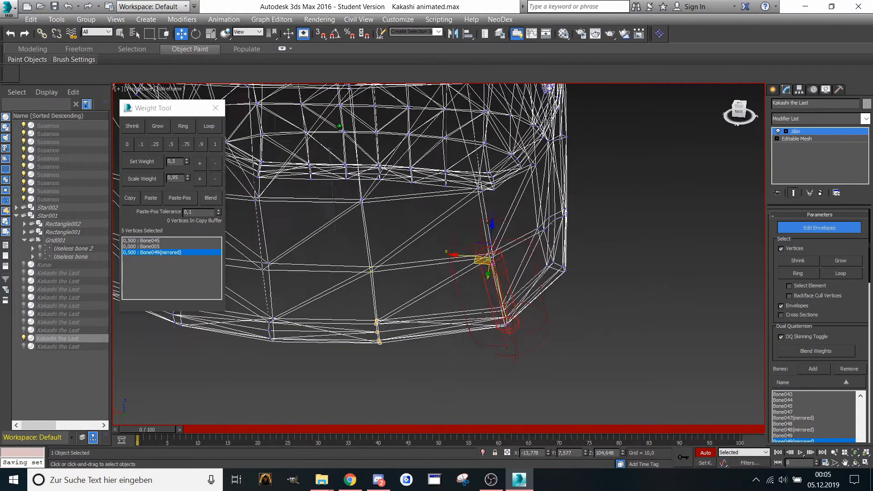
# - Assign the twelve bottom-edge vertices around the lower end of Bone052(mirrored) fully to that bone
pyautogui.keyDown('alt'); pyautogui.moveTo(514, 255); pyautogui.dragTo(426, 296, button='middle'); pyautogui.keyUp('alt')
pyautogui.scroll(1, 425, 297)
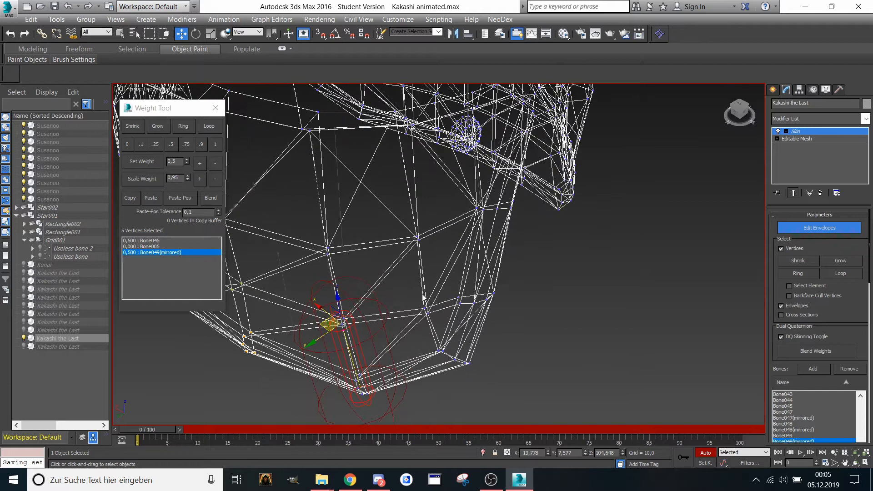
pyautogui.scroll(2, 423, 291)
pyautogui.click(470, 269)
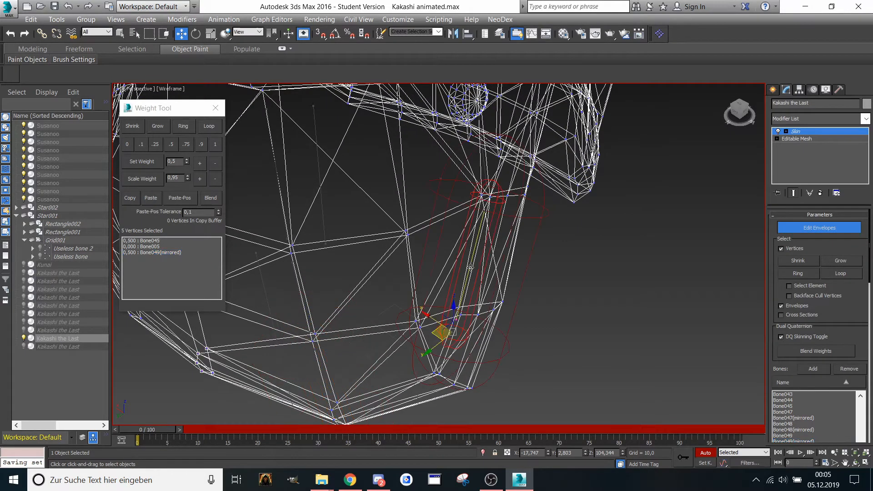
pyautogui.moveTo(523, 402); pyautogui.dragTo(523, 404)
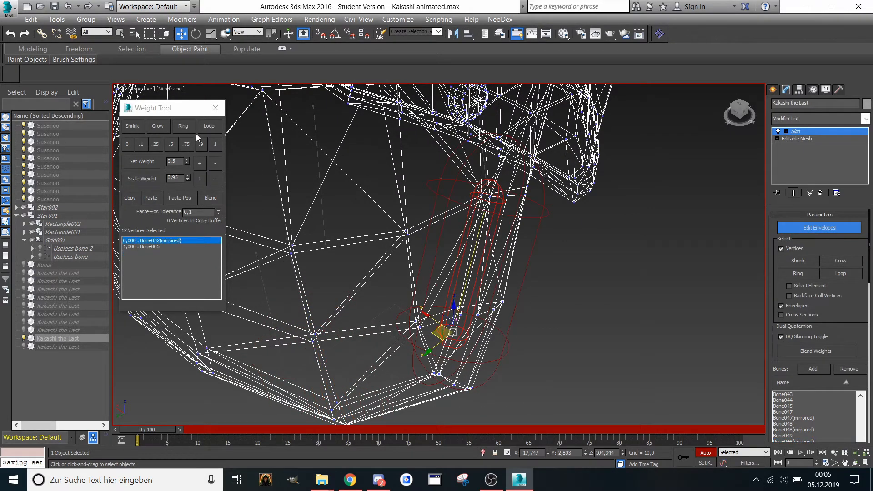
pyautogui.click(215, 144)
# - Blend the seven vertices around the joint of Bone051(mirrored) and Bone052(mirrored) with a weight of 0.5 for each bone
pyautogui.moveTo(309, 166); pyautogui.dragTo(257, 243, button='middle')
pyautogui.moveTo(324, 277); pyautogui.dragTo(381, 339)
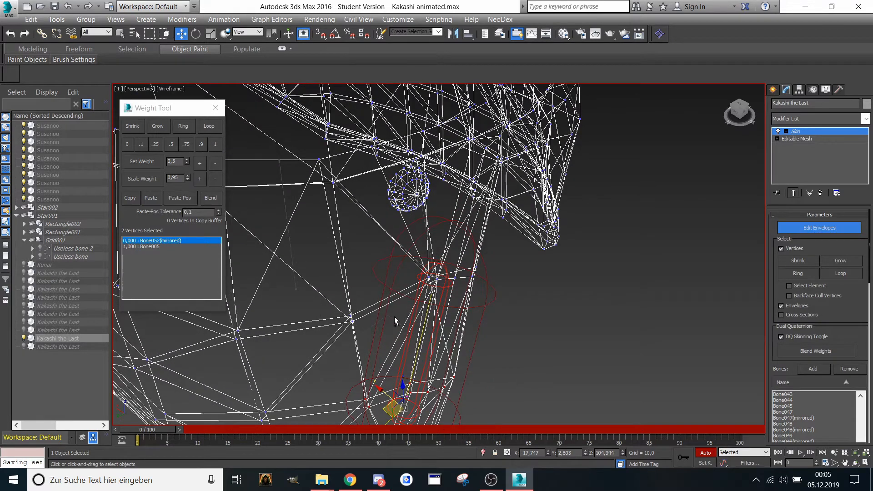
pyautogui.keyDown('ctrl'); pyautogui.moveTo(405, 255); pyautogui.dragTo(490, 293); pyautogui.keyUp('ctrl')
pyautogui.click(215, 144)
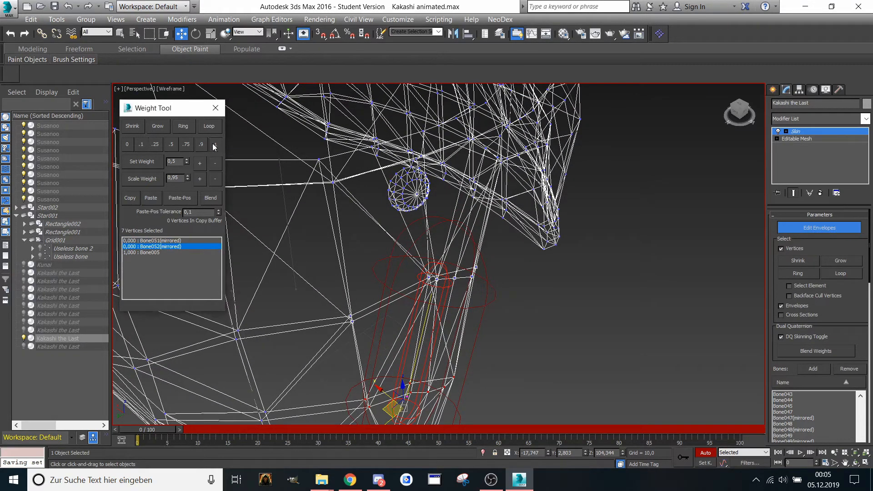
pyautogui.click(171, 240)
pyautogui.click(170, 144)
# - Assign all 48 vertices of the small round disc beside Bone051(mirrored) fully to that bone
pyautogui.keyDown('alt'); pyautogui.moveTo(460, 223); pyautogui.dragTo(453, 274, button='middle'); pyautogui.keyUp('alt')
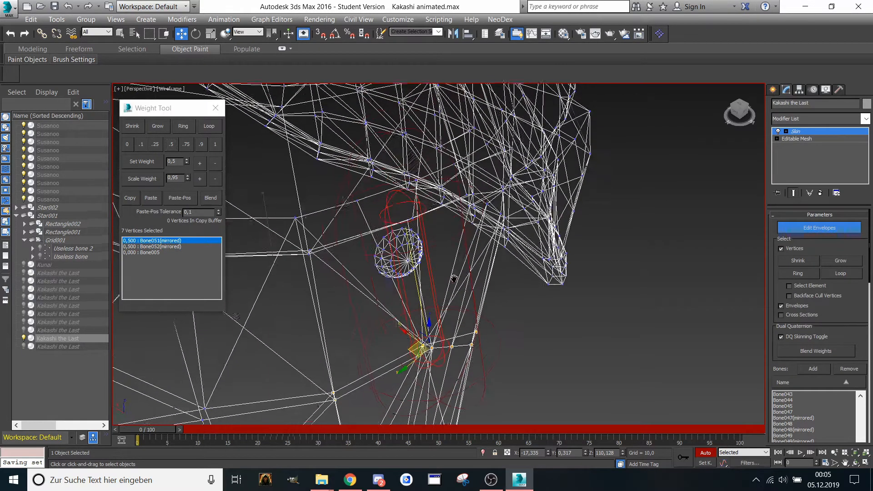
pyautogui.scroll(2, 404, 257)
pyautogui.scroll(1, 332, 222)
pyautogui.scroll(-1, 333, 221)
pyautogui.moveTo(351, 206); pyautogui.dragTo(432, 295)
pyautogui.keyDown('ctrl'); pyautogui.moveTo(341, 218); pyautogui.dragTo(387, 305); pyautogui.keyUp('ctrl')
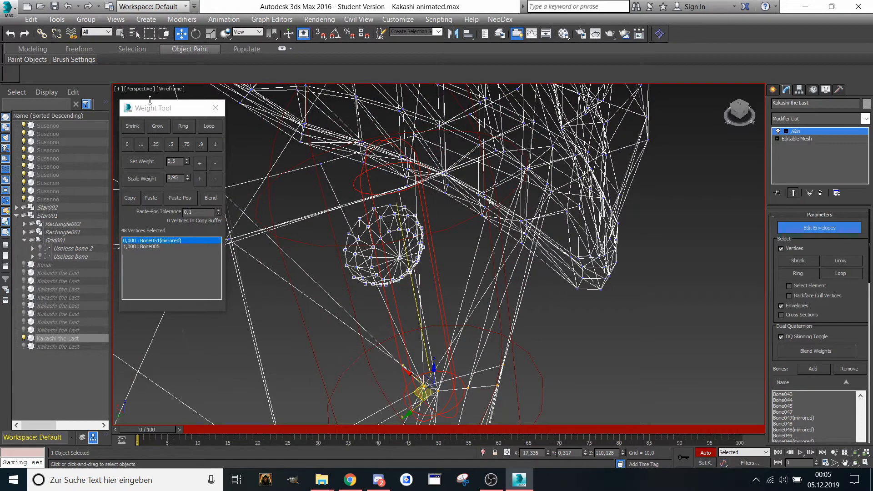
pyautogui.click(214, 144)
# - Select the Bone033 envelope at the top of the central bone chain on the opposite side of the vest's lower flap
pyautogui.keyDown('alt'); pyautogui.moveTo(357, 205); pyautogui.dragTo(559, 135, button='middle'); pyautogui.keyUp('alt')
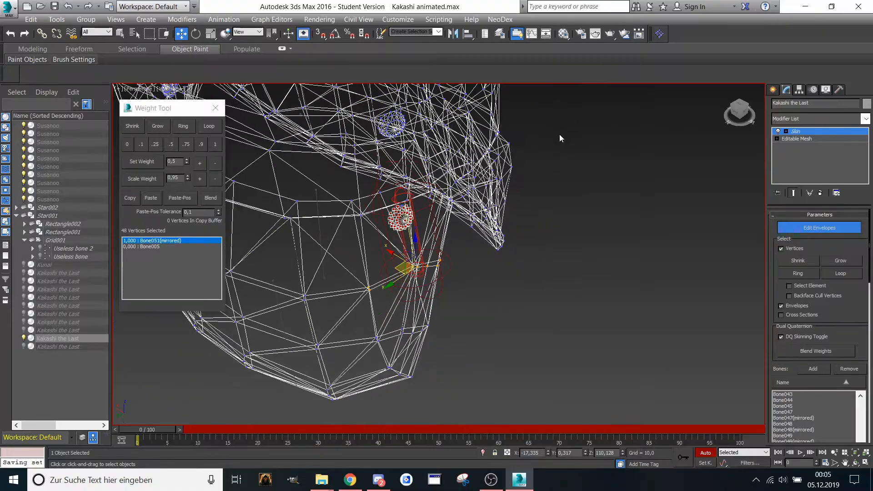
pyautogui.moveTo(737, 113); pyautogui.dragTo(659, 104)
pyautogui.scroll(8, 386, 318)
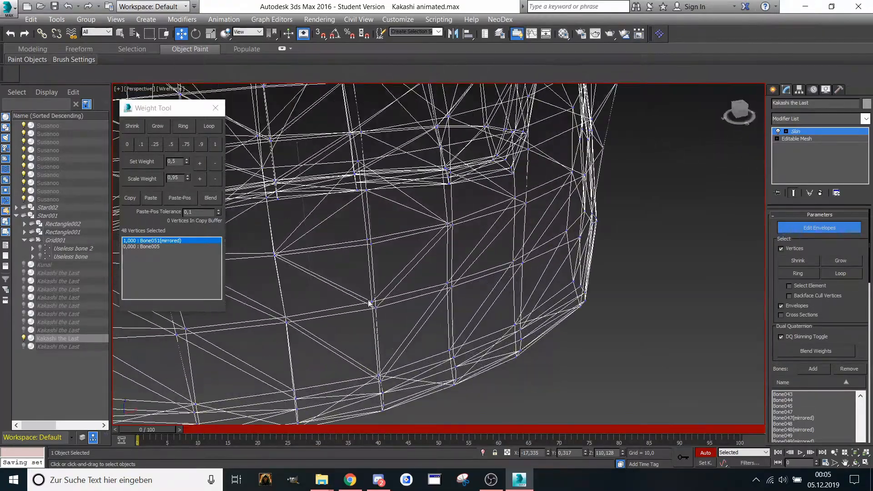
pyautogui.scroll(-1, 376, 345)
pyautogui.click(745, 114)
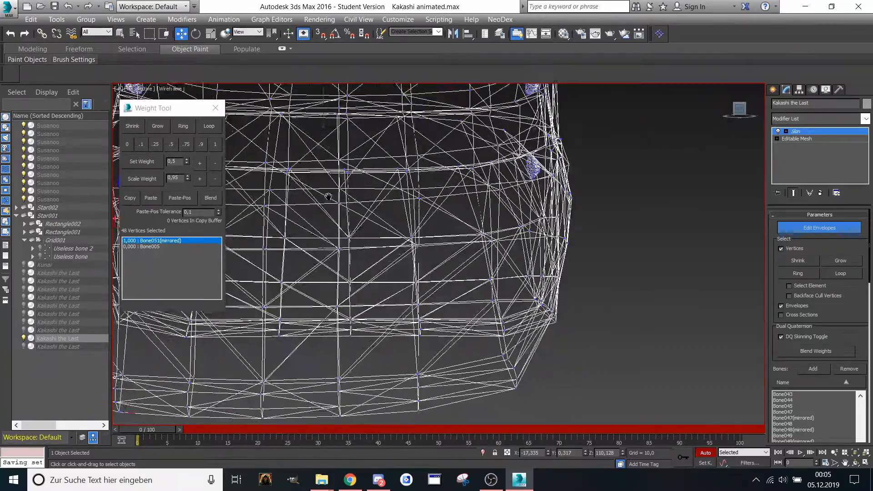
pyautogui.moveTo(330, 198)
pyautogui.mouseDown(button='middle')
pyautogui.moveTo(415, 288)
pyautogui.moveTo(328, 199)
pyautogui.mouseUp(button='middle')
pyautogui.scroll(-1, 439, 333)
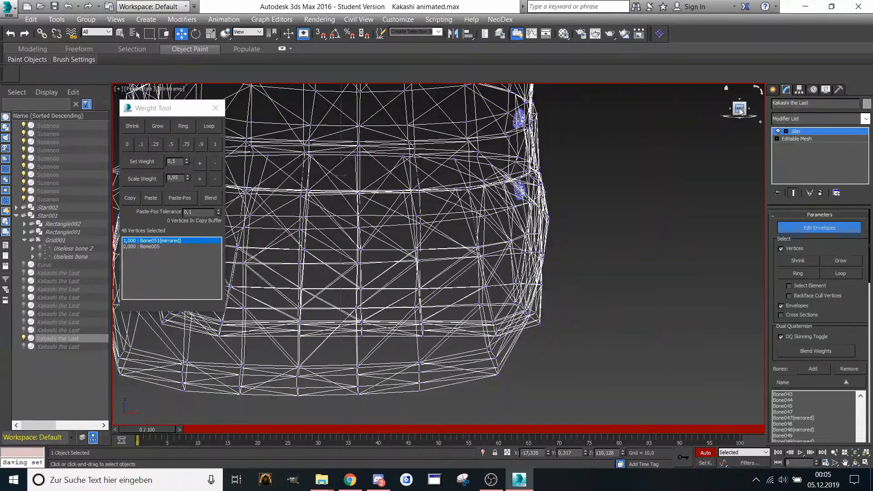
pyautogui.moveTo(740, 109); pyautogui.dragTo(738, 124)
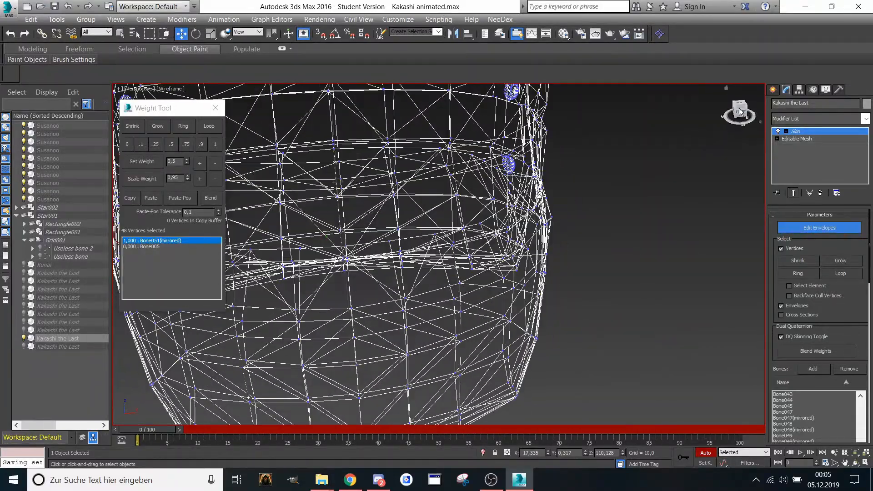
pyautogui.click(349, 285)
pyautogui.moveTo(349, 286); pyautogui.dragTo(327, 282, button='middle')
pyautogui.scroll(1, 339, 292)
pyautogui.moveTo(741, 110); pyautogui.dragTo(740, 117)
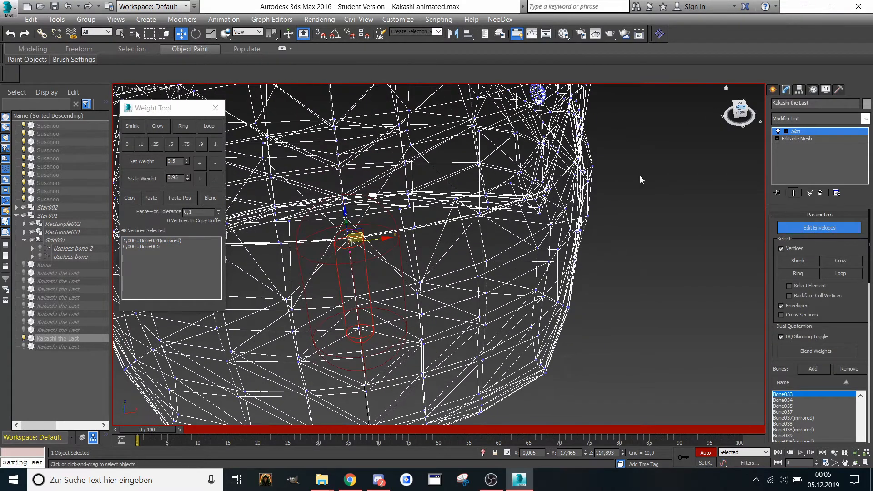
# - Weight the two mesh vertices along the middle of Bone033 fully (1) to Bone033
pyautogui.moveTo(640, 180); pyautogui.dragTo(640, 164)
pyautogui.moveTo(343, 251); pyautogui.dragTo(371, 275)
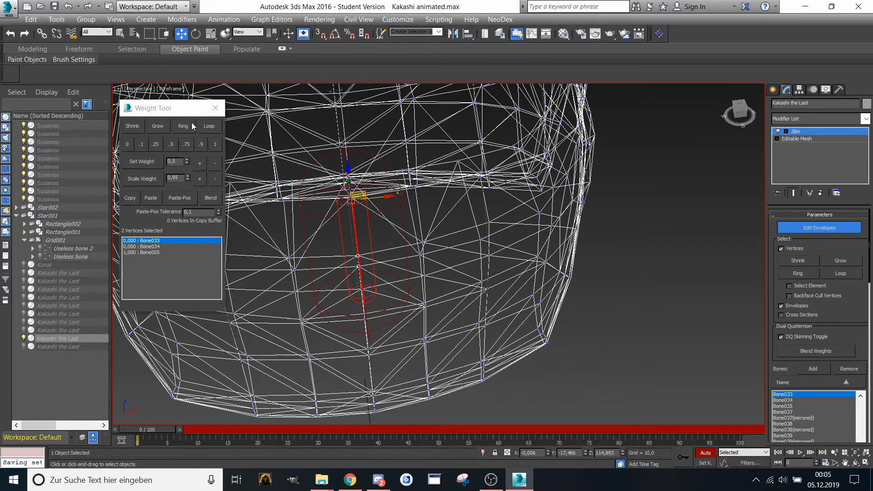
pyautogui.click(214, 144)
# - Weight the single vertex at the joint of Bone033 and Bone034 at 0.5 to each bone
pyautogui.scroll(6, 321, 257)
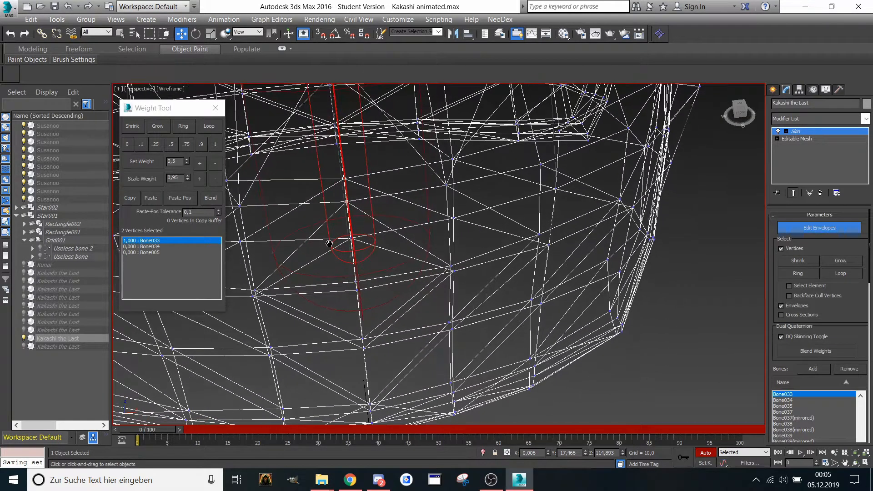
pyautogui.moveTo(314, 205); pyautogui.dragTo(364, 234)
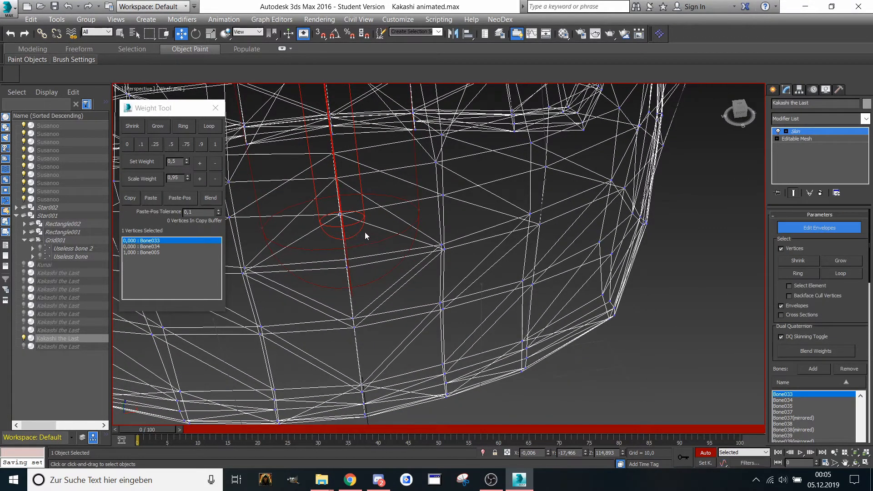
pyautogui.moveTo(303, 211); pyautogui.dragTo(382, 241, button='middle')
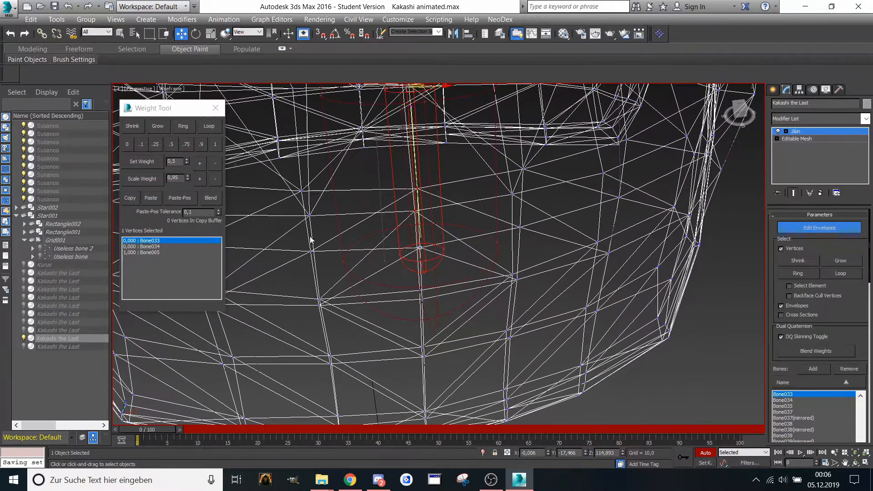
pyautogui.click(215, 144)
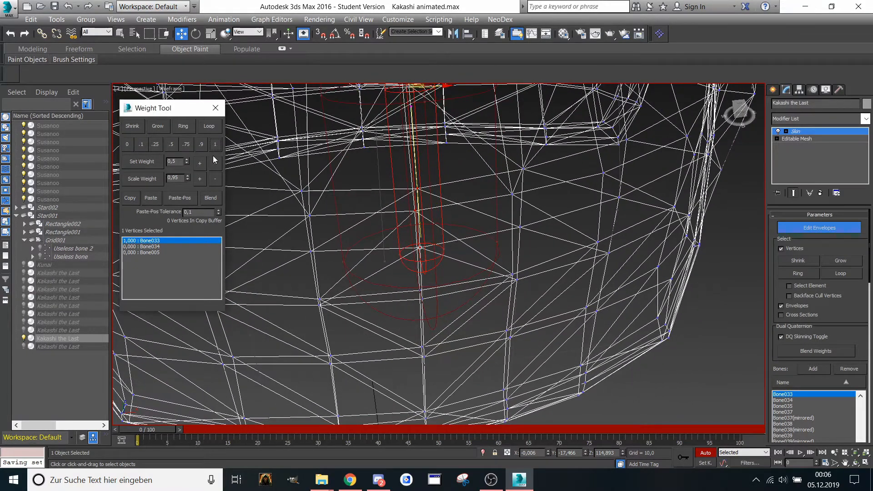
pyautogui.click(157, 246)
pyautogui.click(173, 144)
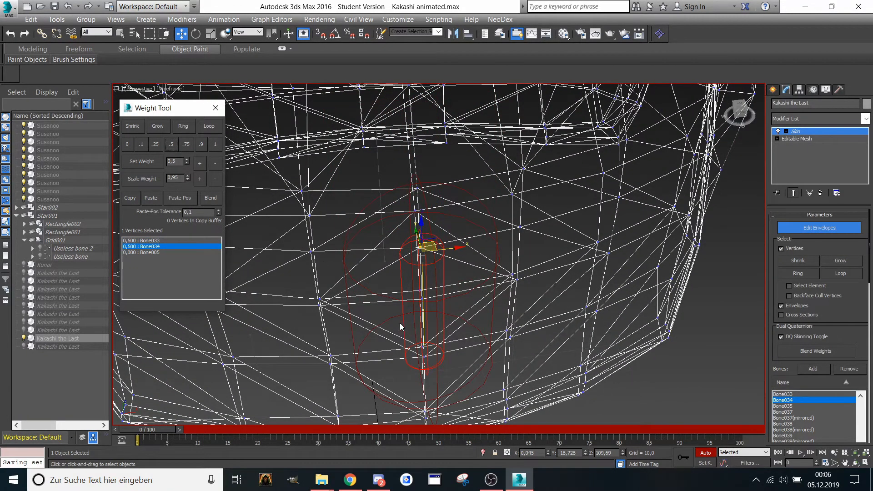
# - Weight the two vertices along the middle of Bone034 fully (1) to Bone034
pyautogui.moveTo(400, 323); pyautogui.dragTo(349, 233, button='middle')
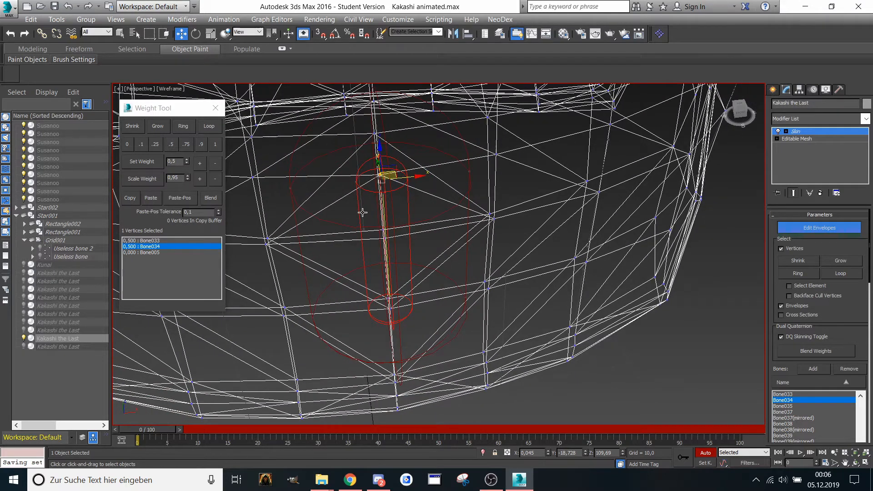
pyautogui.moveTo(364, 212); pyautogui.dragTo(411, 297)
pyautogui.click(215, 144)
# - Weight the two vertices at the Bone034–Bone035 joint 0.5 to each bone, and the five hem vertices below fully to Bone035
pyautogui.moveTo(338, 279); pyautogui.dragTo(312, 215, button='middle')
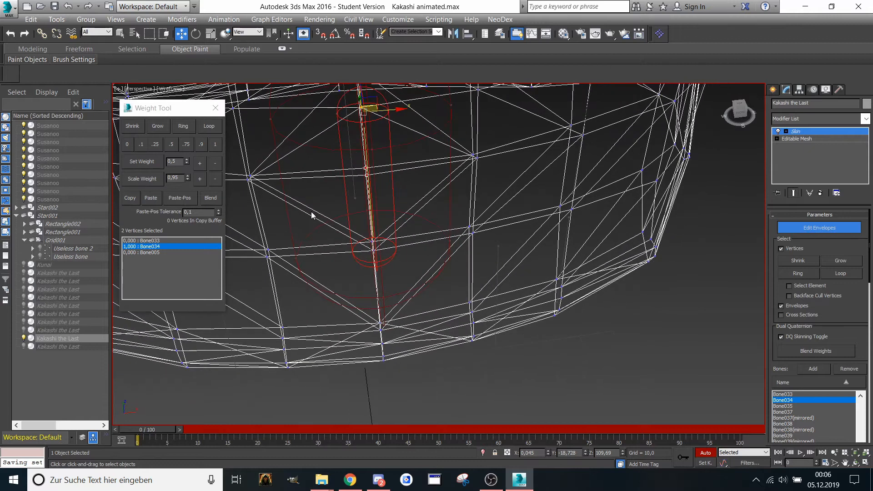
pyautogui.moveTo(350, 216); pyautogui.dragTo(399, 271)
pyautogui.click(213, 145)
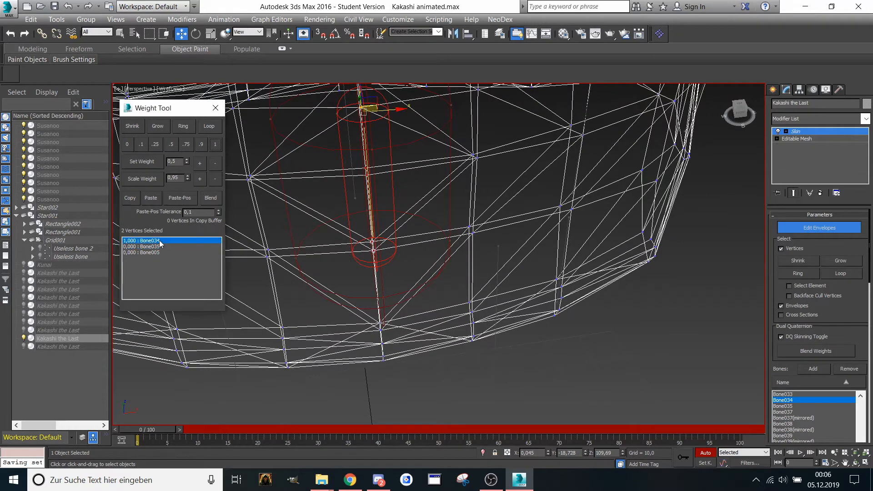
pyautogui.click(145, 247)
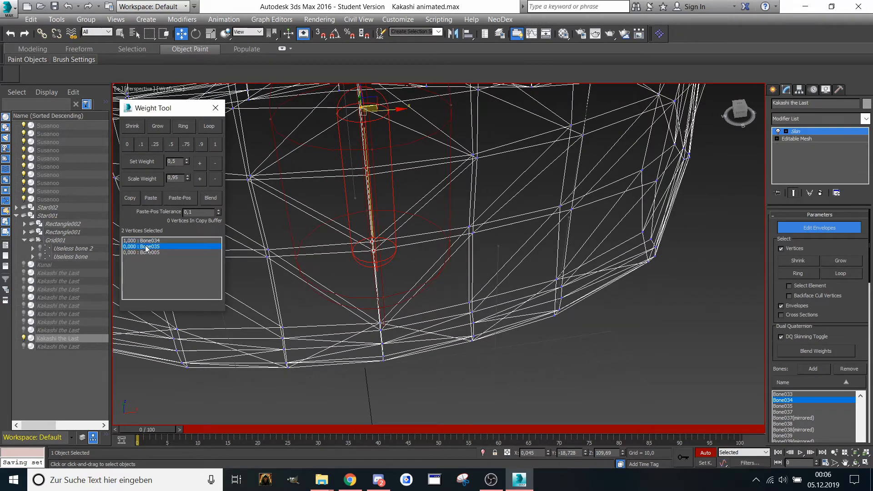
pyautogui.click(173, 145)
pyautogui.moveTo(411, 374); pyautogui.dragTo(411, 375)
pyautogui.click(216, 145)
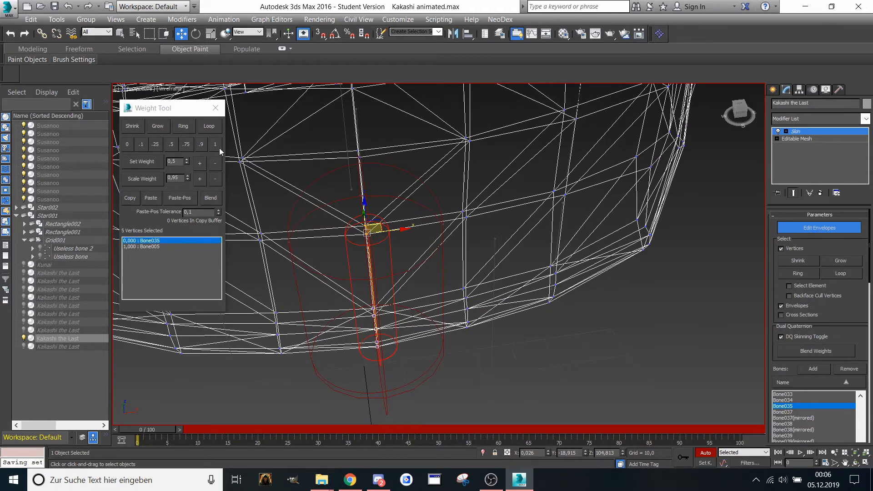
# - Weight the five hem vertices between Bone035 and Bone039(mirrored) at 0.5 to each bone
pyautogui.moveTo(234, 165); pyautogui.dragTo(341, 205, button='middle')
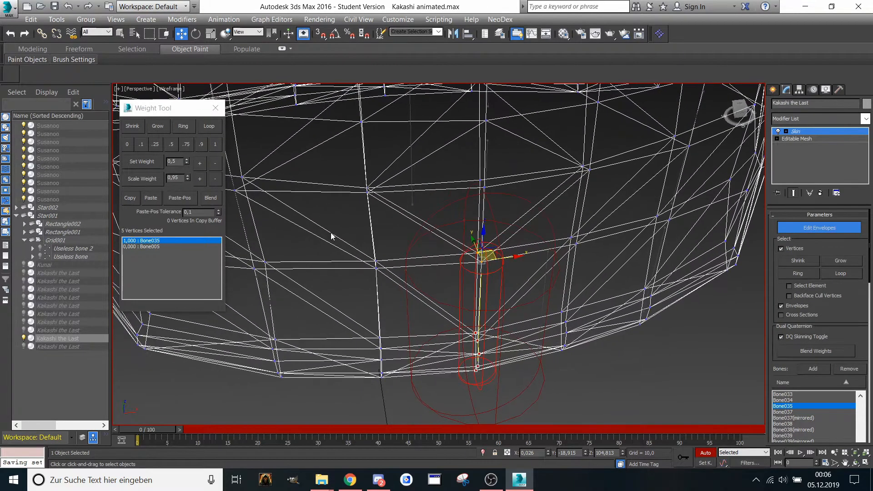
pyautogui.moveTo(411, 403); pyautogui.dragTo(410, 402)
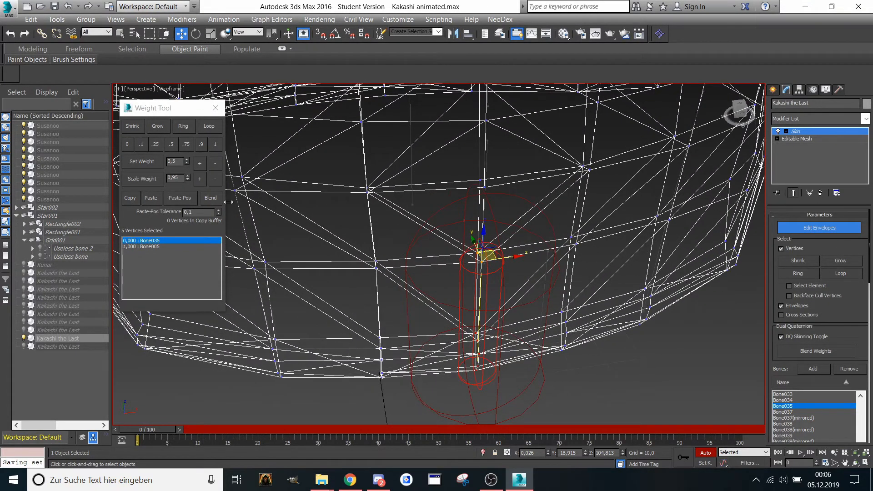
pyautogui.click(215, 144)
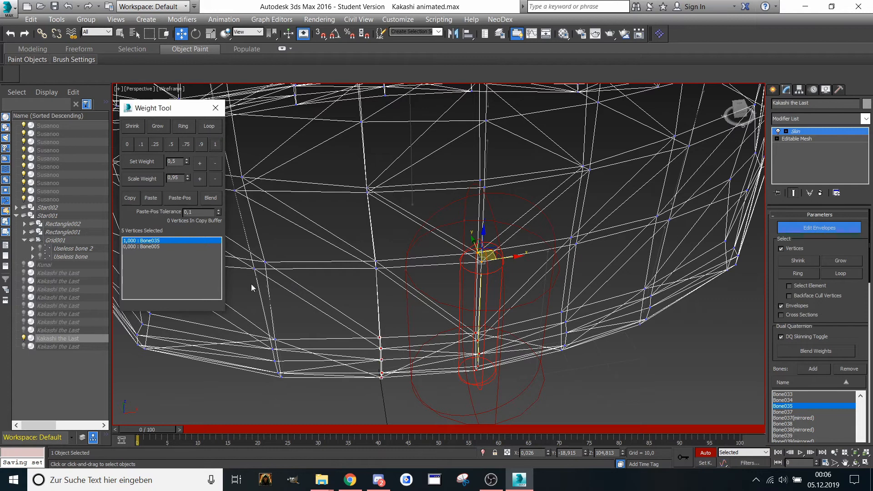
pyautogui.click(267, 315)
pyautogui.click(170, 145)
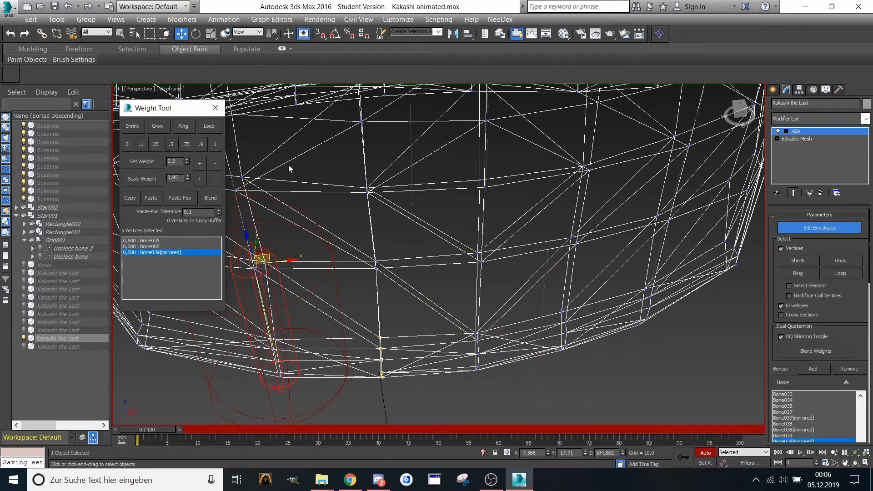
# - Weight the two vertices above that hem column 0.5 to Bone039(mirrored) and 0.5 to Bone035
pyautogui.moveTo(407, 247); pyautogui.dragTo(407, 262, button='middle')
pyautogui.moveTo(392, 269); pyautogui.dragTo(363, 293)
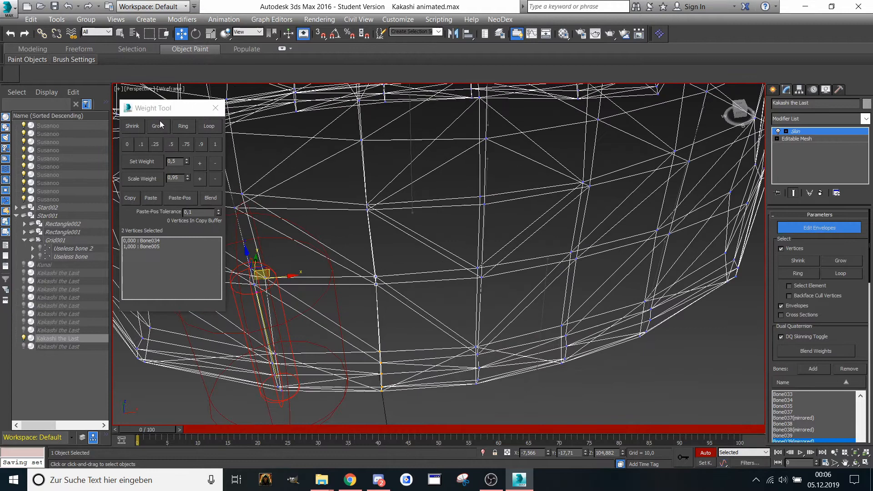
pyautogui.click(216, 144)
pyautogui.click(481, 307)
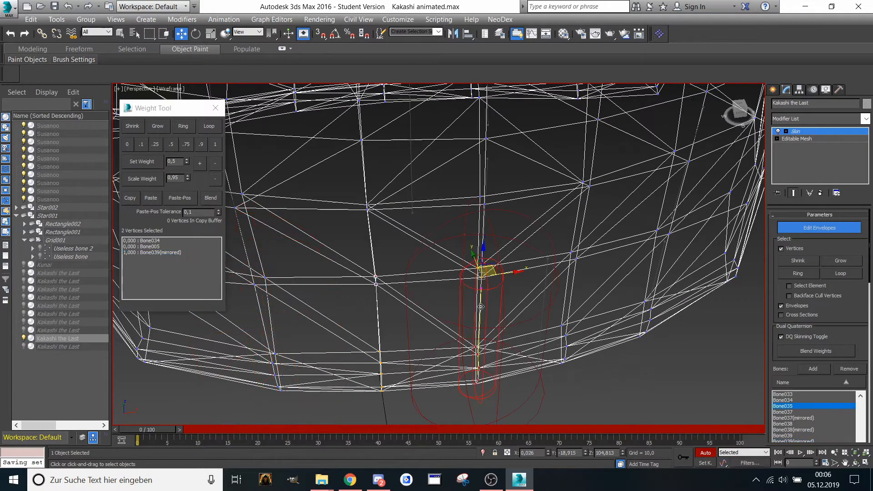
pyautogui.click(170, 145)
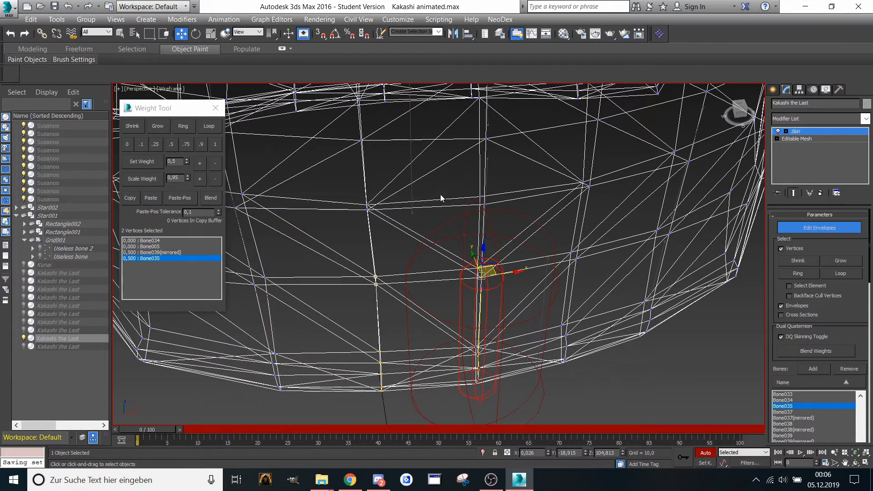
# - Add Bone034 and Bone038(mirrored) influence to the same two vertices, applying a weight of 0.25 for each bone
pyautogui.click(486, 180)
pyautogui.click(155, 145)
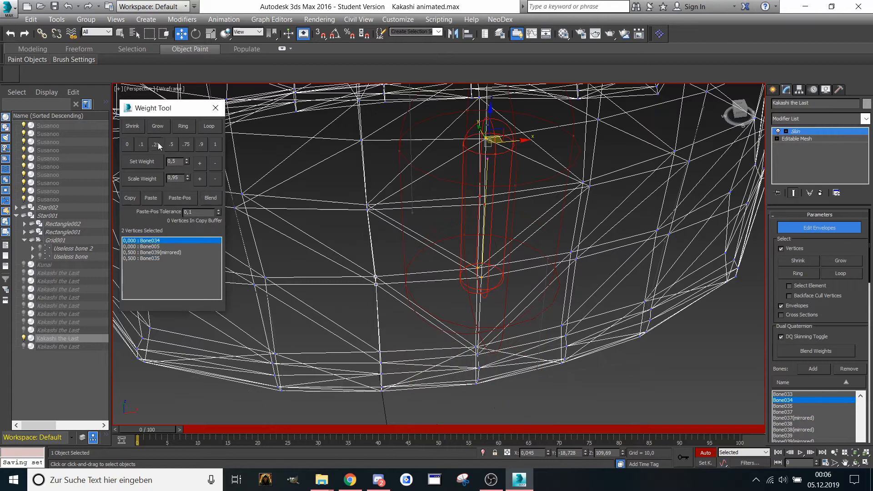
pyautogui.moveTo(375, 229); pyautogui.dragTo(403, 233, button='middle')
pyautogui.click(276, 249)
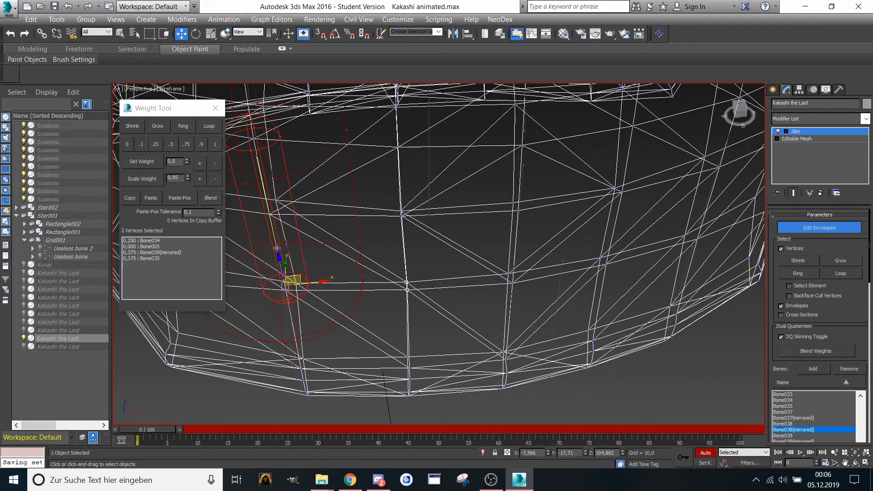
pyautogui.click(155, 144)
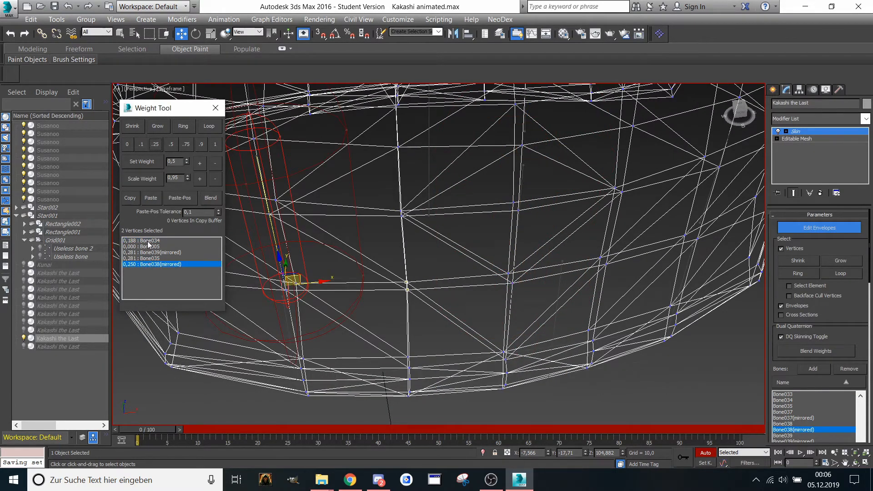
# - Even out the two vertices' weights to 0.25 each for Bone034, Bone035, Bone038(mirrored) and Bone039(mirrored)
pyautogui.click(147, 241)
pyautogui.click(152, 148)
pyautogui.click(149, 264)
pyautogui.click(156, 144)
pyautogui.click(146, 240)
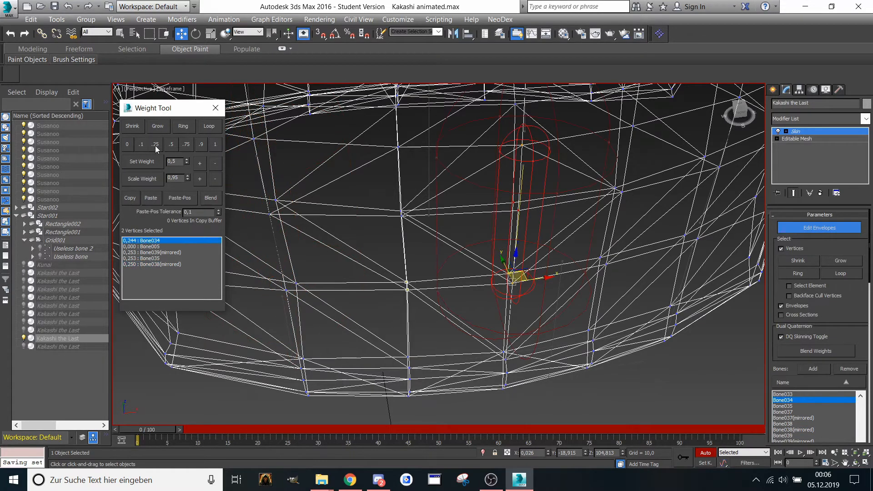
pyautogui.click(147, 264)
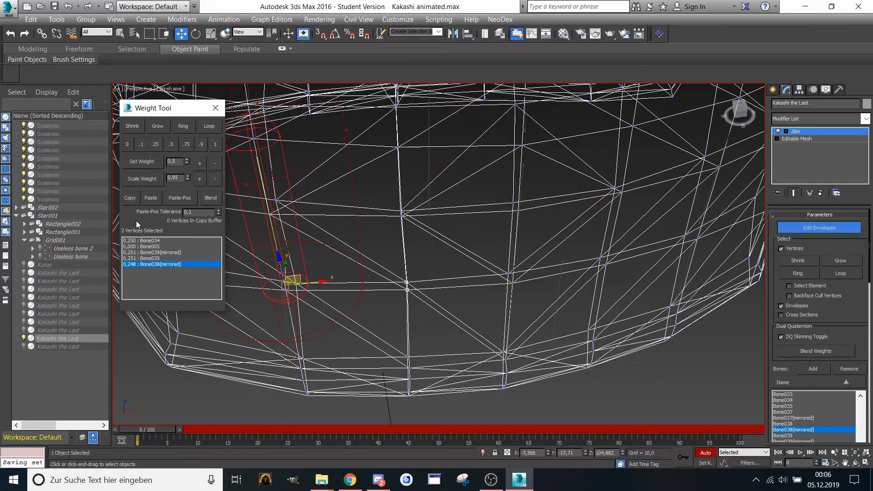
pyautogui.click(155, 240)
pyautogui.click(156, 145)
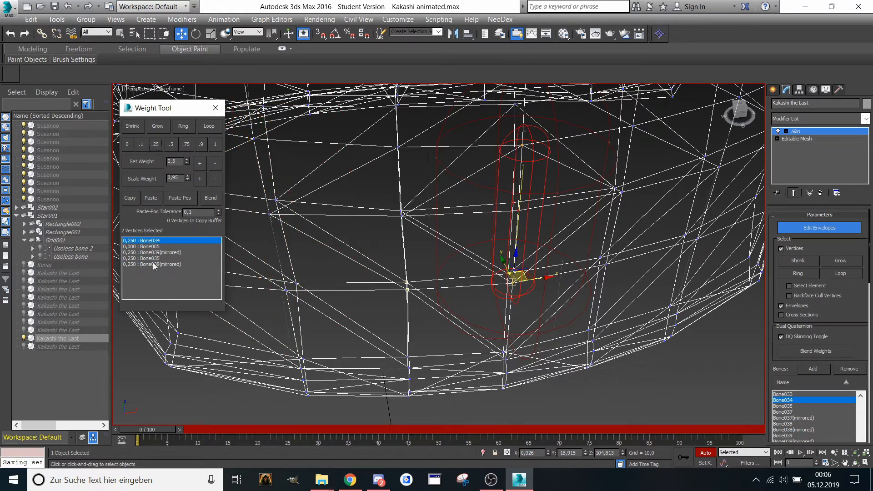
# - Weight the next two vertices up the same column 0.5 to Bone034 and 0.5 to Bone038(mirrored)
pyautogui.moveTo(281, 221); pyautogui.dragTo(287, 240, button='middle')
pyautogui.moveTo(377, 261); pyautogui.dragTo(374, 245, button='middle')
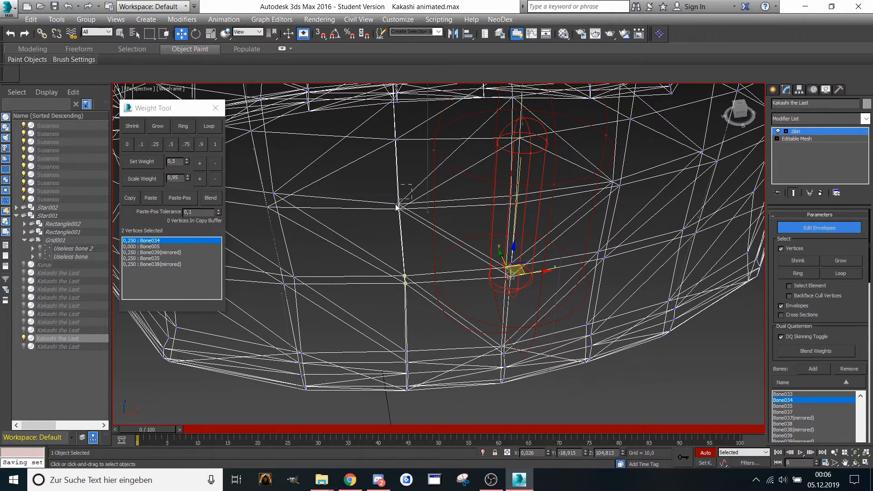
pyautogui.click(211, 143)
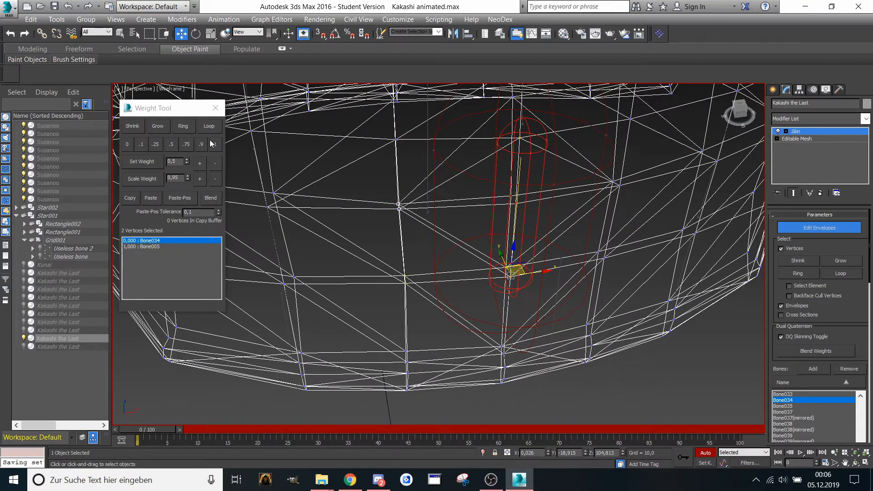
pyautogui.click(272, 226)
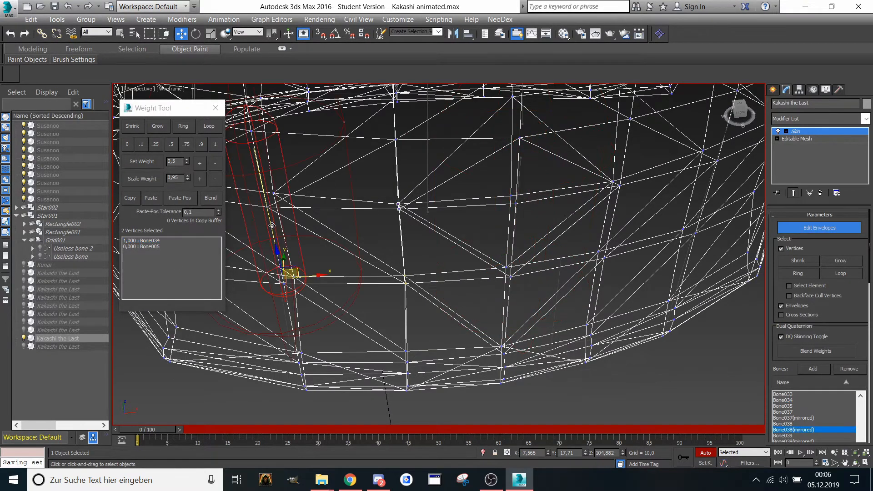
pyautogui.click(172, 145)
# - Weight the following two vertices further up the column 0.5 to Bone038(mirrored) and 0.5 to Bone034
pyautogui.moveTo(296, 138); pyautogui.dragTo(350, 216, button='middle')
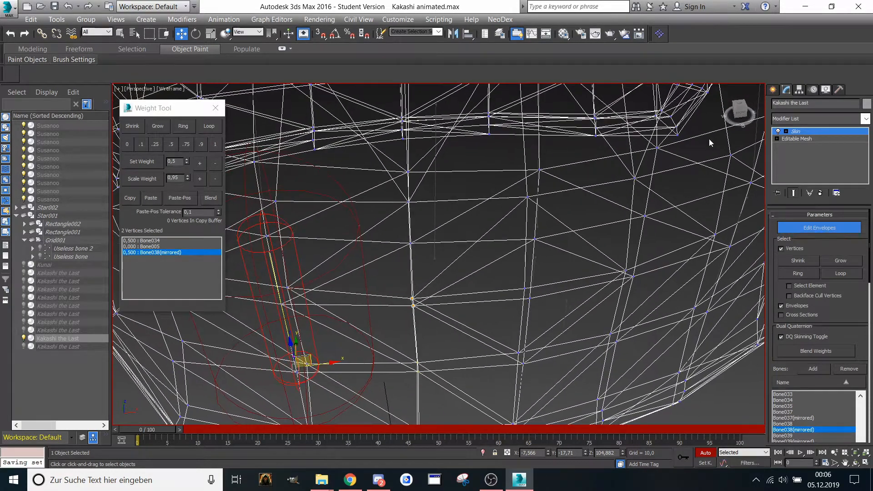
pyautogui.click(744, 113)
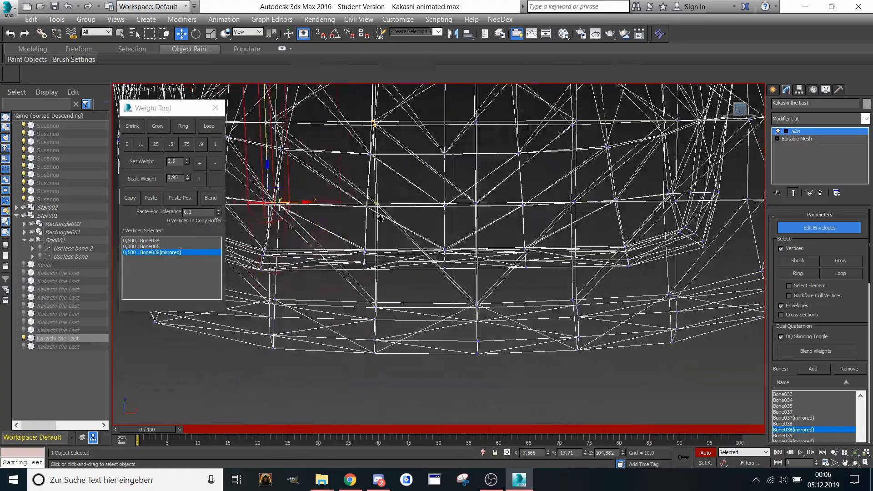
pyautogui.moveTo(400, 263); pyautogui.dragTo(422, 355, button='middle')
pyautogui.moveTo(381, 233); pyautogui.dragTo(372, 238, button='middle')
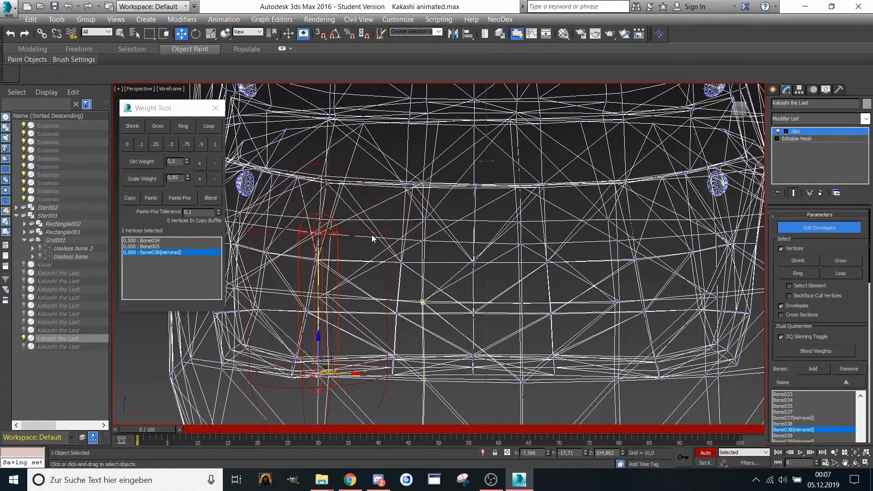
pyautogui.moveTo(736, 109); pyautogui.dragTo(739, 120)
pyautogui.moveTo(565, 277); pyautogui.dragTo(560, 273, button='middle')
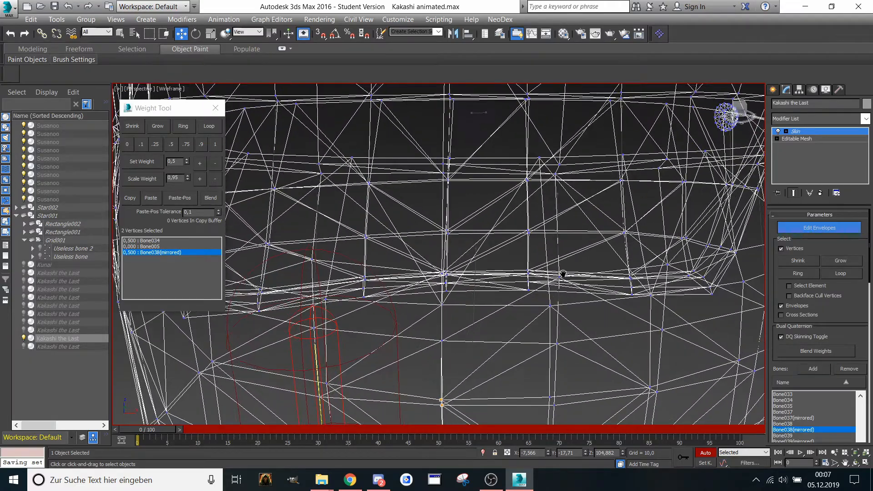
pyautogui.moveTo(449, 344); pyautogui.dragTo(404, 377, button='middle')
pyautogui.moveTo(296, 270); pyautogui.dragTo(350, 311, button='middle')
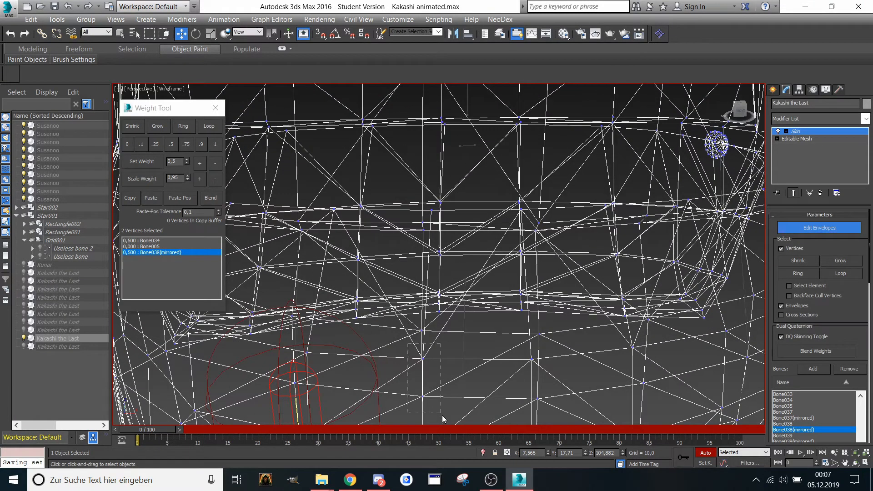
pyautogui.moveTo(443, 415); pyautogui.dragTo(443, 416)
pyautogui.moveTo(443, 416); pyautogui.dragTo(432, 381, button='middle')
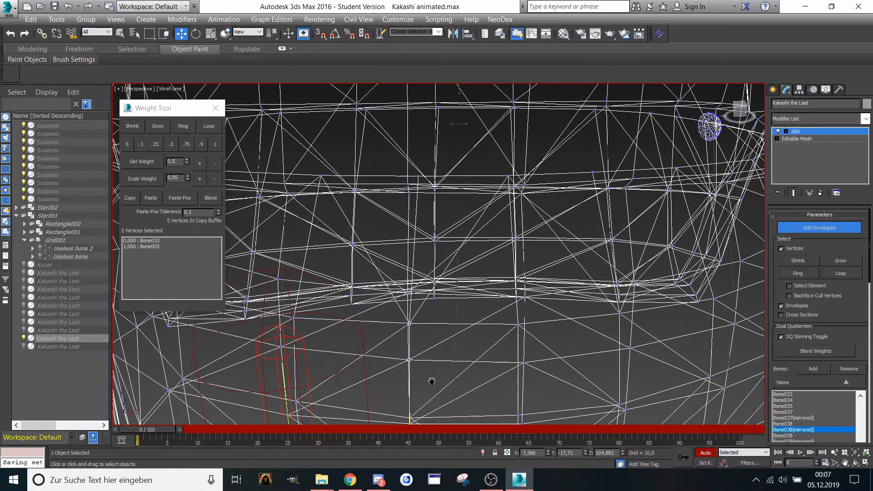
pyautogui.click(214, 144)
pyautogui.moveTo(509, 387); pyautogui.dragTo(488, 385, button='middle')
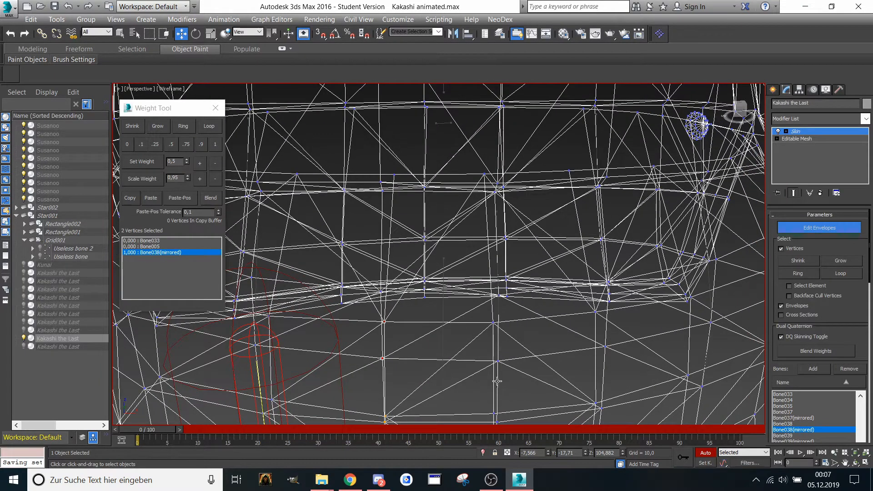
pyautogui.click(474, 364)
pyautogui.click(170, 144)
# - Add Bone033 and Bone037(mirrored) influence to the two selected vertices, applying a weight of 0.25 for each bone
pyautogui.moveTo(479, 247); pyautogui.dragTo(528, 265, button='middle')
pyautogui.click(527, 265)
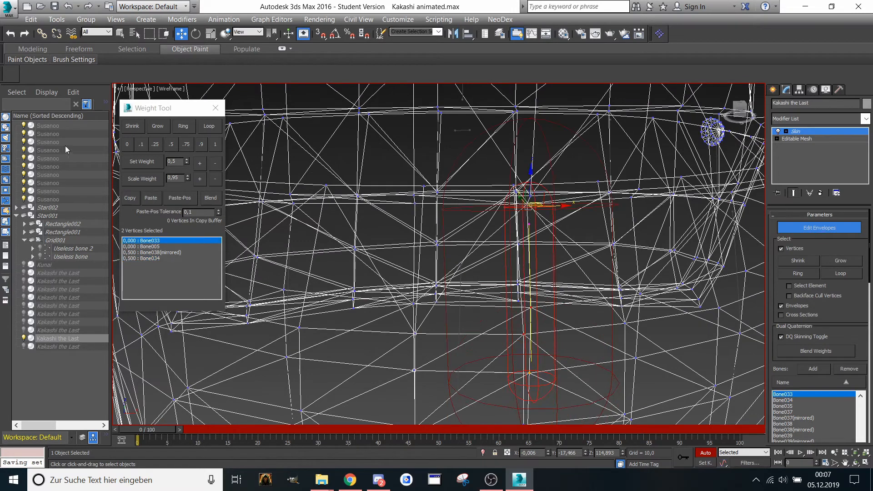
pyautogui.click(153, 148)
pyautogui.moveTo(401, 203); pyautogui.dragTo(360, 226, button='middle')
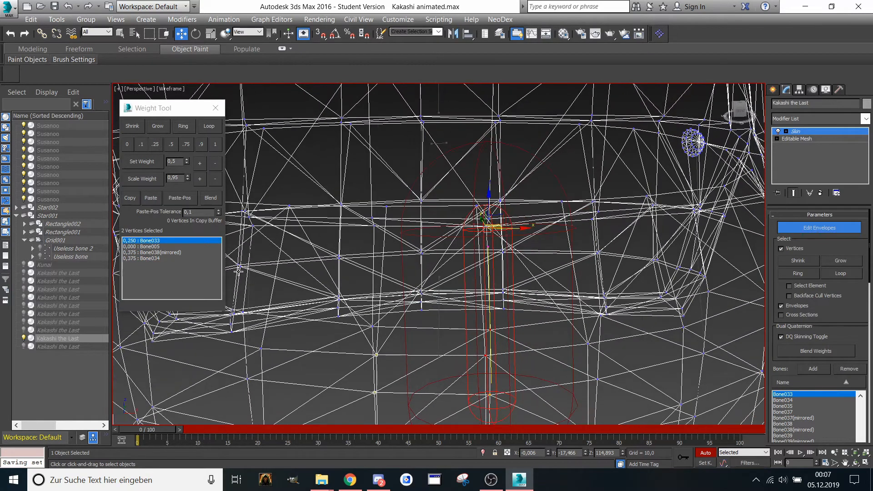
pyautogui.click(250, 278)
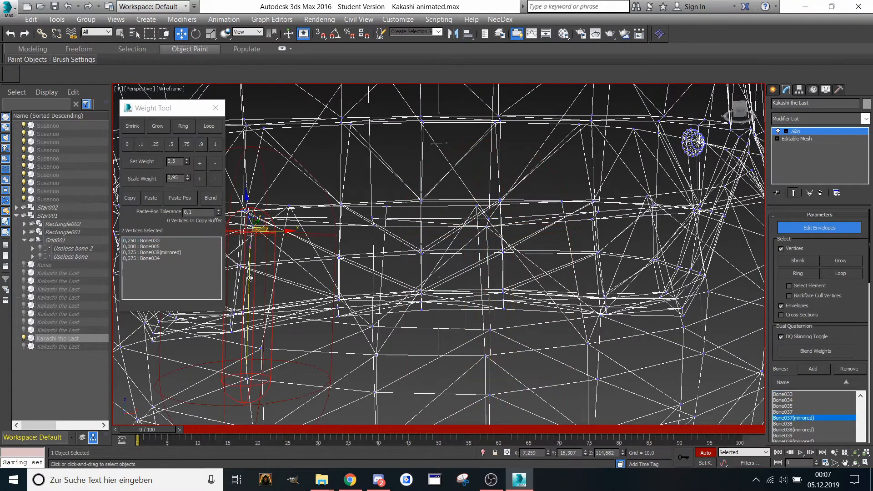
pyautogui.click(155, 145)
# - Even out the two vertices' weights to 0.25 each for Bone033, Bone034, Bone037(mirrored) and Bone038(mirrored)
pyautogui.click(143, 241)
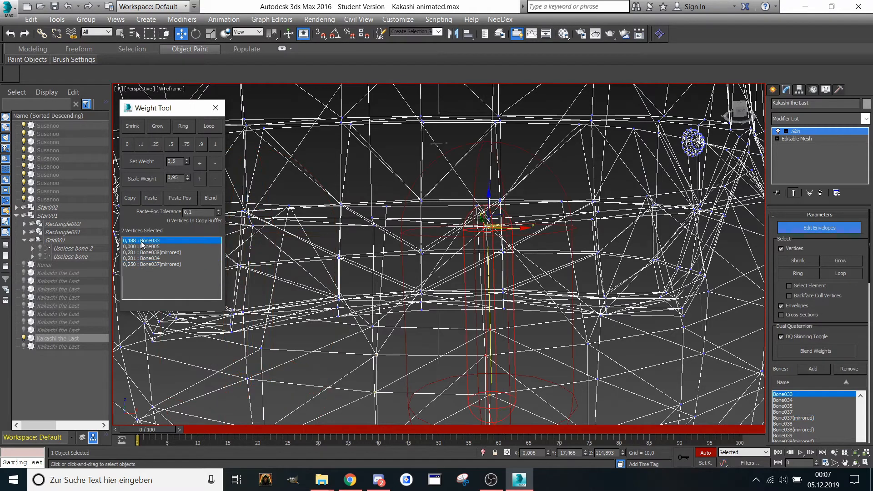
pyautogui.click(149, 265)
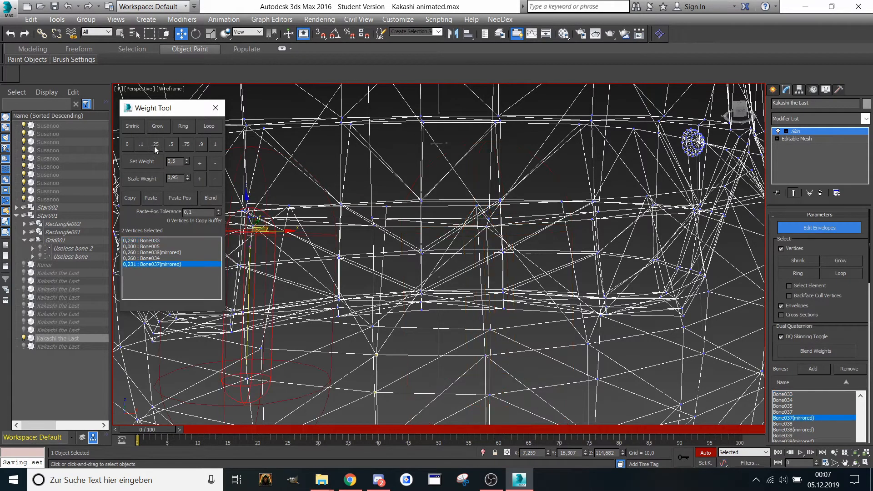
pyautogui.click(147, 241)
pyautogui.click(158, 144)
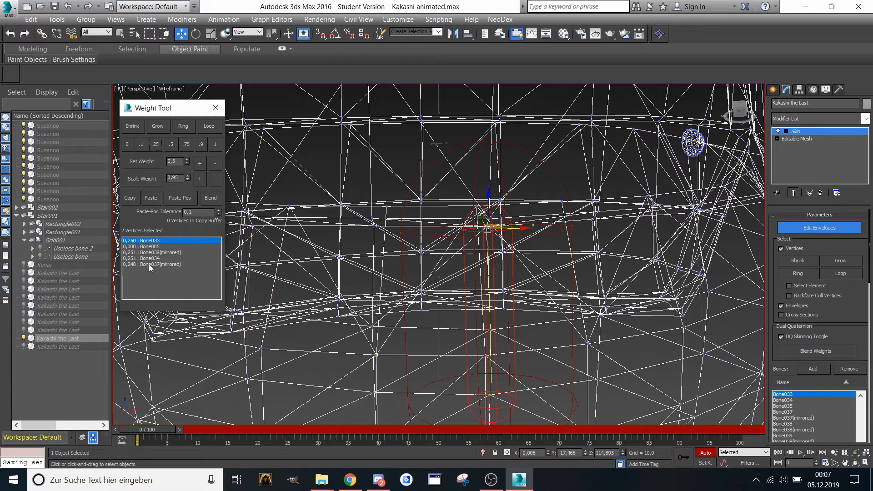
pyautogui.click(149, 263)
pyautogui.click(154, 145)
pyautogui.click(138, 240)
pyautogui.click(160, 145)
# - Weight the next single vertex up the same column 0.5 to Bone033 and 0.5 to Bone037(mirrored)
pyautogui.moveTo(475, 300); pyautogui.dragTo(469, 255, button='middle')
pyautogui.scroll(-1, 469, 255)
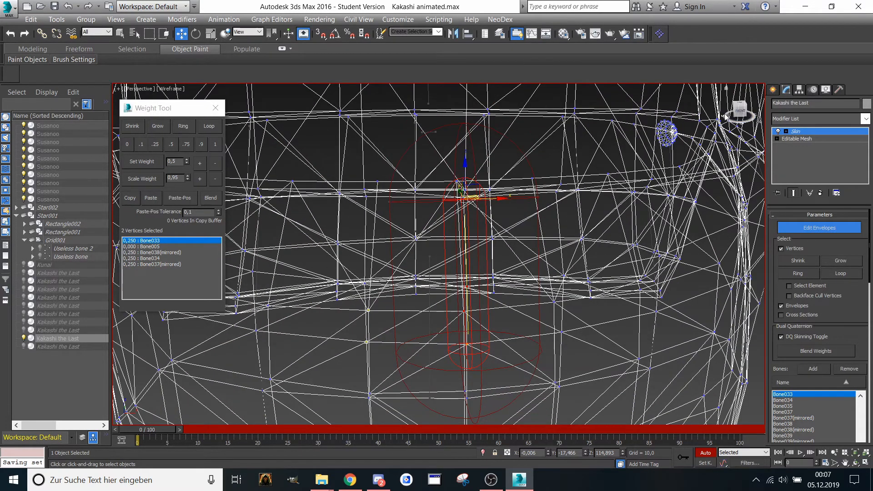
pyautogui.moveTo(742, 112)
pyautogui.mouseDown()
pyautogui.moveTo(753, 119)
pyautogui.moveTo(727, 115)
pyautogui.mouseUp()
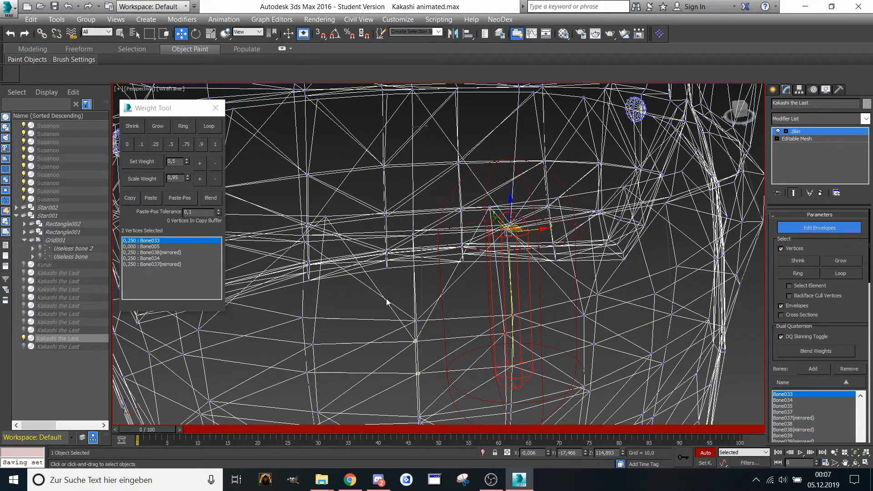
pyautogui.moveTo(385, 298); pyautogui.dragTo(425, 330)
pyautogui.moveTo(425, 330); pyautogui.dragTo(424, 321, button='middle')
pyautogui.click(213, 145)
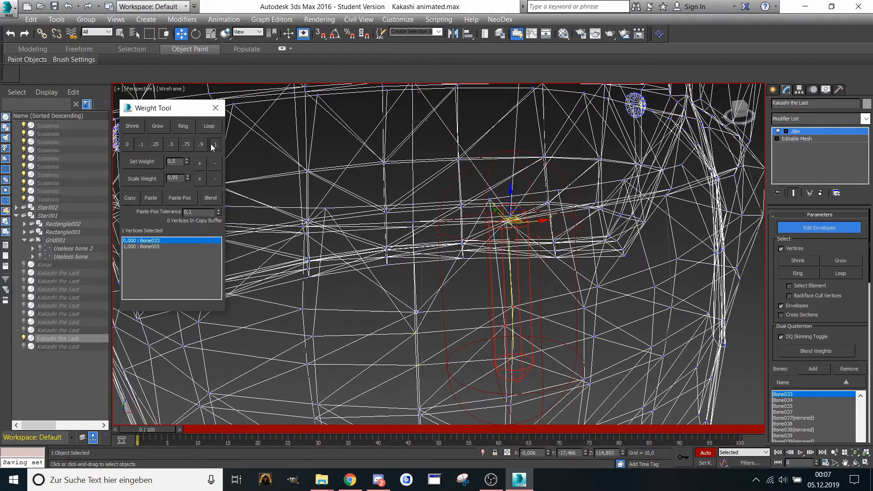
pyautogui.moveTo(279, 253); pyautogui.dragTo(284, 284, button='middle')
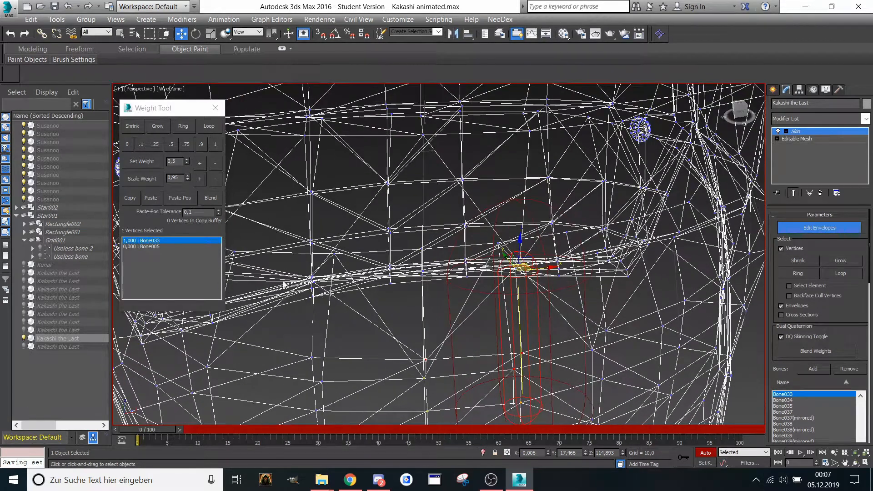
pyautogui.click(314, 332)
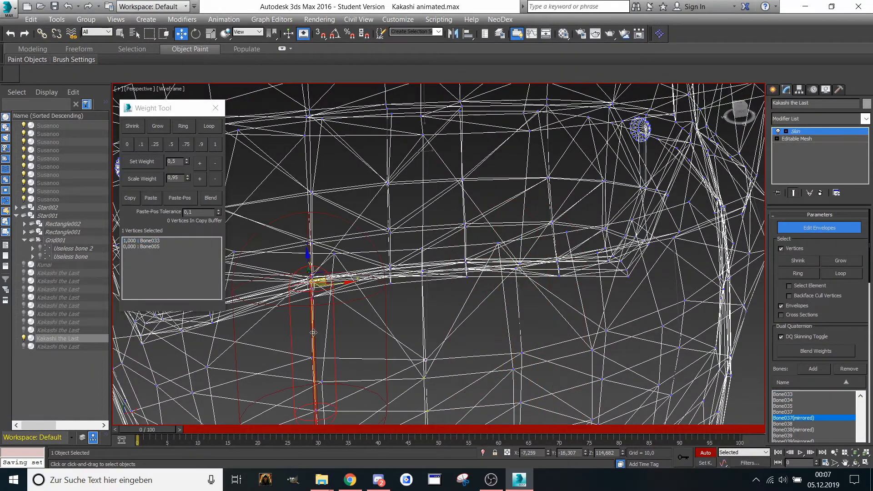
pyautogui.click(170, 144)
# - Assign the top vertex of the neighbouring column along Bone037(mirrored) a weight of 1 to that bone
pyautogui.keyDown('alt'); pyautogui.moveTo(347, 312); pyautogui.dragTo(527, 215, button='middle'); pyautogui.keyUp('alt')
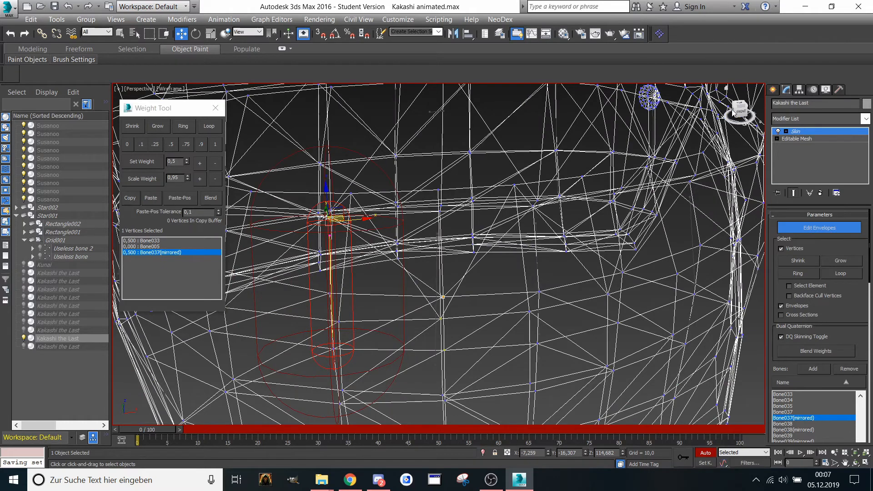
pyautogui.moveTo(732, 110); pyautogui.dragTo(744, 119)
pyautogui.moveTo(312, 300); pyautogui.dragTo(323, 298, button='middle')
pyautogui.moveTo(323, 299); pyautogui.dragTo(403, 333)
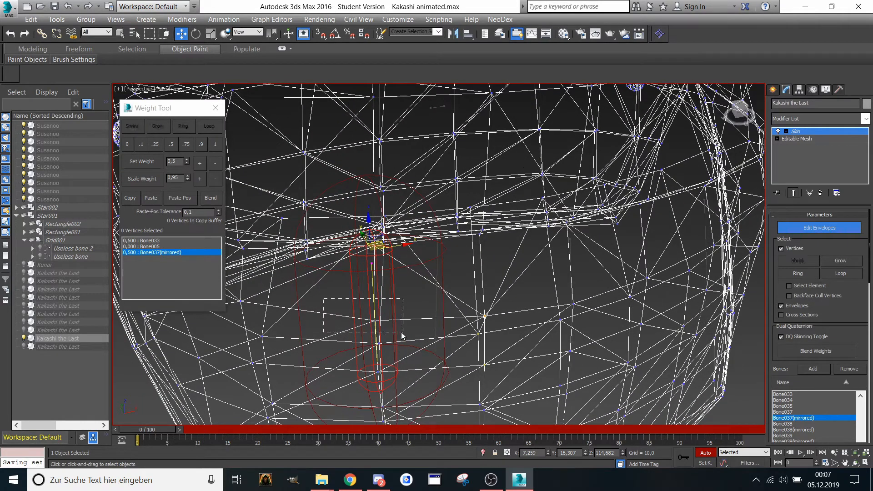
pyautogui.click(215, 144)
# - Weight the next two vertices down that column 0.5 to Bone037(mirrored) and 0.5 to Bone038(mirrored)
pyautogui.keyDown('alt'); pyautogui.moveTo(376, 259); pyautogui.dragTo(373, 205, button='middle'); pyautogui.keyUp('alt')
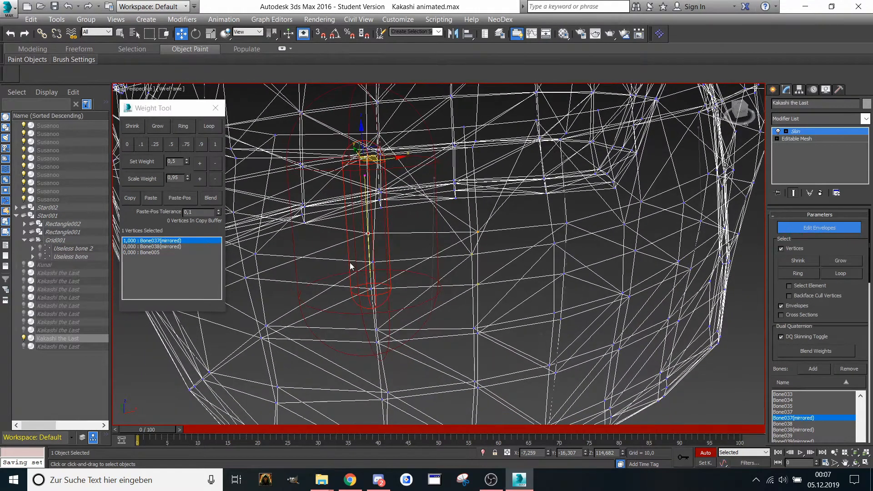
pyautogui.moveTo(362, 276); pyautogui.dragTo(389, 306)
pyautogui.click(215, 144)
pyautogui.click(163, 247)
# - Weight the next two vertices down 0.5 each to Bone038(mirrored) and Bone039(mirrored), and the five bottom ones 1 to Bone039(mirrored)
pyautogui.moveTo(334, 302); pyautogui.dragTo(345, 236, button='middle')
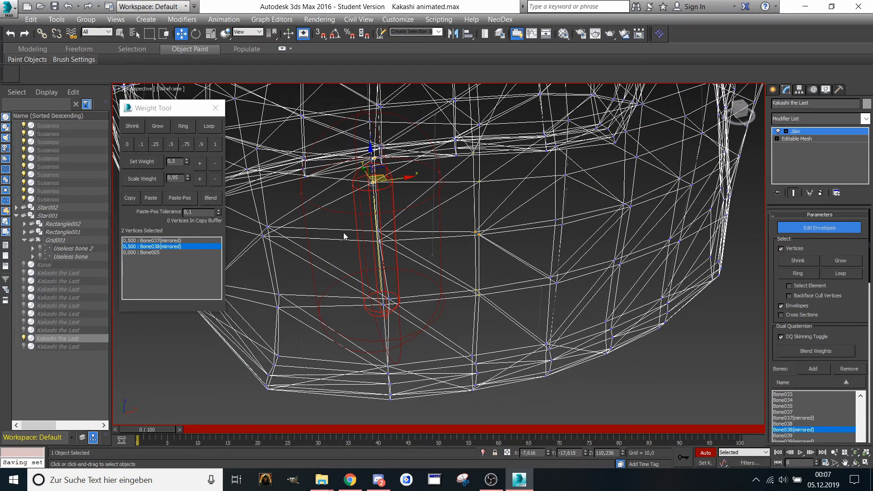
pyautogui.click(215, 145)
pyautogui.click(384, 301)
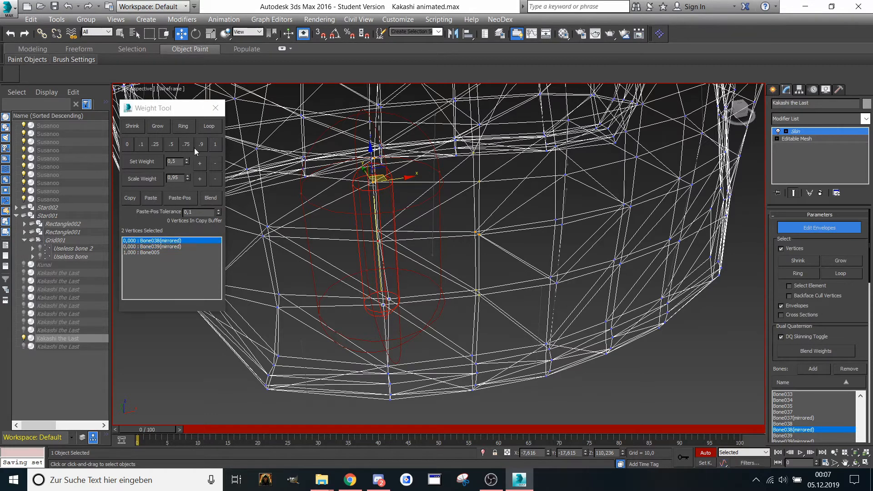
pyautogui.click(159, 246)
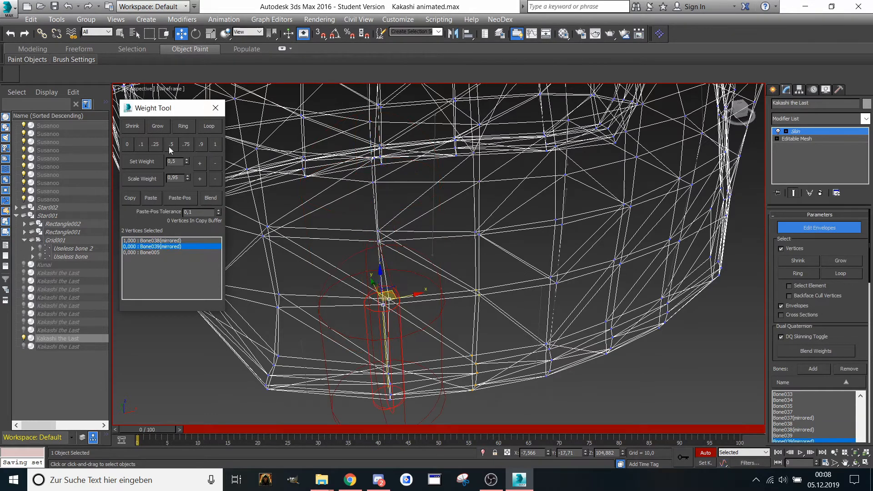
pyautogui.moveTo(357, 342); pyautogui.dragTo(416, 416)
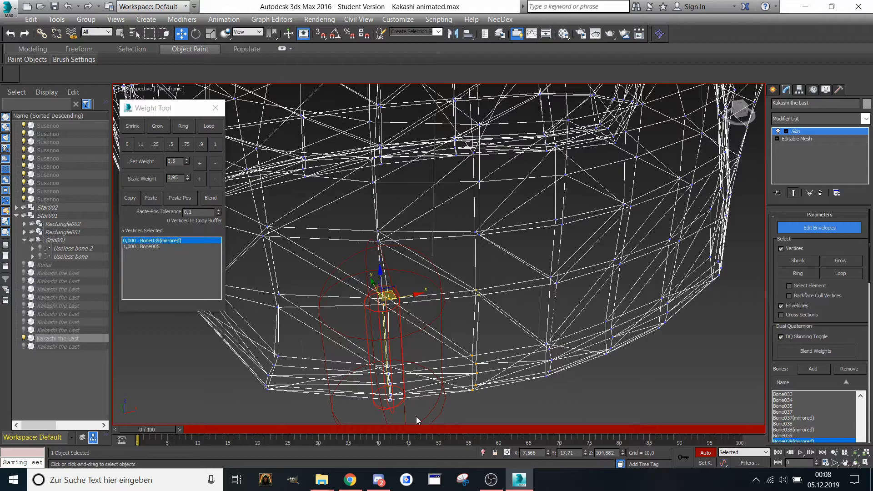
pyautogui.click(216, 143)
# - Weight the seven lowest vertices in the column between Bone039(mirrored) and Bone042(mirrored) 0.5 to each of these bones
pyautogui.keyDown('alt'); pyautogui.moveTo(316, 232); pyautogui.dragTo(392, 266, button='middle'); pyautogui.keyUp('alt')
pyautogui.keyDown('alt'); pyautogui.moveTo(238, 261); pyautogui.dragTo(372, 243, button='middle'); pyautogui.keyUp('alt')
pyautogui.click(372, 245)
pyautogui.keyDown('alt'); pyautogui.moveTo(609, 309); pyautogui.dragTo(603, 308, button='middle'); pyautogui.keyUp('alt')
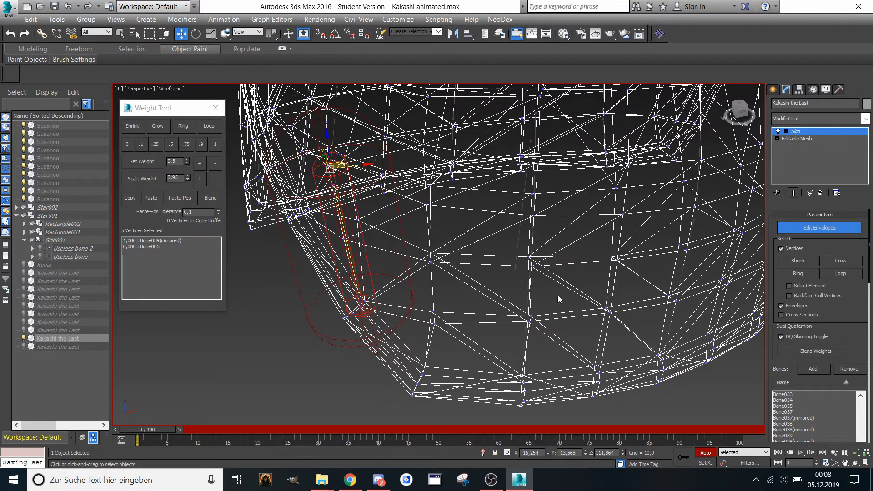
pyautogui.click(528, 301)
pyautogui.moveTo(399, 291); pyautogui.dragTo(454, 410)
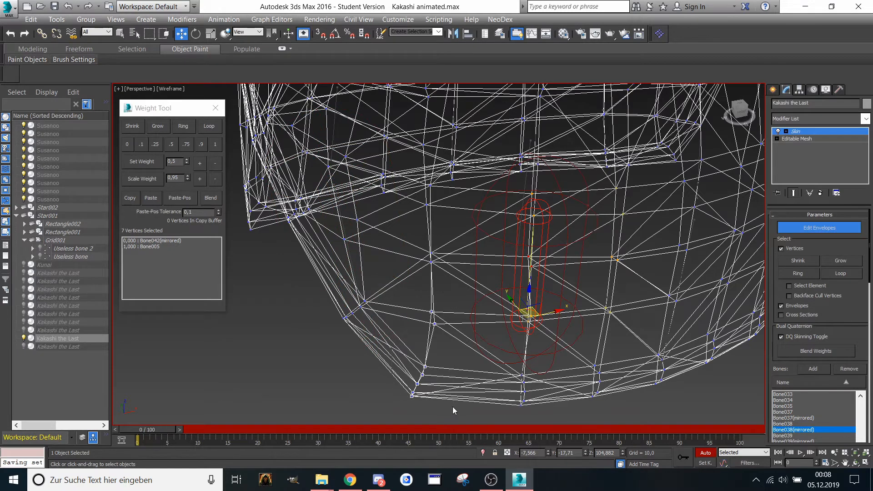
pyautogui.click(524, 350)
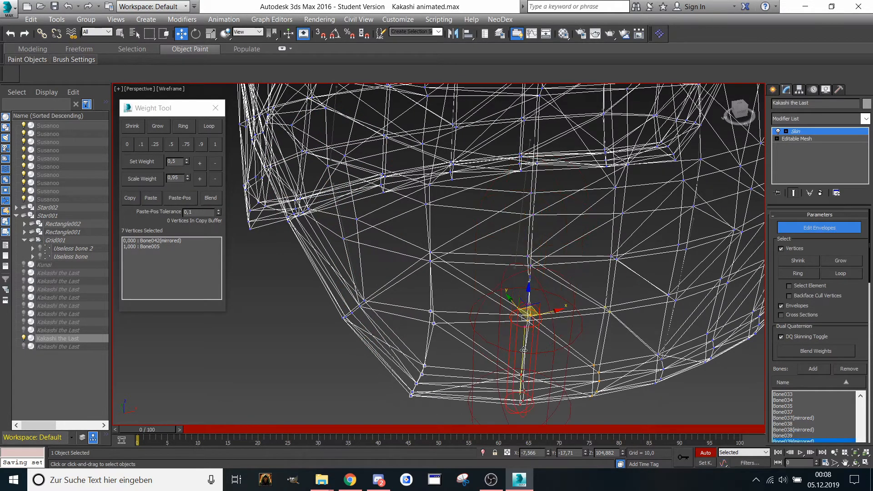
pyautogui.click(216, 146)
pyautogui.scroll(1, 348, 250)
pyautogui.moveTo(348, 250); pyautogui.dragTo(349, 269, button='middle')
pyautogui.click(348, 269)
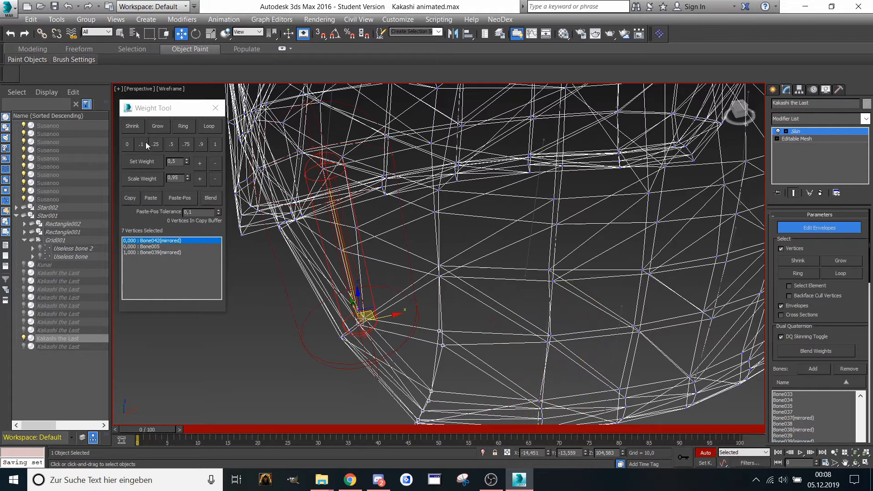
pyautogui.click(171, 144)
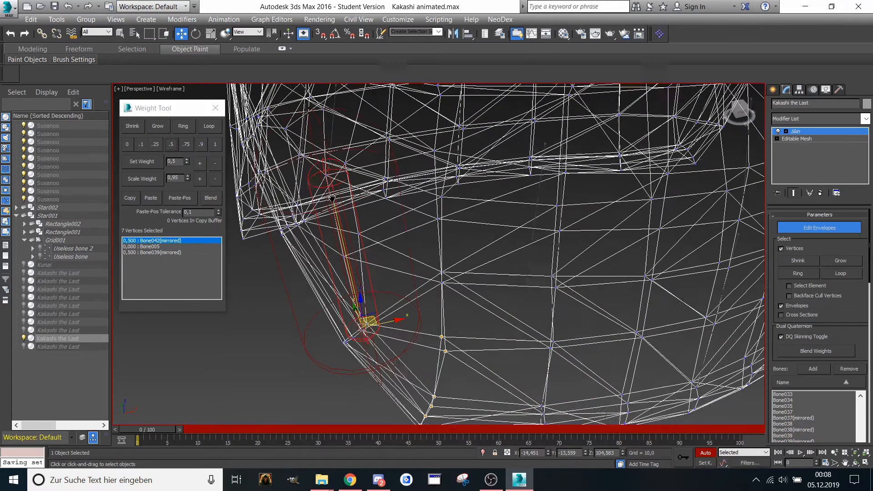
# - Weight the next two vertices up that in-between column 0.5 to Bone038(mirrored) and 0.5 to Bone042(mirrored)
pyautogui.click(560, 275)
pyautogui.keyDown('alt'); pyautogui.moveTo(560, 275); pyautogui.dragTo(544, 274, button='middle'); pyautogui.keyUp('alt')
pyautogui.moveTo(457, 317); pyautogui.dragTo(458, 318)
pyautogui.moveTo(458, 318); pyautogui.dragTo(481, 332, button='middle')
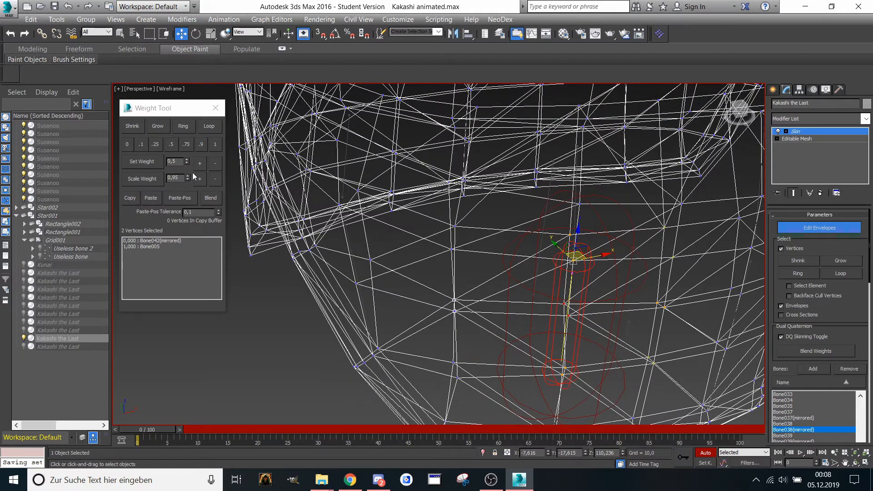
pyautogui.click(216, 144)
pyautogui.click(360, 295)
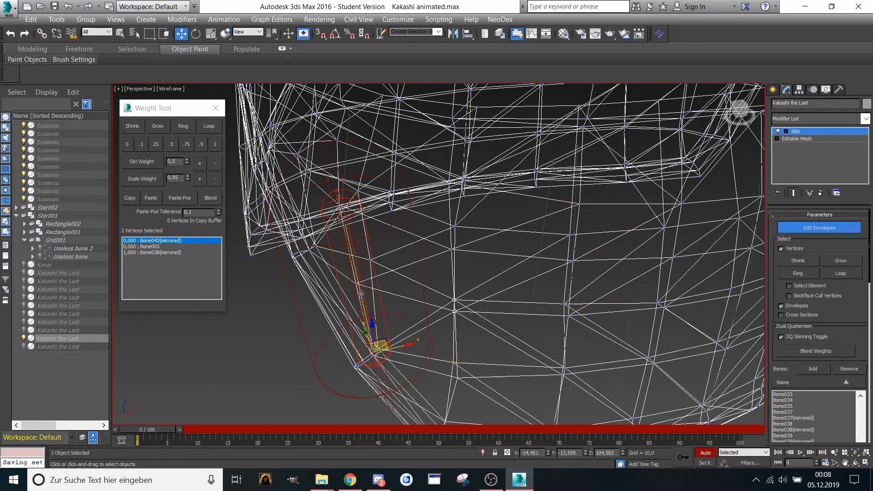
pyautogui.click(171, 144)
# - Weight the following two vertices further up the column 0.5 to Bone037(mirrored) and 0.5 to Bone042(mirrored)
pyautogui.moveTo(469, 236); pyautogui.dragTo(481, 257, button='middle')
pyautogui.click(585, 294)
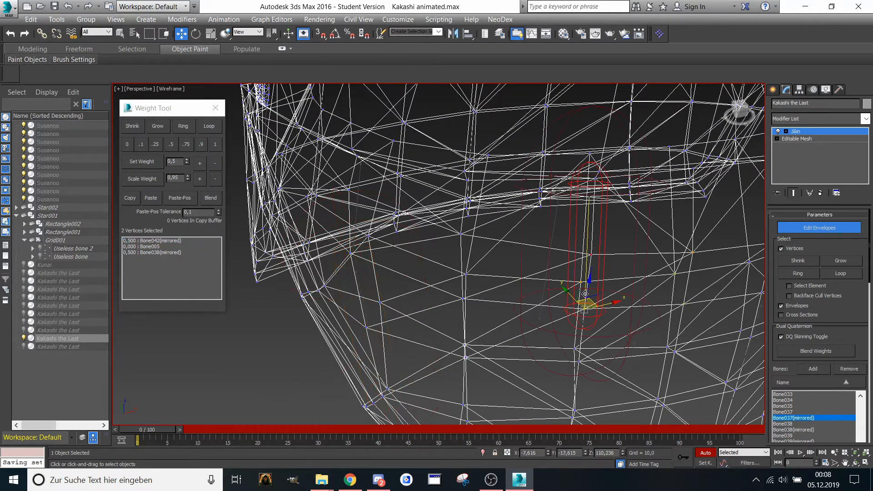
pyautogui.moveTo(492, 313); pyautogui.dragTo(492, 313)
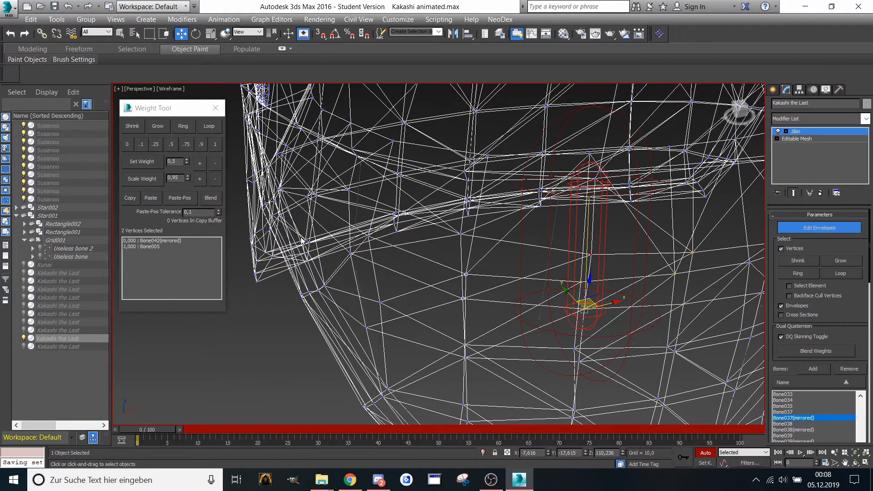
pyautogui.click(215, 145)
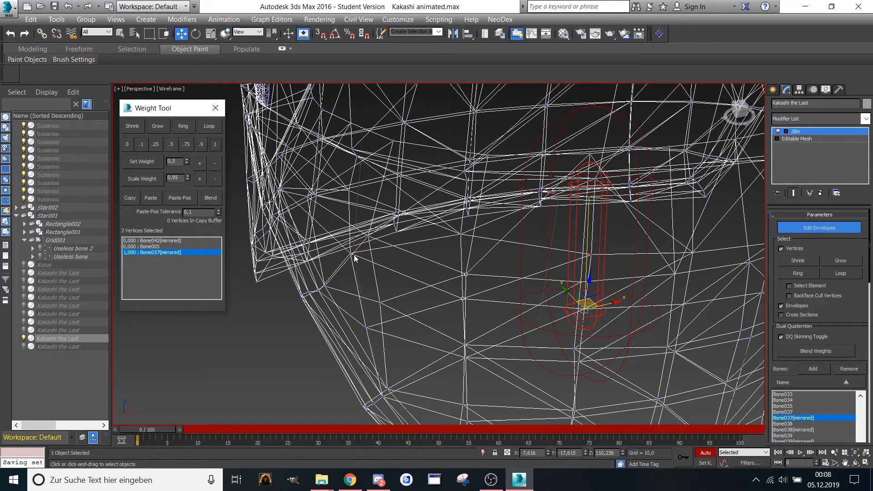
pyautogui.click(360, 289)
pyautogui.click(172, 145)
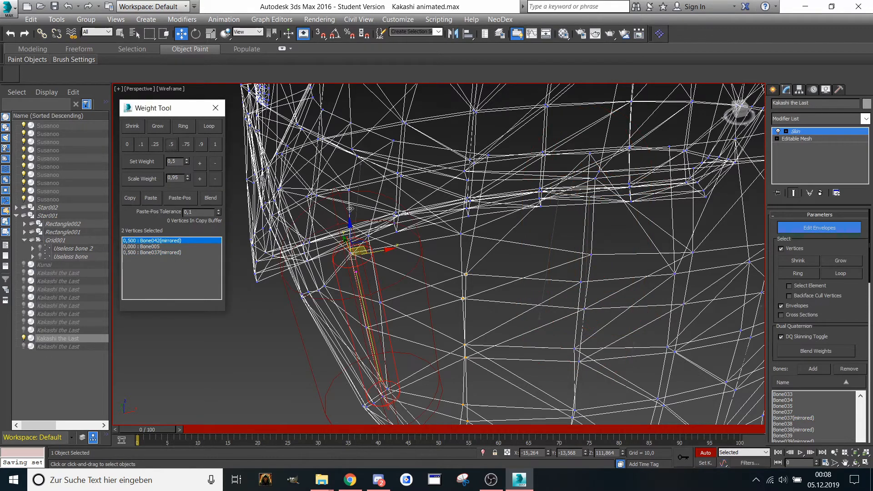
# - Weight the next single vertex up the column 0.5 to Bone037(mirrored) and 0.5 to Bone041(mirrored)
pyautogui.moveTo(350, 207); pyautogui.dragTo(380, 230, button='middle')
pyautogui.moveTo(740, 111); pyautogui.dragTo(680, 283)
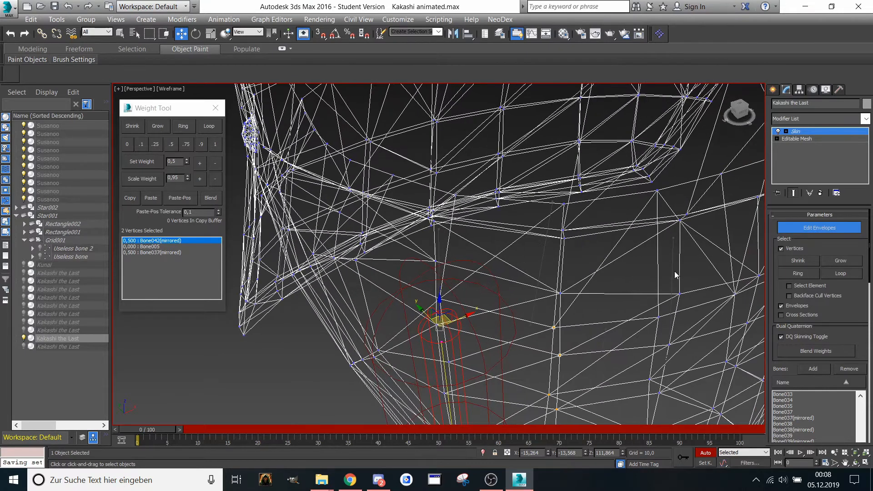
pyautogui.click(675, 271)
pyautogui.click(671, 270)
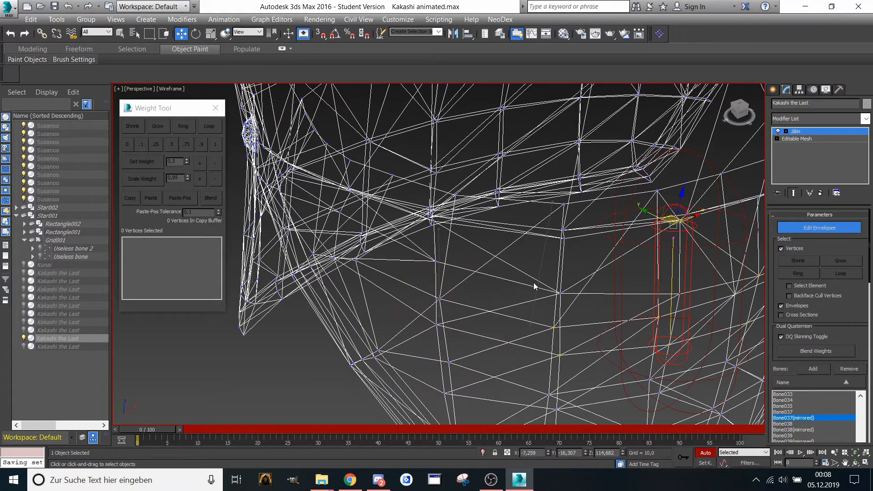
pyautogui.moveTo(571, 300); pyautogui.dragTo(572, 300)
pyautogui.click(215, 144)
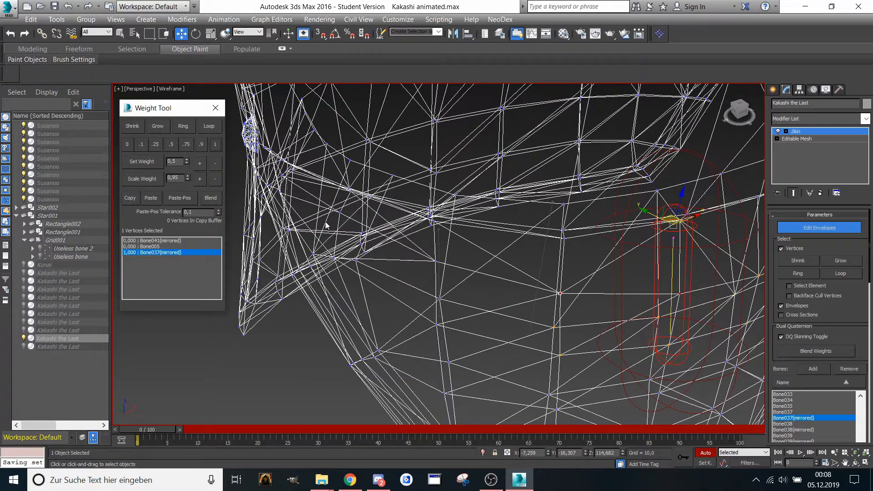
pyautogui.moveTo(405, 259); pyautogui.dragTo(414, 264, button='middle')
pyautogui.click(145, 240)
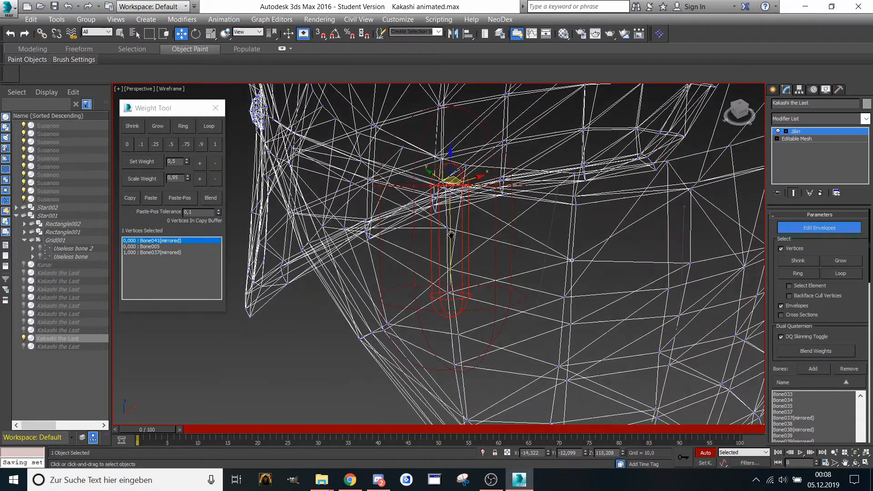
pyautogui.click(171, 145)
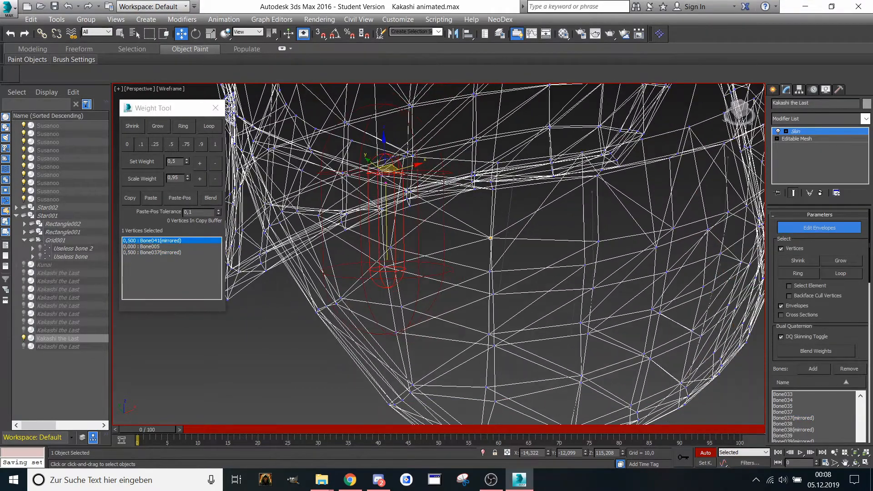
# - Assign the top vertex of the column along Bone041(mirrored) a weight of 1 to that bone
pyautogui.moveTo(415, 226); pyautogui.dragTo(520, 250, button='middle')
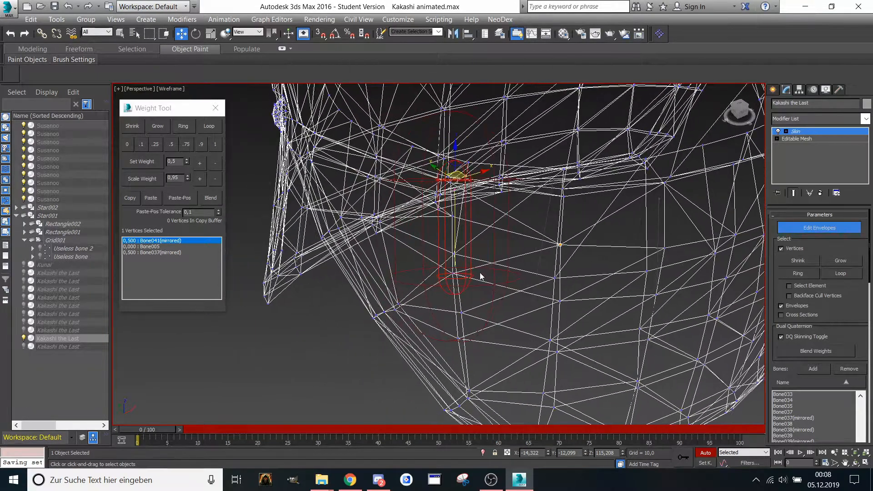
pyautogui.scroll(2, 466, 262)
pyautogui.moveTo(435, 251); pyautogui.dragTo(447, 296, button='middle')
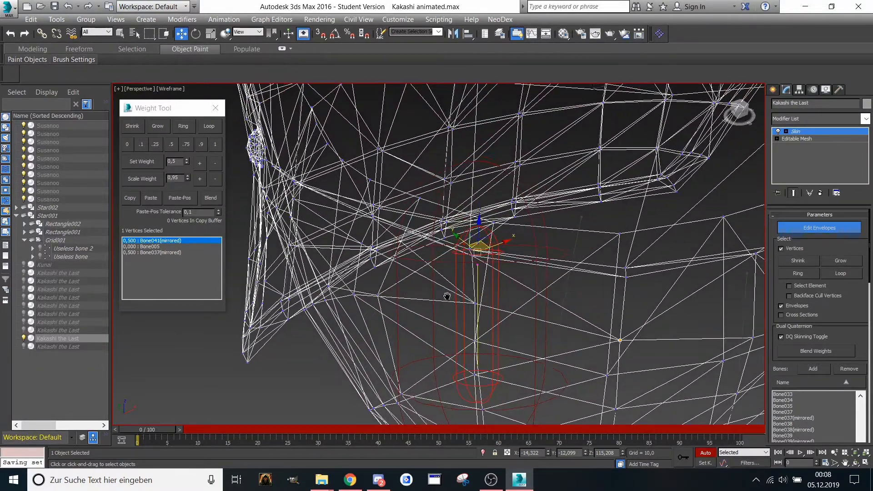
pyautogui.moveTo(463, 283); pyautogui.dragTo(500, 327)
pyautogui.moveTo(501, 327); pyautogui.dragTo(488, 287, button='middle')
pyautogui.click(214, 145)
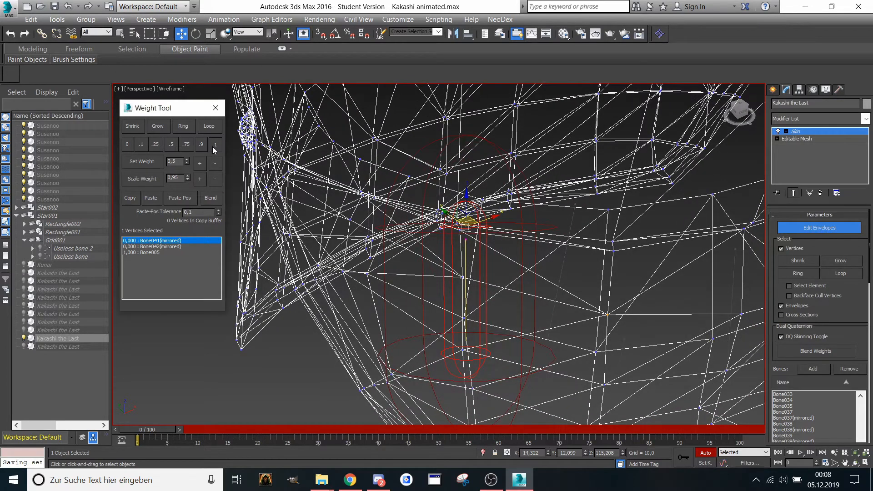
# - Weight the next two vertices down the column 0.5 to Bone041(mirrored) and 0.5 to Bone042(mirrored)
pyautogui.moveTo(411, 245); pyautogui.dragTo(435, 220, button='middle')
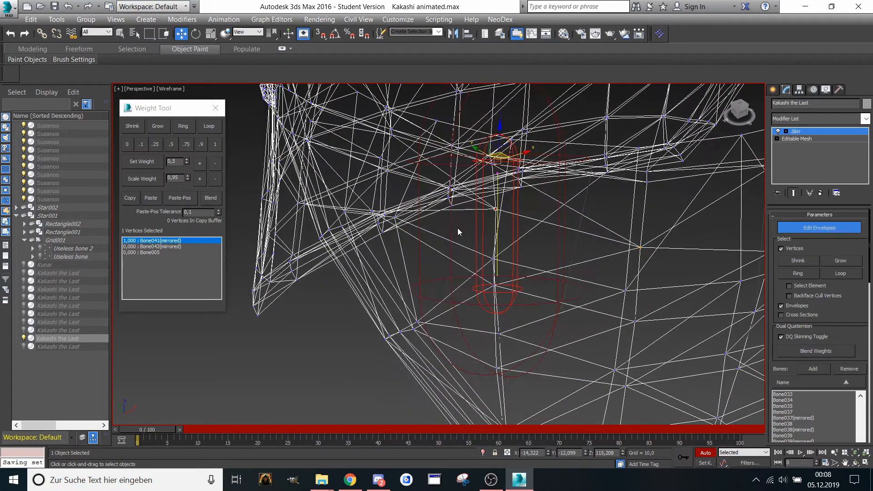
pyautogui.click(215, 142)
pyautogui.click(166, 246)
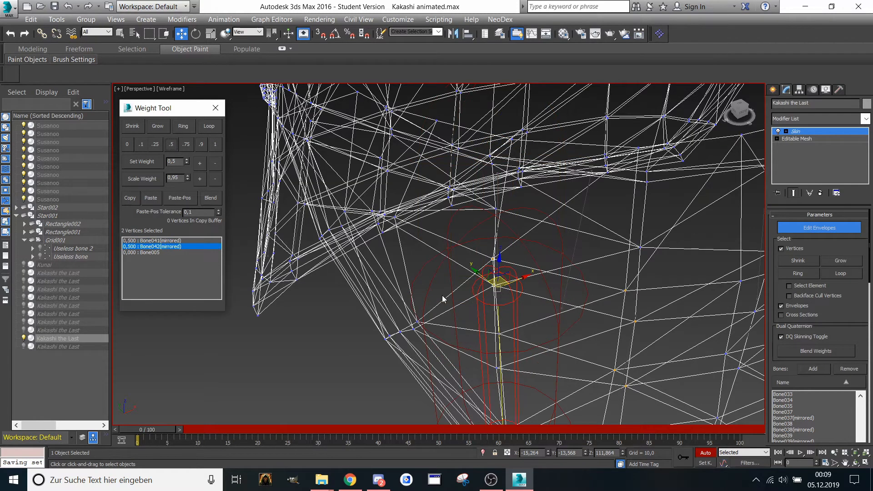
# - Assign the seven lower vertices of the column along Bone042(mirrored) a weight of 1 to that bone
pyautogui.moveTo(443, 299); pyautogui.dragTo(432, 236, button='middle')
pyautogui.moveTo(492, 303); pyautogui.dragTo(521, 402)
pyautogui.click(213, 148)
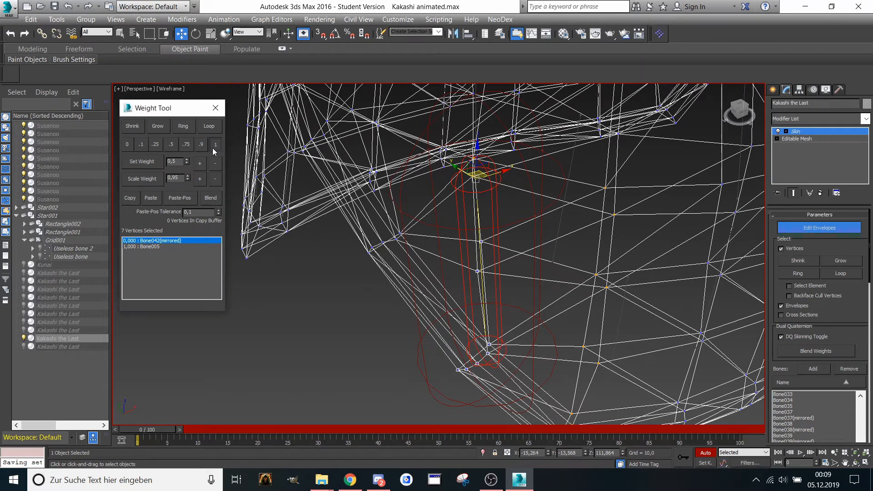
# - Assign the seven vertices beside Bone041(mirrored), running out to the cloth's side edge, a weight of 1 to that bone
pyautogui.moveTo(351, 204); pyautogui.dragTo(376, 242, button='middle')
pyautogui.moveTo(739, 115); pyautogui.dragTo(748, 126)
pyautogui.moveTo(421, 198); pyautogui.dragTo(437, 307, button='middle')
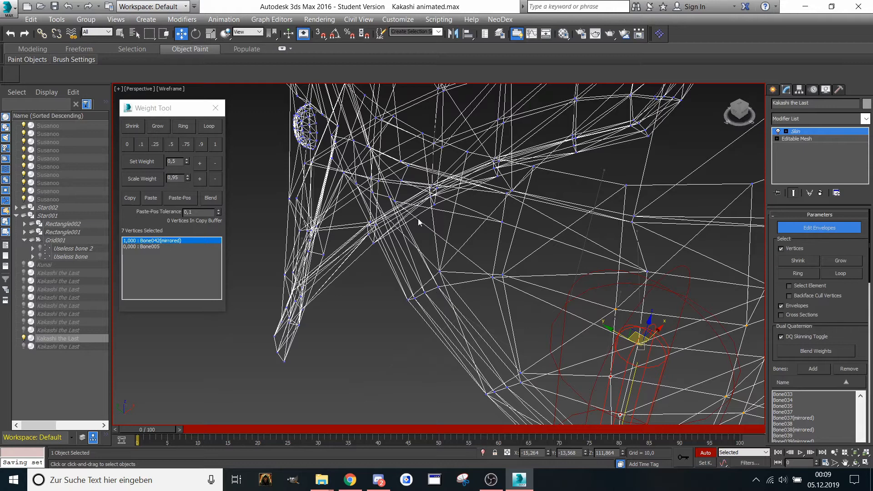
pyautogui.moveTo(418, 222); pyautogui.dragTo(459, 259, button='middle')
pyautogui.moveTo(731, 117); pyautogui.dragTo(740, 112)
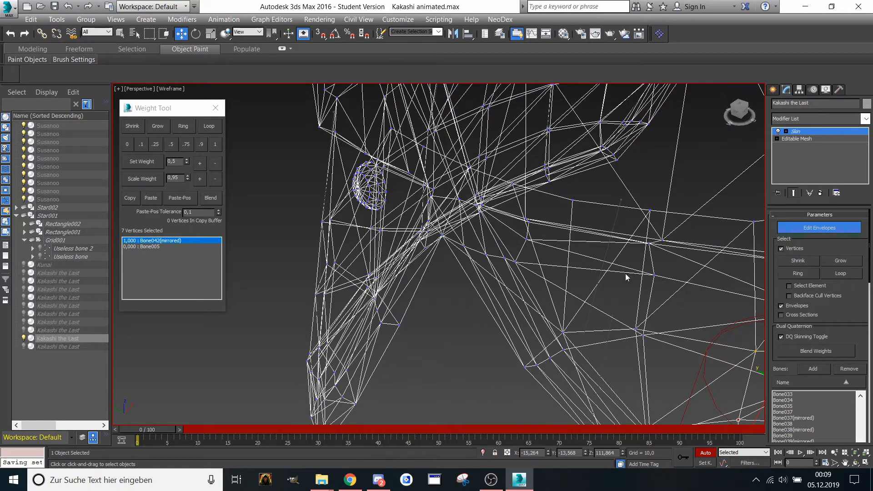
pyautogui.click(607, 337)
pyautogui.keyDown('alt'); pyautogui.moveTo(607, 338); pyautogui.dragTo(414, 279, button='middle'); pyautogui.keyUp('alt')
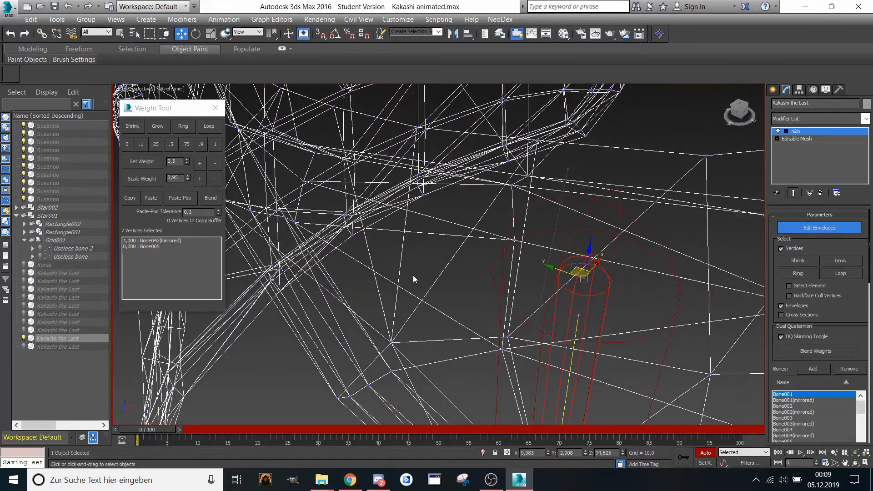
pyautogui.keyDown('alt'); pyautogui.moveTo(519, 301); pyautogui.dragTo(409, 277, button='middle'); pyautogui.keyUp('alt')
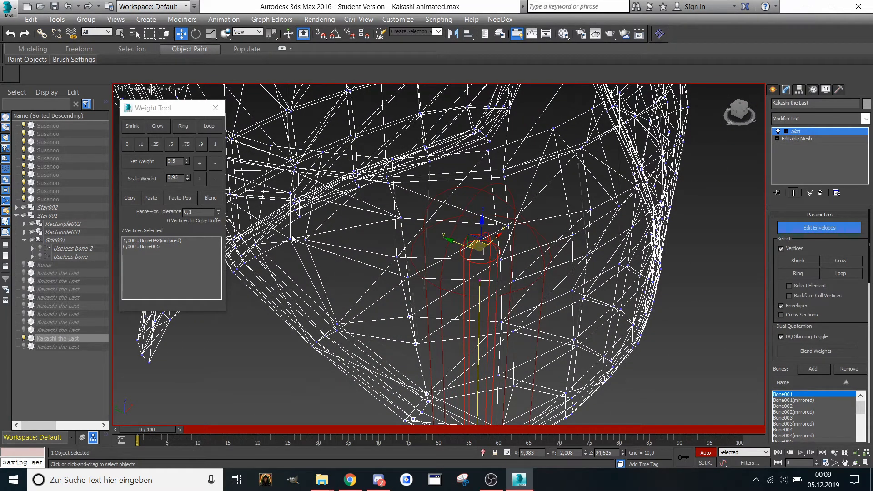
pyautogui.click(416, 298)
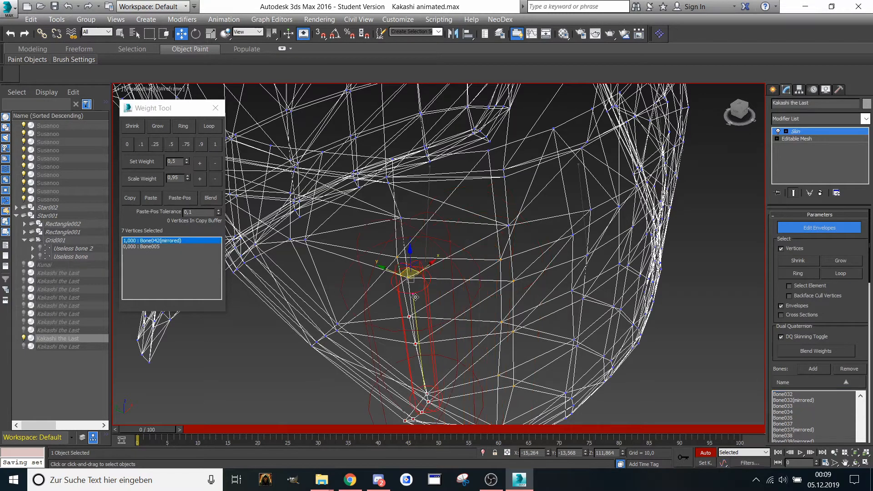
pyautogui.moveTo(399, 214); pyautogui.dragTo(520, 236, button='middle')
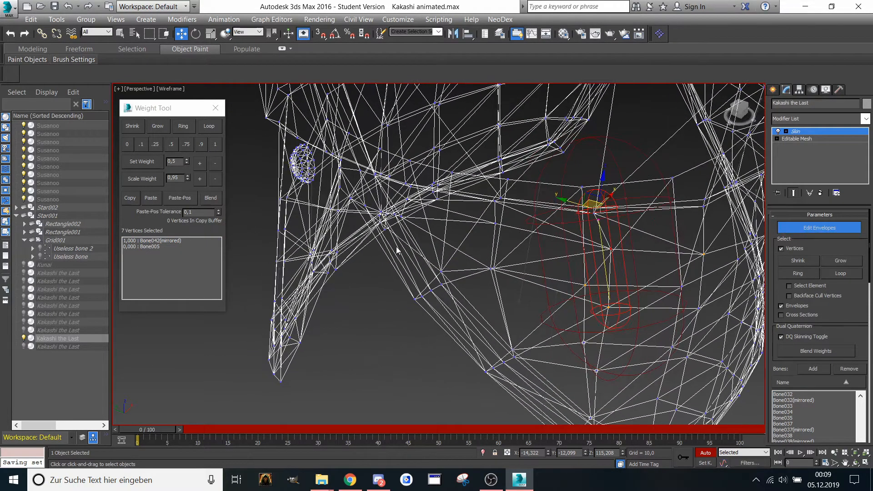
pyautogui.moveTo(507, 302); pyautogui.dragTo(520, 309)
pyautogui.click(216, 142)
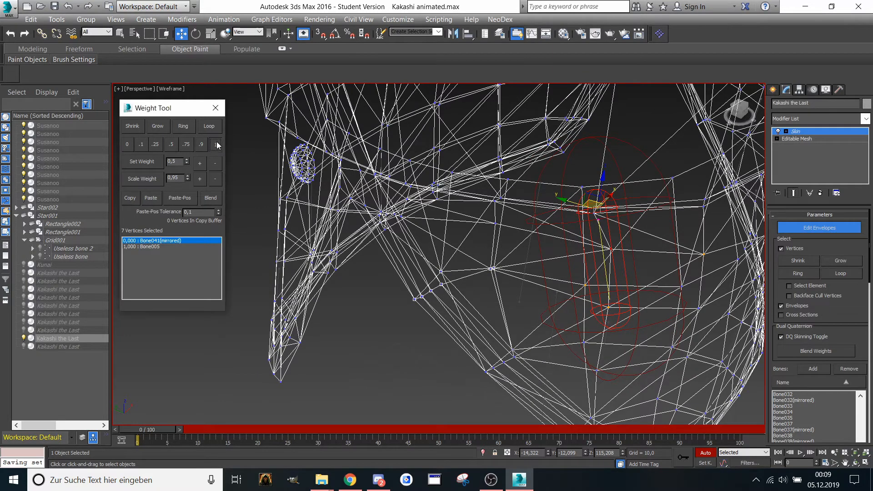
# - Assign the next seven vertices higher up the cloth's side edge a weight of 1 to Bone041(mirrored)
pyautogui.moveTo(737, 111); pyautogui.dragTo(664, 129)
pyautogui.scroll(-2, 595, 152)
pyautogui.moveTo(596, 151); pyautogui.dragTo(619, 267, button='middle')
pyautogui.scroll(2, 600, 255)
pyautogui.moveTo(706, 176); pyautogui.dragTo(673, 156, button='middle')
pyautogui.scroll(-2, 673, 141)
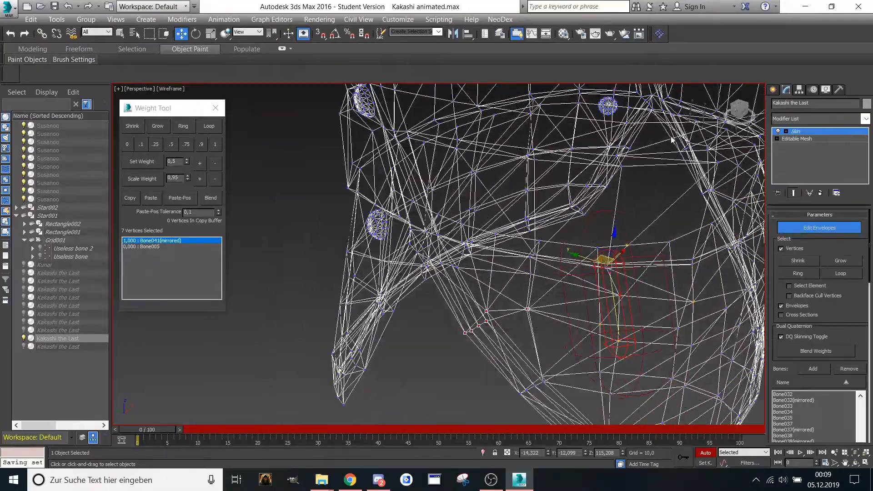
pyautogui.moveTo(741, 108); pyautogui.dragTo(763, 105)
pyautogui.scroll(2, 544, 275)
pyautogui.scroll(2, 543, 278)
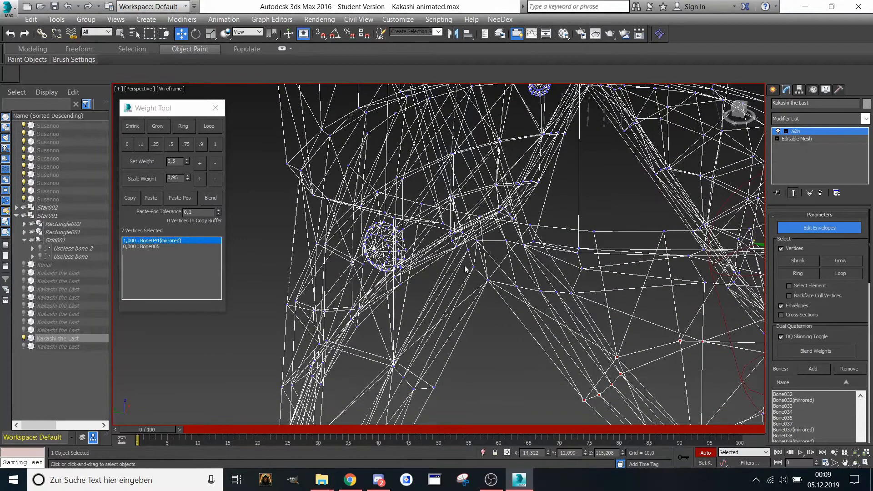
pyautogui.moveTo(466, 266); pyautogui.dragTo(545, 302)
pyautogui.moveTo(606, 312); pyautogui.dragTo(607, 313)
pyautogui.keyDown('alt'); pyautogui.moveTo(602, 311); pyautogui.dragTo(503, 283, button='middle'); pyautogui.keyUp('alt')
pyautogui.scroll(3, 487, 287)
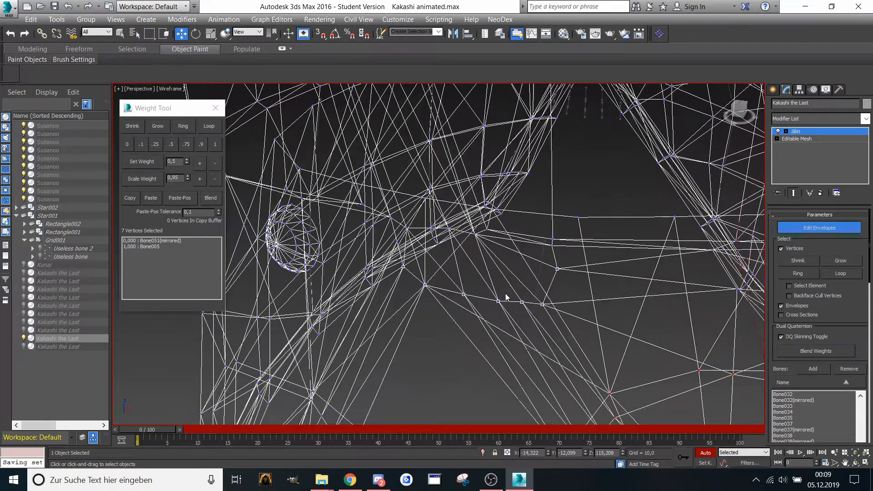
pyautogui.click(215, 144)
# - Save the scene with the updated skin weights
pyautogui.scroll(-5, 484, 259)
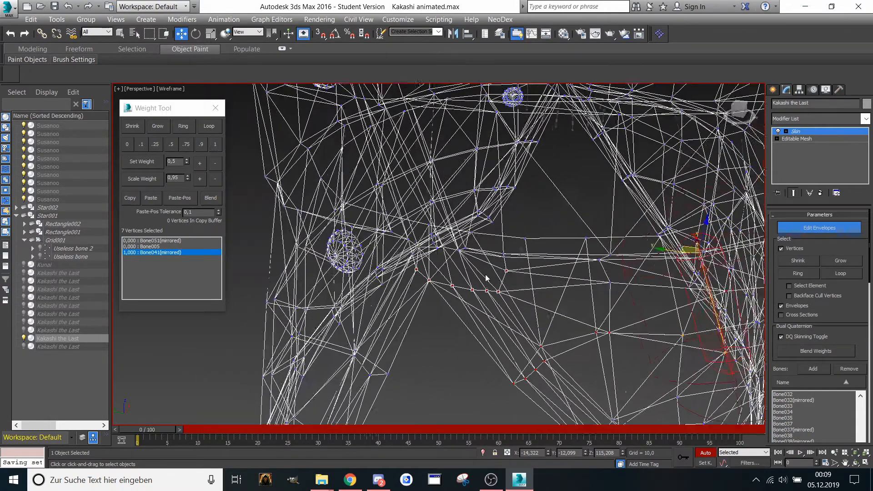
pyautogui.scroll(3, 484, 260)
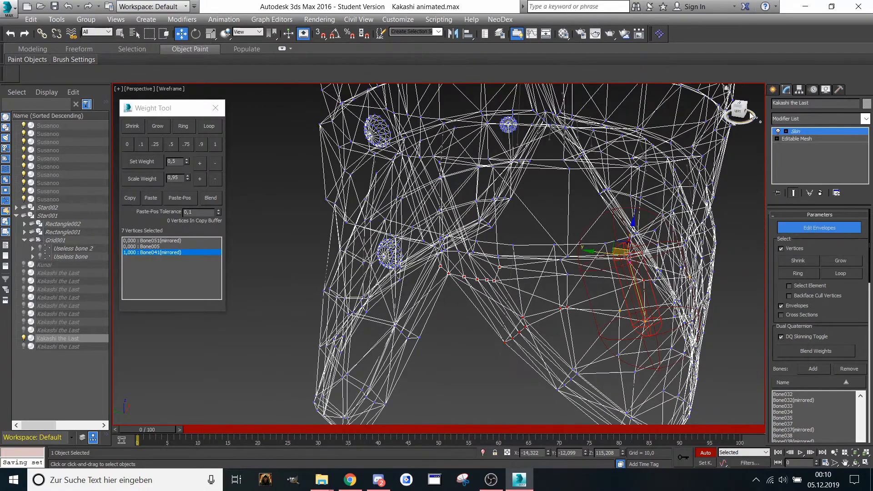
pyautogui.moveTo(750, 115); pyautogui.dragTo(736, 108)
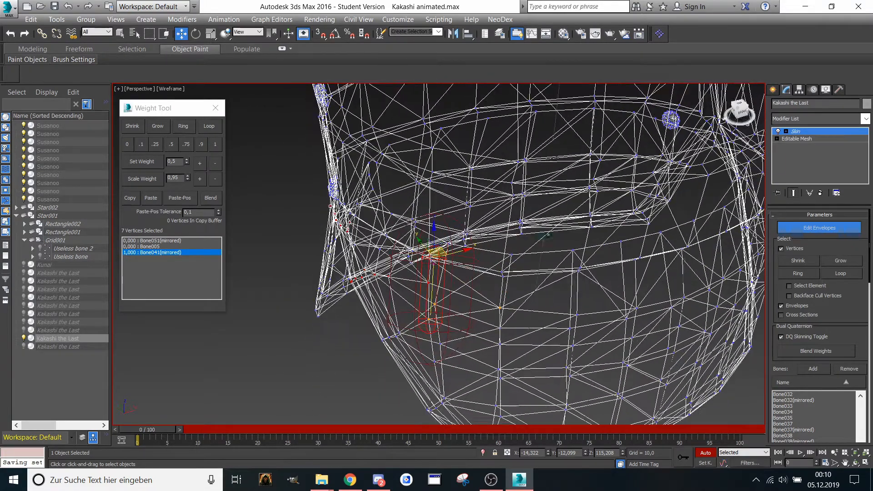
pyautogui.click(53, 5)
# - Weight the five bottom vertices of the front column between Bone035 and Bone039 0.5 to each of these two bones
pyautogui.moveTo(625, 179); pyautogui.dragTo(569, 156, button='middle')
pyautogui.scroll(-1, 569, 156)
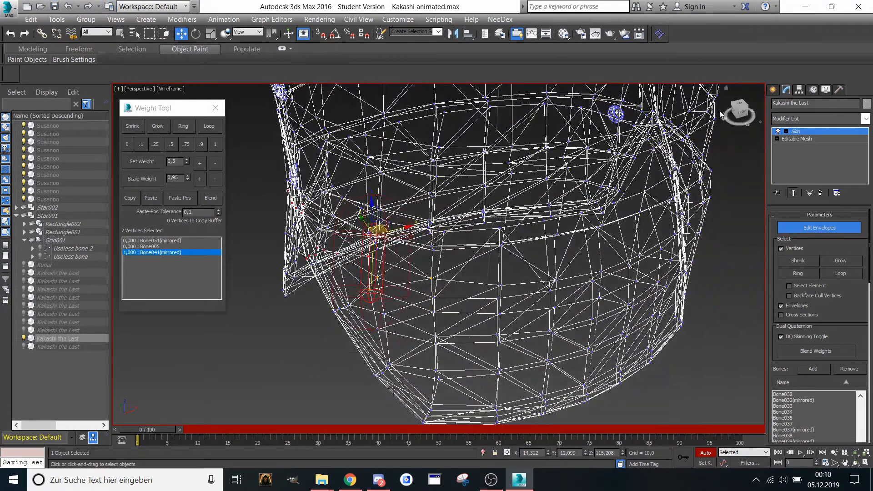
pyautogui.moveTo(739, 112); pyautogui.dragTo(721, 106)
pyautogui.scroll(2, 500, 340)
pyautogui.moveTo(500, 340); pyautogui.dragTo(468, 331, button='middle')
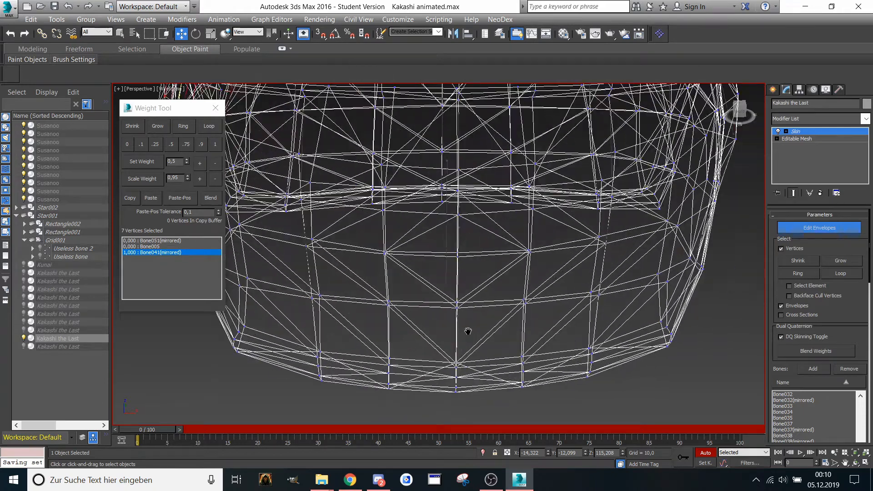
pyautogui.scroll(2, 456, 318)
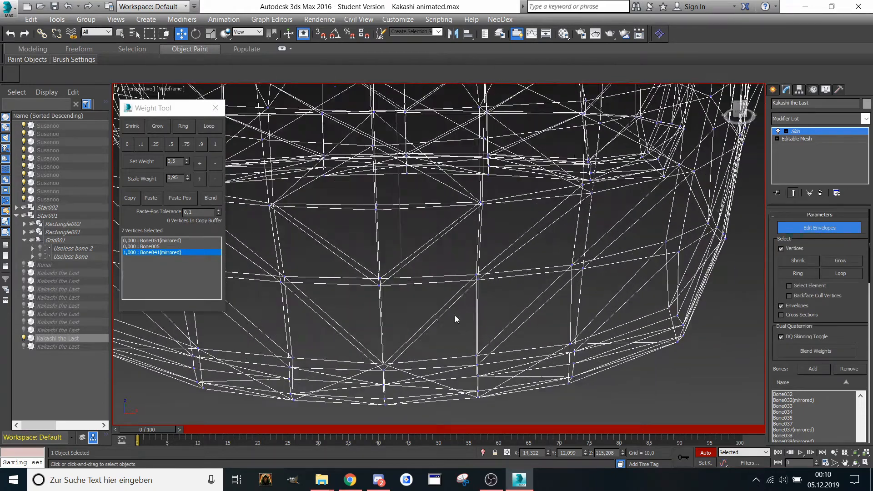
pyautogui.click(575, 308)
pyautogui.moveTo(495, 388); pyautogui.dragTo(506, 412)
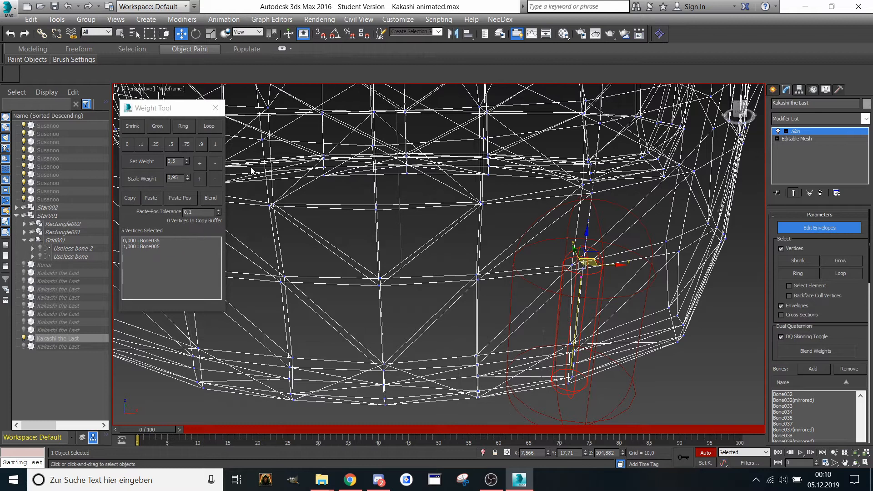
pyautogui.click(214, 144)
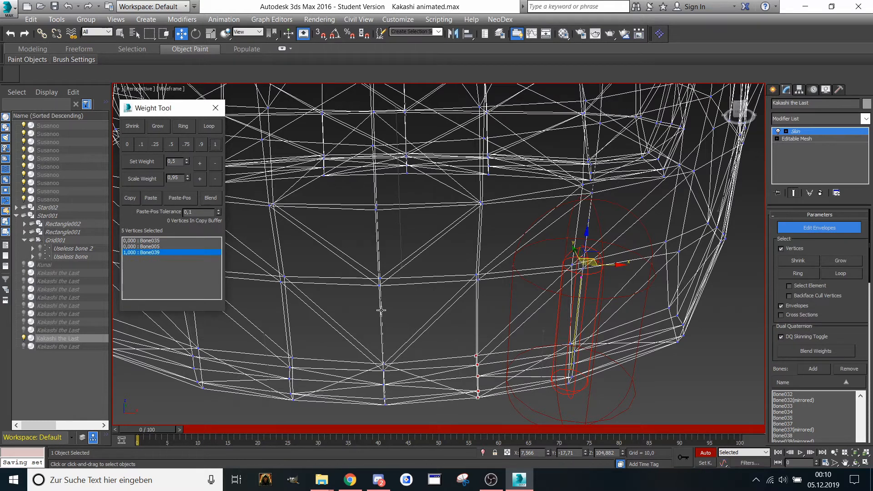
pyautogui.click(381, 310)
pyautogui.click(175, 144)
# - Weight the next two vertices up that front column 0.75 to Bone035 and 0.25 to Bone039
pyautogui.keyDown('alt'); pyautogui.moveTo(460, 253); pyautogui.dragTo(456, 262, button='middle'); pyautogui.keyUp('alt')
pyautogui.moveTo(457, 263); pyautogui.dragTo(489, 293)
pyautogui.click(220, 145)
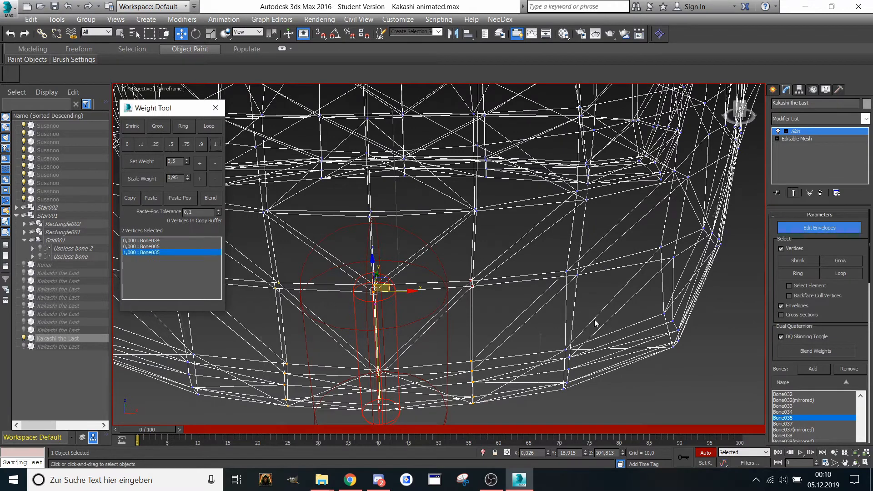
pyautogui.click(571, 312)
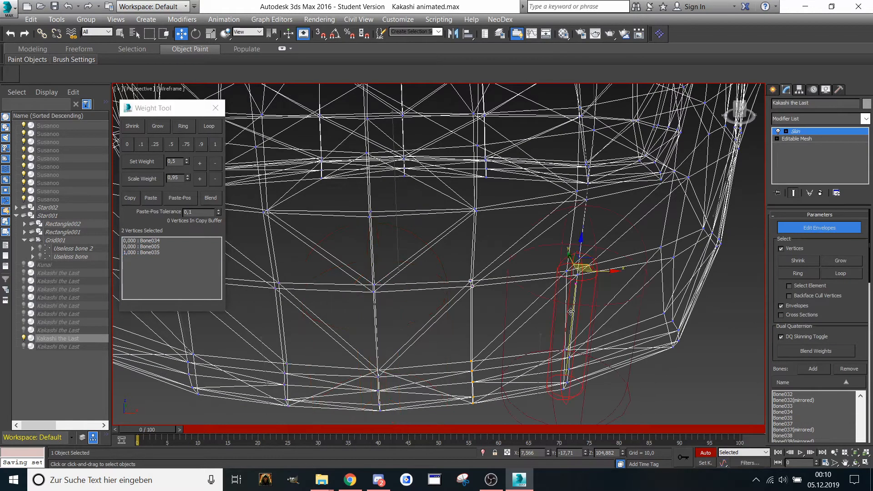
pyautogui.click(155, 144)
pyautogui.moveTo(452, 203); pyautogui.dragTo(403, 253, button='middle')
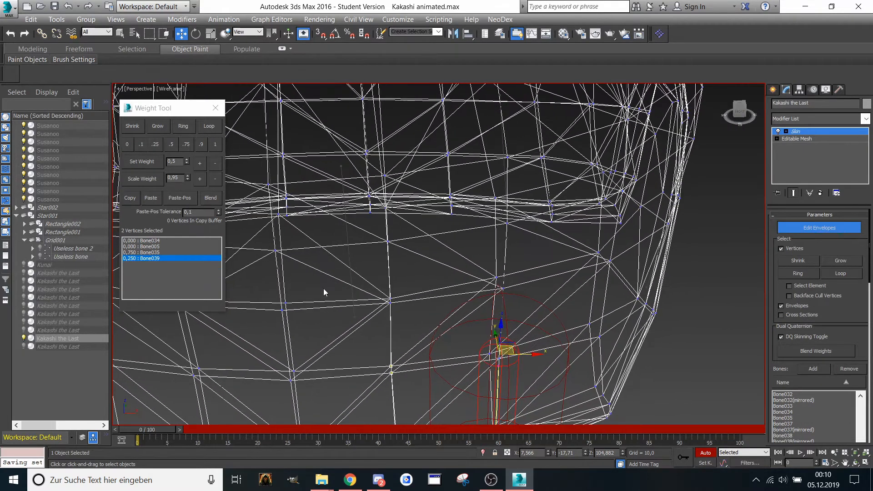
# - Add influence from Bone034 and Bone038 to the same two vertices, entering a weight of 0.25 for each
pyautogui.click(150, 241)
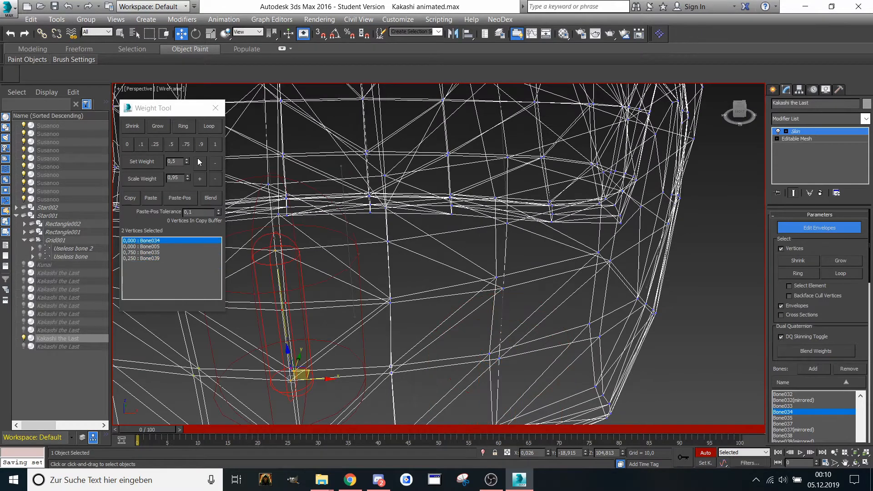
pyautogui.click(159, 146)
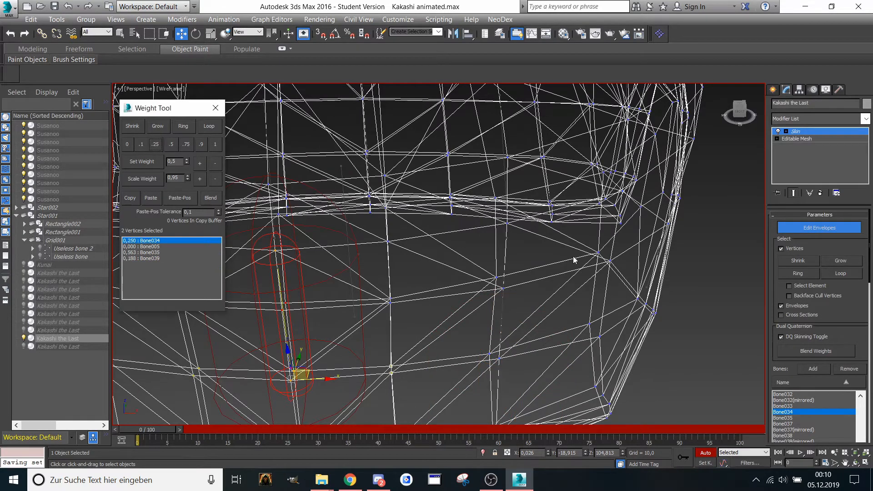
pyautogui.click(500, 310)
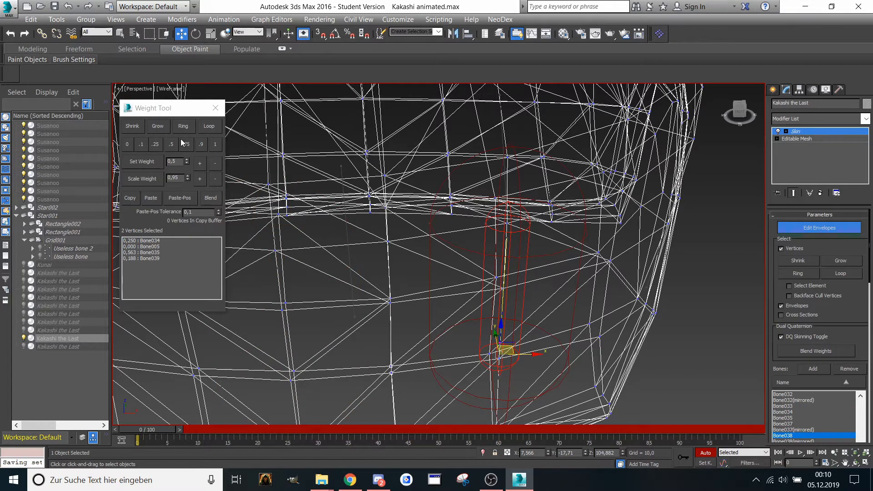
pyautogui.click(161, 144)
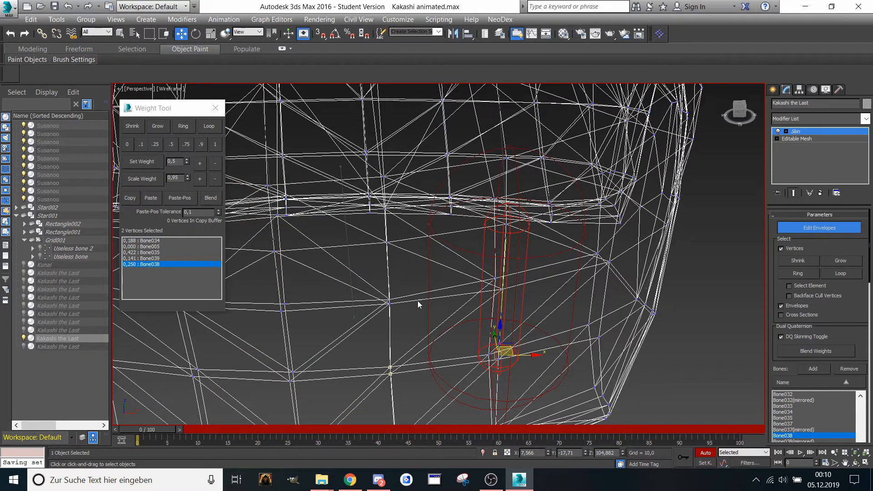
# - Even out the two vertices' influences by setting Bone039, Bone034 and Bone038 in turn to 0.25
pyautogui.click(149, 259)
pyautogui.click(151, 148)
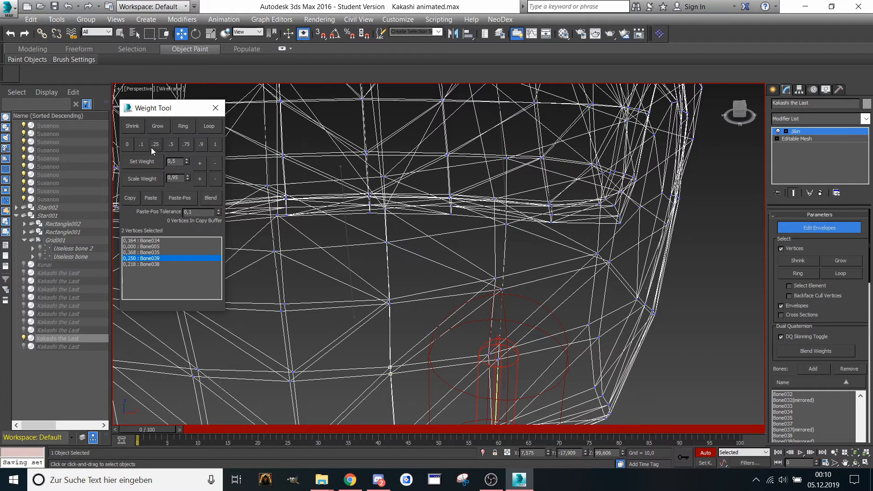
pyautogui.click(140, 240)
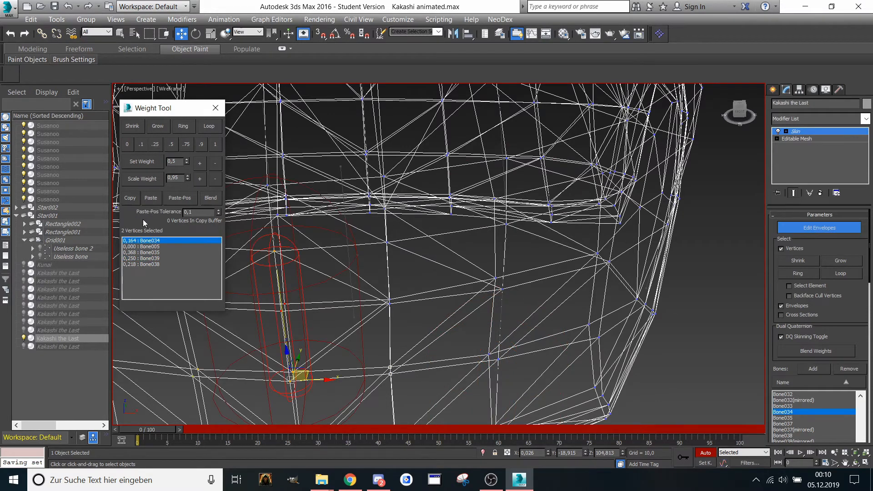
pyautogui.click(154, 144)
pyautogui.click(152, 252)
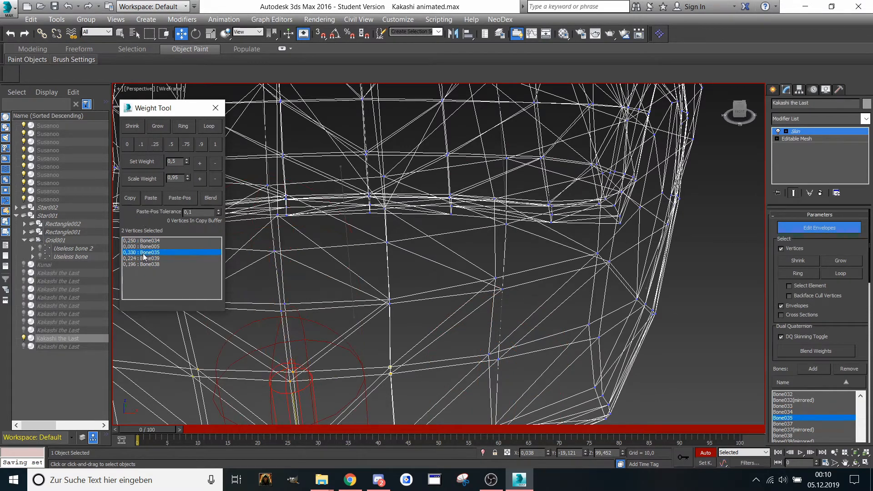
pyautogui.click(144, 259)
pyautogui.click(144, 264)
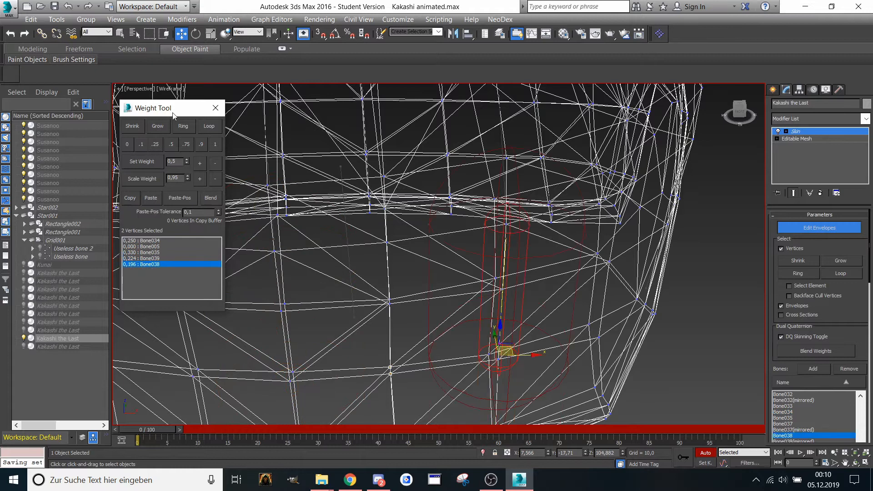
pyautogui.click(150, 144)
# - Set Bone039 and Bone034 to 0.25 again on the two vertices, finishing with Bone039 at 0.5
pyautogui.moveTo(231, 272); pyautogui.dragTo(237, 274, button='middle')
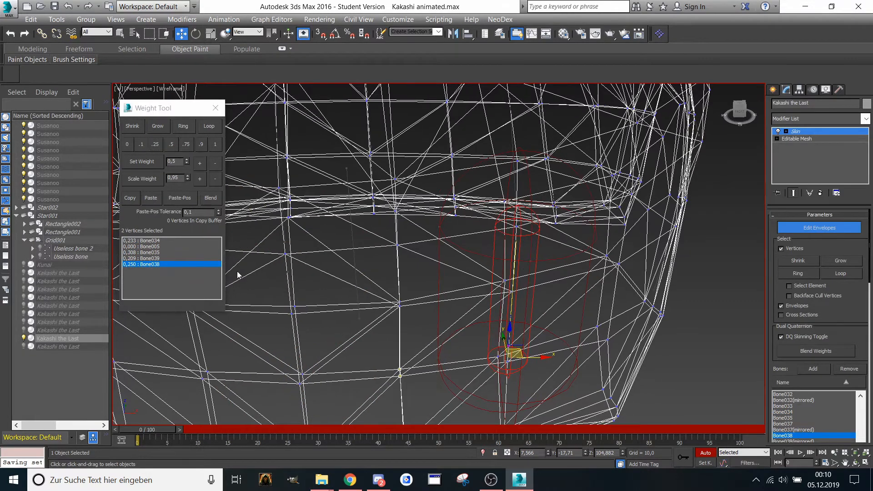
pyautogui.click(143, 258)
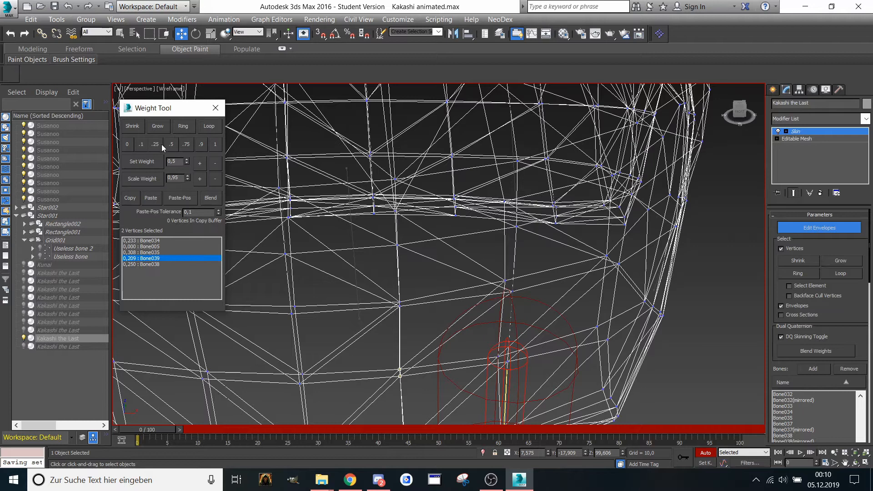
pyautogui.click(156, 145)
pyautogui.click(141, 241)
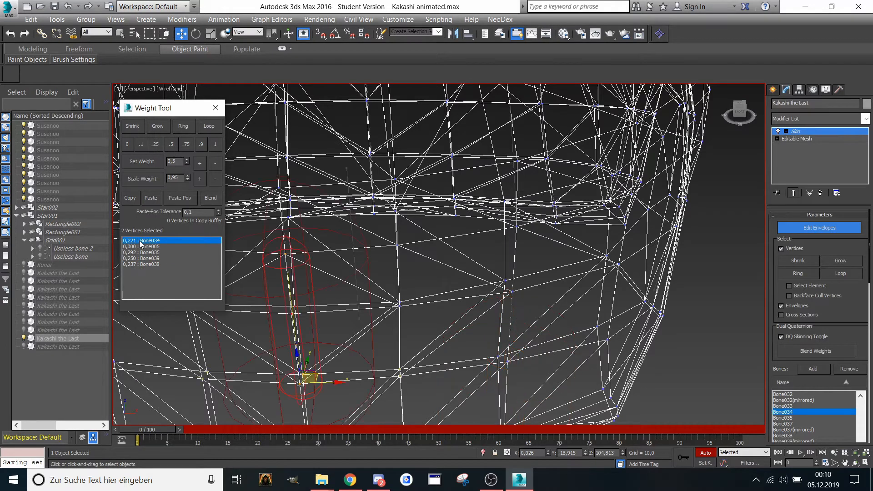
pyautogui.click(156, 143)
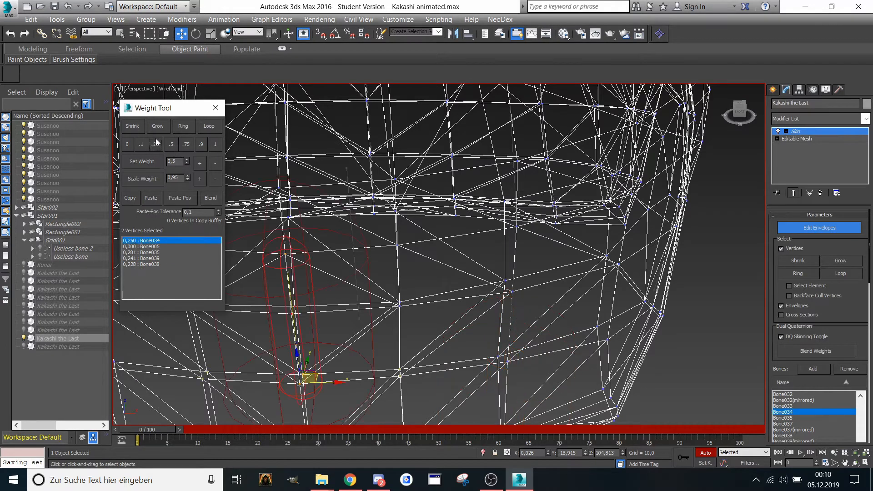
pyautogui.click(134, 258)
pyautogui.click(142, 161)
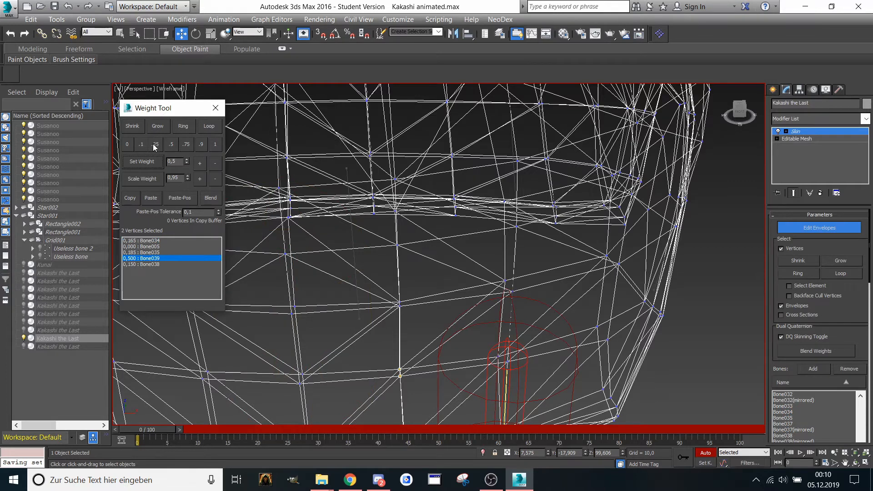
# - Set Bone039, Bone038 and Bone034 in turn to 0.25 on the two selected vertices, repeating Bone039 and Bone038
pyautogui.click(155, 145)
pyautogui.click(138, 264)
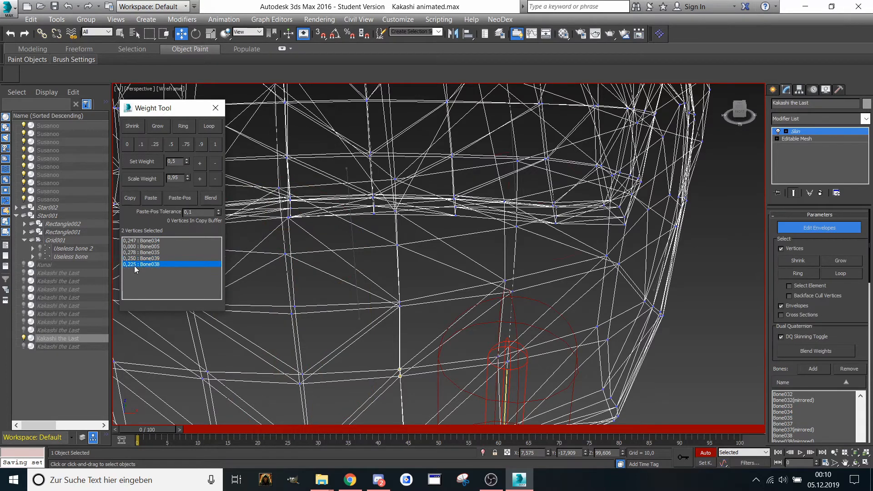
pyautogui.click(156, 148)
pyautogui.click(138, 240)
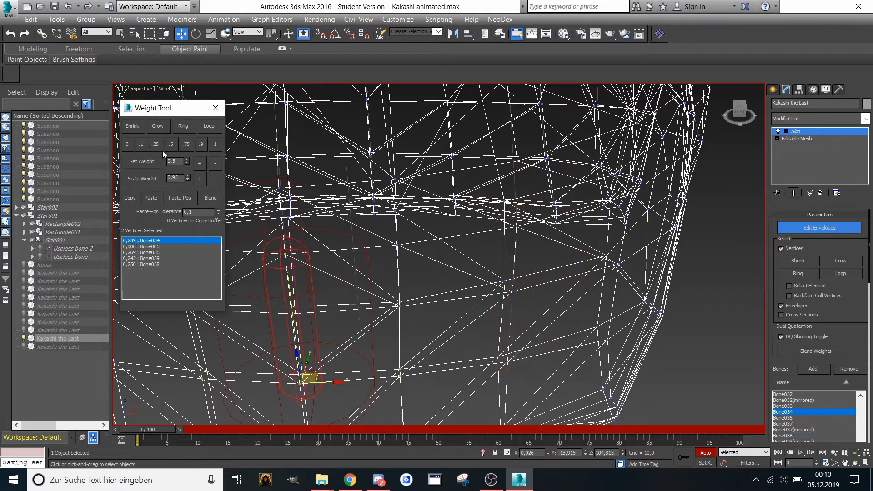
pyautogui.click(159, 144)
pyautogui.click(138, 258)
pyautogui.click(155, 144)
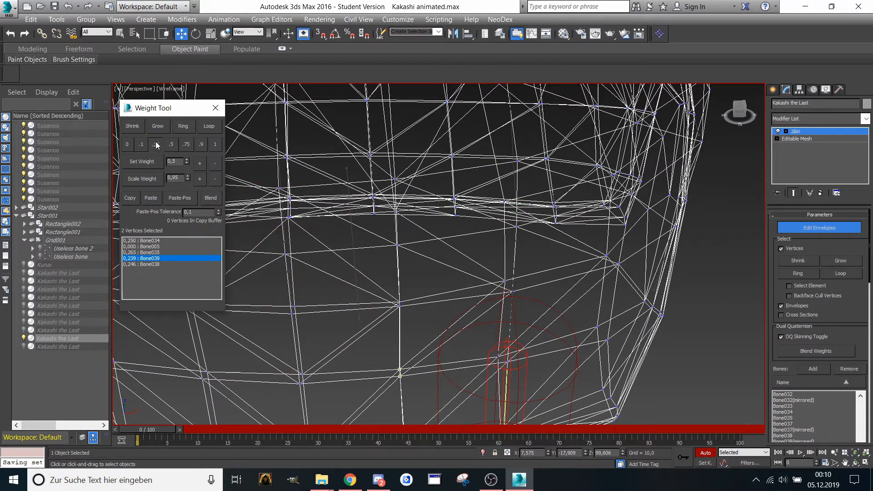
pyautogui.click(136, 265)
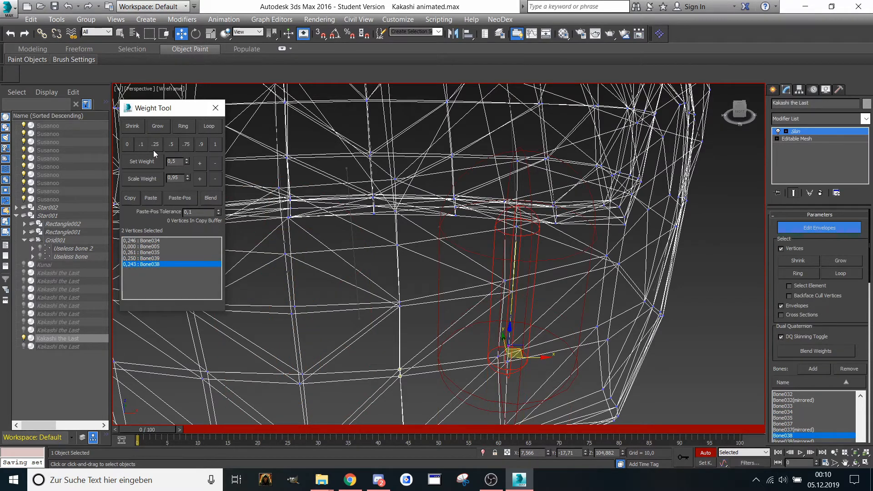
pyautogui.click(154, 146)
# - Keep evening out the two vertices by cycling Bone039, Bone034 and Bone038 through a weight of 0.25 twice
pyautogui.click(143, 258)
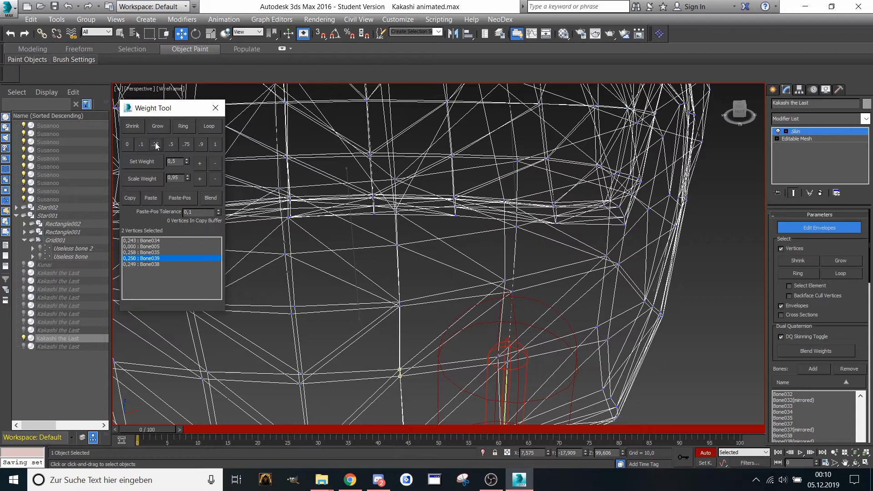
pyautogui.click(140, 240)
pyautogui.click(156, 145)
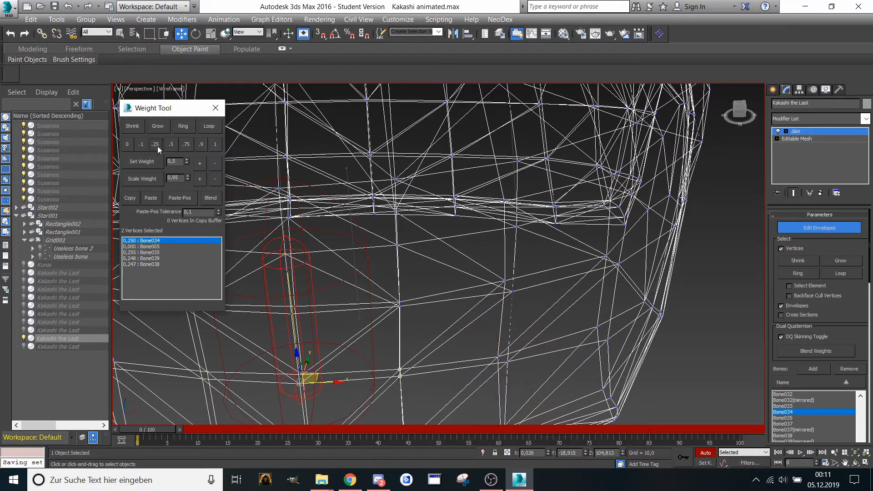
pyautogui.click(138, 265)
pyautogui.click(158, 146)
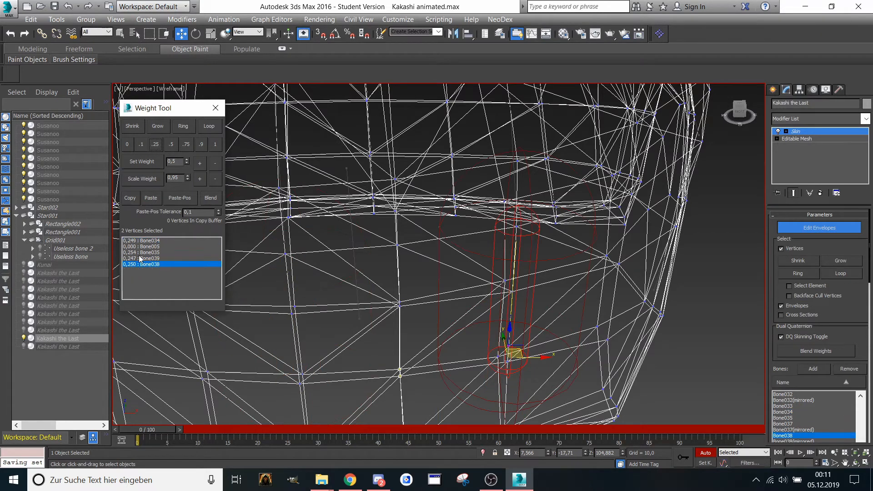
pyautogui.click(140, 258)
pyautogui.click(155, 145)
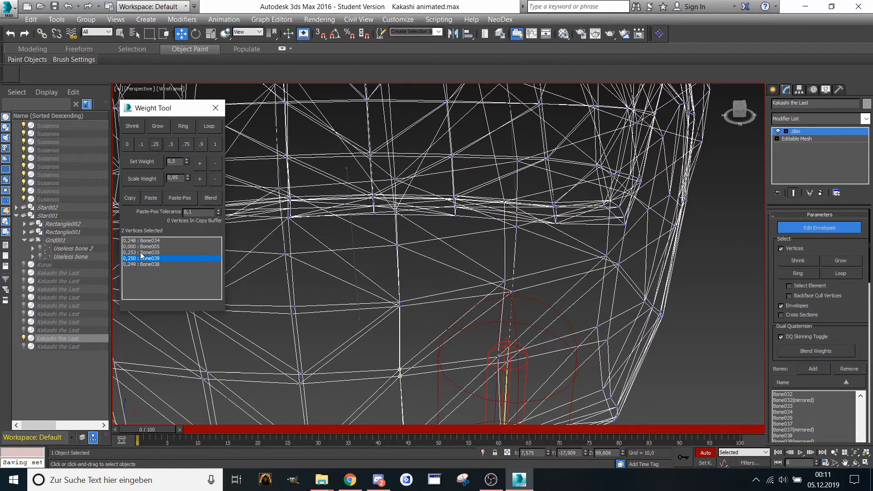
pyautogui.click(139, 241)
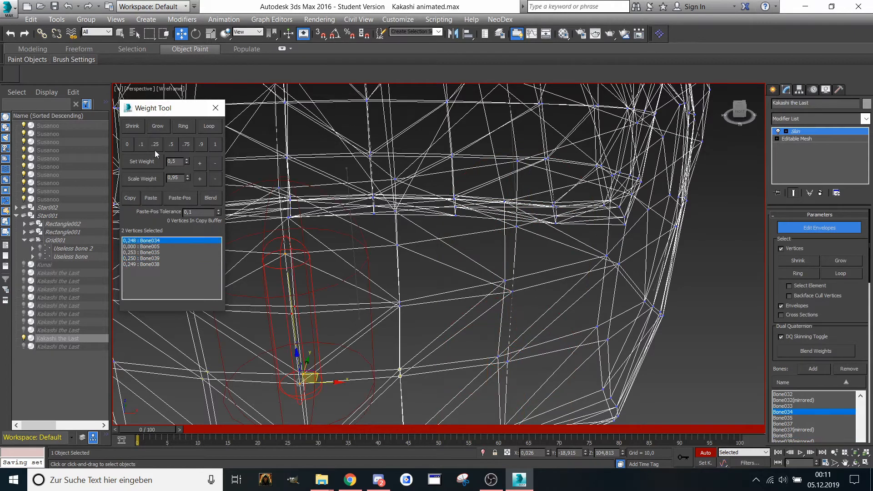
pyautogui.click(140, 258)
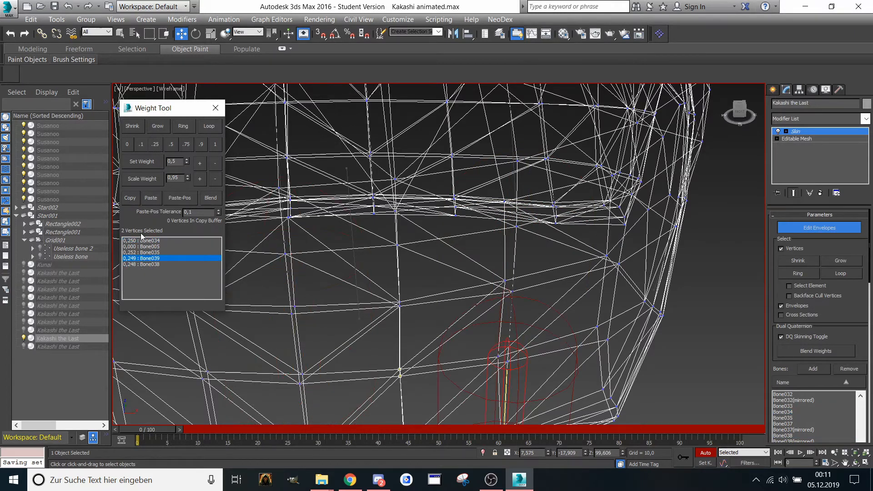
pyautogui.click(149, 265)
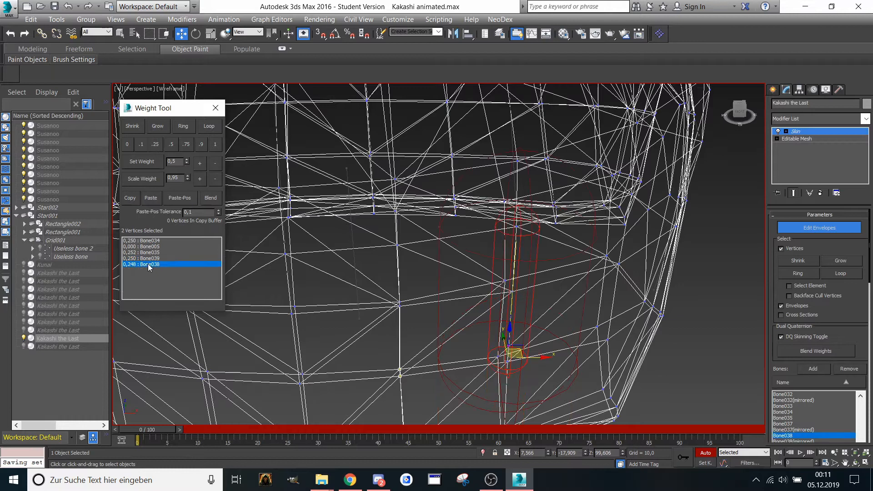
# - Finish balancing the two vertices by setting Bone034, Bone039, Bone038 and finally Bone035 to 0.25 each
pyautogui.click(140, 240)
pyautogui.click(155, 145)
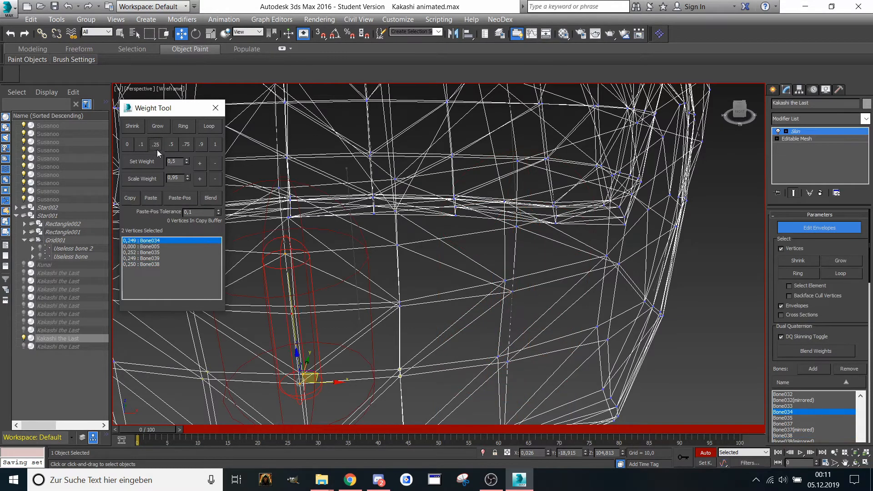
pyautogui.click(134, 258)
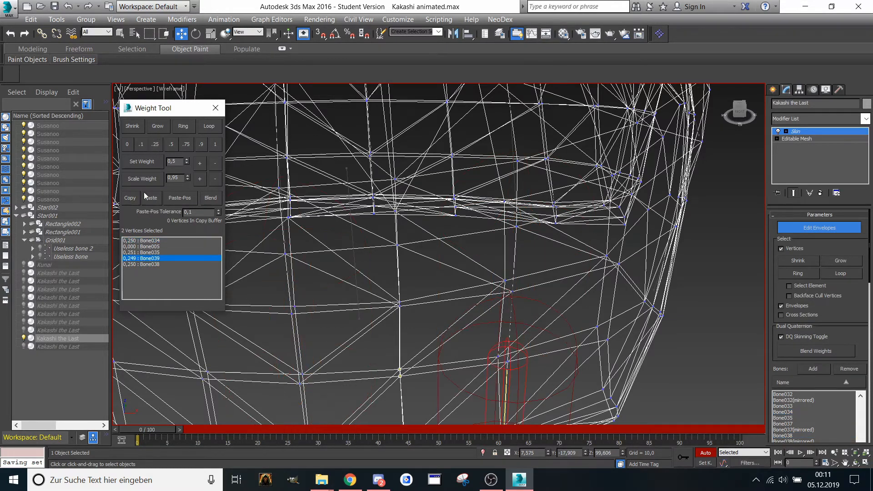
pyautogui.click(166, 264)
pyautogui.click(156, 145)
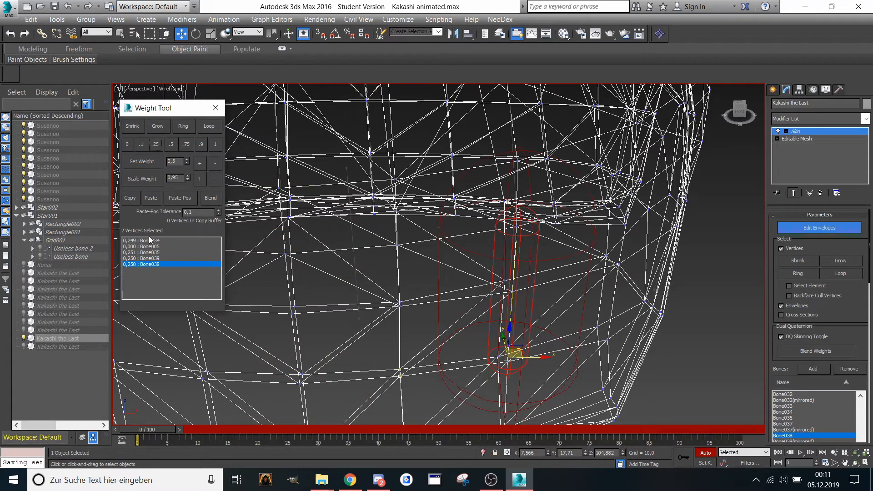
pyautogui.click(137, 252)
pyautogui.click(156, 144)
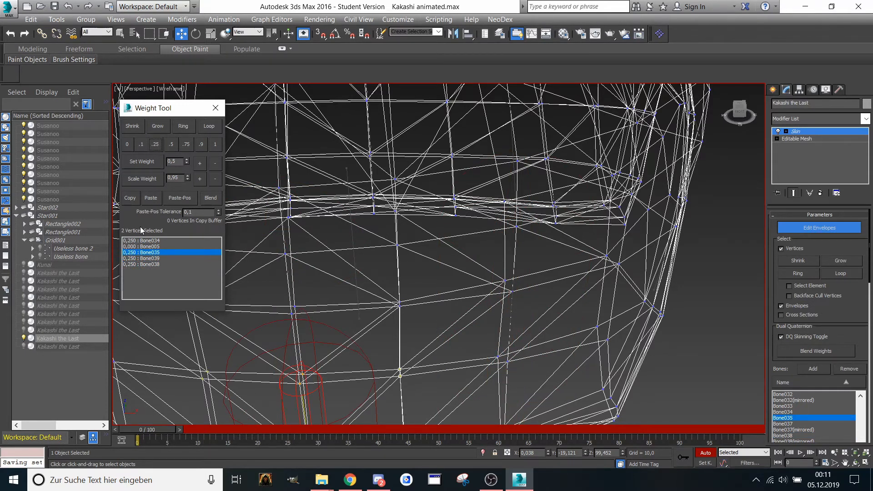
# - Weight the next two vertices up the front column fully to Bone038, and add Bone034 at 0.5 for an even split
pyautogui.scroll(-3, 321, 231)
pyautogui.moveTo(320, 265); pyautogui.dragTo(400, 293, button='middle')
pyautogui.scroll(5, 341, 235)
pyautogui.scroll(-3, 386, 269)
pyautogui.scroll(3, 421, 290)
pyautogui.click(160, 259)
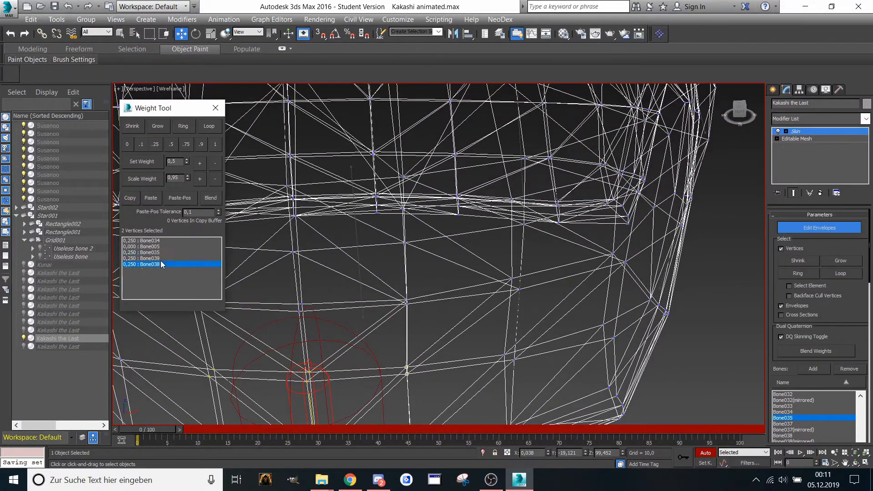
pyautogui.click(160, 264)
pyautogui.moveTo(491, 305); pyautogui.dragTo(440, 288, button='middle')
pyautogui.moveTo(423, 270); pyautogui.dragTo(380, 307)
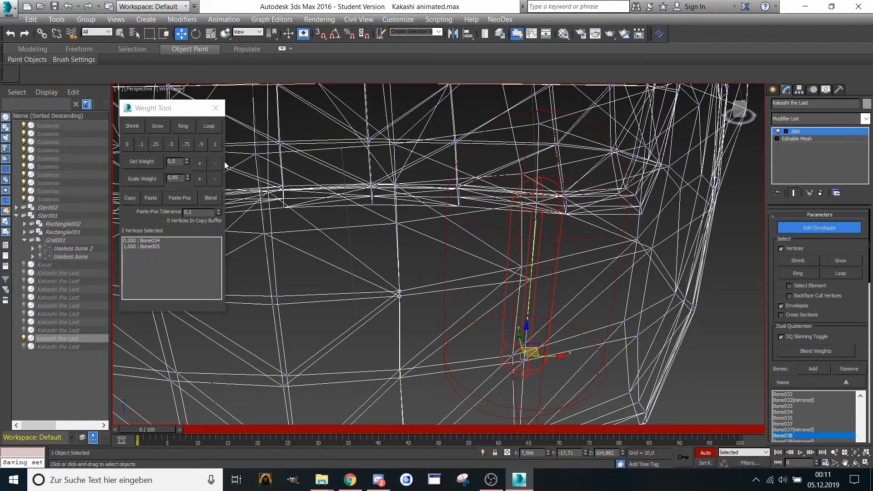
pyautogui.click(214, 146)
pyautogui.click(214, 145)
pyautogui.click(145, 241)
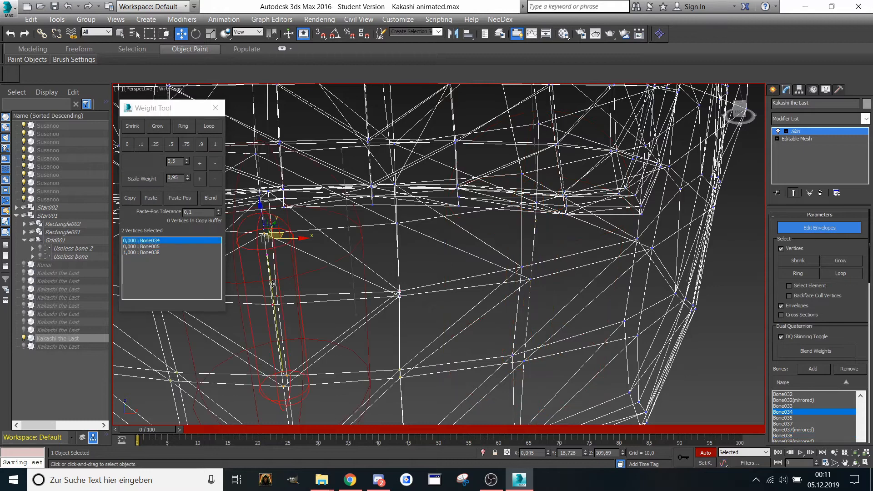
pyautogui.click(168, 146)
# - Weight the following two vertices up the column fully to Bone034, and add Bone038 at 0.5 for an even split
pyautogui.moveTo(408, 285); pyautogui.dragTo(424, 324, button='middle')
pyautogui.moveTo(740, 113); pyautogui.dragTo(727, 110)
pyautogui.keyDown('alt'); pyautogui.moveTo(492, 198); pyautogui.dragTo(450, 250, button='middle'); pyautogui.keyUp('alt')
pyautogui.moveTo(416, 277); pyautogui.dragTo(459, 328)
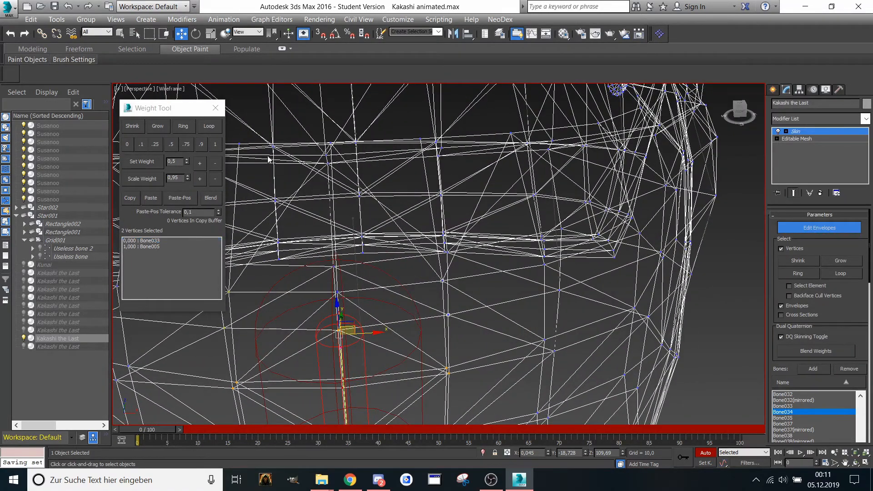
pyautogui.click(216, 145)
pyautogui.keyDown('alt'); pyautogui.moveTo(302, 228); pyautogui.dragTo(284, 232, button='middle'); pyautogui.keyUp('alt')
pyautogui.moveTo(384, 288)
pyautogui.keyDown('alt'); pyautogui.mouseDown(button='middle')
pyautogui.moveTo(389, 264)
pyautogui.moveTo(392, 278)
pyautogui.mouseUp(button='middle'); pyautogui.keyUp('alt')
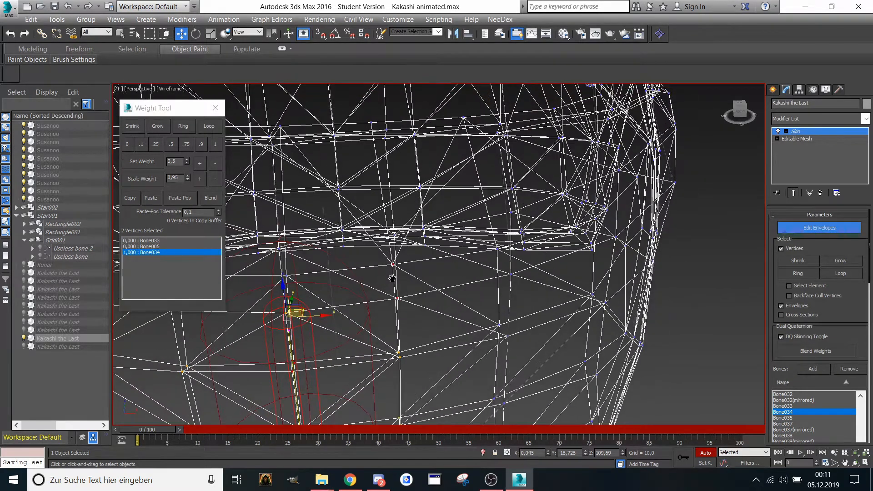
pyautogui.click(509, 293)
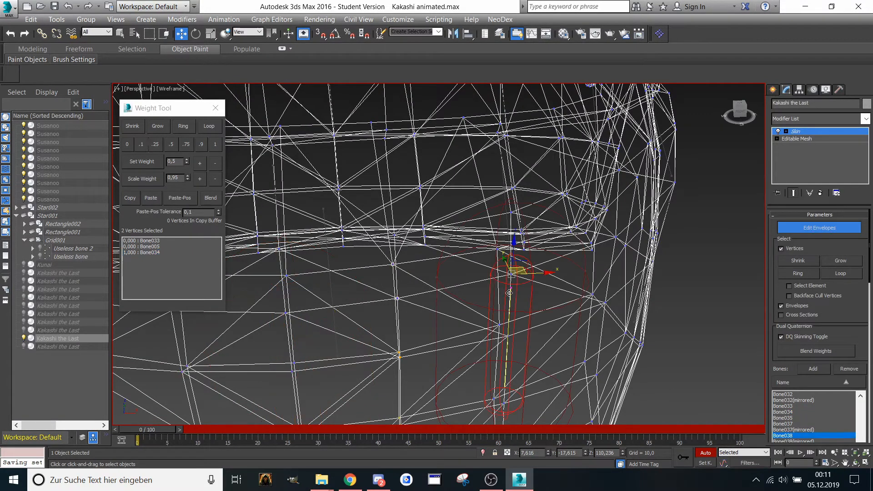
pyautogui.click(172, 145)
# - Add influence from Bone037 and Bone033 to the same two vertices, entering a weight of 0.25 for each
pyautogui.keyDown('alt'); pyautogui.moveTo(424, 247); pyautogui.dragTo(498, 263, button='middle'); pyautogui.keyUp('alt')
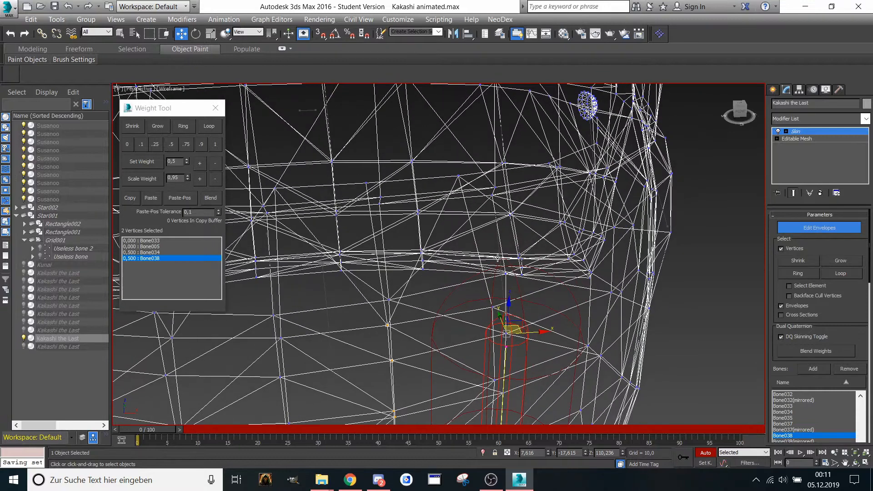
pyautogui.click(498, 258)
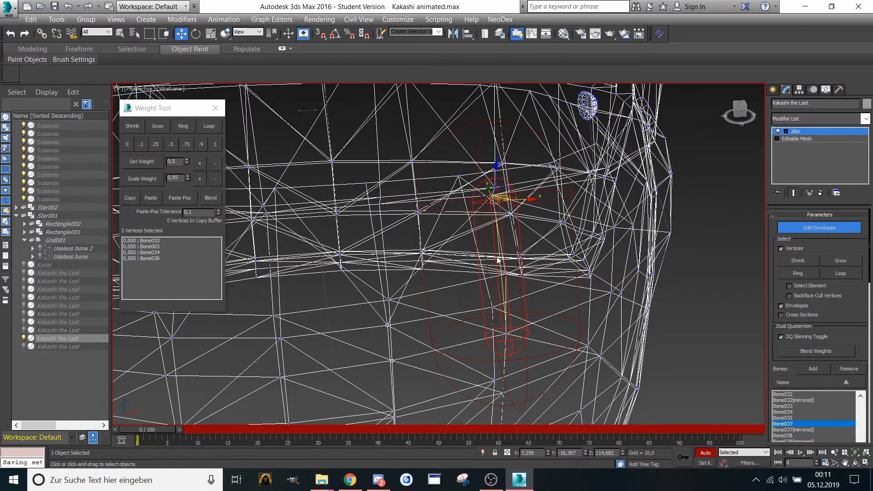
pyautogui.click(155, 144)
pyautogui.keyDown('alt'); pyautogui.moveTo(411, 227); pyautogui.dragTo(403, 227, button='middle'); pyautogui.keyUp('alt')
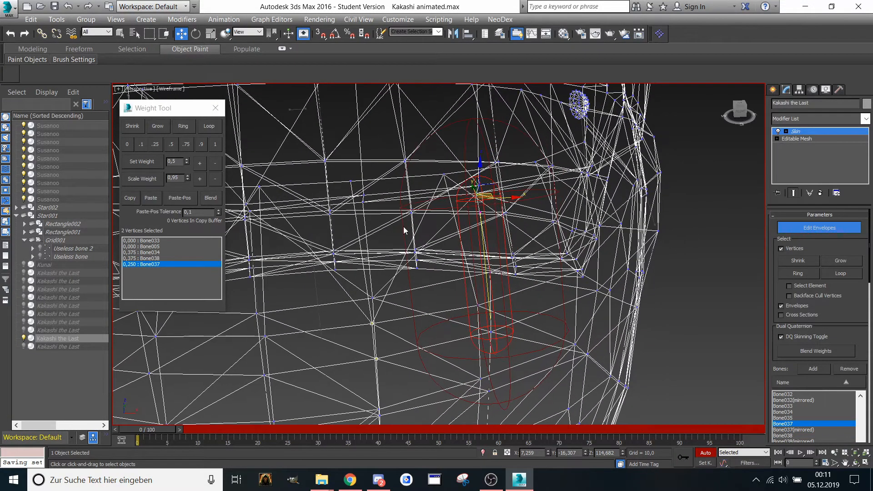
pyautogui.click(256, 288)
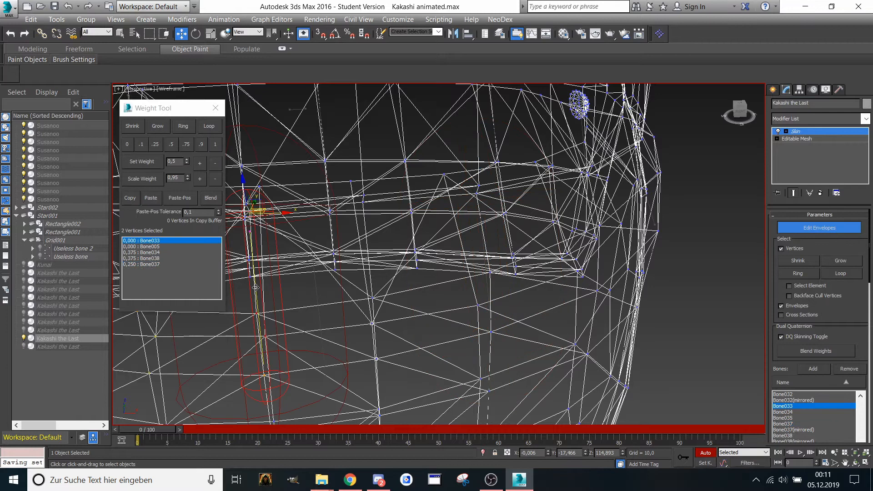
# - Set Bone037 to 0.25 on the two vertices, undoing the accidentally grown vertex selection
pyautogui.click(153, 263)
pyautogui.click(157, 127)
pyautogui.click(155, 144)
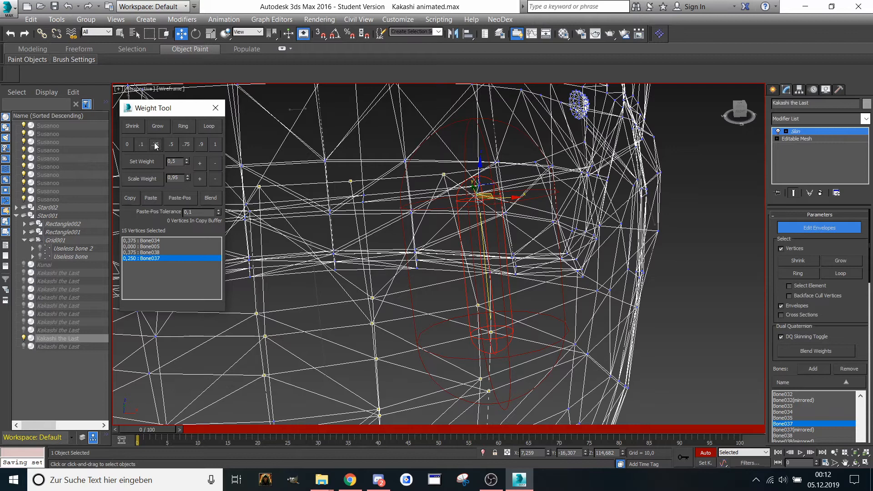
pyautogui.hotkey('ctrl', 'z')
pyautogui.hotkey('ctrl', 'z')
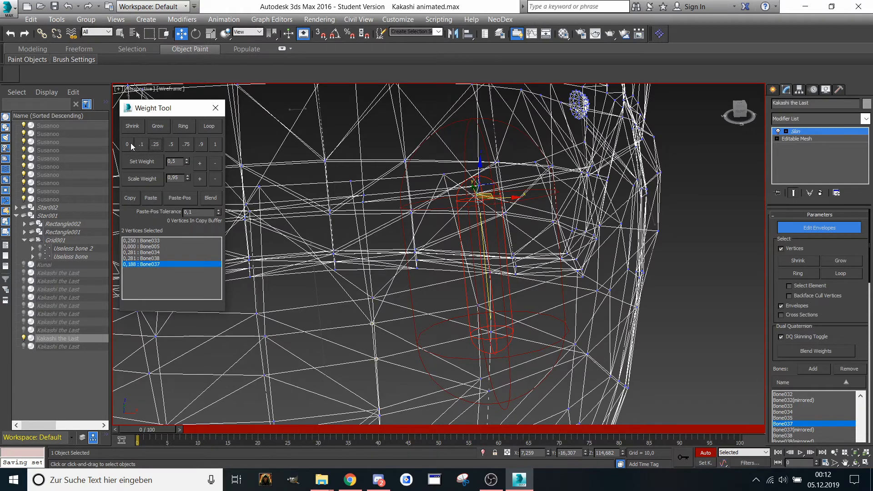
# - Even out the two vertices' four bone influences by alternately setting Bone033 and Bone037 to 0.25
pyautogui.click(136, 240)
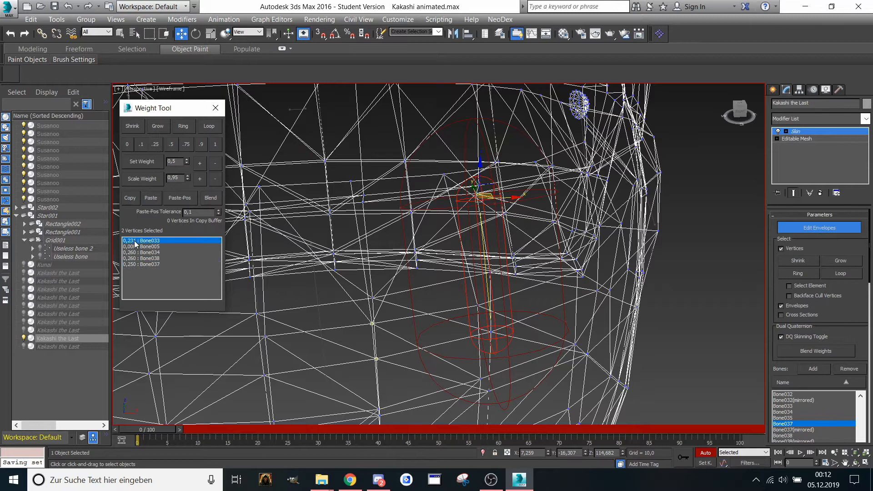
pyautogui.click(155, 144)
pyautogui.click(136, 264)
pyautogui.click(155, 144)
pyautogui.click(134, 240)
pyautogui.click(155, 144)
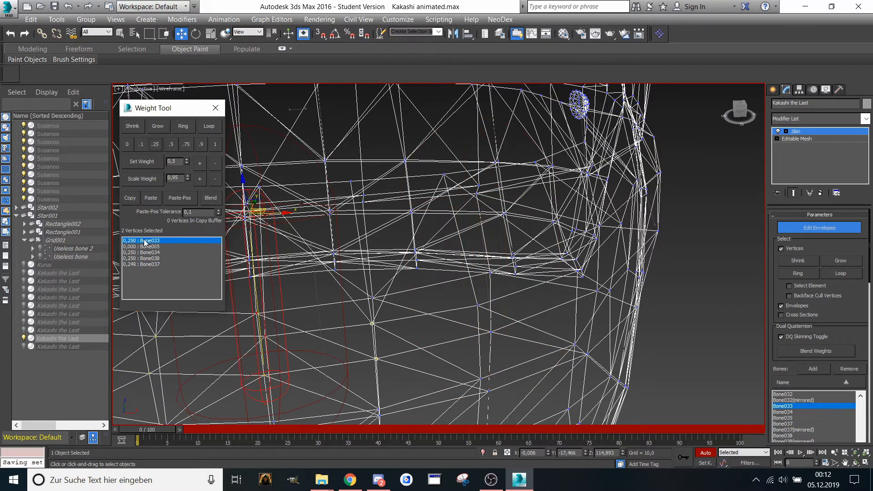
pyautogui.click(145, 264)
# - Weight the single vertex above them fully to Bone037, and add Bone033 at 0.5 for an even split
pyautogui.moveTo(280, 235); pyautogui.dragTo(326, 248, button='middle')
pyautogui.moveTo(473, 307); pyautogui.dragTo(470, 311, button='middle')
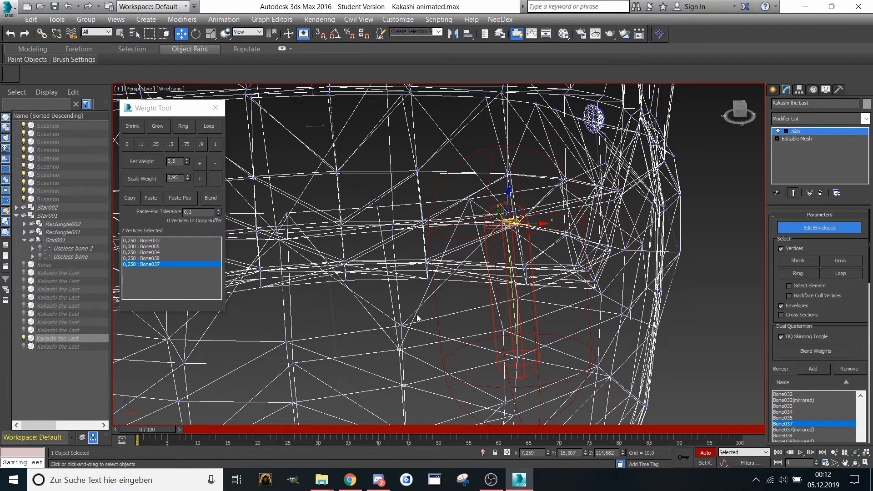
pyautogui.click(401, 325)
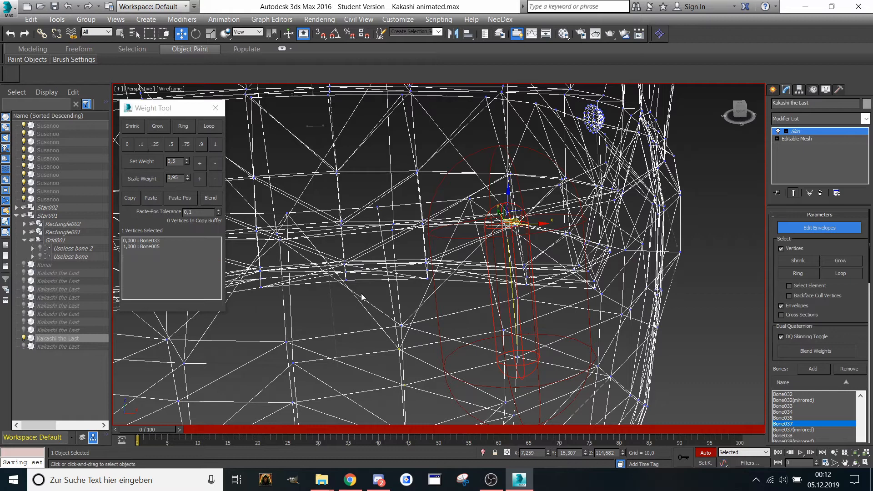
pyautogui.click(215, 145)
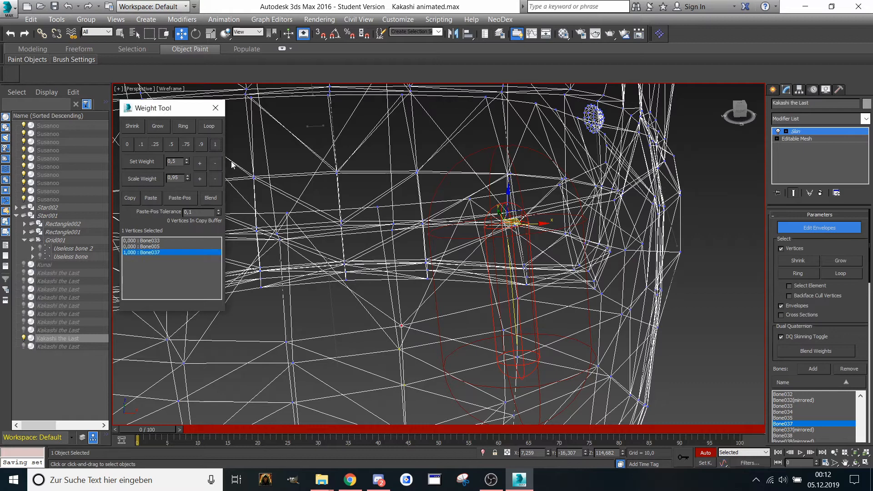
pyautogui.click(281, 318)
pyautogui.click(171, 145)
pyautogui.keyDown('alt'); pyautogui.moveTo(364, 246); pyautogui.dragTo(350, 177, button='middle'); pyautogui.keyUp('alt')
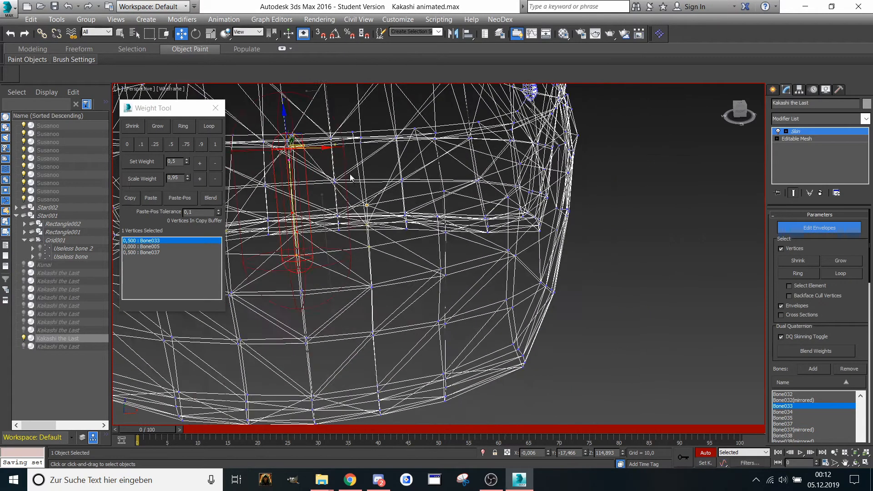
pyautogui.keyDown('alt'); pyautogui.moveTo(425, 204); pyautogui.dragTo(461, 186, button='middle'); pyautogui.keyUp('alt')
pyautogui.moveTo(737, 111); pyautogui.dragTo(732, 119)
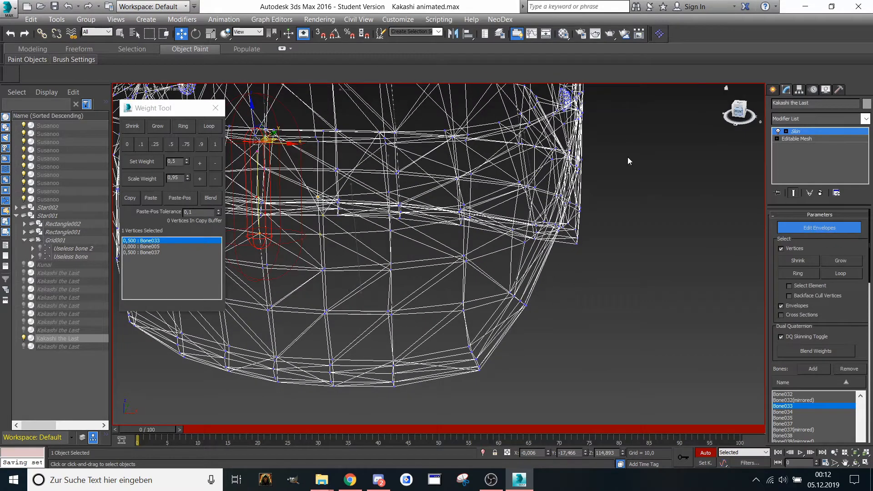
# - Weight the five vertices at the lower hem end of the next column fully to Bone039
pyautogui.scroll(2, 380, 337)
pyautogui.moveTo(377, 351); pyautogui.dragTo(380, 336, button='middle')
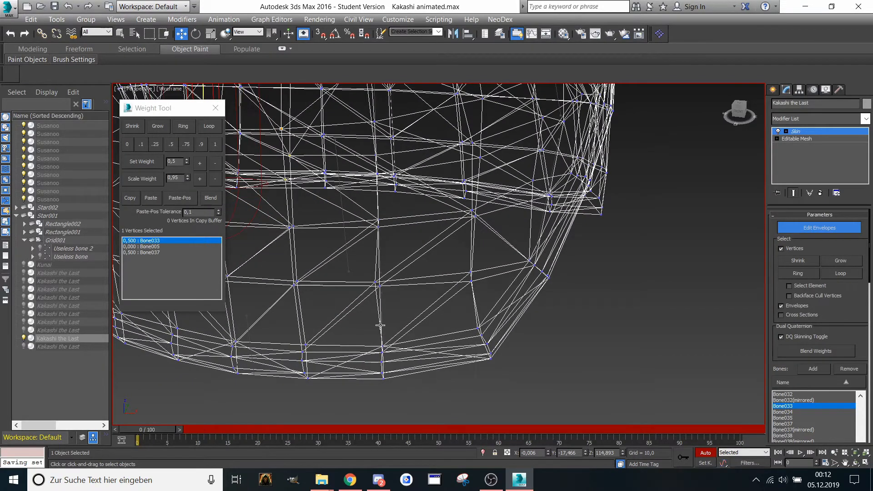
pyautogui.click(380, 325)
pyautogui.moveTo(346, 322); pyautogui.dragTo(415, 403)
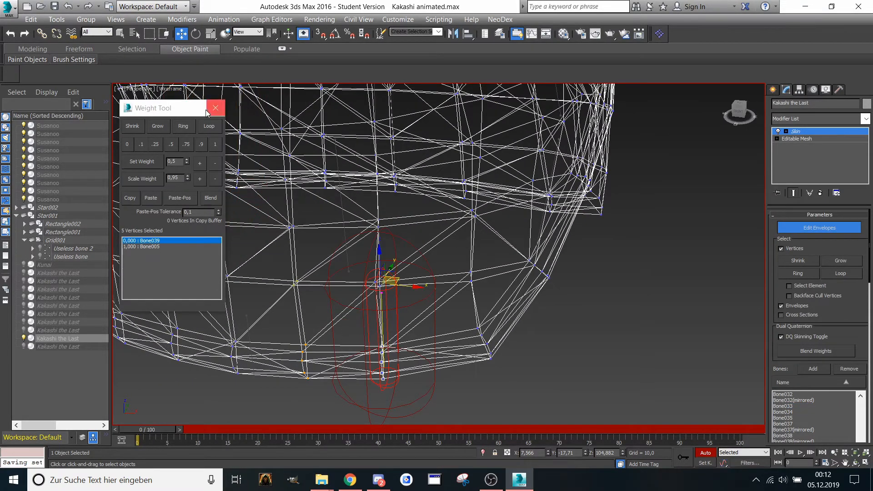
pyautogui.click(215, 144)
# - Weight the two vertices above them to Bone039 at 1, and add Bone038 at 0.5 for an even split
pyautogui.moveTo(353, 263); pyautogui.dragTo(400, 304)
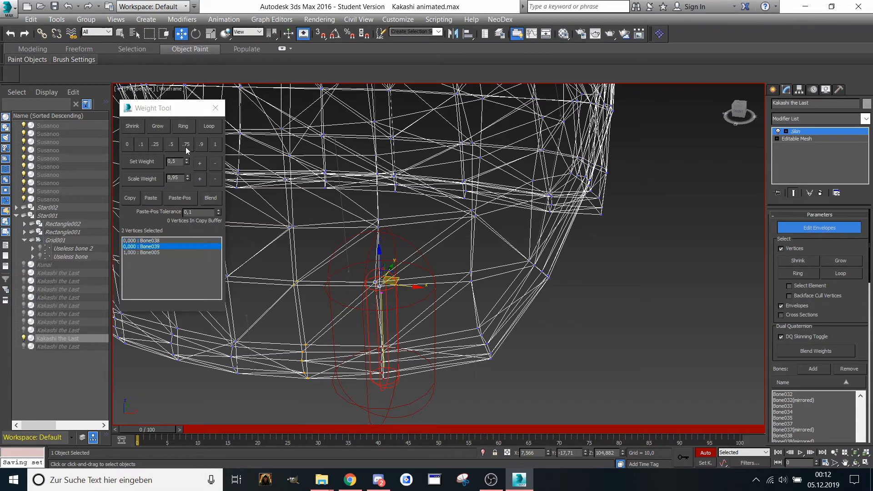
pyautogui.click(211, 149)
pyautogui.click(163, 242)
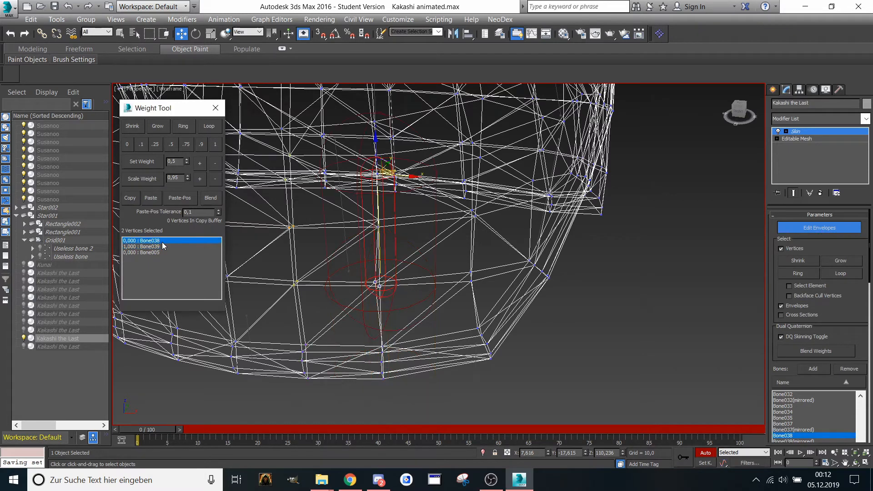
pyautogui.click(175, 146)
# - Weight the next two vertices up the column to Bone038 at 1, and split them evenly by setting Bone037 to 0.5
pyautogui.moveTo(403, 206); pyautogui.dragTo(411, 242, button='middle')
pyautogui.moveTo(410, 242); pyautogui.dragTo(367, 276)
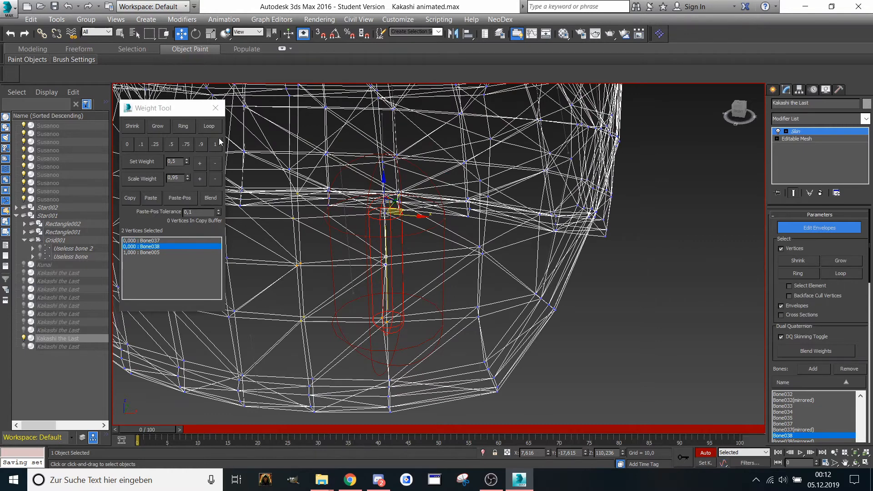
pyautogui.click(218, 143)
pyautogui.moveTo(407, 203); pyautogui.dragTo(419, 286, button='middle')
pyautogui.scroll(2, 419, 285)
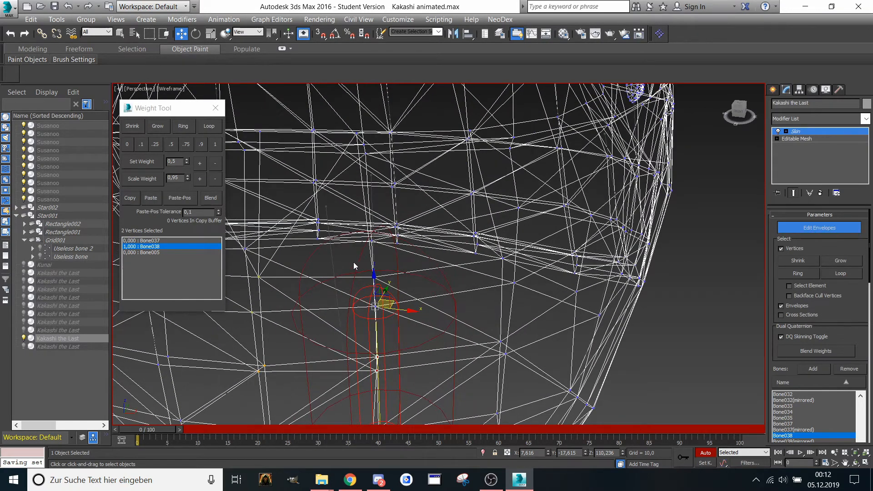
pyautogui.moveTo(391, 318); pyautogui.dragTo(392, 320)
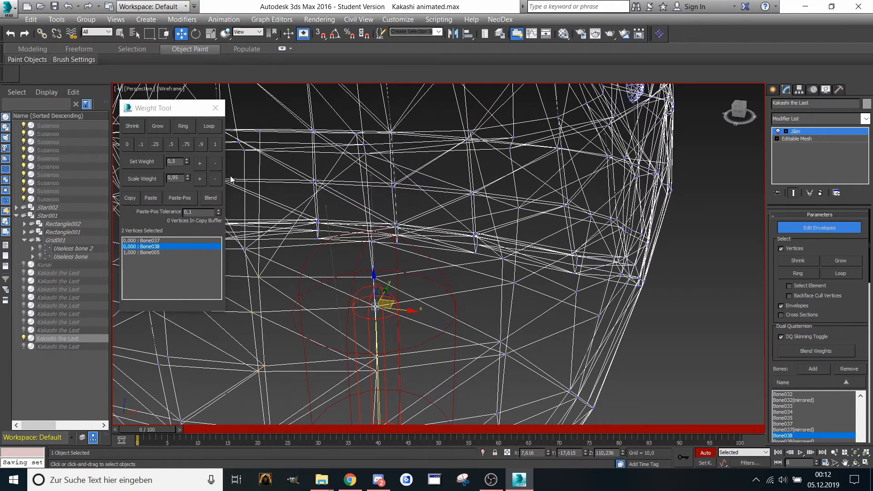
pyautogui.click(164, 241)
pyautogui.click(170, 144)
# - Weight the single vertex at the upper end of this column fully to Bone037
pyautogui.moveTo(303, 170); pyautogui.dragTo(330, 268, button='middle')
pyautogui.moveTo(399, 342); pyautogui.dragTo(400, 346)
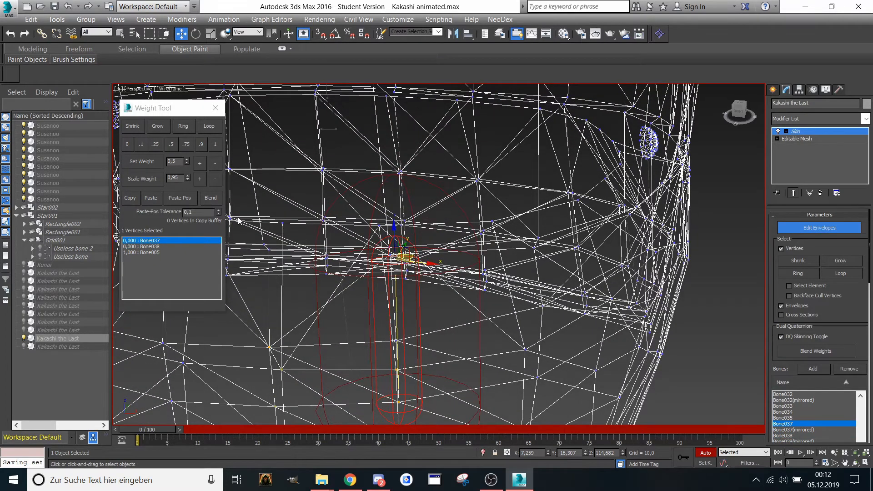
pyautogui.click(215, 144)
# - Weight the lower seven vertices of the neighbouring column, from the hem corner upward, fully to Bone039
pyautogui.scroll(-3, 555, 309)
pyautogui.moveTo(554, 309); pyautogui.dragTo(274, 335, button='middle')
pyautogui.click(278, 341)
pyautogui.moveTo(362, 328); pyautogui.dragTo(421, 392)
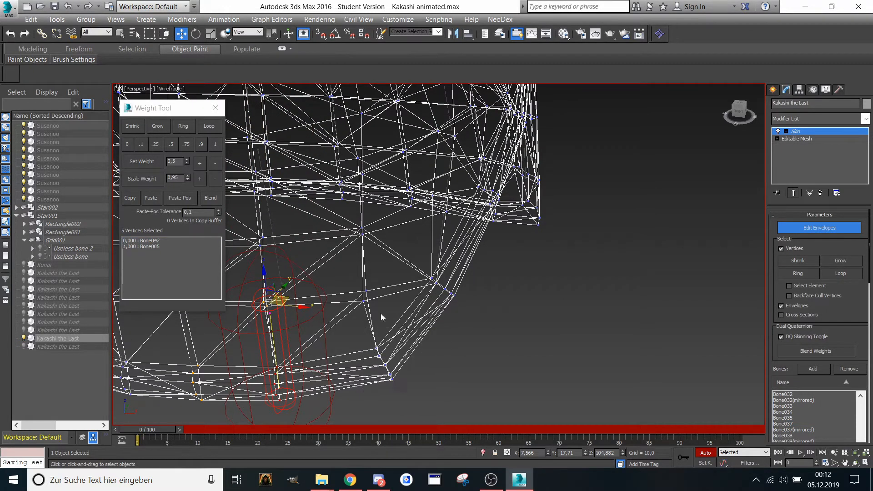
pyautogui.click(215, 145)
pyautogui.scroll(1, 343, 244)
pyautogui.keyDown('alt'); pyautogui.moveTo(343, 241); pyautogui.dragTo(345, 273, button='middle'); pyautogui.keyUp('alt')
pyautogui.moveTo(350, 280); pyautogui.dragTo(406, 394)
pyautogui.click(218, 145)
# - Add Bone042 at 0.5 to the same seven vertices for an even split with Bone039
pyautogui.moveTo(419, 269); pyautogui.dragTo(419, 316, button='middle')
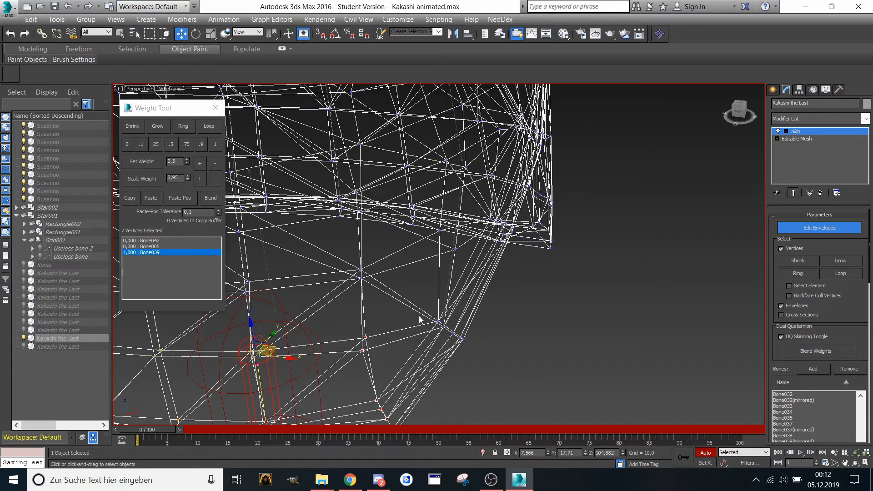
pyautogui.click(447, 285)
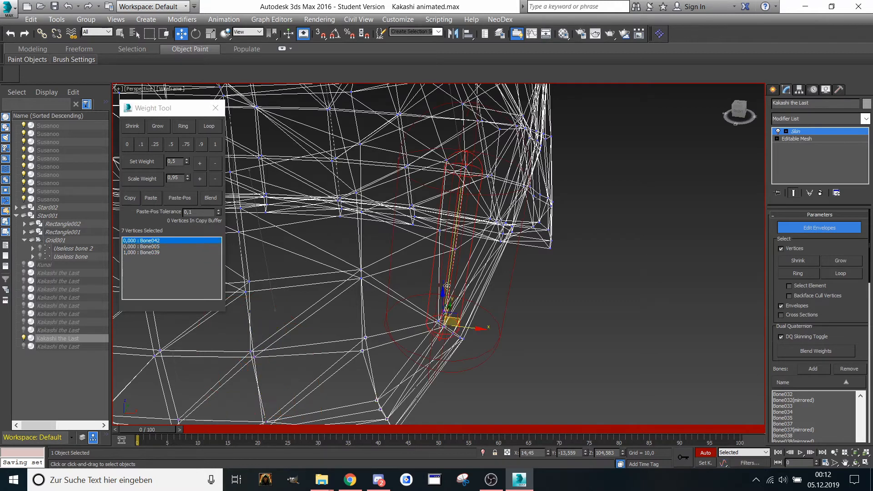
pyautogui.click(171, 144)
# - Weight the two vertices above them to Bone042 at 1, and add Bone038 at 0.5
pyautogui.moveTo(303, 277); pyautogui.dragTo(313, 298, button='middle')
pyautogui.moveTo(317, 278); pyautogui.dragTo(380, 316)
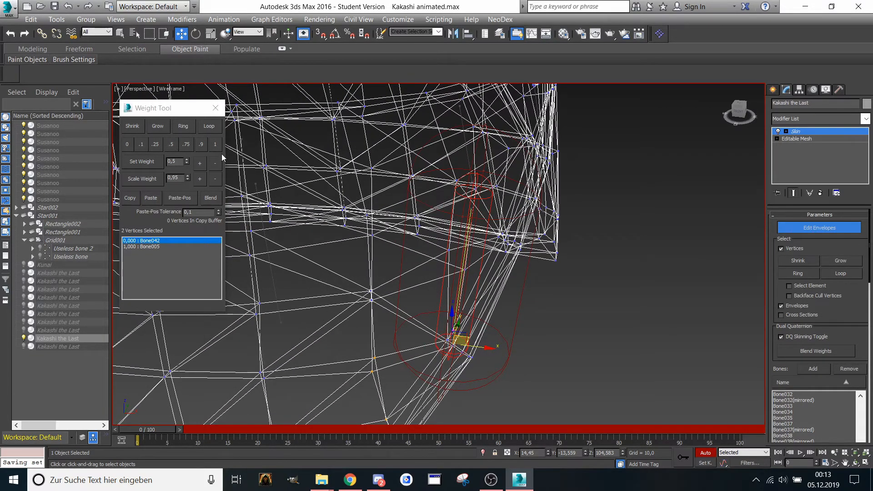
pyautogui.click(216, 139)
pyautogui.click(214, 143)
pyautogui.click(255, 285)
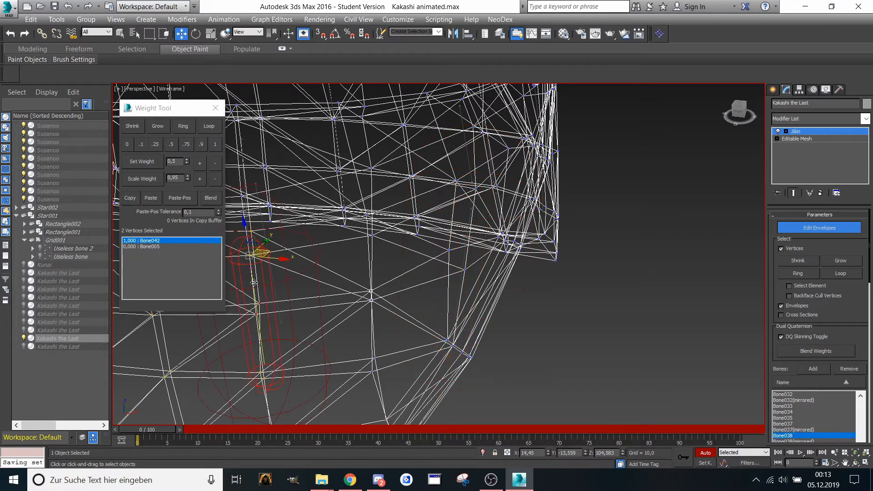
pyautogui.click(171, 144)
# - Weight the next two vertices up this column to Bone038 at 1, and balance them with Bone042 at 0.5
pyautogui.moveTo(318, 172); pyautogui.dragTo(319, 263, button='middle')
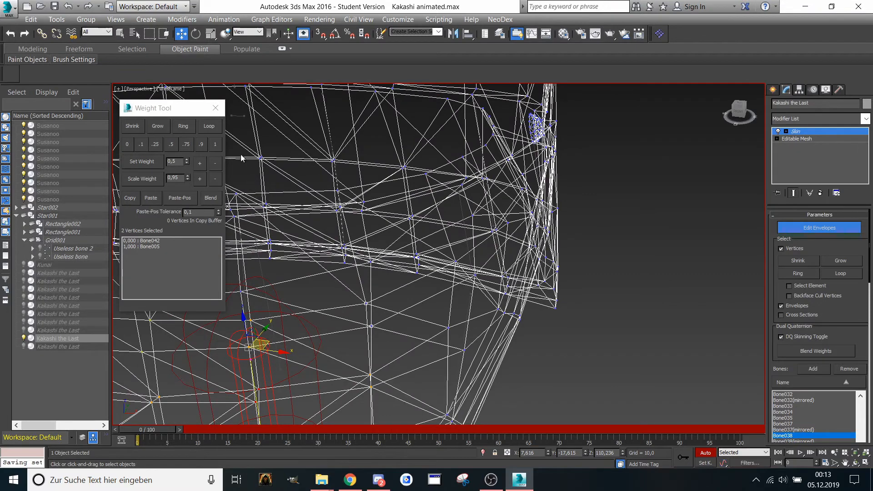
pyautogui.click(215, 144)
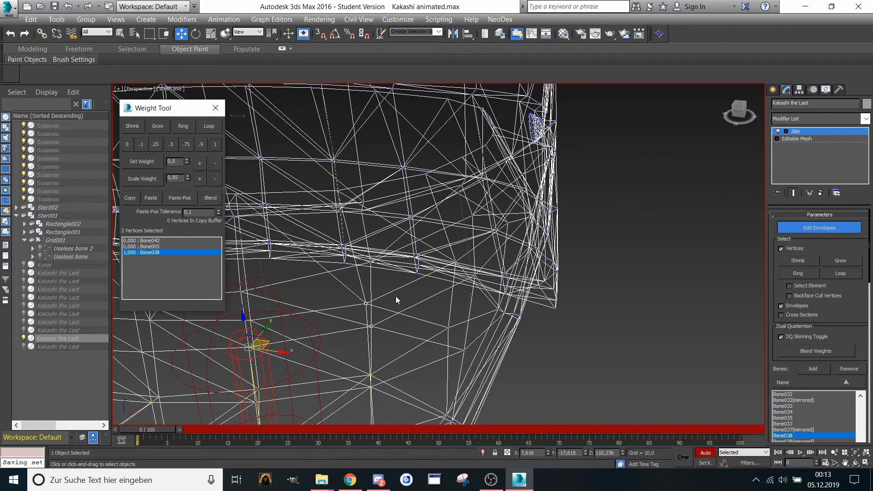
pyautogui.click(464, 319)
pyautogui.moveTo(465, 318); pyautogui.dragTo(406, 282, button='middle')
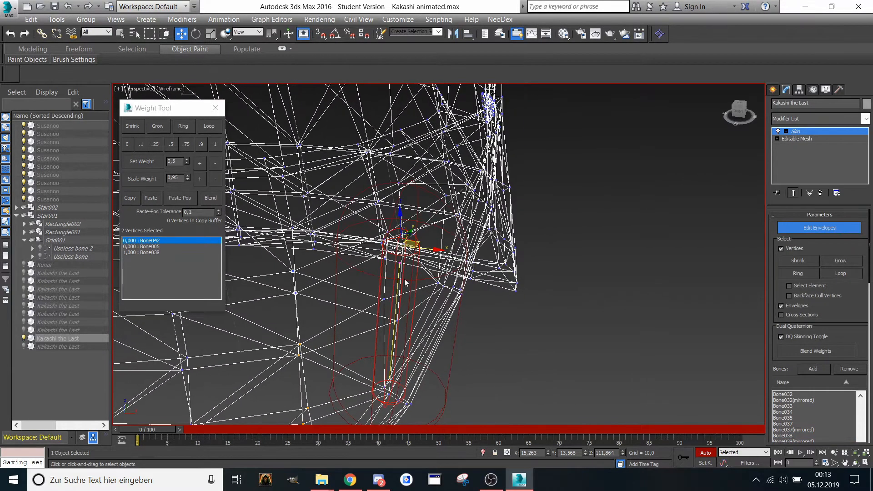
pyautogui.click(170, 144)
# - Weight the single vertex at the column's upper end to Bone037 at 1, and add Bone041 at 0.5
pyautogui.scroll(3, 295, 201)
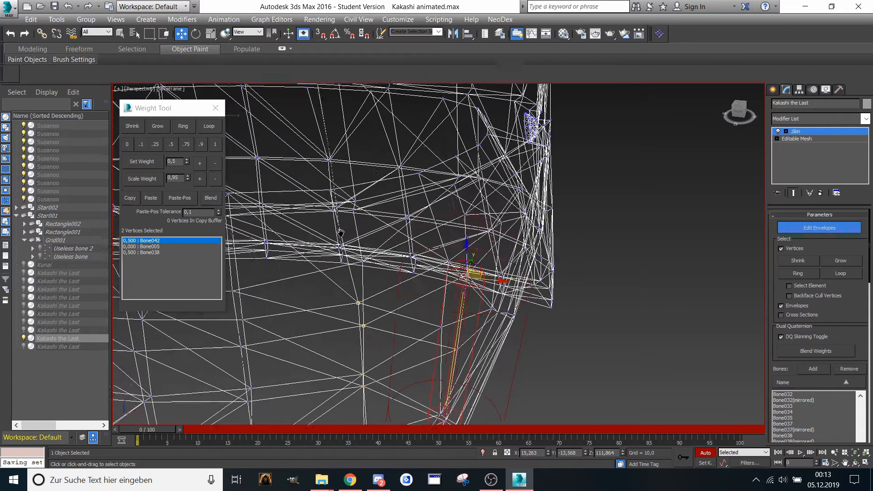
pyautogui.click(256, 272)
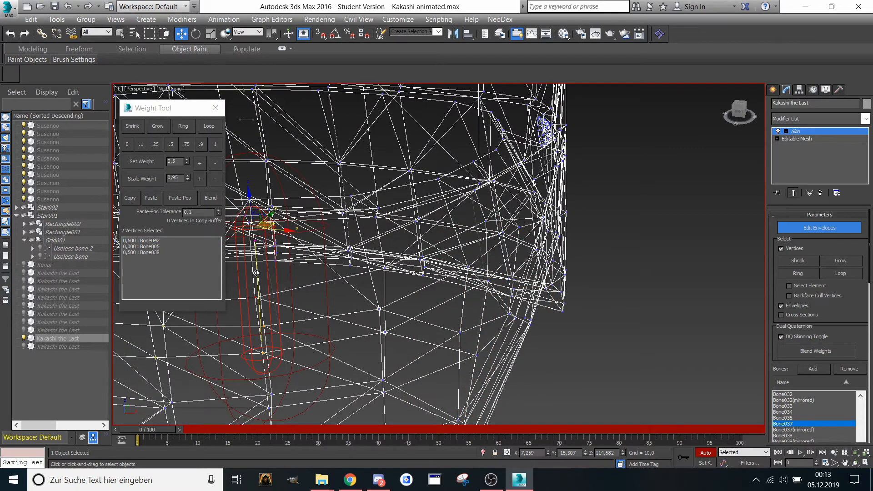
pyautogui.moveTo(257, 273); pyautogui.dragTo(272, 283, button='middle')
pyautogui.scroll(1, 357, 288)
pyautogui.moveTo(357, 287); pyautogui.dragTo(344, 298, button='middle')
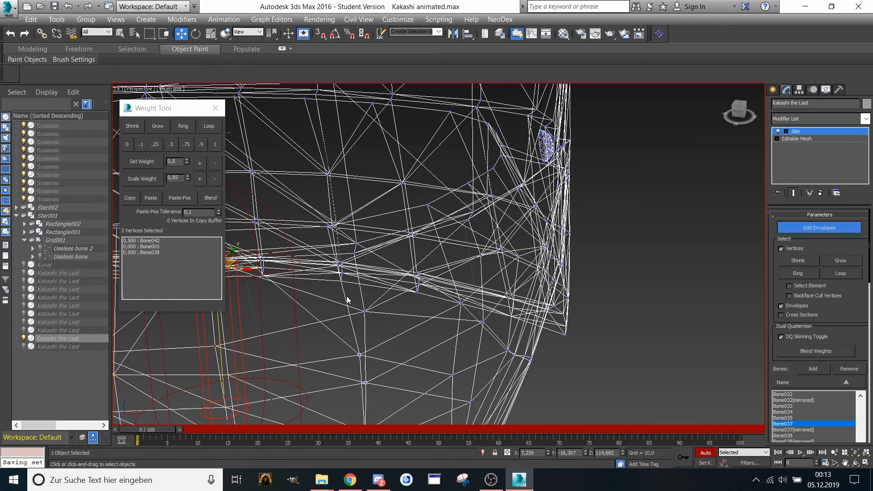
pyautogui.moveTo(345, 298); pyautogui.dragTo(376, 320)
pyautogui.click(215, 144)
pyautogui.moveTo(415, 262); pyautogui.dragTo(393, 261, button='middle')
pyautogui.click(430, 277)
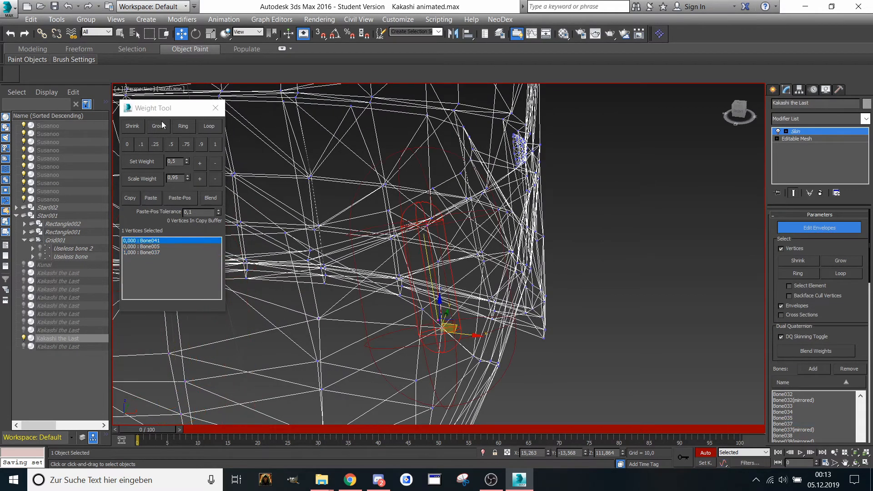
pyautogui.click(170, 146)
# - Weight the seven vertices running along Bone042 down to the slanted hem fully to that bone
pyautogui.scroll(-2, 331, 238)
pyautogui.moveTo(331, 238); pyautogui.dragTo(318, 178, button='middle')
pyautogui.moveTo(746, 111); pyautogui.dragTo(741, 108)
pyautogui.moveTo(353, 298); pyautogui.dragTo(356, 268, button='middle')
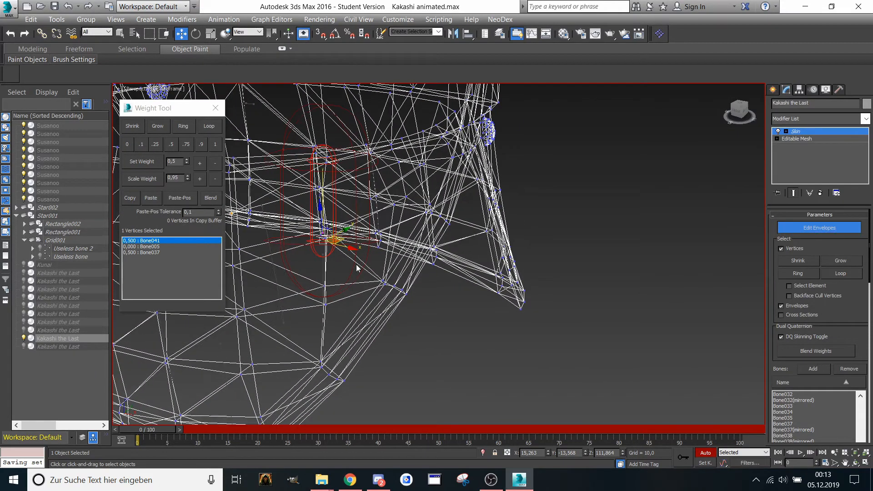
pyautogui.click(320, 279)
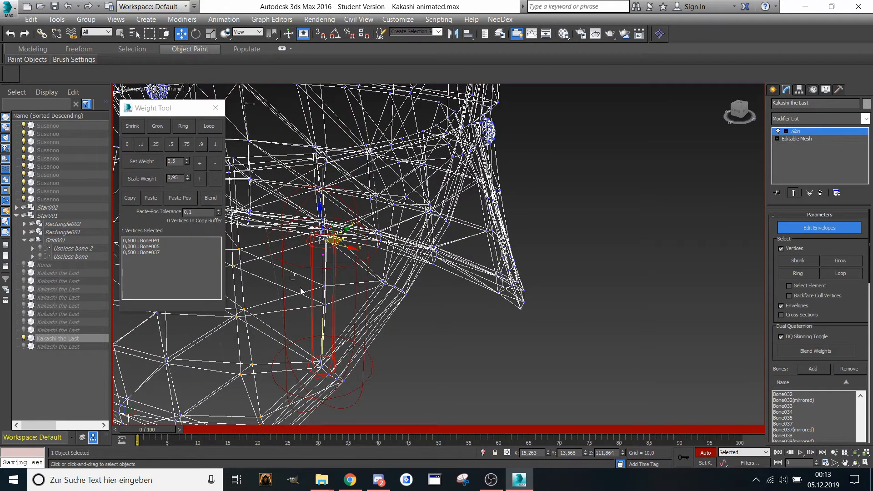
pyautogui.moveTo(365, 408); pyautogui.dragTo(365, 409)
pyautogui.click(214, 143)
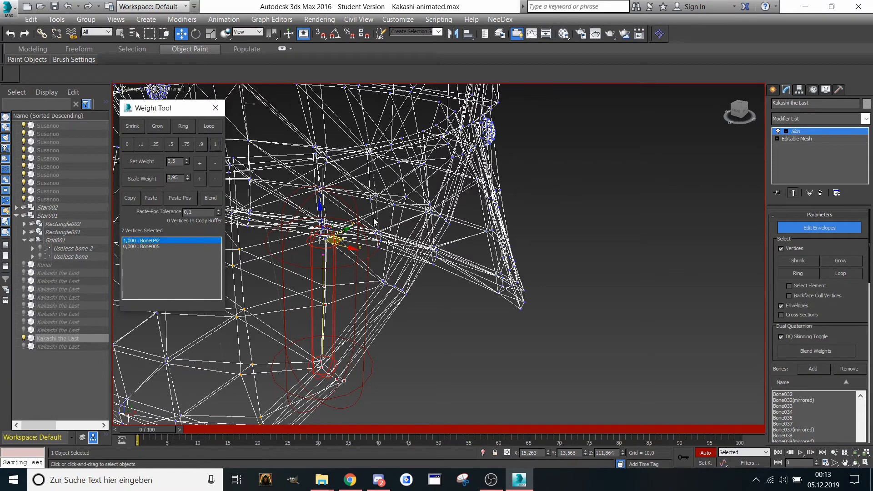
# - Weight the adjoining group of vertices on the slanted hem beside Bone042 fully to that bone
pyautogui.scroll(2, 373, 218)
pyautogui.moveTo(373, 218); pyautogui.dragTo(355, 247, button='middle')
pyautogui.moveTo(346, 307); pyautogui.dragTo(404, 359)
pyautogui.click(216, 143)
# - Weight the two vertices near Bone042's upper end fully to that bone
pyautogui.moveTo(286, 193); pyautogui.dragTo(303, 229, button='middle')
pyautogui.scroll(1, 328, 272)
pyautogui.moveTo(283, 290); pyautogui.dragTo(329, 341)
pyautogui.moveTo(327, 326); pyautogui.dragTo(318, 370, button='middle')
pyautogui.click(215, 144)
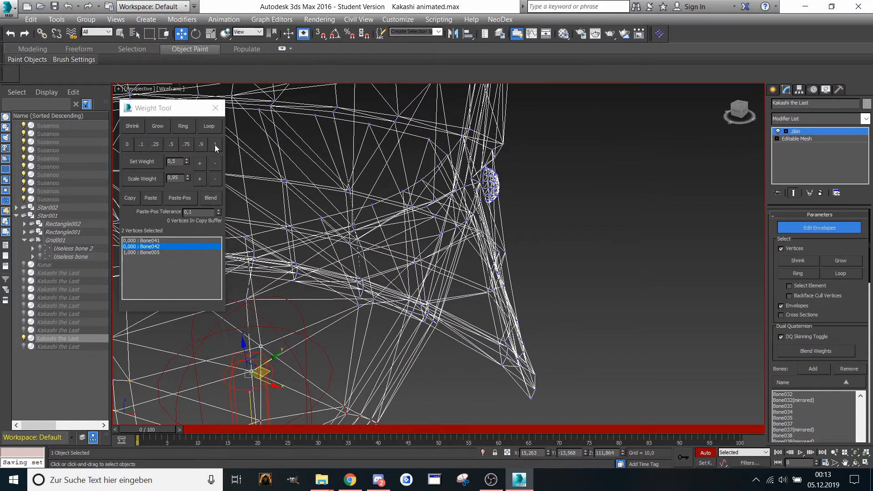
# - Set Bone041 to 0.5 on the two vertices, and weight the single vertex above them fully to Bone041
pyautogui.moveTo(251, 296); pyautogui.dragTo(273, 313, button='middle')
pyautogui.click(273, 310)
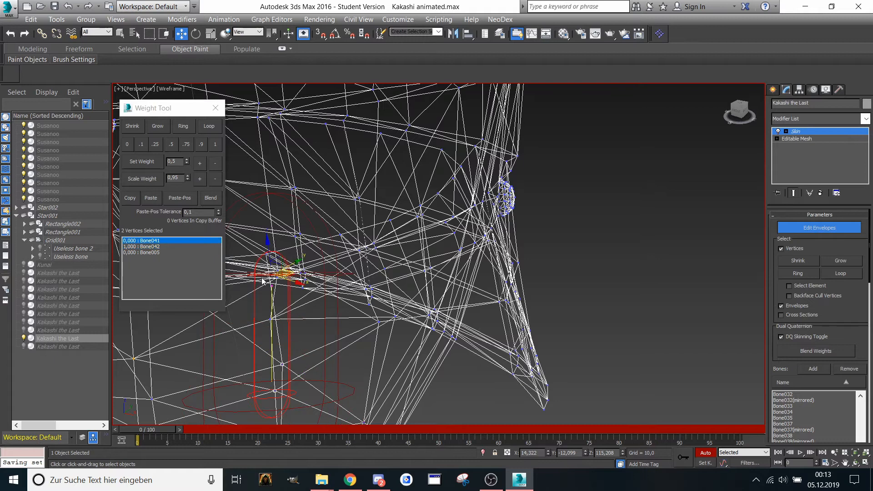
pyautogui.click(170, 144)
pyautogui.moveTo(261, 310); pyautogui.dragTo(274, 329)
pyautogui.click(214, 145)
# - Weight the seven vertices farther along the slanted hem, beside Bone041, fully to that bone
pyautogui.scroll(-1, 358, 236)
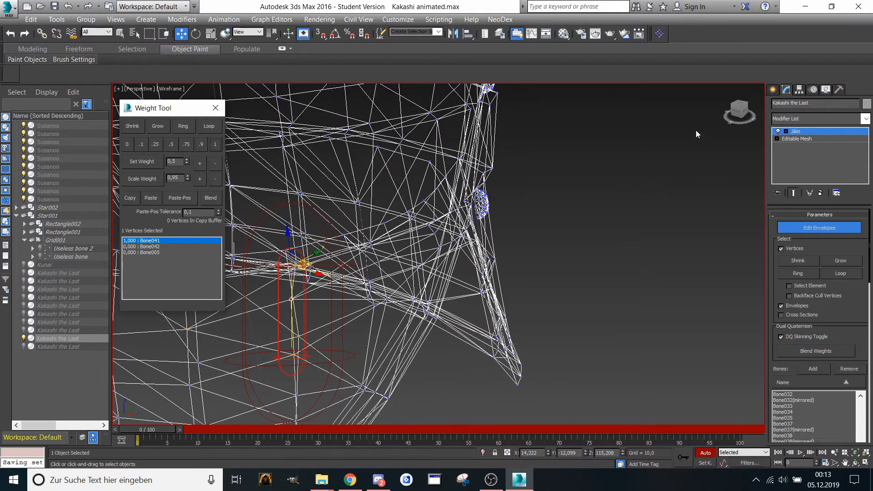
pyautogui.scroll(5, 528, 212)
pyautogui.moveTo(528, 212); pyautogui.dragTo(520, 199, button='middle')
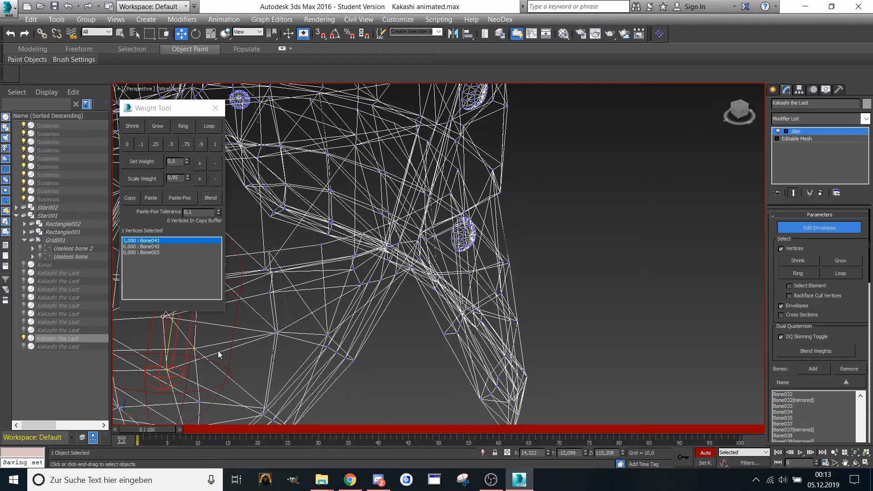
pyautogui.moveTo(267, 311); pyautogui.dragTo(296, 296, button='middle')
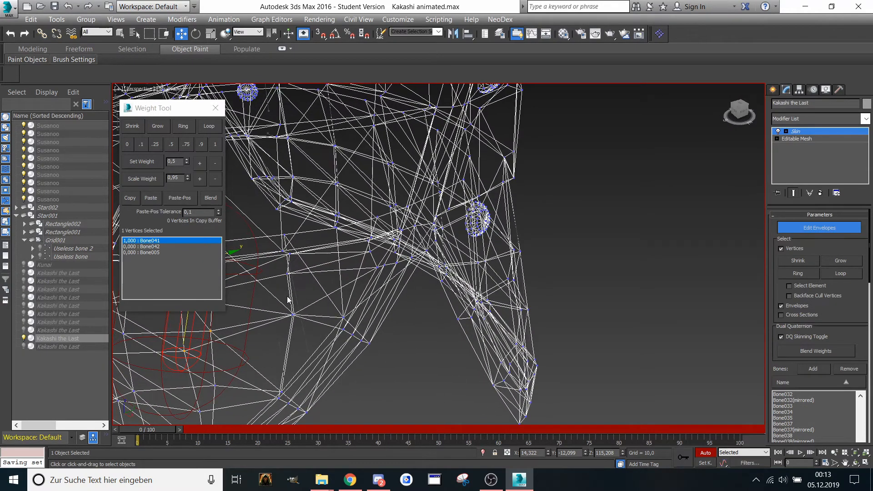
pyautogui.moveTo(271, 300); pyautogui.dragTo(339, 350)
pyautogui.moveTo(382, 361); pyautogui.dragTo(373, 377, button='middle')
pyautogui.click(215, 144)
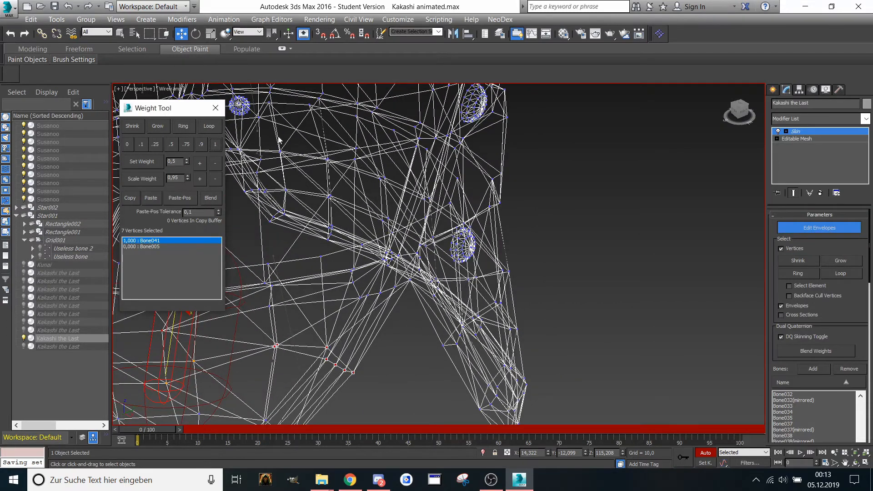
# - Weight the five vertices where the slanted hem meets the side slit fully to Bone041
pyautogui.moveTo(742, 117); pyautogui.dragTo(727, 119)
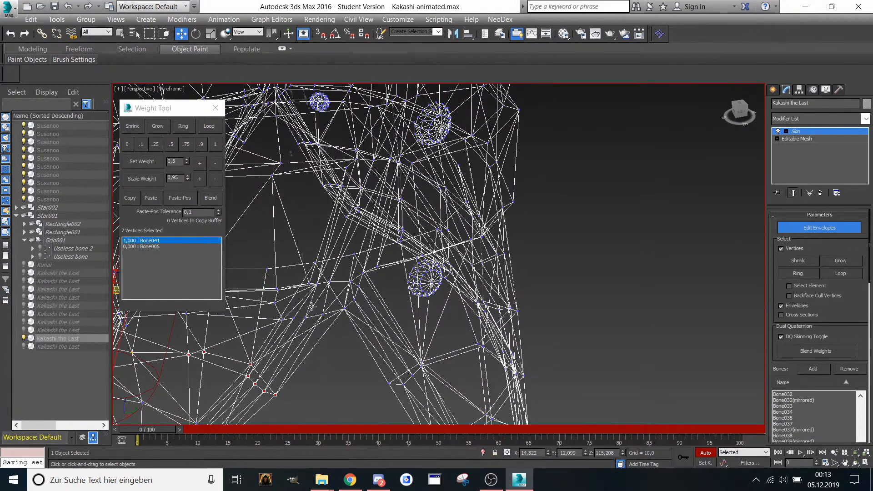
pyautogui.moveTo(266, 295); pyautogui.dragTo(328, 324)
pyautogui.scroll(-2, 329, 318)
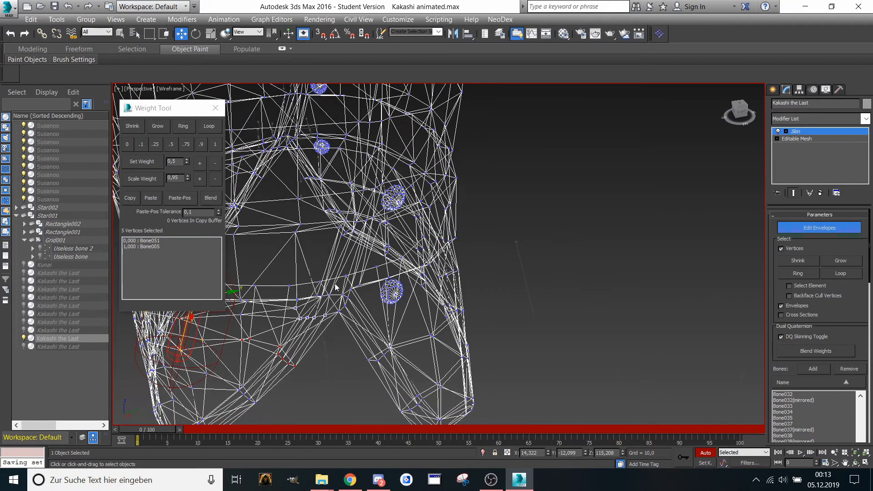
pyautogui.moveTo(740, 109); pyautogui.dragTo(738, 106)
pyautogui.scroll(2, 378, 266)
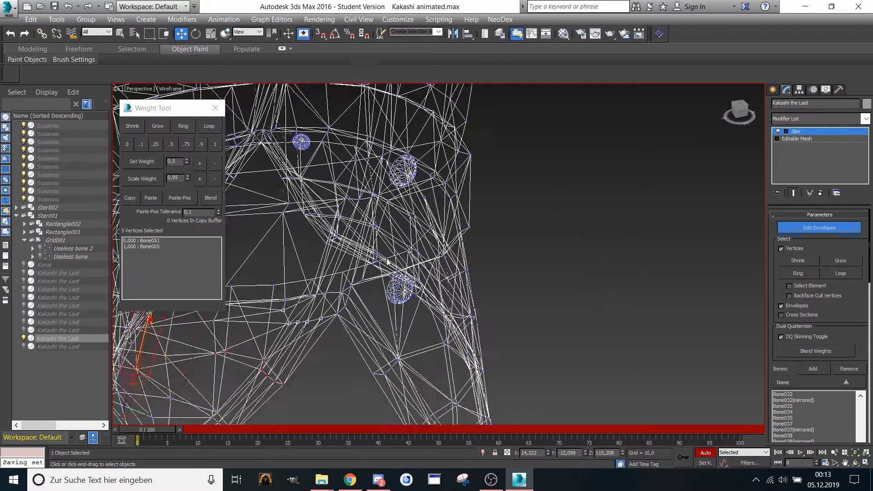
pyautogui.scroll(-3, 304, 246)
pyautogui.click(215, 144)
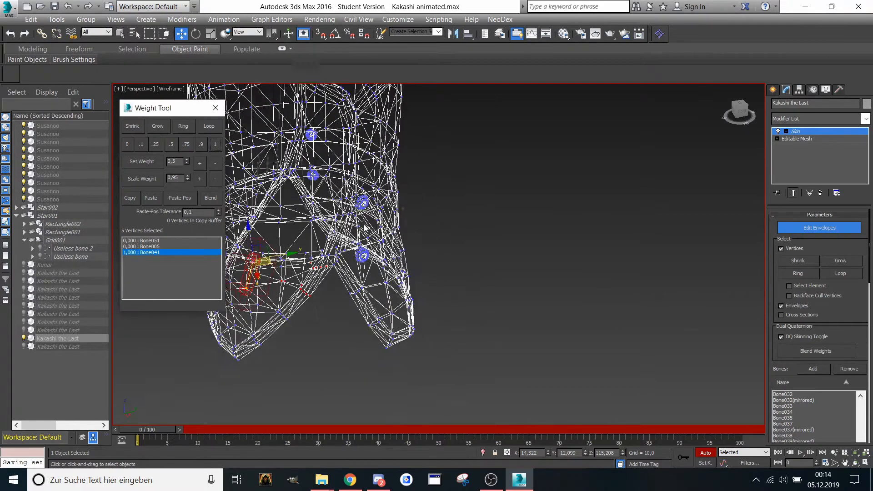
pyautogui.click(737, 106)
pyautogui.click(736, 113)
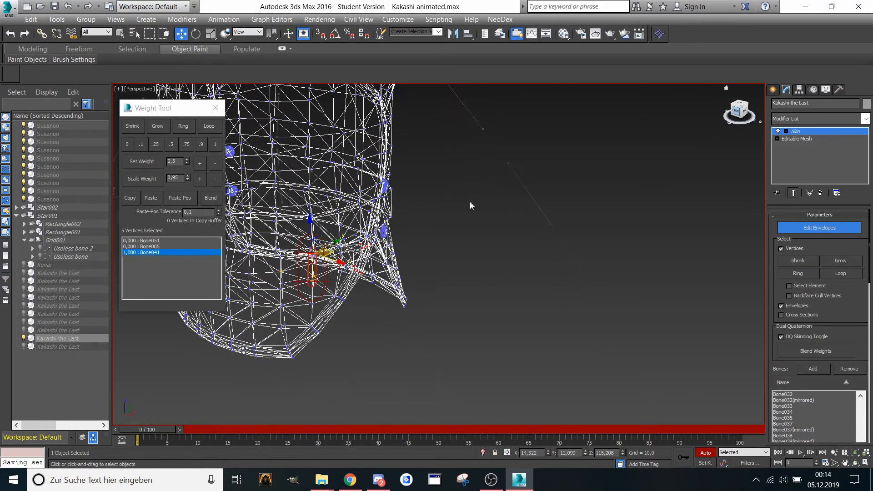